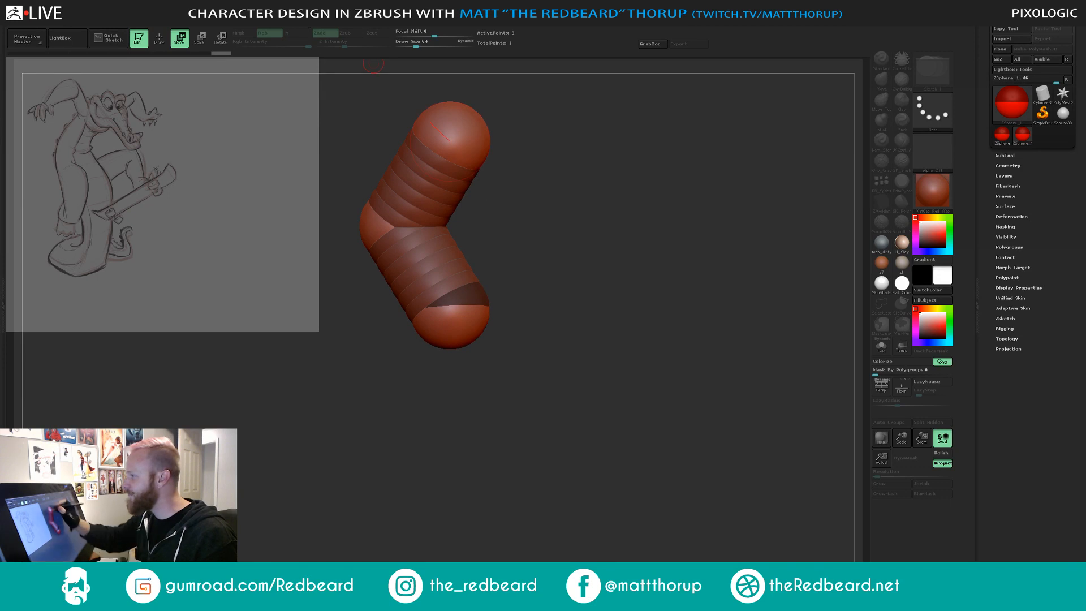
Turn on Spotlight for the crocodile sketch and activate the fill tool on its dial.
{"action": "left_click", "coordinate": [374, 21]}
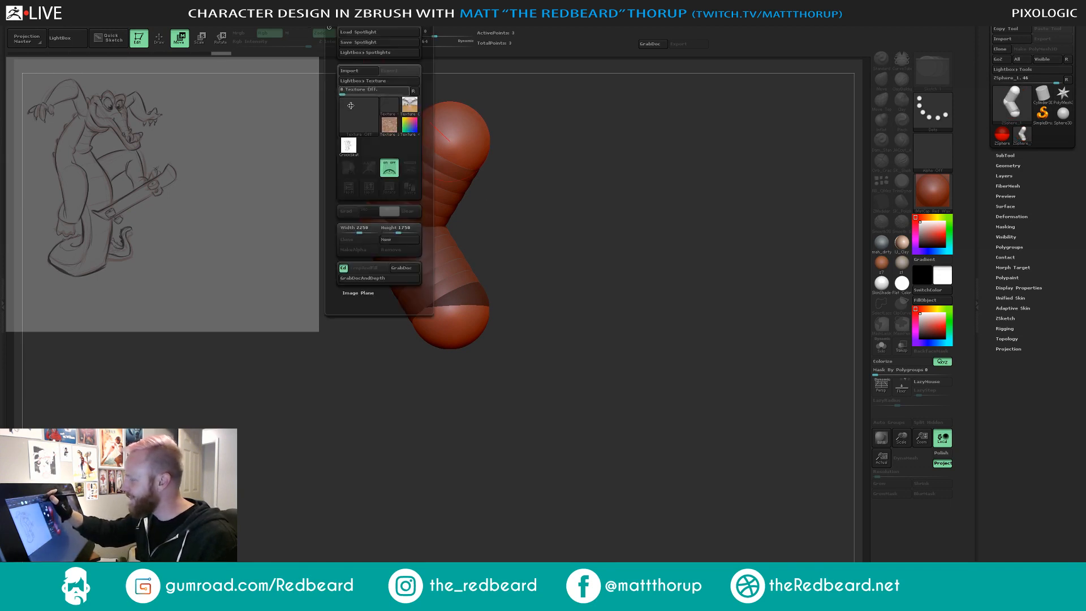
{"action": "left_click", "coordinate": [390, 173]}
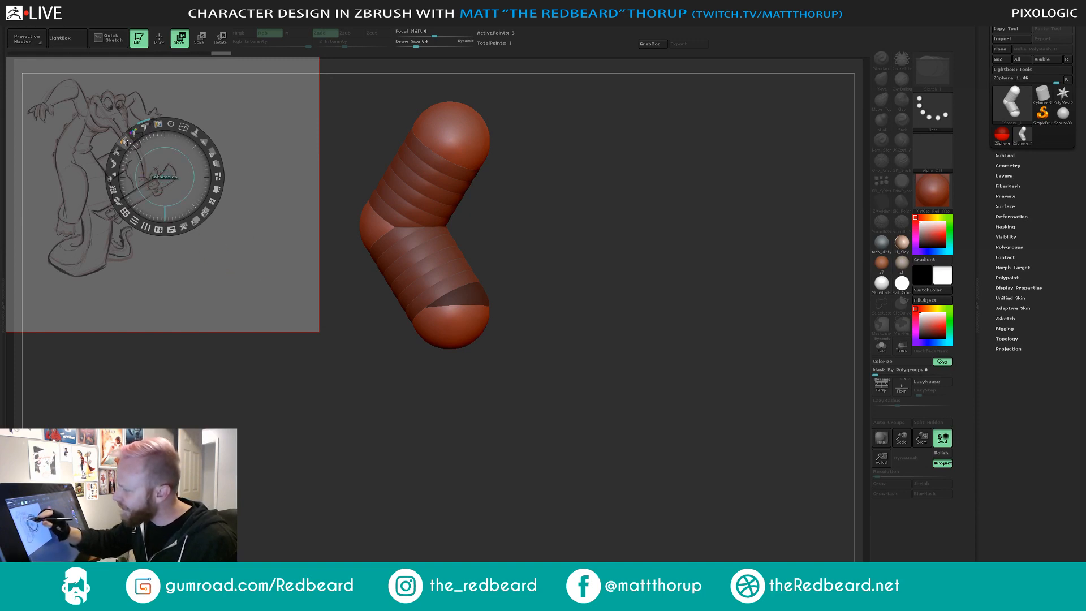
{"action": "left_click", "coordinate": [160, 126]}
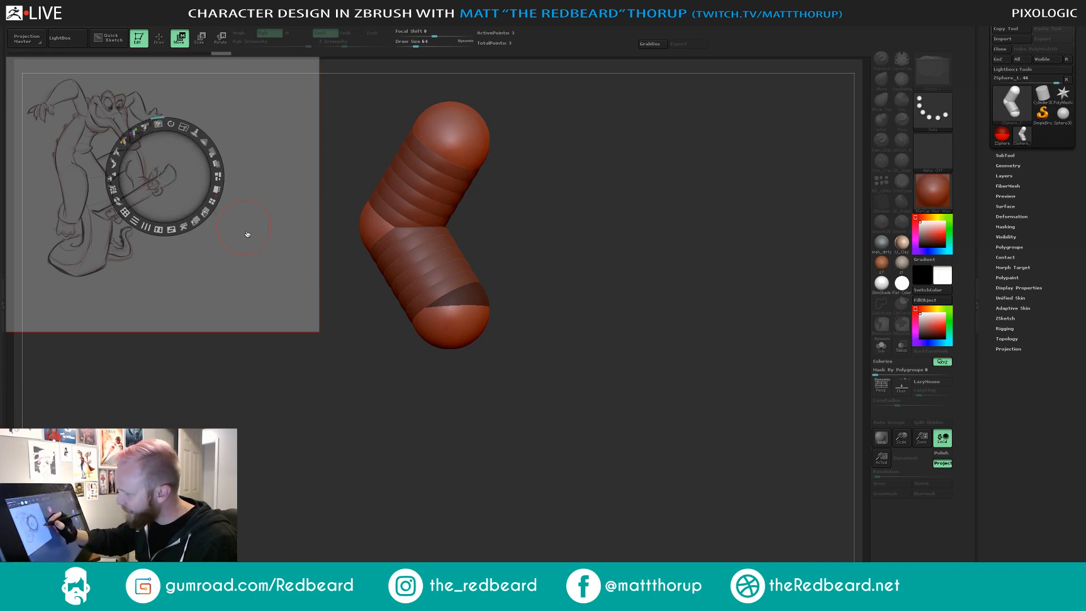
{"action": "left_click", "coordinate": [271, 244], "text": "ctrl"}
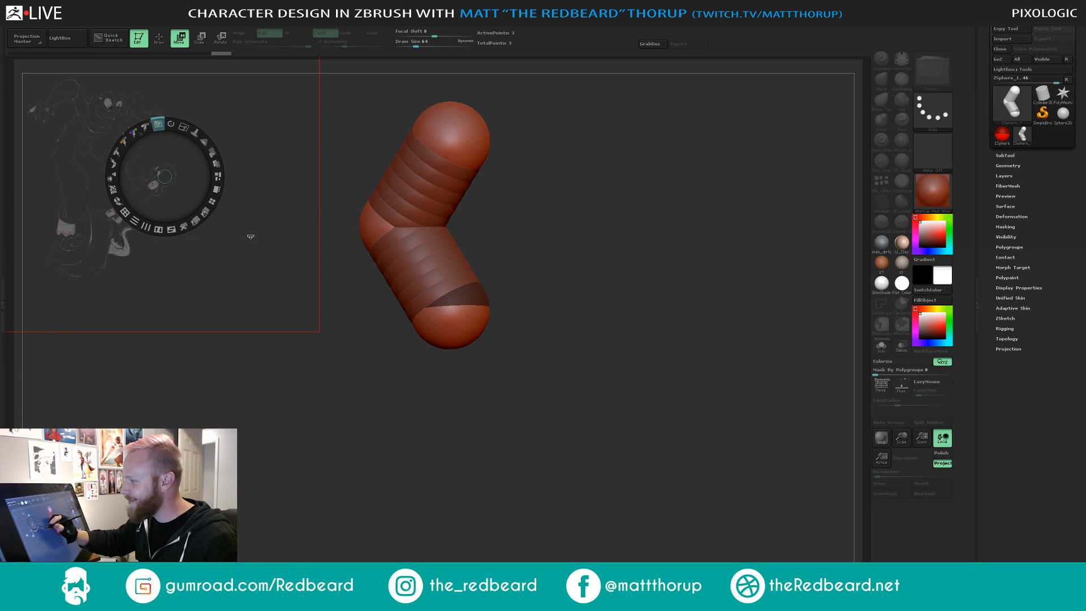
{"action": "mouse_move", "coordinate": [242, 234]}
{"action": "left_mouse_down", "text": "ctrl"}
{"action": "mouse_move", "coordinate": [215, 234]}
{"action": "mouse_move", "coordinate": [228, 252]}
{"action": "left_mouse_up", "text": "ctrl"}
{"action": "key", "text": "ctrl+z"}
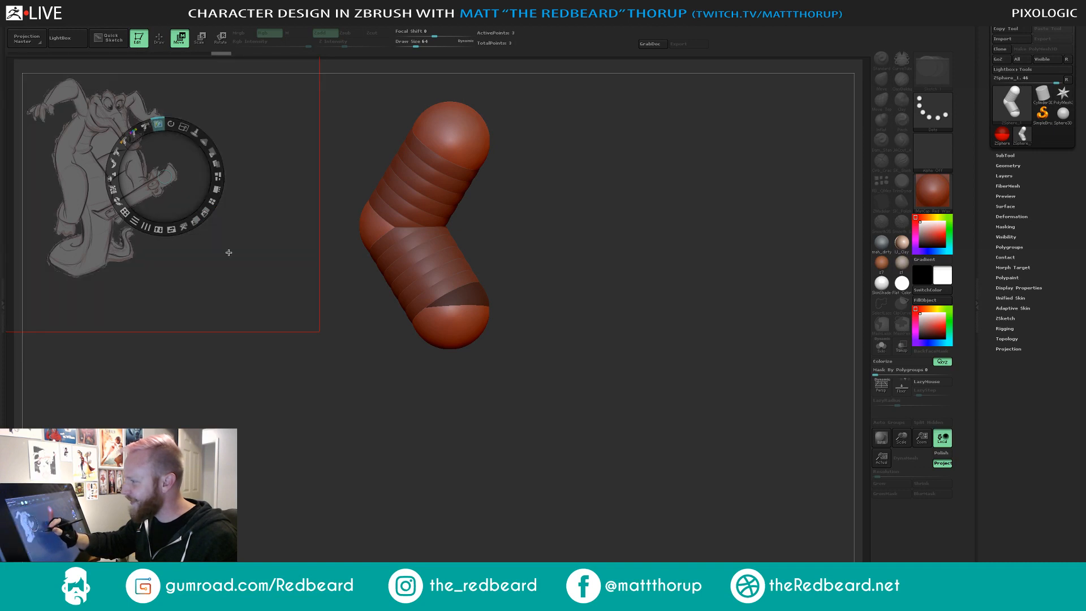
{"action": "key", "text": "ctrl+z"}
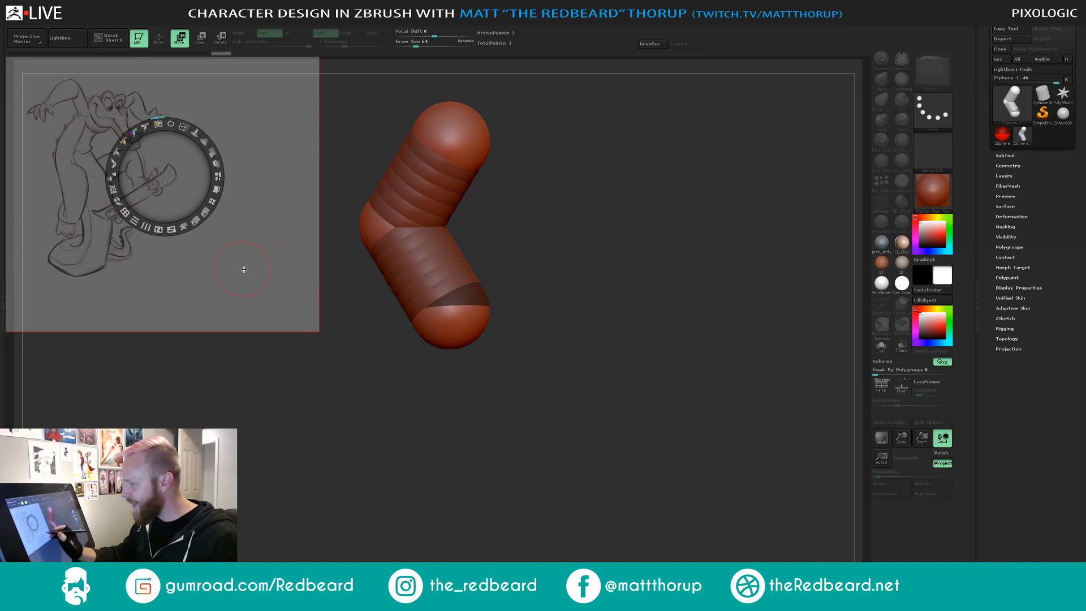
Knock out the grey background around the crocodile sketch so only the character remains, and exit Spotlight editing.
{"action": "left_click", "coordinate": [158, 123]}
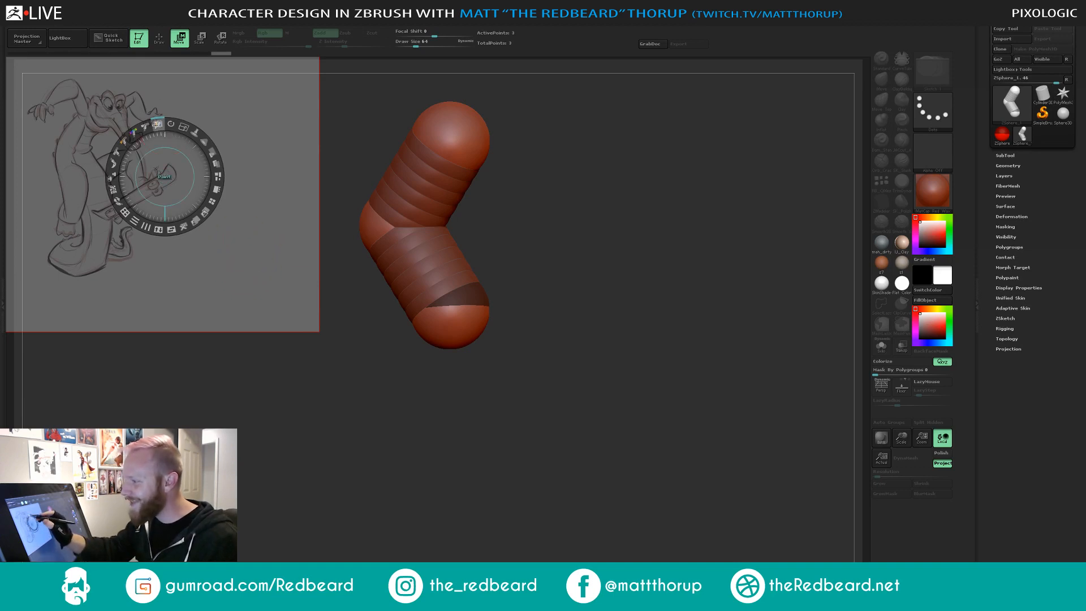
{"action": "left_click", "coordinate": [239, 268]}
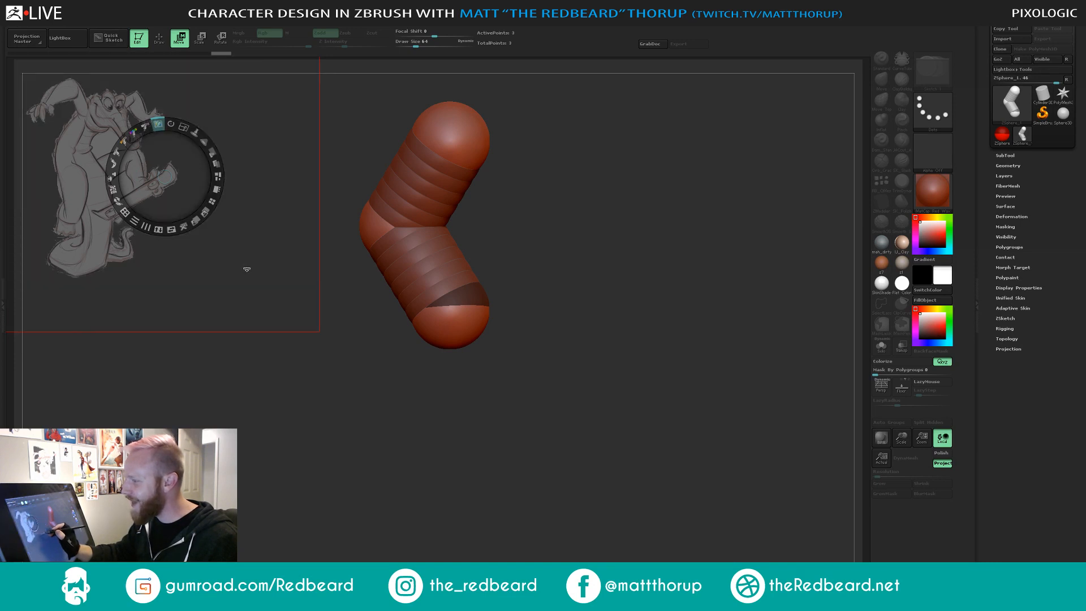
{"action": "key", "text": "ctrl+z"}
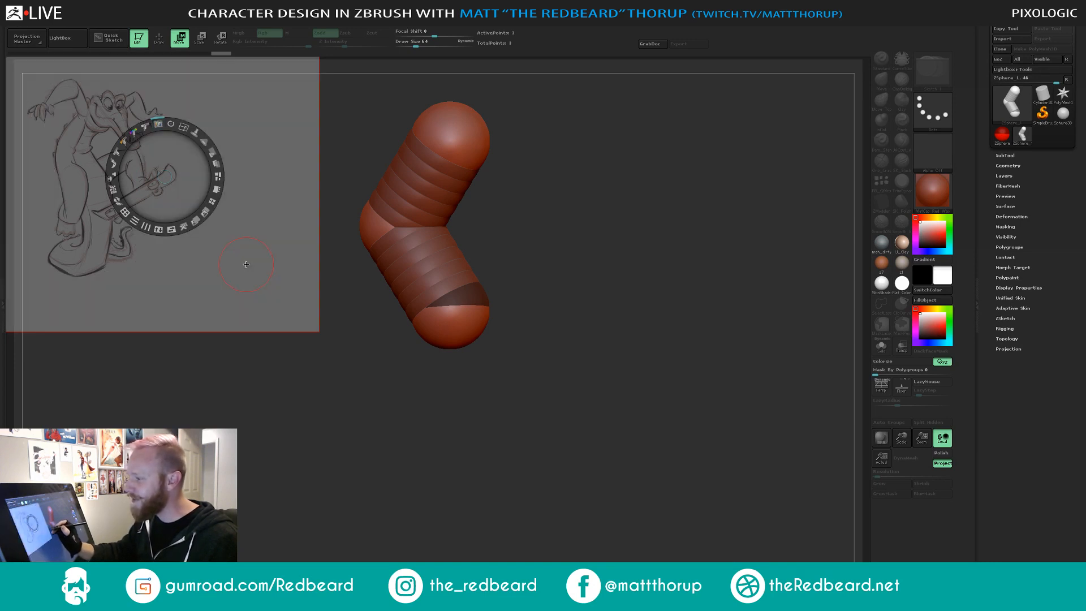
{"action": "left_click", "coordinate": [255, 276]}
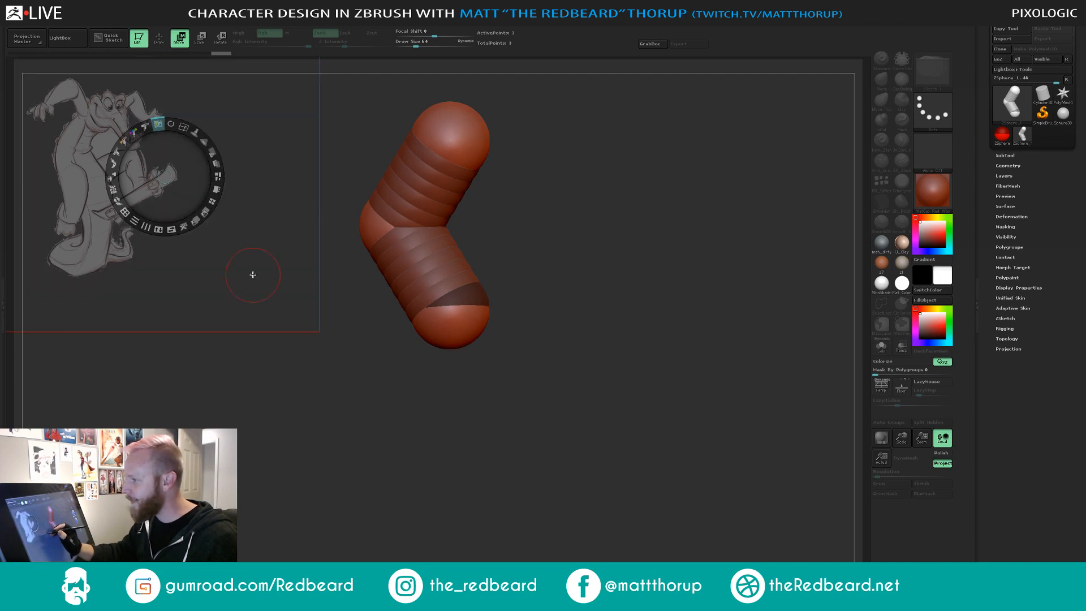
{"action": "key", "text": "z"}
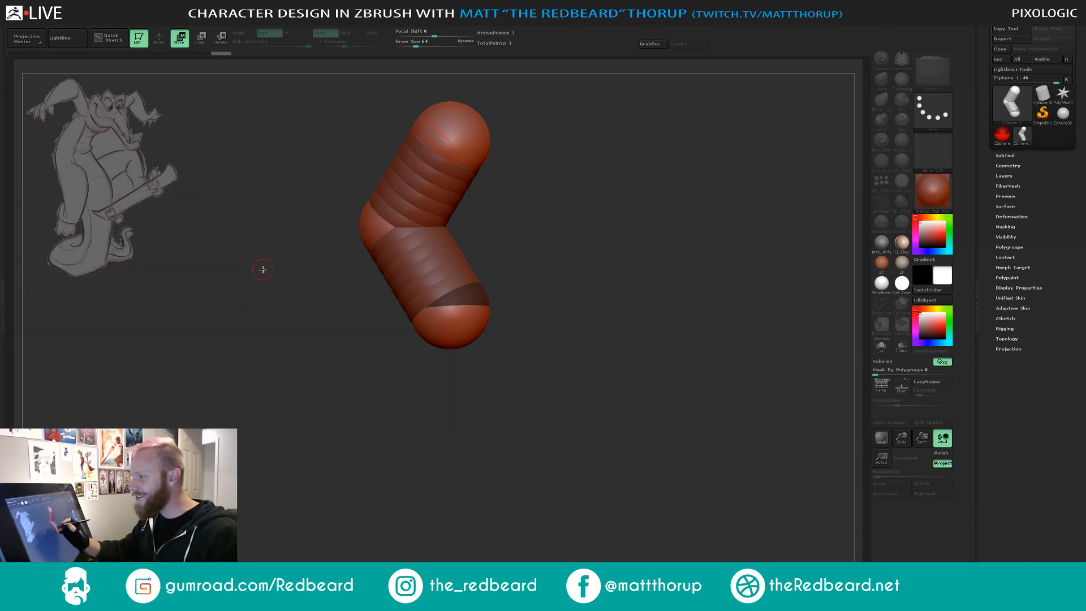
Open the Samples settings of the brush.
{"action": "mouse_move", "coordinate": [35, 22]}
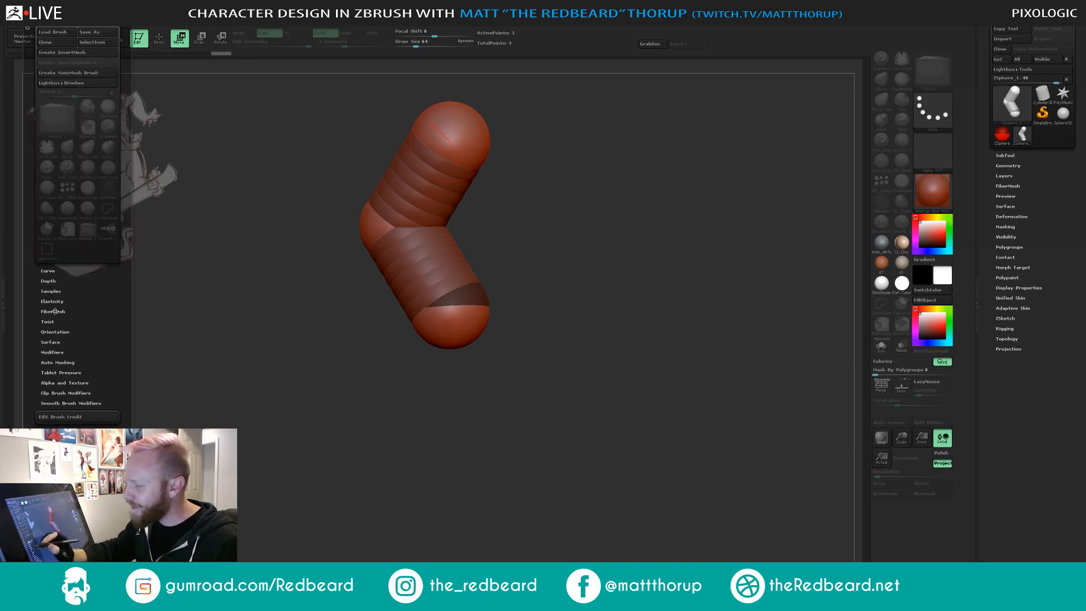
{"action": "left_click", "coordinate": [51, 292]}
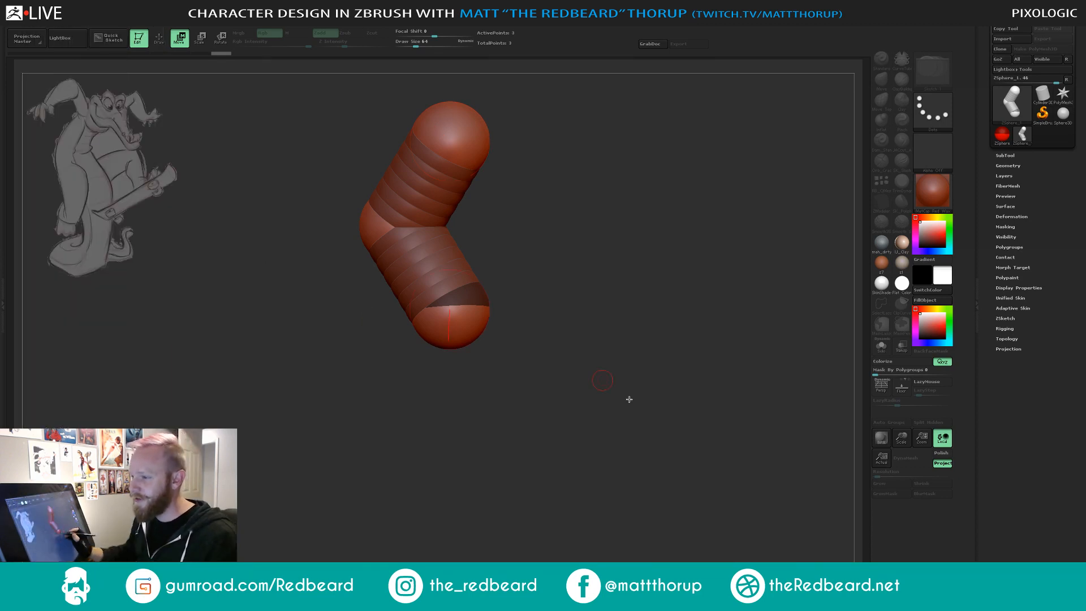
Add a ZSphere at the lower end of the chain and move it down to form a long third segment.
{"action": "left_click_drag", "start_coordinate": [627, 396], "coordinate": [463, 318]}
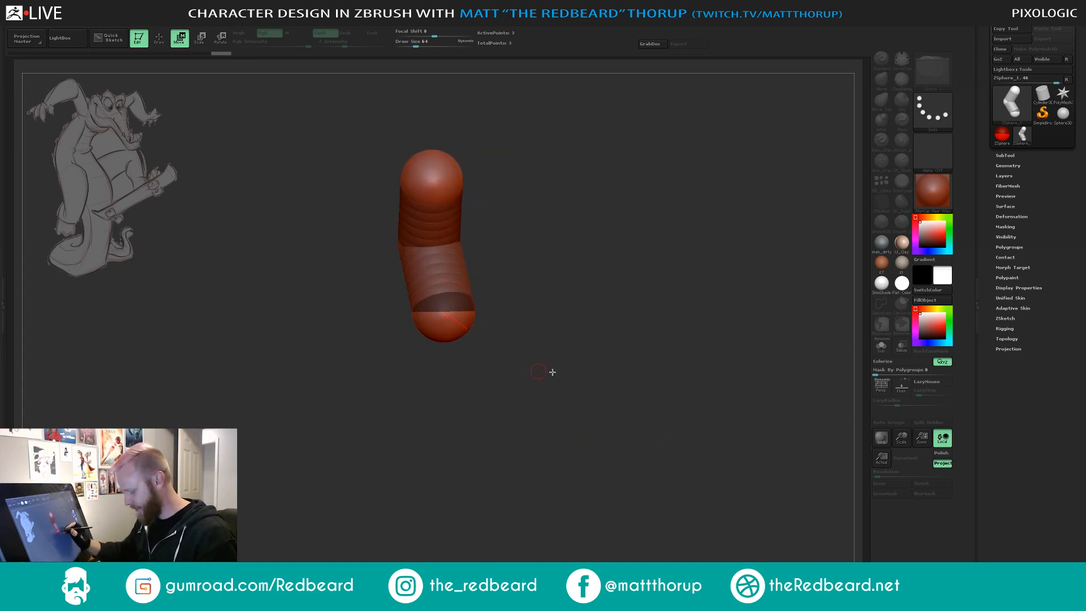
{"action": "mouse_move", "coordinate": [552, 371]}
{"action": "left_mouse_down"}
{"action": "mouse_move", "coordinate": [519, 383]}
{"action": "mouse_move", "coordinate": [520, 368]}
{"action": "mouse_move", "coordinate": [524, 442]}
{"action": "left_mouse_up"}
{"action": "key", "text": "q"}
{"action": "left_click", "coordinate": [447, 327]}
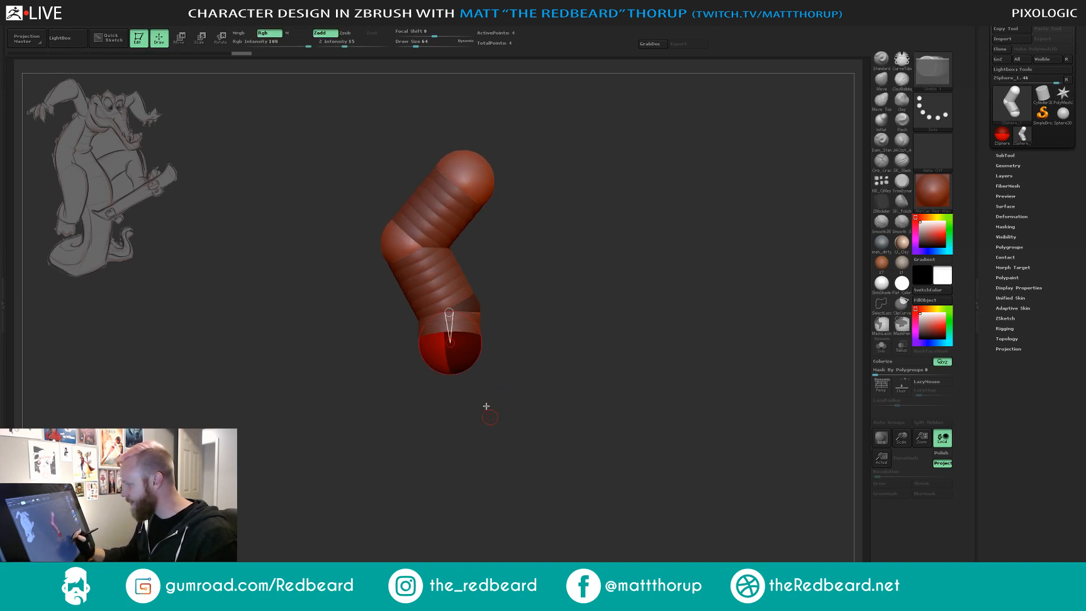
{"action": "key", "text": "w"}
{"action": "left_click_drag", "start_coordinate": [449, 342], "coordinate": [454, 408]}
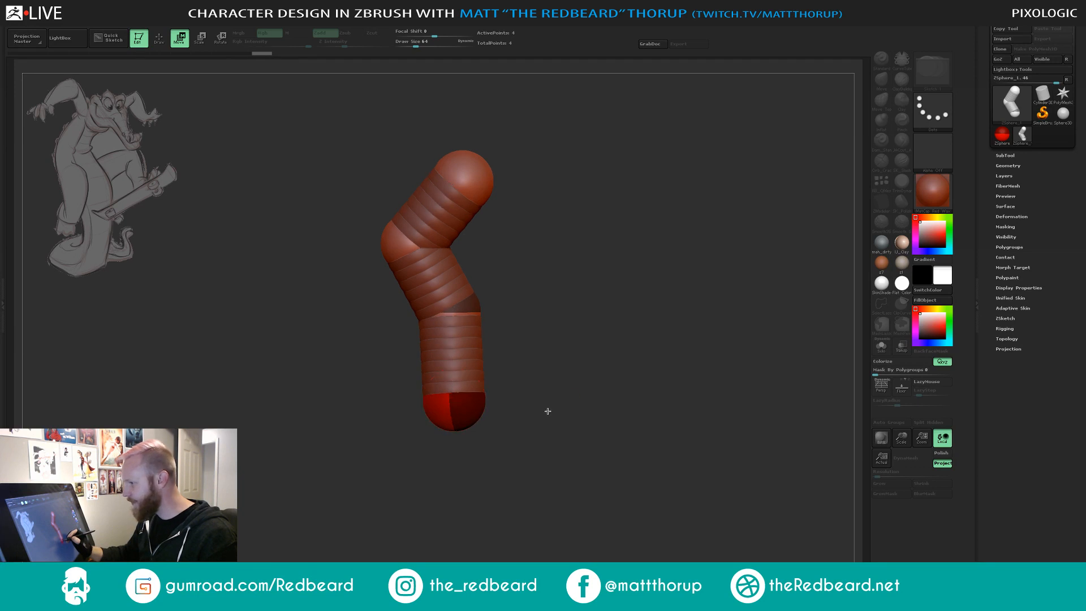
{"action": "left_click_drag", "start_coordinate": [547, 411], "coordinate": [516, 427]}
{"action": "left_click_drag", "start_coordinate": [450, 412], "coordinate": [462, 483]}
{"action": "left_click_drag", "start_coordinate": [692, 430], "coordinate": [645, 423]}
{"action": "left_click_drag", "start_coordinate": [450, 476], "coordinate": [431, 474]}
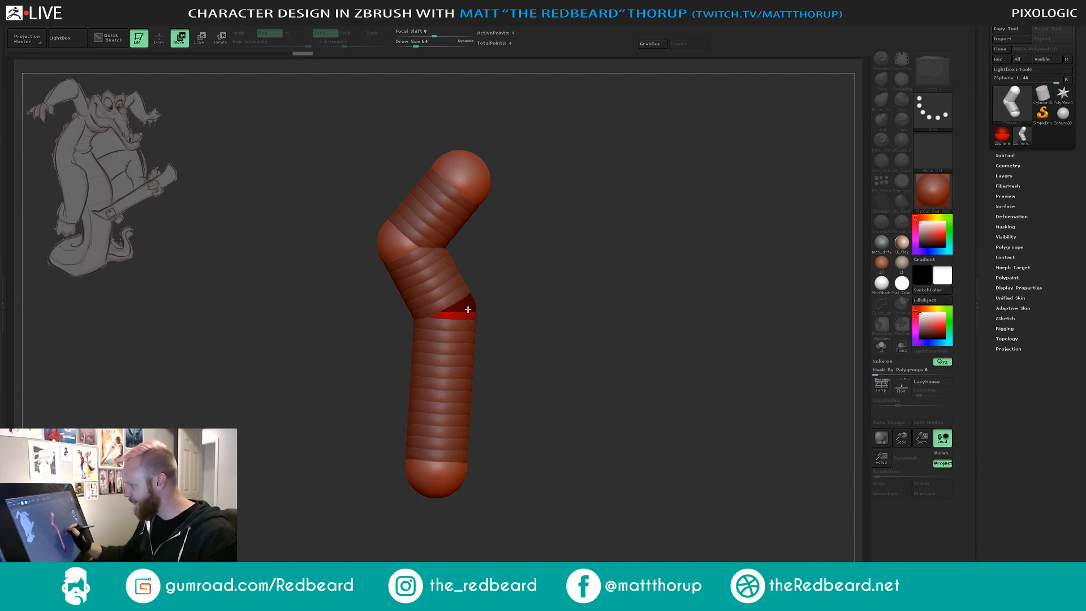
Add a small ZSphere on the side of the lowest ZSphere and pull it far out horizontally to form a long tapering tail.
{"action": "left_click_drag", "start_coordinate": [538, 458], "coordinate": [601, 456]}
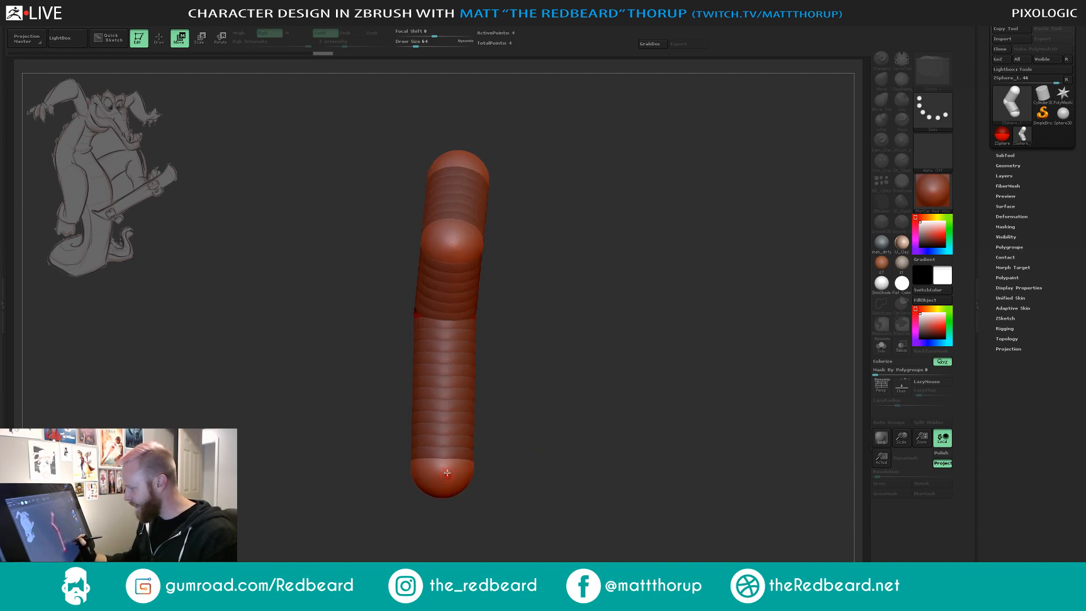
{"action": "mouse_move", "coordinate": [536, 459]}
{"action": "left_mouse_down"}
{"action": "mouse_move", "coordinate": [605, 454]}
{"action": "mouse_move", "coordinate": [536, 459]}
{"action": "left_mouse_up"}
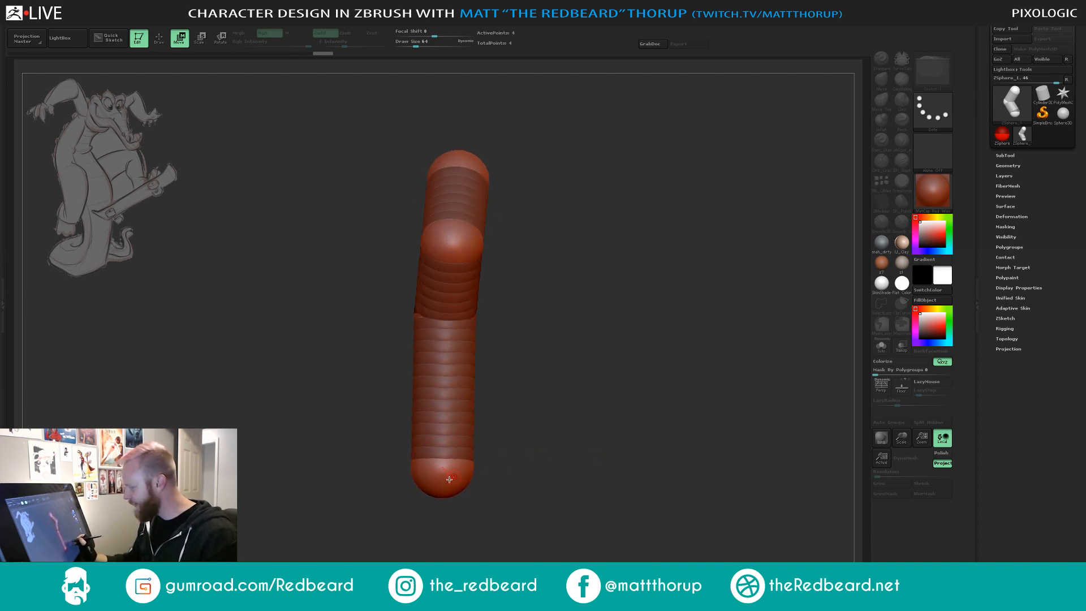
{"action": "key", "text": "q"}
{"action": "left_click_drag", "start_coordinate": [445, 469], "coordinate": [609, 476], "text": "shift"}
{"action": "key", "text": "w"}
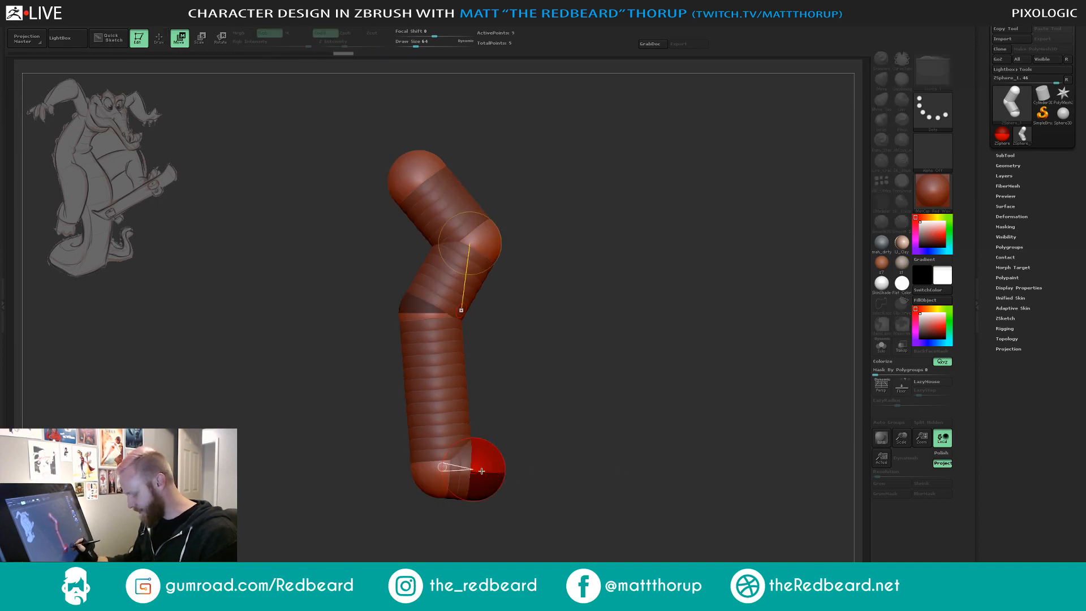
{"action": "mouse_move", "coordinate": [502, 480]}
{"action": "left_mouse_down"}
{"action": "mouse_move", "coordinate": [703, 455]}
{"action": "mouse_move", "coordinate": [737, 470]}
{"action": "mouse_move", "coordinate": [734, 420]}
{"action": "mouse_move", "coordinate": [657, 214]}
{"action": "left_mouse_up"}
{"action": "key", "text": "e"}
{"action": "key", "text": "w"}
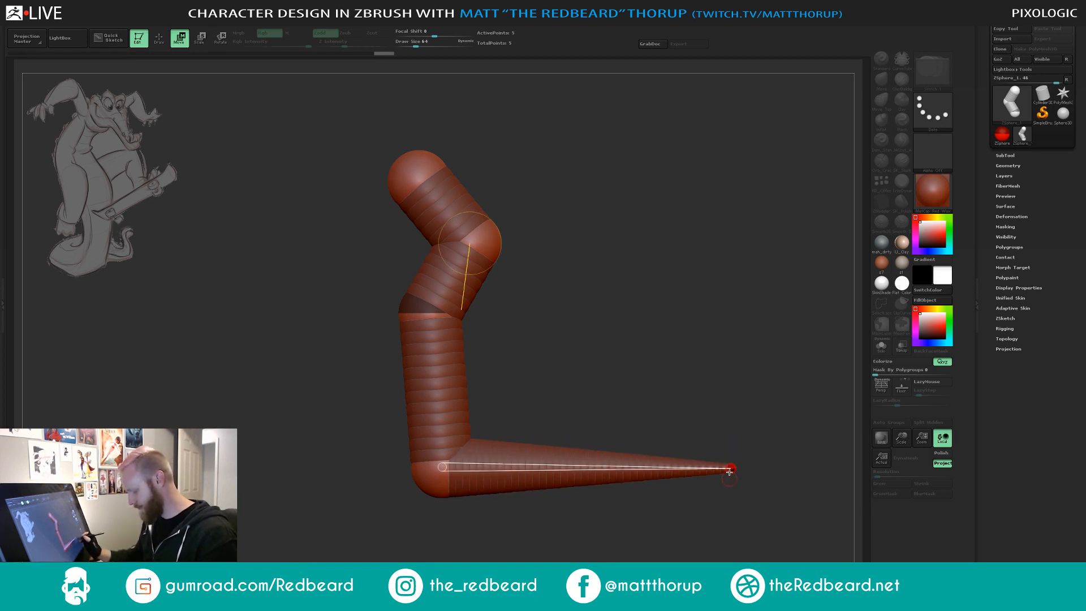
{"action": "mouse_move", "coordinate": [731, 468]}
{"action": "left_mouse_down"}
{"action": "mouse_move", "coordinate": [741, 484]}
{"action": "mouse_move", "coordinate": [737, 473]}
{"action": "left_mouse_up"}
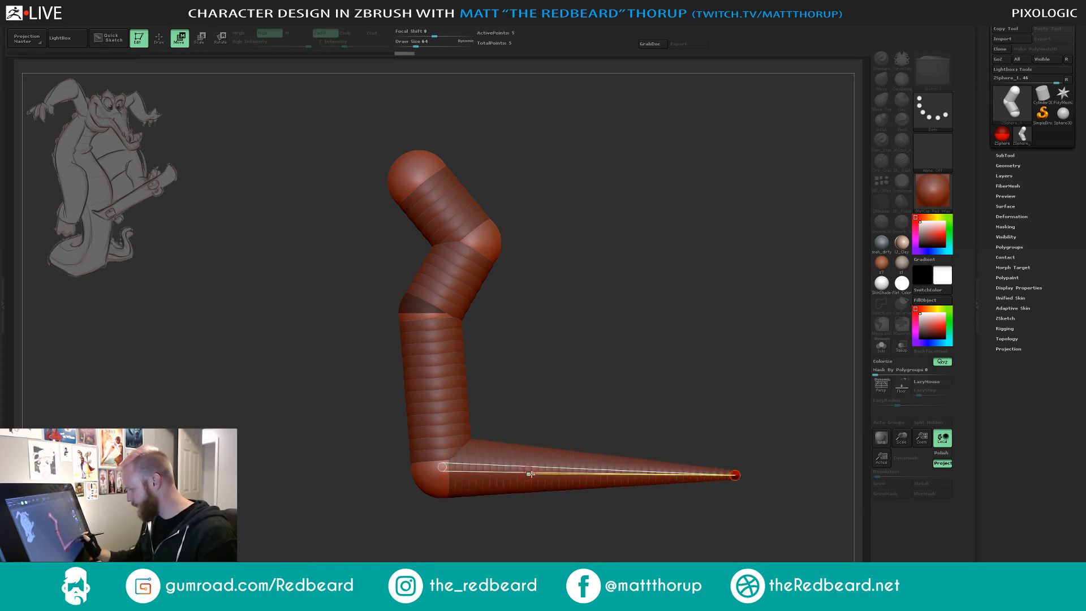
Enlarge the ZSphere at the joint above the long vertical segment and move it slightly down and outward, away from the tail side.
{"action": "key", "text": "q"}
{"action": "mouse_move", "coordinate": [625, 329]}
{"action": "left_mouse_down"}
{"action": "mouse_move", "coordinate": [679, 330]}
{"action": "mouse_move", "coordinate": [596, 456]}
{"action": "mouse_move", "coordinate": [577, 465]}
{"action": "mouse_move", "coordinate": [678, 374]}
{"action": "mouse_move", "coordinate": [179, 388]}
{"action": "left_mouse_up"}
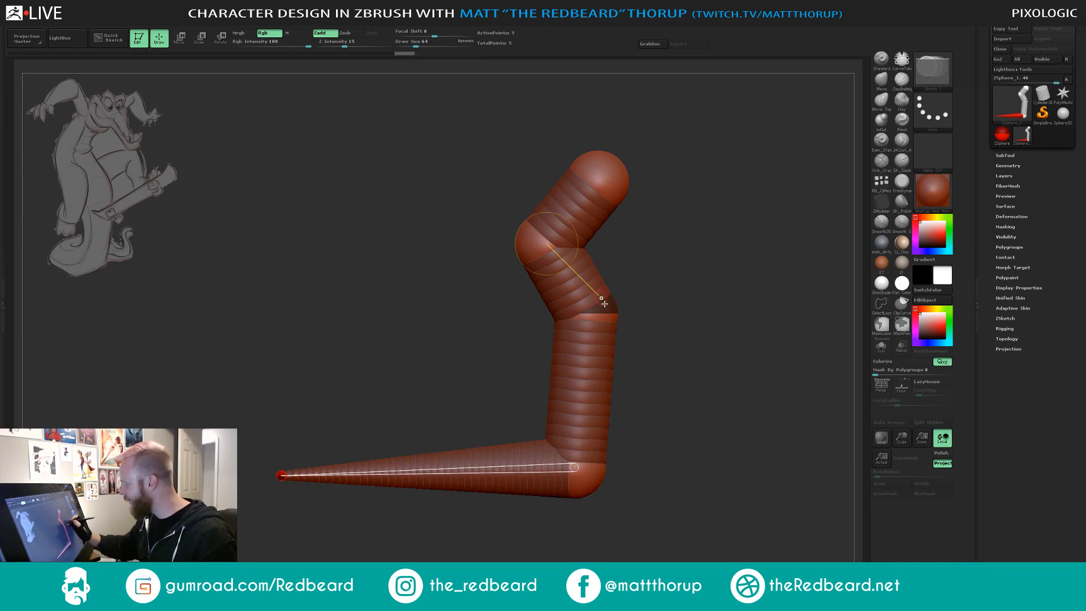
{"action": "key", "text": "e"}
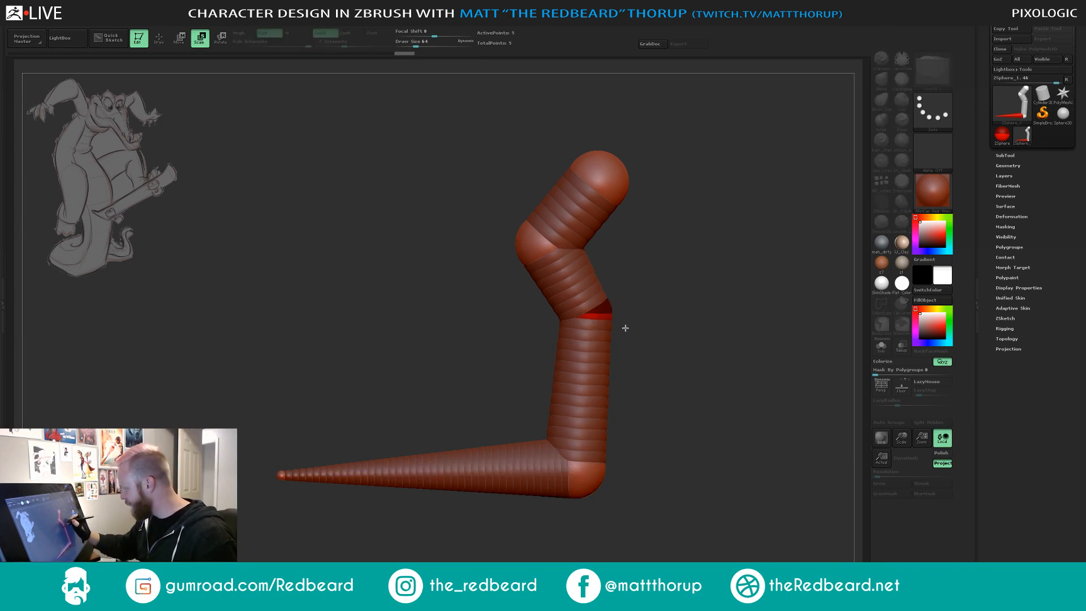
{"action": "left_click_drag", "start_coordinate": [715, 407], "coordinate": [670, 404]}
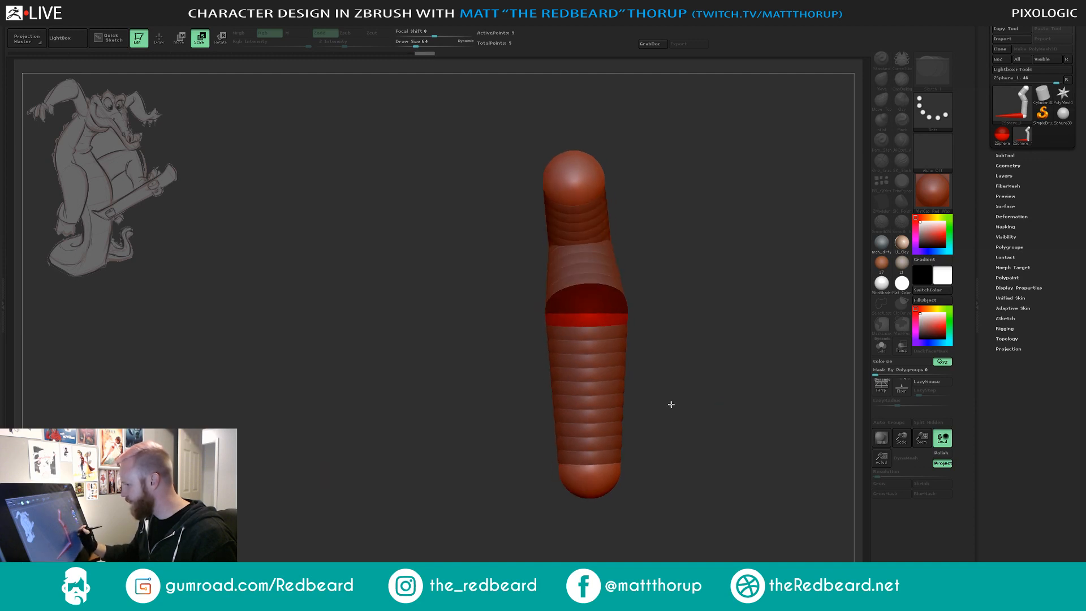
{"action": "key", "text": "w"}
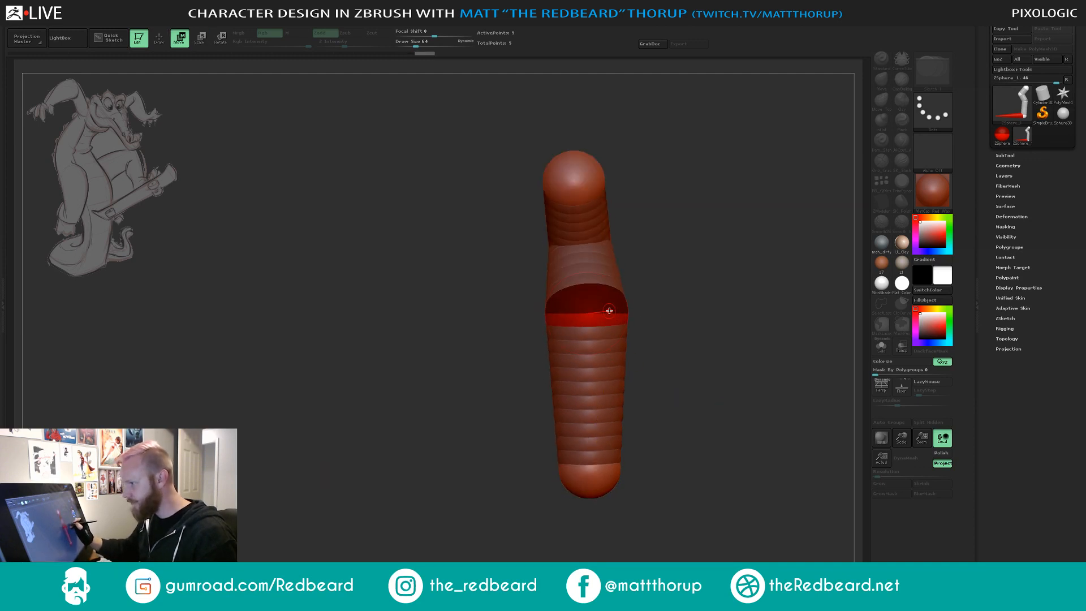
{"action": "left_click_drag", "start_coordinate": [716, 308], "coordinate": [561, 294]}
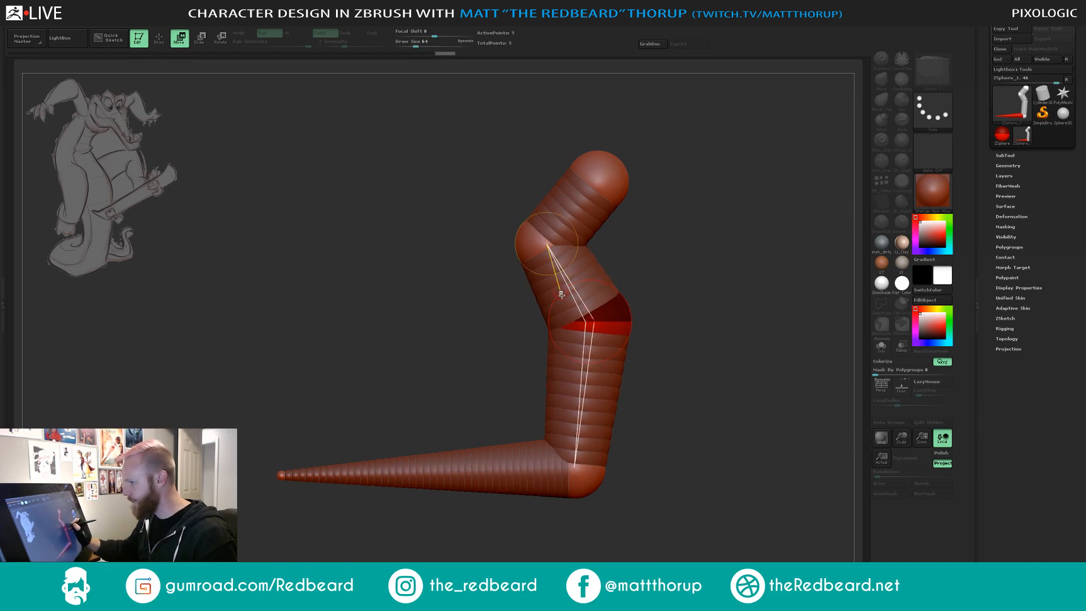
Insert a ZSphere midway in the second segment, set the draw size to 2, and shift it and the joint above toward the tail side.
{"action": "key", "text": "q"}
{"action": "left_click", "coordinate": [567, 280]}
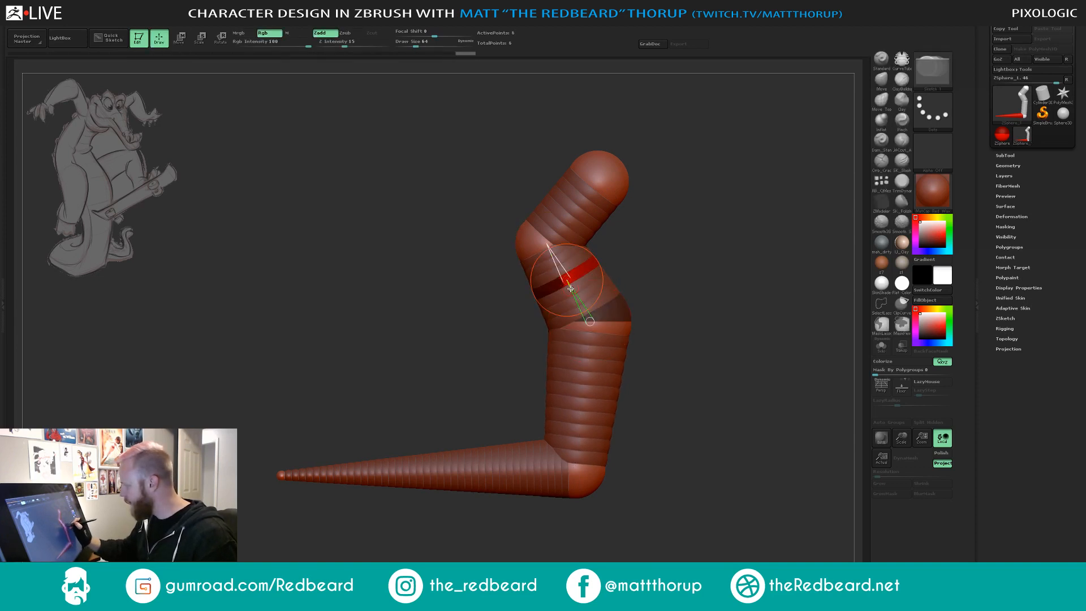
{"action": "key", "text": "s"}
{"action": "left_click_drag", "start_coordinate": [578, 268], "coordinate": [567, 269]}
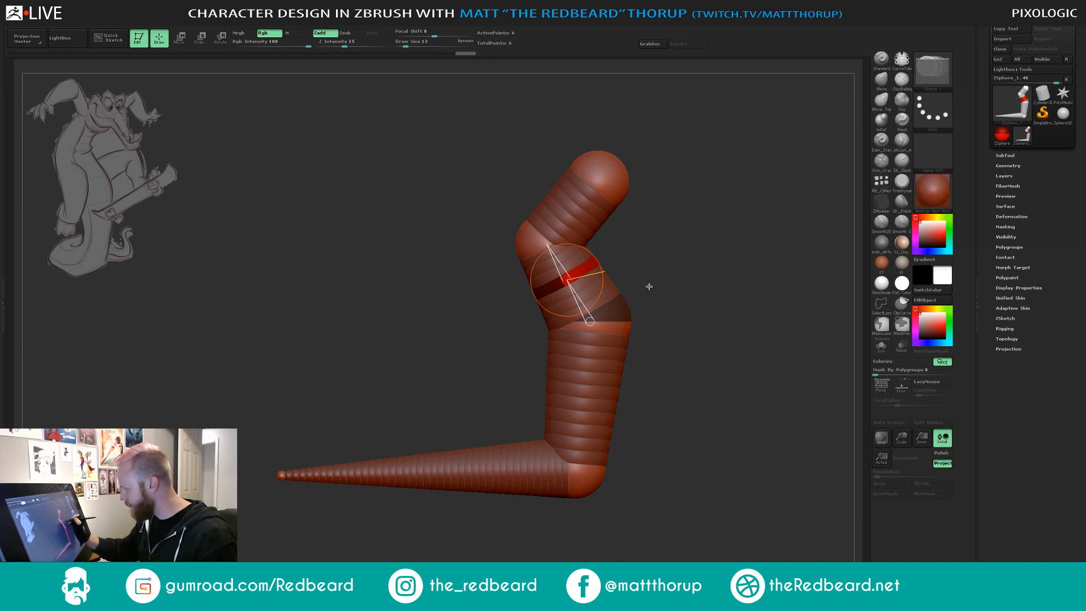
{"action": "key", "text": "s"}
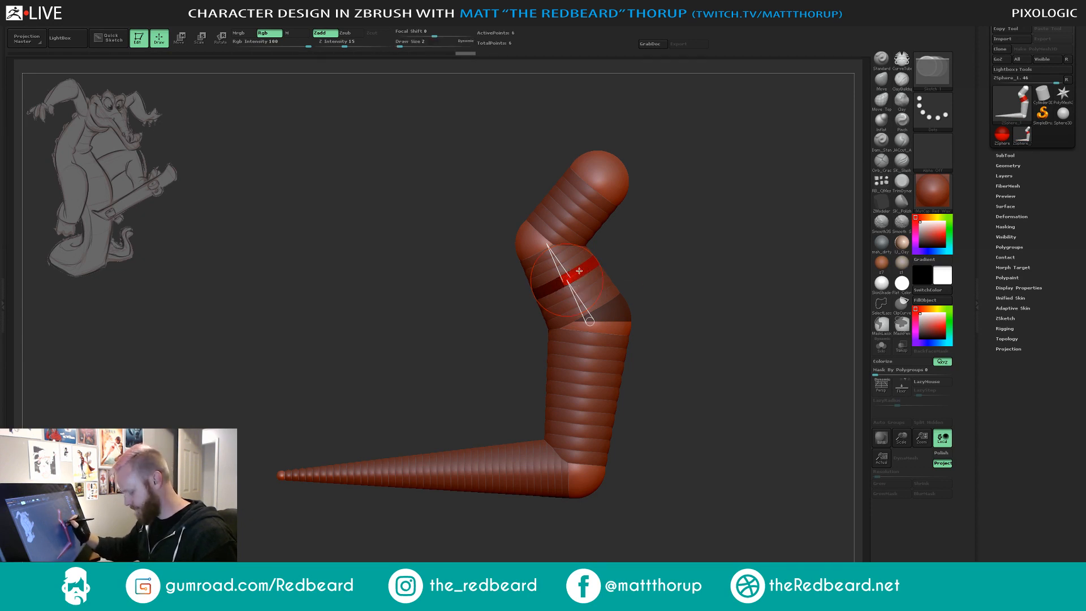
{"action": "key", "text": "w"}
{"action": "left_click_drag", "start_coordinate": [578, 270], "coordinate": [568, 276]}
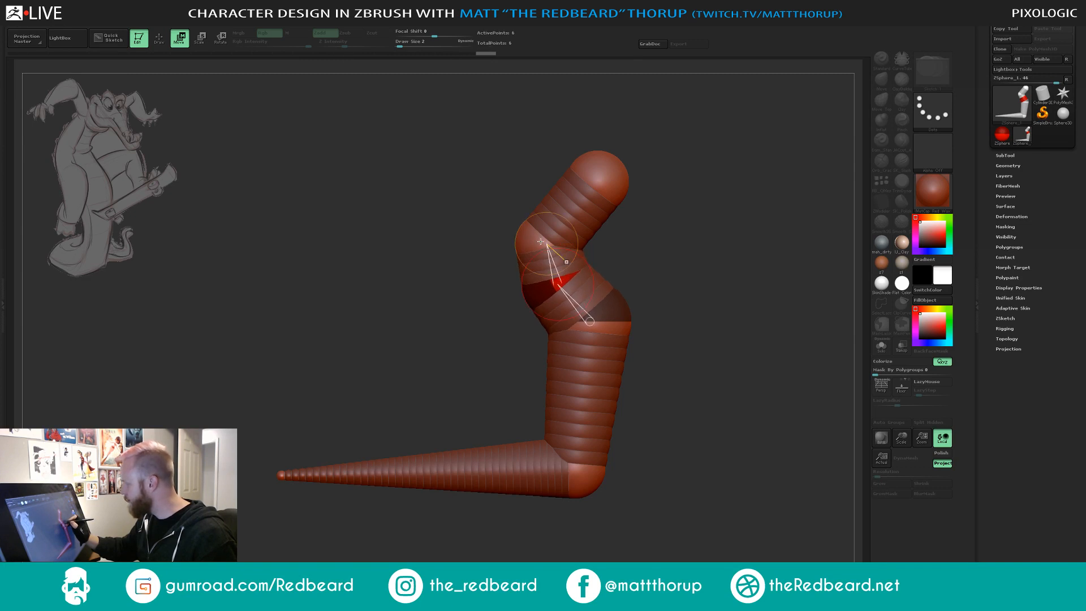
{"action": "mouse_move", "coordinate": [535, 240]}
{"action": "left_mouse_down"}
{"action": "mouse_move", "coordinate": [537, 226]}
{"action": "mouse_move", "coordinate": [524, 236]}
{"action": "left_mouse_up"}
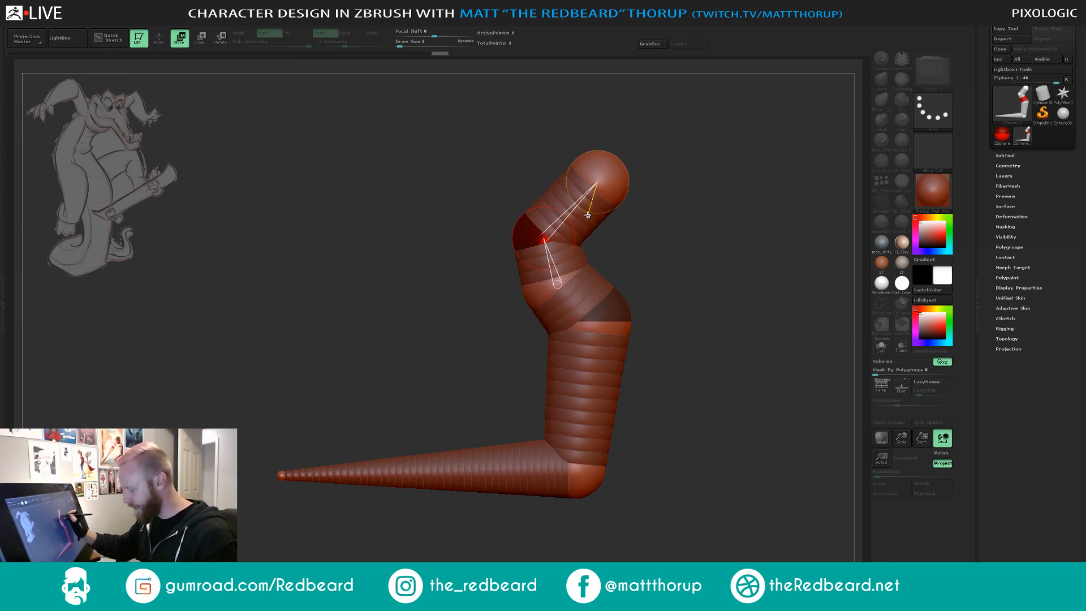
Insert a ZSphere in the middle of the top segment, move it outward to curve the neck, and adjust the end ZSphere.
{"action": "key", "text": "q"}
{"action": "left_click", "coordinate": [584, 214]}
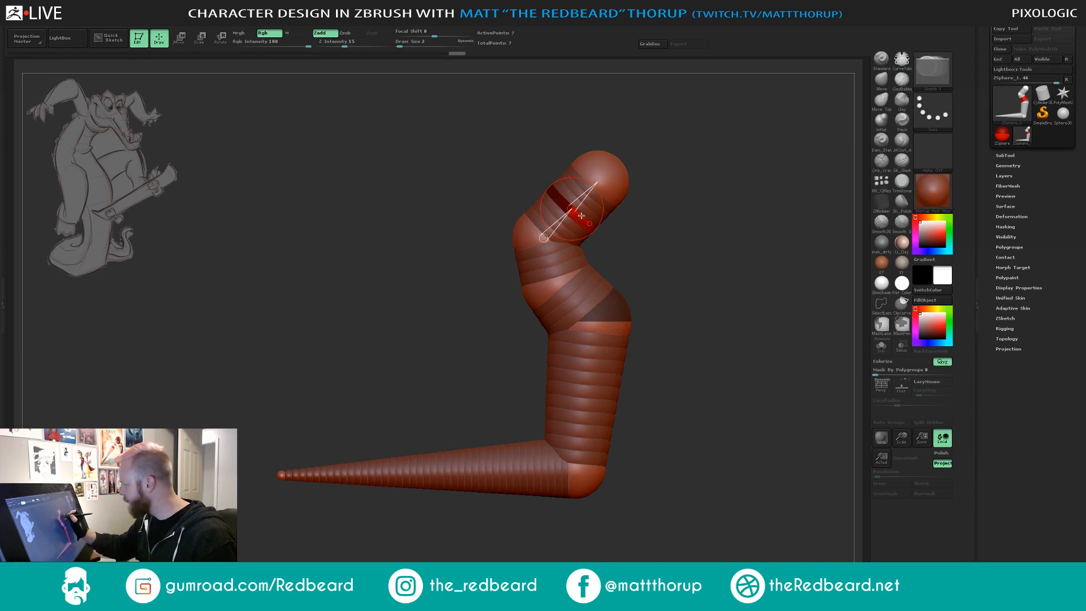
{"action": "key", "text": "w"}
{"action": "left_click_drag", "start_coordinate": [581, 219], "coordinate": [575, 211]}
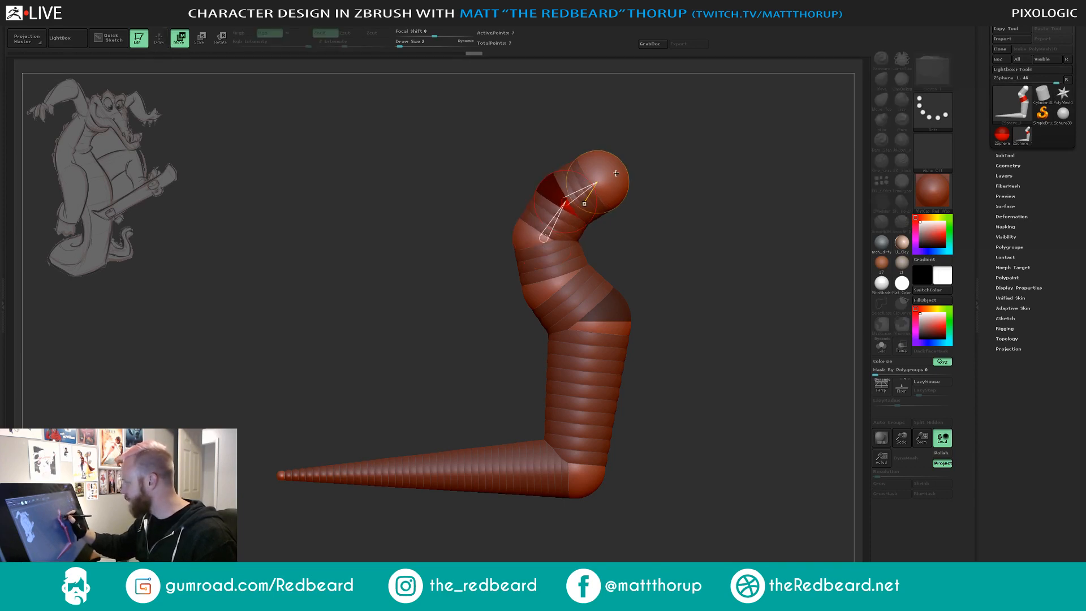
{"action": "left_click_drag", "start_coordinate": [611, 178], "coordinate": [616, 172]}
{"action": "left_click_drag", "start_coordinate": [703, 249], "coordinate": [688, 261]}
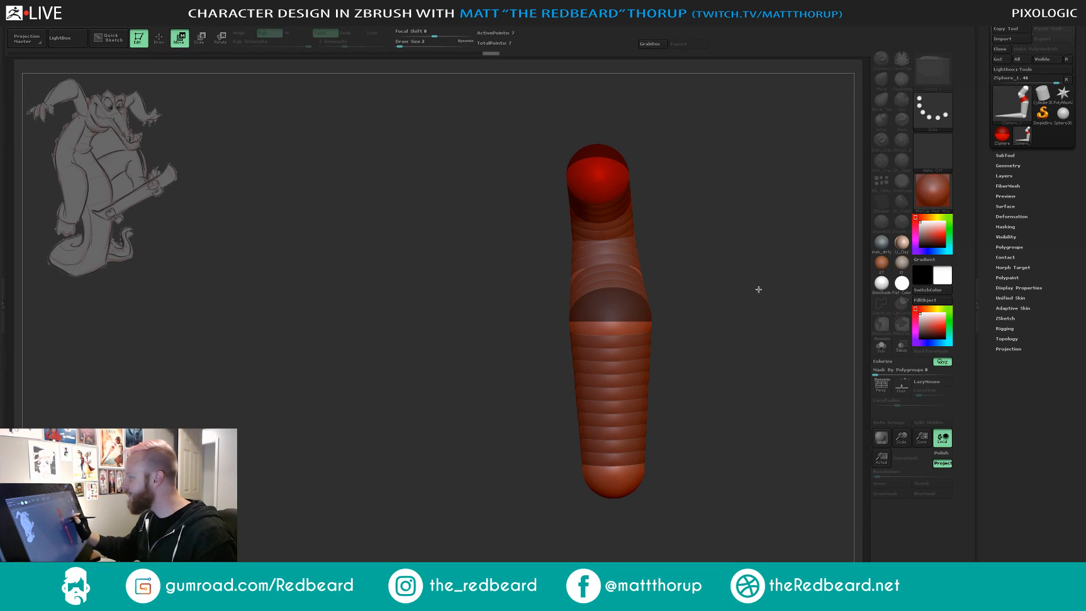
Add a small ZSphere on the front of the top end ZSphere and pull it outward and down to form a tapering snout.
{"action": "left_click_drag", "start_coordinate": [759, 289], "coordinate": [666, 307], "text": "alt"}
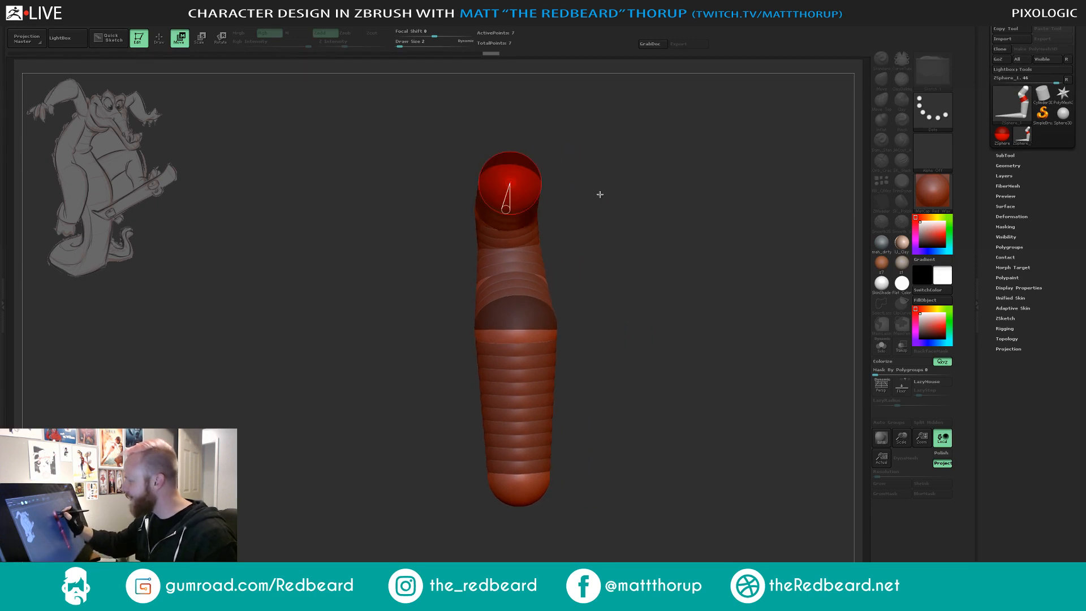
{"action": "left_click_drag", "start_coordinate": [600, 194], "coordinate": [494, 246]}
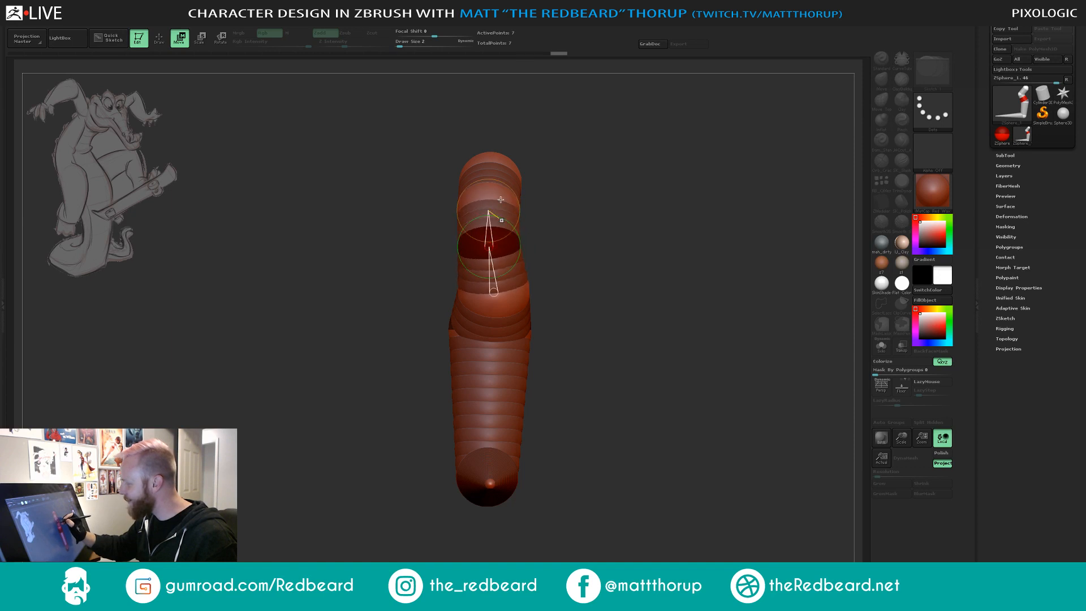
{"action": "left_click_drag", "start_coordinate": [494, 164], "coordinate": [631, 204]}
{"action": "left_click", "coordinate": [501, 177]}
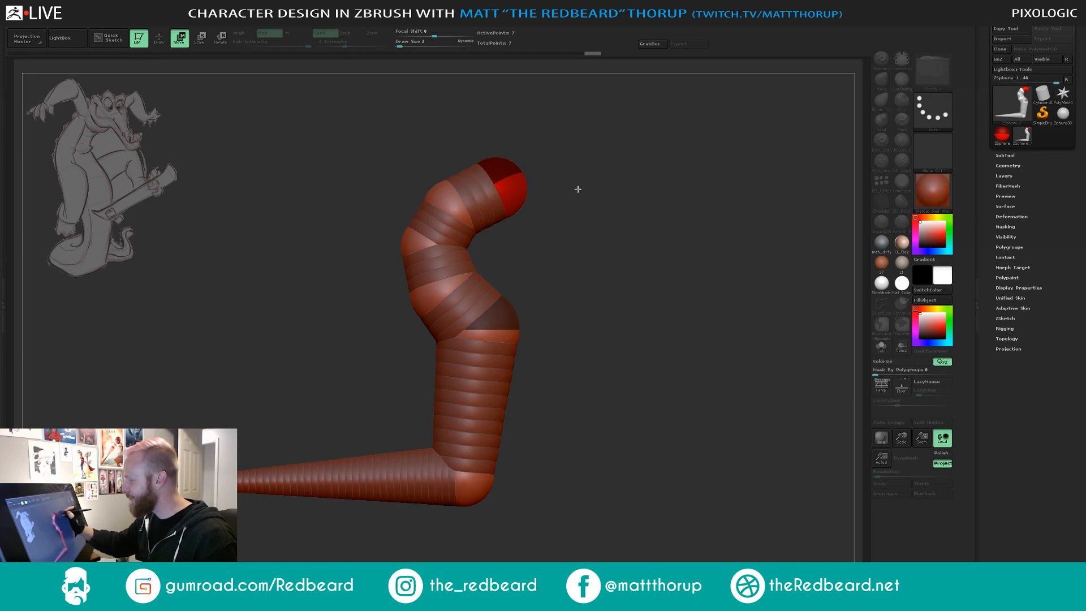
{"action": "left_click_drag", "start_coordinate": [577, 186], "coordinate": [568, 192]}
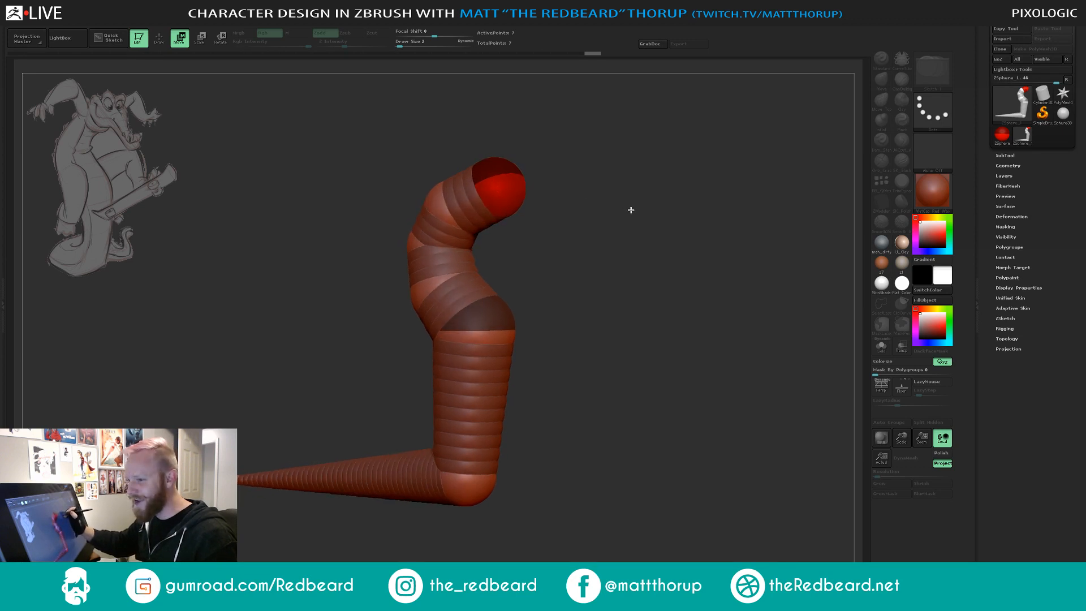
{"action": "left_click_drag", "start_coordinate": [631, 210], "coordinate": [665, 226]}
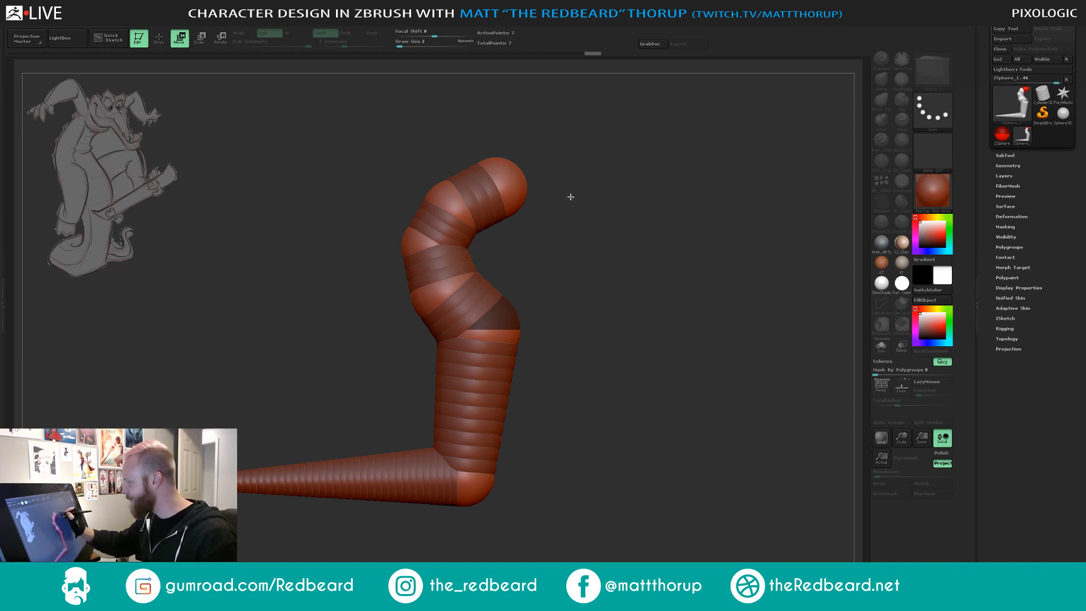
{"action": "mouse_move", "coordinate": [571, 197]}
{"action": "left_mouse_down"}
{"action": "mouse_move", "coordinate": [524, 210]}
{"action": "mouse_move", "coordinate": [628, 197]}
{"action": "mouse_move", "coordinate": [503, 210]}
{"action": "left_mouse_up"}
{"action": "key", "text": "q"}
{"action": "left_click_drag", "start_coordinate": [564, 240], "coordinate": [567, 280]}
{"action": "key", "text": "w"}
{"action": "left_click_drag", "start_coordinate": [528, 194], "coordinate": [569, 226]}
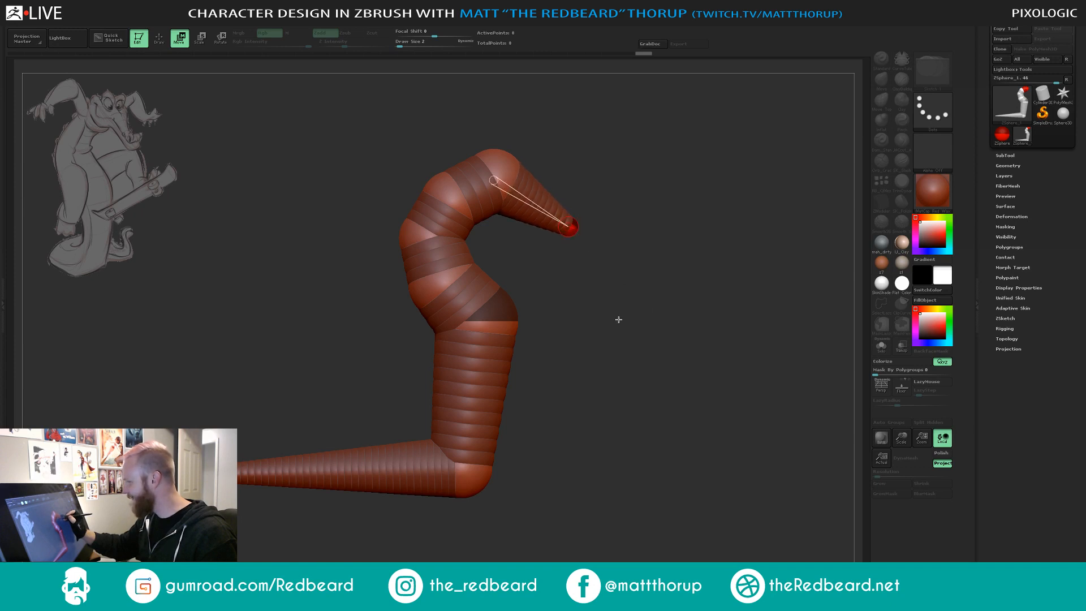
Insert a ZSphere in the upper part of the long torso segment, with a larger draw size, and shift it slightly outward.
{"action": "left_click_drag", "start_coordinate": [618, 320], "coordinate": [644, 366]}
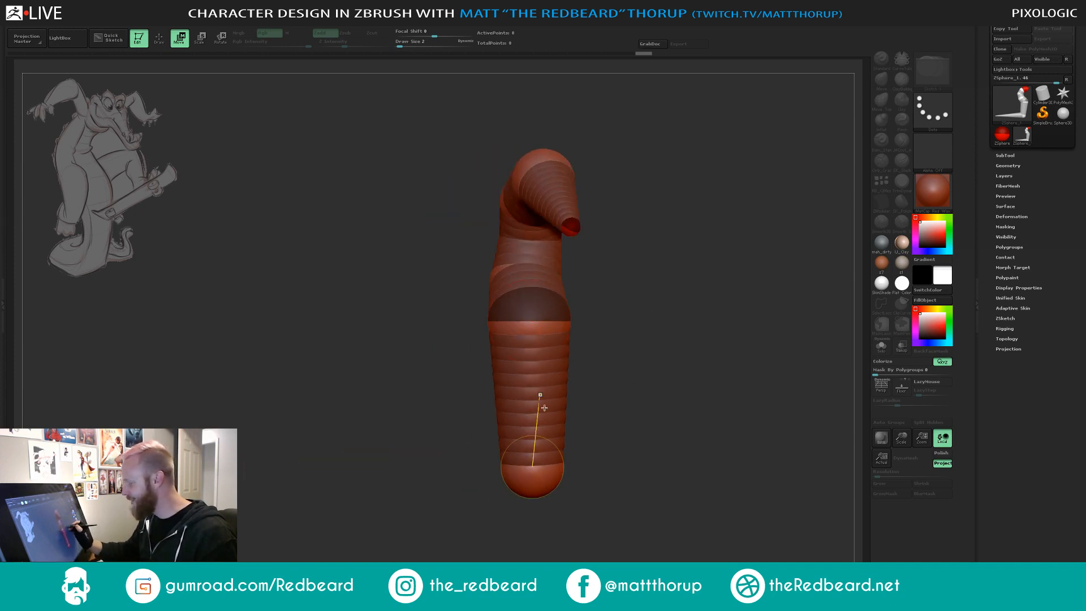
{"action": "mouse_move", "coordinate": [599, 419]}
{"action": "left_mouse_down"}
{"action": "mouse_move", "coordinate": [710, 446]}
{"action": "mouse_move", "coordinate": [577, 453]}
{"action": "left_mouse_up"}
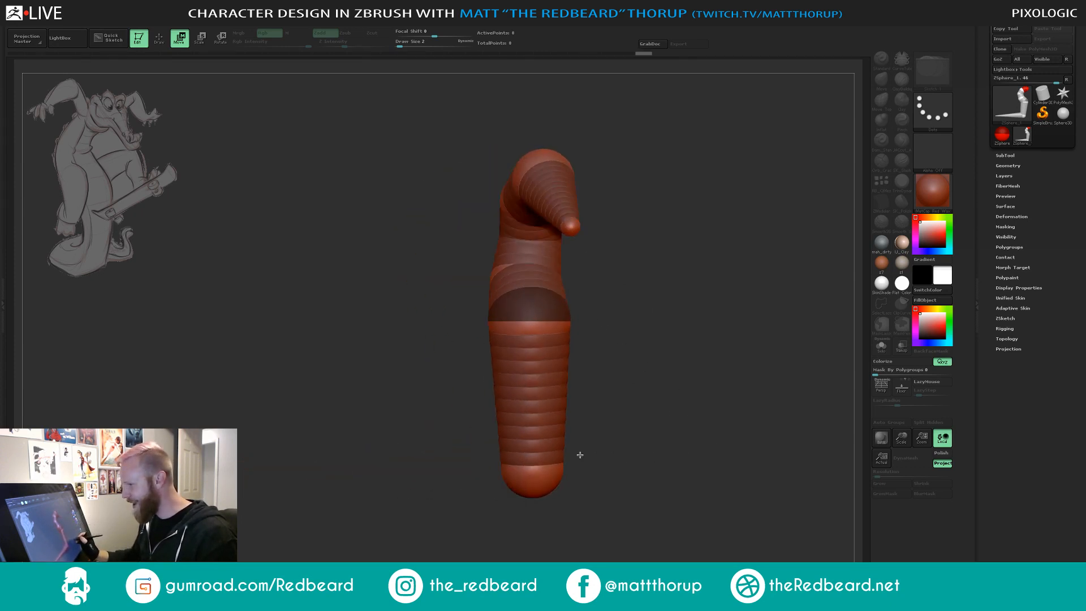
{"action": "key", "text": "q"}
{"action": "left_click", "coordinate": [525, 371]}
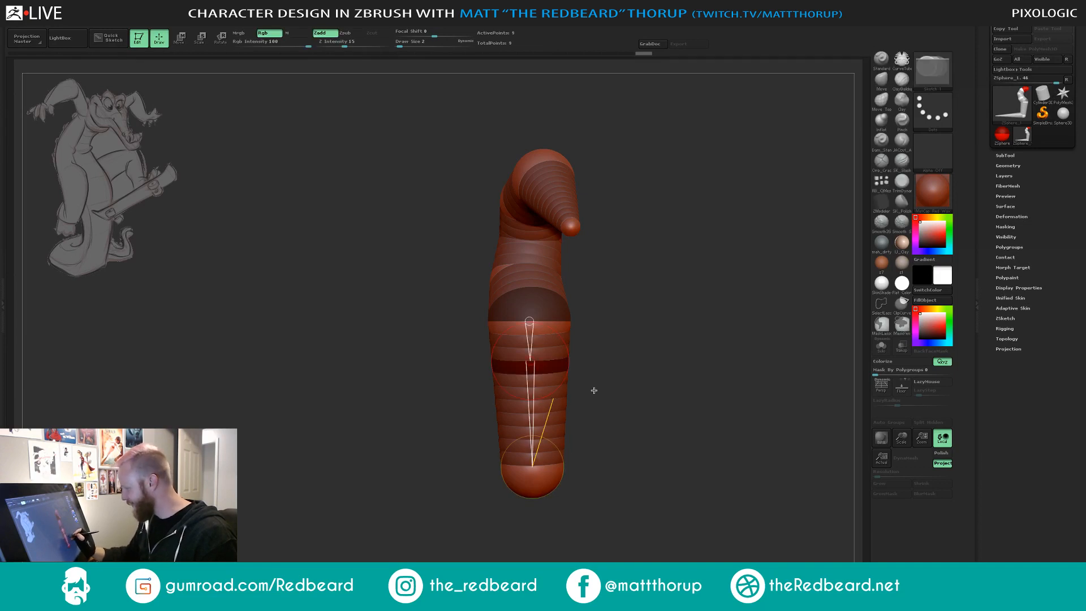
{"action": "key", "text": "s"}
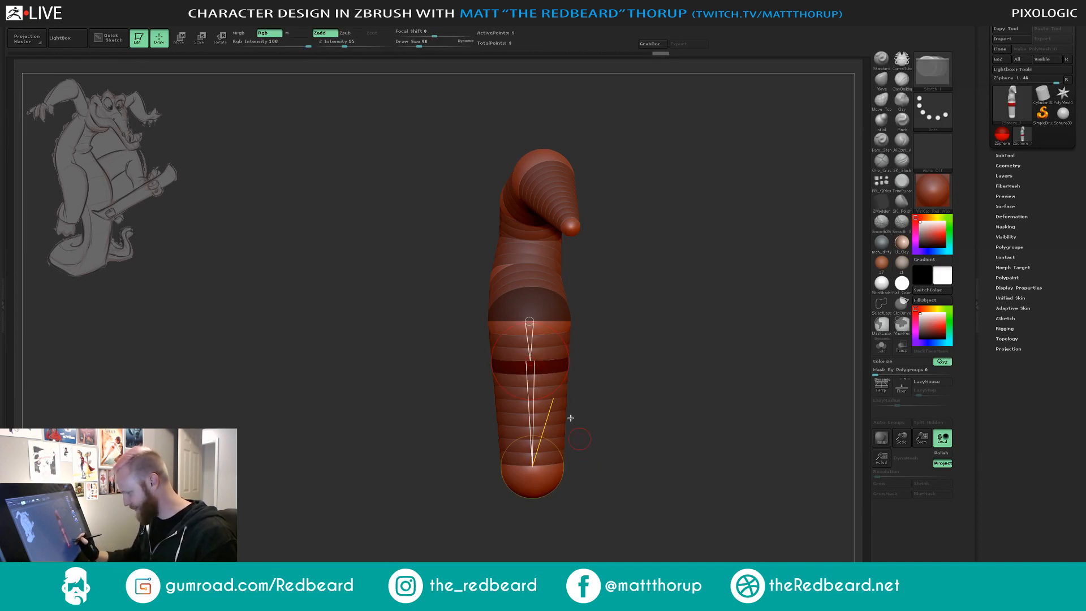
{"action": "left_click_drag", "start_coordinate": [613, 368], "coordinate": [708, 378]}
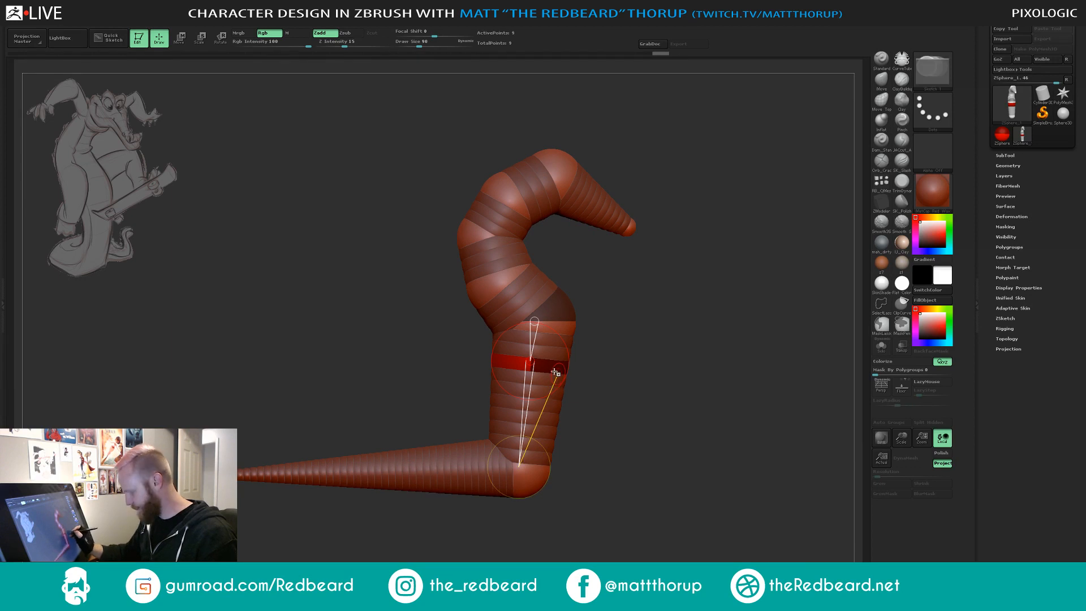
{"action": "key", "text": "w"}
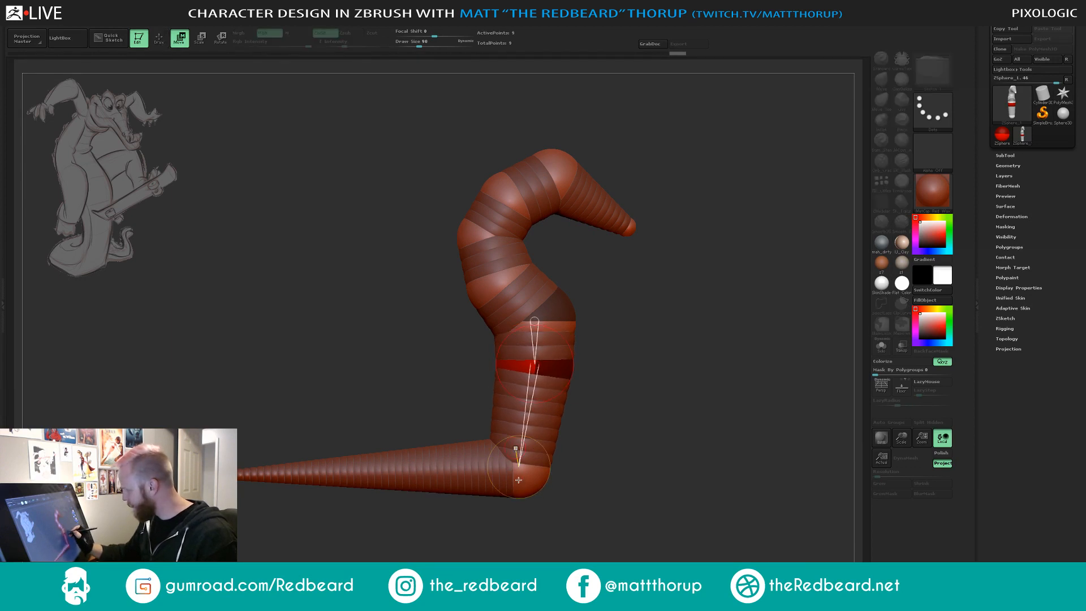
Insert a ZSphere in the tail close to its base and scale it up slightly.
{"action": "key", "text": "q"}
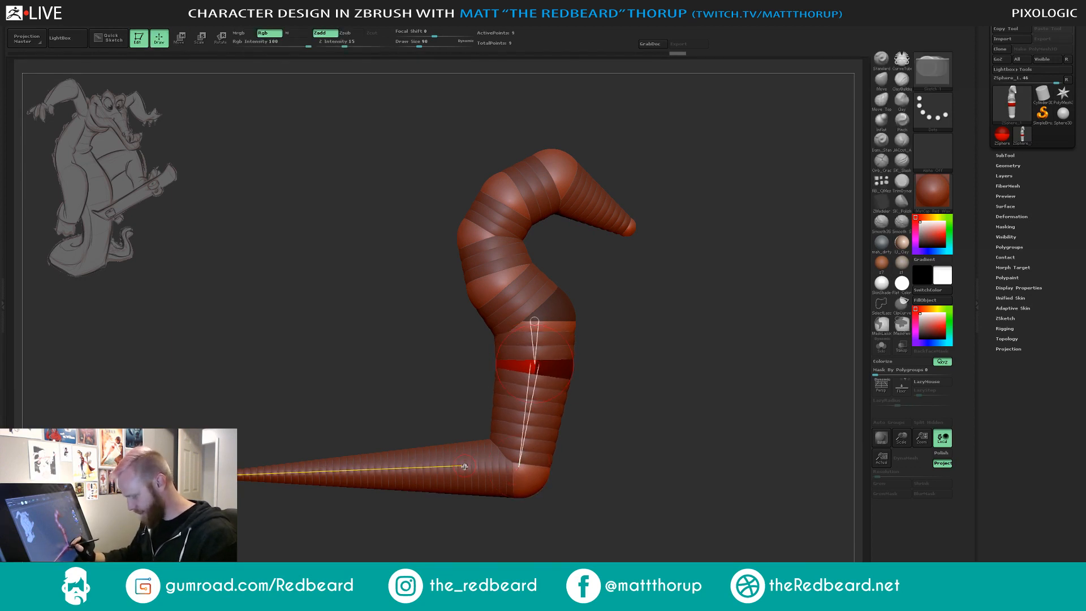
{"action": "left_click", "coordinate": [473, 495]}
{"action": "key", "text": "w"}
{"action": "key", "text": "e"}
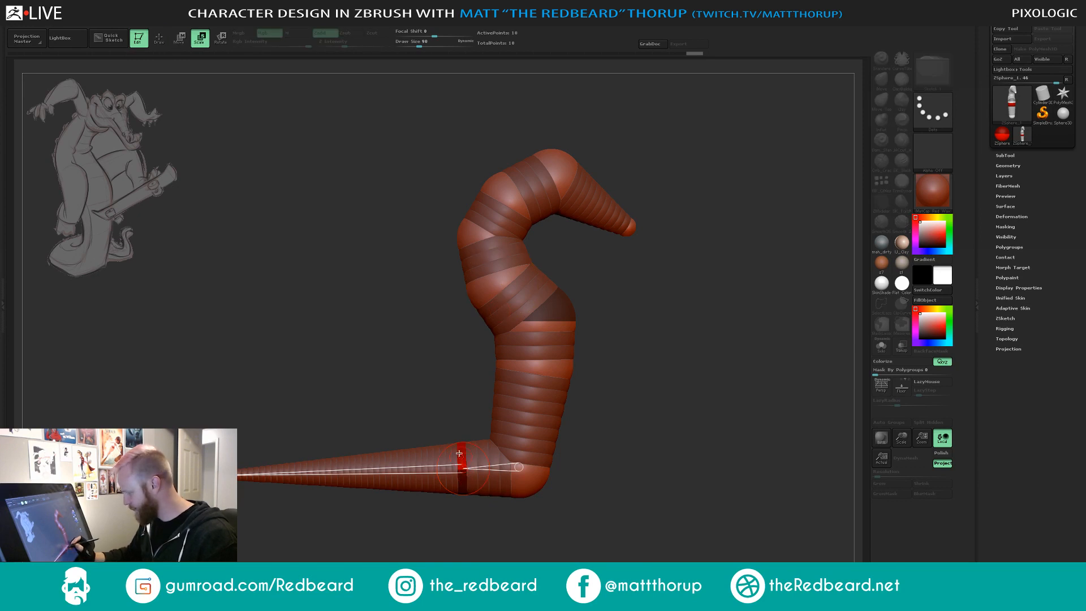
{"action": "mouse_move", "coordinate": [459, 453]}
{"action": "left_mouse_down"}
{"action": "mouse_move", "coordinate": [553, 514]}
{"action": "mouse_move", "coordinate": [574, 509]}
{"action": "mouse_move", "coordinate": [540, 478]}
{"action": "left_mouse_up"}
{"action": "key", "text": "w"}
Bend the tail sideways by moving its tip and the ZSphere near its base, working from above and below.
{"action": "left_click_drag", "start_coordinate": [622, 453], "coordinate": [703, 305]}
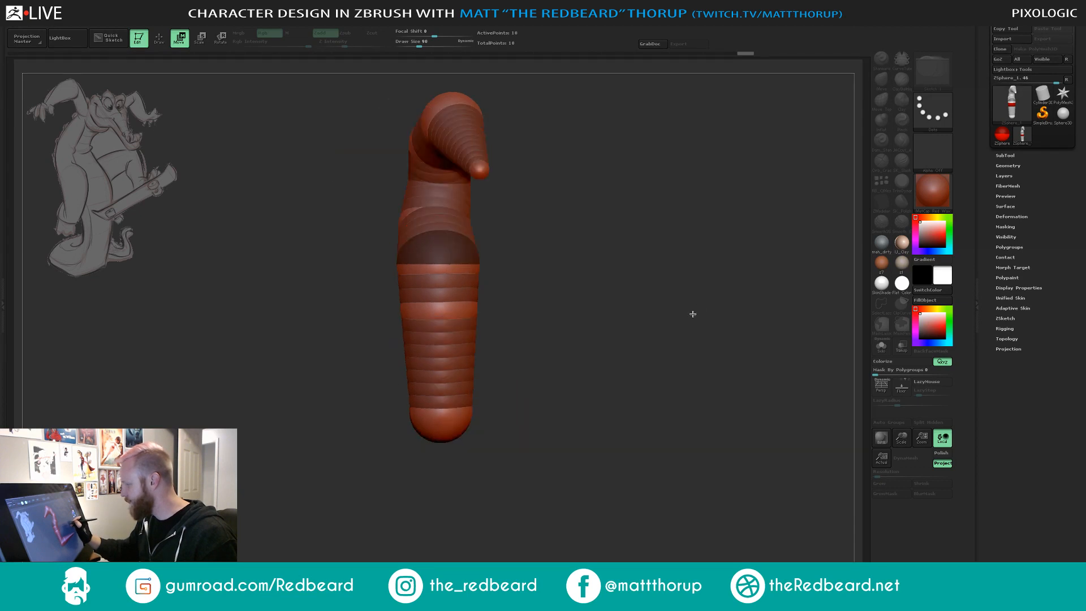
{"action": "left_click_drag", "start_coordinate": [626, 312], "coordinate": [577, 338]}
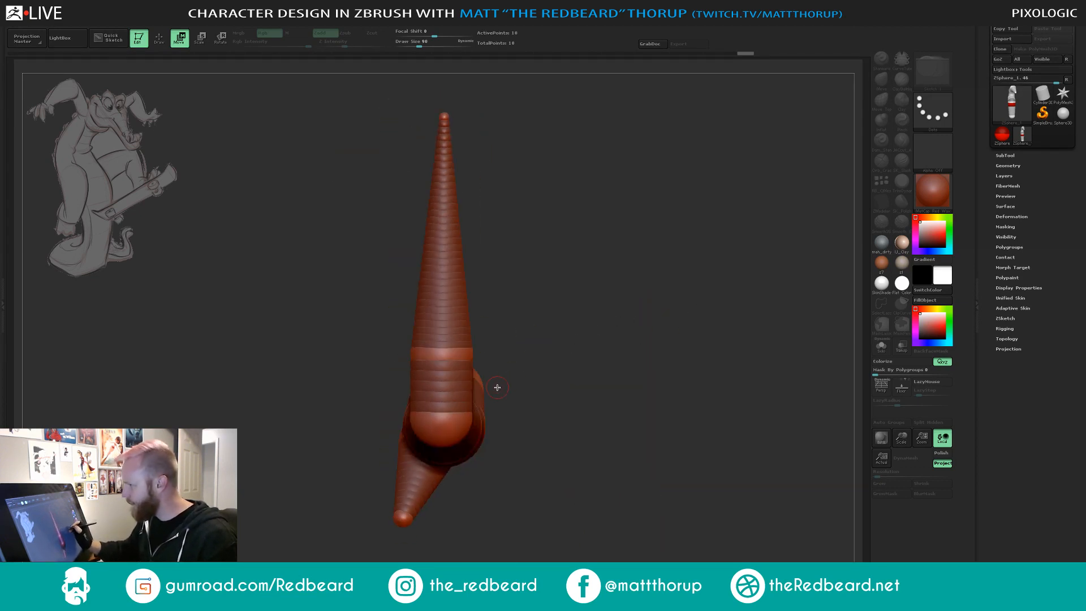
{"action": "left_click_drag", "start_coordinate": [440, 386], "coordinate": [479, 315]}
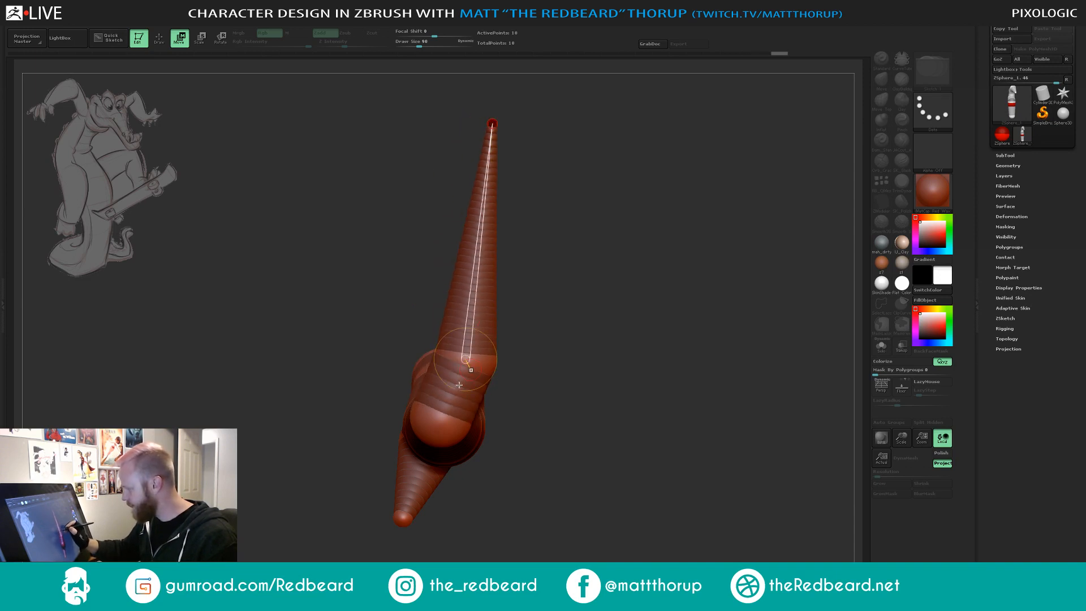
{"action": "left_click_drag", "start_coordinate": [673, 396], "coordinate": [646, 443]}
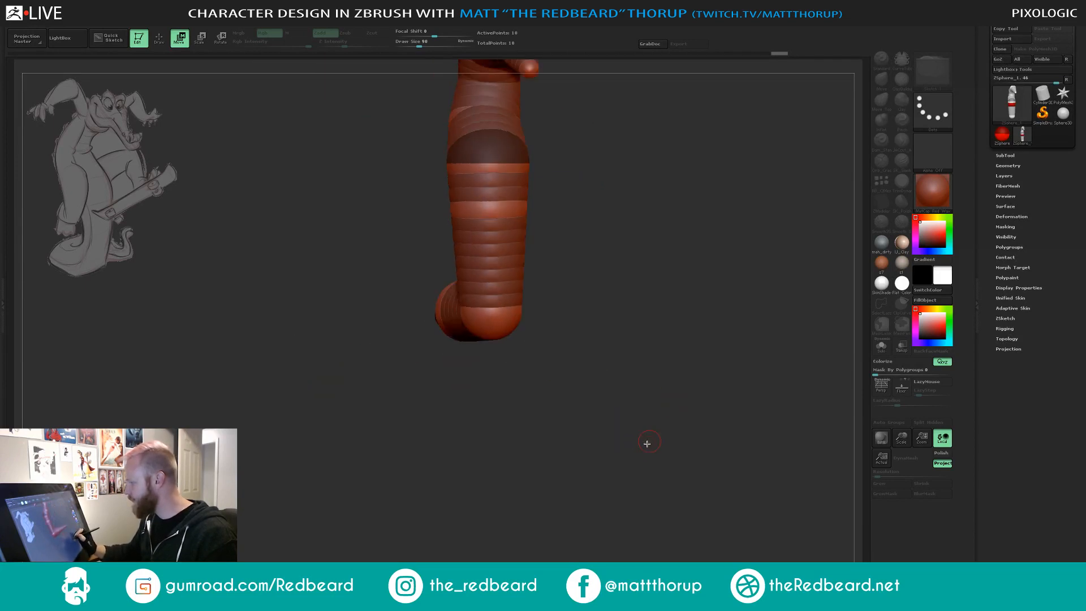
{"action": "left_click_drag", "start_coordinate": [591, 414], "coordinate": [553, 301]}
{"action": "left_click_drag", "start_coordinate": [477, 234], "coordinate": [465, 230]}
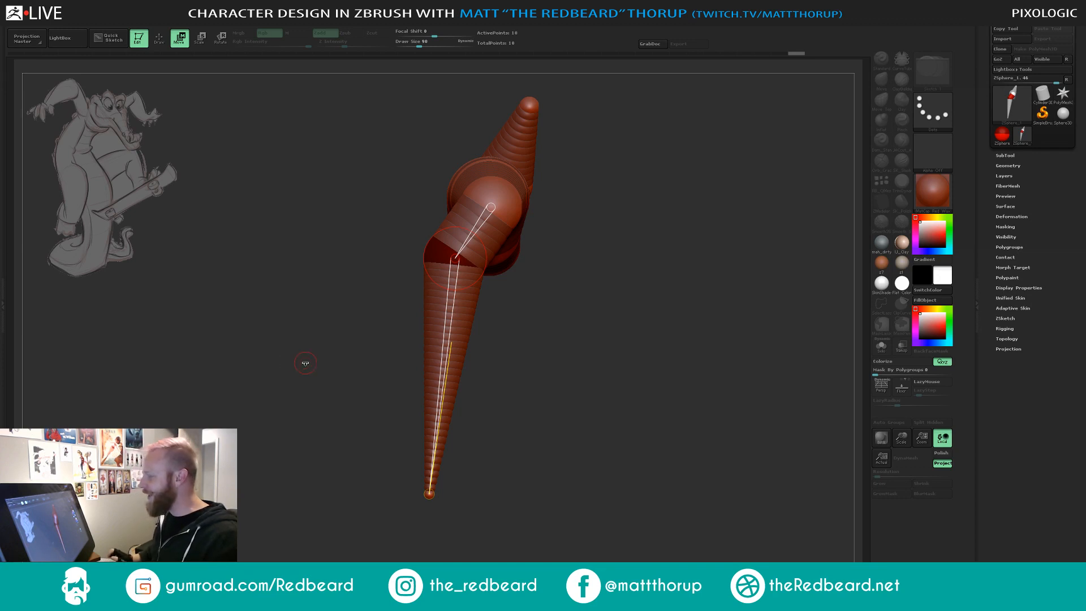
Insert a ZSphere in the upper part of the long tail segment and move it outward to continue the sideways bend.
{"action": "left_click_drag", "start_coordinate": [305, 363], "coordinate": [648, 307]}
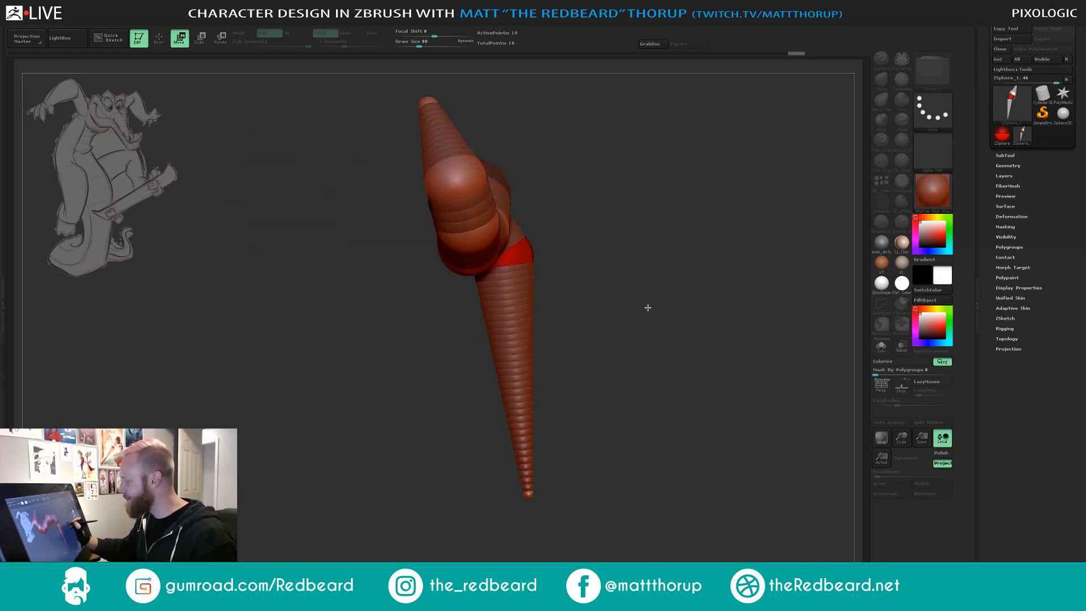
{"action": "key", "text": "q"}
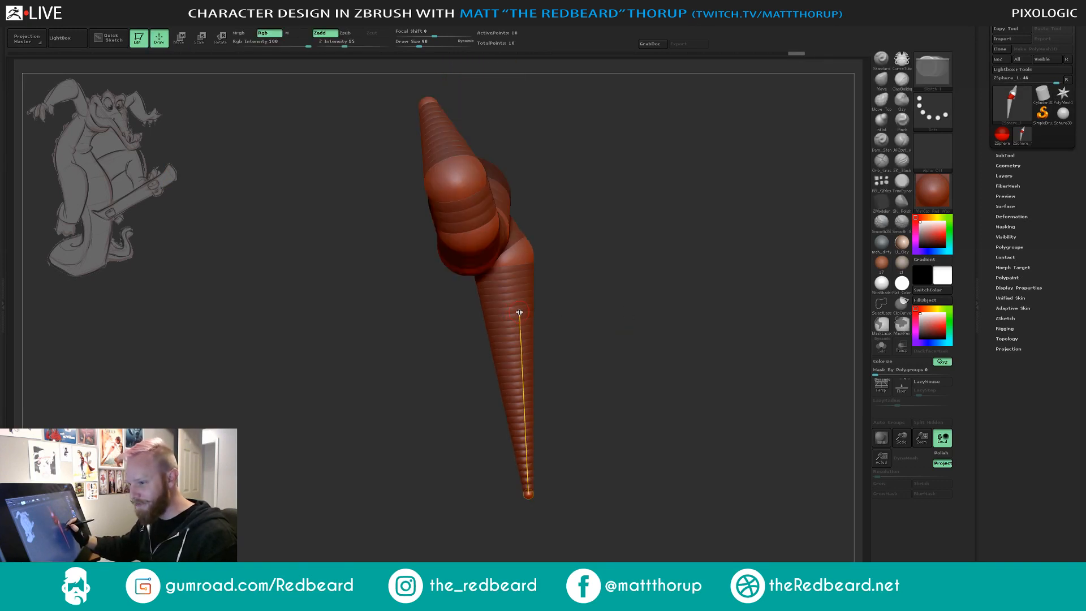
{"action": "mouse_move", "coordinate": [618, 315]}
{"action": "left_mouse_down"}
{"action": "mouse_move", "coordinate": [659, 296]}
{"action": "mouse_move", "coordinate": [552, 319]}
{"action": "mouse_move", "coordinate": [608, 337]}
{"action": "mouse_move", "coordinate": [555, 347]}
{"action": "left_mouse_up"}
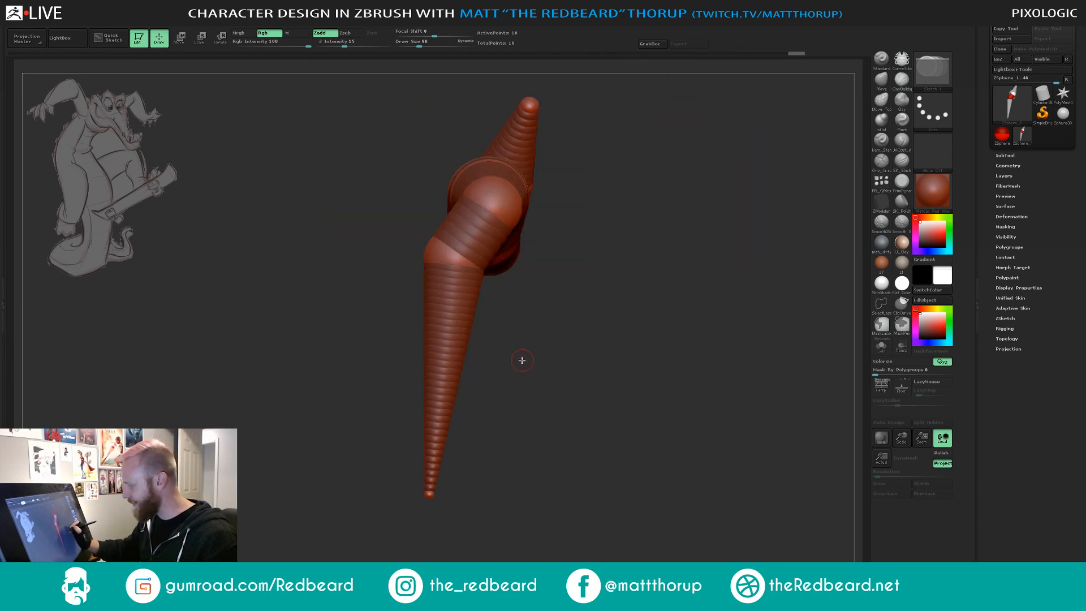
{"action": "left_click", "coordinate": [448, 312]}
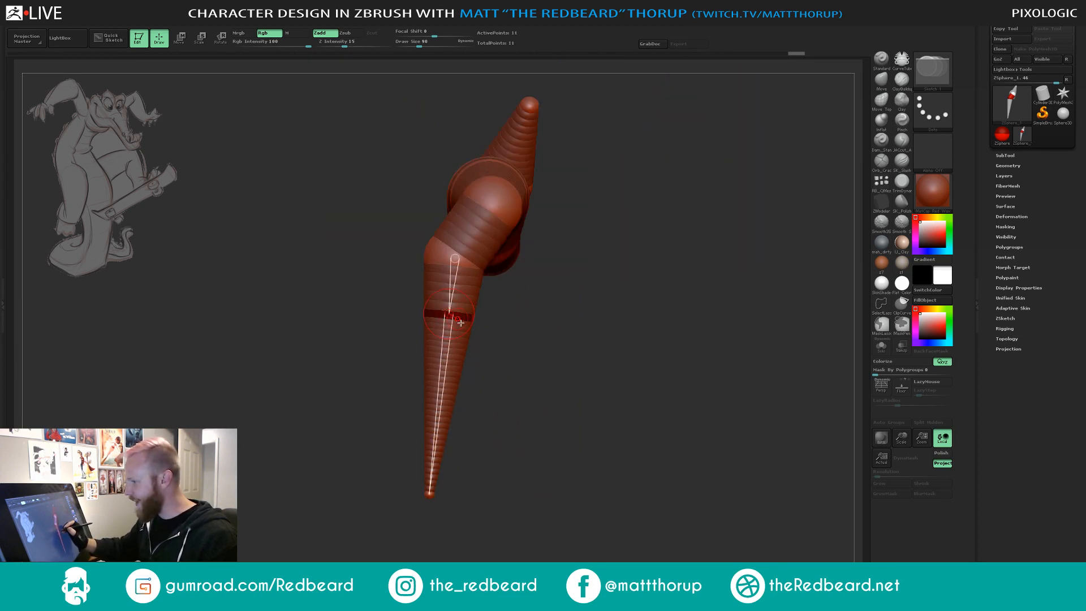
{"action": "key", "text": "w"}
{"action": "left_click_drag", "start_coordinate": [454, 315], "coordinate": [443, 313]}
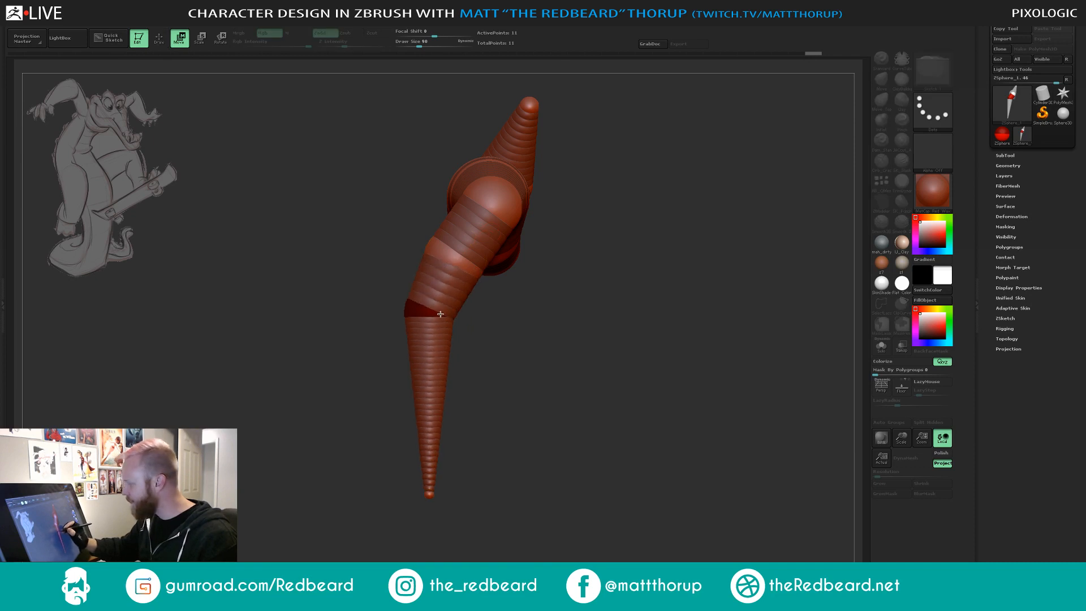
Insert a ZSphere midway in the remaining tail segment and reposition the tail joints and tip into a hooked curve.
{"action": "key", "text": "q"}
{"action": "left_click", "coordinate": [431, 397]}
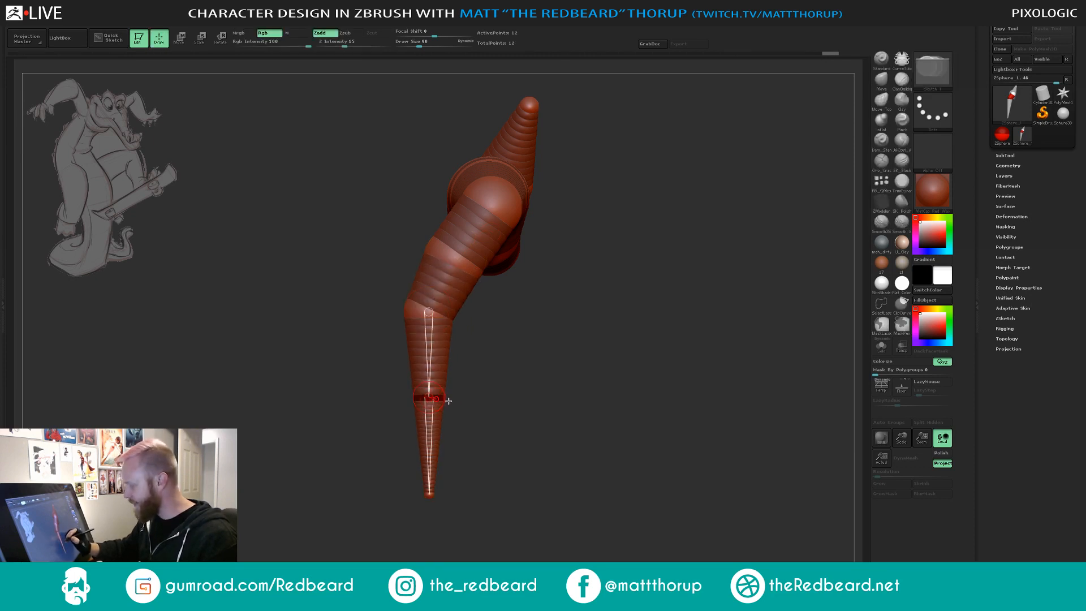
{"action": "key", "text": "w"}
{"action": "mouse_move", "coordinate": [548, 400]}
{"action": "left_mouse_down"}
{"action": "mouse_move", "coordinate": [574, 395]}
{"action": "mouse_move", "coordinate": [549, 404]}
{"action": "left_mouse_up"}
{"action": "left_click_drag", "start_coordinate": [439, 392], "coordinate": [428, 372]}
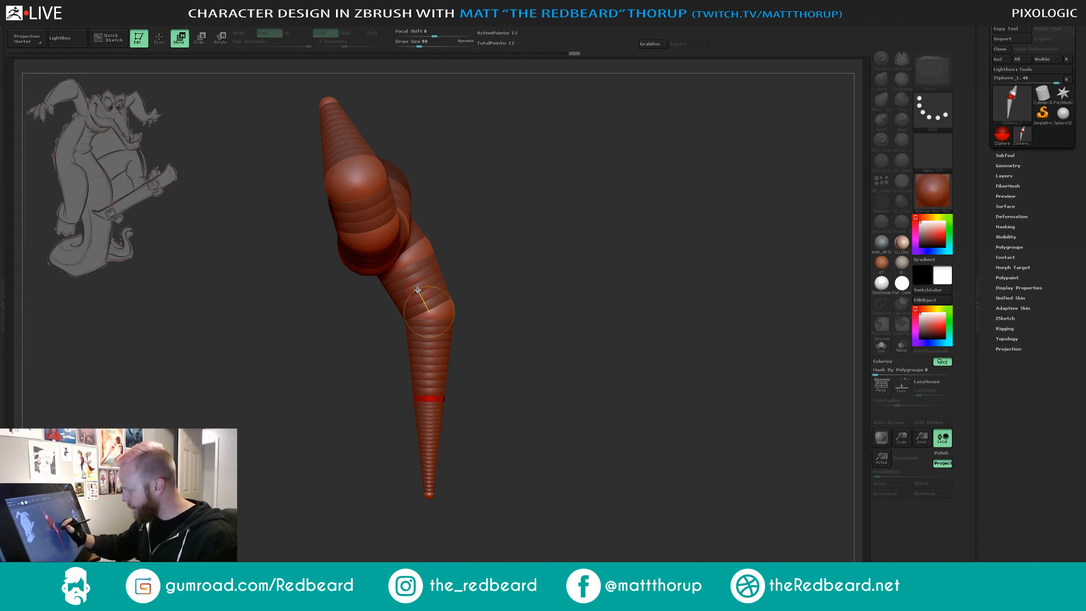
{"action": "left_click_drag", "start_coordinate": [417, 290], "coordinate": [398, 298]}
{"action": "left_click_drag", "start_coordinate": [409, 364], "coordinate": [341, 307]}
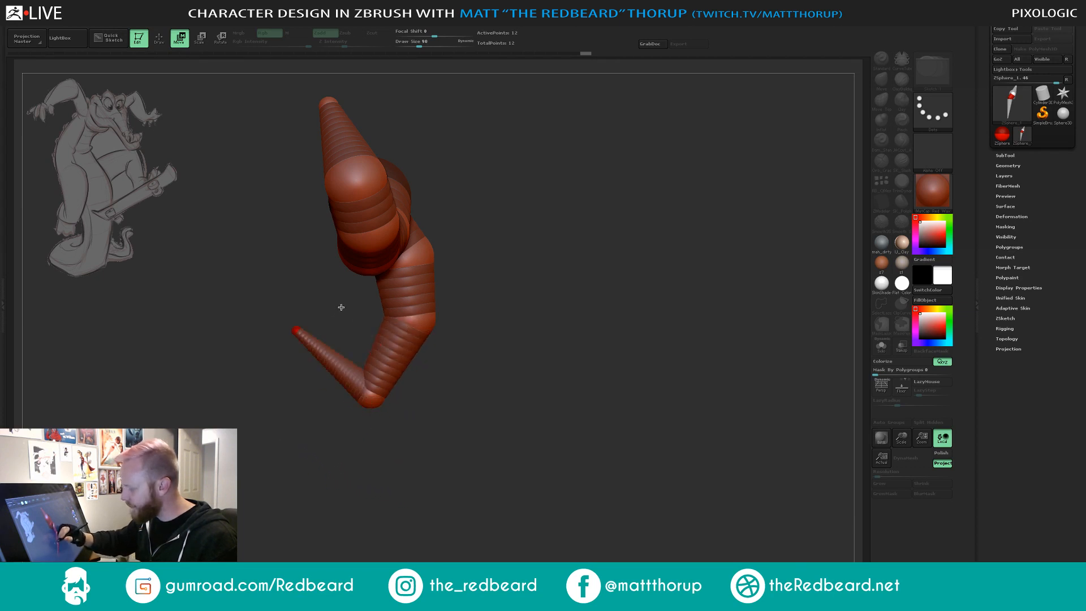
Insert a ZSphere in the middle of the tail's last segment and rotate the tail segments to curl the end further inward.
{"action": "key", "text": "q"}
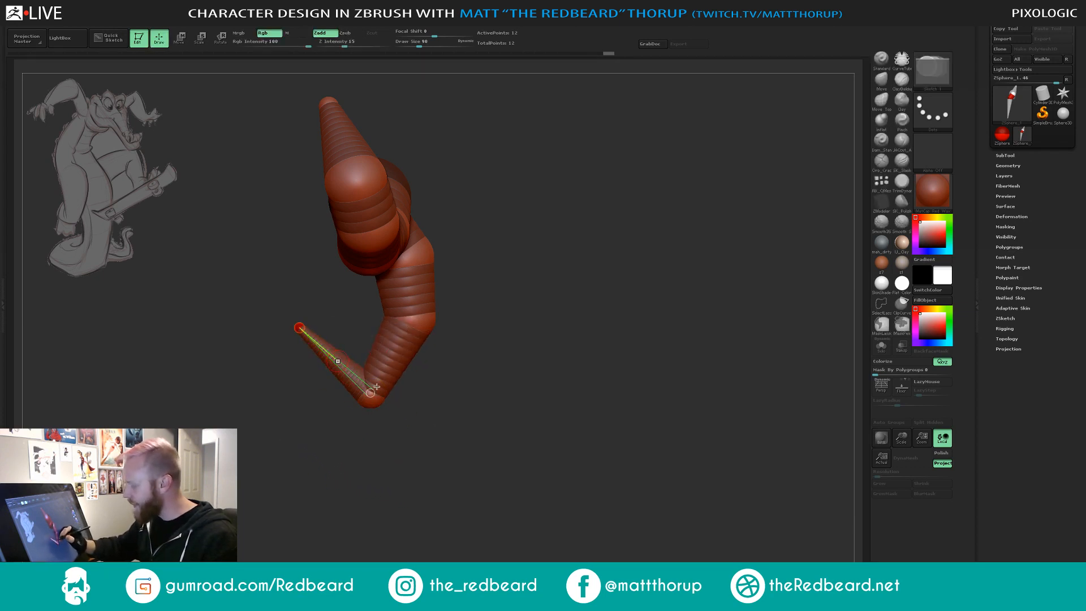
{"action": "left_click", "coordinate": [362, 379]}
{"action": "left_click_drag", "start_coordinate": [512, 400], "coordinate": [519, 339]}
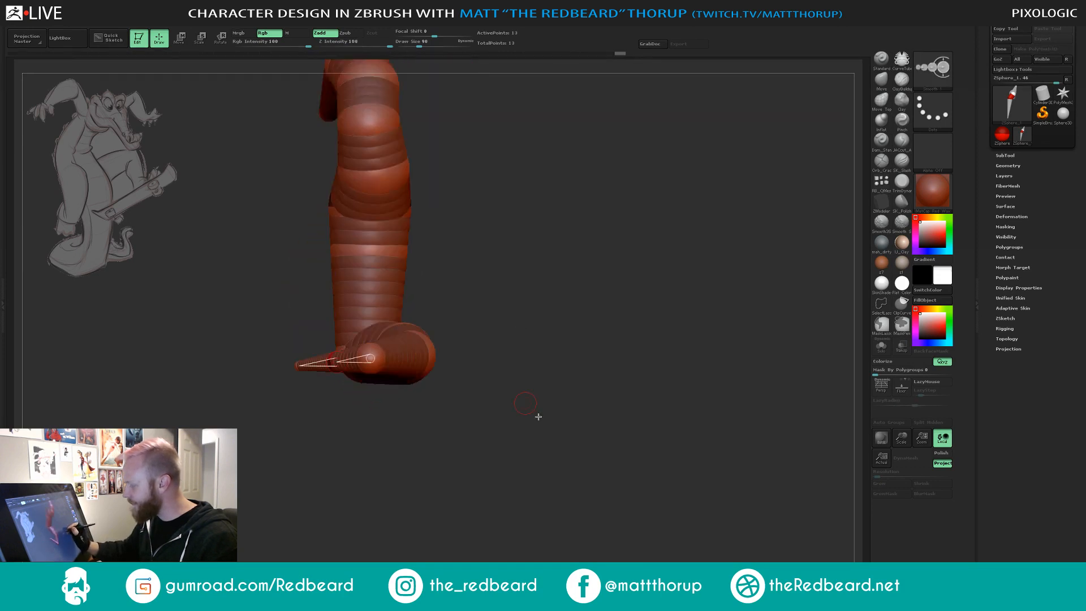
{"action": "mouse_move", "coordinate": [538, 416]}
{"action": "left_mouse_down"}
{"action": "mouse_move", "coordinate": [619, 409]}
{"action": "mouse_move", "coordinate": [557, 468]}
{"action": "mouse_move", "coordinate": [604, 308]}
{"action": "mouse_move", "coordinate": [463, 312]}
{"action": "left_mouse_up"}
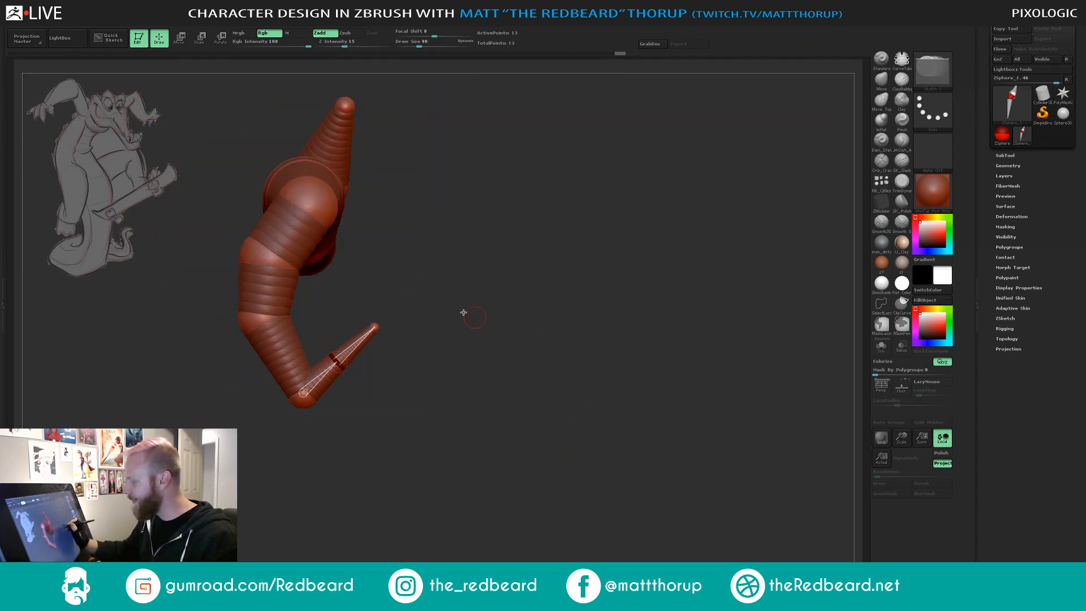
{"action": "key", "text": "r"}
{"action": "left_click_drag", "start_coordinate": [280, 300], "coordinate": [290, 289]}
{"action": "left_click_drag", "start_coordinate": [337, 367], "coordinate": [347, 357]}
{"action": "mouse_move", "coordinate": [381, 308]}
{"action": "left_mouse_down"}
{"action": "mouse_move", "coordinate": [399, 310]}
{"action": "mouse_move", "coordinate": [358, 306]}
{"action": "mouse_move", "coordinate": [378, 326]}
{"action": "left_mouse_up"}
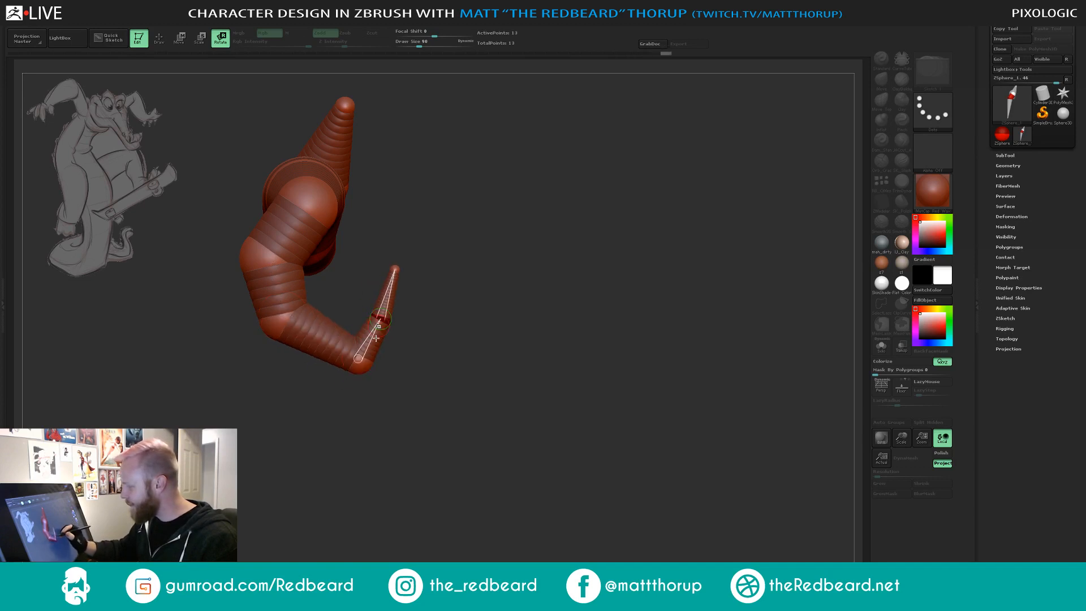
Insert a ZSphere in the long middle tail segment and move the joint after it inward to round out the tail's curve.
{"action": "key", "text": "q"}
{"action": "mouse_move", "coordinate": [480, 381]}
{"action": "left_mouse_down"}
{"action": "mouse_move", "coordinate": [484, 446]}
{"action": "mouse_move", "coordinate": [463, 444]}
{"action": "mouse_move", "coordinate": [438, 323]}
{"action": "mouse_move", "coordinate": [472, 422]}
{"action": "left_mouse_up"}
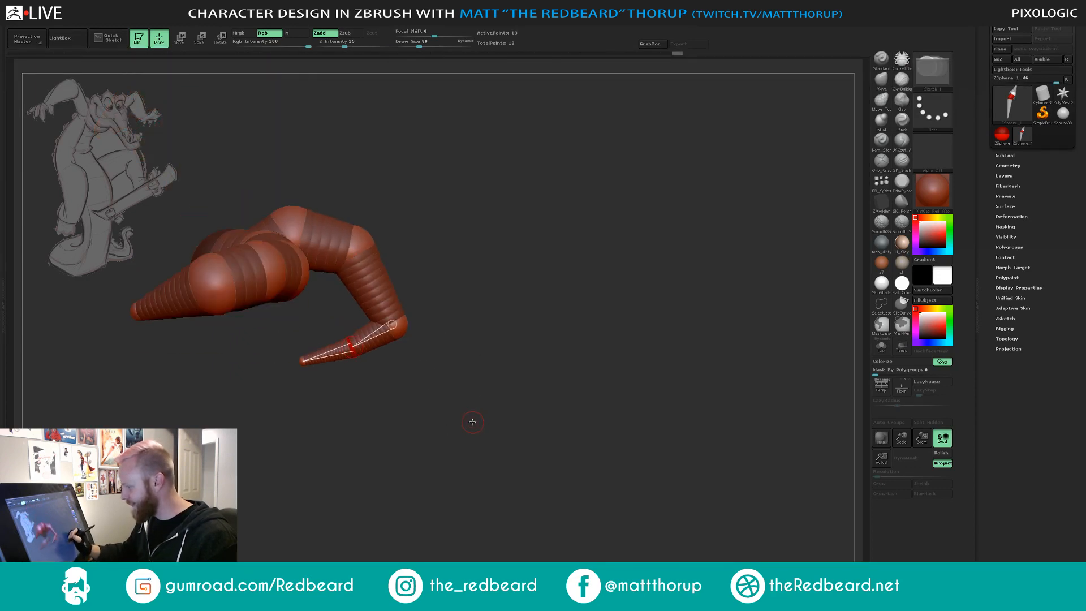
{"action": "left_click", "coordinate": [376, 285]}
{"action": "key", "text": "w"}
{"action": "left_click_drag", "start_coordinate": [365, 274], "coordinate": [363, 327]}
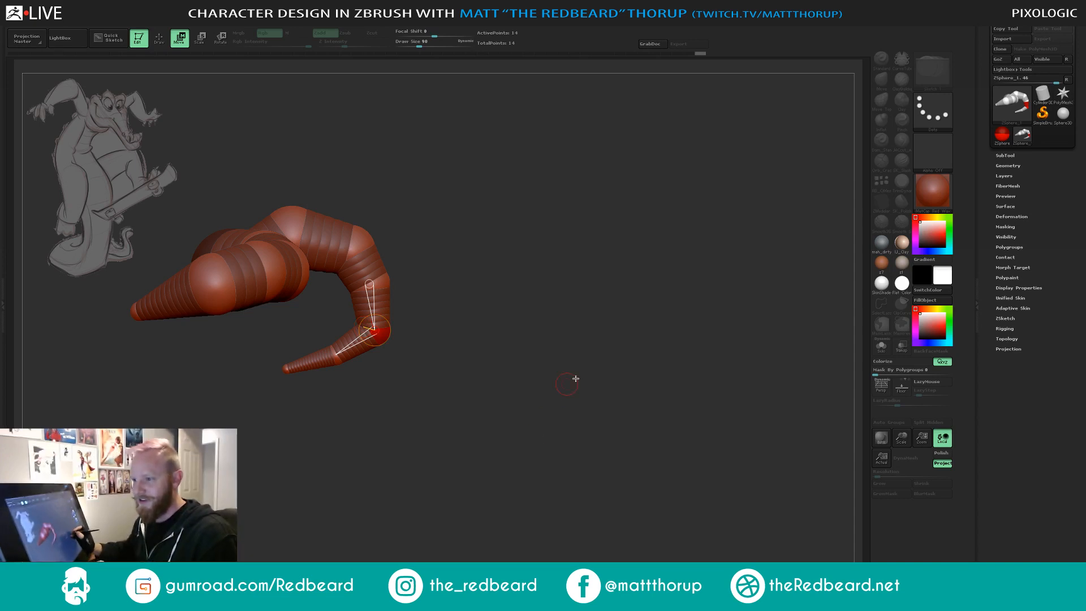
{"action": "left_click_drag", "start_coordinate": [575, 378], "coordinate": [516, 295]}
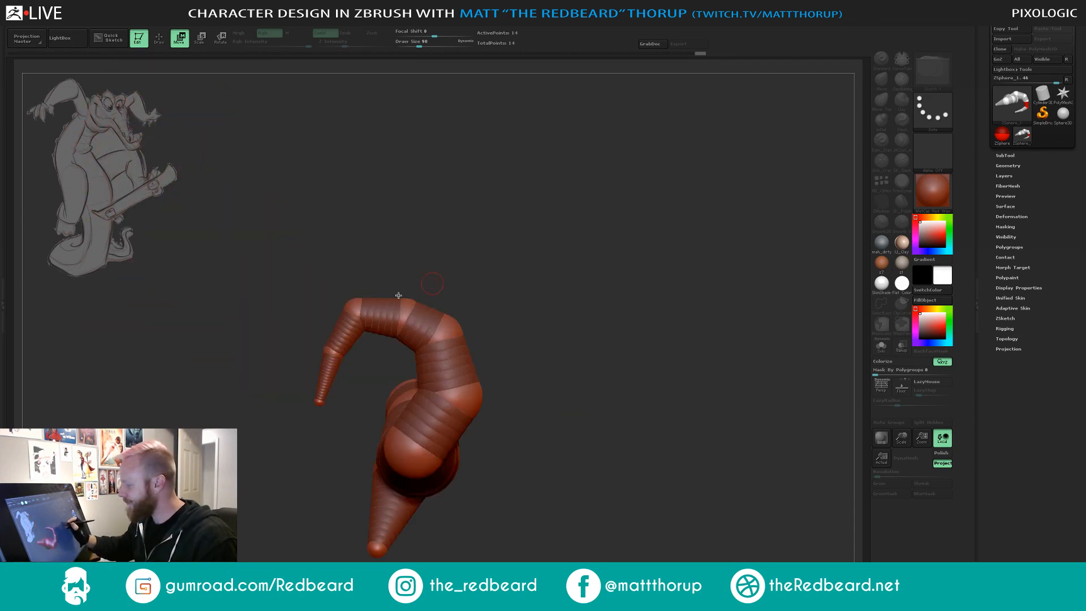
{"action": "left_click_drag", "start_coordinate": [514, 230], "coordinate": [487, 332]}
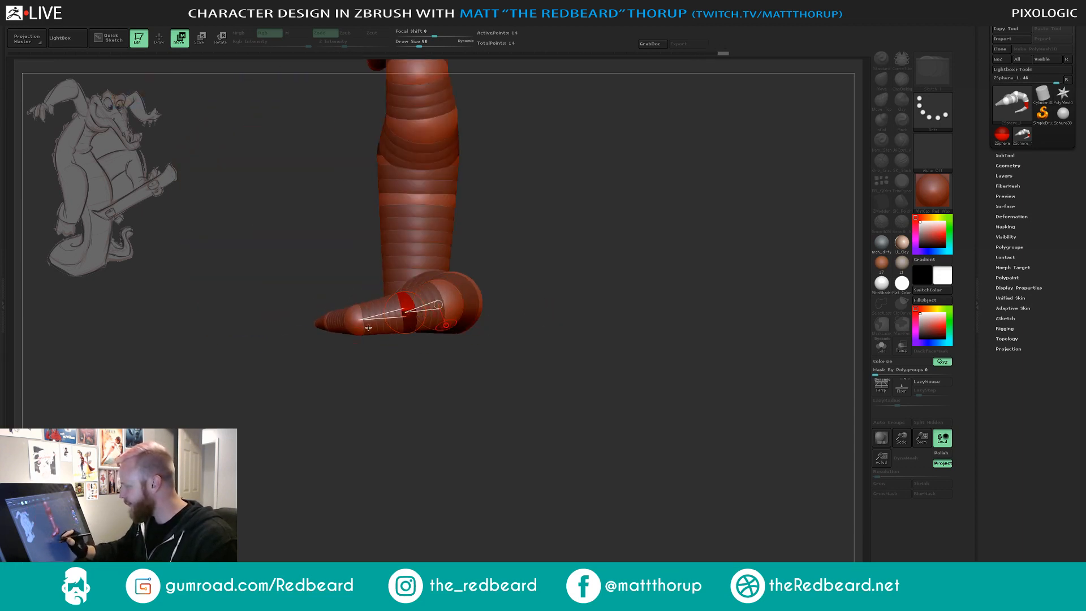
Reposition the body and upper tail joints from the side and front, angling the lower body sideways toward the tail's base.
{"action": "left_click_drag", "start_coordinate": [384, 390], "coordinate": [427, 389]}
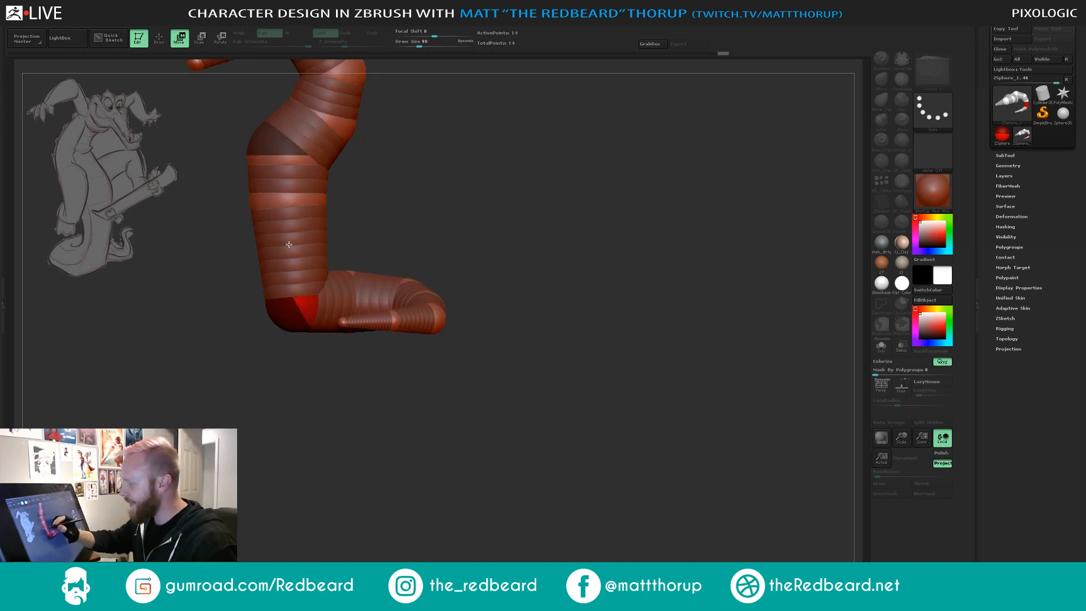
{"action": "left_click_drag", "start_coordinate": [287, 198], "coordinate": [277, 196]}
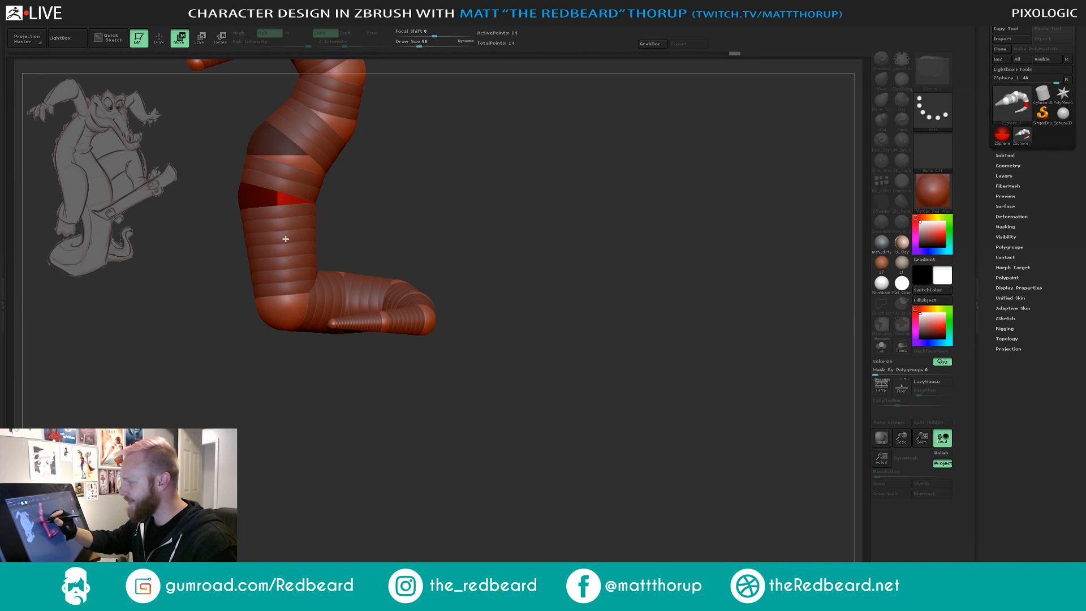
{"action": "left_click_drag", "start_coordinate": [475, 213], "coordinate": [507, 211], "text": "shift"}
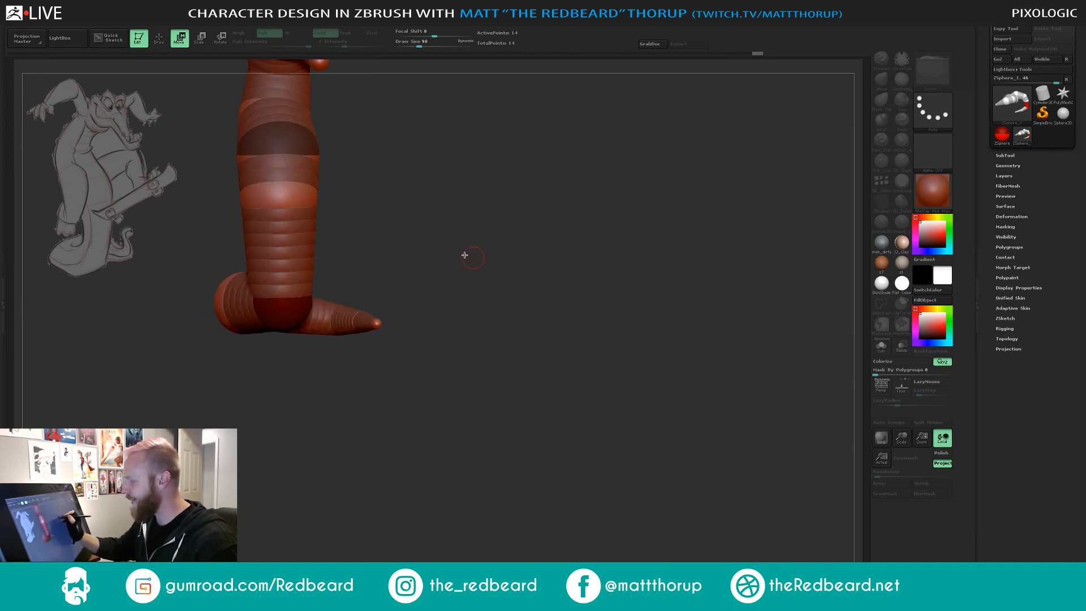
{"action": "left_click_drag", "start_coordinate": [511, 289], "coordinate": [567, 409], "text": "alt"}
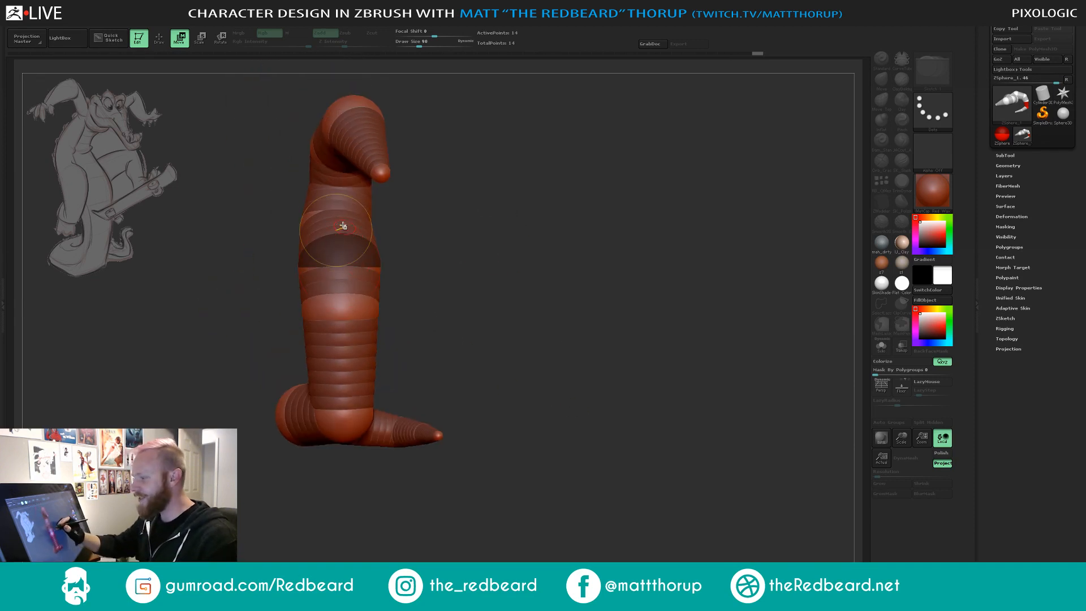
{"action": "left_click_drag", "start_coordinate": [348, 223], "coordinate": [351, 223]}
{"action": "left_click_drag", "start_coordinate": [342, 285], "coordinate": [337, 283]}
{"action": "left_click_drag", "start_coordinate": [341, 354], "coordinate": [351, 351]}
{"action": "left_click_drag", "start_coordinate": [339, 280], "coordinate": [338, 283]}
{"action": "left_click_drag", "start_coordinate": [336, 360], "coordinate": [324, 367]}
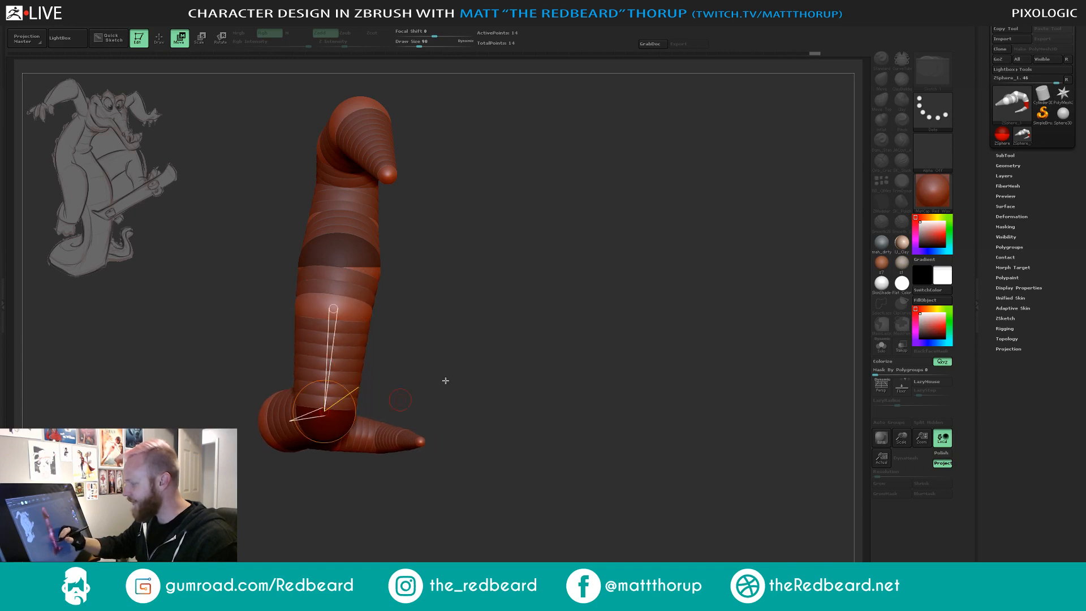
Adjust the joints of the curled tail end and lift them slightly so the curl lies flatter.
{"action": "left_click_drag", "start_coordinate": [443, 379], "coordinate": [591, 366]}
{"action": "left_click_drag", "start_coordinate": [360, 426], "coordinate": [365, 432]}
{"action": "left_click_drag", "start_coordinate": [430, 406], "coordinate": [407, 421]}
{"action": "left_click_drag", "start_coordinate": [358, 468], "coordinate": [419, 475]}
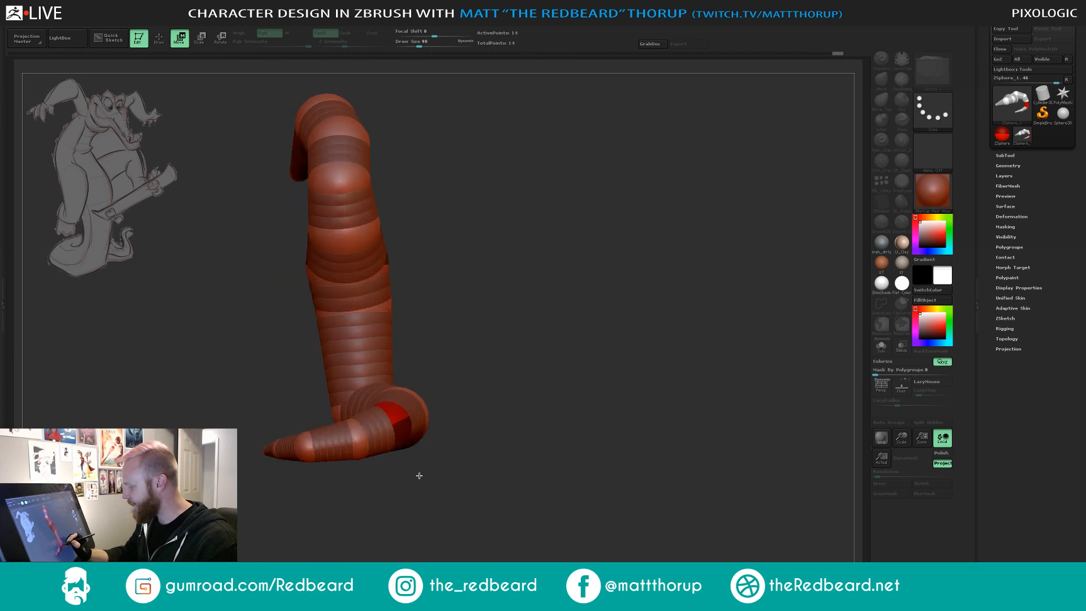
{"action": "left_click_drag", "start_coordinate": [357, 440], "coordinate": [354, 431]}
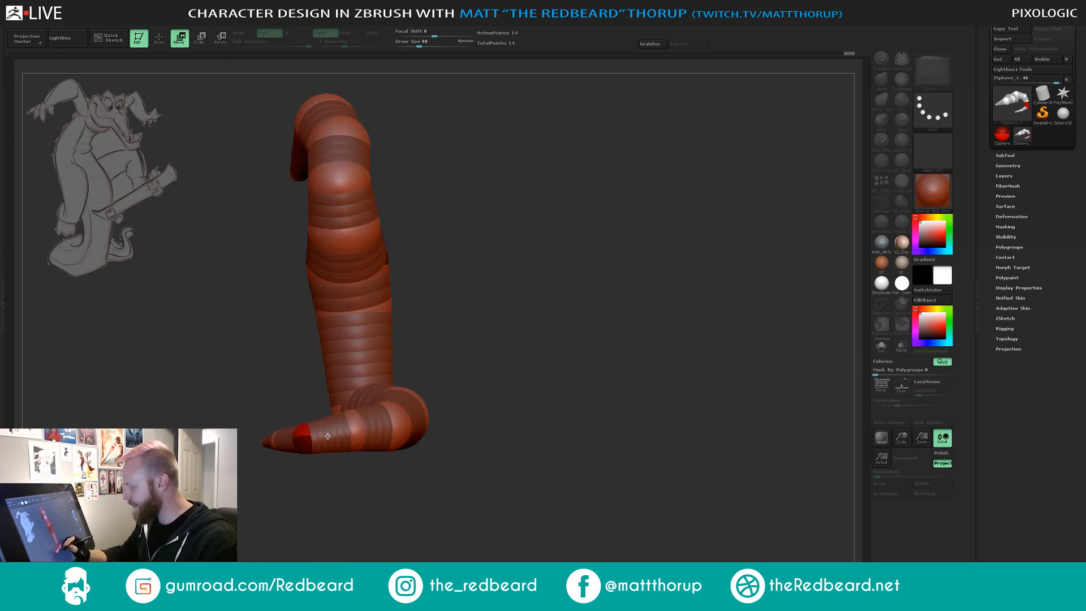
{"action": "left_click_drag", "start_coordinate": [521, 473], "coordinate": [544, 474]}
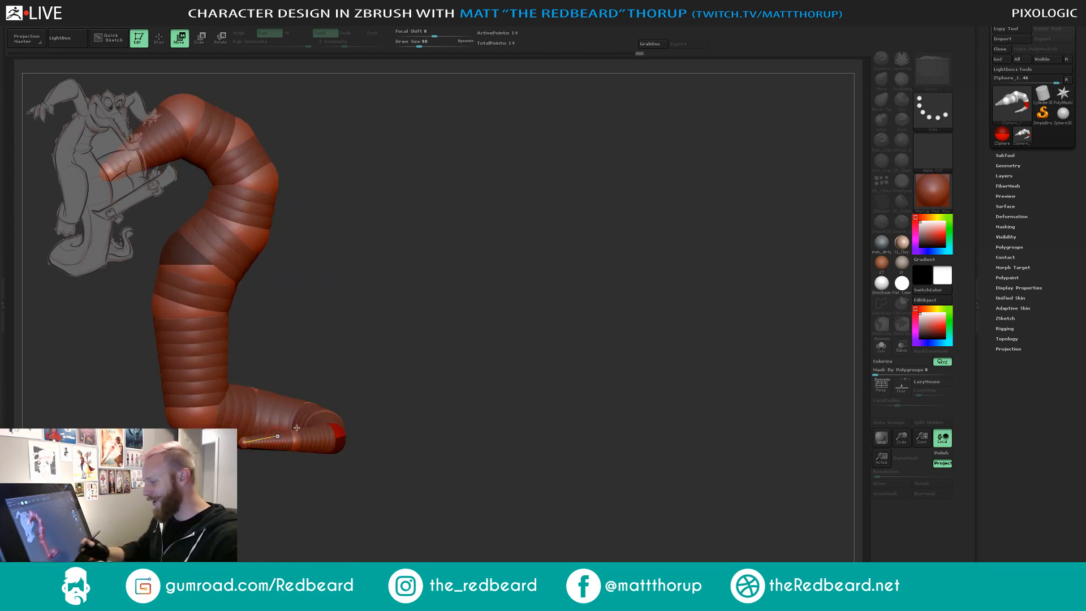
{"action": "left_click_drag", "start_coordinate": [235, 410], "coordinate": [238, 404]}
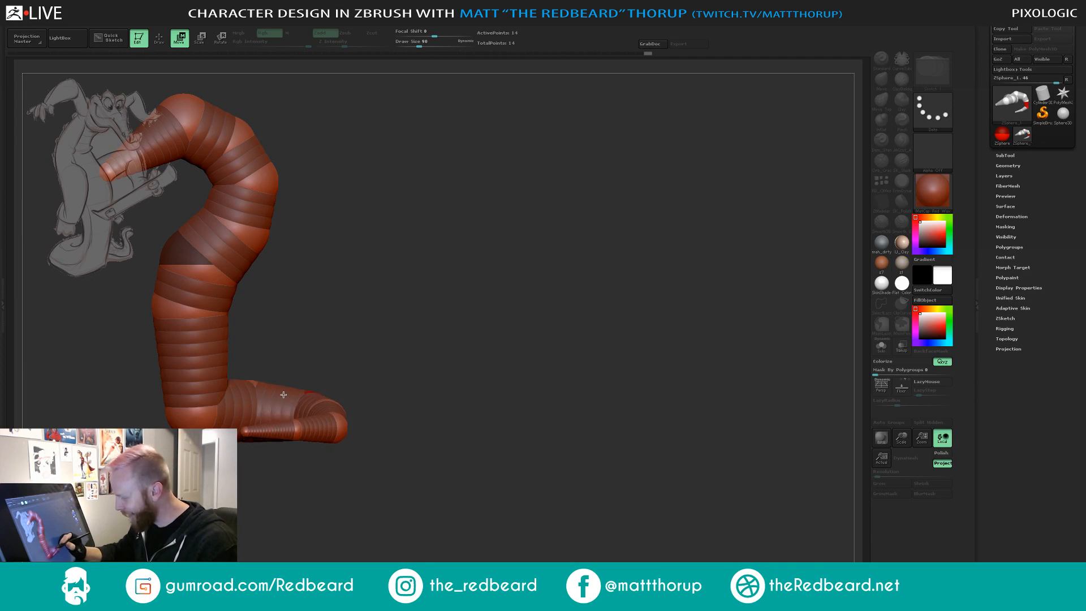
Reposition the chest, hip and upper tail joints in side view to refine the body's S-curve.
{"action": "left_click_drag", "start_coordinate": [391, 368], "coordinate": [546, 496]}
{"action": "left_click_drag", "start_coordinate": [450, 291], "coordinate": [483, 264]}
{"action": "key", "text": "q"}
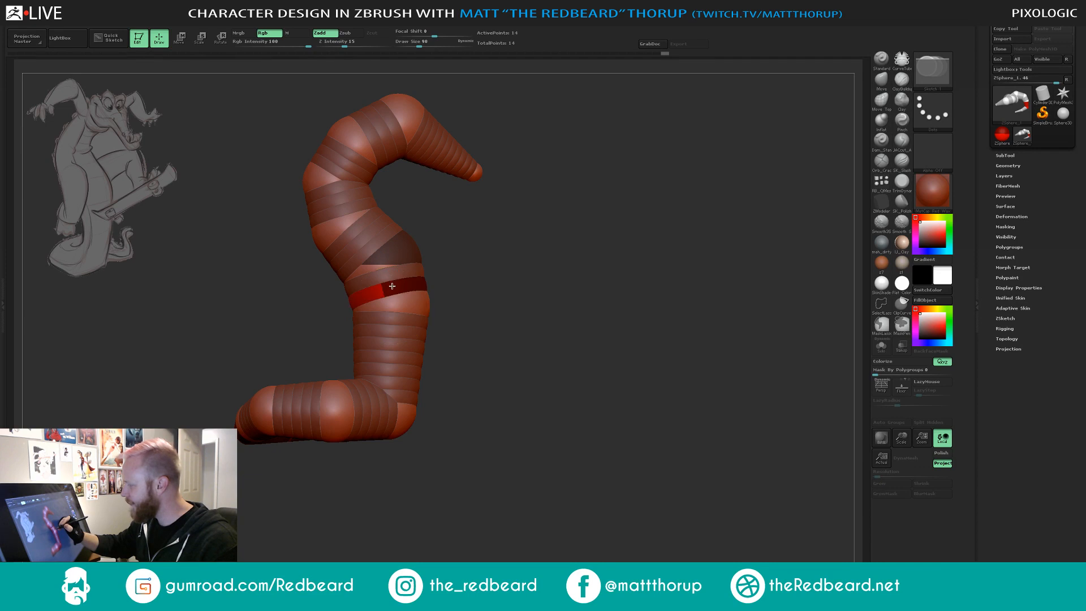
{"action": "key", "text": "w"}
{"action": "left_click_drag", "start_coordinate": [389, 278], "coordinate": [388, 286]}
{"action": "left_click_drag", "start_coordinate": [541, 293], "coordinate": [531, 374]}
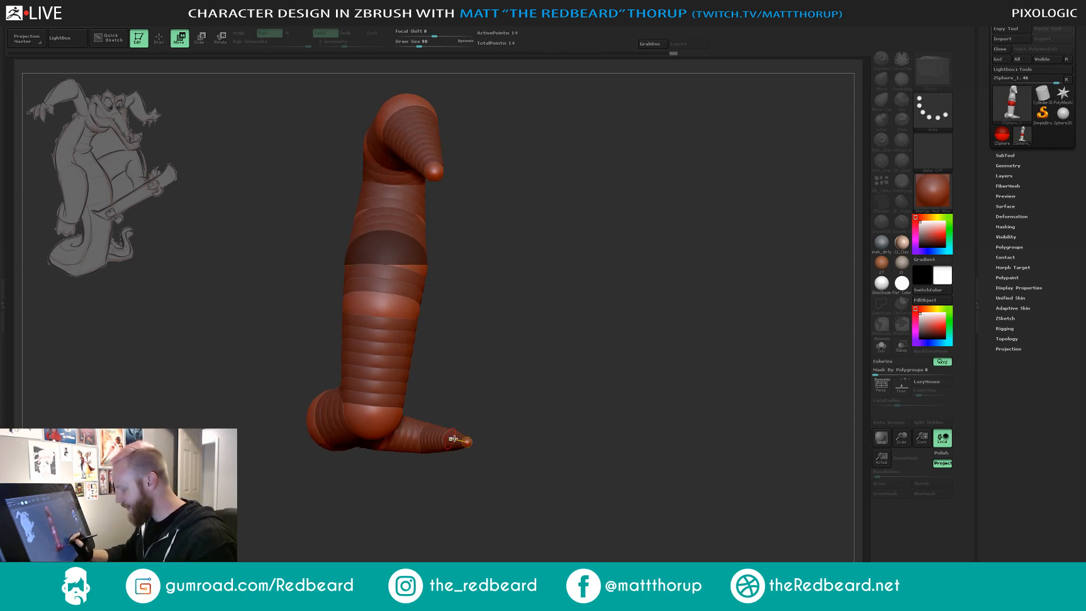
{"action": "left_click_drag", "start_coordinate": [490, 315], "coordinate": [560, 296]}
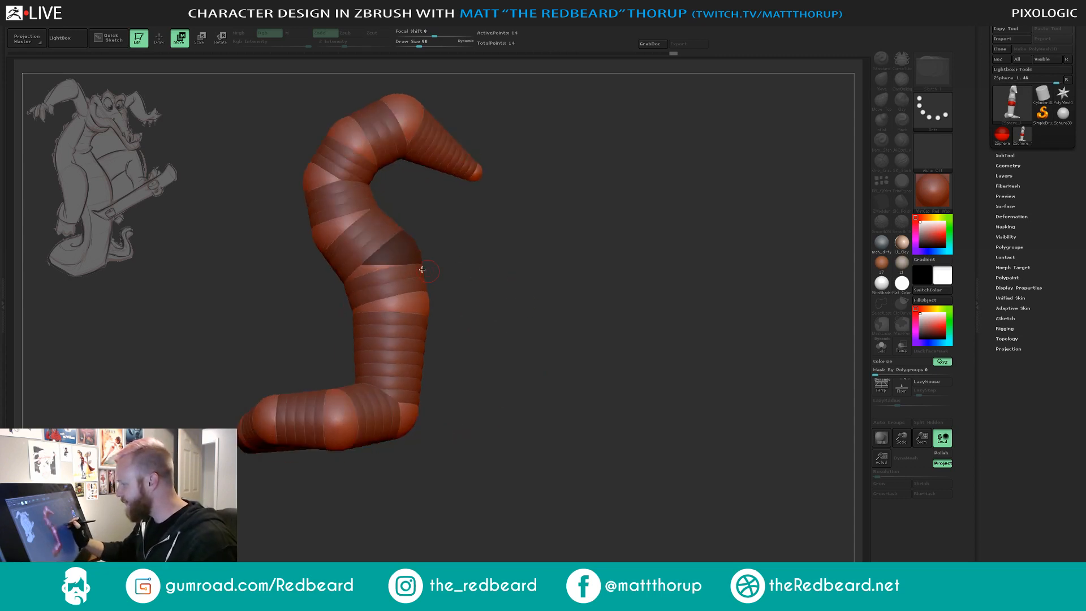
{"action": "left_click_drag", "start_coordinate": [375, 232], "coordinate": [371, 228]}
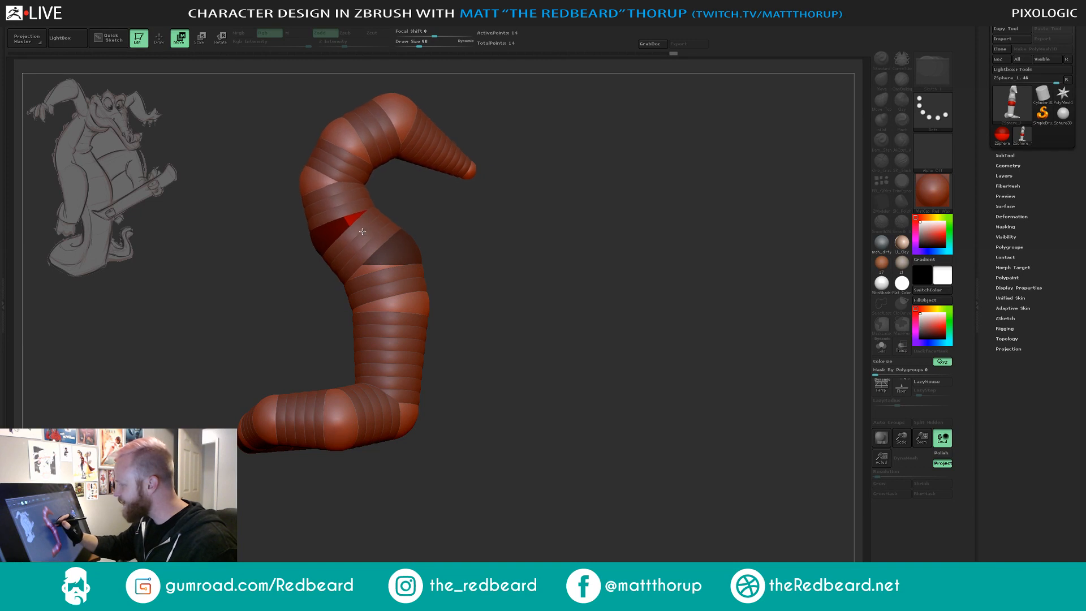
{"action": "left_click_drag", "start_coordinate": [410, 292], "coordinate": [406, 296]}
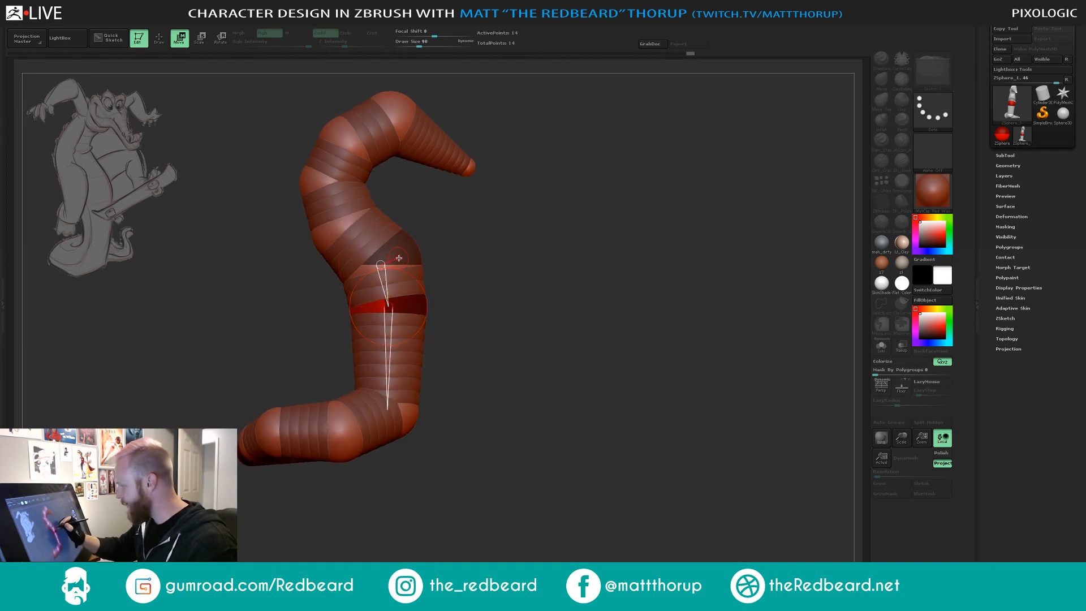
{"action": "left_click_drag", "start_coordinate": [399, 257], "coordinate": [403, 260]}
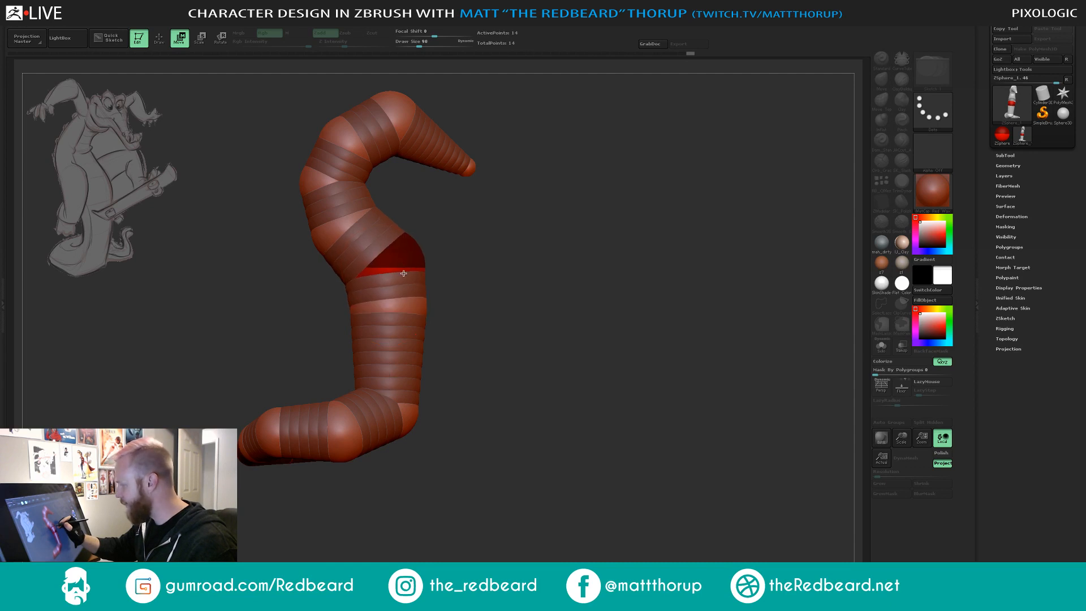
{"action": "left_click_drag", "start_coordinate": [416, 309], "coordinate": [426, 322]}
Raise the two joints at the start of the tail's horizontal curl.
{"action": "left_click_drag", "start_coordinate": [483, 339], "coordinate": [394, 363]}
{"action": "left_click_drag", "start_coordinate": [553, 329], "coordinate": [453, 374]}
{"action": "mouse_move", "coordinate": [353, 426]}
{"action": "left_mouse_down"}
{"action": "mouse_move", "coordinate": [362, 423]}
{"action": "mouse_move", "coordinate": [354, 412]}
{"action": "left_mouse_up"}
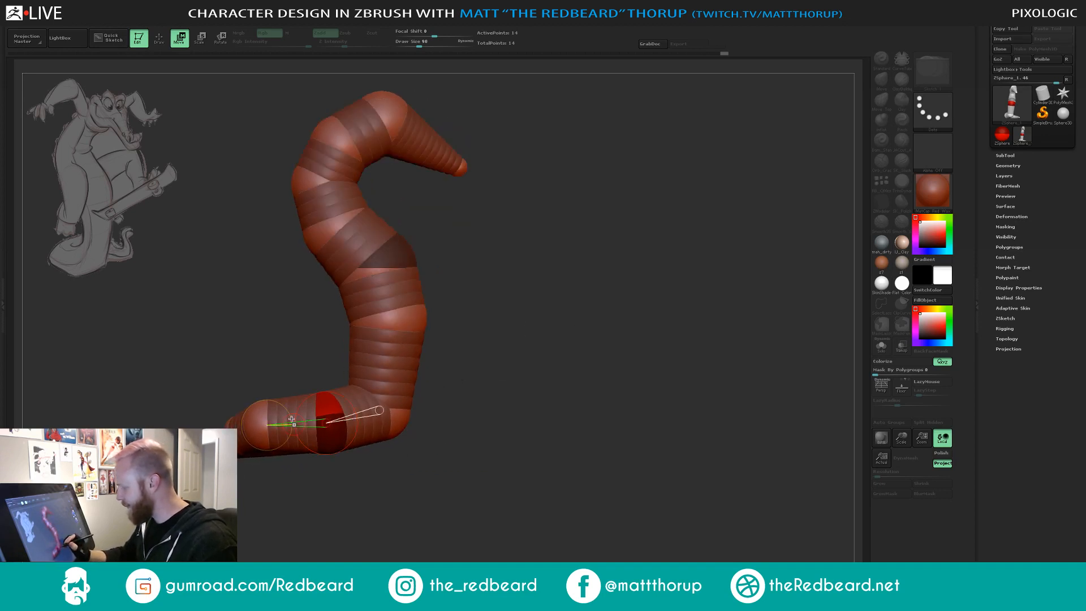
{"action": "left_click_drag", "start_coordinate": [261, 423], "coordinate": [258, 414]}
{"action": "left_click_drag", "start_coordinate": [553, 447], "coordinate": [340, 488]}
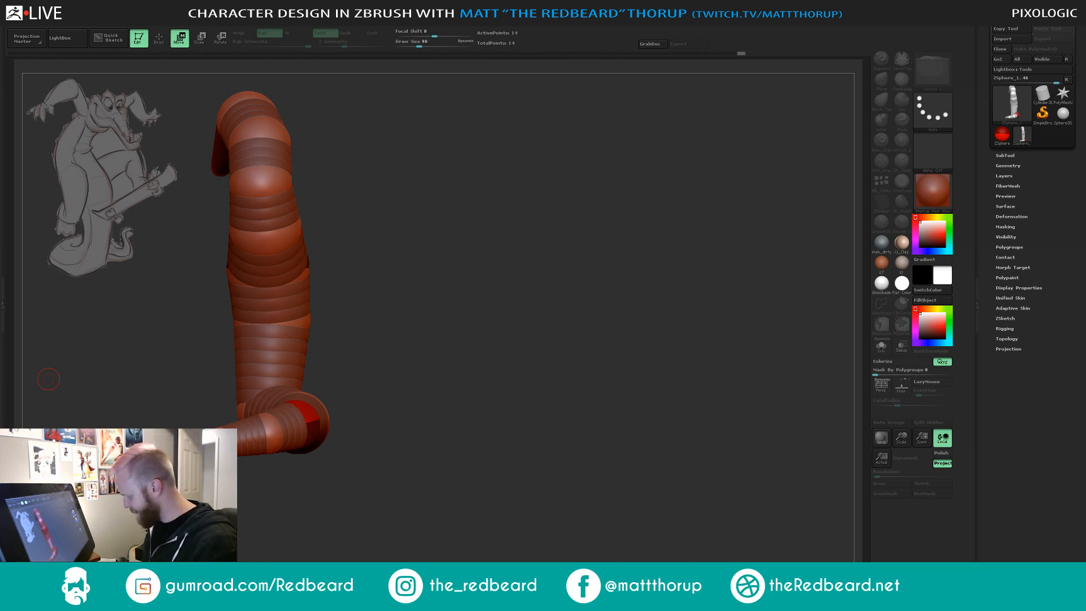
{"action": "key", "text": "XF86AudioRaiseVolume"}
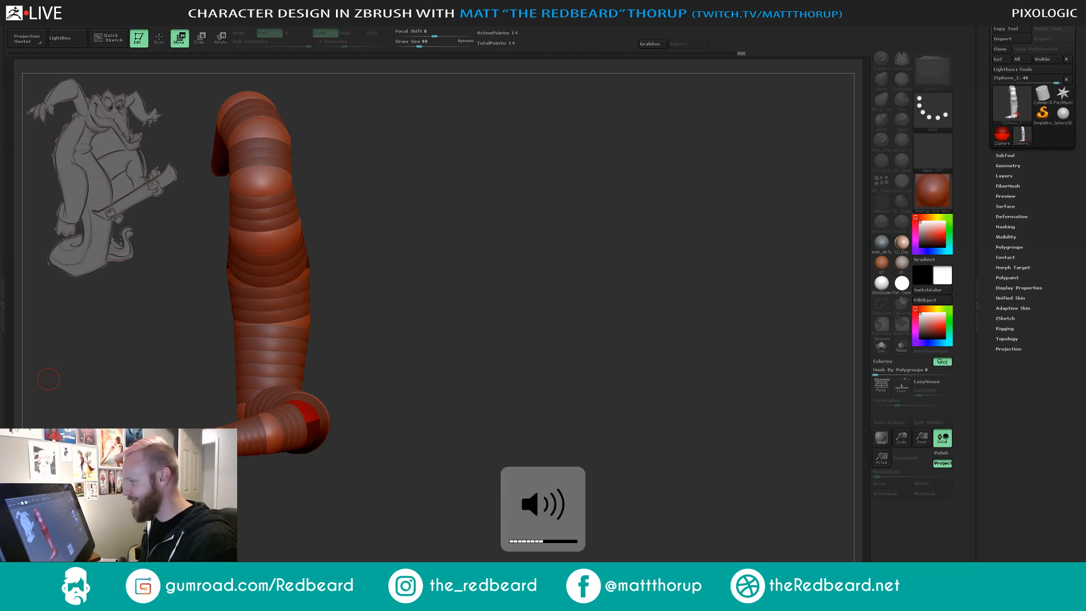
{"action": "key", "text": "XF86AudioRaiseVolume"}
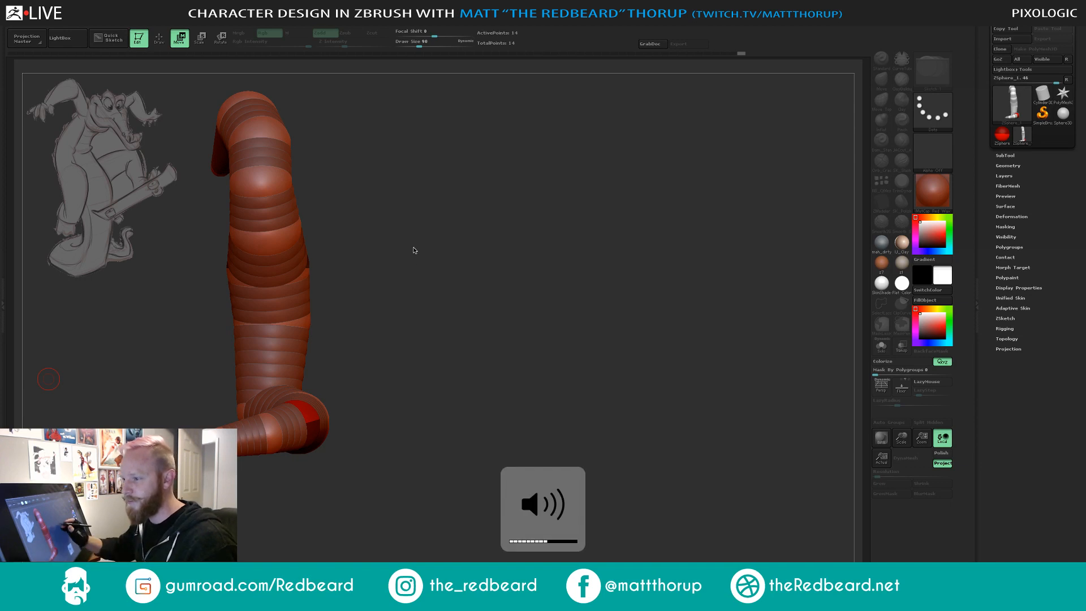
Adjust the position of the outer tail joints to reshape the curl near the ground.
{"action": "mouse_move", "coordinate": [448, 269]}
{"action": "left_mouse_down"}
{"action": "mouse_move", "coordinate": [484, 267]}
{"action": "mouse_move", "coordinate": [518, 283]}
{"action": "mouse_move", "coordinate": [490, 287]}
{"action": "mouse_move", "coordinate": [577, 303]}
{"action": "mouse_move", "coordinate": [499, 312]}
{"action": "mouse_move", "coordinate": [445, 348]}
{"action": "left_mouse_up"}
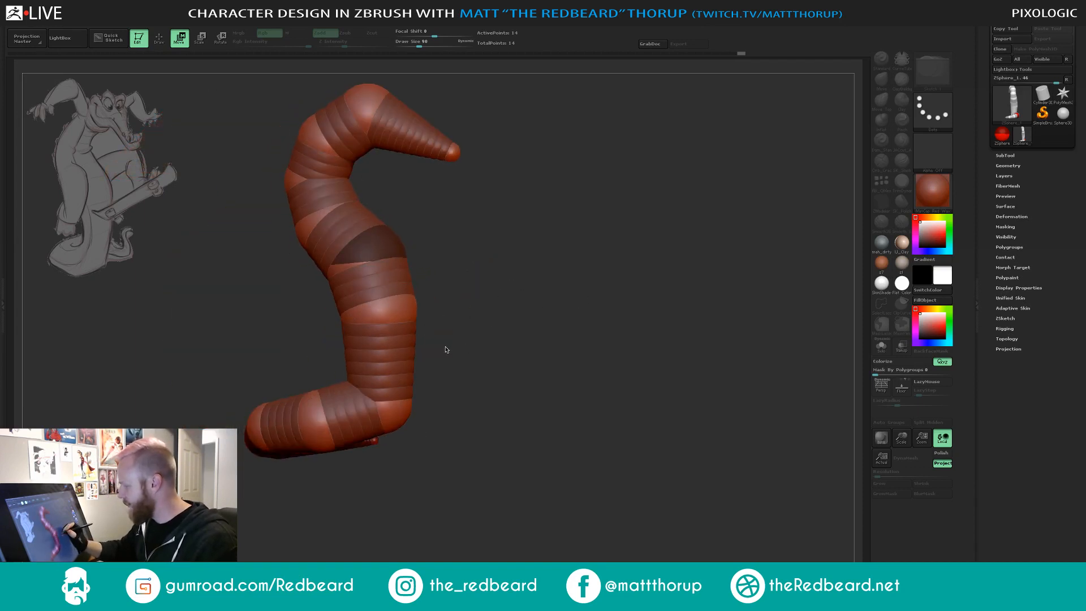
{"action": "left_click_drag", "start_coordinate": [341, 409], "coordinate": [270, 417]}
{"action": "left_click_drag", "start_coordinate": [441, 493], "coordinate": [369, 400]}
{"action": "left_click_drag", "start_coordinate": [250, 425], "coordinate": [204, 424]}
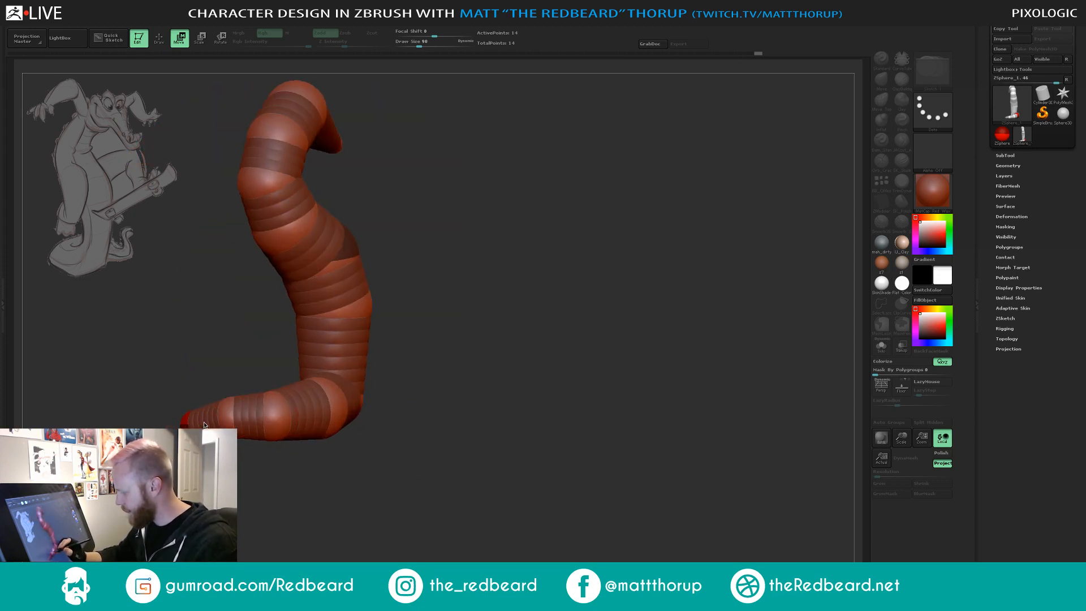
{"action": "mouse_move", "coordinate": [239, 495]}
{"action": "left_mouse_down"}
{"action": "mouse_move", "coordinate": [363, 497]}
{"action": "mouse_move", "coordinate": [453, 407]}
{"action": "mouse_move", "coordinate": [642, 405]}
{"action": "mouse_move", "coordinate": [608, 279]}
{"action": "left_mouse_up"}
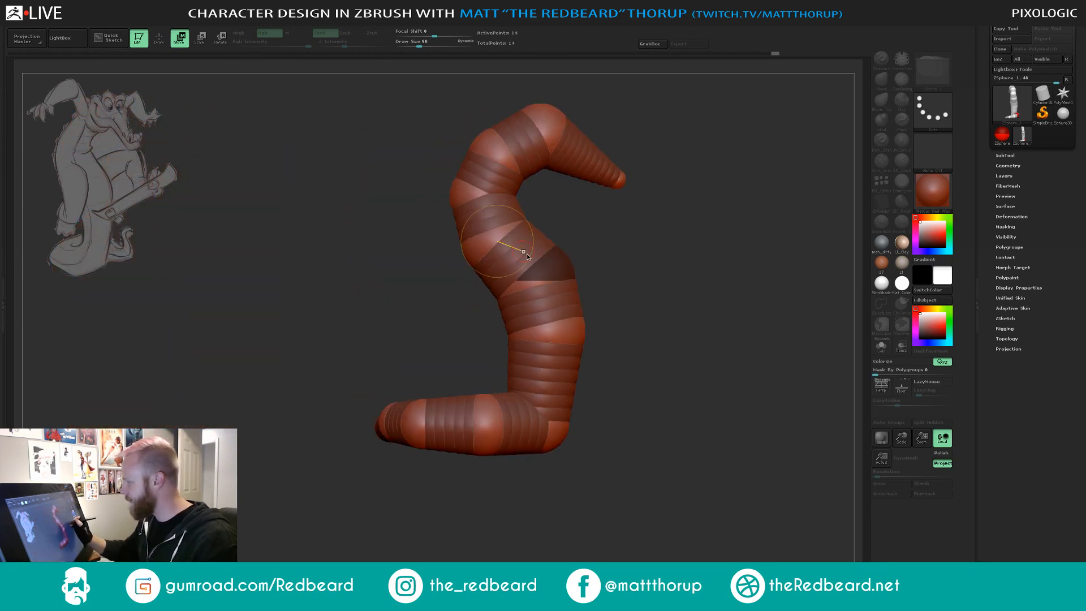
Move the head, neck and chest joints upward and the hip joint outward and down to exaggerate the body's S-curve.
{"action": "key", "text": "q"}
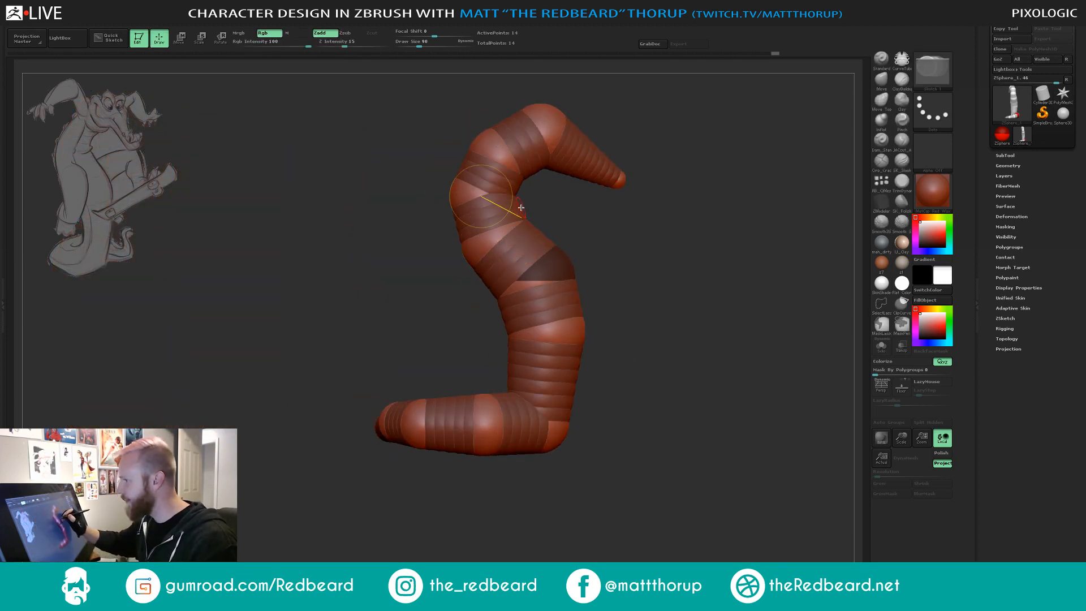
{"action": "key", "text": "w"}
{"action": "left_click_drag", "start_coordinate": [552, 124], "coordinate": [557, 94]}
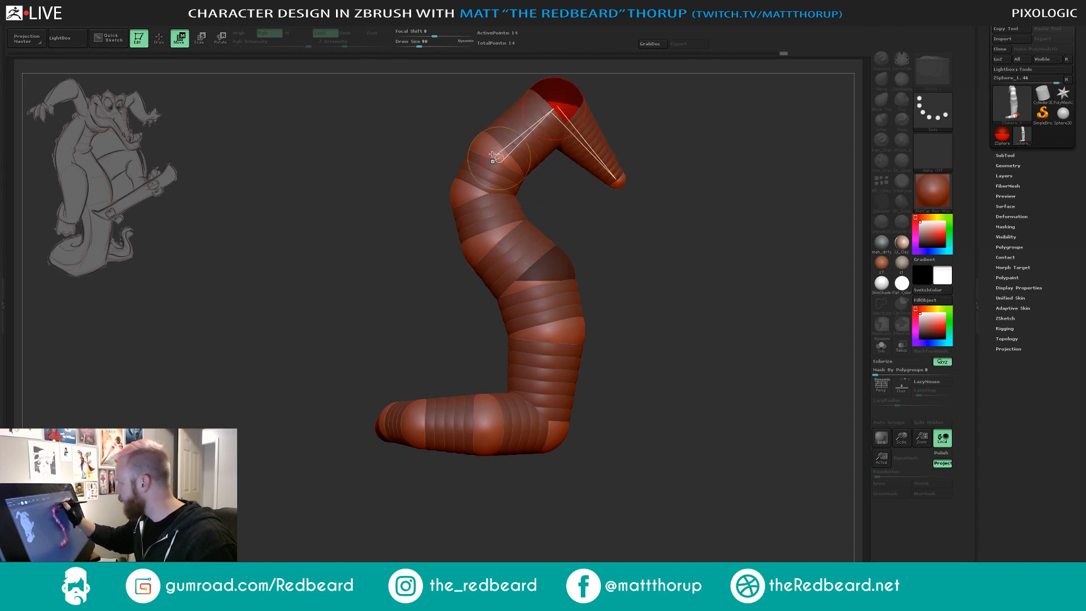
{"action": "left_click_drag", "start_coordinate": [469, 167], "coordinate": [466, 159]}
{"action": "left_click_drag", "start_coordinate": [491, 235], "coordinate": [486, 213]}
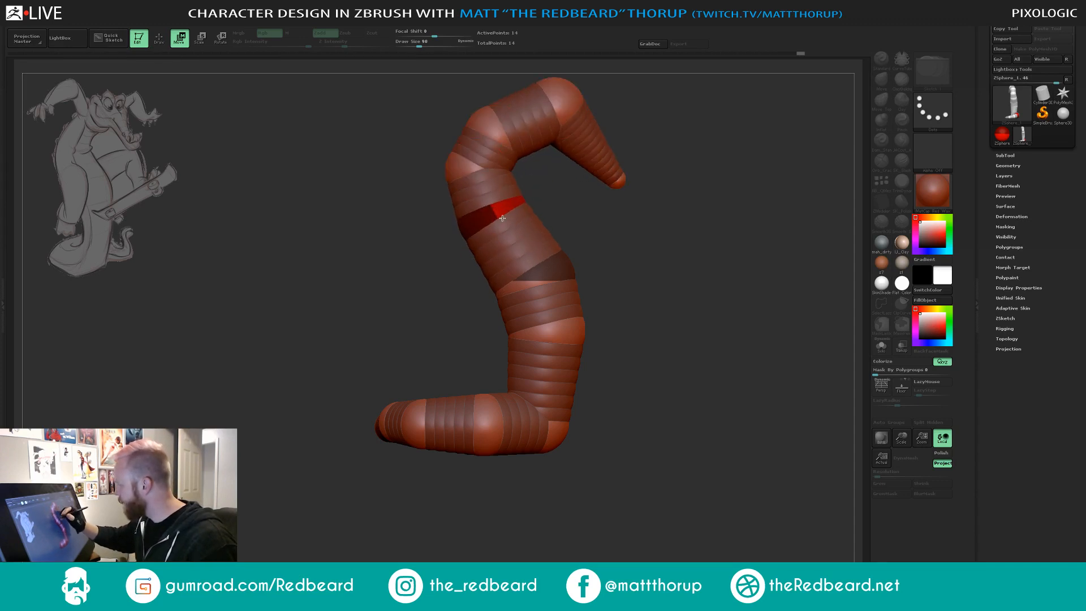
{"action": "left_click_drag", "start_coordinate": [549, 264], "coordinate": [572, 294]}
Insert a ZSphere midway in the long vertical segment between the hips and the tail's bend.
{"action": "left_click_drag", "start_coordinate": [675, 243], "coordinate": [602, 259]}
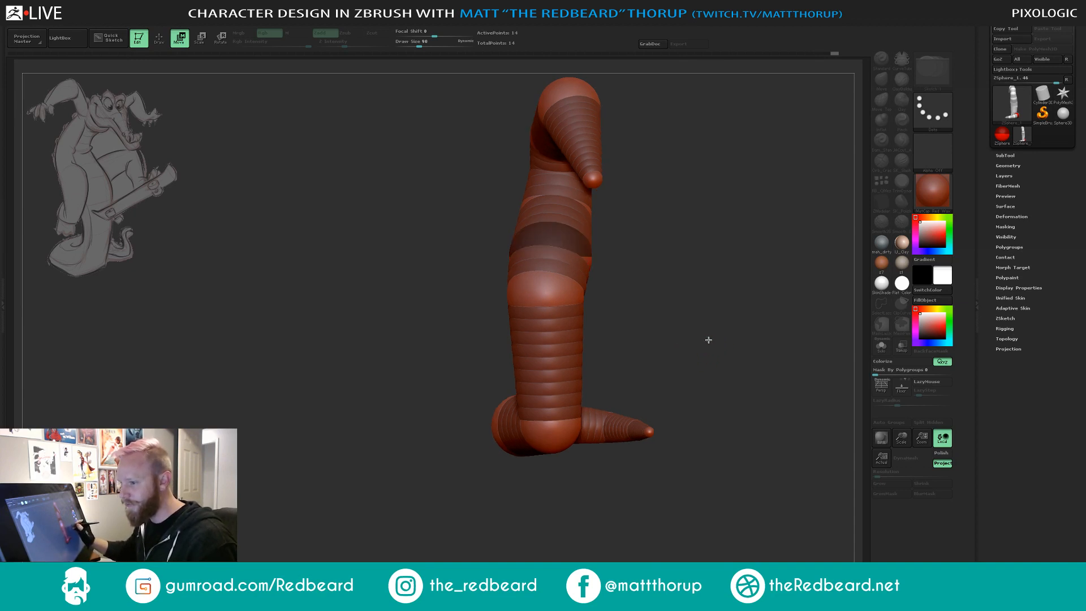
{"action": "mouse_move", "coordinate": [711, 337]}
{"action": "left_mouse_down", "text": "alt"}
{"action": "mouse_move", "coordinate": [613, 342]}
{"action": "mouse_move", "coordinate": [653, 337]}
{"action": "left_mouse_up", "text": "alt"}
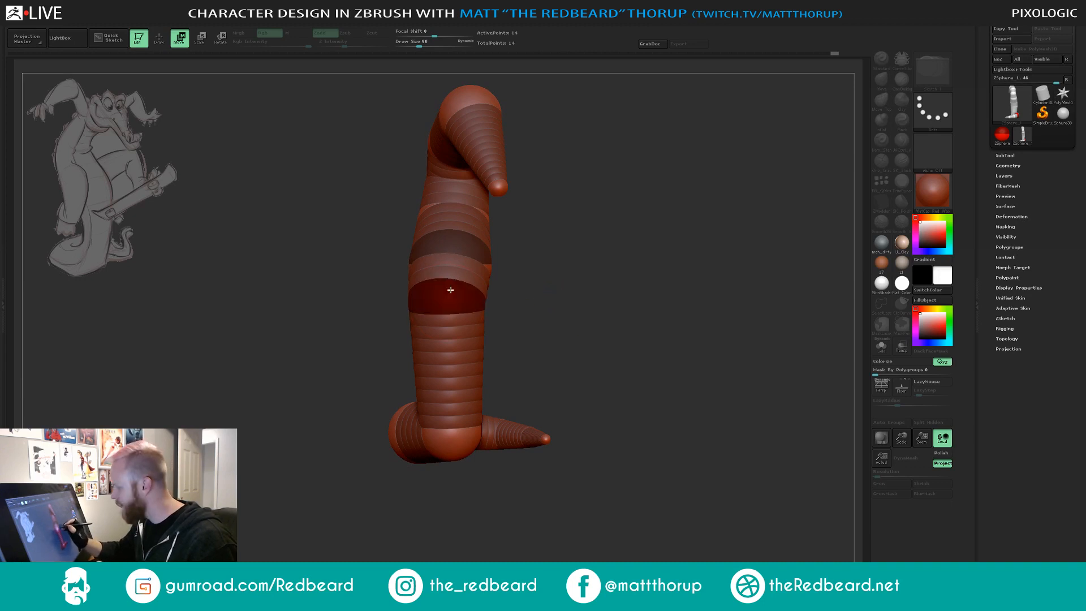
{"action": "left_click_drag", "start_coordinate": [513, 293], "coordinate": [625, 314]}
{"action": "key", "text": "q"}
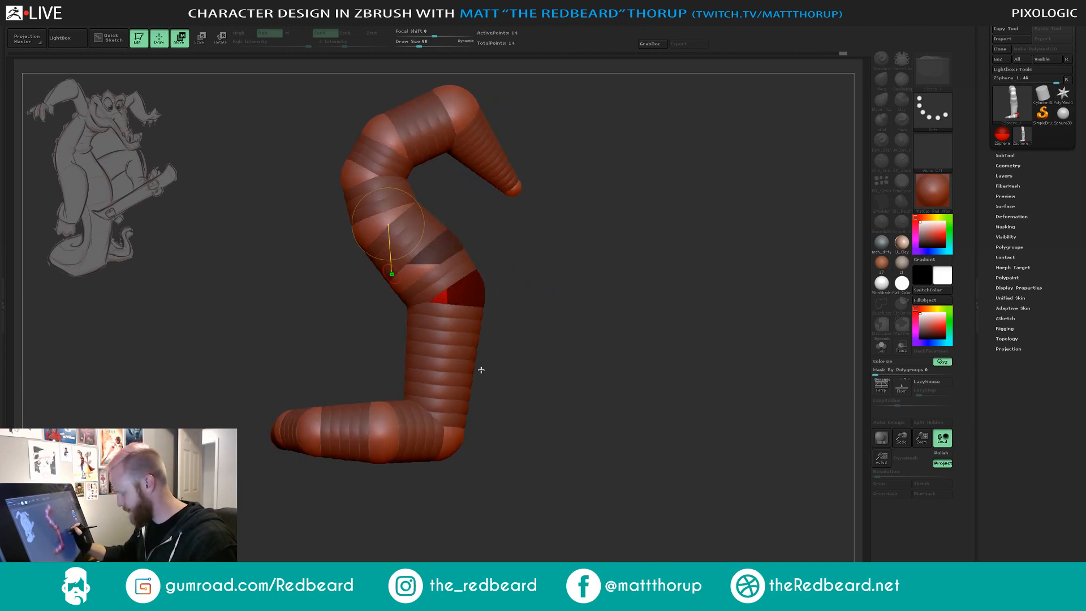
{"action": "left_click_drag", "start_coordinate": [451, 362], "coordinate": [471, 374]}
{"action": "key", "text": "w"}
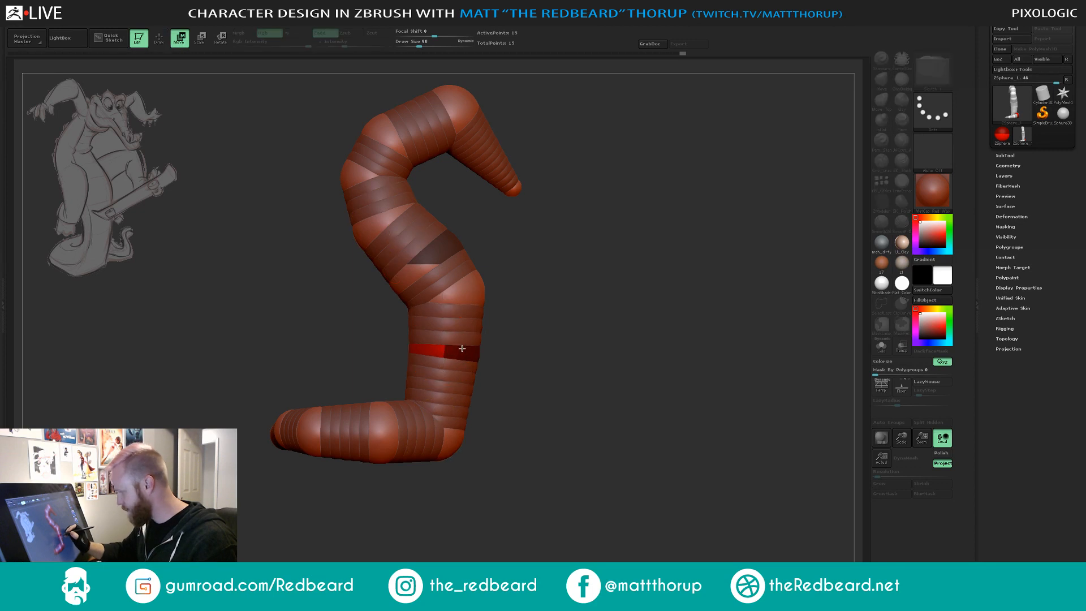
Shift the chest, neck and head joints sideways from the front and back to lean the upper body.
{"action": "left_click_drag", "start_coordinate": [593, 322], "coordinate": [571, 315]}
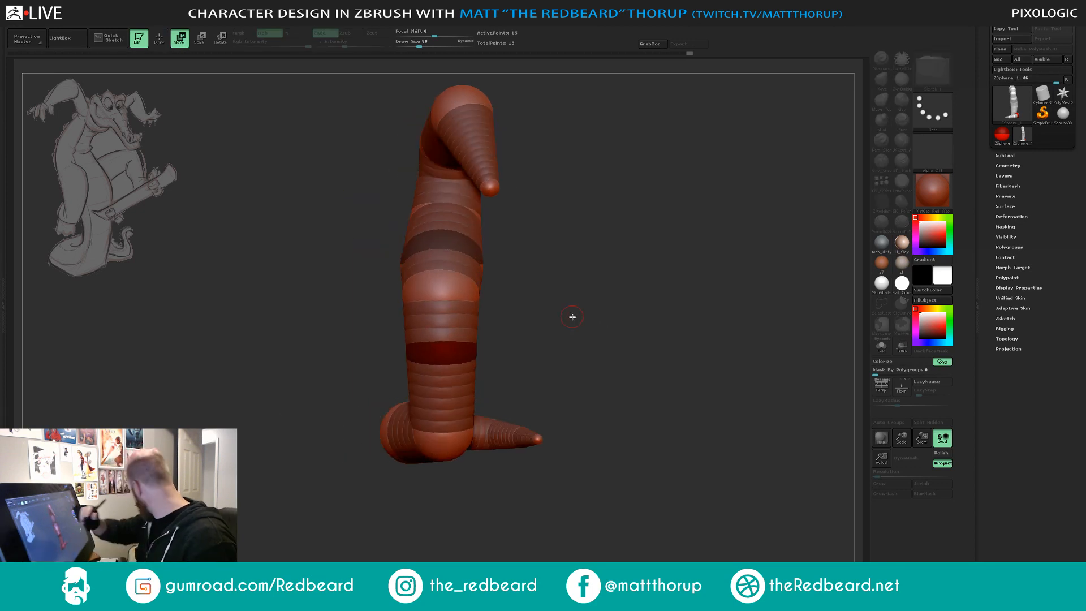
{"action": "left_click_drag", "start_coordinate": [572, 204], "coordinate": [588, 207], "text": "shift"}
{"action": "left_click_drag", "start_coordinate": [439, 216], "coordinate": [416, 194]}
{"action": "left_click_drag", "start_coordinate": [589, 189], "coordinate": [685, 214]}
{"action": "left_click_drag", "start_coordinate": [438, 147], "coordinate": [454, 150]}
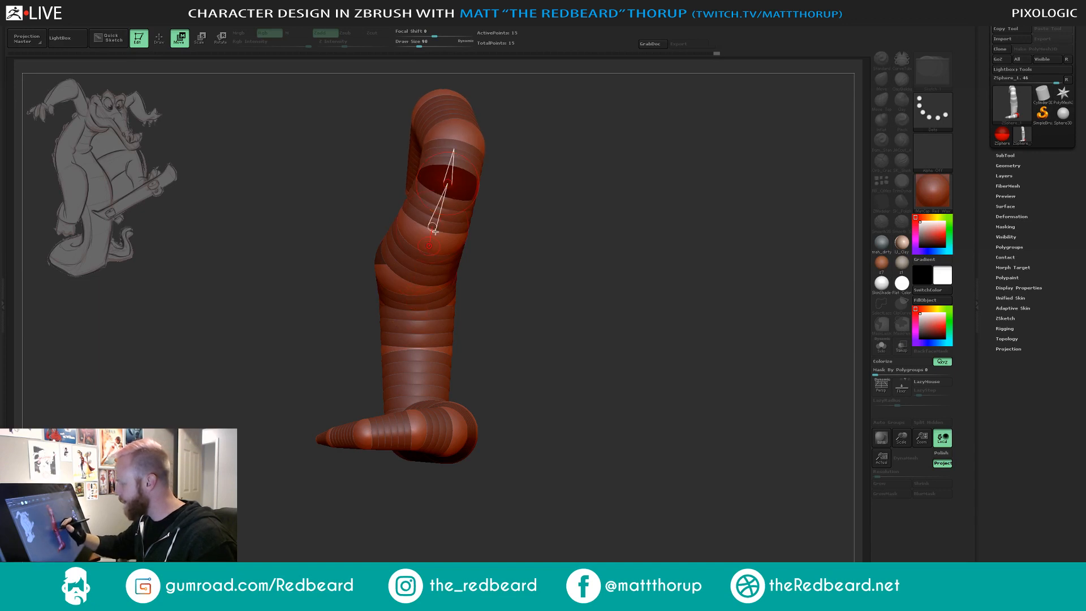
{"action": "left_click_drag", "start_coordinate": [434, 231], "coordinate": [400, 257]}
{"action": "left_click_drag", "start_coordinate": [404, 200], "coordinate": [397, 204]}
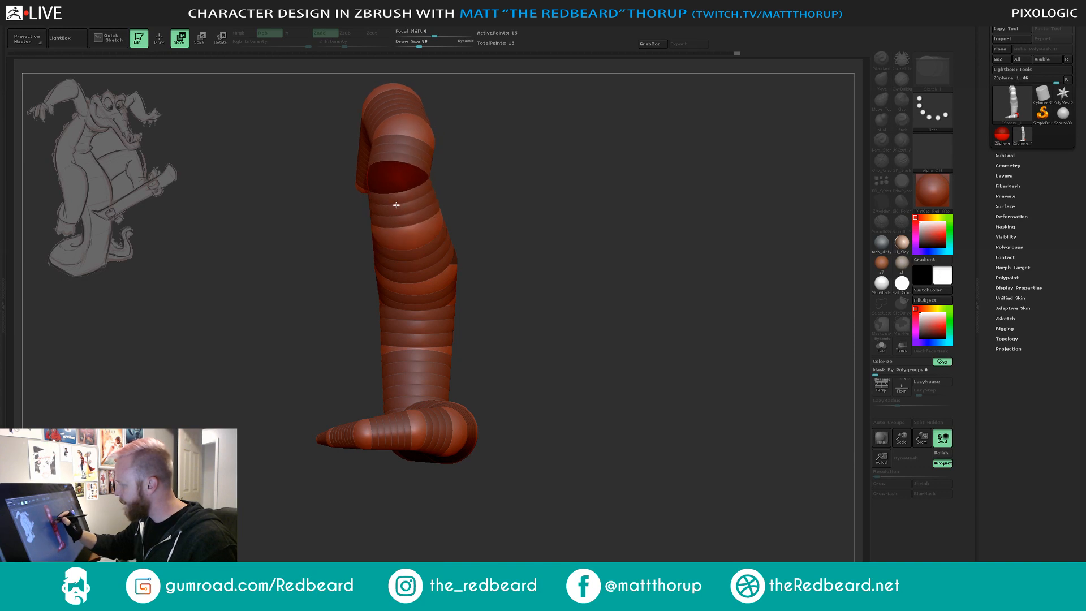
{"action": "left_click_drag", "start_coordinate": [397, 118], "coordinate": [388, 116]}
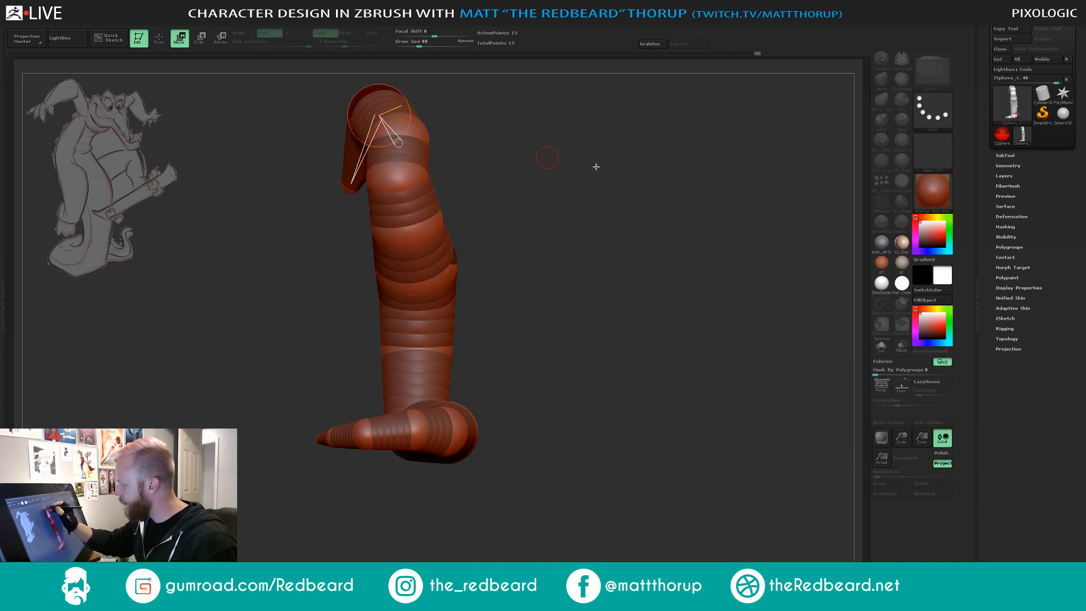
{"action": "left_click_drag", "start_coordinate": [552, 164], "coordinate": [625, 254]}
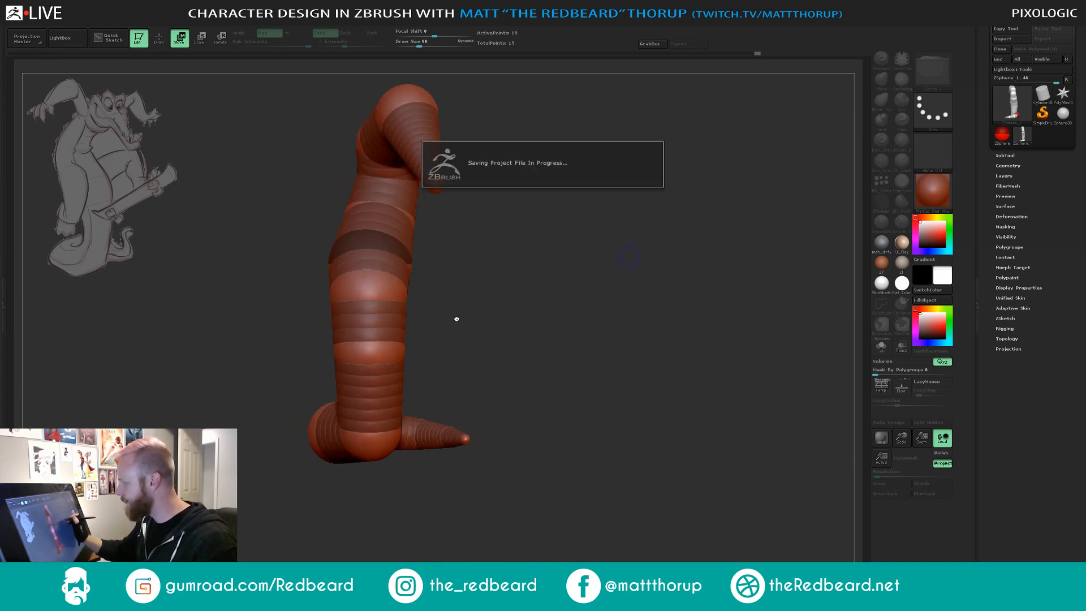
{"action": "left_click_drag", "start_coordinate": [463, 327], "coordinate": [690, 348]}
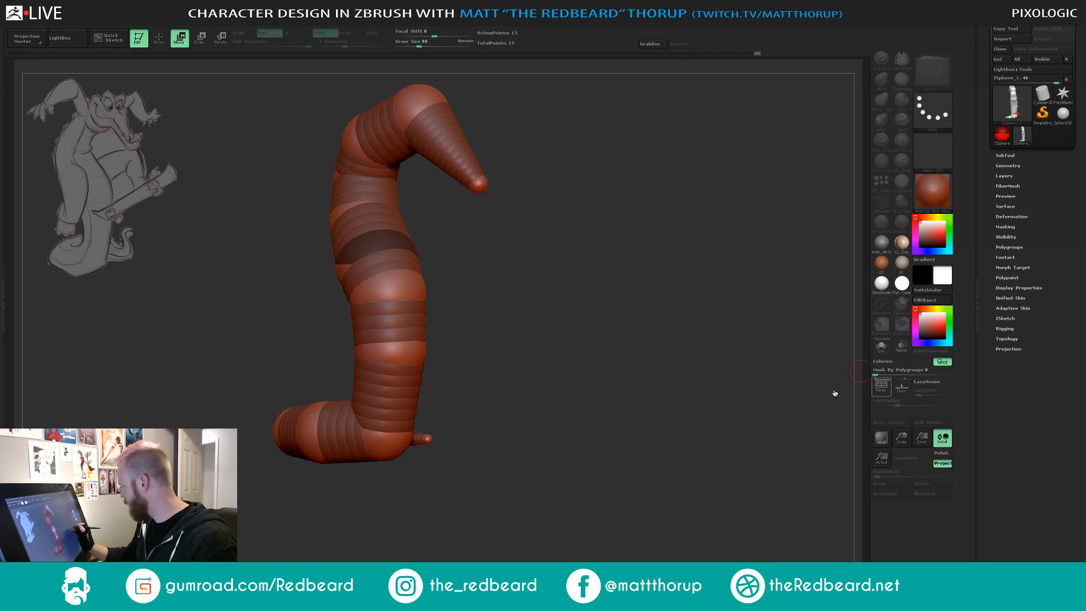
Turn on perspective and move the torso, neck and snout joints from the side to strengthen the body's S-curve.
{"action": "key", "text": "p"}
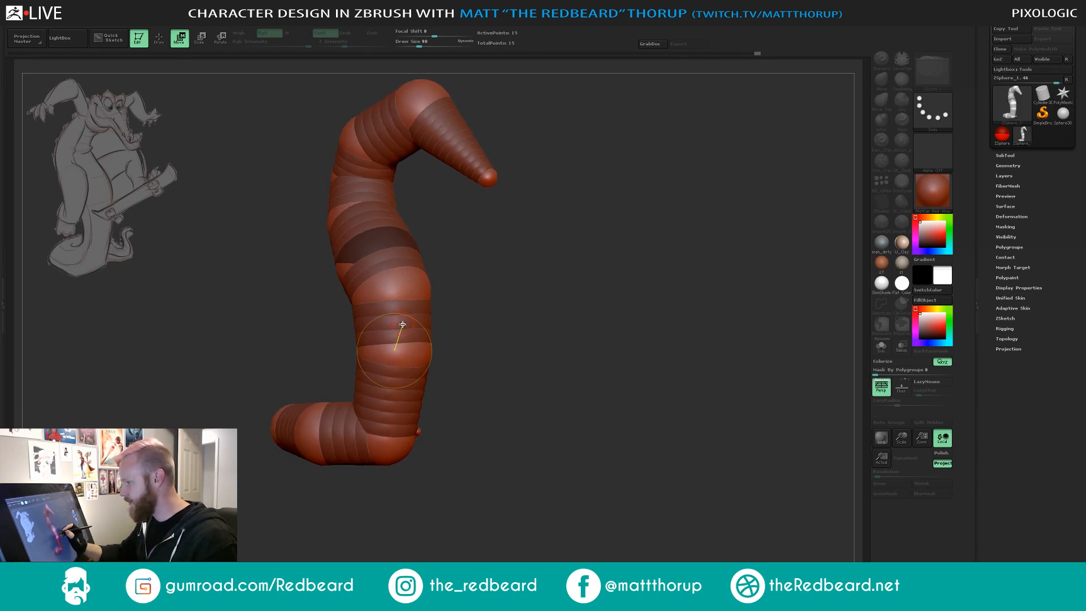
{"action": "left_click_drag", "start_coordinate": [402, 324], "coordinate": [398, 258]}
{"action": "left_click_drag", "start_coordinate": [455, 207], "coordinate": [411, 216]}
{"action": "left_click_drag", "start_coordinate": [375, 119], "coordinate": [376, 116]}
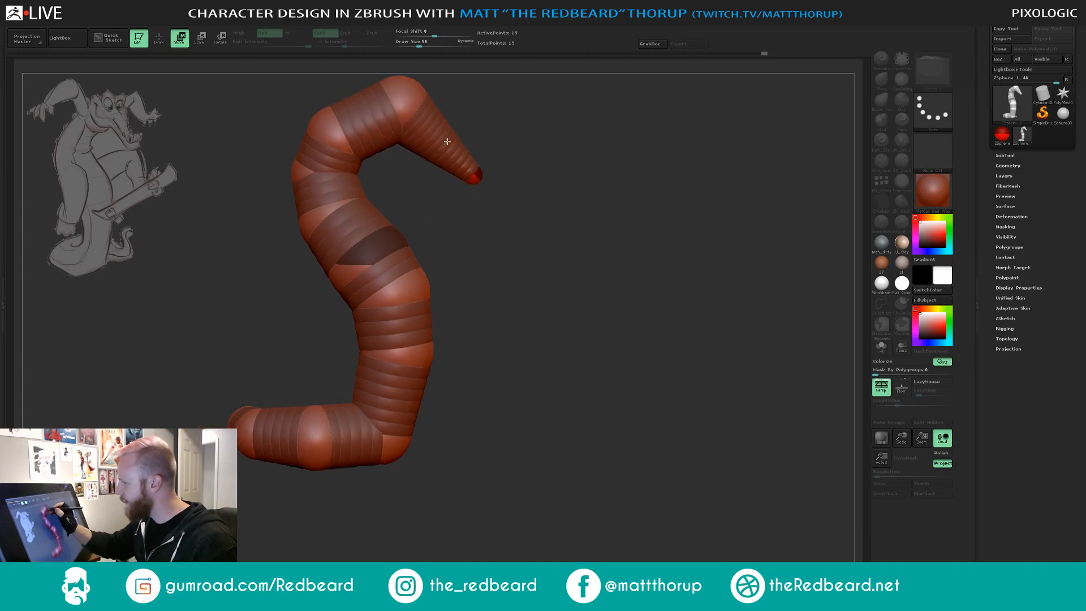
{"action": "left_click_drag", "start_coordinate": [446, 140], "coordinate": [449, 136]}
{"action": "left_click_drag", "start_coordinate": [365, 119], "coordinate": [397, 117]}
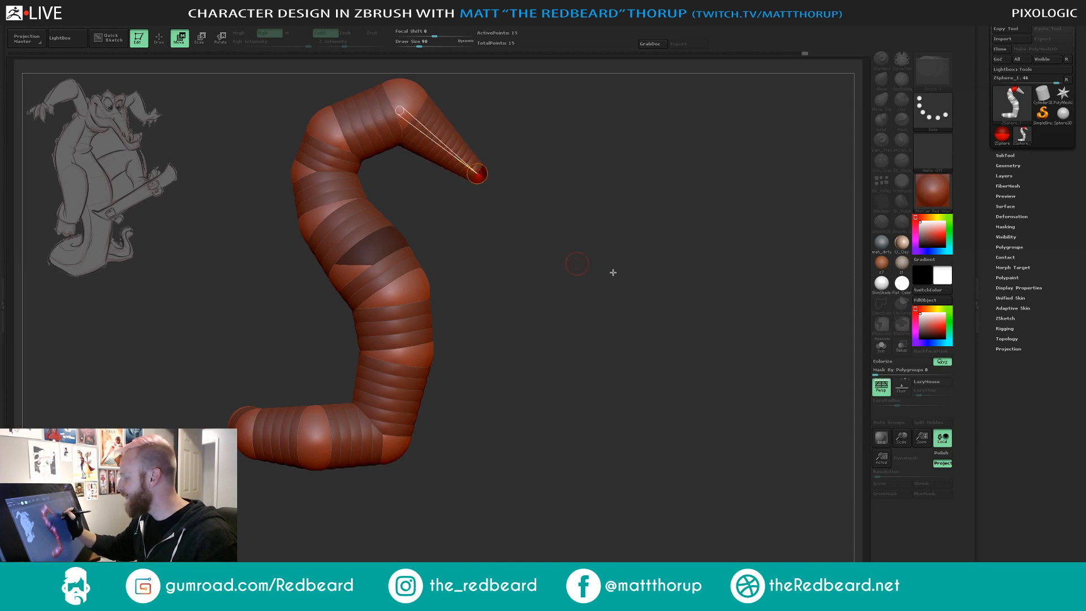
Shift the chest and head joints slightly sideways from the front to adjust the upper body's lean.
{"action": "left_click_drag", "start_coordinate": [611, 271], "coordinate": [596, 227]}
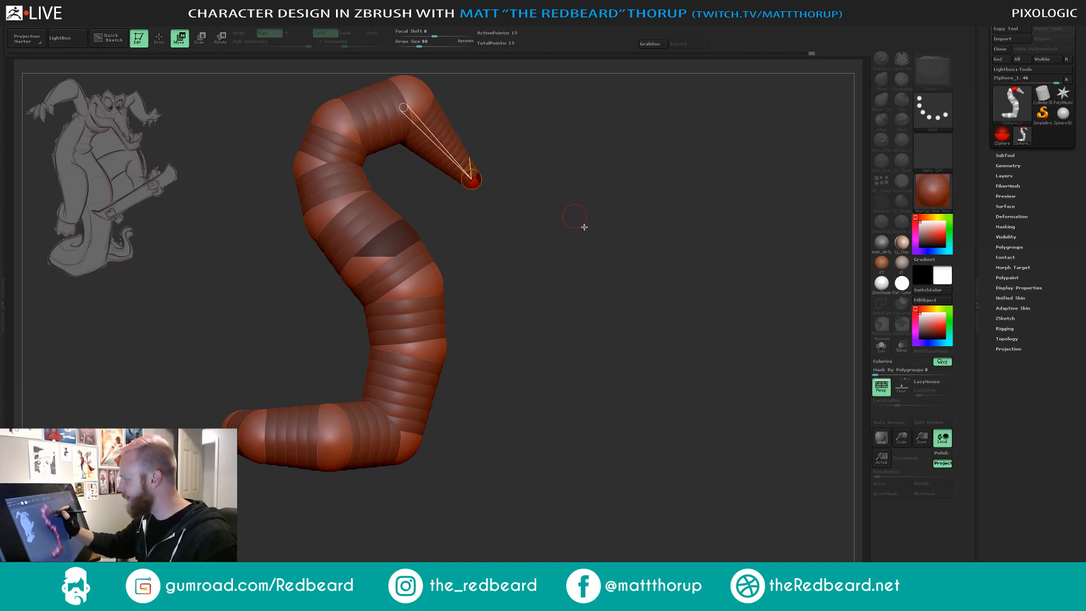
{"action": "left_click_drag", "start_coordinate": [581, 225], "coordinate": [613, 189]}
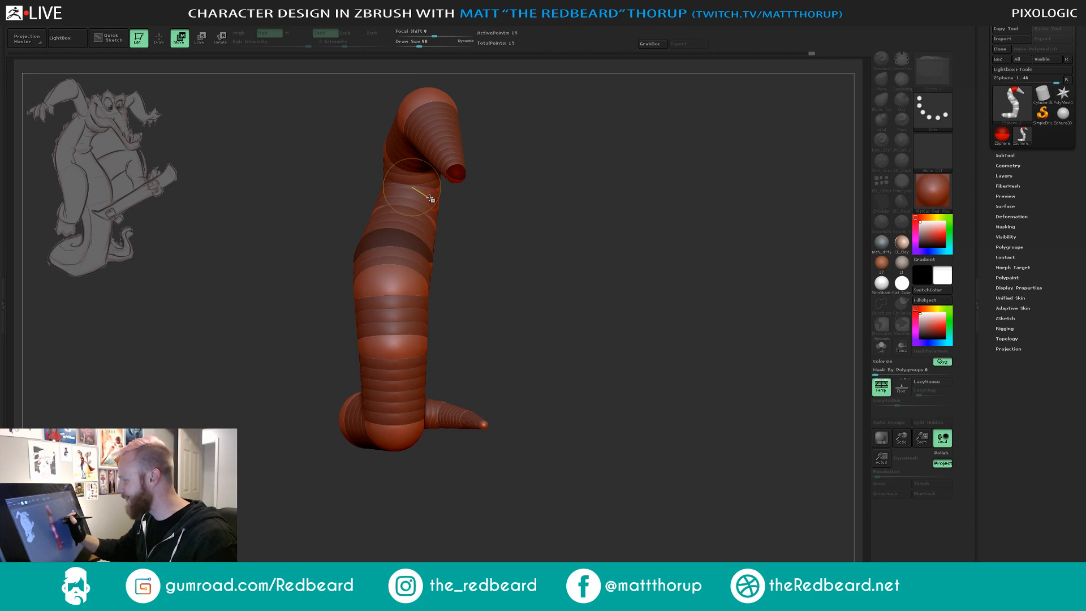
{"action": "left_click_drag", "start_coordinate": [406, 195], "coordinate": [391, 197]}
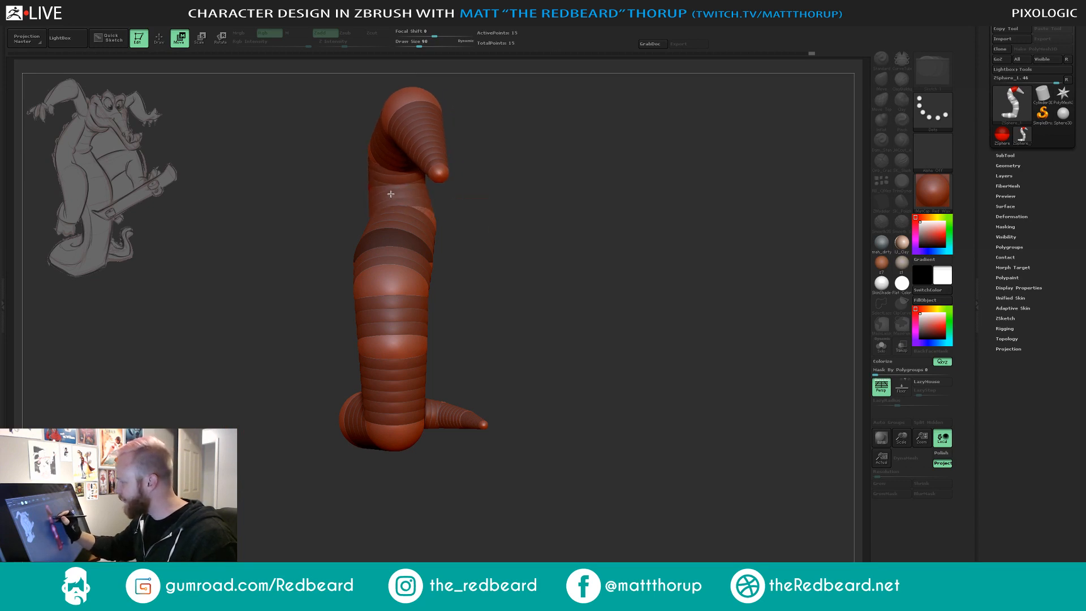
{"action": "left_click_drag", "start_coordinate": [411, 114], "coordinate": [398, 116]}
Raise the waist, chest, neck and head joints from the side to stretch the upper body.
{"action": "left_click_drag", "start_coordinate": [564, 171], "coordinate": [668, 388]}
{"action": "left_click_drag", "start_coordinate": [570, 291], "coordinate": [610, 290]}
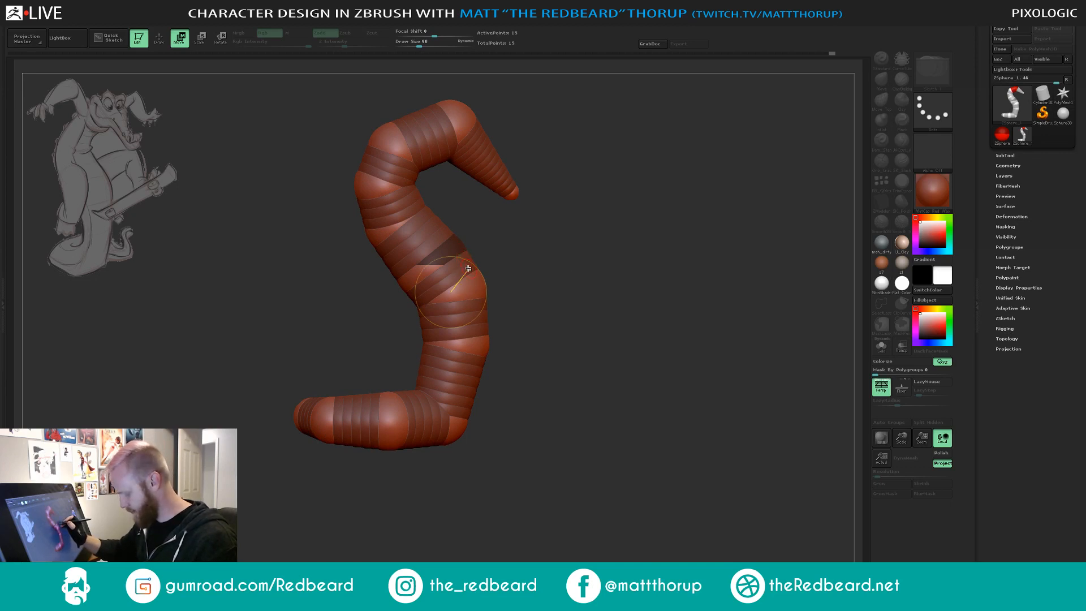
{"action": "mouse_move", "coordinate": [450, 245]}
{"action": "left_mouse_down"}
{"action": "mouse_move", "coordinate": [449, 235]}
{"action": "mouse_move", "coordinate": [463, 245]}
{"action": "left_mouse_up"}
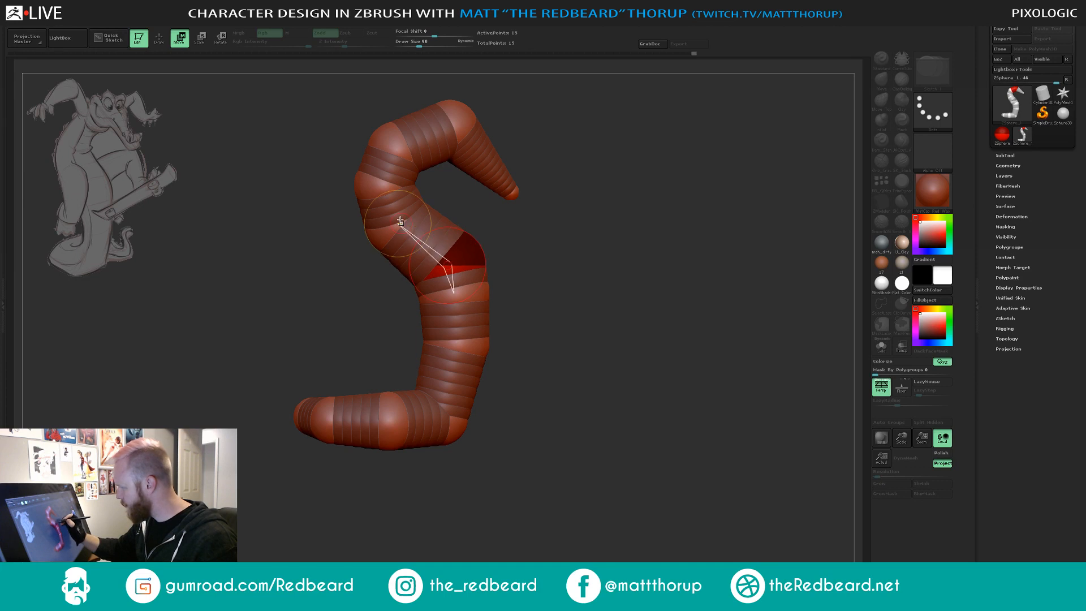
{"action": "left_click_drag", "start_coordinate": [433, 131], "coordinate": [425, 114]}
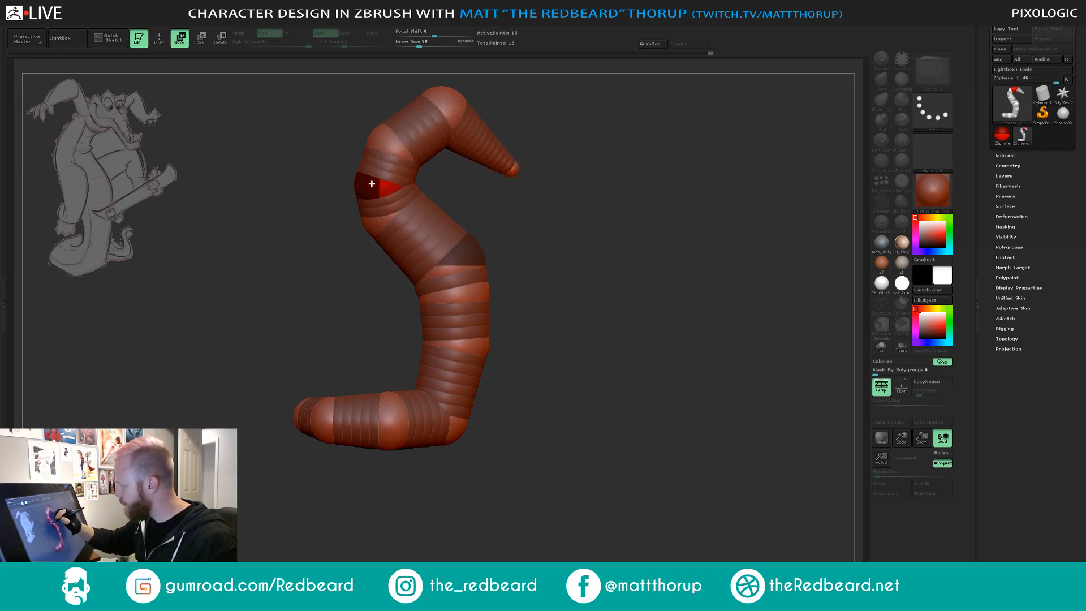
{"action": "left_click_drag", "start_coordinate": [394, 144], "coordinate": [400, 115]}
{"action": "left_click_drag", "start_coordinate": [377, 178], "coordinate": [373, 149]}
{"action": "left_click_drag", "start_coordinate": [370, 206], "coordinate": [365, 200]}
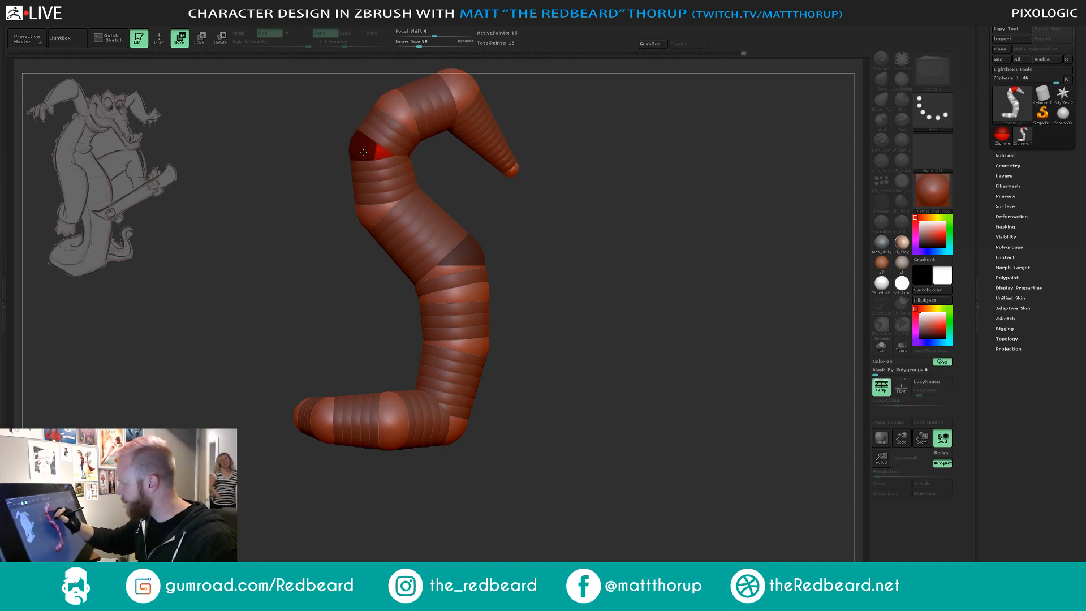
{"action": "left_click_drag", "start_coordinate": [573, 228], "coordinate": [535, 245]}
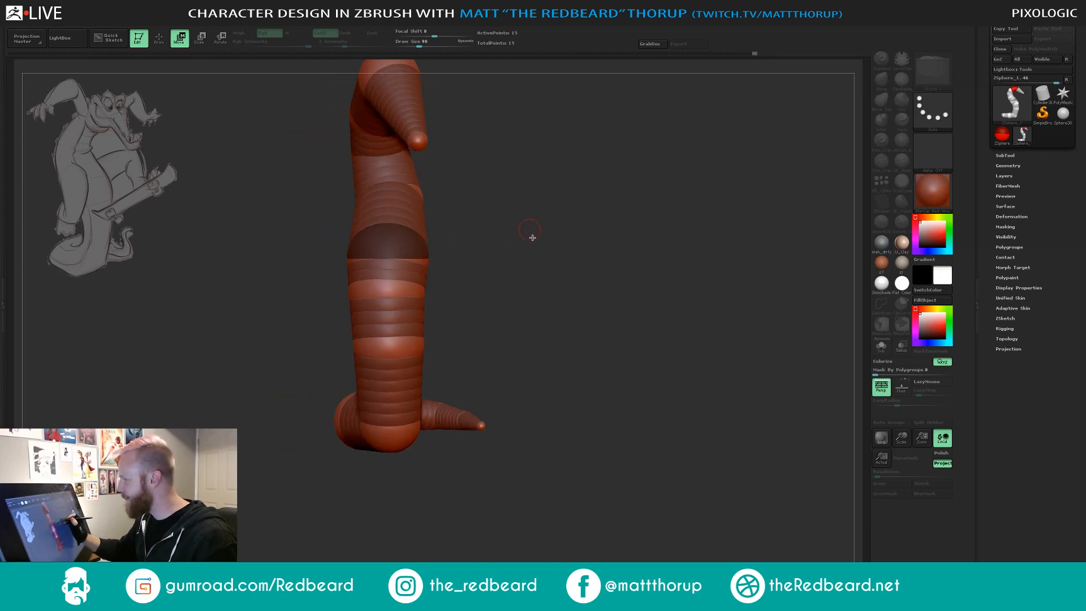
{"action": "left_click_drag", "start_coordinate": [559, 294], "coordinate": [587, 370], "text": "alt"}
{"action": "key", "text": "q"}
{"action": "left_click_drag", "start_coordinate": [570, 226], "coordinate": [536, 229]}
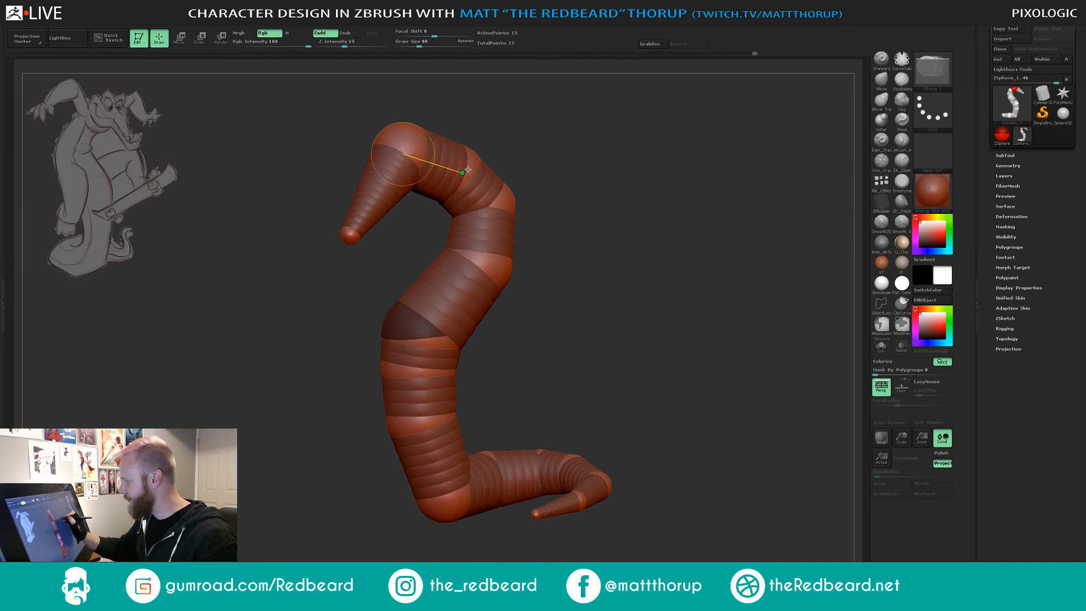
{"action": "left_click_drag", "start_coordinate": [557, 149], "coordinate": [539, 152]}
{"action": "left_click", "coordinate": [469, 184]}
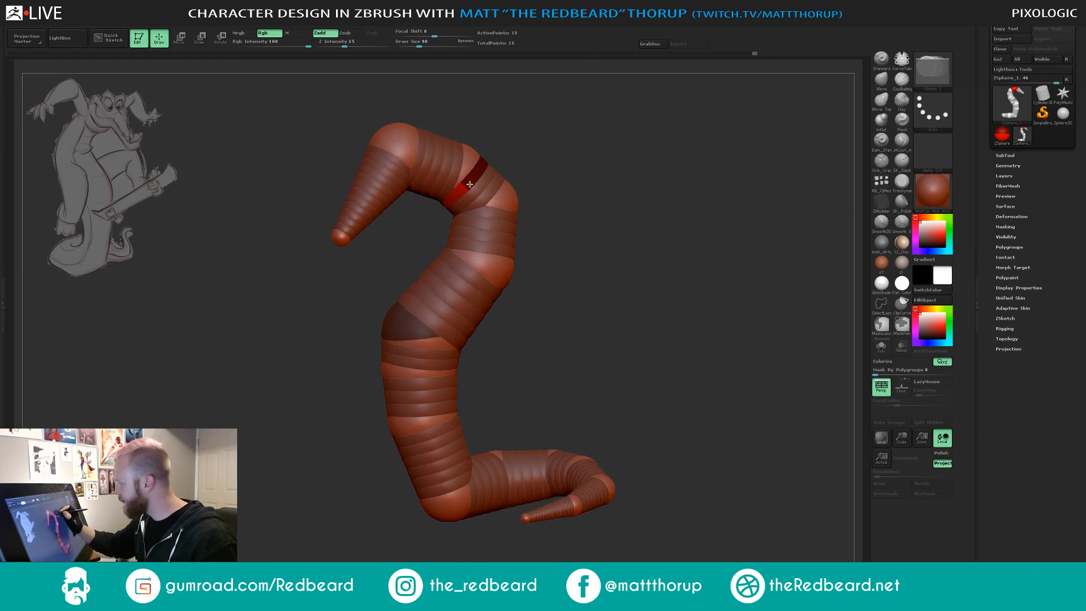
{"action": "key", "text": "ctrl+z"}
{"action": "left_click", "coordinate": [467, 181]}
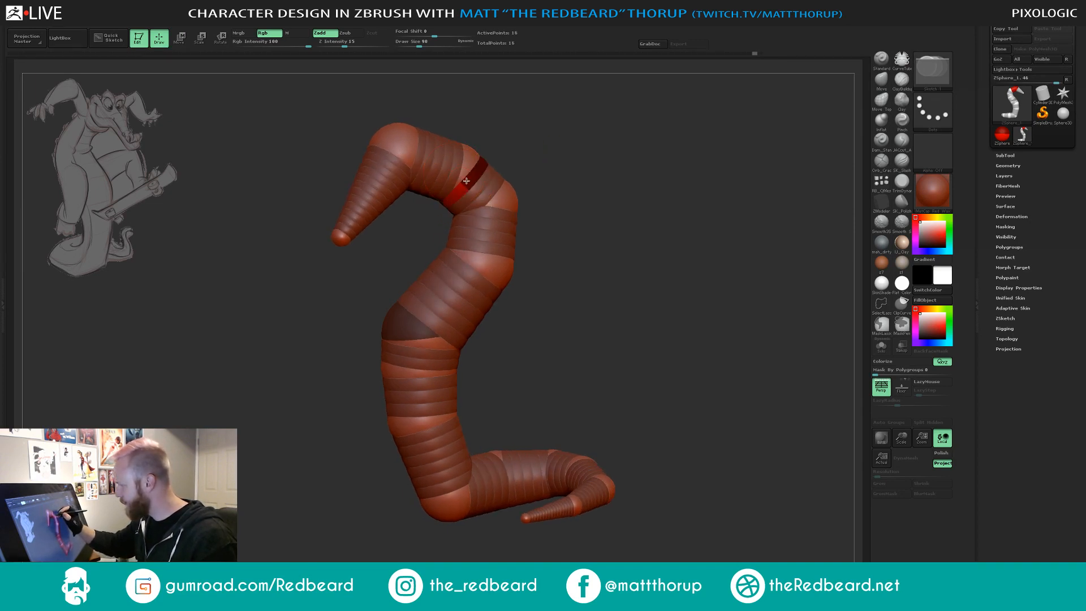
{"action": "key", "text": "ctrl+z"}
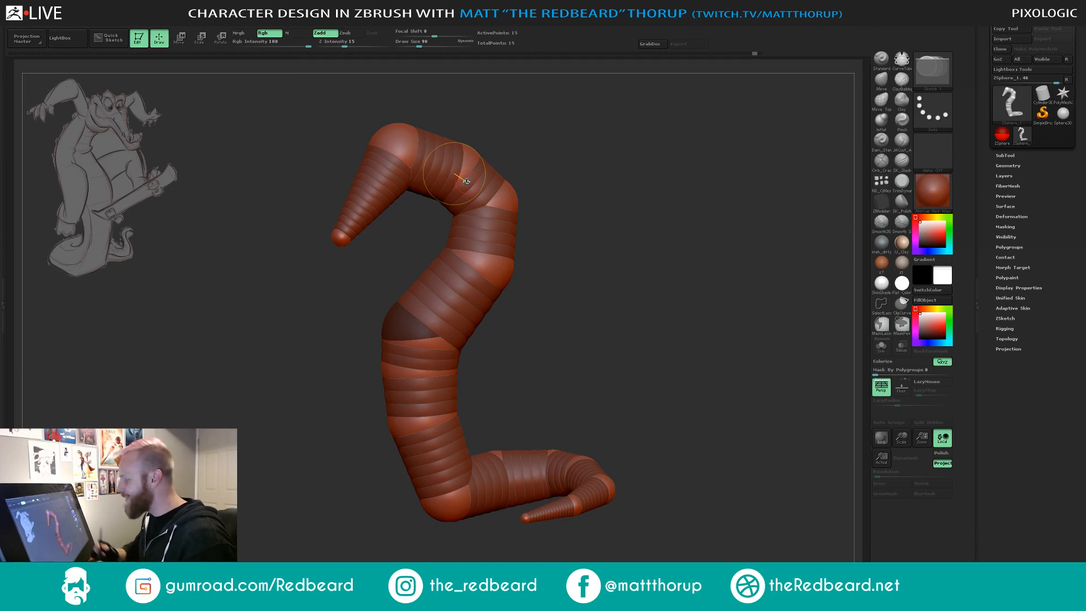
{"action": "left_click_drag", "start_coordinate": [555, 292], "coordinate": [610, 283]}
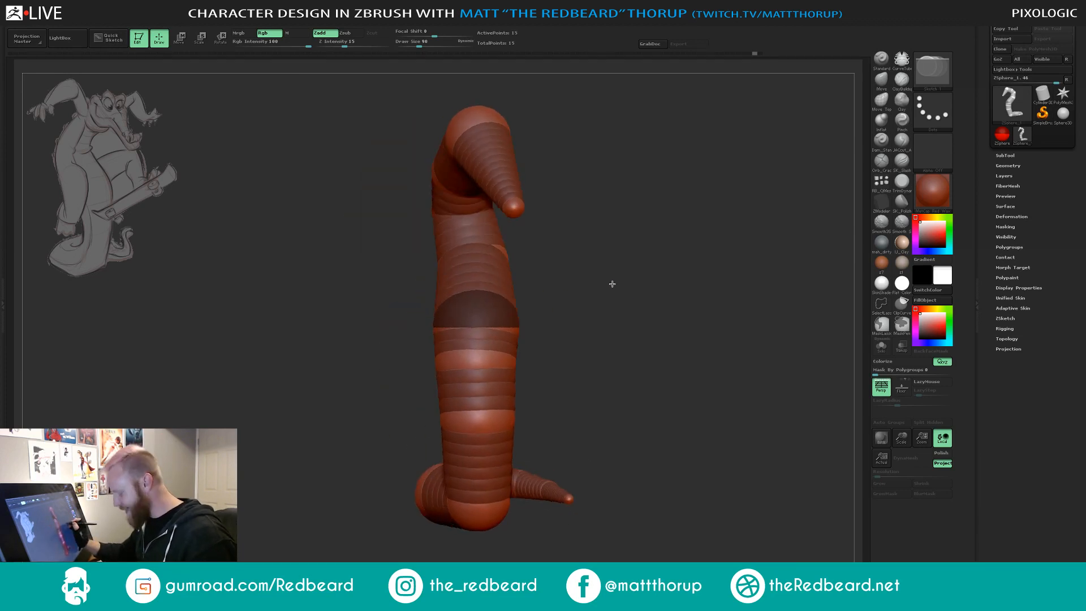
{"action": "left_click", "coordinate": [468, 268]}
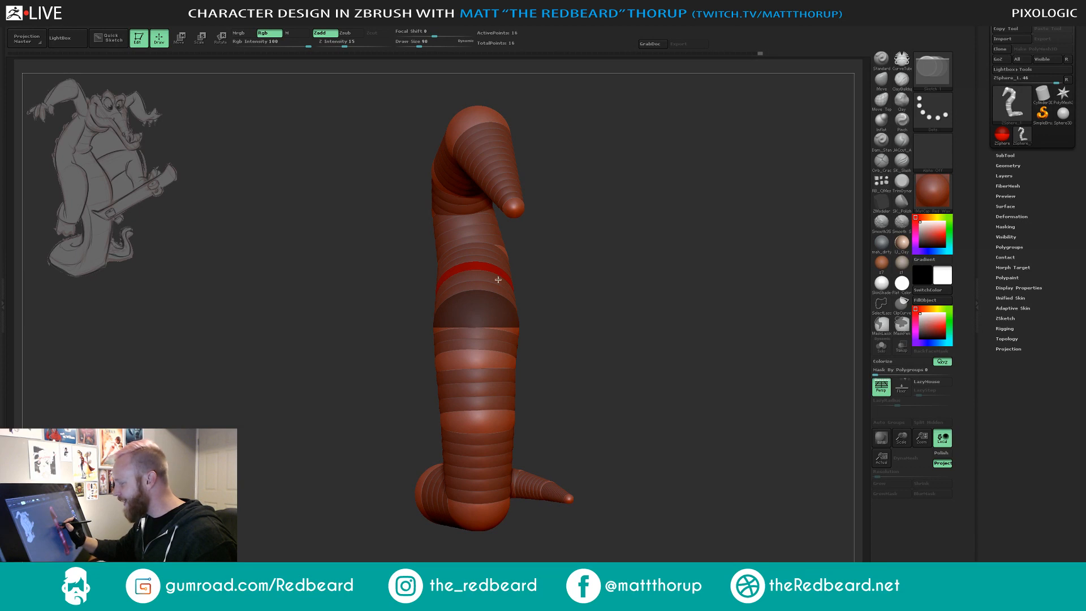
{"action": "key", "text": "ctrl+z"}
Nudge the tail's lower bend and the joint above it sideways from the front to offset the lower body.
{"action": "key", "text": "w"}
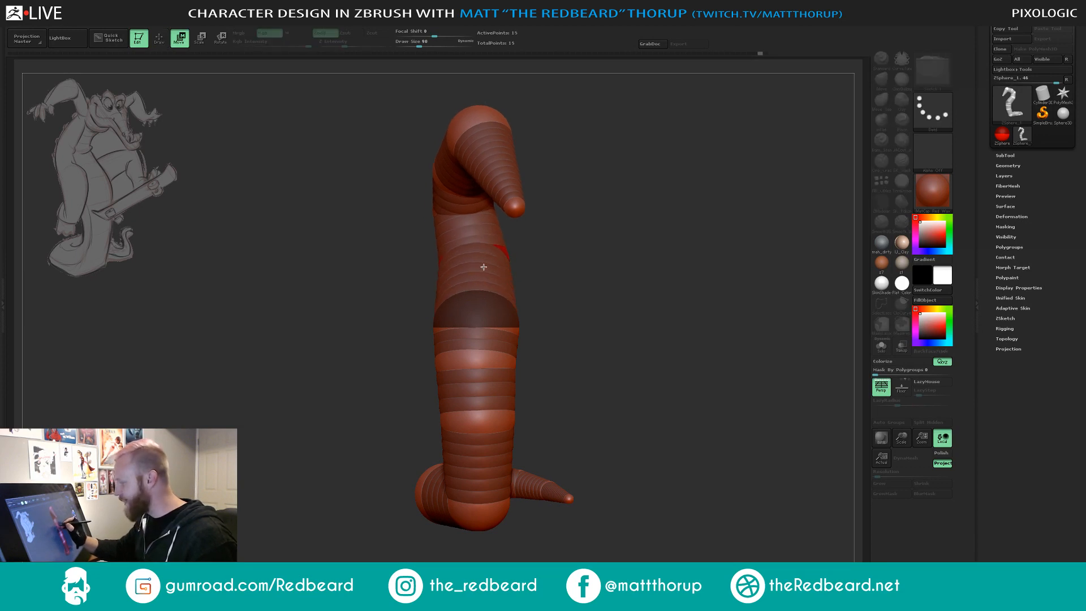
{"action": "left_click_drag", "start_coordinate": [533, 262], "coordinate": [586, 271]}
{"action": "left_click_drag", "start_coordinate": [479, 496], "coordinate": [474, 494]}
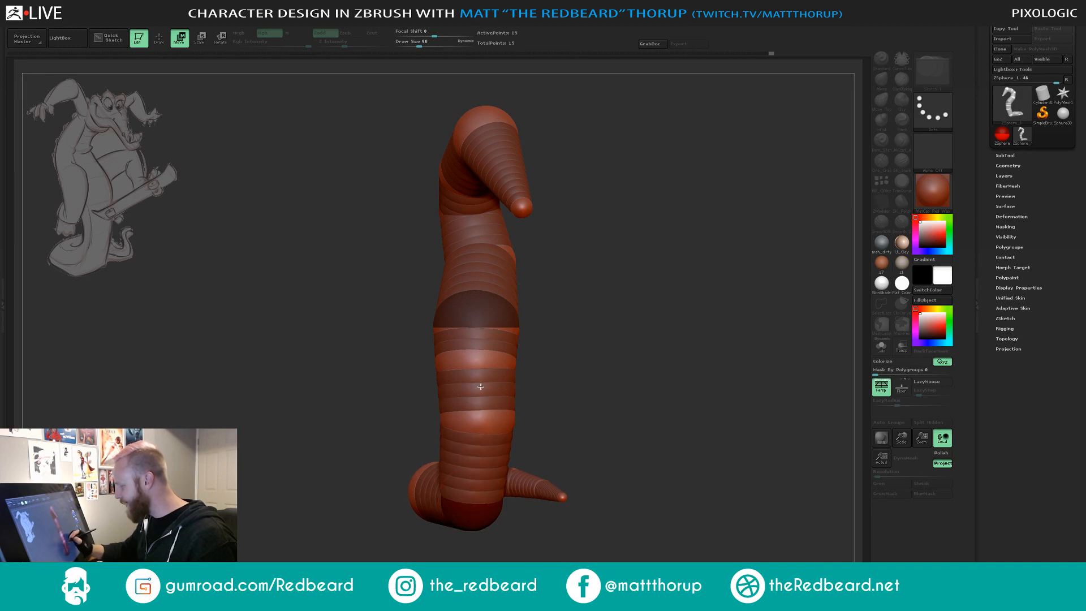
{"action": "left_click_drag", "start_coordinate": [481, 386], "coordinate": [478, 389]}
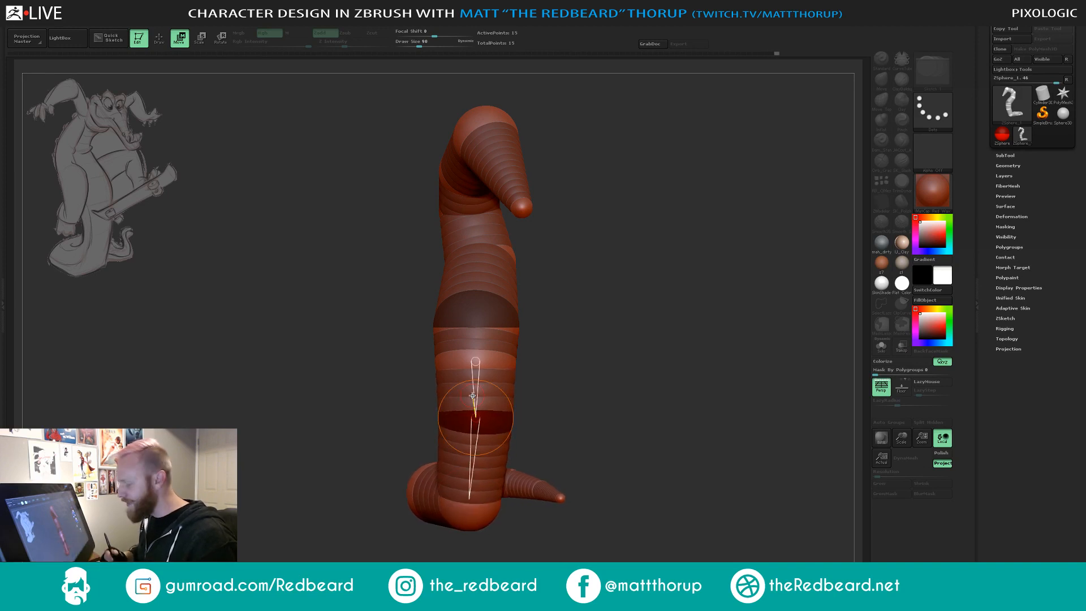
Shift the mid-torso segment slightly sideways, checking it from the back and front, to refine the upper body's lean.
{"action": "left_click_drag", "start_coordinate": [563, 283], "coordinate": [651, 282]}
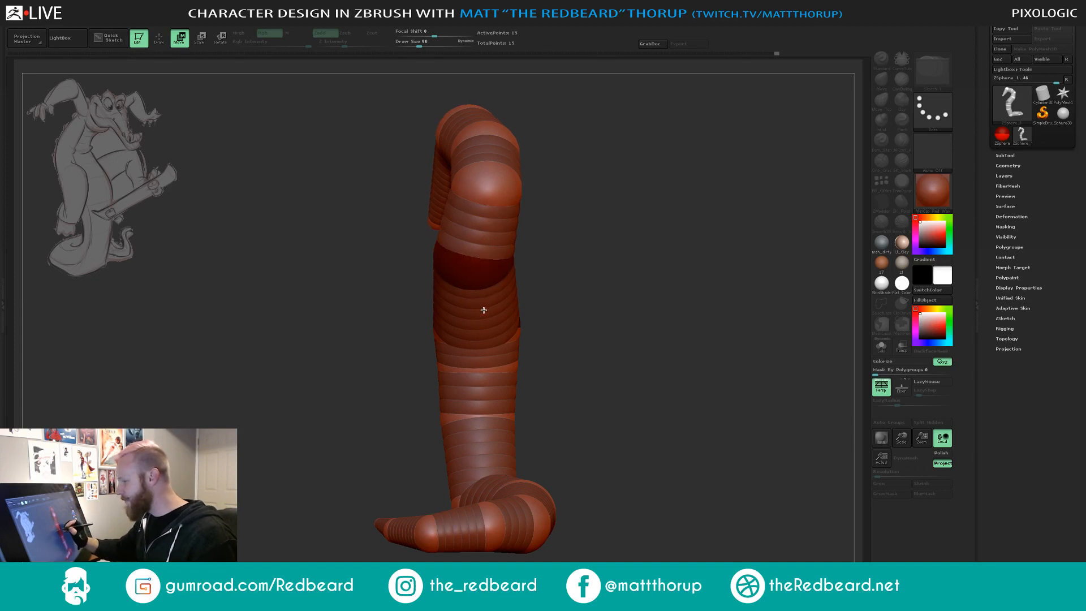
{"action": "left_click_drag", "start_coordinate": [484, 311], "coordinate": [485, 329]}
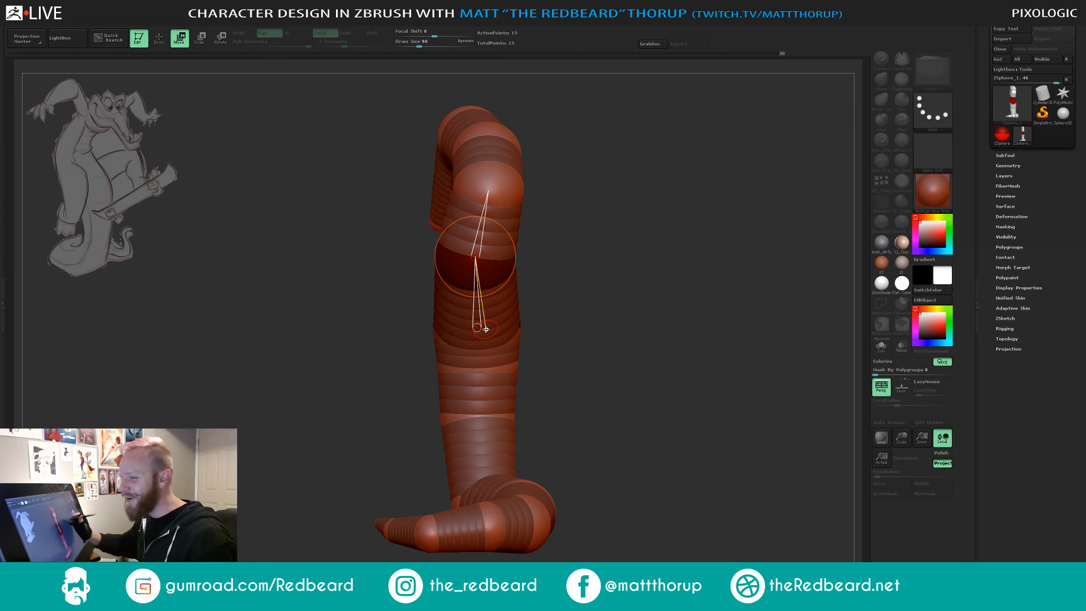
{"action": "mouse_move", "coordinate": [618, 254]}
{"action": "left_mouse_down"}
{"action": "mouse_move", "coordinate": [655, 245]}
{"action": "mouse_move", "coordinate": [577, 244]}
{"action": "left_mouse_up"}
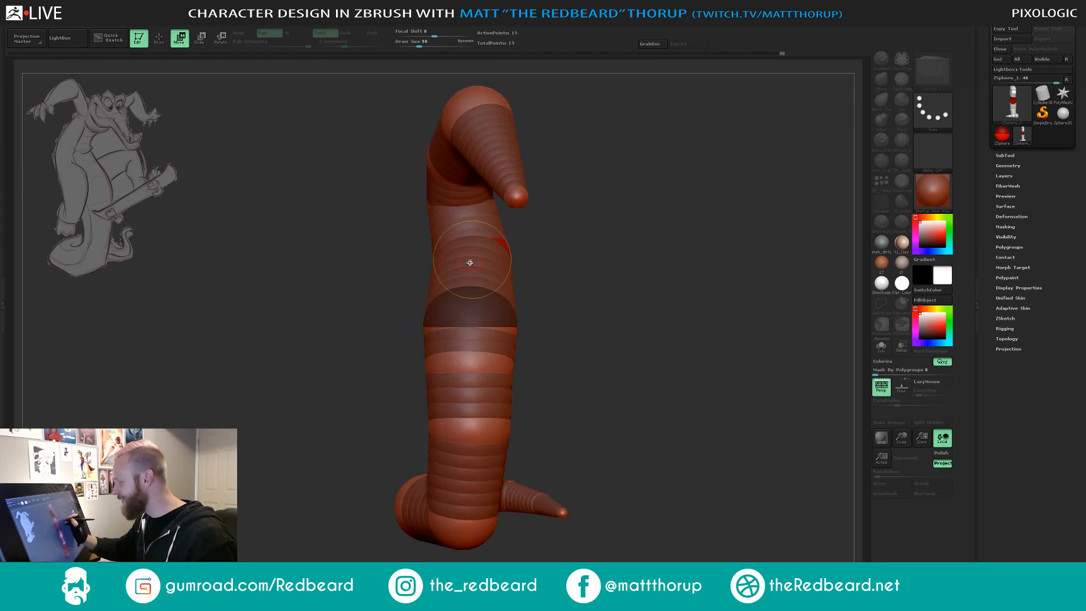
{"action": "left_click_drag", "start_coordinate": [470, 262], "coordinate": [464, 261]}
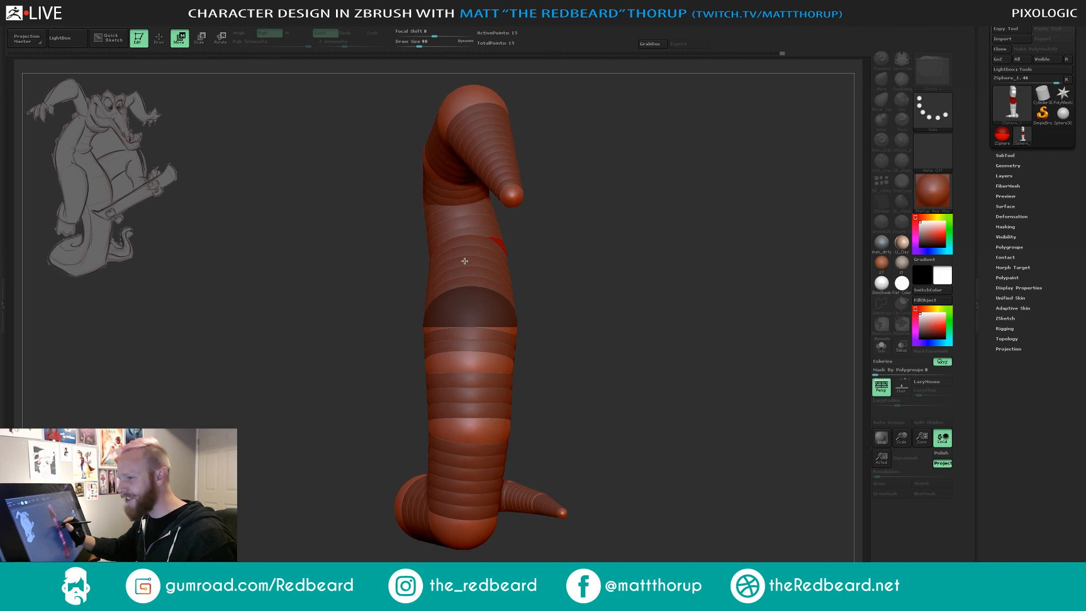
Add a small shoulder ZSphere on each side of the joint just behind the head.
{"action": "mouse_move", "coordinate": [623, 222]}
{"action": "left_mouse_down"}
{"action": "mouse_move", "coordinate": [633, 226]}
{"action": "mouse_move", "coordinate": [603, 230]}
{"action": "mouse_move", "coordinate": [541, 197]}
{"action": "left_mouse_up"}
{"action": "key", "text": "q"}
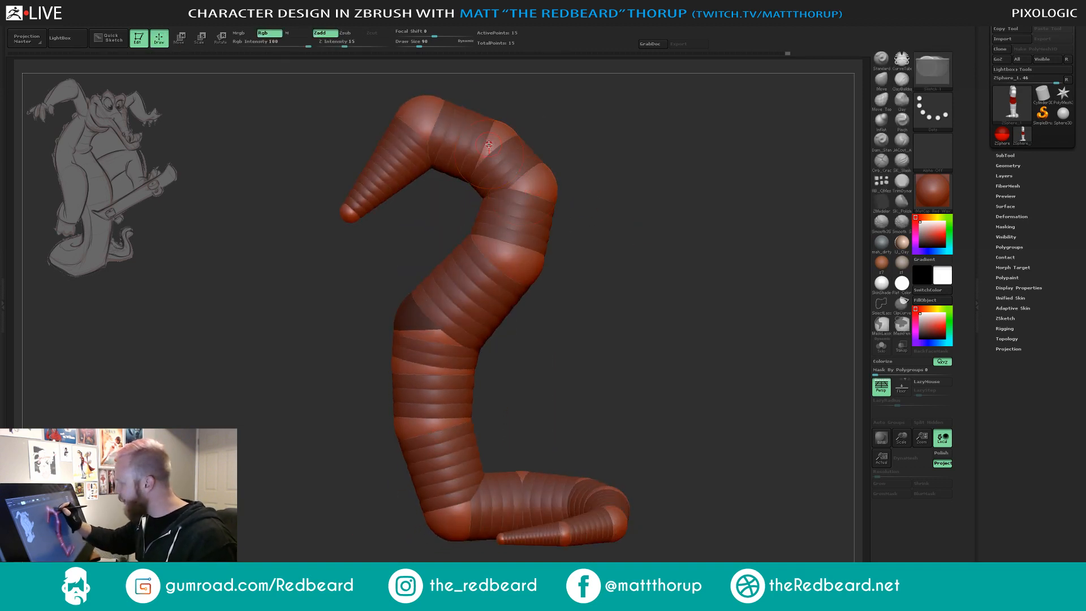
{"action": "left_click_drag", "start_coordinate": [495, 151], "coordinate": [504, 156]}
{"action": "left_click_drag", "start_coordinate": [571, 136], "coordinate": [511, 157]}
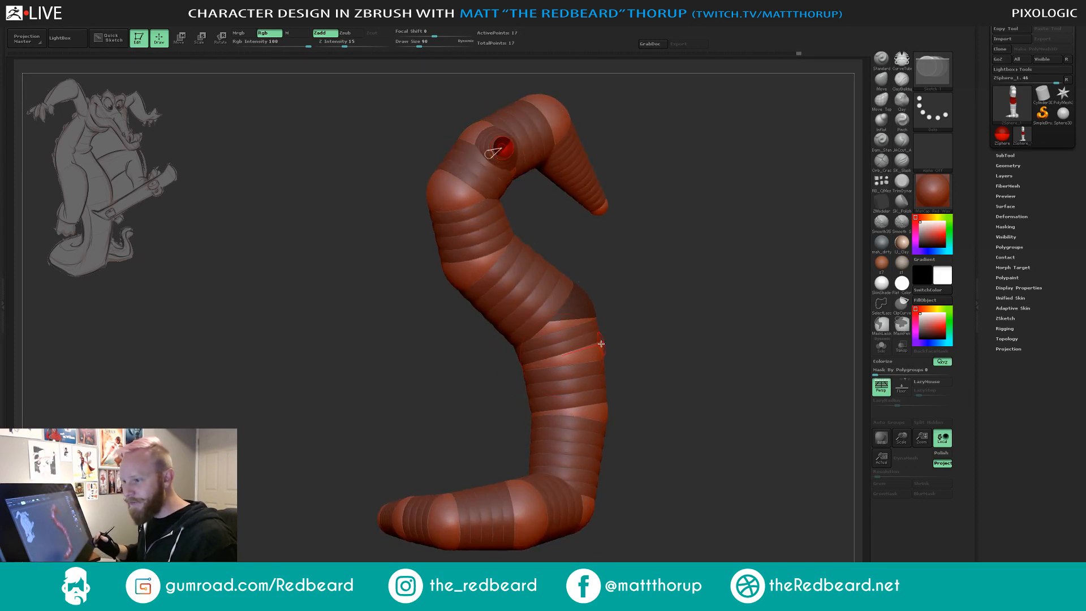
{"action": "mouse_move", "coordinate": [694, 276]}
{"action": "left_mouse_down"}
{"action": "mouse_move", "coordinate": [732, 293]}
{"action": "mouse_move", "coordinate": [706, 263]}
{"action": "left_mouse_up"}
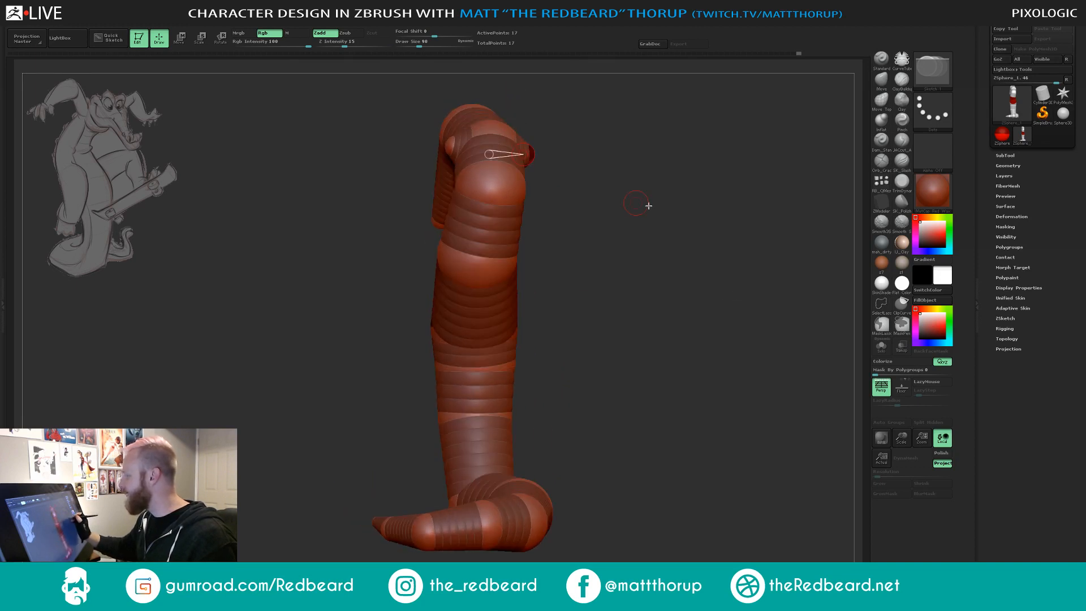
Add a child ZSphere to the first shoulder and pull it outward and up to start a raised arm.
{"action": "left_click_drag", "start_coordinate": [648, 205], "coordinate": [498, 139]}
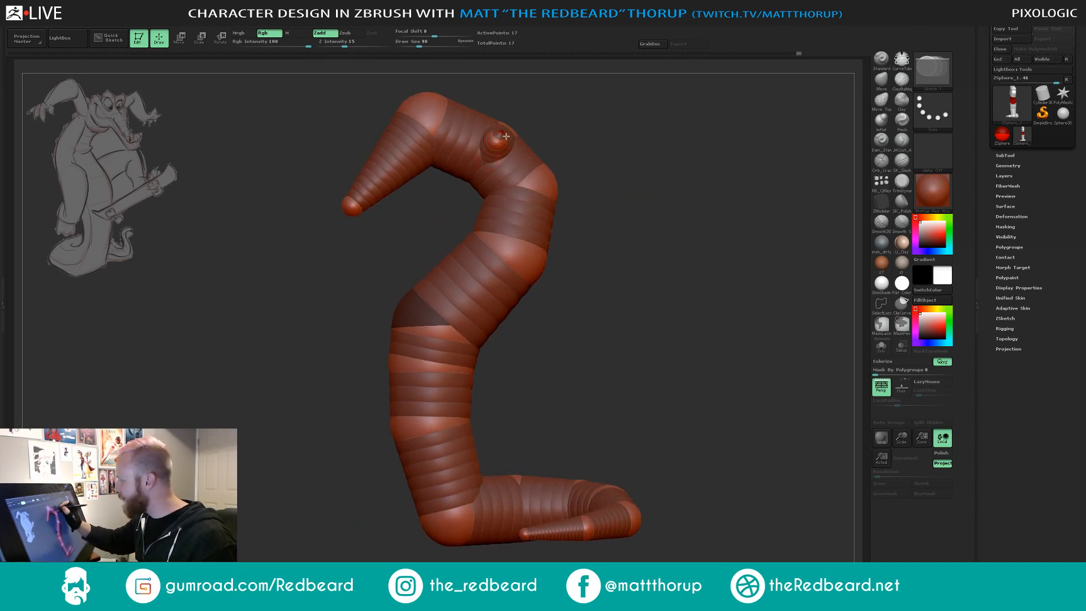
{"action": "left_click", "coordinate": [498, 133]}
{"action": "key", "text": "w"}
{"action": "left_click_drag", "start_coordinate": [617, 161], "coordinate": [545, 95]}
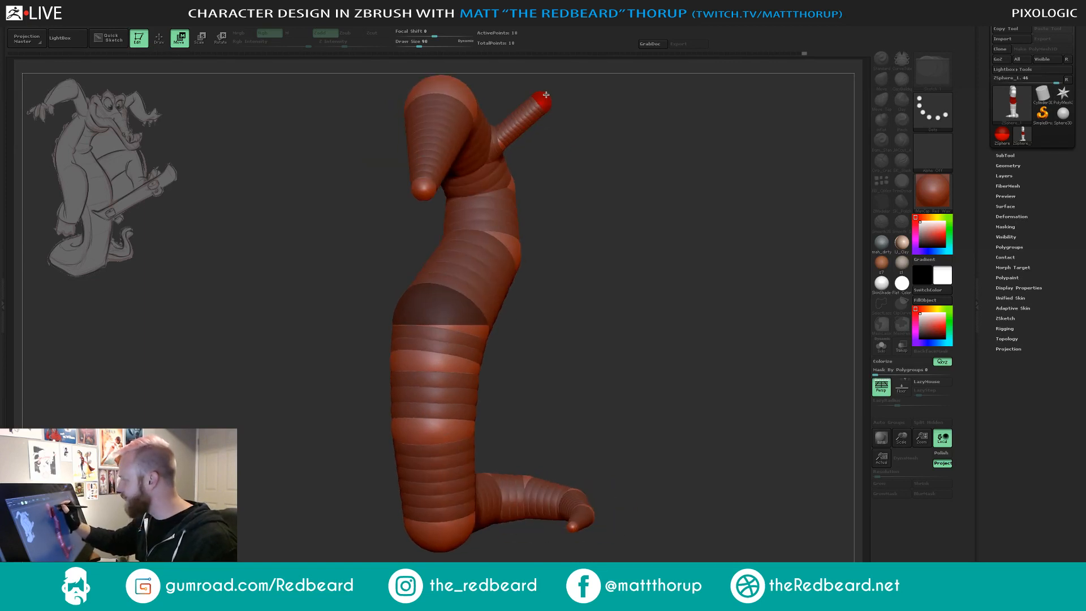
Add a child ZSphere to the opposite shoulder and pull it outward and up to start the second arm.
{"action": "left_click_drag", "start_coordinate": [636, 182], "coordinate": [622, 181]}
{"action": "key", "text": "q"}
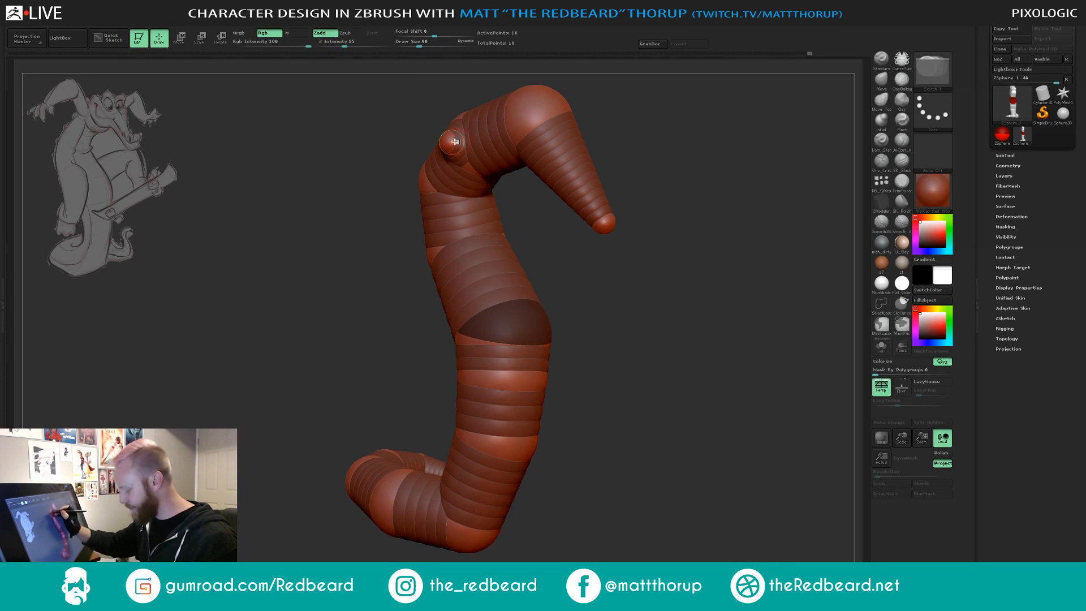
{"action": "left_click_drag", "start_coordinate": [447, 145], "coordinate": [450, 151]}
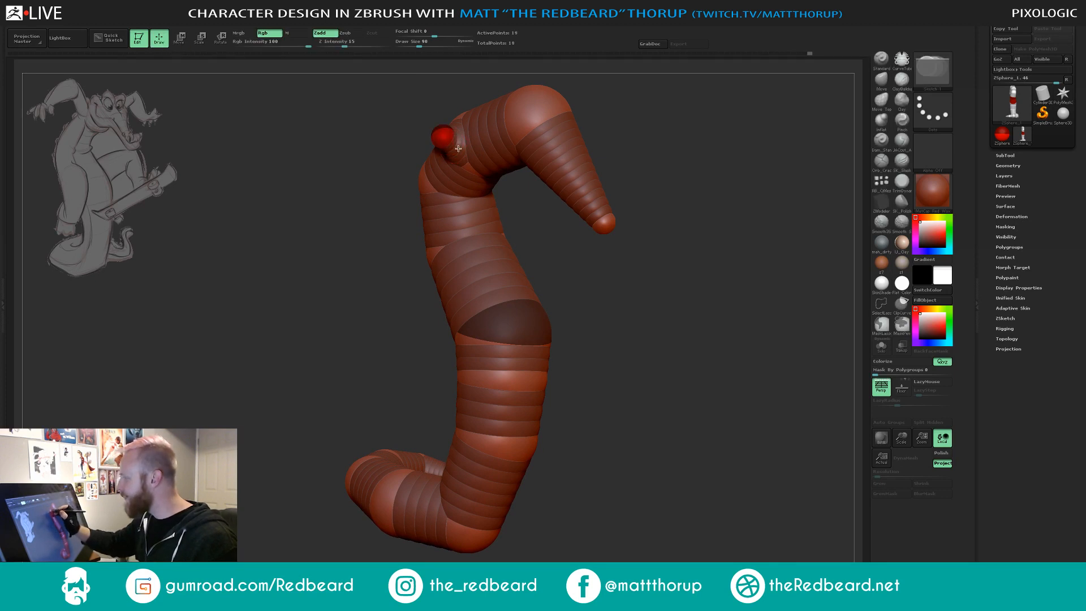
{"action": "left_click_drag", "start_coordinate": [670, 147], "coordinate": [653, 158]}
{"action": "key", "text": "w"}
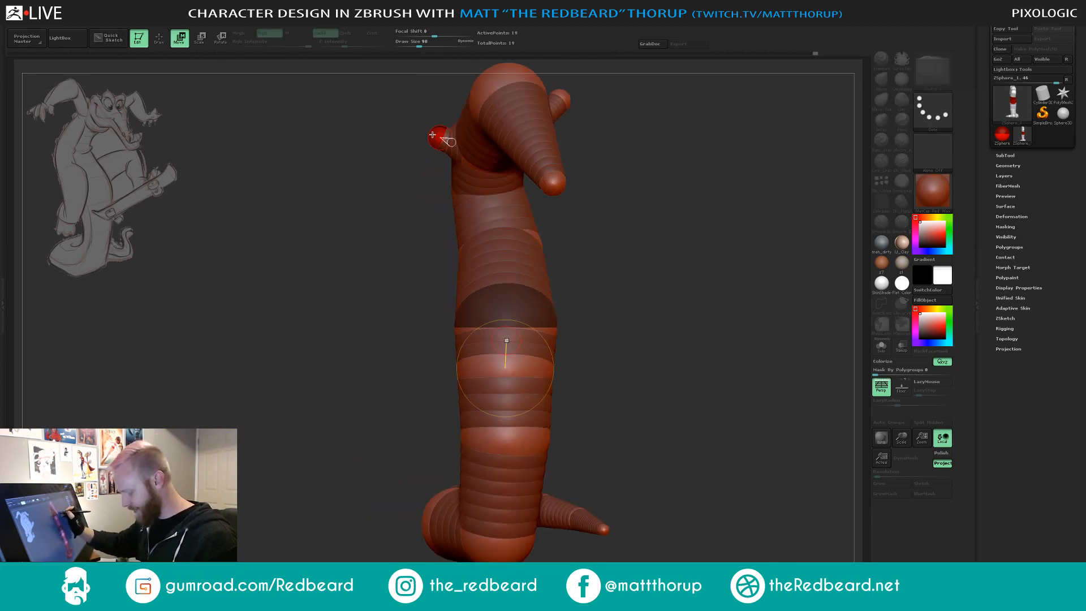
{"action": "left_click_drag", "start_coordinate": [440, 137], "coordinate": [390, 101]}
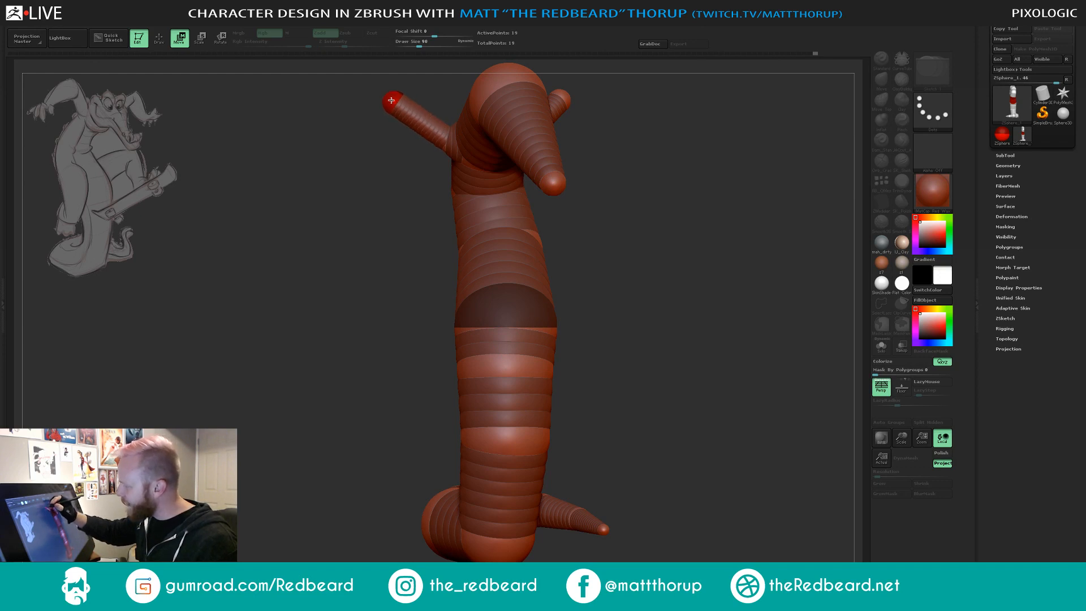
Adjust the shoulder position from the back, then compare the arms with the sketch from the front.
{"action": "left_click_drag", "start_coordinate": [727, 249], "coordinate": [435, 146]}
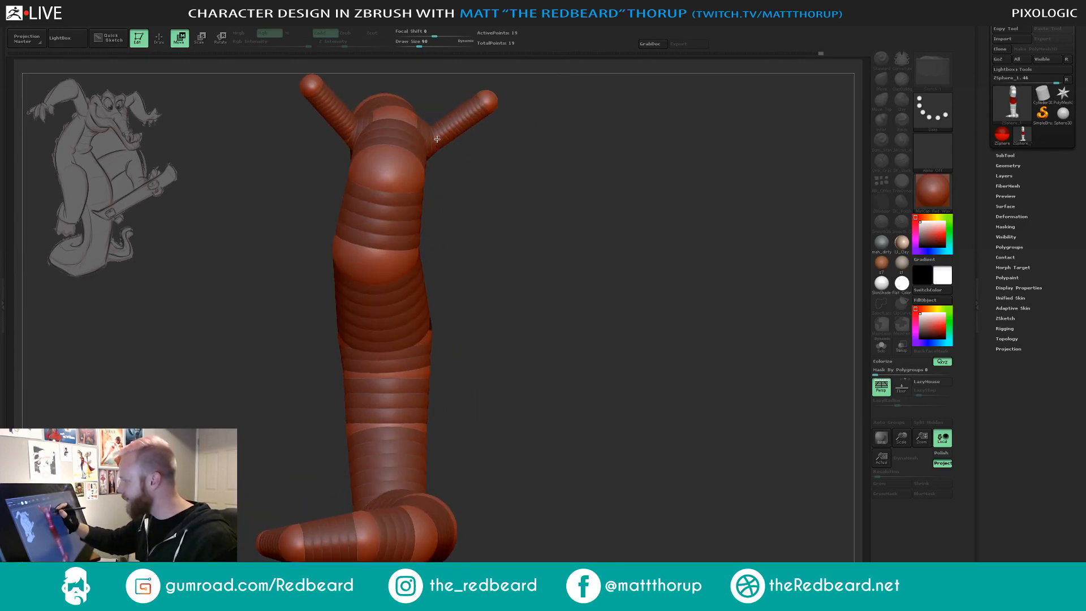
{"action": "left_click_drag", "start_coordinate": [343, 135], "coordinate": [336, 149]}
{"action": "left_click_drag", "start_coordinate": [718, 226], "coordinate": [86, 142]}
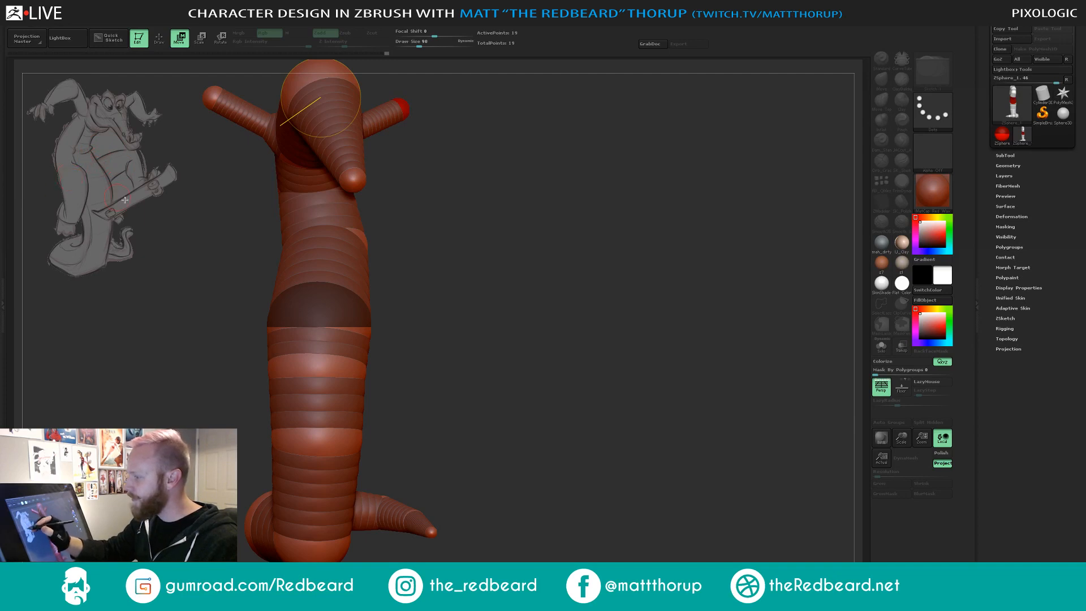
{"action": "left_click_drag", "start_coordinate": [613, 363], "coordinate": [573, 298]}
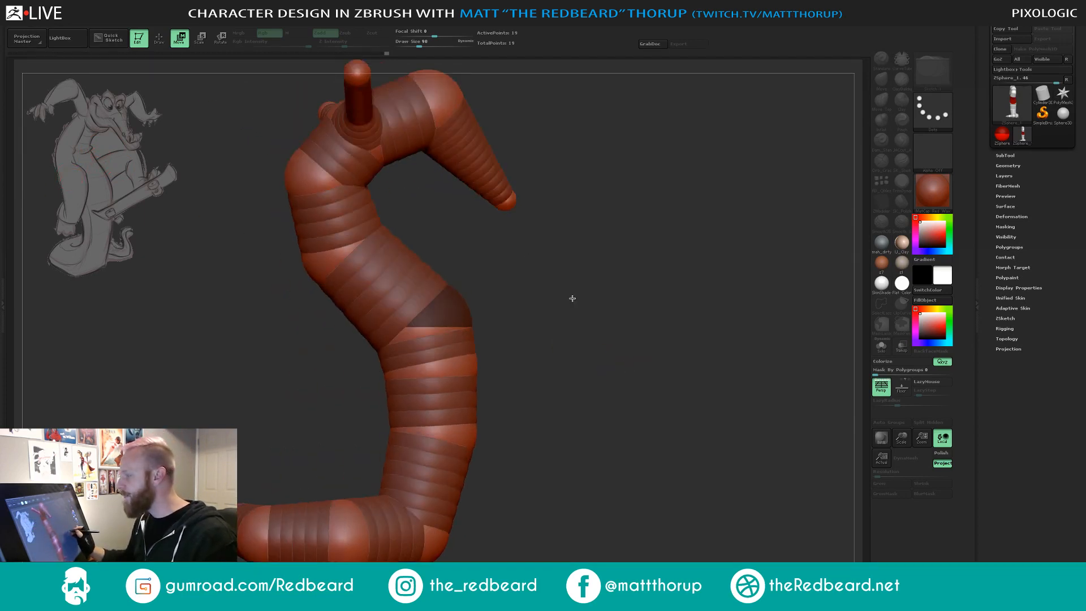
{"action": "left_click_drag", "start_coordinate": [450, 245], "coordinate": [557, 221]}
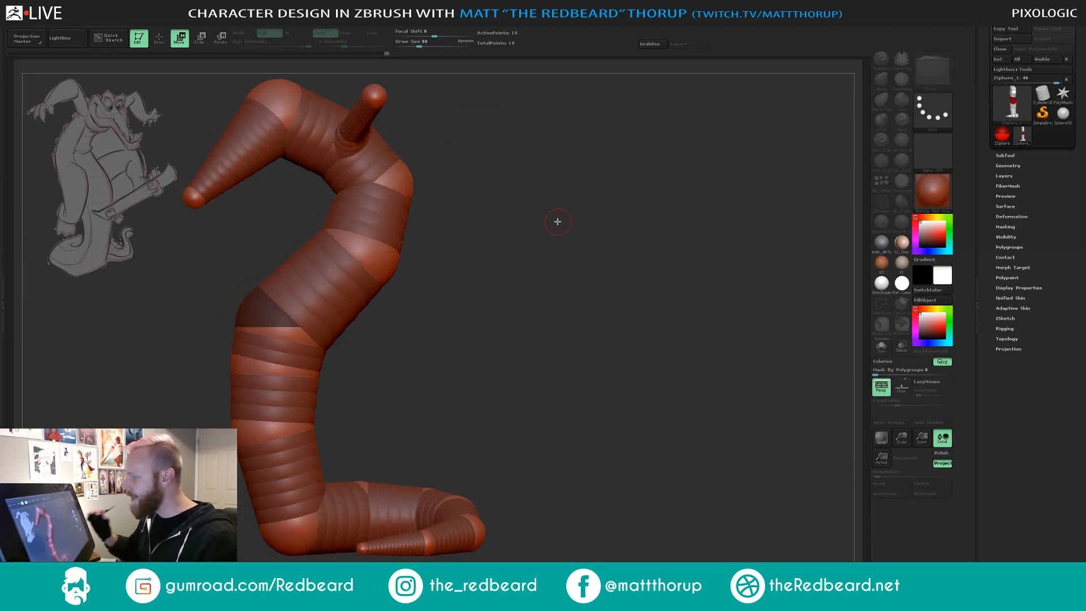
{"action": "left_click_drag", "start_coordinate": [483, 174], "coordinate": [521, 183]}
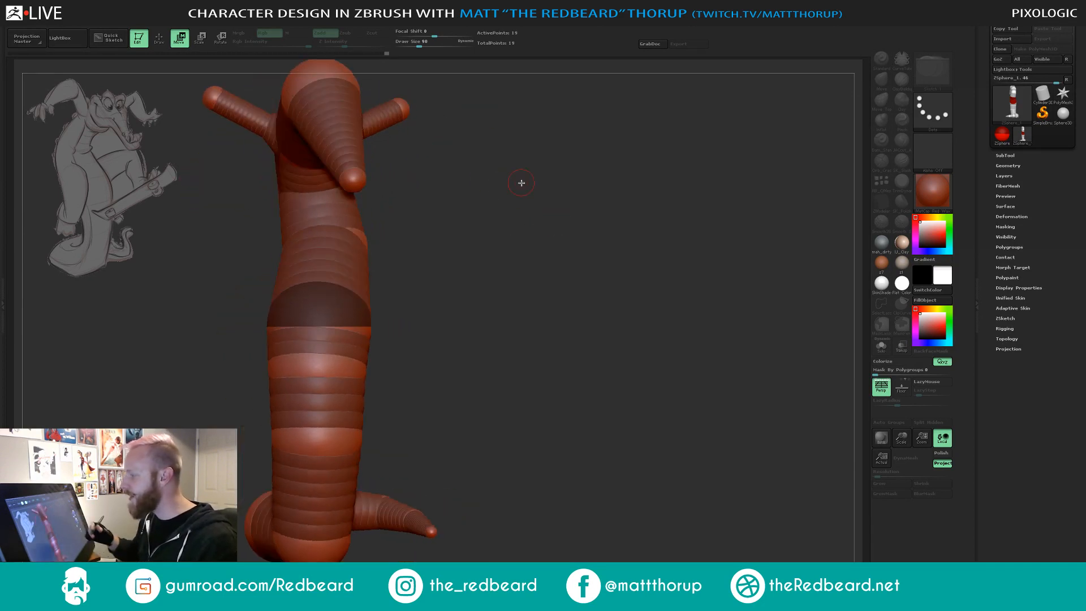
{"action": "left_click_drag", "start_coordinate": [509, 233], "coordinate": [565, 340]}
{"action": "left_click_drag", "start_coordinate": [291, 248], "coordinate": [311, 250]}
{"action": "key", "text": "ctrl+z"}
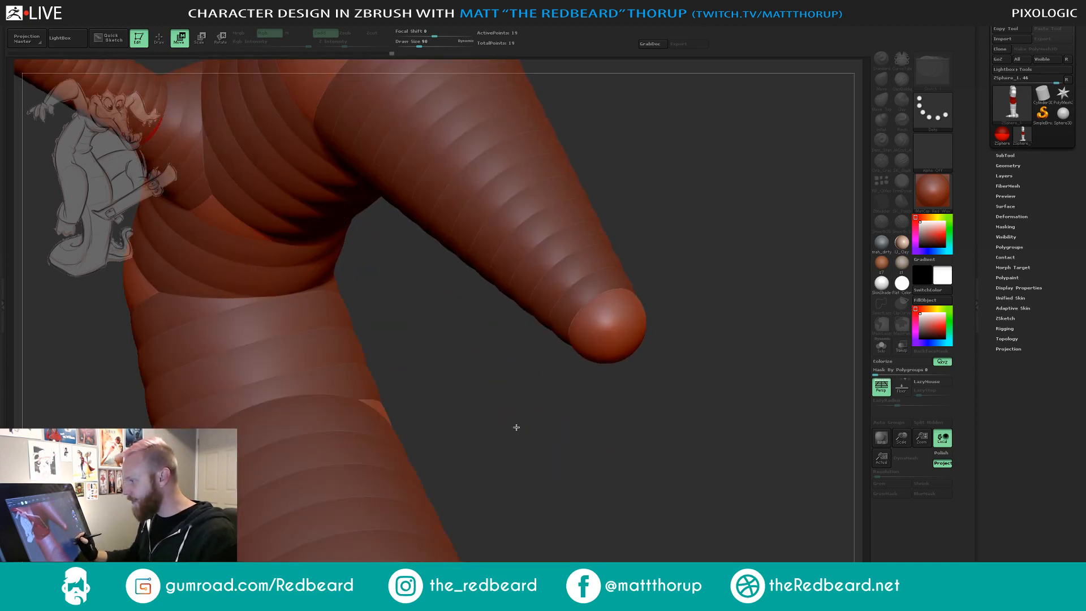
Add a child ZSphere to the first arm's tip and pull it outward and down to form a bent forearm.
{"action": "mouse_move", "coordinate": [495, 421]}
{"action": "left_mouse_down", "text": "alt"}
{"action": "mouse_move", "coordinate": [501, 413]}
{"action": "mouse_move", "coordinate": [667, 428]}
{"action": "left_mouse_up", "text": "alt"}
{"action": "key", "text": "q"}
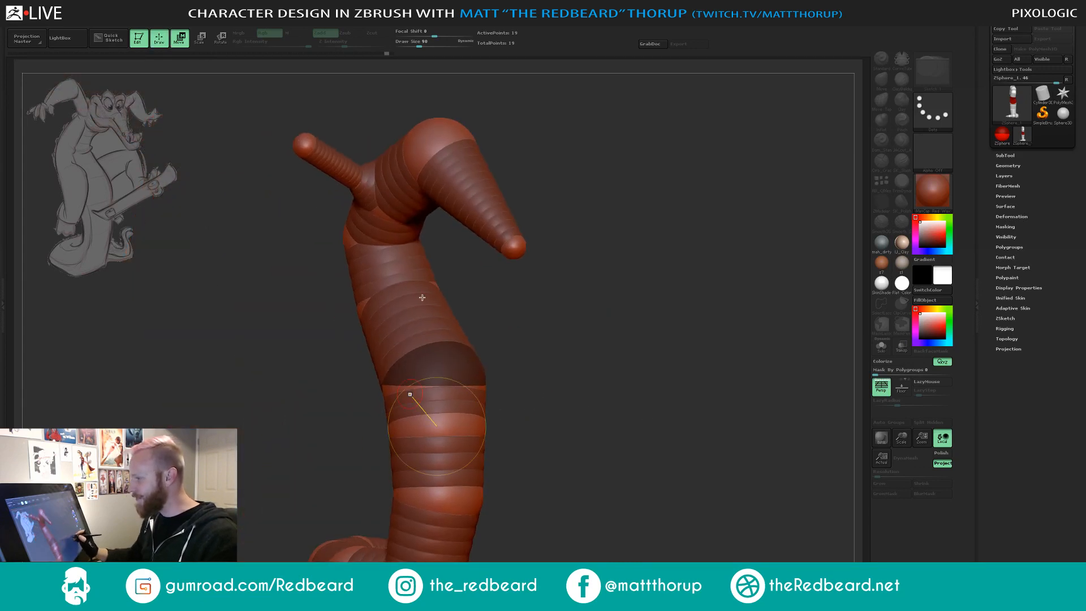
{"action": "left_click", "coordinate": [303, 149]}
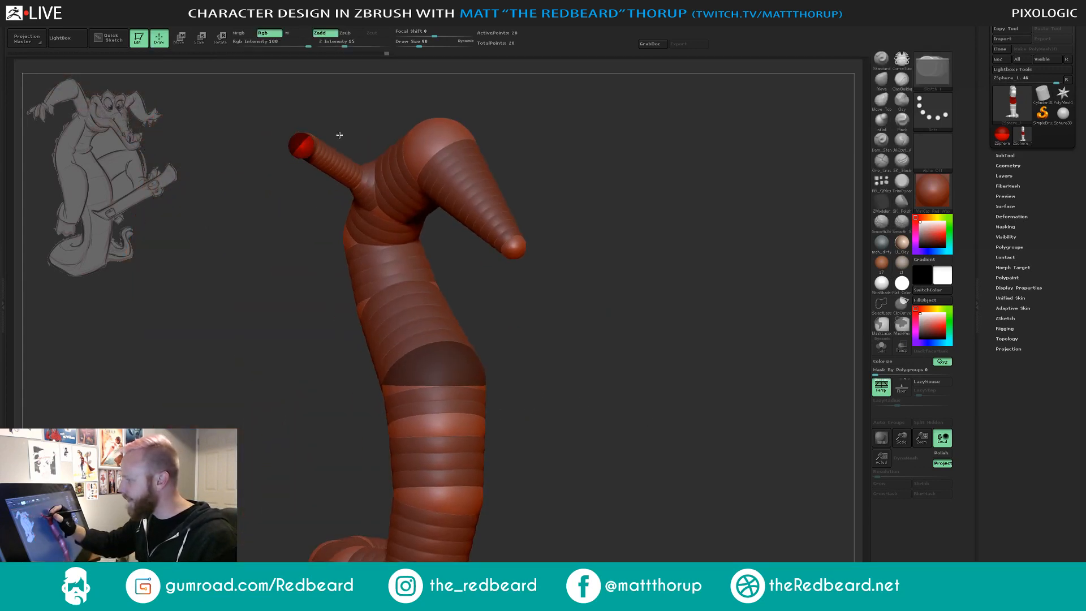
{"action": "left_click_drag", "start_coordinate": [337, 136], "coordinate": [521, 134]}
{"action": "key", "text": "w"}
{"action": "left_click_drag", "start_coordinate": [311, 148], "coordinate": [401, 204]}
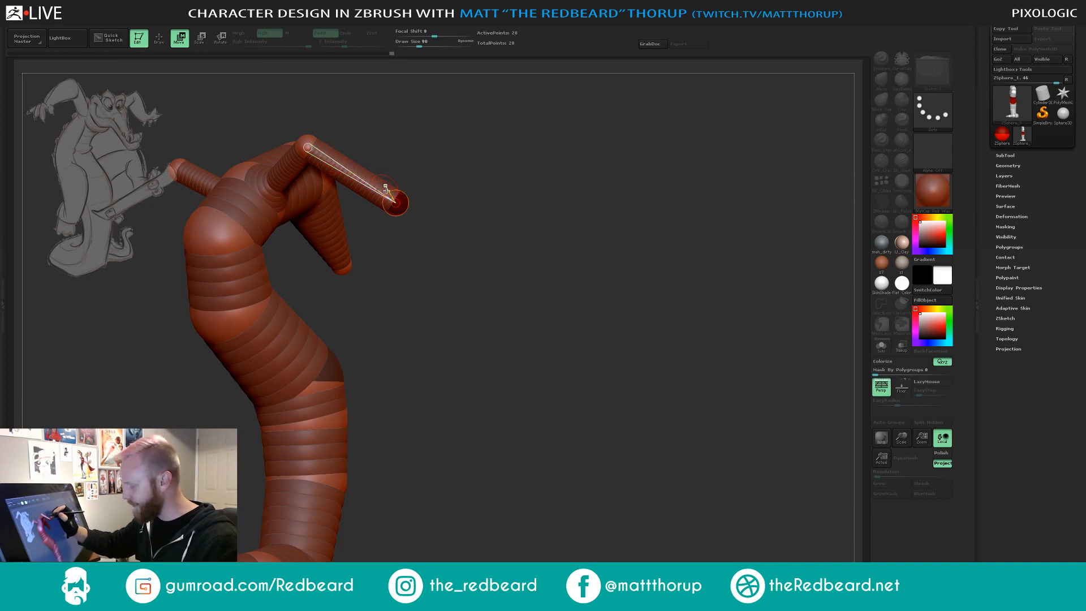
{"action": "mouse_move", "coordinate": [406, 198]}
{"action": "left_mouse_down"}
{"action": "mouse_move", "coordinate": [471, 158]}
{"action": "mouse_move", "coordinate": [344, 172]}
{"action": "left_mouse_up"}
Insert a ZSphere into the first forearm close to the elbow and scale it up to thicken the upper forearm.
{"action": "key", "text": "q"}
{"action": "left_click", "coordinate": [333, 160]}
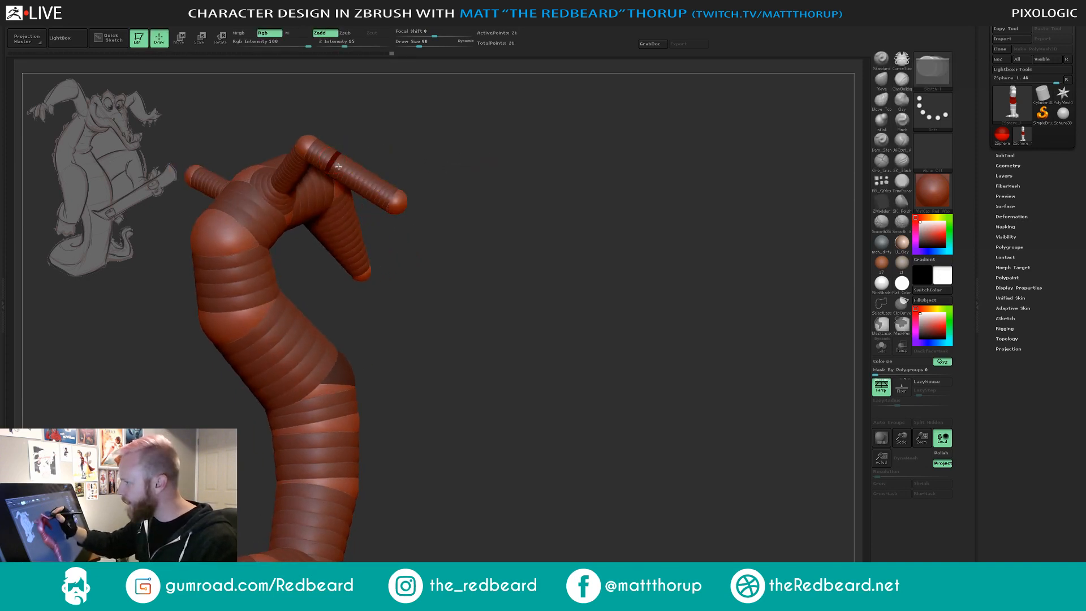
{"action": "key", "text": "e"}
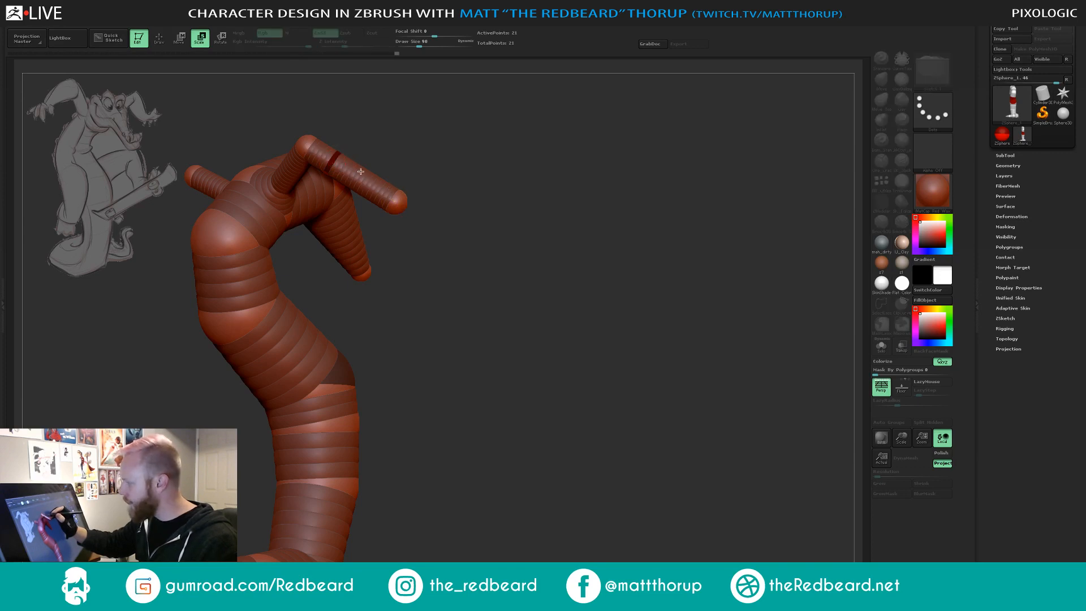
{"action": "left_click_drag", "start_coordinate": [413, 243], "coordinate": [491, 467]}
{"action": "left_click_drag", "start_coordinate": [462, 135], "coordinate": [415, 134]}
Move the enlarged forearm ZSphere slightly outward and up, and check the arm's bend from the front.
{"action": "key", "text": "w"}
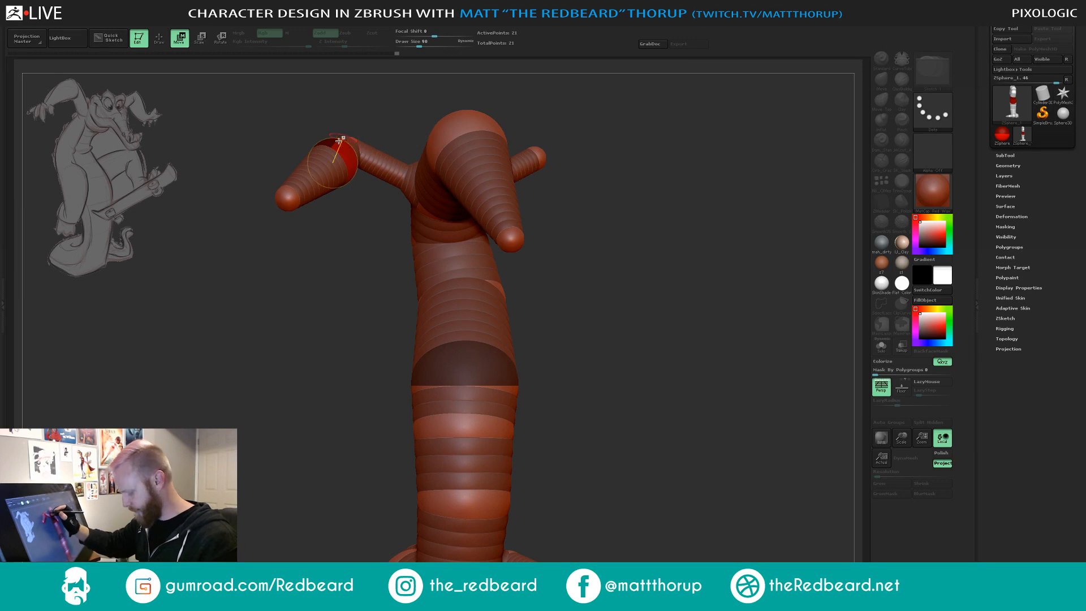
{"action": "left_click_drag", "start_coordinate": [336, 145], "coordinate": [321, 136]}
{"action": "left_click_drag", "start_coordinate": [346, 289], "coordinate": [448, 254]}
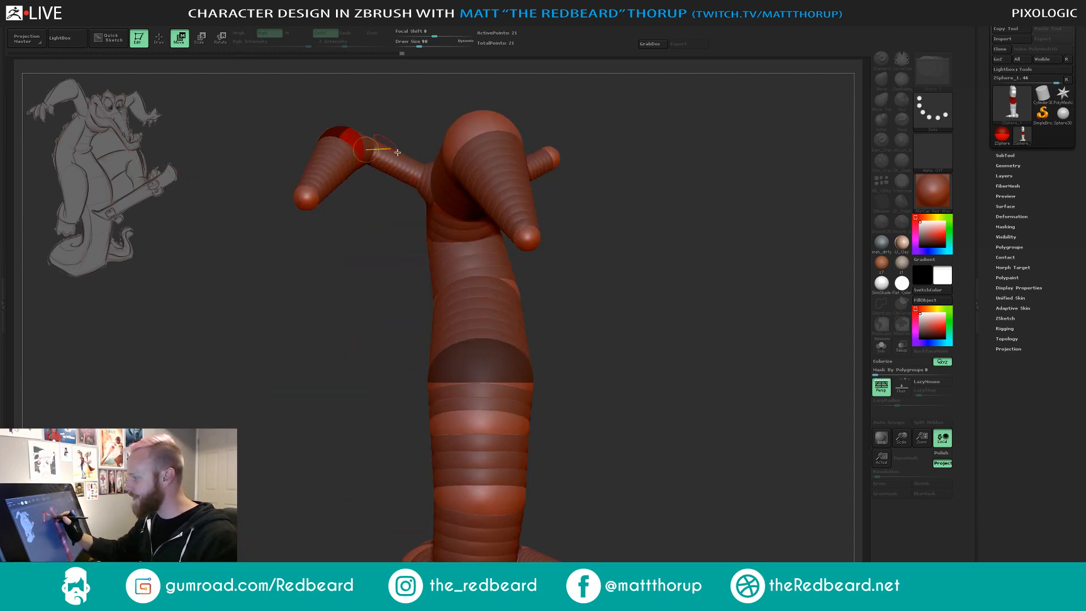
{"action": "left_click_drag", "start_coordinate": [671, 234], "coordinate": [666, 265]}
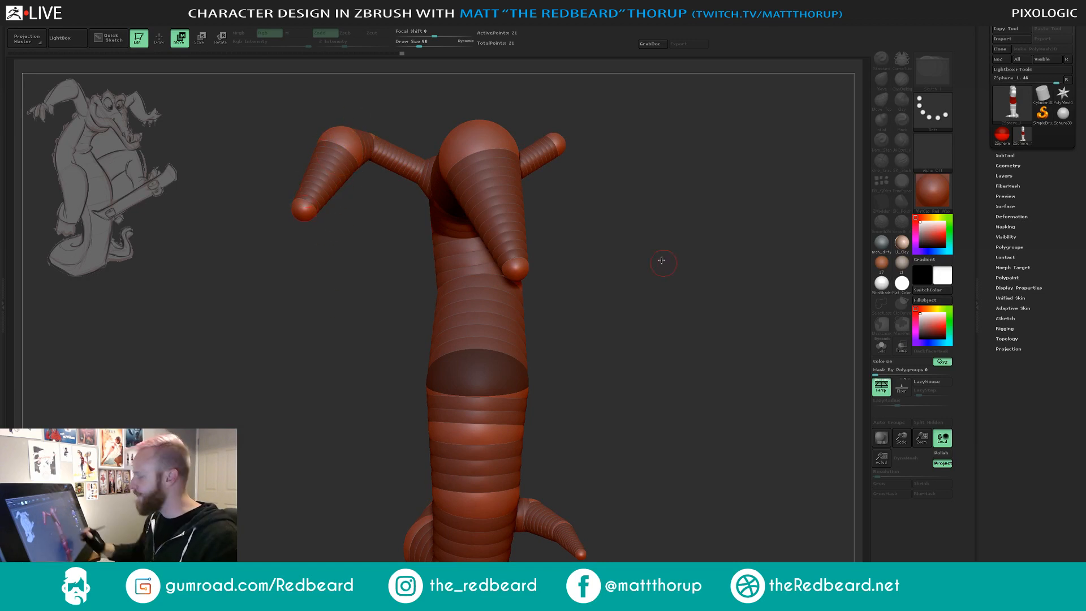
{"action": "left_click_drag", "start_coordinate": [661, 260], "coordinate": [599, 160]}
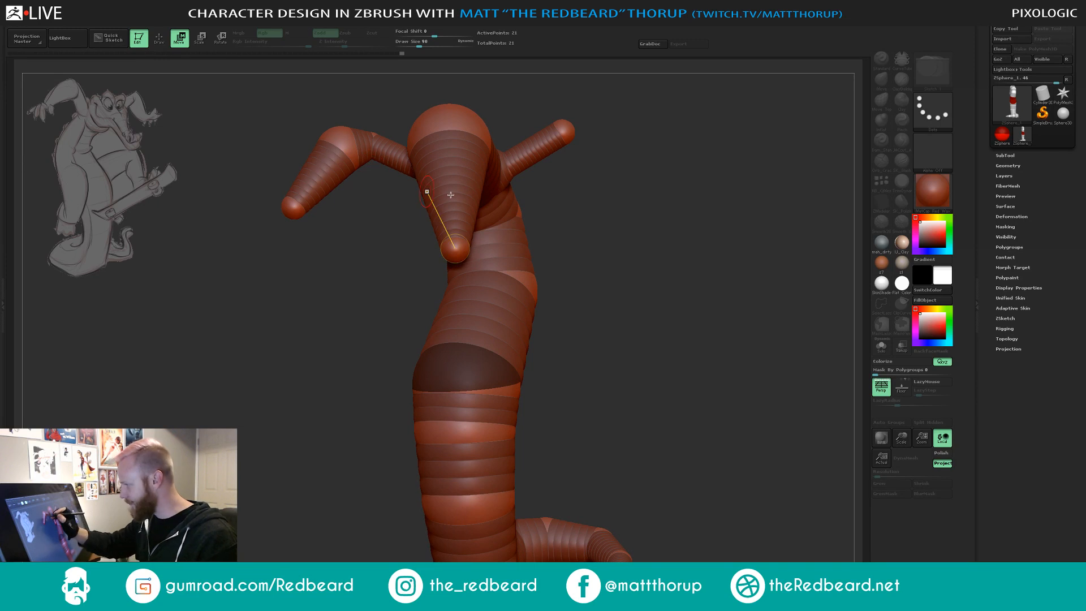
Add a child ZSphere to the opposite arm's tip and pull it outward and down to form the second forearm.
{"action": "key", "text": "q"}
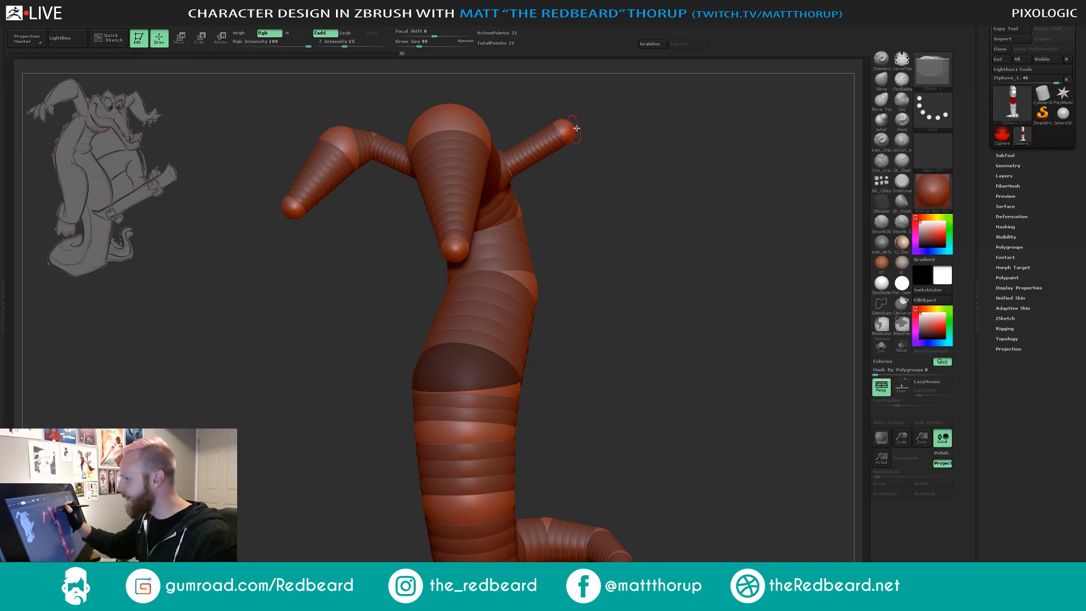
{"action": "left_click_drag", "start_coordinate": [632, 146], "coordinate": [551, 156]}
{"action": "mouse_move", "coordinate": [610, 243]}
{"action": "left_mouse_down"}
{"action": "mouse_move", "coordinate": [678, 228]}
{"action": "mouse_move", "coordinate": [662, 236]}
{"action": "left_mouse_up"}
{"action": "key", "text": "w"}
{"action": "left_click_drag", "start_coordinate": [551, 143], "coordinate": [594, 170]}
{"action": "left_click_drag", "start_coordinate": [594, 170], "coordinate": [634, 193]}
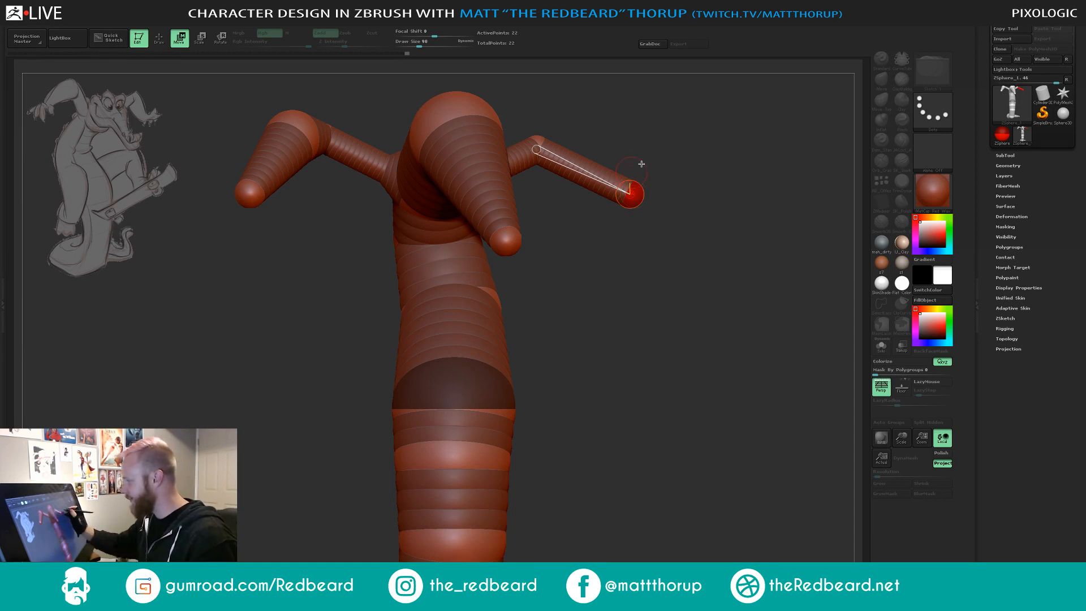
Swing the second forearm's tip slightly forward, judging its direction from above.
{"action": "left_click_drag", "start_coordinate": [710, 218], "coordinate": [710, 232]}
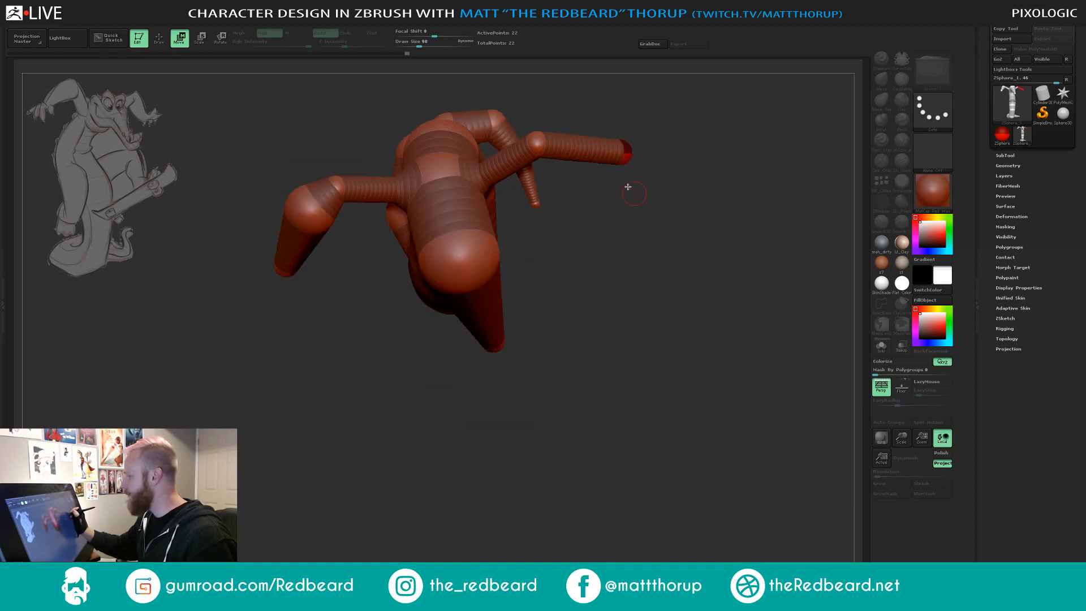
{"action": "left_click_drag", "start_coordinate": [626, 154], "coordinate": [626, 165]}
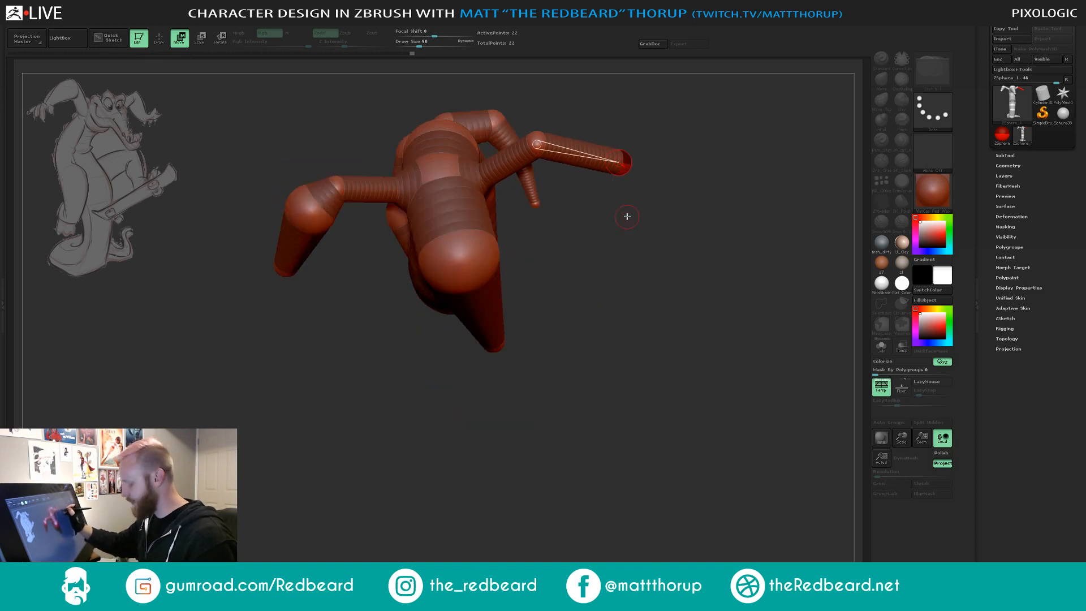
{"action": "left_click_drag", "start_coordinate": [628, 217], "coordinate": [635, 183]}
{"action": "left_click_drag", "start_coordinate": [631, 372], "coordinate": [631, 364]}
Insert a ZSphere into the second forearm near the elbow, scale it up and raise it slightly to thicken the forearm.
{"action": "key", "text": "q"}
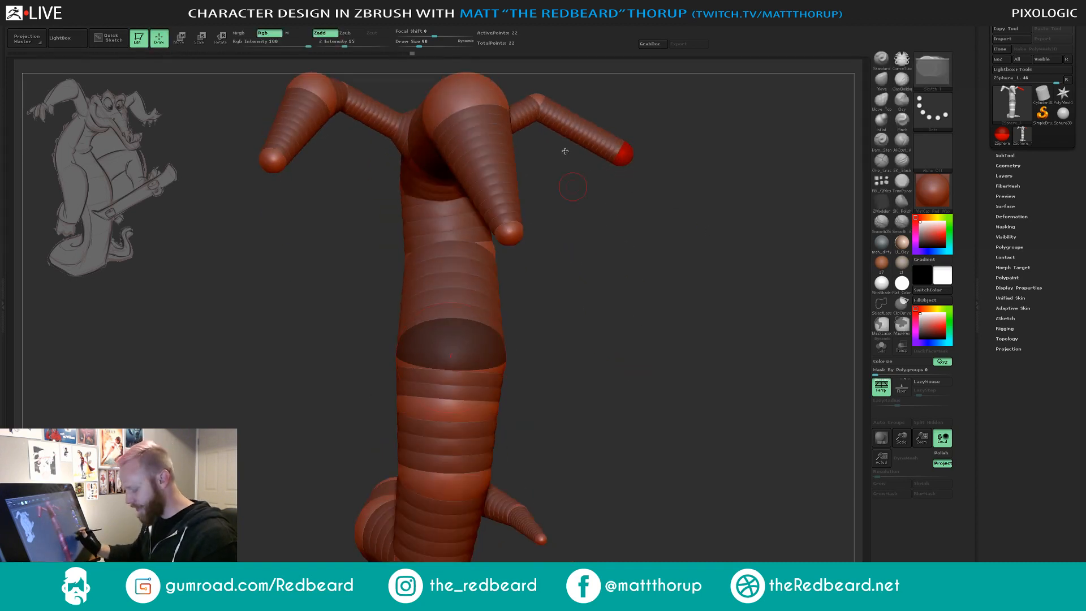
{"action": "key", "text": "w"}
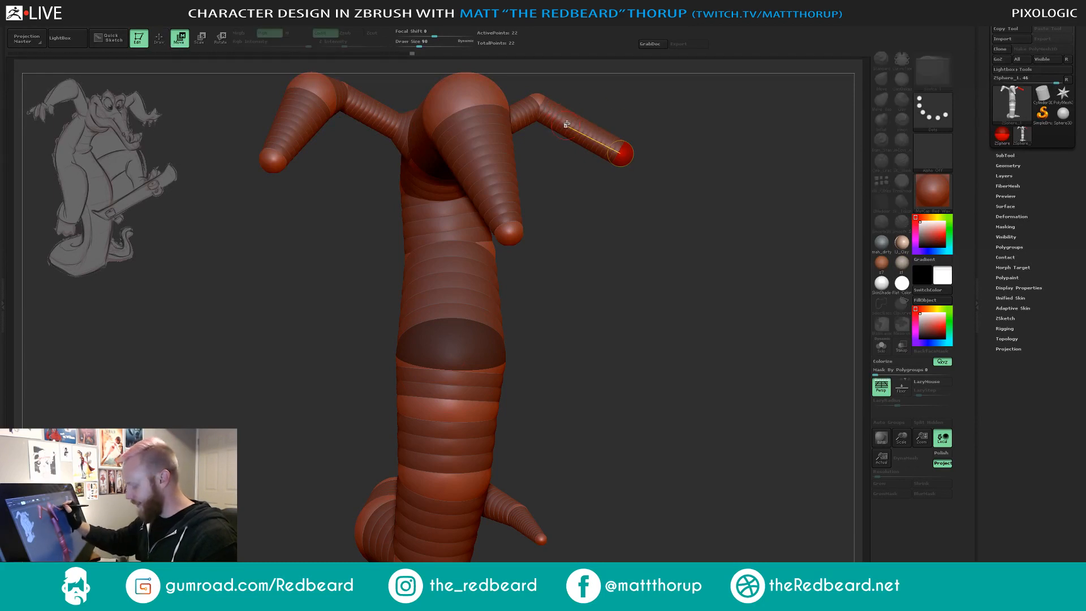
{"action": "key", "text": "q"}
{"action": "left_click", "coordinate": [565, 128]}
{"action": "key", "text": "e"}
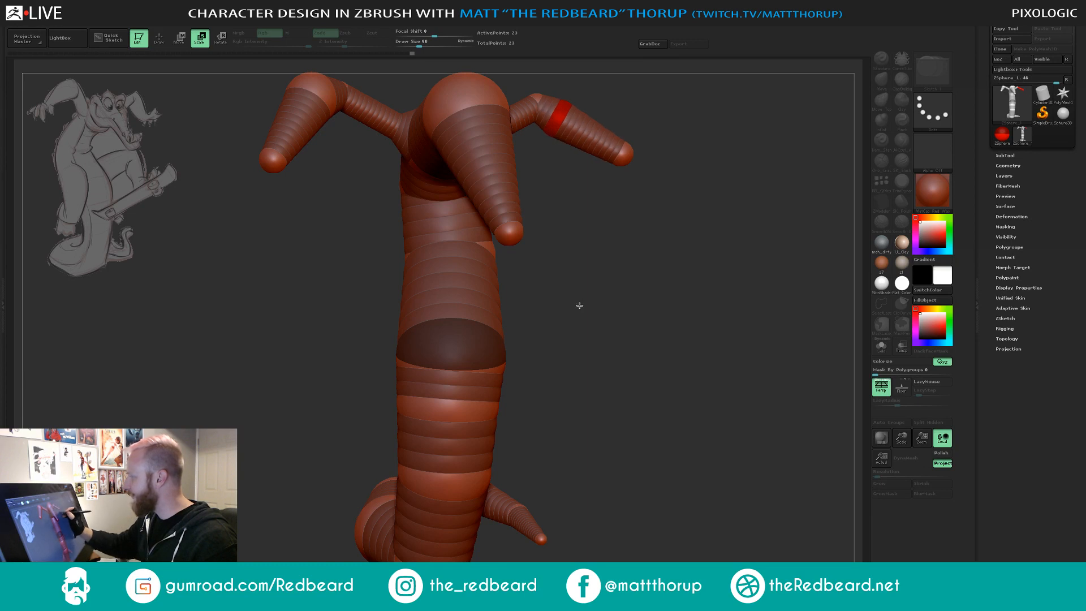
{"action": "key", "text": "w"}
{"action": "left_click_drag", "start_coordinate": [561, 113], "coordinate": [566, 104]}
{"action": "key", "text": "e"}
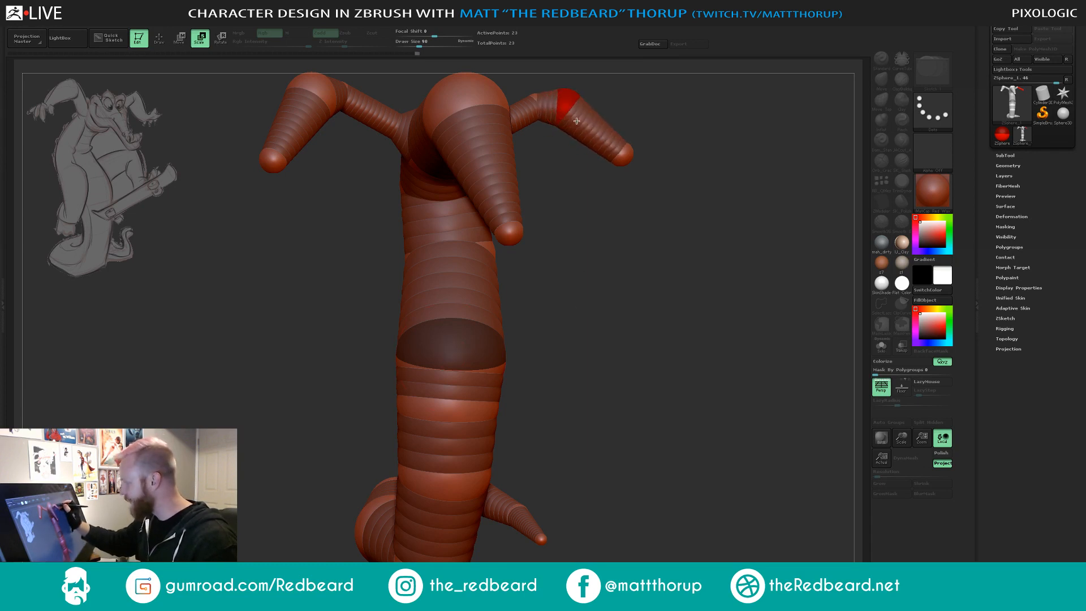
Fine-tune the elbow ZSpheres of both arms from above, and compare the overall pose with the sketch from the front.
{"action": "left_click_drag", "start_coordinate": [654, 269], "coordinate": [542, 405]}
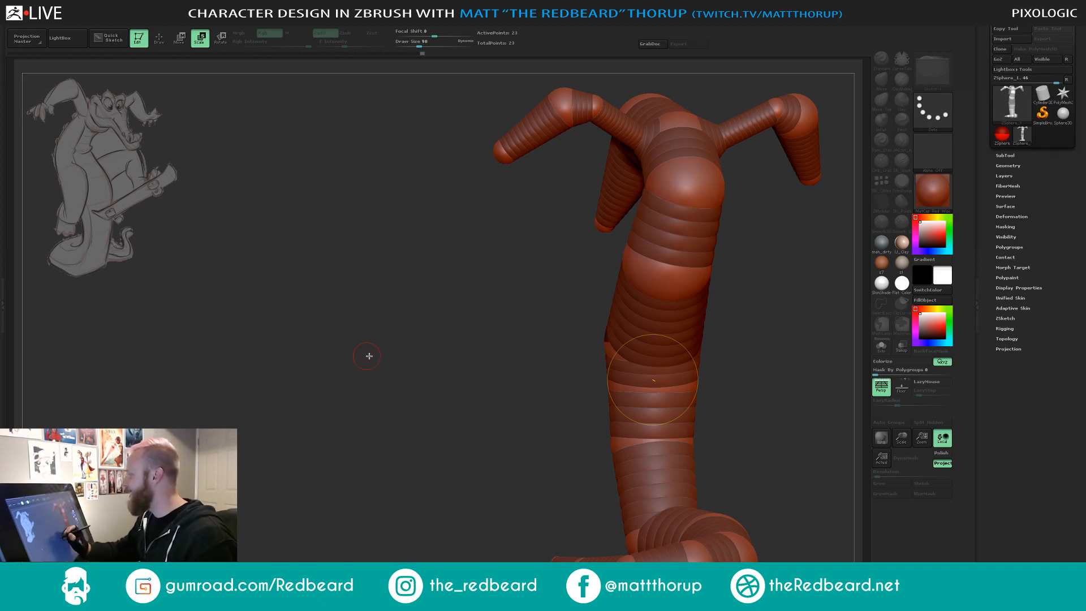
{"action": "left_click_drag", "start_coordinate": [368, 356], "coordinate": [668, 306]}
{"action": "left_click_drag", "start_coordinate": [650, 243], "coordinate": [650, 300]}
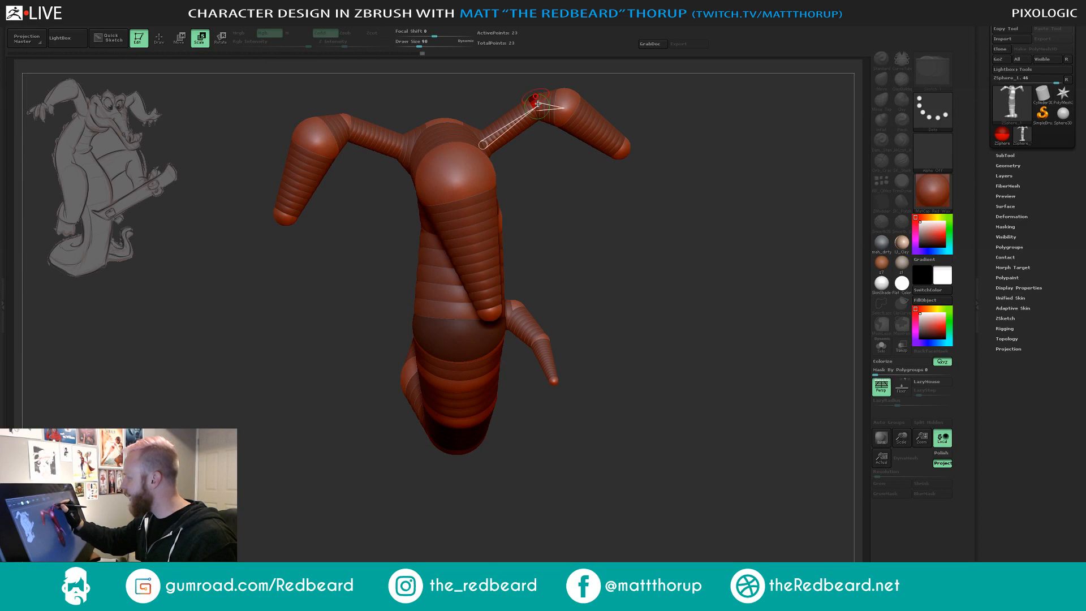
{"action": "key", "text": "w"}
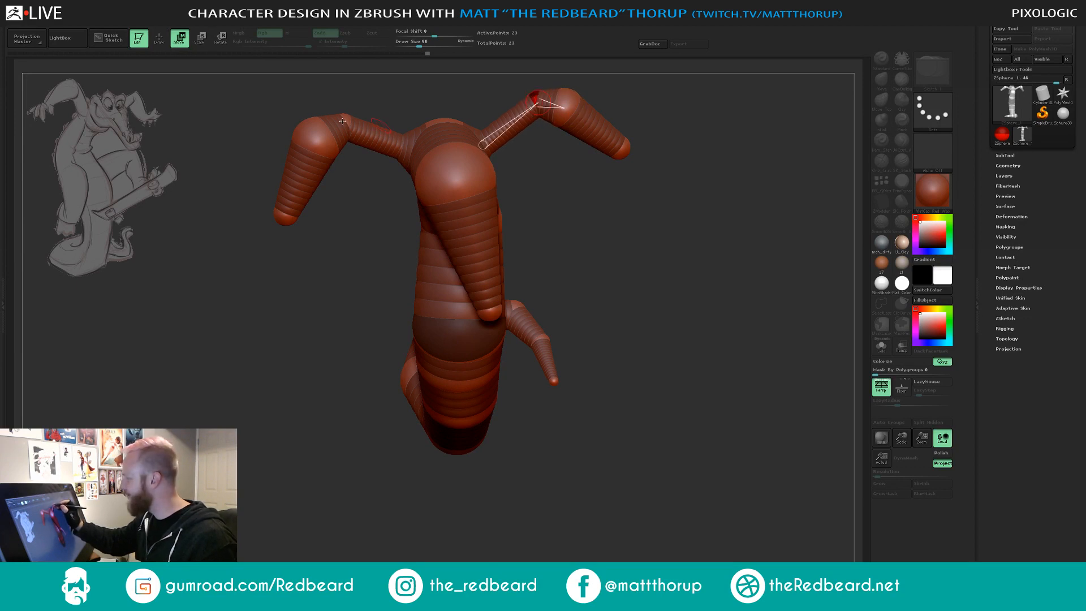
{"action": "left_click_drag", "start_coordinate": [348, 210], "coordinate": [341, 301]}
{"action": "left_click_drag", "start_coordinate": [344, 129], "coordinate": [341, 127]}
{"action": "left_click_drag", "start_coordinate": [347, 279], "coordinate": [342, 220]}
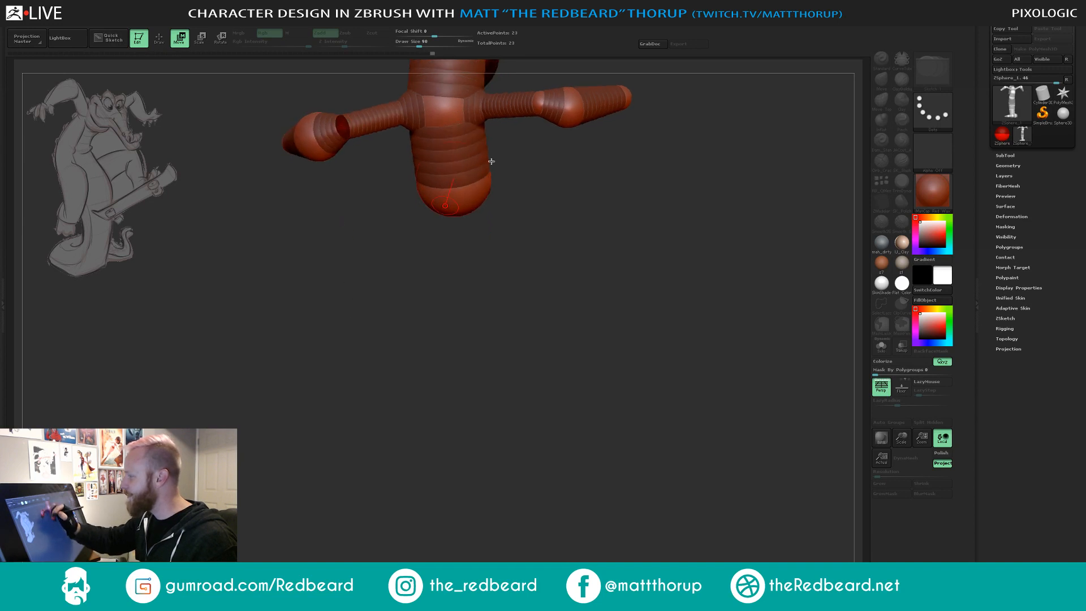
{"action": "left_click_drag", "start_coordinate": [536, 103], "coordinate": [537, 109]}
{"action": "left_click_drag", "start_coordinate": [580, 234], "coordinate": [579, 144]}
{"action": "left_click_drag", "start_coordinate": [665, 363], "coordinate": [703, 439]}
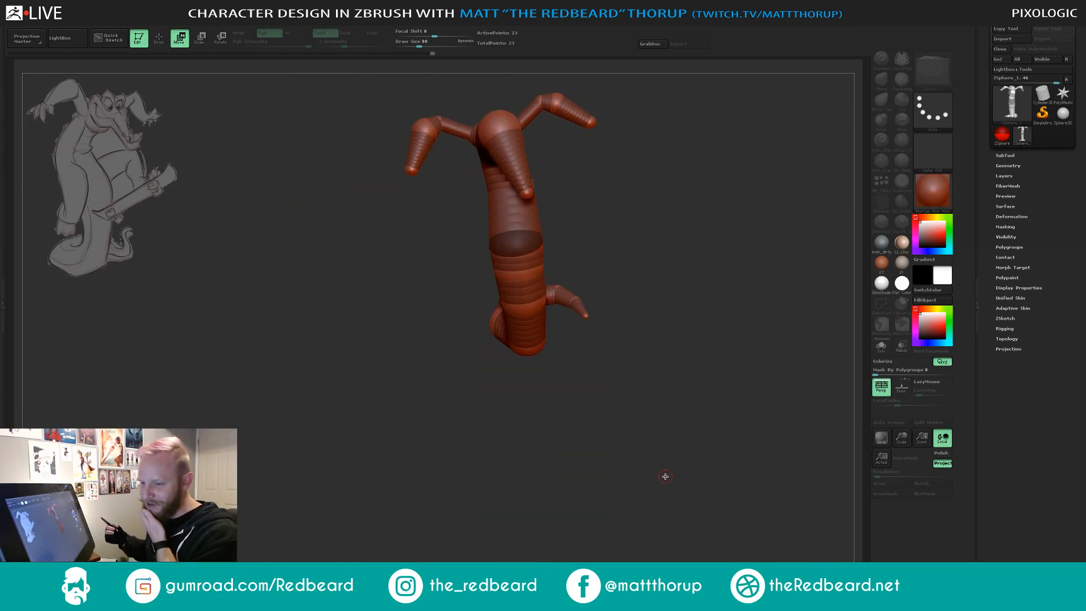
{"action": "left_click_drag", "start_coordinate": [665, 476], "coordinate": [650, 414]}
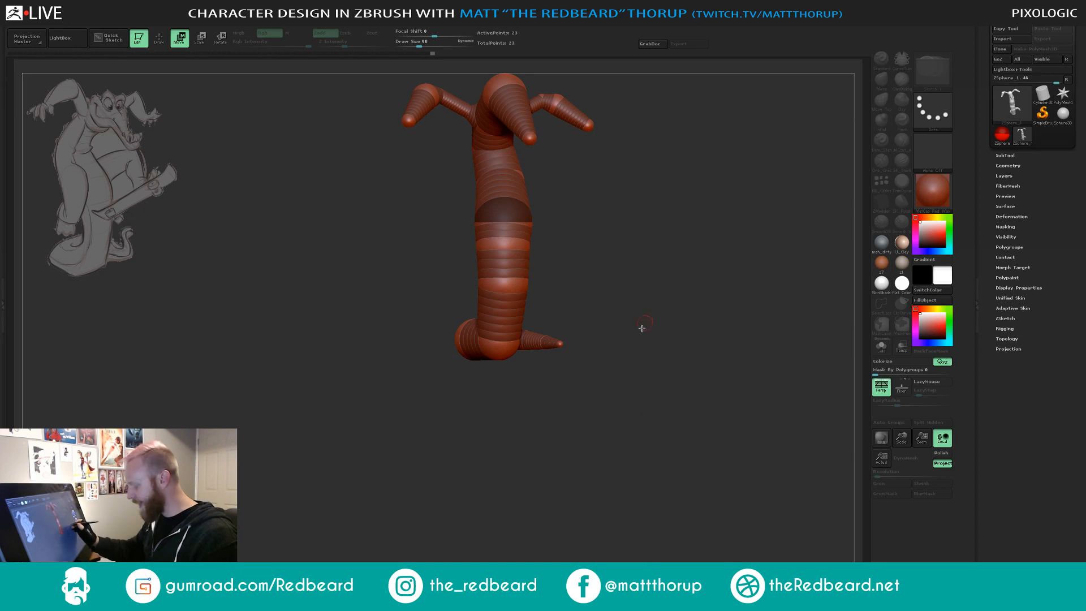
Add a large ball-shaped ZSphere to the end of each forearm as a hand.
{"action": "key", "text": "q"}
{"action": "mouse_move", "coordinate": [622, 165]}
{"action": "left_mouse_down", "text": "alt"}
{"action": "mouse_move", "coordinate": [686, 174]}
{"action": "mouse_move", "coordinate": [671, 265]}
{"action": "left_mouse_up", "text": "alt"}
{"action": "left_click_drag", "start_coordinate": [443, 228], "coordinate": [457, 275], "text": "alt"}
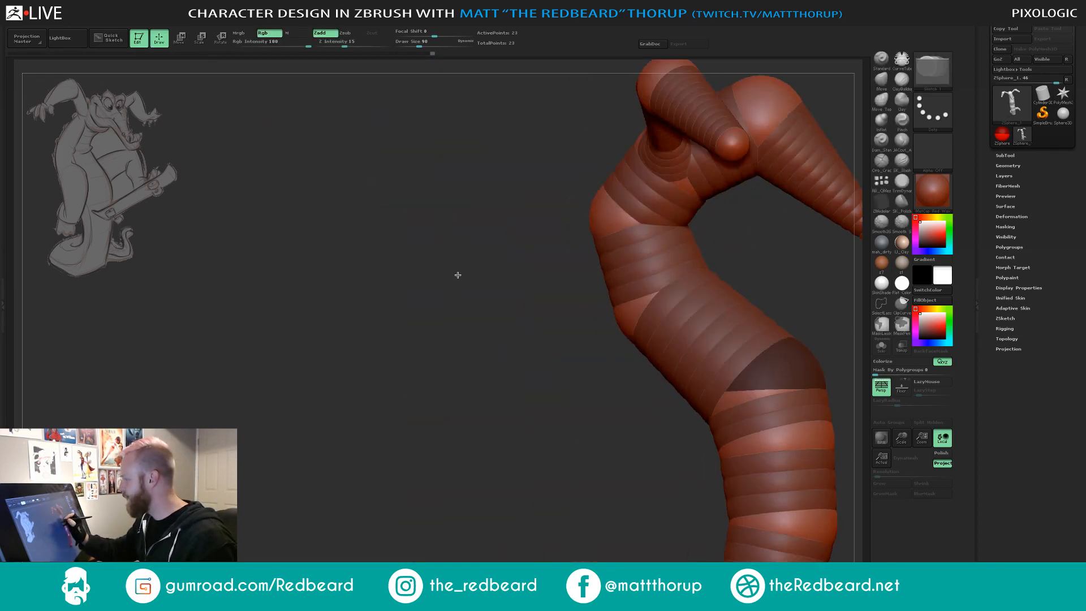
{"action": "left_click_drag", "start_coordinate": [416, 310], "coordinate": [383, 250]}
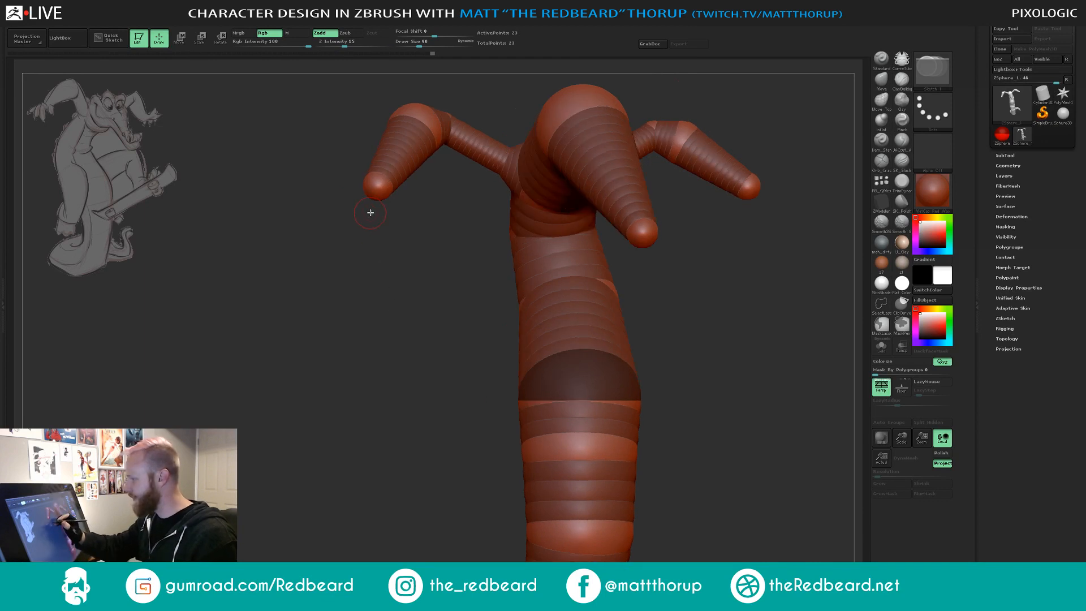
{"action": "left_click_drag", "start_coordinate": [370, 191], "coordinate": [390, 212]}
{"action": "left_click_drag", "start_coordinate": [759, 194], "coordinate": [768, 217]}
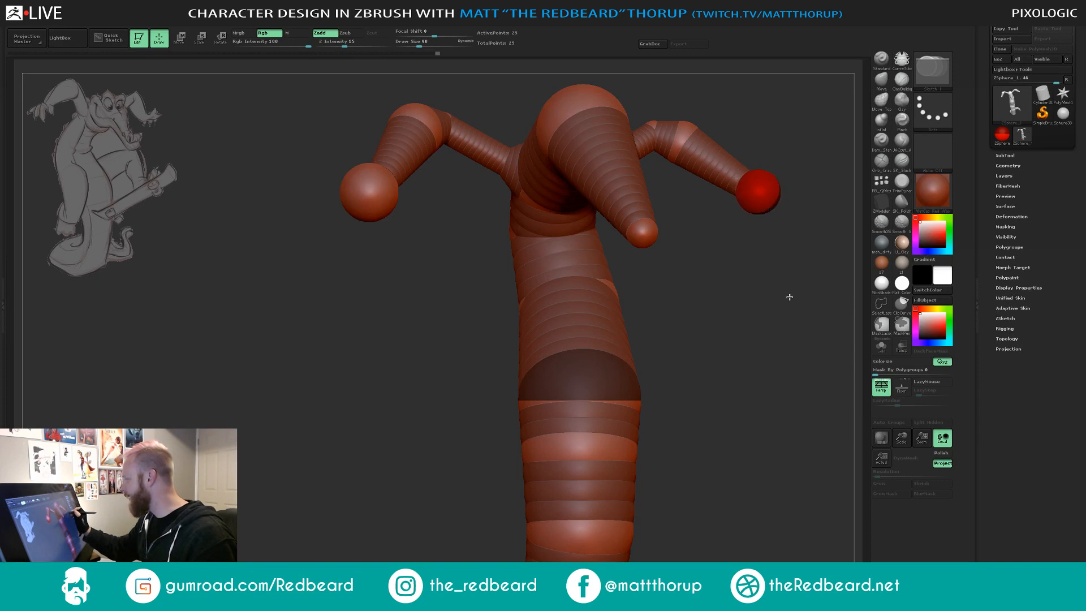
Shift both hand ZSpheres slightly outward from the wrists, and check the arms from the side and front.
{"action": "left_click_drag", "start_coordinate": [787, 296], "coordinate": [771, 370]}
{"action": "key", "text": "w"}
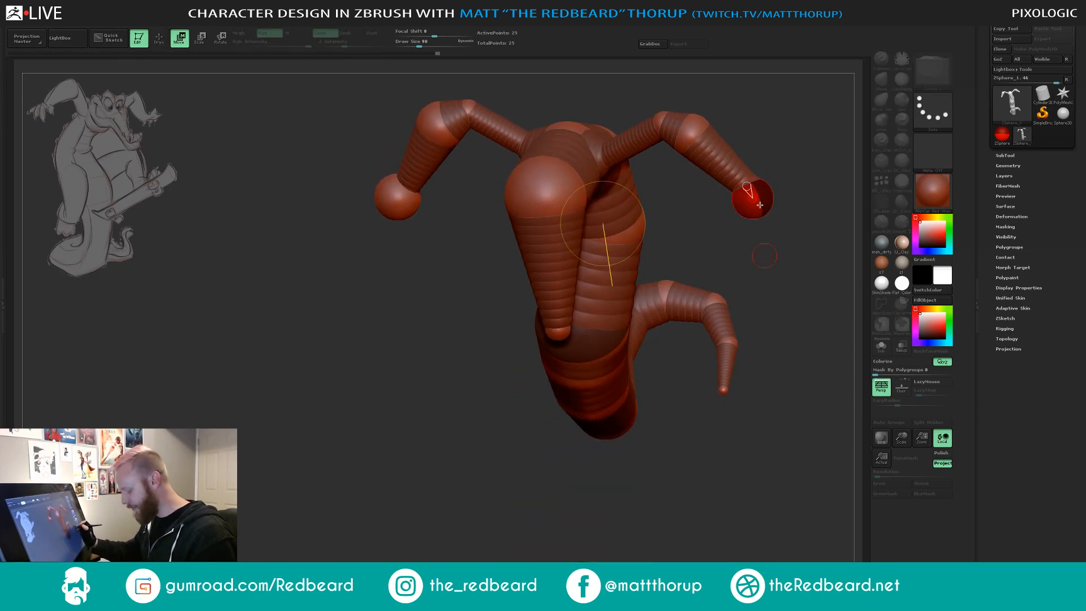
{"action": "left_click_drag", "start_coordinate": [758, 202], "coordinate": [760, 203]}
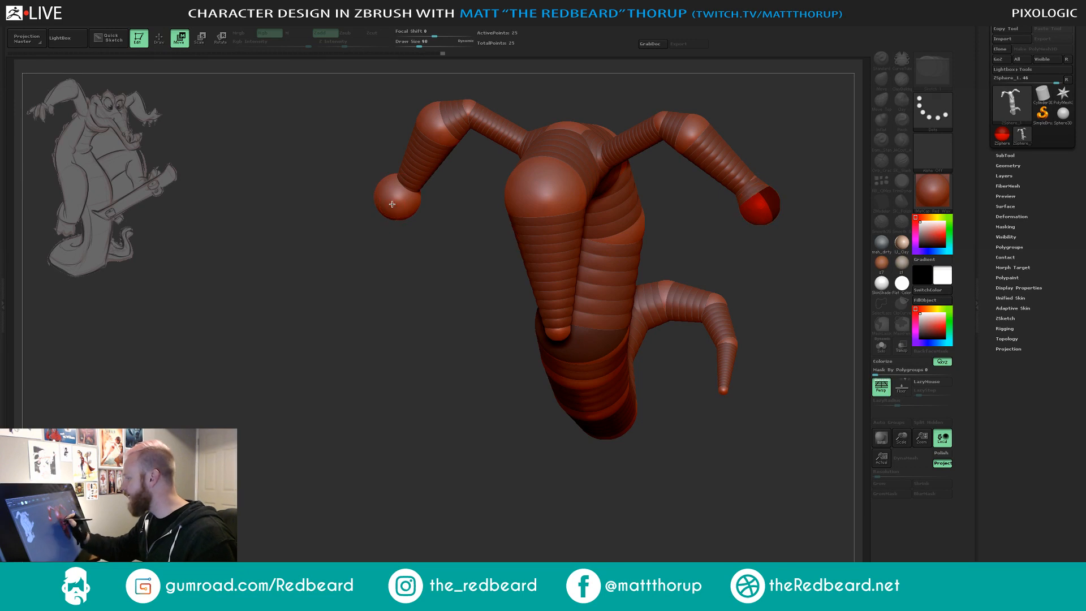
{"action": "left_click_drag", "start_coordinate": [389, 205], "coordinate": [388, 213]}
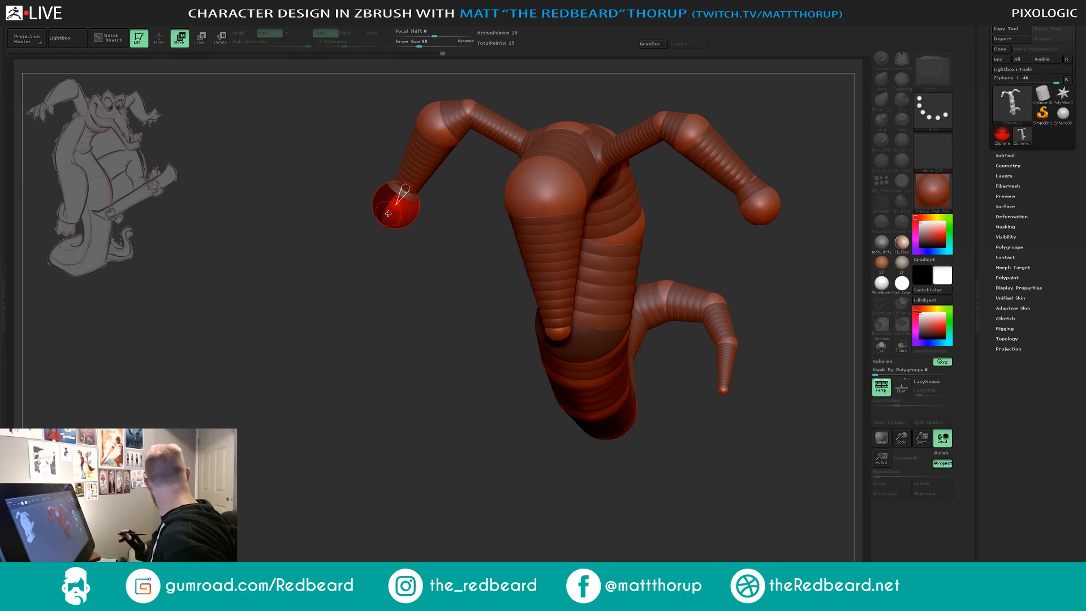
{"action": "left_click_drag", "start_coordinate": [413, 362], "coordinate": [751, 381]}
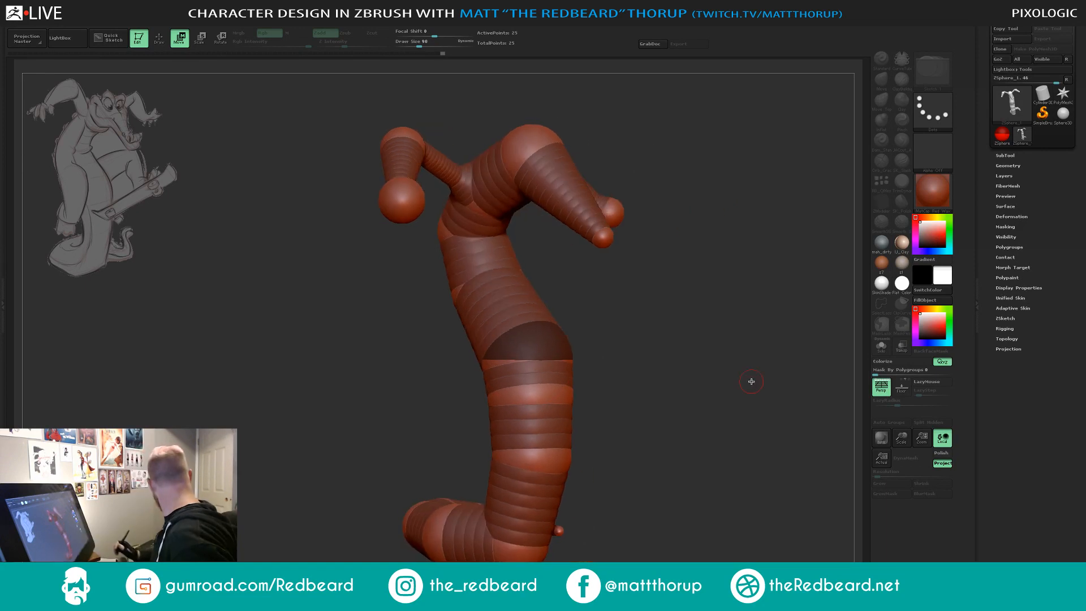
{"action": "left_click_drag", "start_coordinate": [654, 281], "coordinate": [637, 354]}
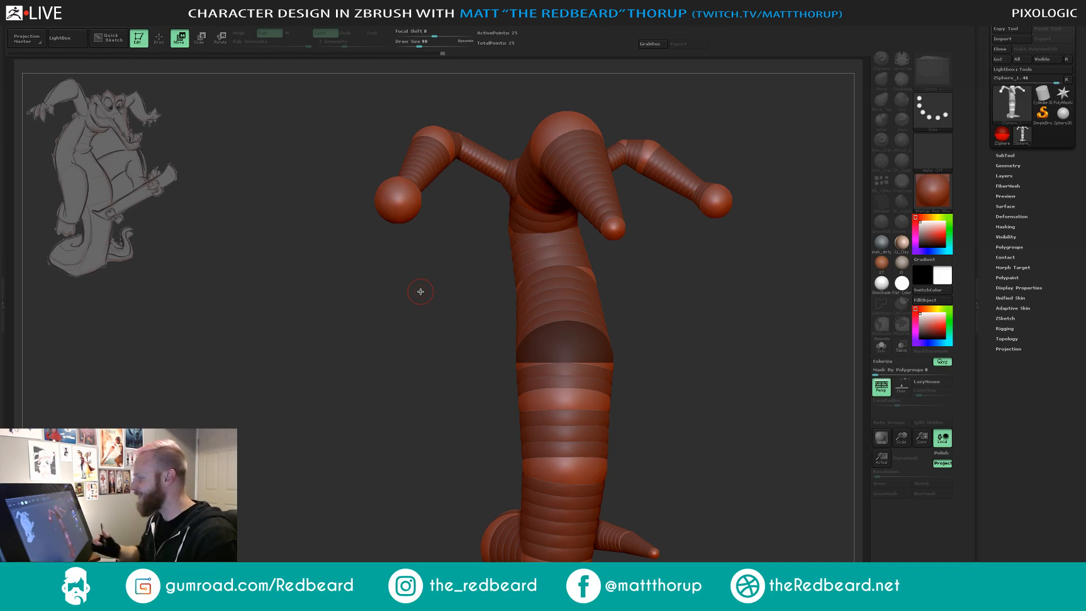
Add a ZSphere to one side of the pelvis as a hip and position it against the torso.
{"action": "left_click_drag", "start_coordinate": [696, 283], "coordinate": [630, 344]}
{"action": "key", "text": "q"}
{"action": "mouse_move", "coordinate": [724, 333]}
{"action": "left_mouse_down"}
{"action": "mouse_move", "coordinate": [679, 317]}
{"action": "mouse_move", "coordinate": [431, 341]}
{"action": "left_mouse_up"}
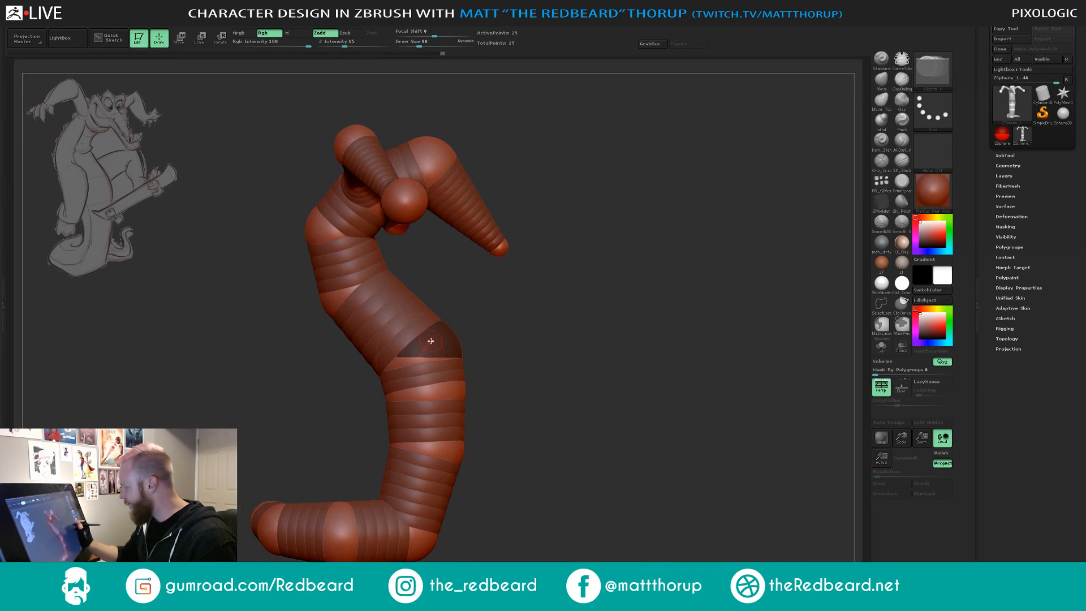
{"action": "left_click", "coordinate": [442, 350]}
{"action": "mouse_move", "coordinate": [594, 362]}
{"action": "left_mouse_down"}
{"action": "mouse_move", "coordinate": [577, 375]}
{"action": "mouse_move", "coordinate": [611, 339]}
{"action": "mouse_move", "coordinate": [543, 357]}
{"action": "left_mouse_up"}
{"action": "key", "text": "w"}
{"action": "left_click_drag", "start_coordinate": [531, 312], "coordinate": [493, 317]}
{"action": "left_click_drag", "start_coordinate": [433, 338], "coordinate": [413, 352]}
{"action": "left_click_drag", "start_coordinate": [605, 337], "coordinate": [637, 332]}
{"action": "left_click_drag", "start_coordinate": [433, 356], "coordinate": [436, 358]}
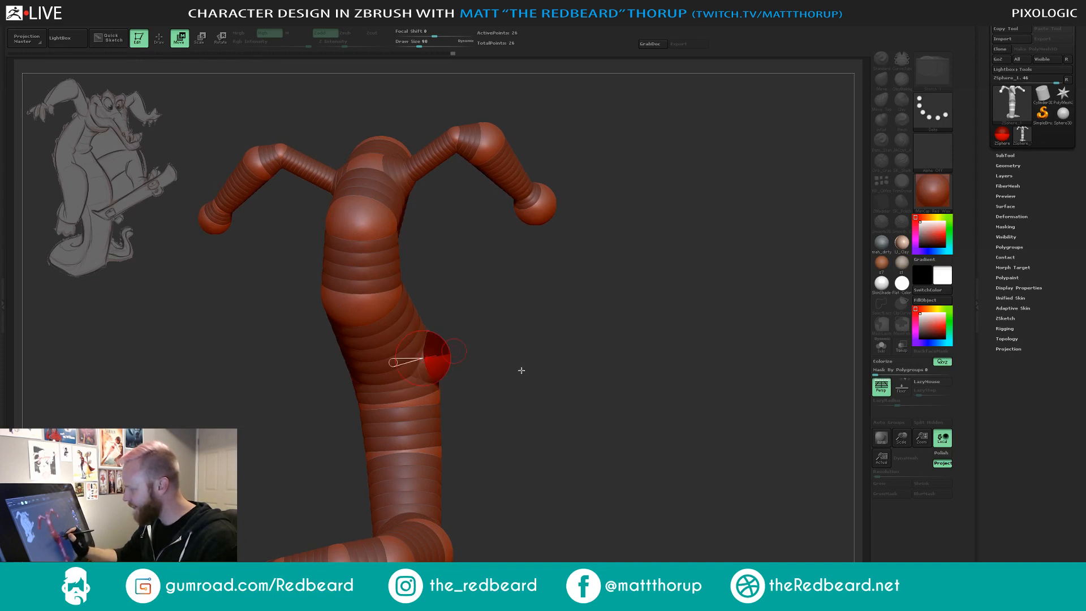
Add a matching hip ZSphere to the opposite side of the pelvis, pull it in toward the body and scale it down.
{"action": "mouse_move", "coordinate": [521, 368]}
{"action": "left_mouse_down"}
{"action": "mouse_move", "coordinate": [497, 368]}
{"action": "mouse_move", "coordinate": [581, 336]}
{"action": "mouse_move", "coordinate": [465, 360]}
{"action": "mouse_move", "coordinate": [489, 393]}
{"action": "left_mouse_up"}
{"action": "key", "text": "q"}
{"action": "left_click_drag", "start_coordinate": [635, 388], "coordinate": [642, 388]}
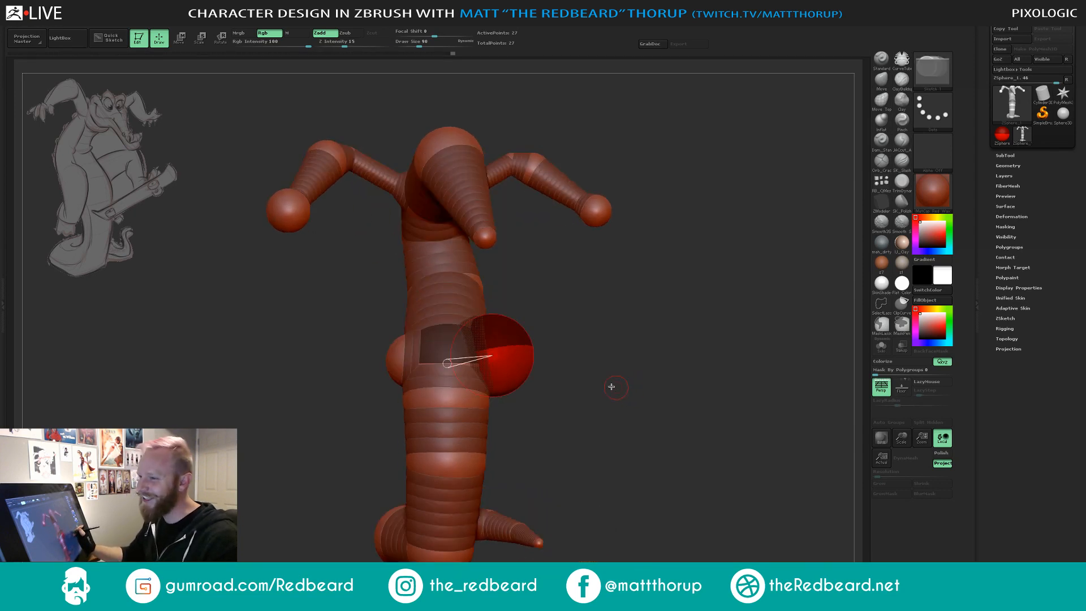
{"action": "key", "text": "w"}
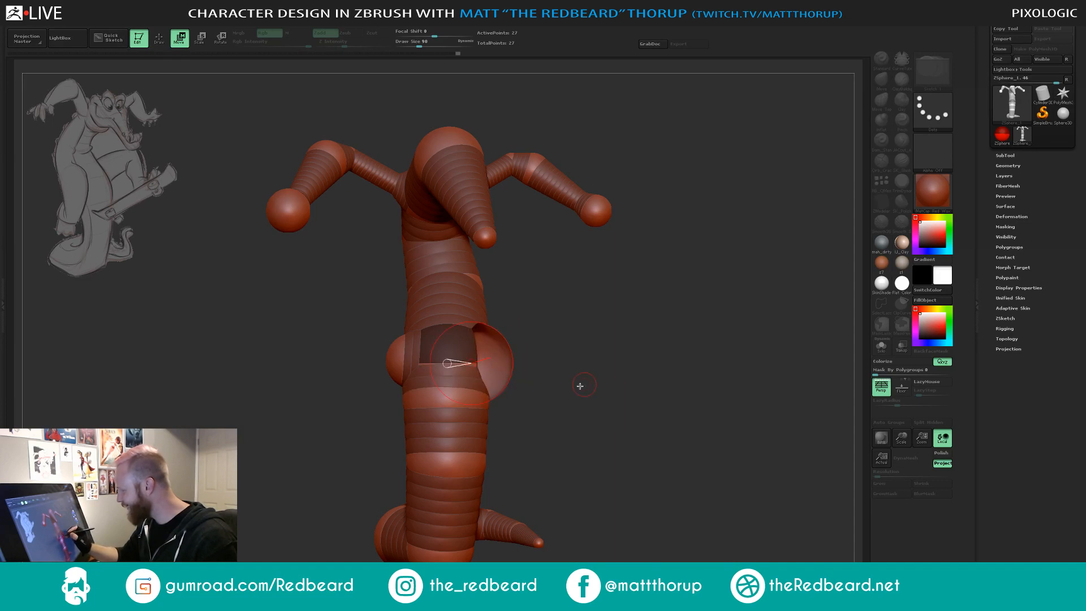
{"action": "left_click_drag", "start_coordinate": [579, 383], "coordinate": [543, 392]}
{"action": "key", "text": "e"}
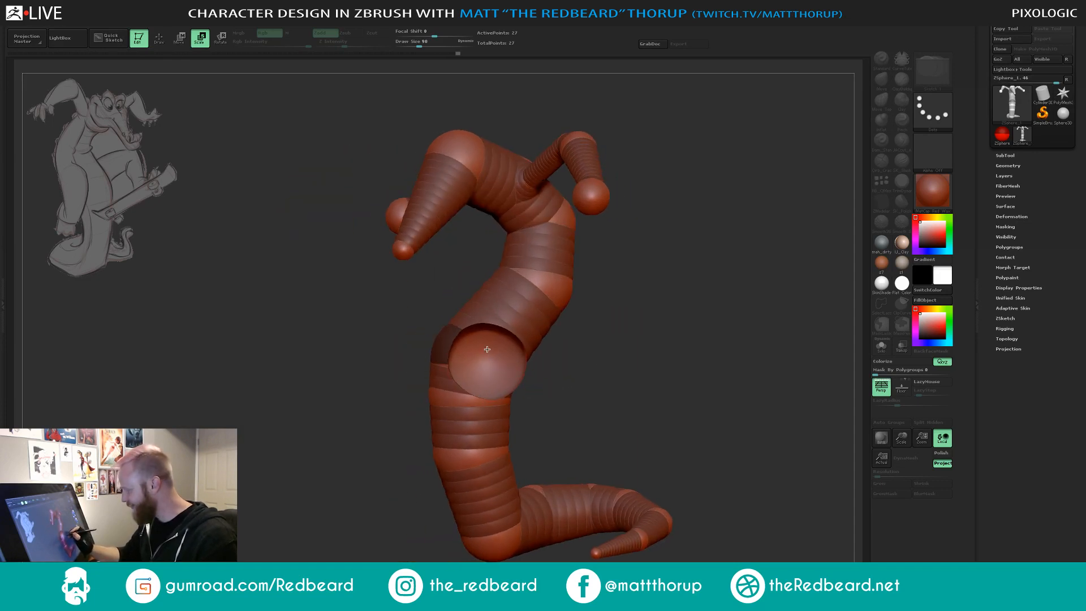
{"action": "left_click_drag", "start_coordinate": [487, 349], "coordinate": [474, 319]}
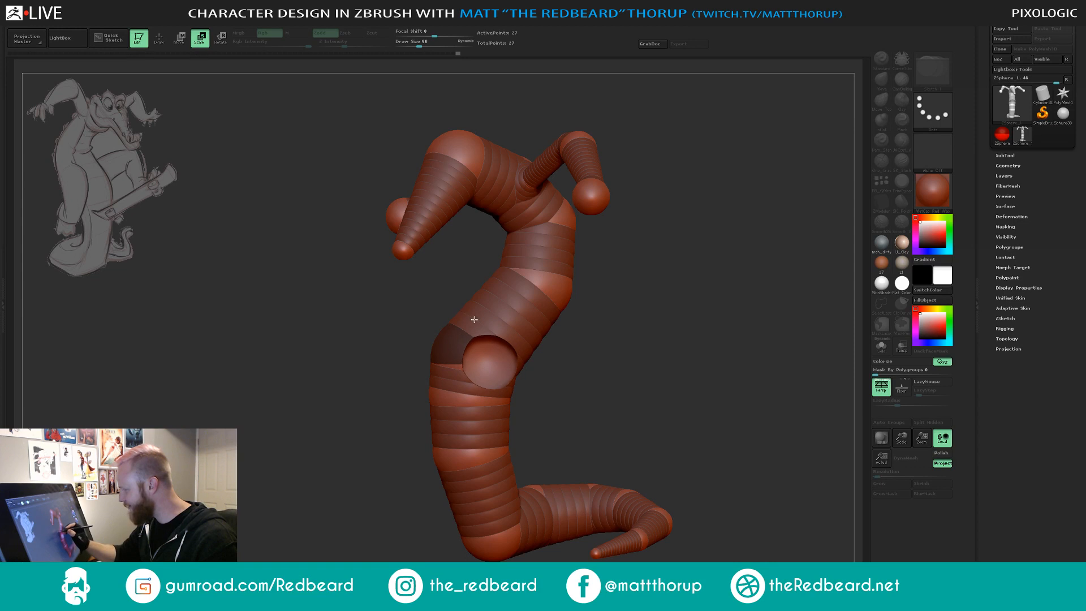
{"action": "mouse_move", "coordinate": [575, 364]}
{"action": "left_mouse_down"}
{"action": "mouse_move", "coordinate": [676, 385]}
{"action": "mouse_move", "coordinate": [577, 375]}
{"action": "left_mouse_up"}
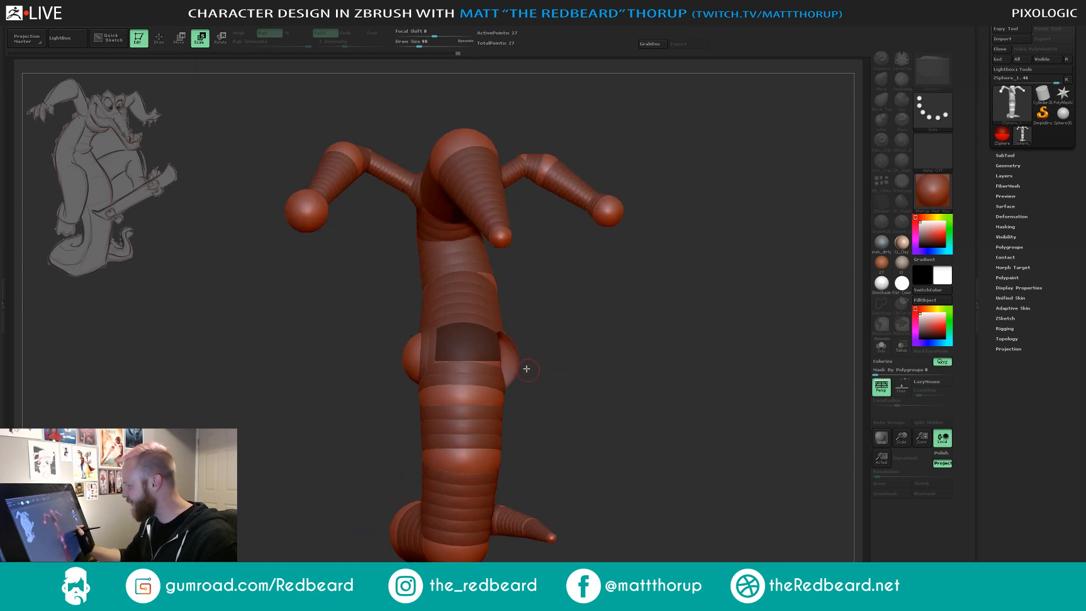
Move the hip ZSpheres outward and enlarge them so they bulge evenly from both sides of the pelvis.
{"action": "key", "text": "w"}
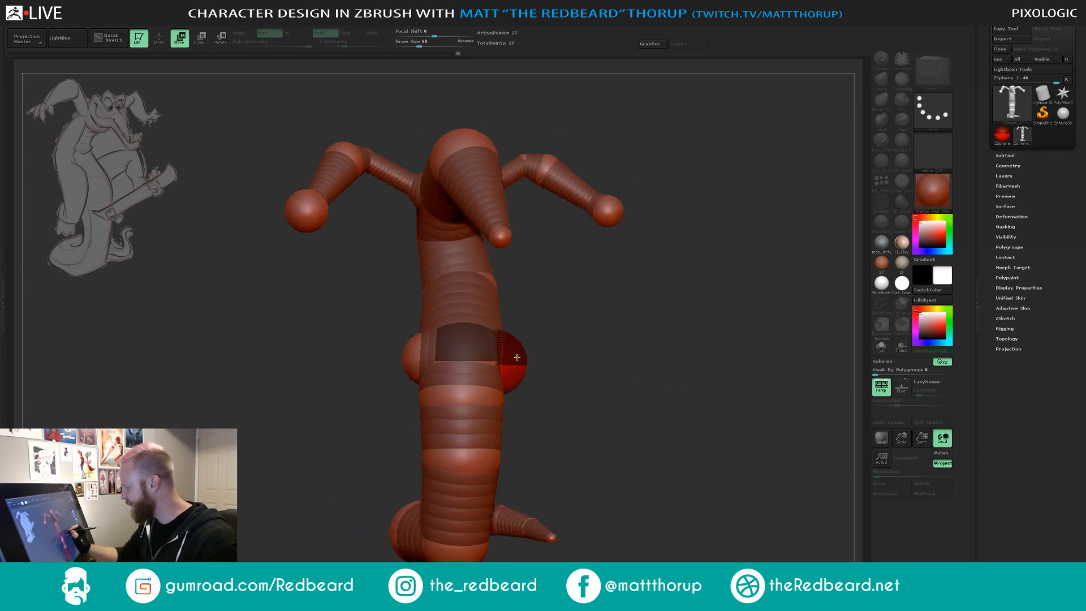
{"action": "left_click_drag", "start_coordinate": [592, 368], "coordinate": [528, 439]}
{"action": "key", "text": "e"}
{"action": "mouse_move", "coordinate": [625, 356]}
{"action": "left_mouse_down"}
{"action": "mouse_move", "coordinate": [610, 364]}
{"action": "mouse_move", "coordinate": [695, 375]}
{"action": "mouse_move", "coordinate": [625, 381]}
{"action": "mouse_move", "coordinate": [676, 378]}
{"action": "mouse_move", "coordinate": [640, 368]}
{"action": "left_mouse_up"}
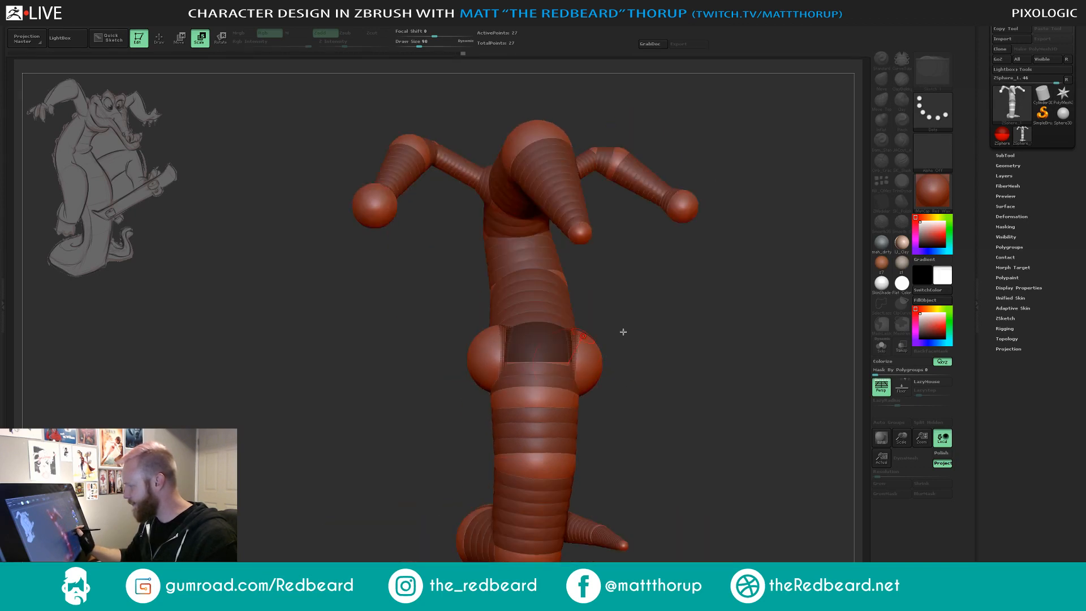
{"action": "left_click_drag", "start_coordinate": [692, 399], "coordinate": [705, 397]}
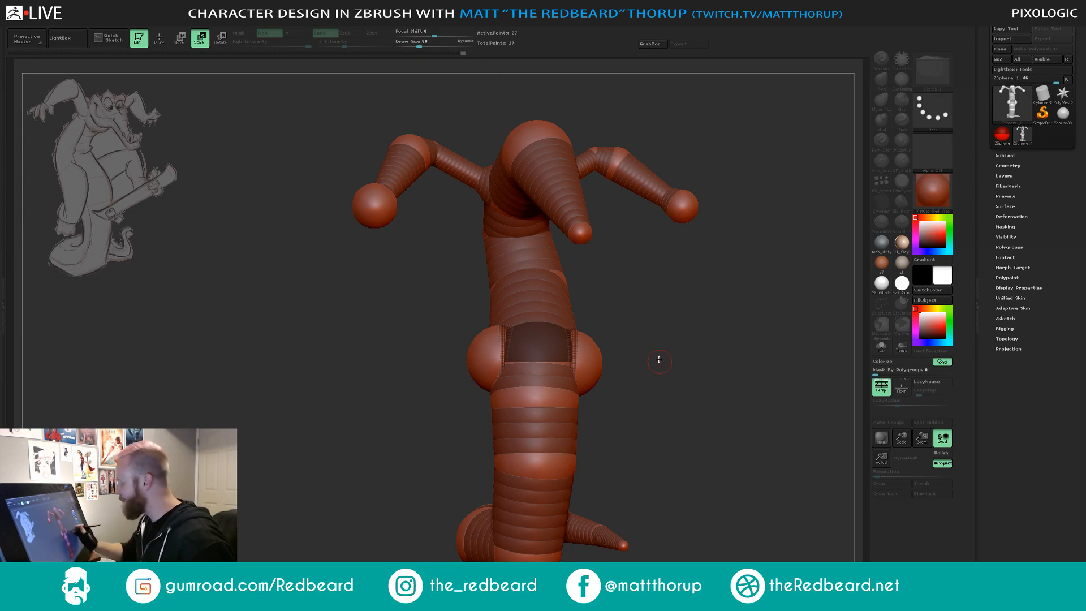
Draw a thigh ZSphere out of one hip, angled forward and down, and check its direction from behind and the side.
{"action": "left_click_drag", "start_coordinate": [659, 360], "coordinate": [613, 369]}
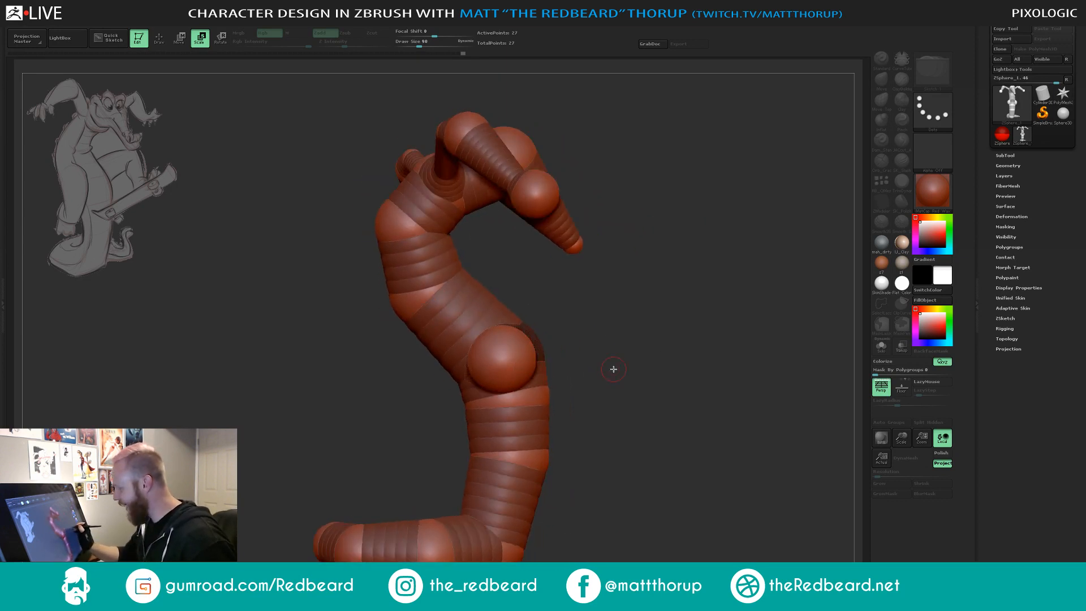
{"action": "key", "text": "q"}
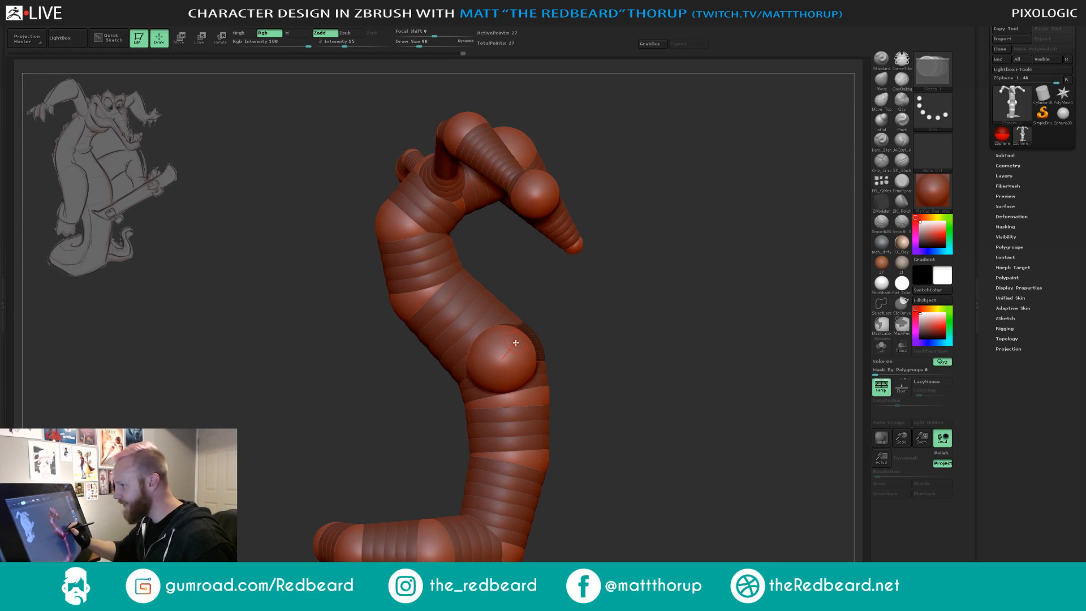
{"action": "mouse_move", "coordinate": [522, 349]}
{"action": "left_mouse_down"}
{"action": "mouse_move", "coordinate": [534, 373]}
{"action": "mouse_move", "coordinate": [562, 376]}
{"action": "mouse_move", "coordinate": [590, 408]}
{"action": "left_mouse_up"}
{"action": "key", "text": "w"}
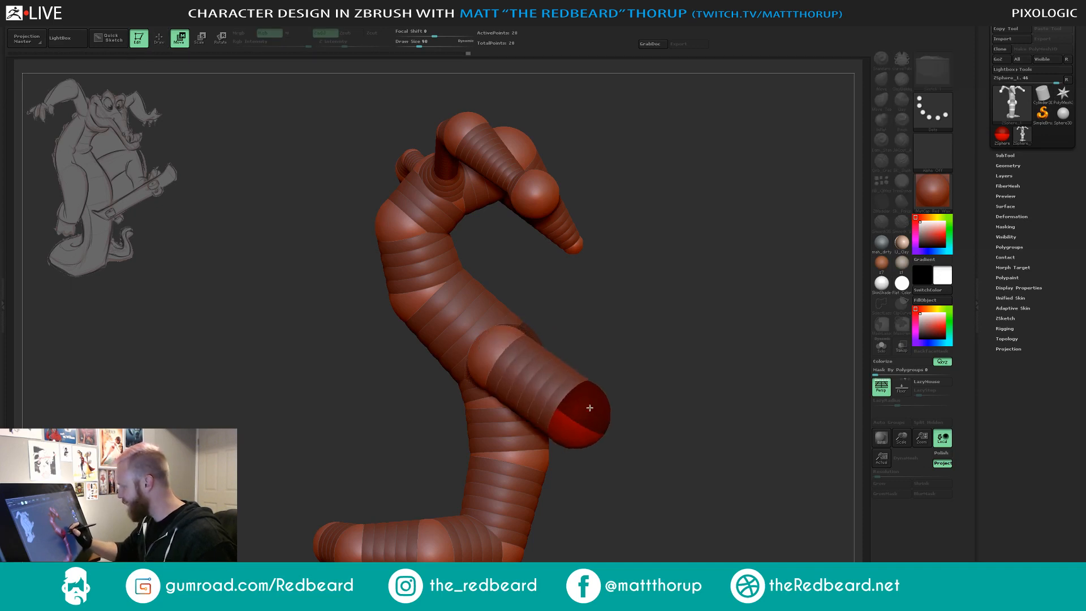
{"action": "left_click_drag", "start_coordinate": [699, 369], "coordinate": [681, 439]}
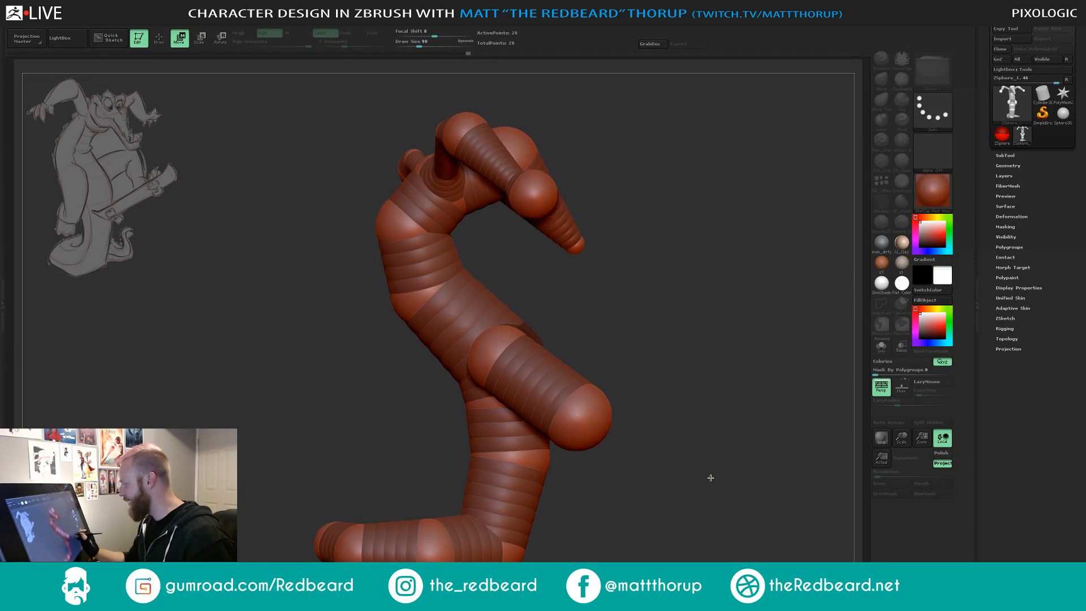
{"action": "mouse_move", "coordinate": [710, 473]}
{"action": "left_mouse_down"}
{"action": "mouse_move", "coordinate": [669, 482]}
{"action": "mouse_move", "coordinate": [701, 455]}
{"action": "mouse_move", "coordinate": [761, 456]}
{"action": "mouse_move", "coordinate": [682, 482]}
{"action": "mouse_move", "coordinate": [719, 482]}
{"action": "left_mouse_up"}
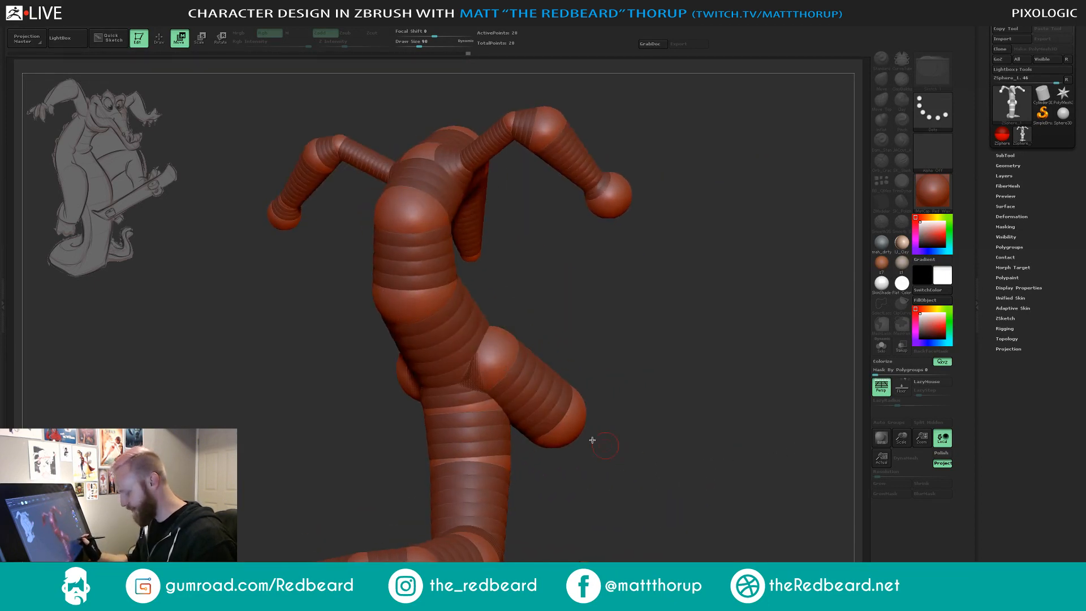
{"action": "left_click_drag", "start_coordinate": [618, 487], "coordinate": [614, 488]}
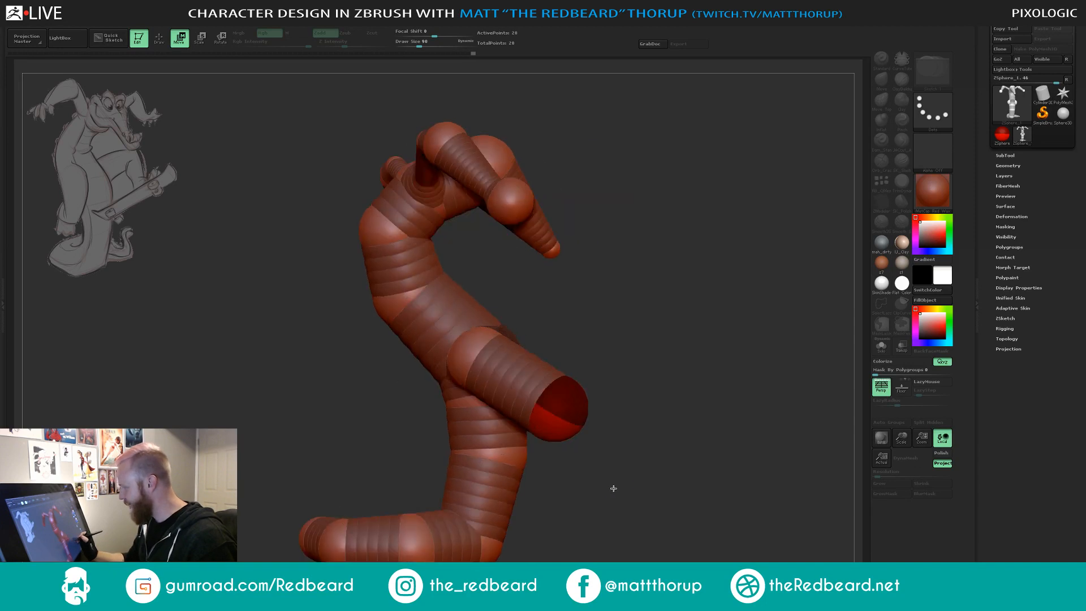
Scale down the ZSphere at the end of the thigh so the leg tapers toward the knee.
{"action": "left_click_drag", "start_coordinate": [677, 474], "coordinate": [641, 479]}
{"action": "left_click_drag", "start_coordinate": [517, 514], "coordinate": [522, 513]}
{"action": "key", "text": "e"}
{"action": "left_click_drag", "start_coordinate": [536, 405], "coordinate": [513, 317]}
{"action": "left_click_drag", "start_coordinate": [390, 502], "coordinate": [458, 492]}
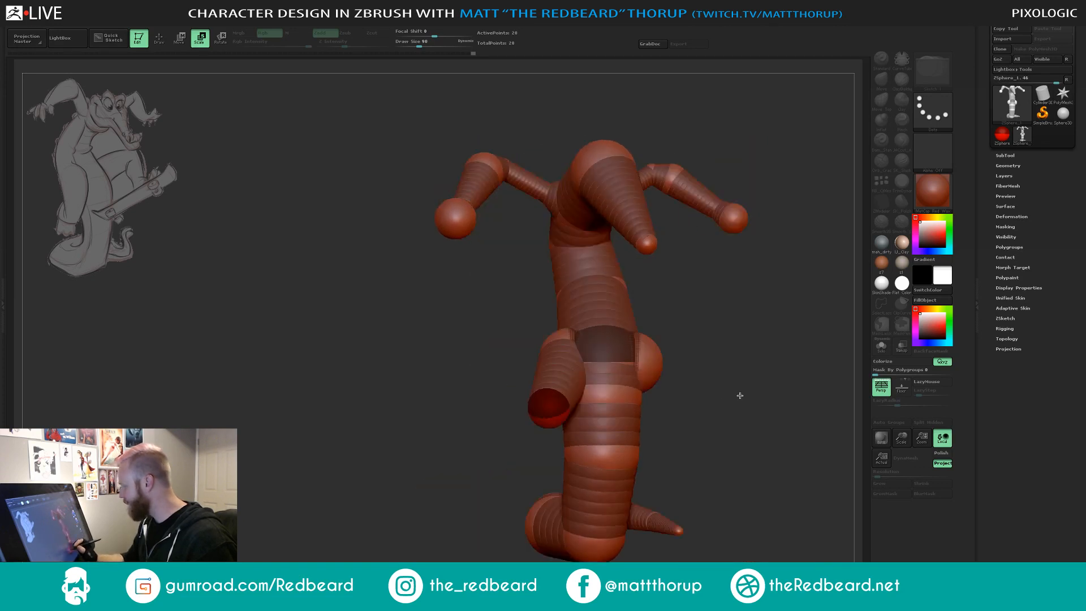
Add a second thigh ZSphere to the other hip and raise it so the knee lifts forward and outward.
{"action": "mouse_move", "coordinate": [741, 396]}
{"action": "left_mouse_down"}
{"action": "mouse_move", "coordinate": [685, 354]}
{"action": "mouse_move", "coordinate": [686, 367]}
{"action": "left_mouse_up"}
{"action": "key", "text": "q"}
{"action": "left_click_drag", "start_coordinate": [766, 380], "coordinate": [797, 377]}
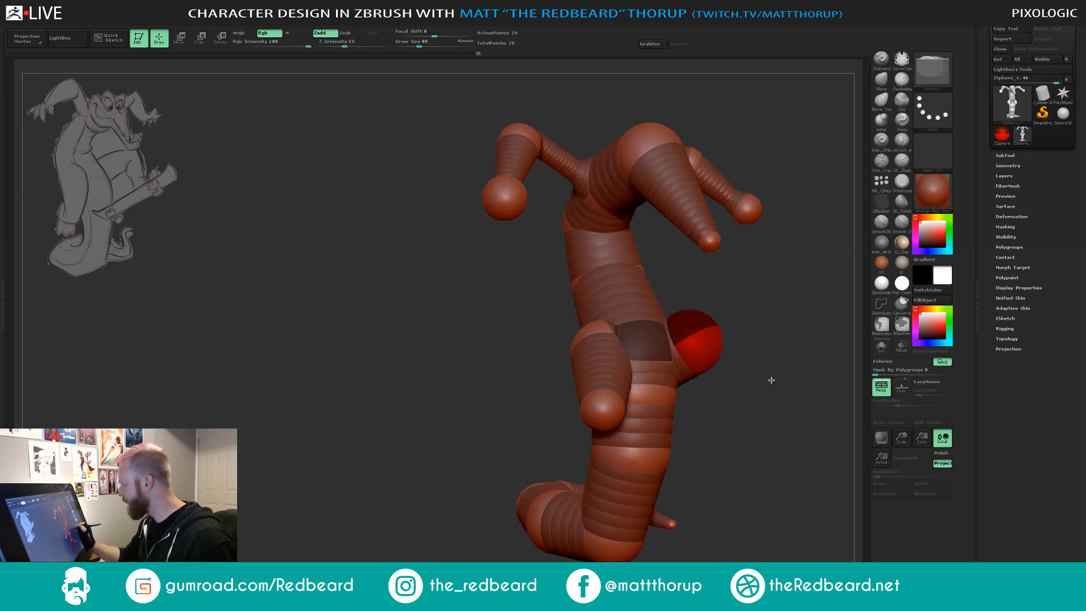
{"action": "key", "text": "w"}
{"action": "mouse_move", "coordinate": [711, 326]}
{"action": "left_mouse_down"}
{"action": "mouse_move", "coordinate": [750, 304]}
{"action": "mouse_move", "coordinate": [734, 261]}
{"action": "left_mouse_up"}
{"action": "key", "text": "e"}
{"action": "left_click_drag", "start_coordinate": [759, 382], "coordinate": [637, 370]}
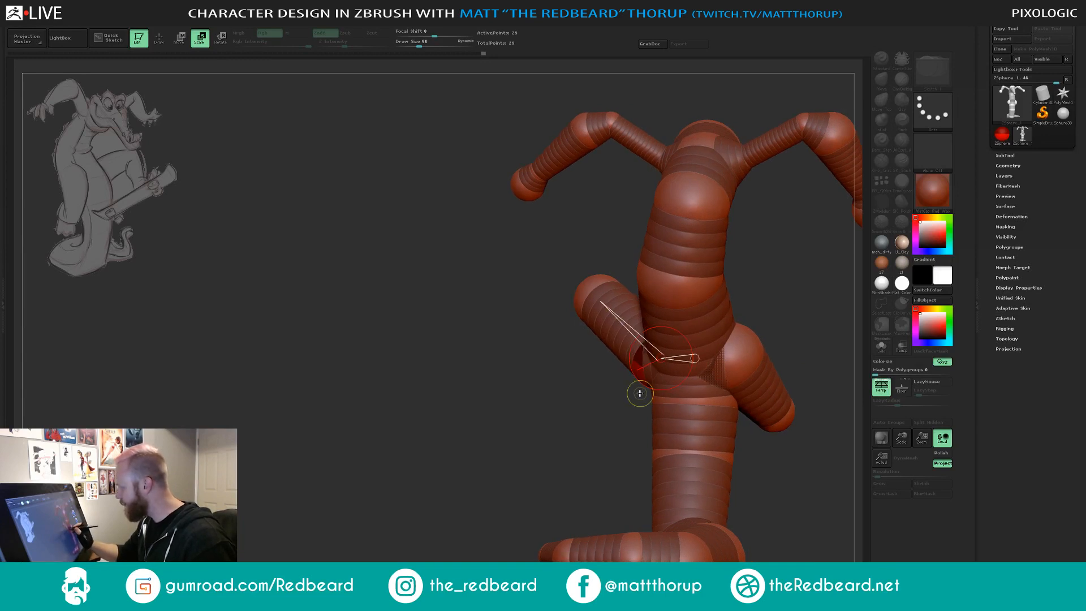
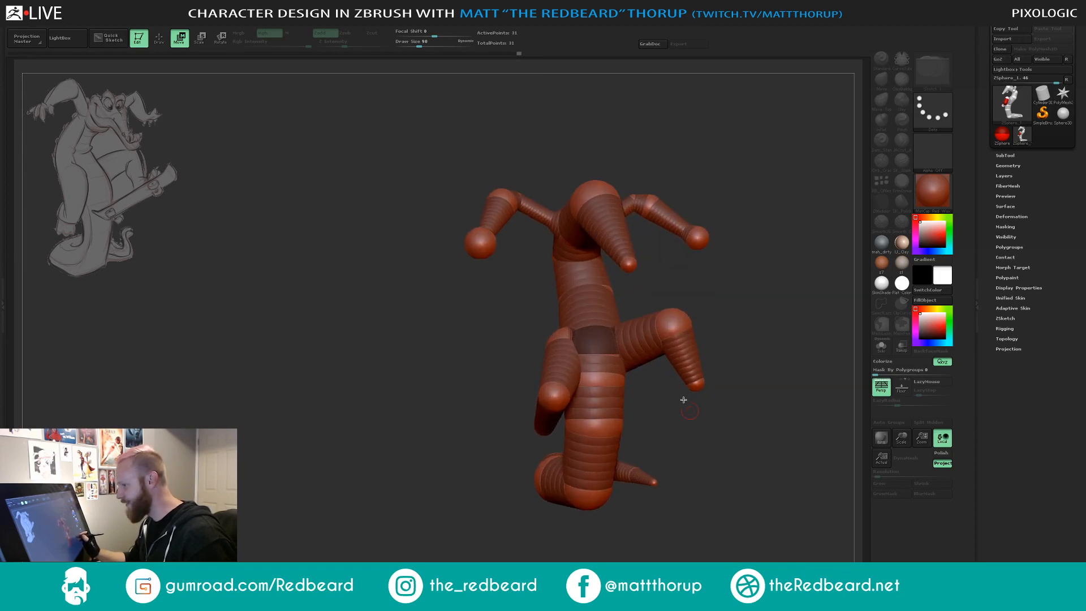
Compare the legs and arms with the sketch, and nudge one upper arm slightly near the shoulder from behind.
{"action": "left_click", "coordinate": [635, 340]}
{"action": "left_click_drag", "start_coordinate": [690, 434], "coordinate": [748, 279]}
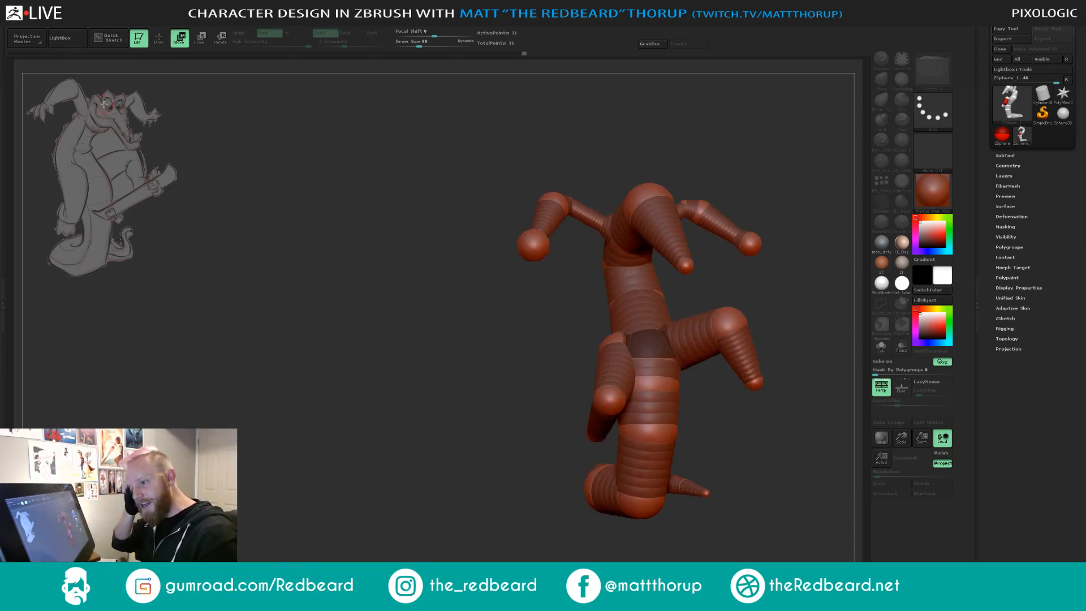
{"action": "mouse_move", "coordinate": [729, 136]}
{"action": "left_mouse_down"}
{"action": "mouse_move", "coordinate": [797, 156]}
{"action": "mouse_move", "coordinate": [745, 189]}
{"action": "mouse_move", "coordinate": [650, 209]}
{"action": "mouse_move", "coordinate": [708, 213]}
{"action": "left_mouse_up"}
{"action": "left_click_drag", "start_coordinate": [759, 266], "coordinate": [807, 279]}
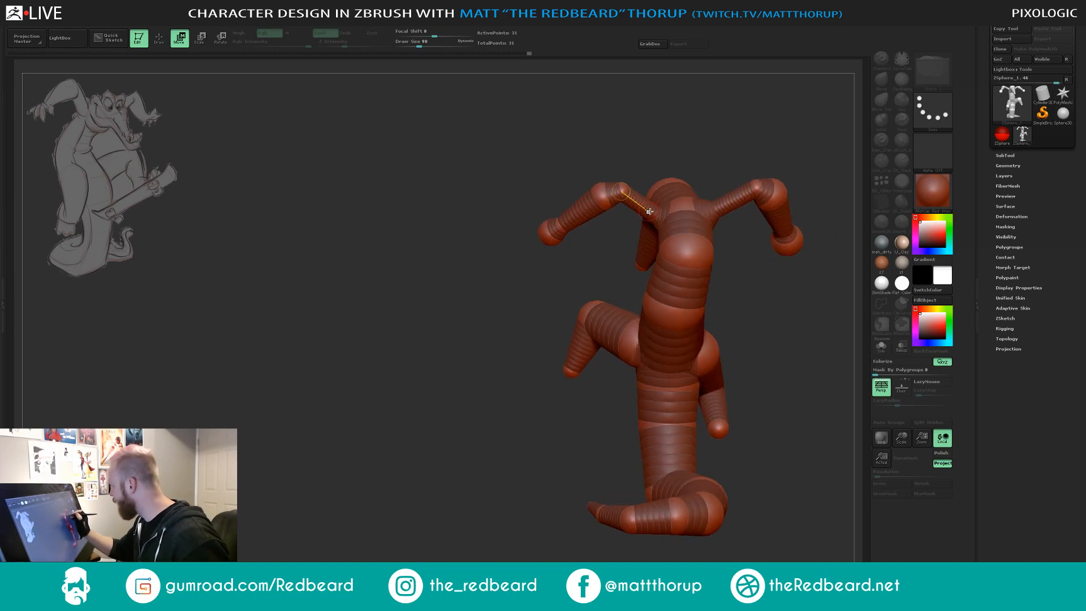
{"action": "left_click_drag", "start_coordinate": [655, 214], "coordinate": [655, 221]}
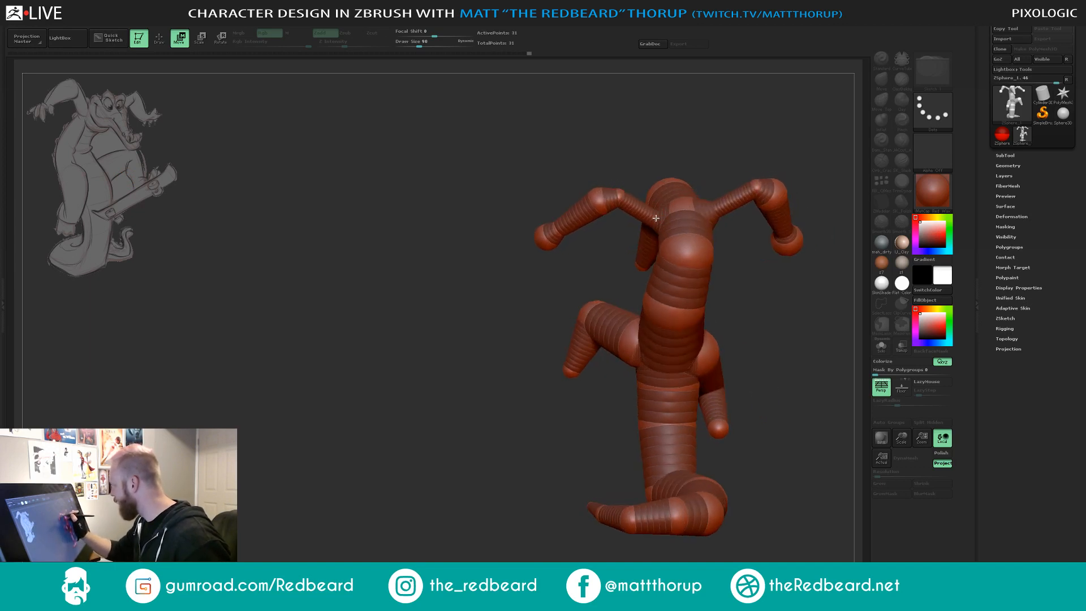
{"action": "left_click_drag", "start_coordinate": [754, 269], "coordinate": [802, 347]}
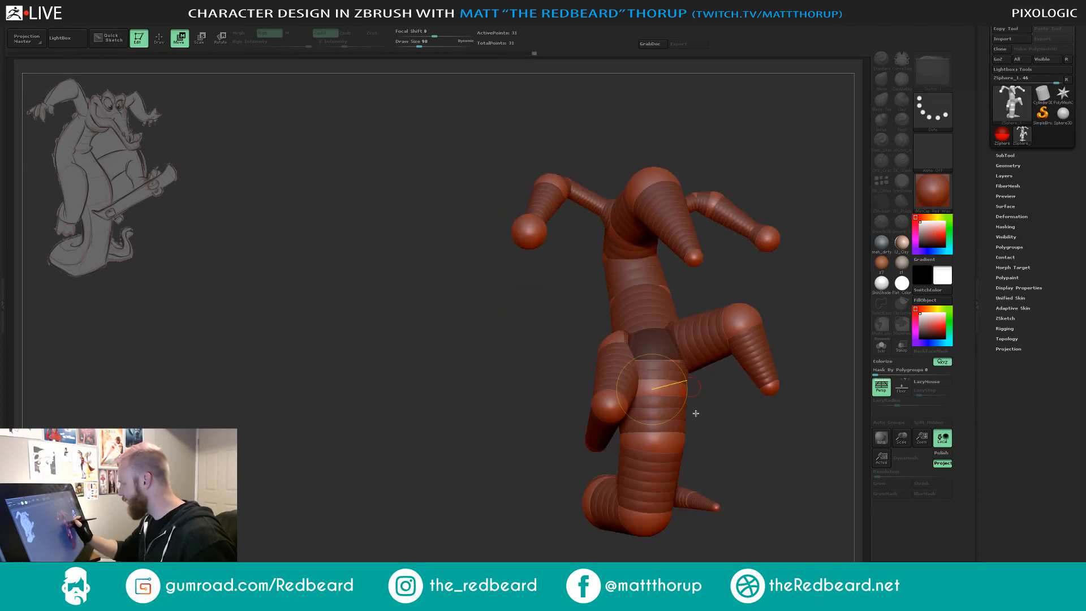
Nudge the pelvis area from the front, and shift the lowered leg's knee slightly outward from a raised view.
{"action": "left_click_drag", "start_coordinate": [661, 350], "coordinate": [660, 351]}
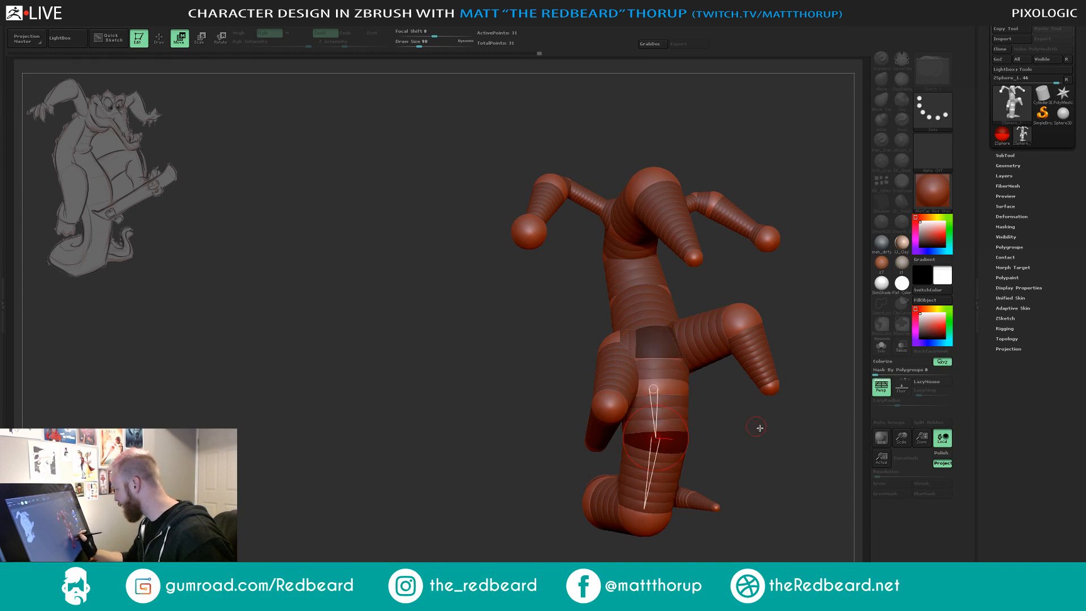
{"action": "left_click_drag", "start_coordinate": [758, 429], "coordinate": [735, 488]}
{"action": "left_click_drag", "start_coordinate": [601, 429], "coordinate": [586, 424]}
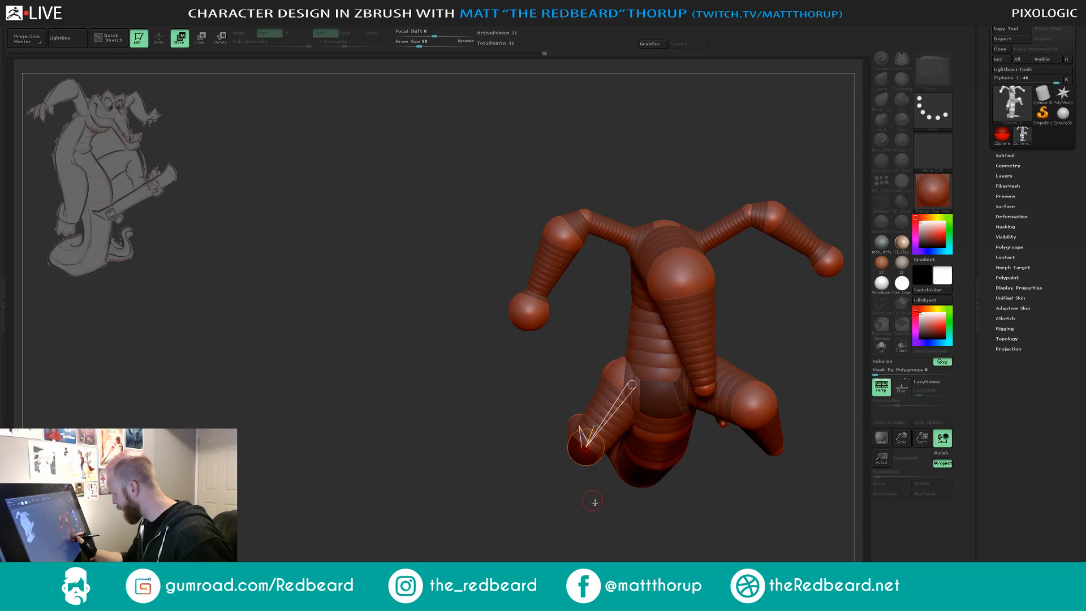
{"action": "left_click_drag", "start_coordinate": [594, 501], "coordinate": [593, 465]}
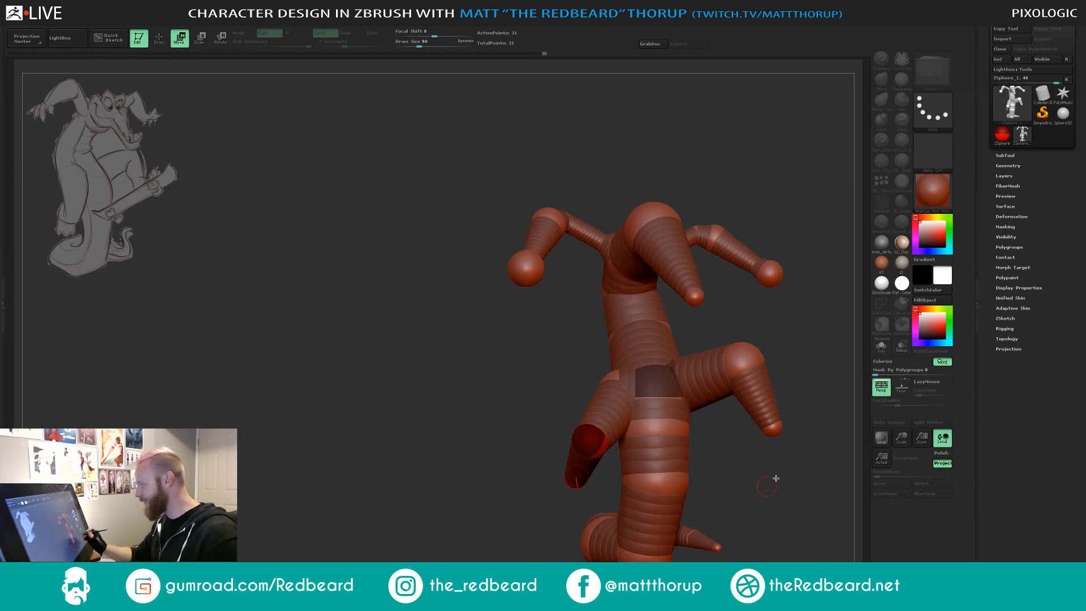
{"action": "left_click_drag", "start_coordinate": [691, 458], "coordinate": [729, 418], "text": "alt"}
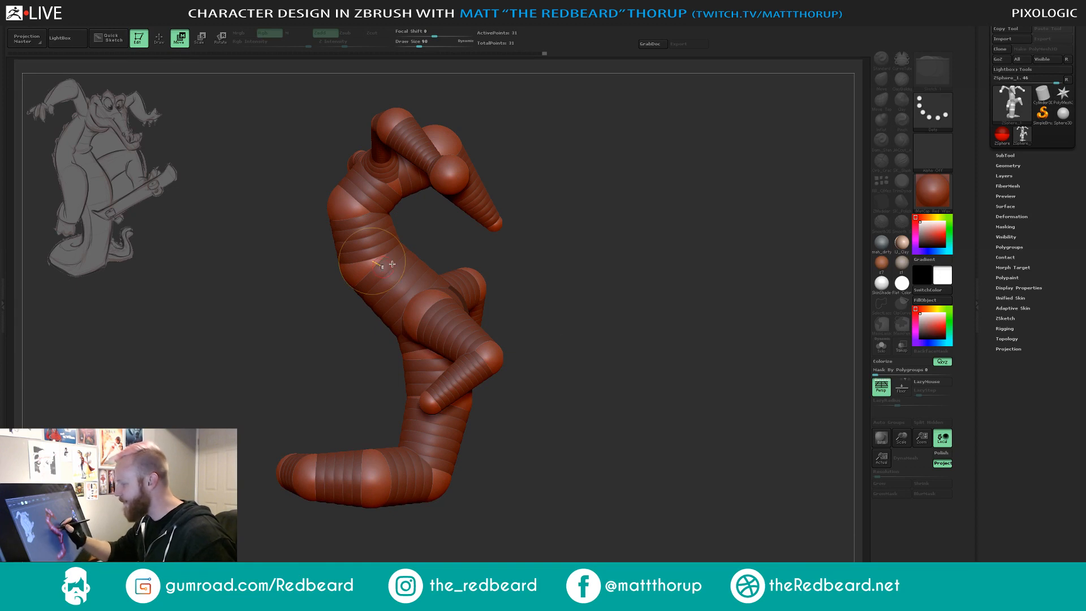
Fine-tune the head ZSphere and the neck base from both side views to refine the upper body's curve.
{"action": "mouse_move", "coordinate": [597, 377]}
{"action": "left_mouse_down"}
{"action": "mouse_move", "coordinate": [650, 374]}
{"action": "mouse_move", "coordinate": [578, 379]}
{"action": "left_mouse_up"}
{"action": "left_click_drag", "start_coordinate": [671, 288], "coordinate": [670, 277]}
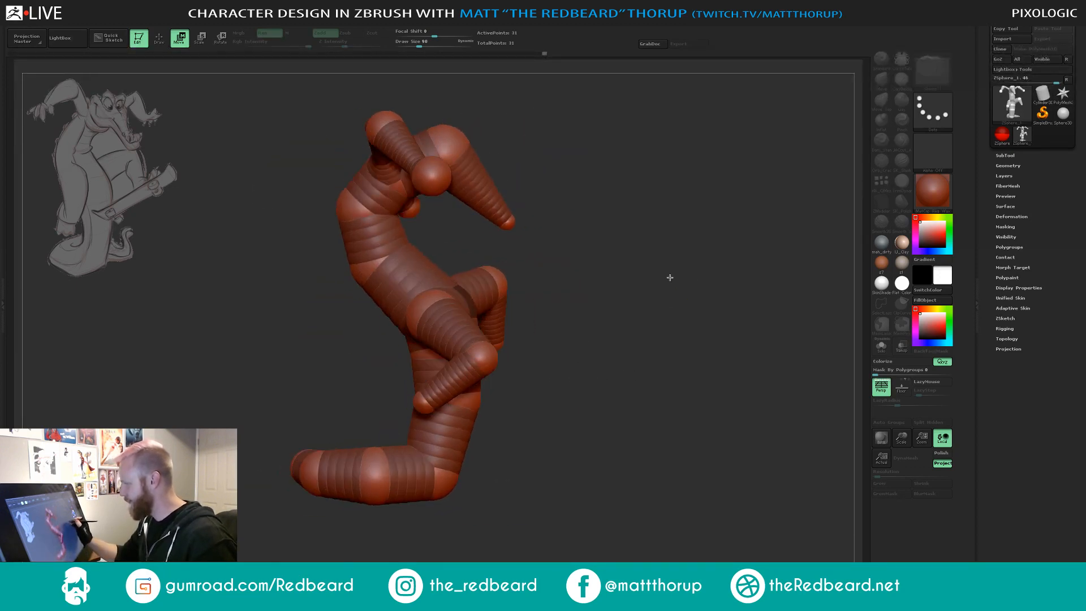
{"action": "left_click_drag", "start_coordinate": [522, 122], "coordinate": [517, 122]}
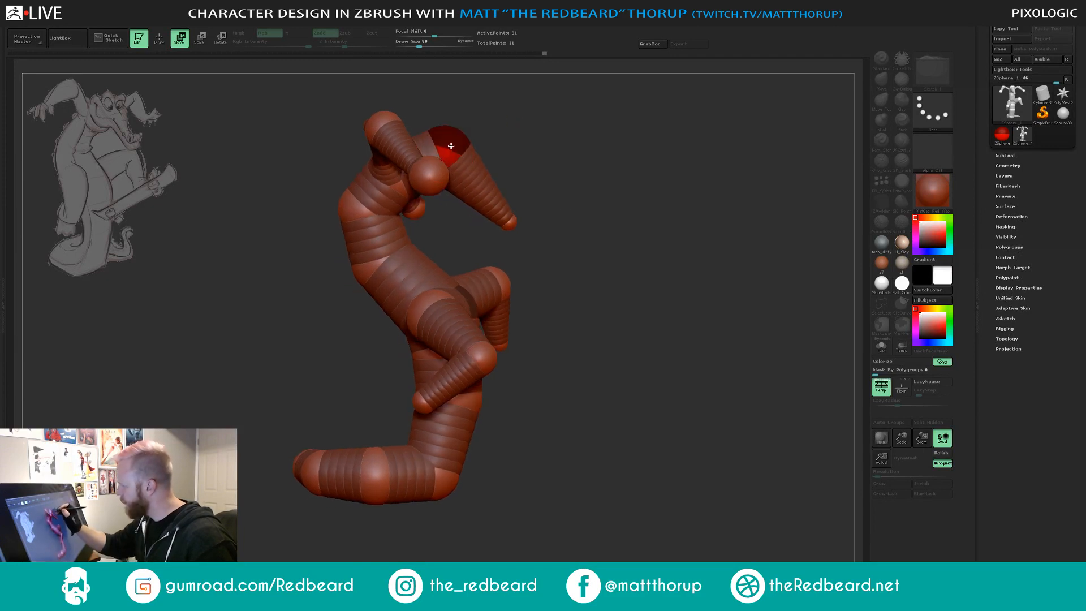
{"action": "left_click_drag", "start_coordinate": [455, 146], "coordinate": [446, 150]}
{"action": "mouse_move", "coordinate": [579, 201]}
{"action": "left_mouse_down"}
{"action": "mouse_move", "coordinate": [533, 213]}
{"action": "mouse_move", "coordinate": [585, 232]}
{"action": "mouse_move", "coordinate": [566, 253]}
{"action": "mouse_move", "coordinate": [640, 215]}
{"action": "mouse_move", "coordinate": [569, 198]}
{"action": "left_mouse_up"}
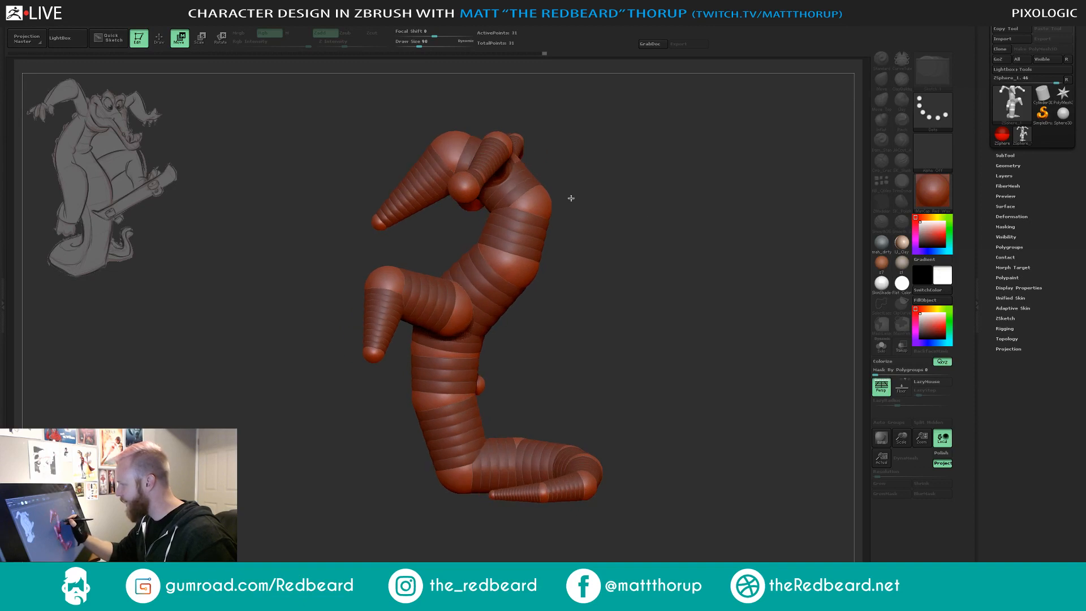
{"action": "left_click_drag", "start_coordinate": [496, 175], "coordinate": [511, 181]}
{"action": "left_click_drag", "start_coordinate": [593, 151], "coordinate": [626, 105]}
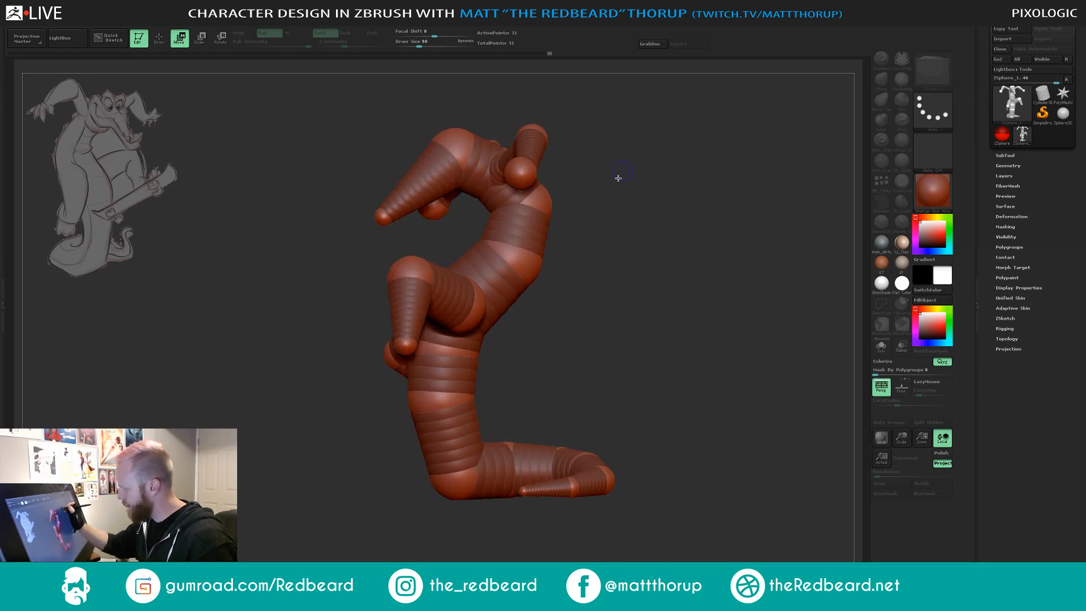
Examine the shoulder junction and upper back up close from the side and from above.
{"action": "key", "text": "e"}
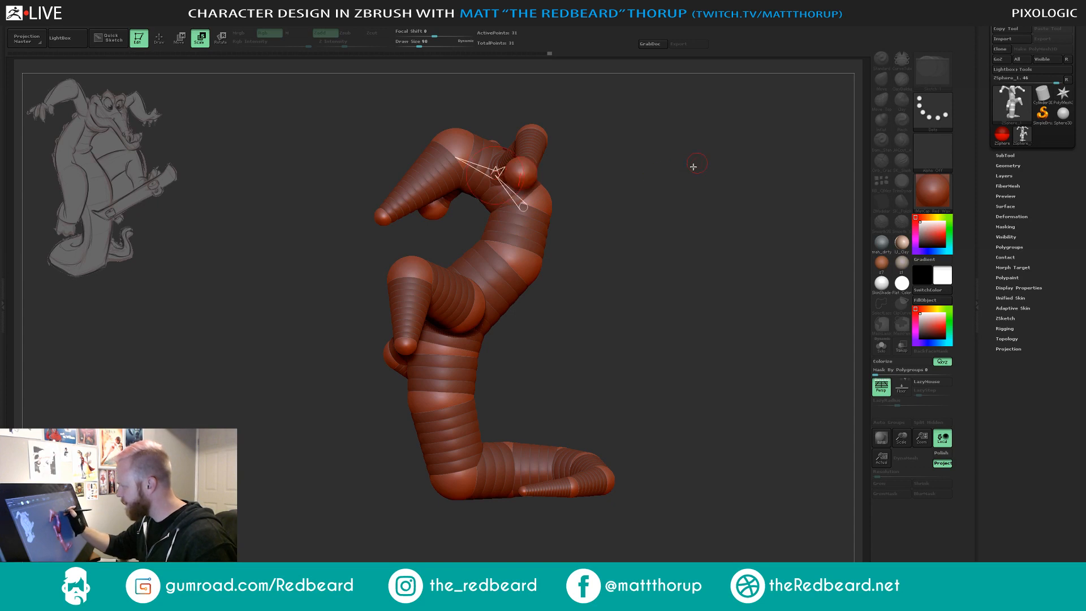
{"action": "mouse_move", "coordinate": [691, 167]}
{"action": "left_mouse_down"}
{"action": "mouse_move", "coordinate": [658, 125]}
{"action": "mouse_move", "coordinate": [675, 178]}
{"action": "left_mouse_up"}
{"action": "left_click_drag", "start_coordinate": [781, 242], "coordinate": [668, 320]}
{"action": "key", "text": "w"}
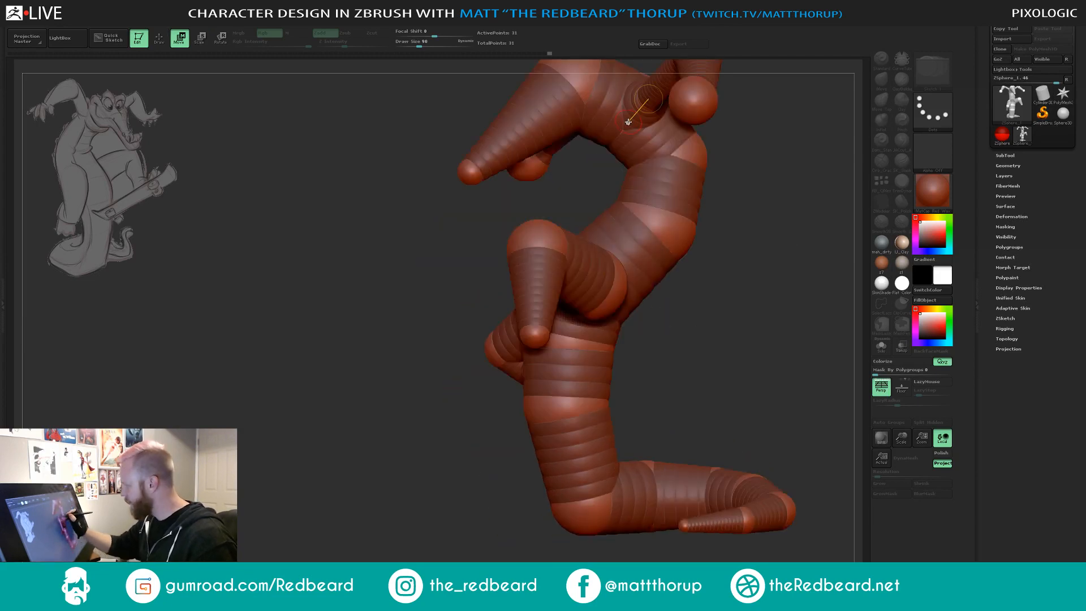
{"action": "left_click_drag", "start_coordinate": [790, 198], "coordinate": [603, 245]}
{"action": "left_click_drag", "start_coordinate": [729, 221], "coordinate": [538, 432]}
{"action": "left_click_drag", "start_coordinate": [848, 65], "coordinate": [709, 195], "text": "alt"}
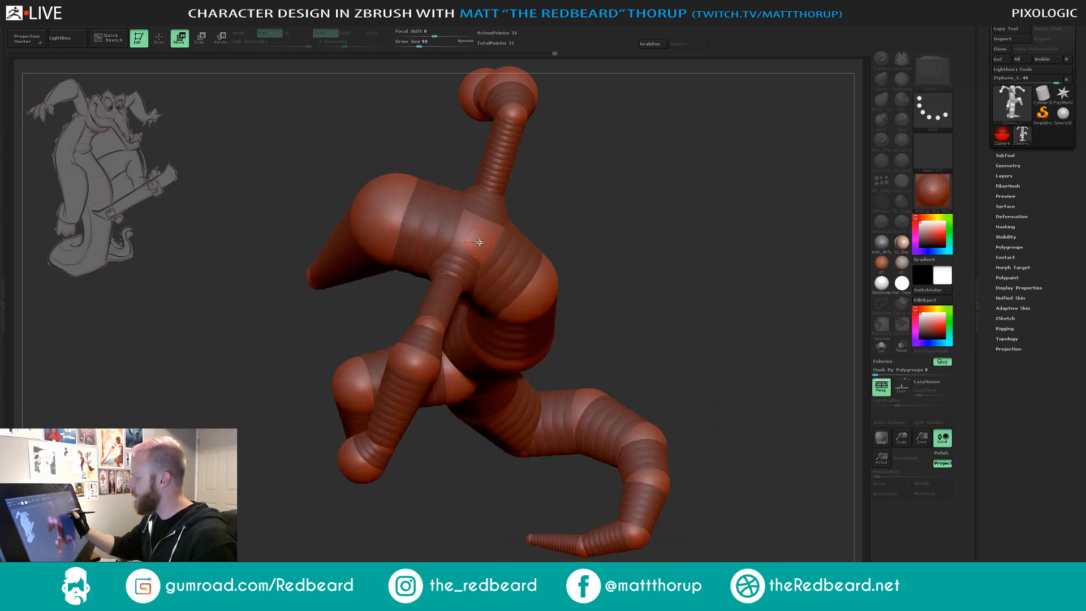
Shift the near shoulder and upper arm slightly outward from behind, and nudge the base of the neck.
{"action": "left_click_drag", "start_coordinate": [476, 232], "coordinate": [465, 227]}
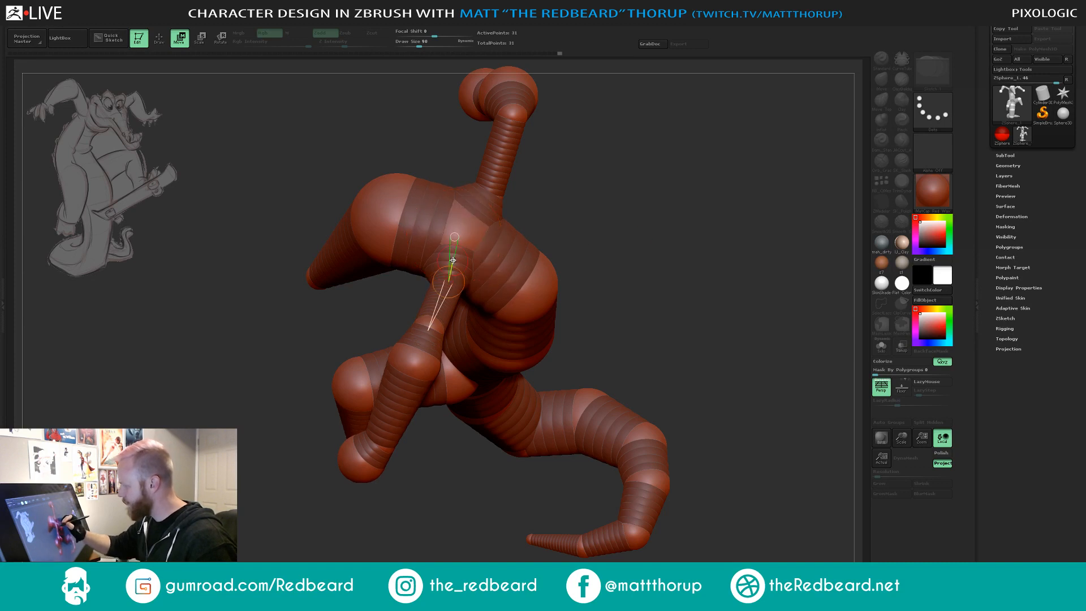
{"action": "left_click_drag", "start_coordinate": [454, 270], "coordinate": [439, 251]}
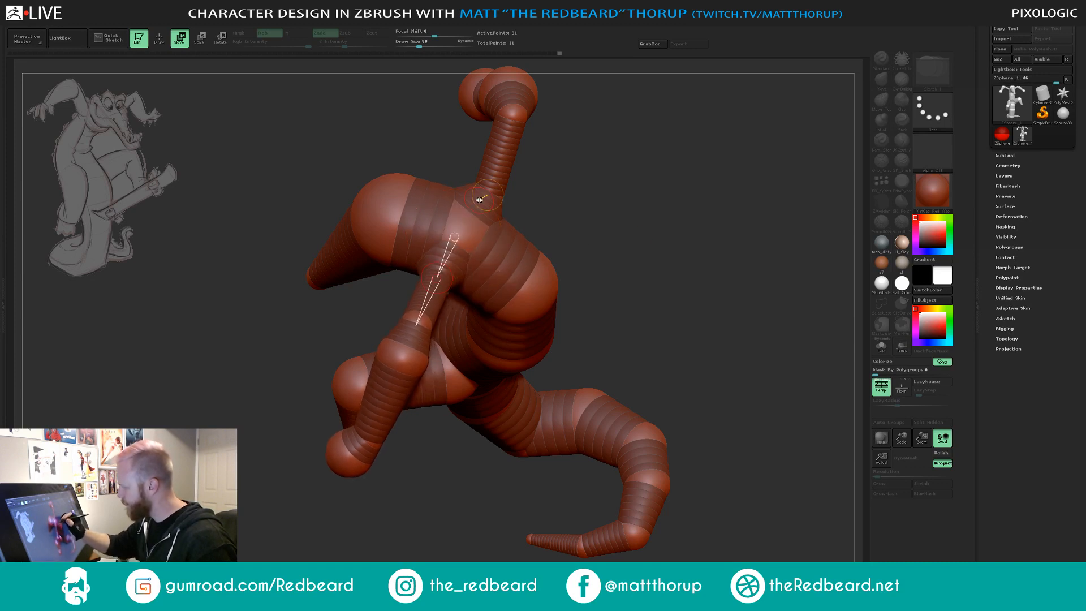
{"action": "left_click_drag", "start_coordinate": [488, 194], "coordinate": [475, 186]}
{"action": "left_click_drag", "start_coordinate": [614, 190], "coordinate": [681, 439]}
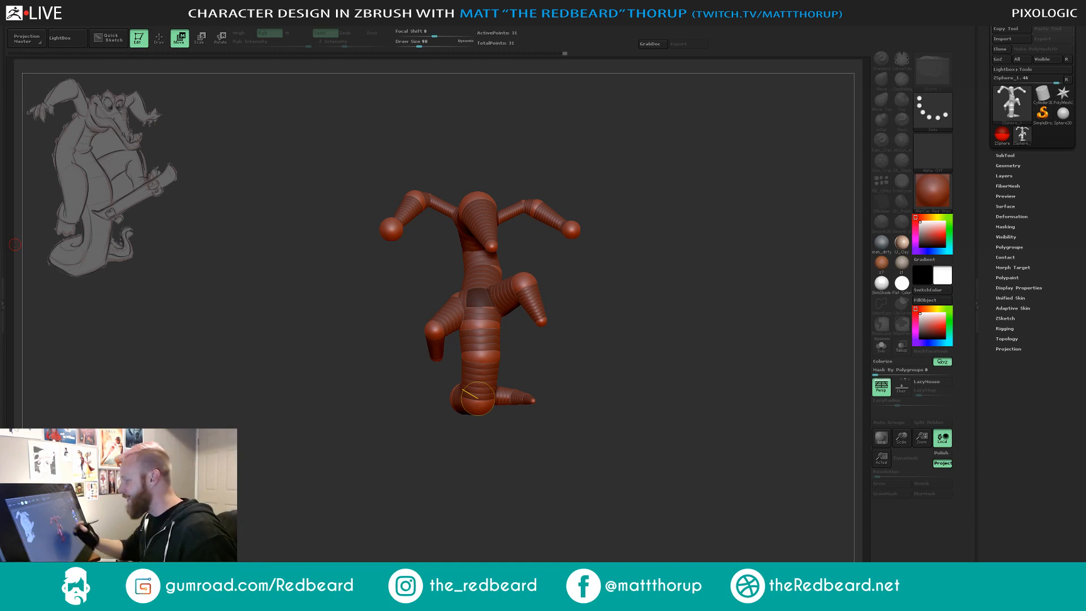
Lean the upper body to one side above the hips, and nudge the upper tail from the front.
{"action": "left_click_drag", "start_coordinate": [676, 286], "coordinate": [712, 332]}
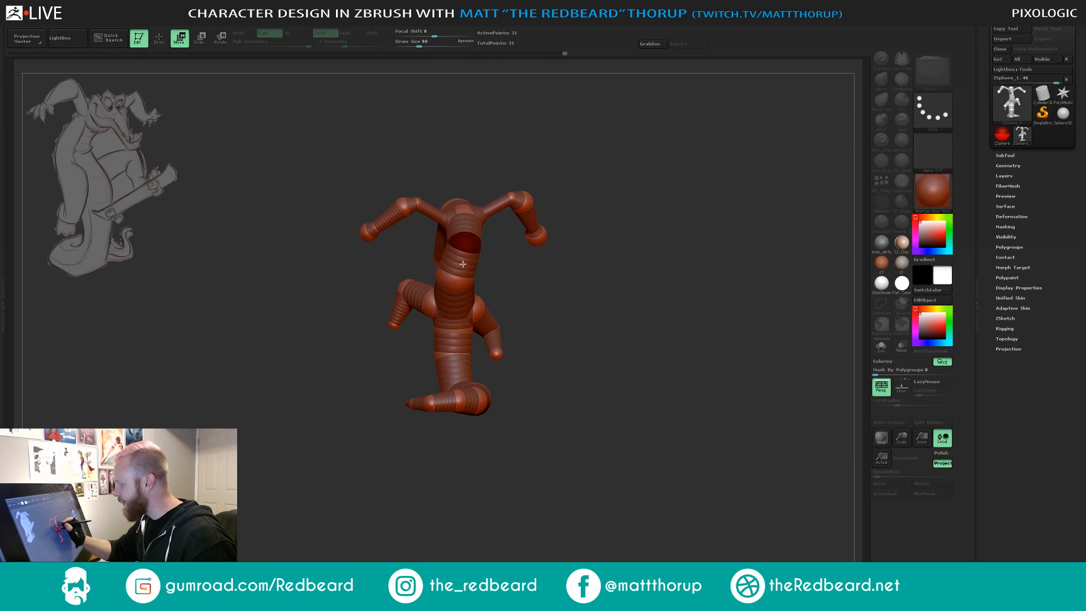
{"action": "left_click_drag", "start_coordinate": [495, 273], "coordinate": [636, 307]}
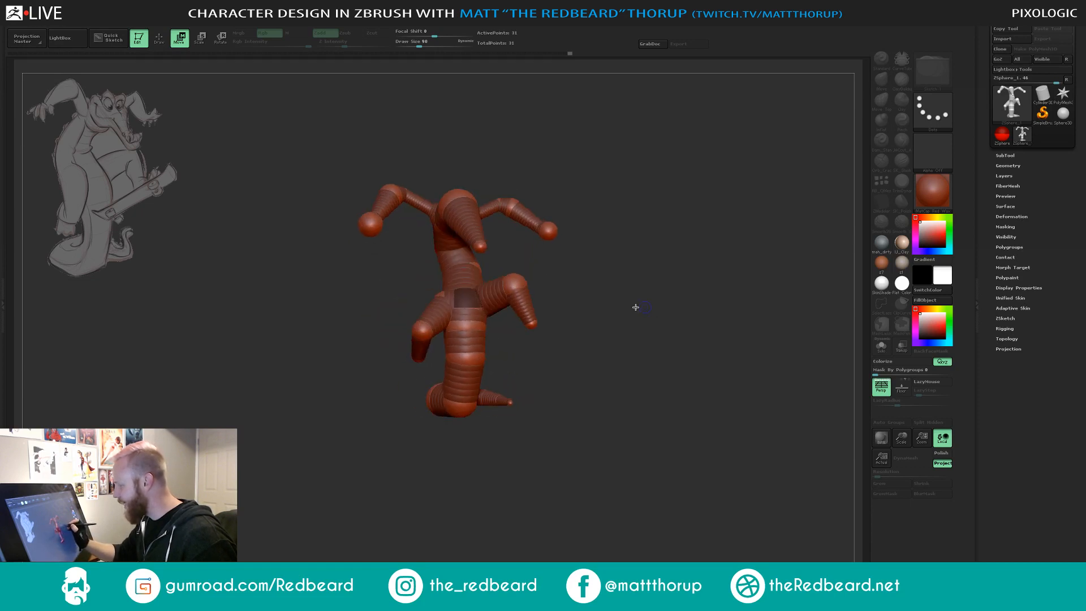
{"action": "left_click_drag", "start_coordinate": [462, 275], "coordinate": [450, 276]}
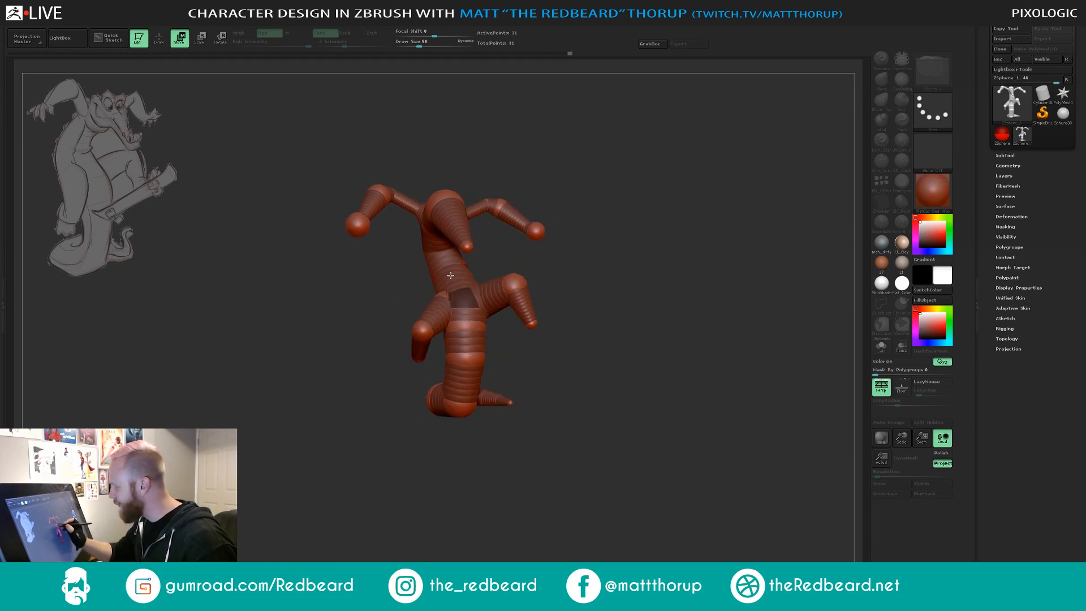
{"action": "left_click_drag", "start_coordinate": [584, 254], "coordinate": [673, 283]}
{"action": "left_click_drag", "start_coordinate": [464, 344], "coordinate": [468, 341]}
{"action": "left_click_drag", "start_coordinate": [675, 309], "coordinate": [695, 312]}
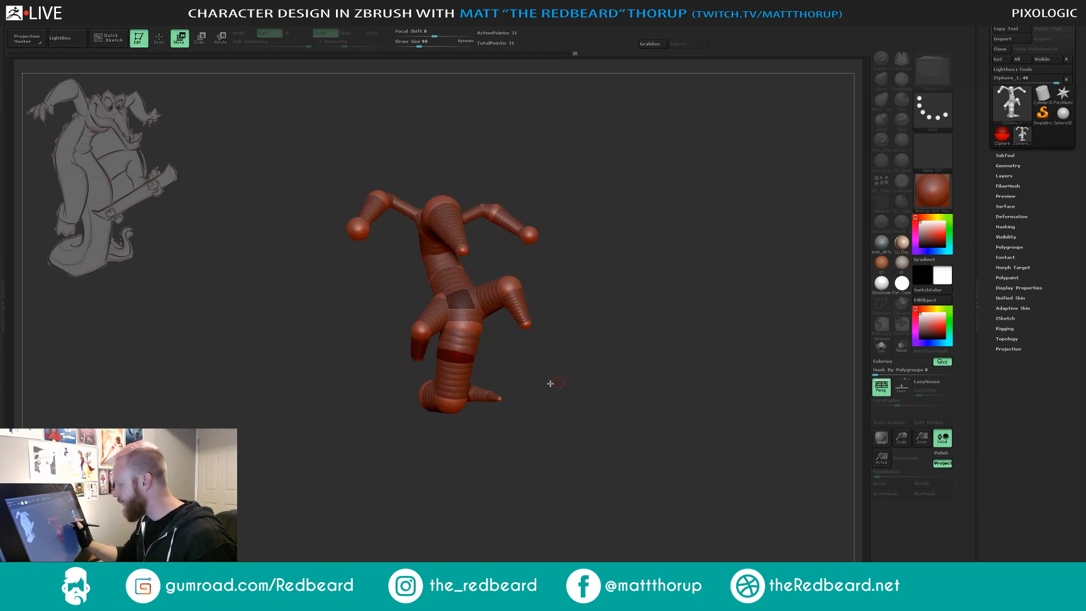
Nudge a sphere in the curled tail slightly from above to refine its sideways curve.
{"action": "left_click_drag", "start_coordinate": [573, 357], "coordinate": [582, 443]}
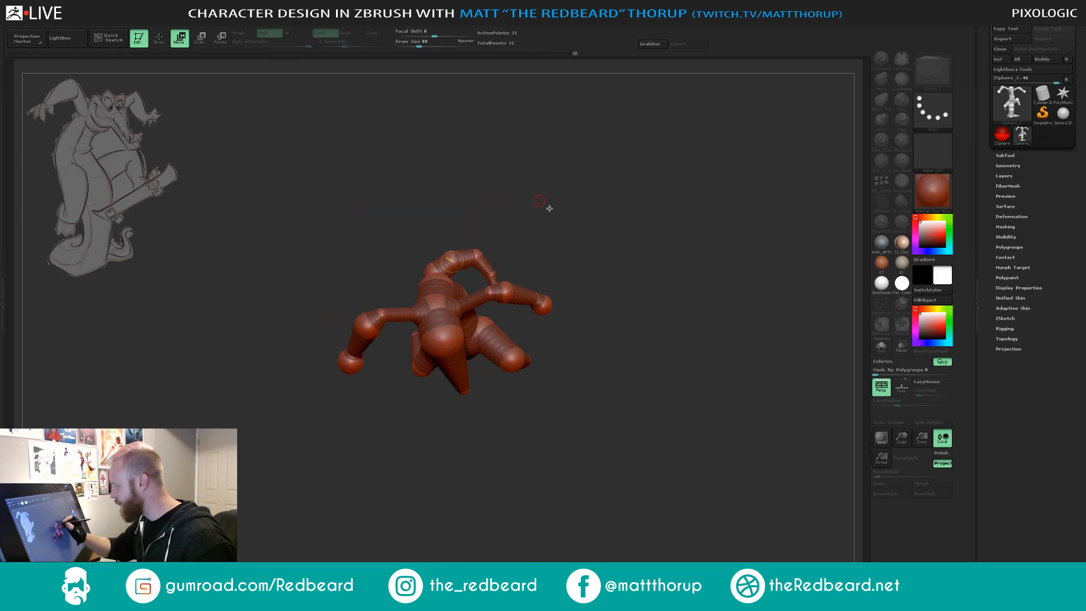
{"action": "mouse_move", "coordinate": [549, 208]}
{"action": "left_mouse_down"}
{"action": "mouse_move", "coordinate": [550, 242]}
{"action": "mouse_move", "coordinate": [542, 226]}
{"action": "left_mouse_up"}
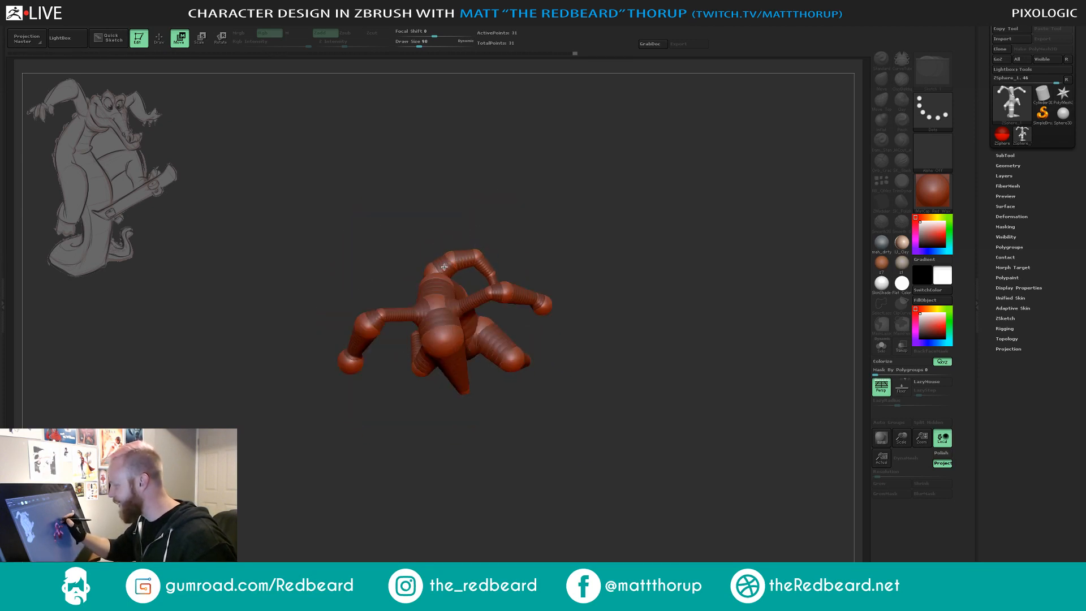
{"action": "left_click_drag", "start_coordinate": [477, 256], "coordinate": [480, 262]}
{"action": "left_click_drag", "start_coordinate": [610, 346], "coordinate": [566, 369]}
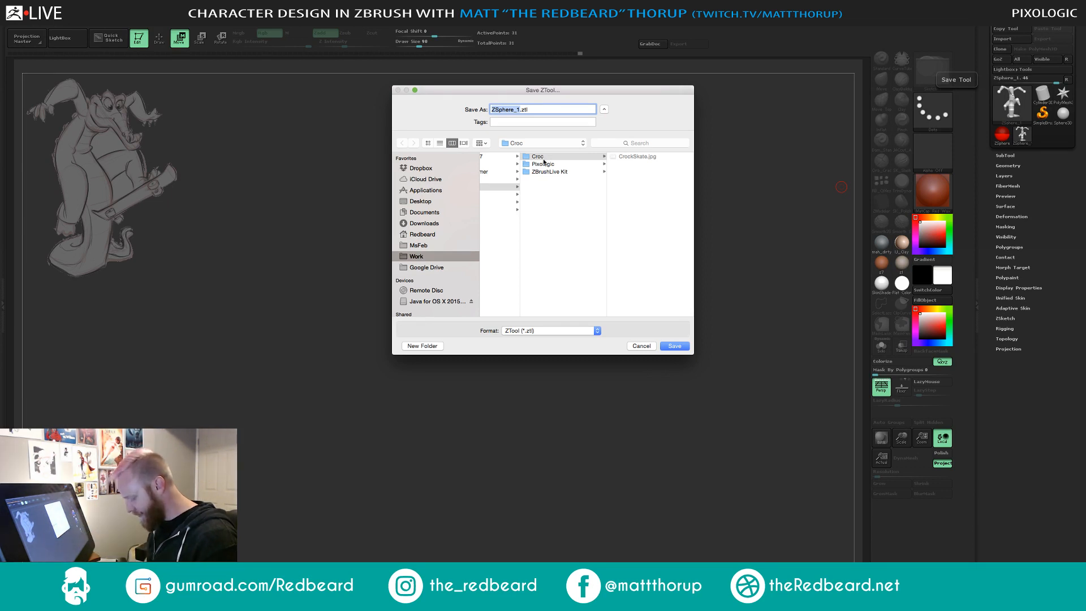
Save the tool in the Croc folder as crock01.ztl.
{"action": "type", "text": "cr"}
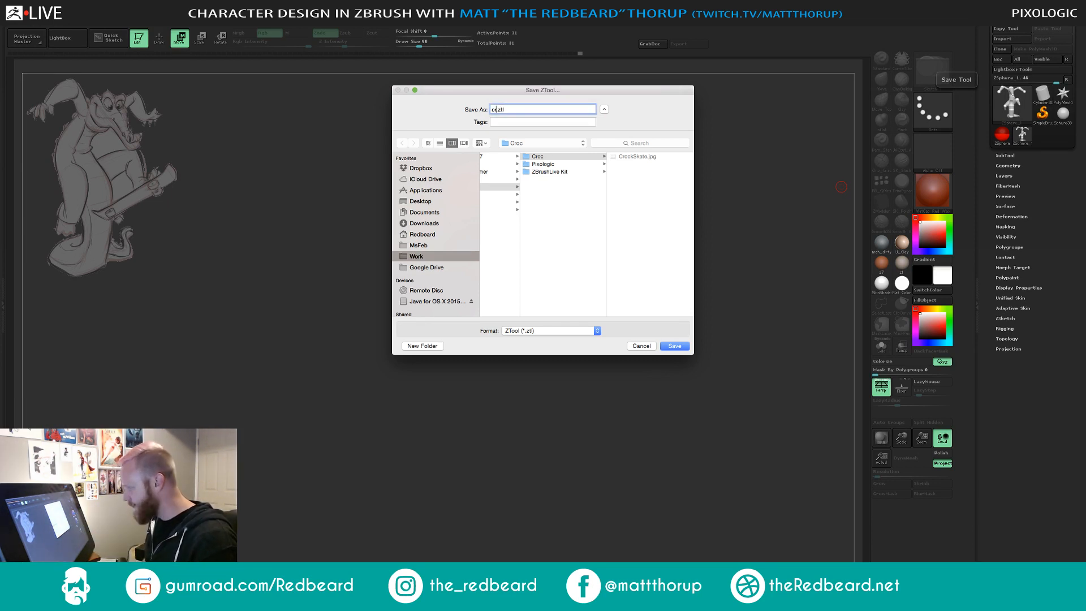
{"action": "type", "text": "ock01"}
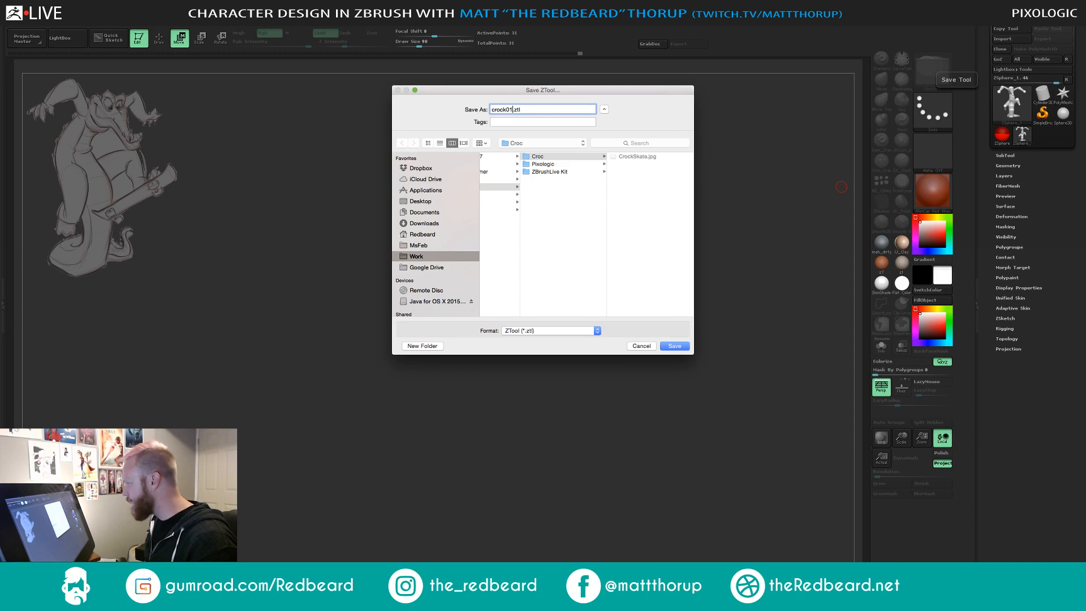
{"action": "key", "text": "Return"}
Reposition the upper tail section below the hips to adjust how it descends from the body.
{"action": "left_click_drag", "start_coordinate": [653, 340], "coordinate": [700, 343]}
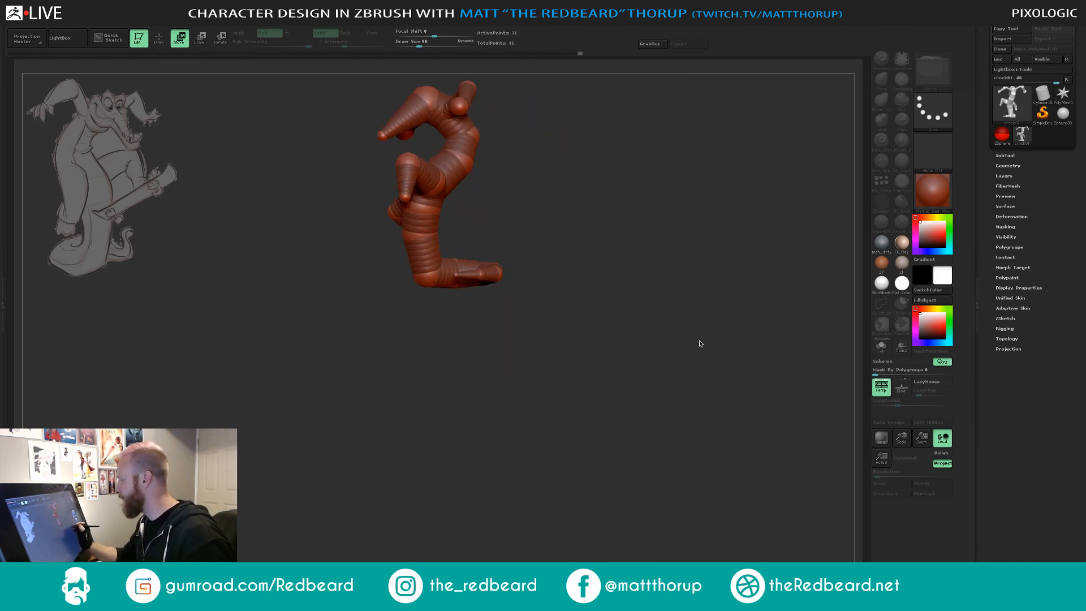
{"action": "left_click_drag", "start_coordinate": [621, 233], "coordinate": [642, 232]}
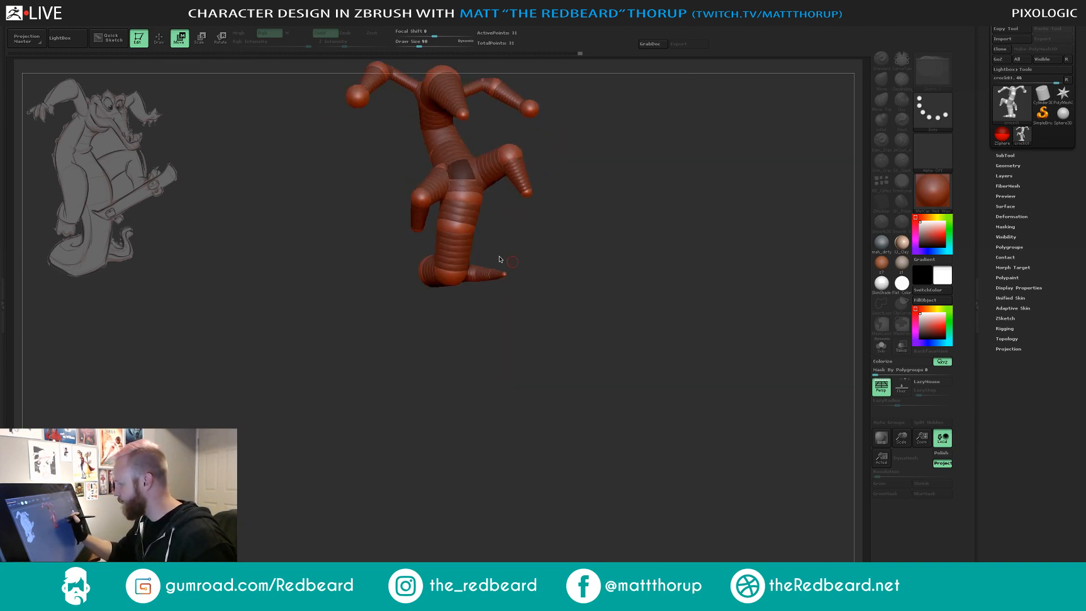
{"action": "key", "text": "e"}
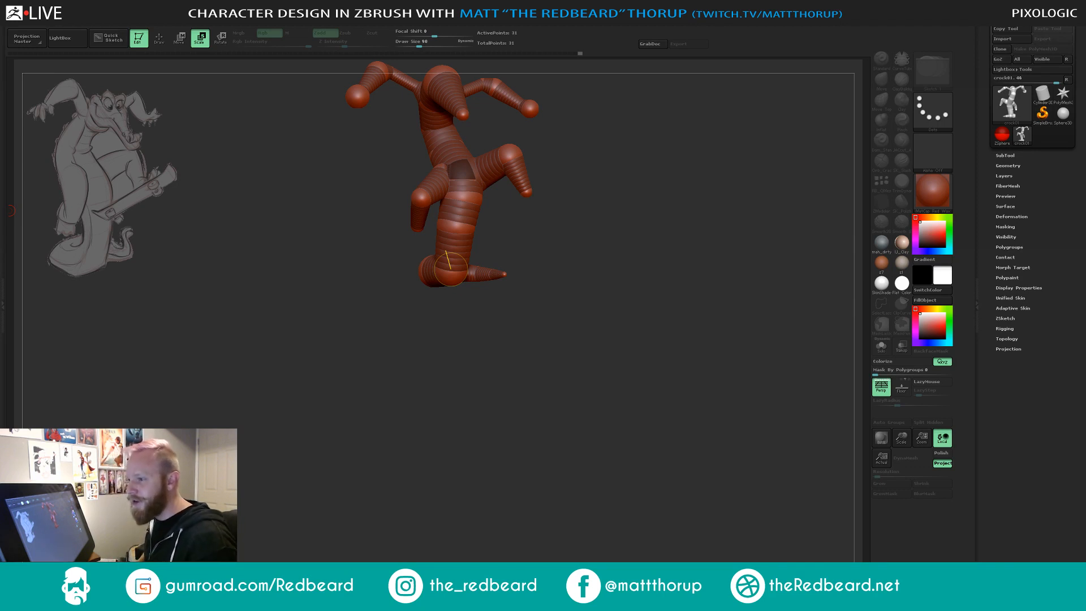
{"action": "left_click_drag", "start_coordinate": [584, 243], "coordinate": [638, 270]}
{"action": "left_click_drag", "start_coordinate": [560, 297], "coordinate": [592, 274], "text": "alt"}
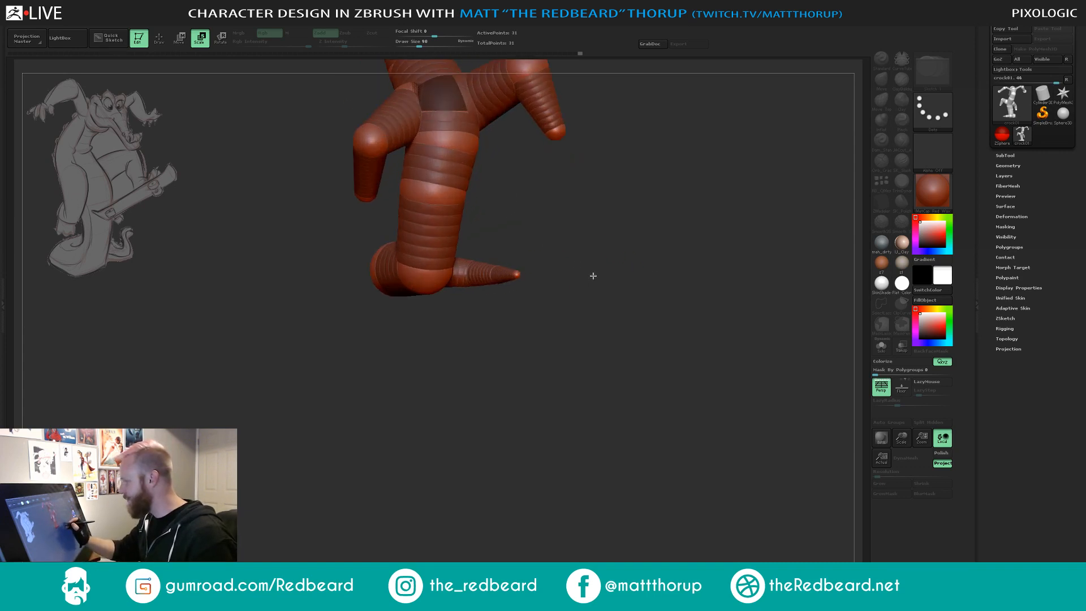
{"action": "key", "text": "w"}
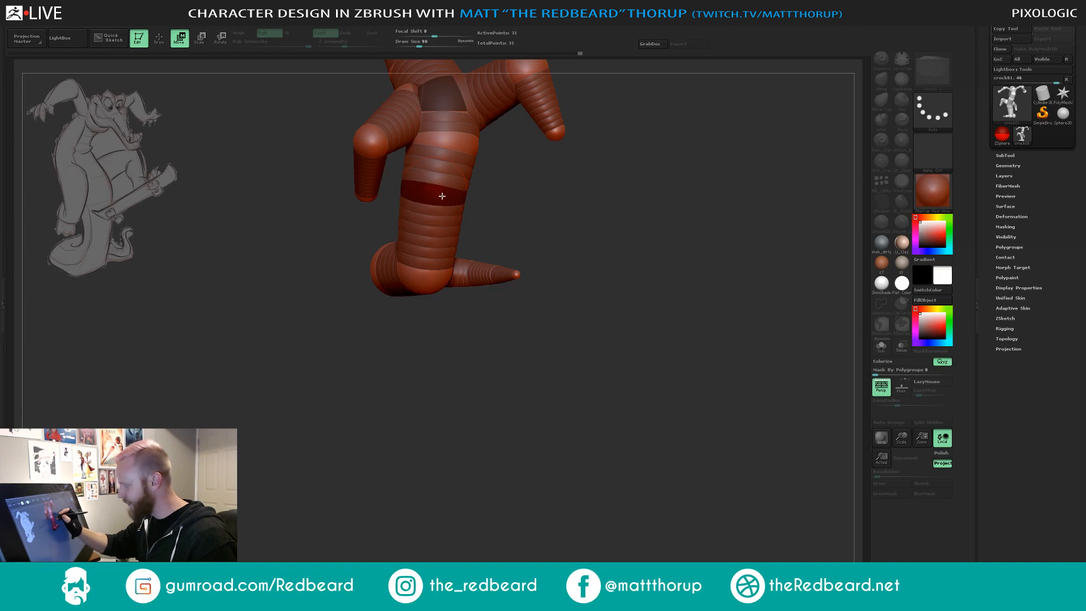
{"action": "left_click_drag", "start_coordinate": [445, 195], "coordinate": [656, 389]}
{"action": "key", "text": "e"}
{"action": "key", "text": "w"}
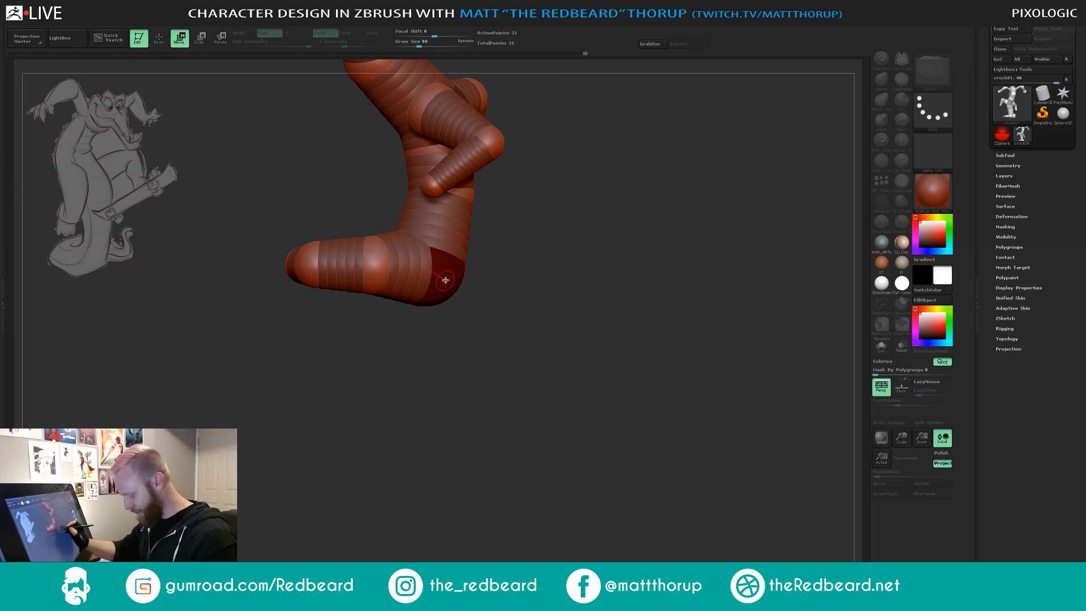
Raise the tail's lower bend from the side so the grounded part lies flatter, checking it from several angles.
{"action": "left_click_drag", "start_coordinate": [444, 279], "coordinate": [449, 259]}
{"action": "left_click_drag", "start_coordinate": [600, 250], "coordinate": [516, 246]}
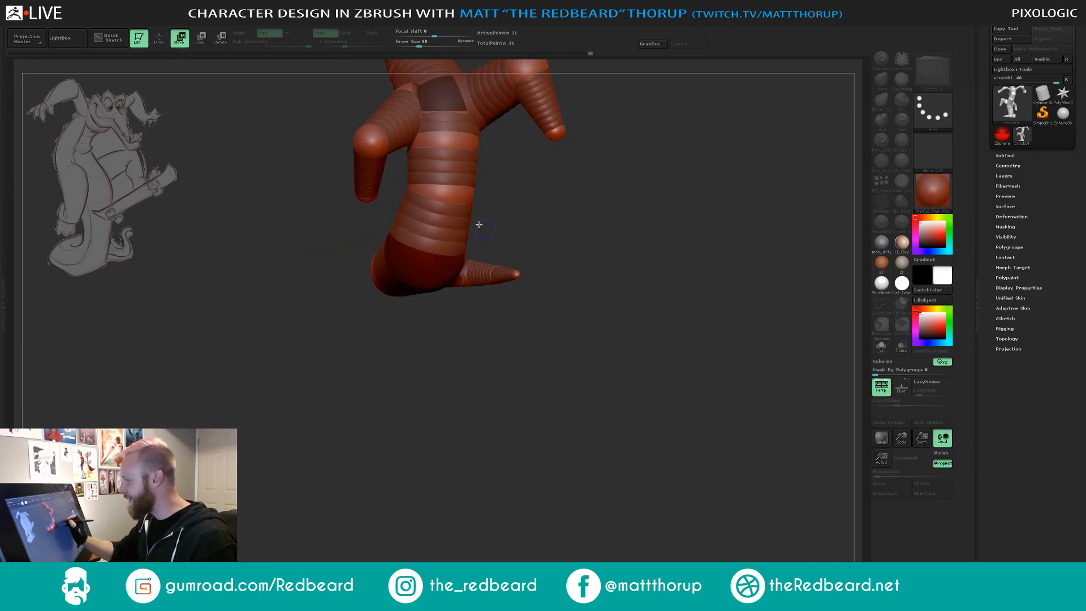
{"action": "left_click_drag", "start_coordinate": [481, 205], "coordinate": [612, 221]}
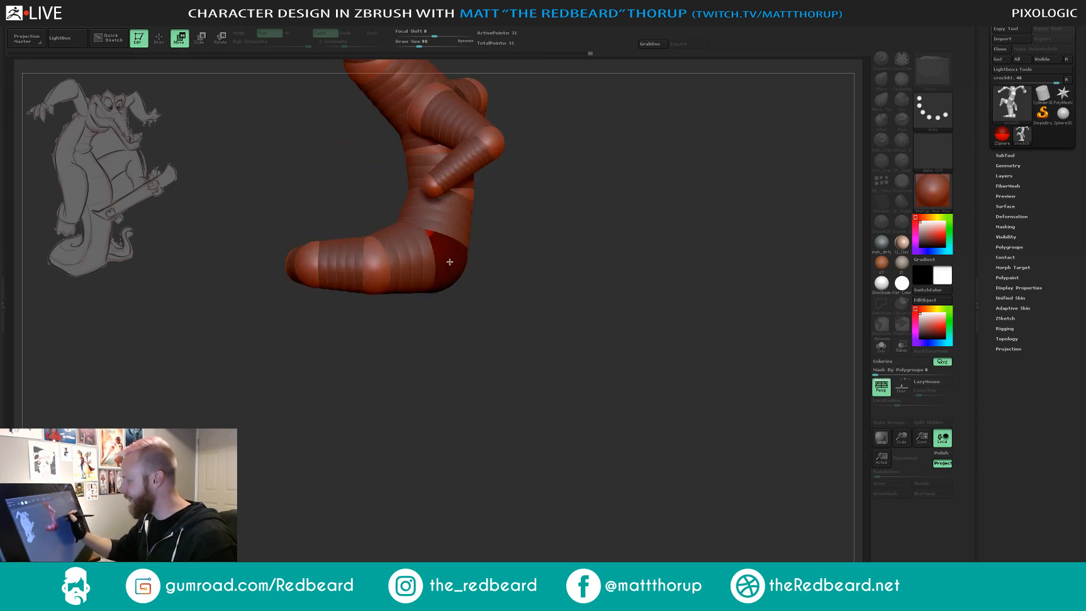
{"action": "left_click_drag", "start_coordinate": [600, 325], "coordinate": [594, 327]}
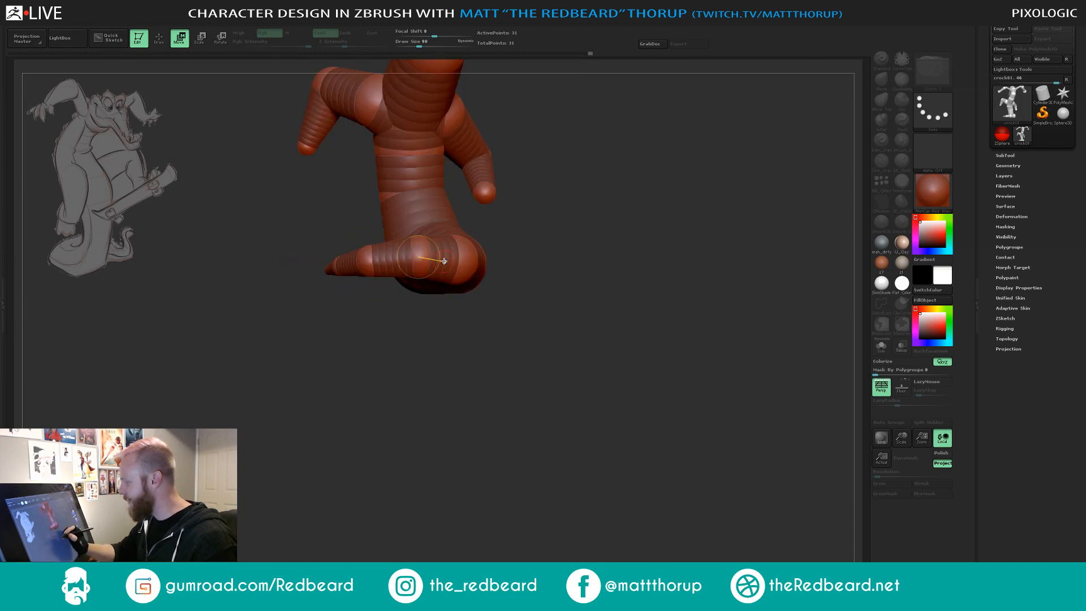
Bend the end of the tail upward so its tip points up, as in the sketch.
{"action": "left_click_drag", "start_coordinate": [444, 260], "coordinate": [385, 273]}
{"action": "left_click_drag", "start_coordinate": [402, 356], "coordinate": [426, 322]}
{"action": "left_click_drag", "start_coordinate": [377, 271], "coordinate": [459, 232]}
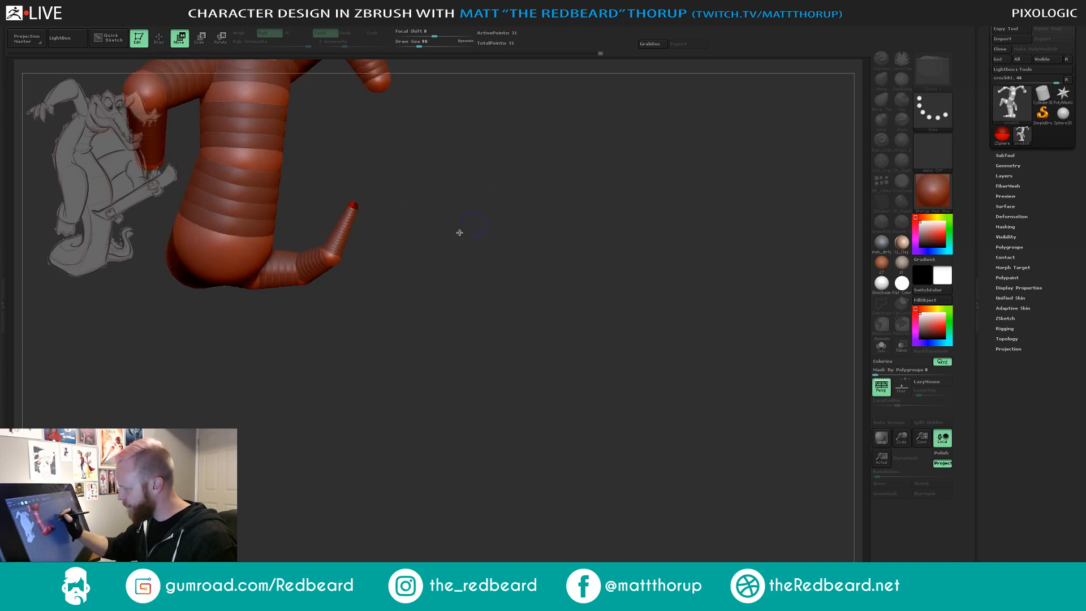
{"action": "left_click_drag", "start_coordinate": [323, 260], "coordinate": [316, 271]}
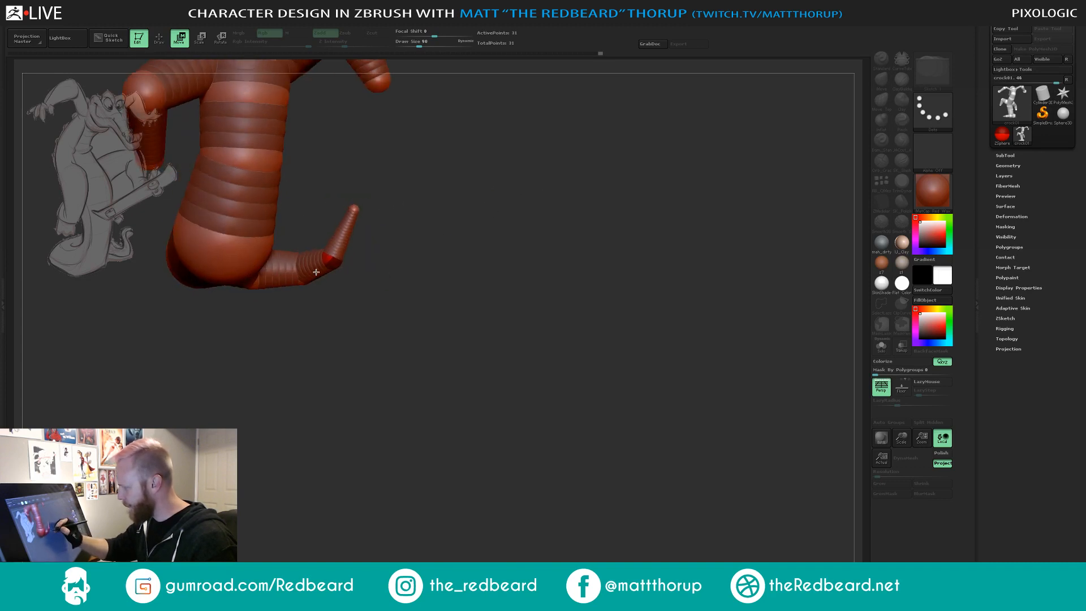
Insert a ZSphere in the raised tail-tip segment and shift it sideways to curve the tip.
{"action": "key", "text": "q"}
{"action": "left_click", "coordinate": [342, 229]}
{"action": "key", "text": "w"}
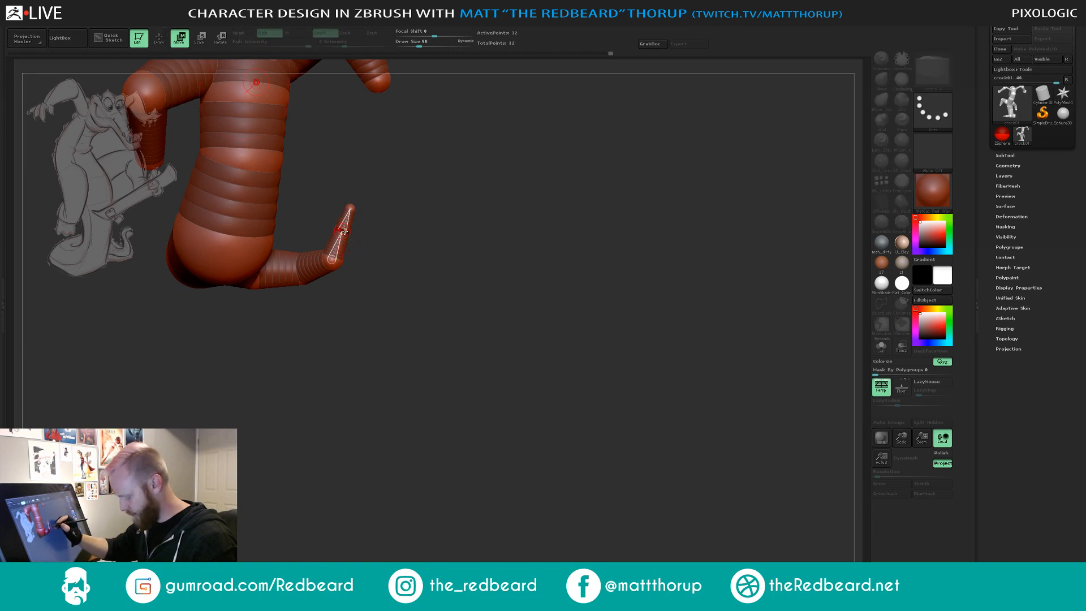
{"action": "left_click_drag", "start_coordinate": [342, 229], "coordinate": [330, 232]}
Insert another ZSphere in the tail just before its upturned end, and nudge the tip to smooth the curl.
{"action": "mouse_move", "coordinate": [317, 282]}
{"action": "left_mouse_down"}
{"action": "mouse_move", "coordinate": [376, 287]}
{"action": "mouse_move", "coordinate": [364, 283]}
{"action": "left_mouse_up"}
{"action": "key", "text": "q"}
{"action": "left_click", "coordinate": [367, 270]}
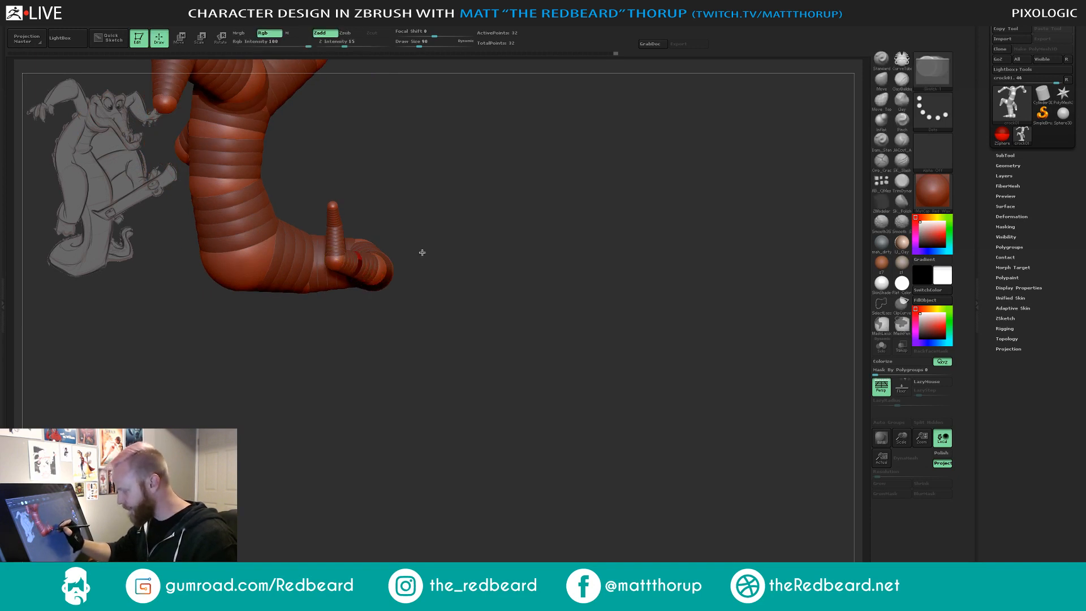
{"action": "mouse_move", "coordinate": [422, 253]}
{"action": "left_mouse_down"}
{"action": "mouse_move", "coordinate": [480, 257]}
{"action": "mouse_move", "coordinate": [374, 343]}
{"action": "mouse_move", "coordinate": [439, 339]}
{"action": "mouse_move", "coordinate": [368, 382]}
{"action": "left_mouse_up"}
{"action": "key", "text": "w"}
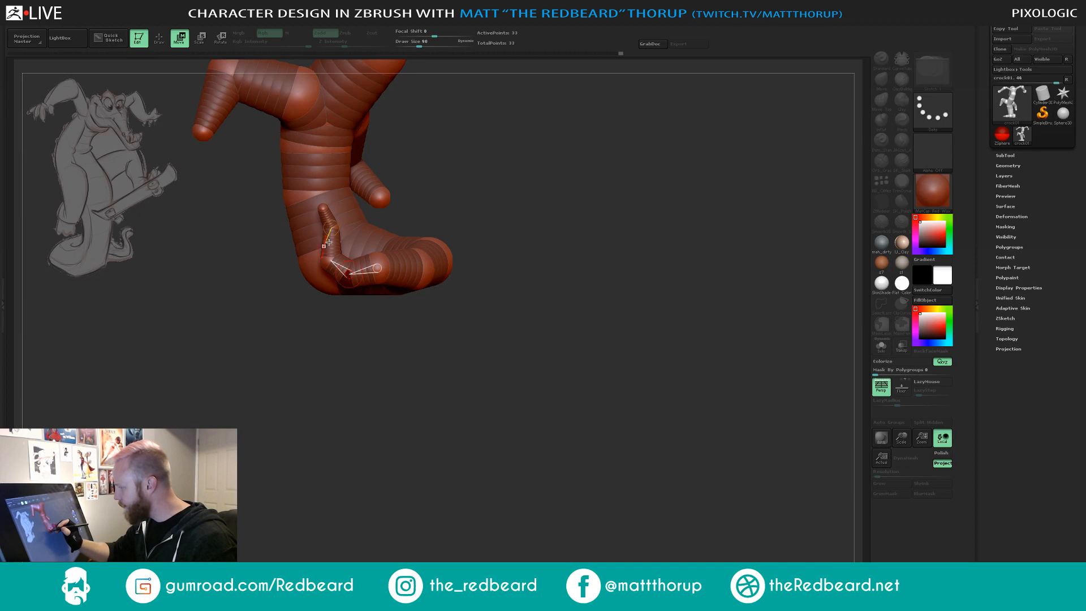
{"action": "left_click_drag", "start_coordinate": [324, 209], "coordinate": [333, 209]}
{"action": "left_click_drag", "start_coordinate": [567, 192], "coordinate": [427, 242]}
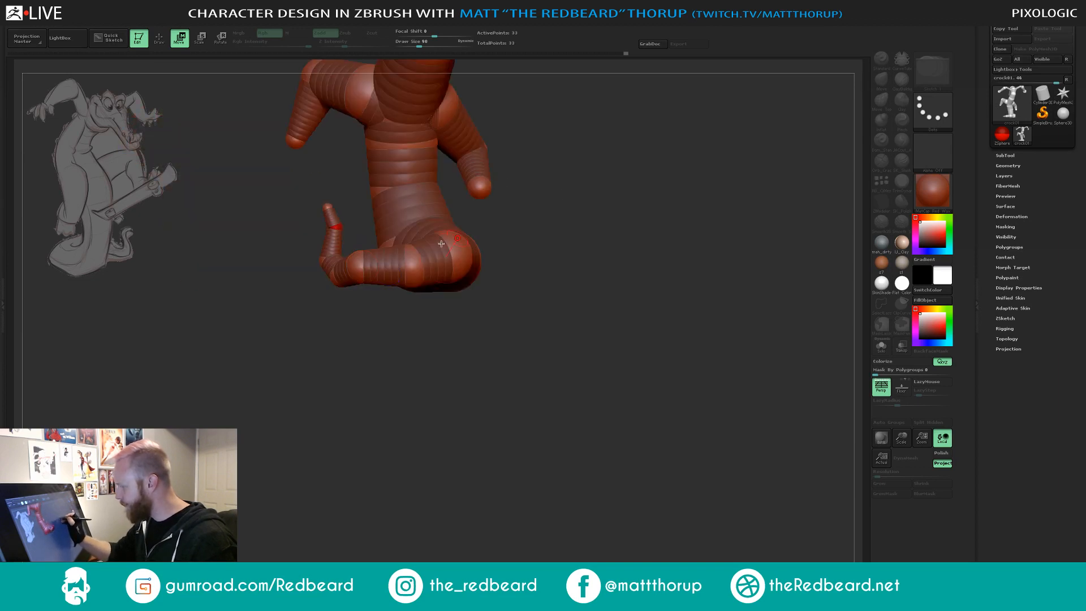
{"action": "left_click_drag", "start_coordinate": [359, 268], "coordinate": [362, 273]}
Refine the tail section beneath the hips from the side, and compare the whole pose with the sketch.
{"action": "left_click_drag", "start_coordinate": [409, 349], "coordinate": [662, 504]}
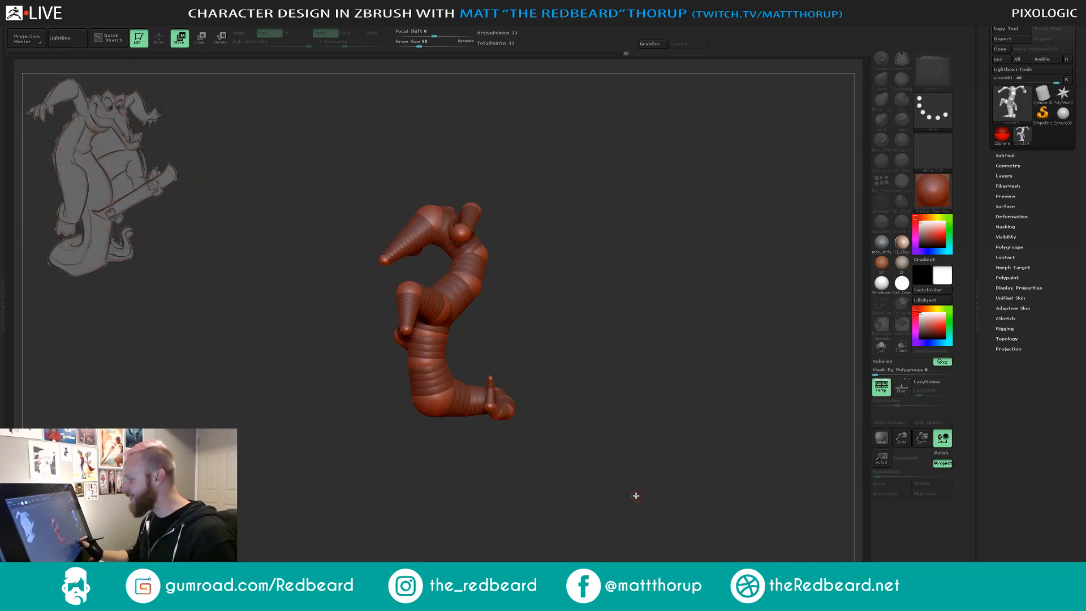
{"action": "left_click_drag", "start_coordinate": [430, 348], "coordinate": [447, 379]}
{"action": "left_click_drag", "start_coordinate": [531, 330], "coordinate": [633, 331]}
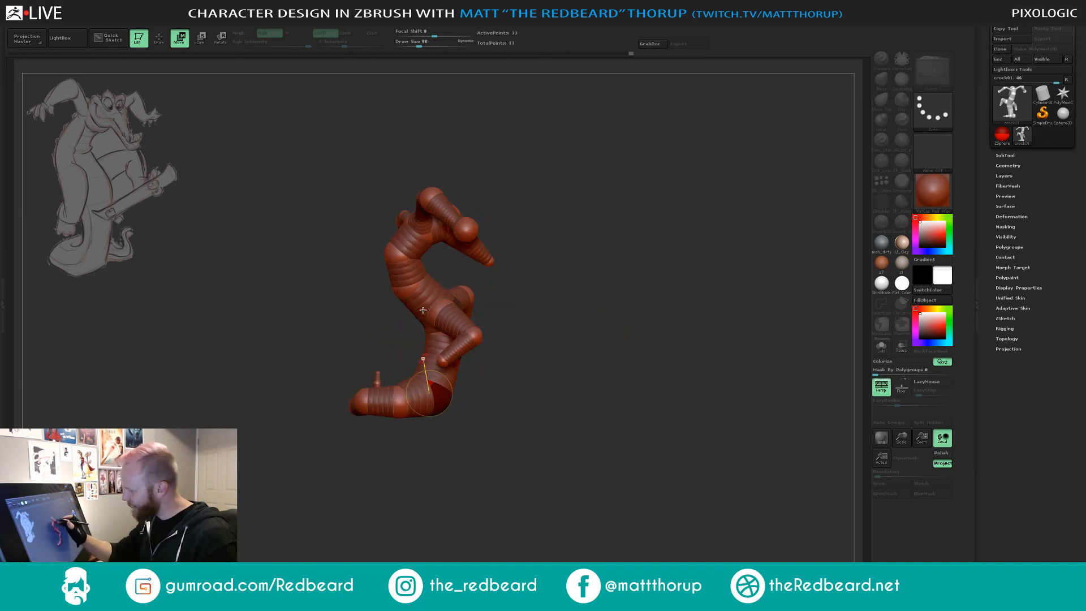
{"action": "left_click_drag", "start_coordinate": [478, 369], "coordinate": [462, 338]}
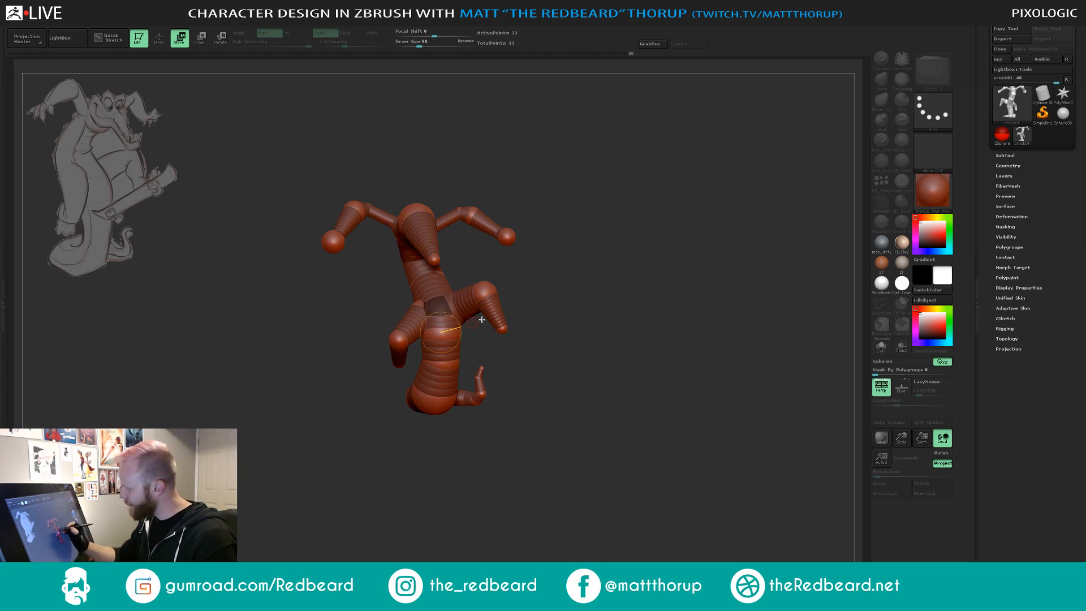
{"action": "left_click_drag", "start_coordinate": [512, 327], "coordinate": [620, 328]}
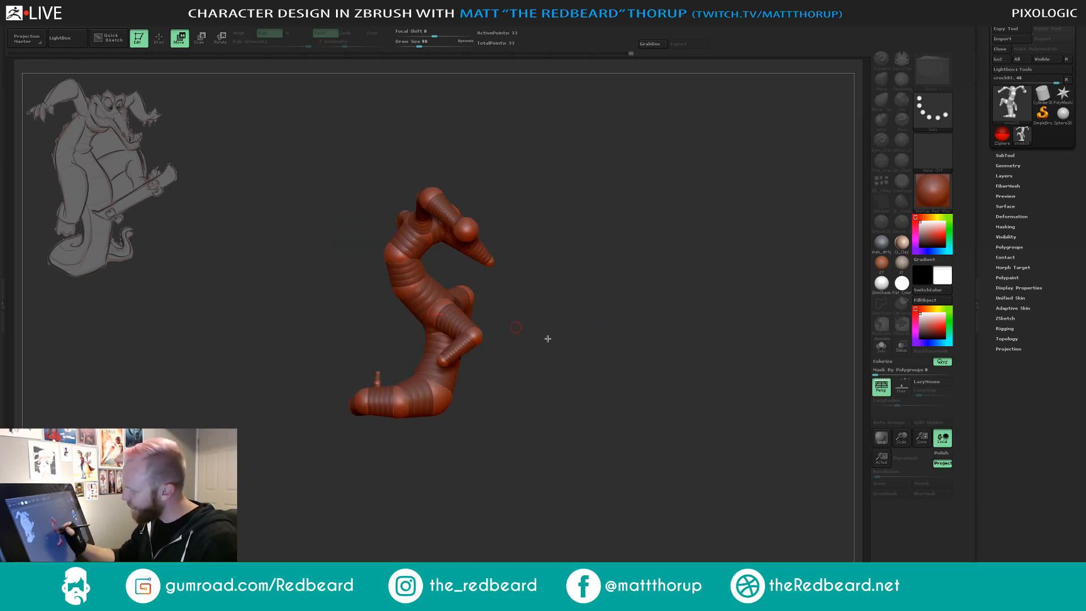
{"action": "left_click_drag", "start_coordinate": [695, 465], "coordinate": [623, 497]}
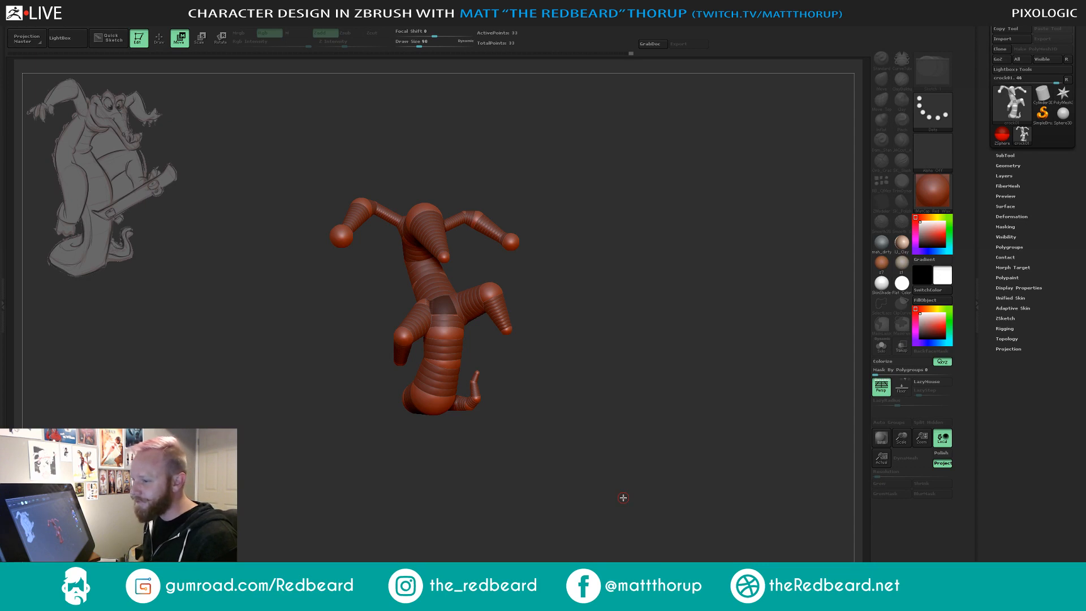
{"action": "left_click_drag", "start_coordinate": [623, 498], "coordinate": [554, 363]}
{"action": "mouse_move", "coordinate": [474, 334]}
{"action": "left_mouse_down"}
{"action": "mouse_move", "coordinate": [553, 354]}
{"action": "mouse_move", "coordinate": [565, 375]}
{"action": "mouse_move", "coordinate": [647, 356]}
{"action": "left_mouse_up"}
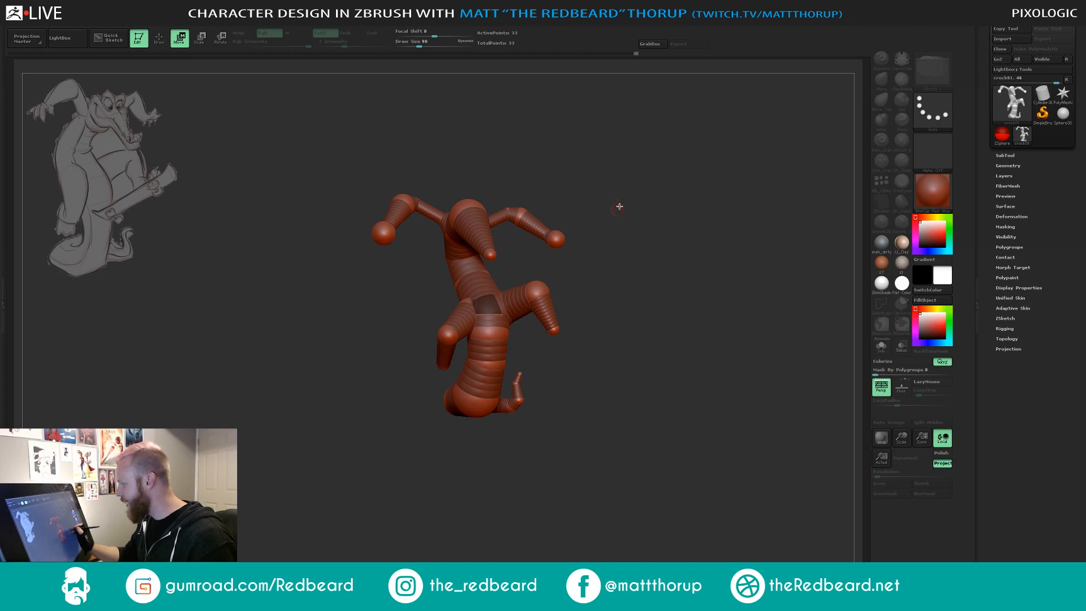
Reposition the hand ZSphere at the end of the arm beside the snout's tip, and adjust its size.
{"action": "left_click_drag", "start_coordinate": [619, 207], "coordinate": [399, 311]}
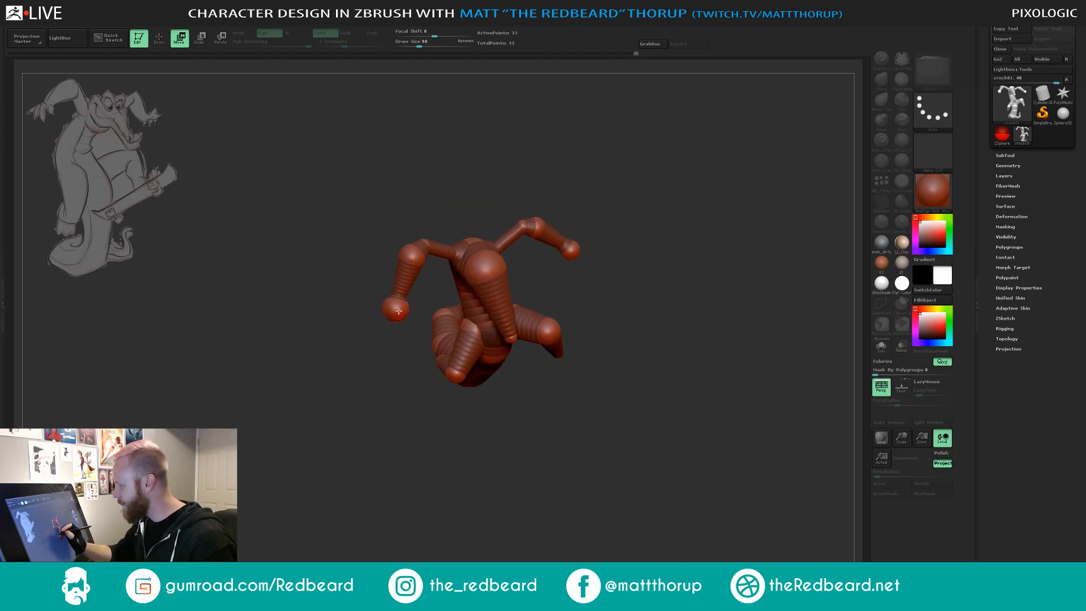
{"action": "left_click_drag", "start_coordinate": [400, 395], "coordinate": [591, 246]}
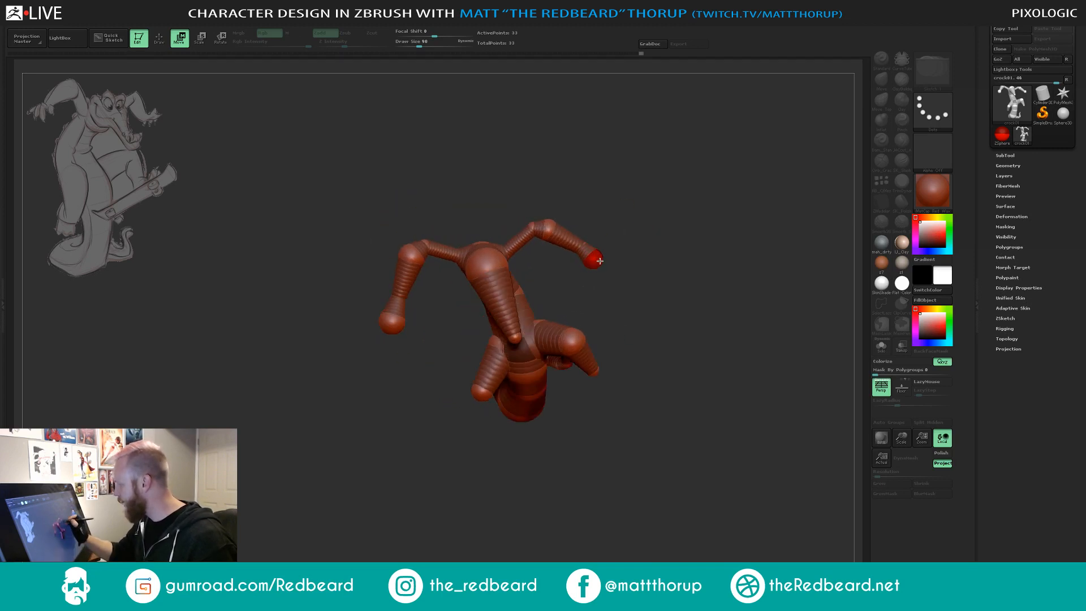
{"action": "key", "text": "e"}
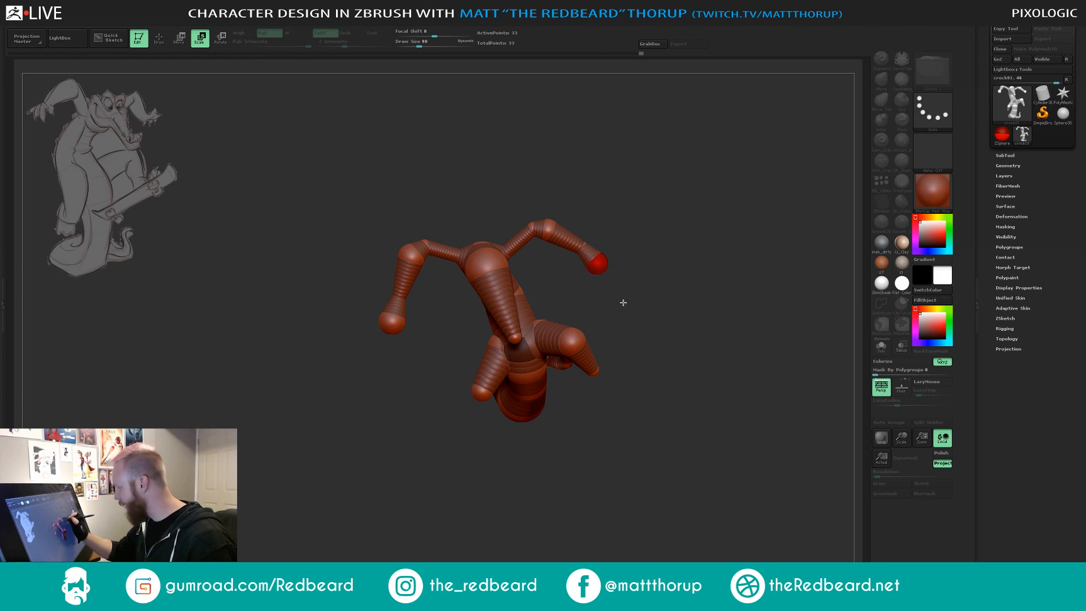
{"action": "left_click_drag", "start_coordinate": [677, 296], "coordinate": [678, 241]}
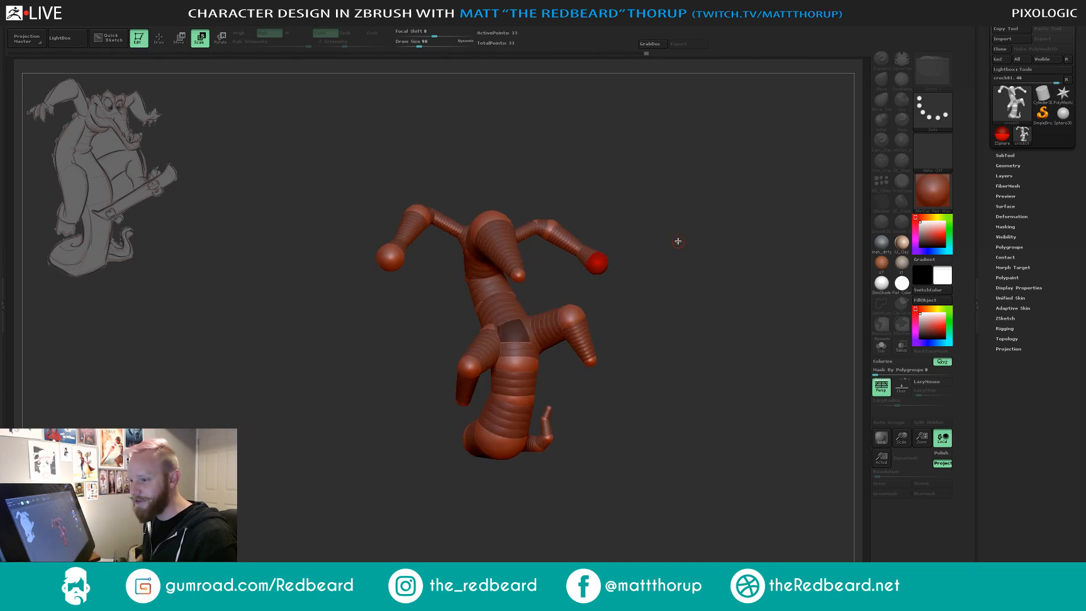
Shift the mid-torso ZSphere and the upper-back ZSphere to refine the curve of the spine.
{"action": "left_click_drag", "start_coordinate": [391, 479], "coordinate": [444, 467]}
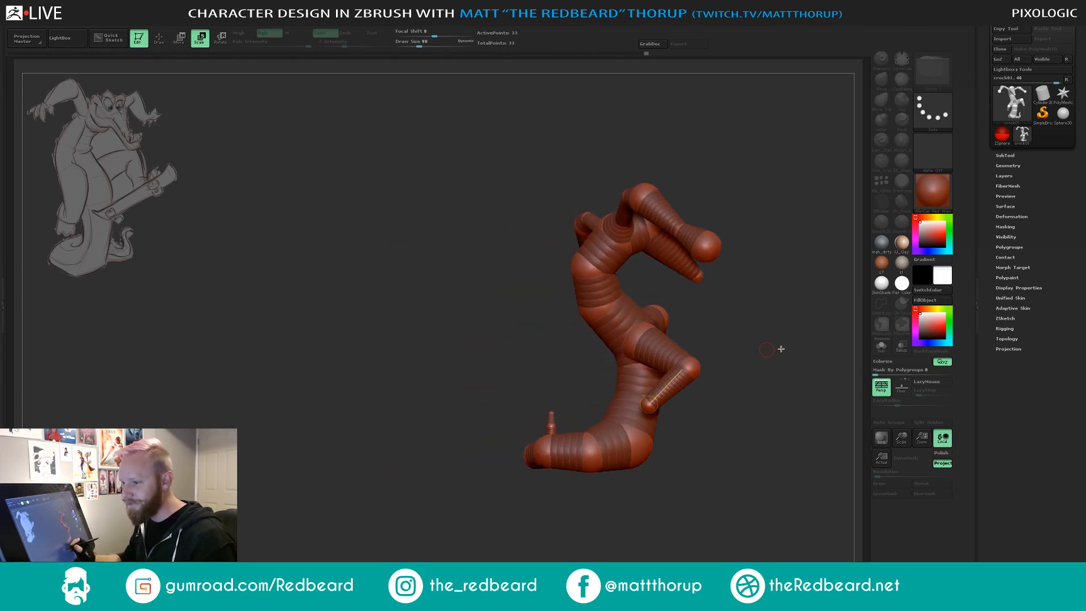
{"action": "left_click_drag", "start_coordinate": [780, 349], "coordinate": [673, 221], "text": "alt"}
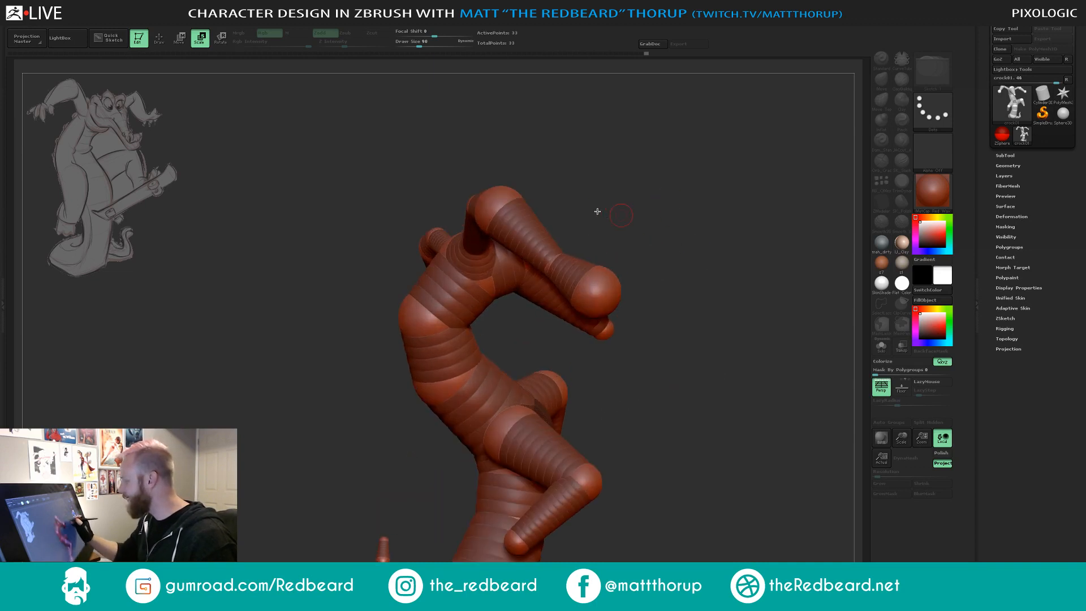
{"action": "mouse_move", "coordinate": [598, 211]}
{"action": "left_mouse_down"}
{"action": "mouse_move", "coordinate": [644, 177]}
{"action": "mouse_move", "coordinate": [609, 177]}
{"action": "mouse_move", "coordinate": [545, 228]}
{"action": "mouse_move", "coordinate": [588, 239]}
{"action": "left_mouse_up"}
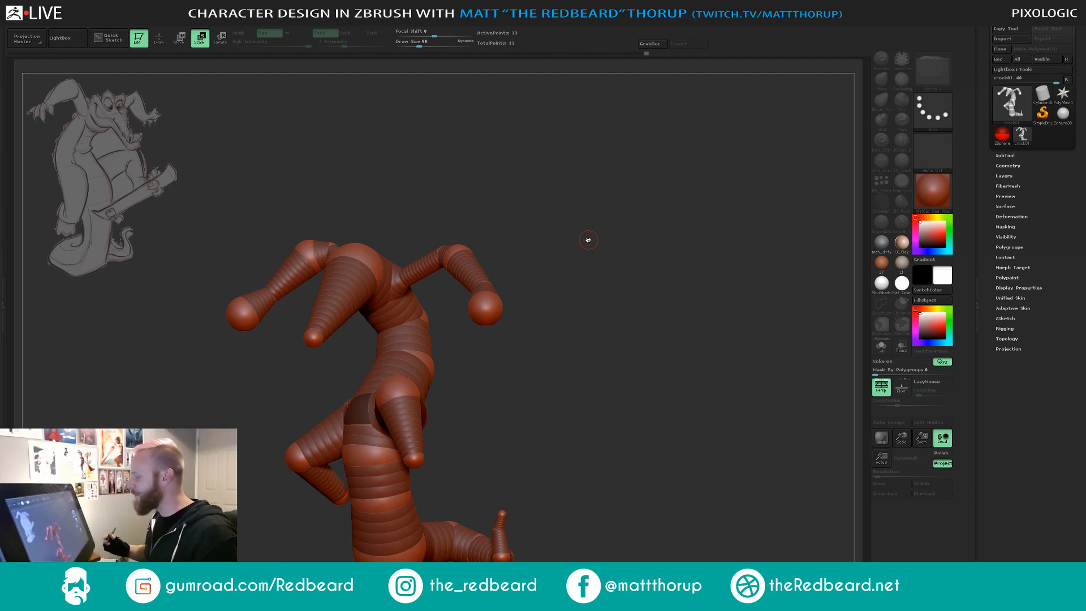
{"action": "left_click_drag", "start_coordinate": [569, 294], "coordinate": [598, 320]}
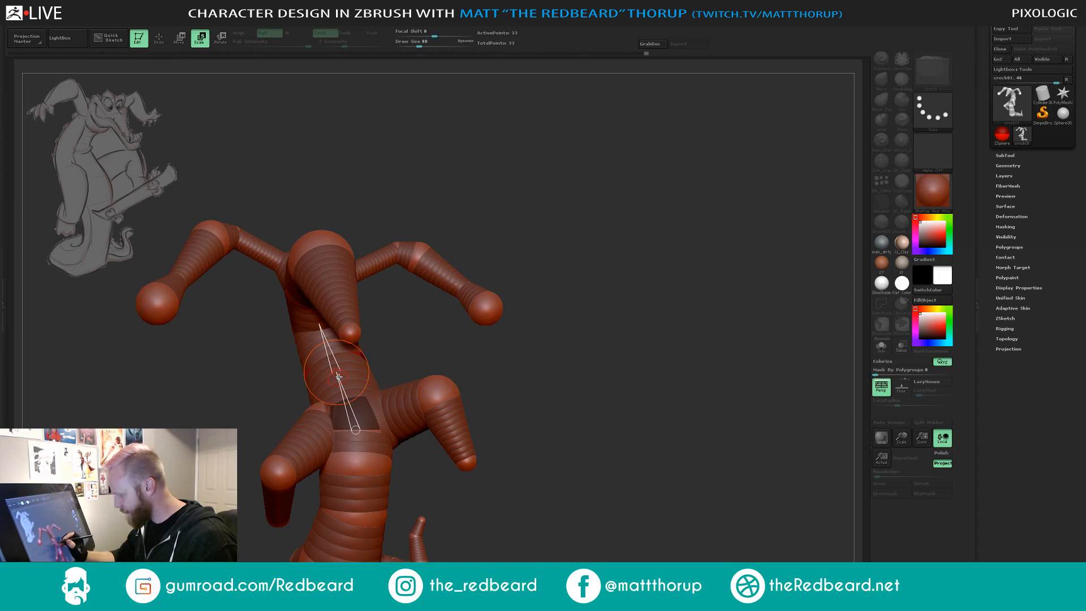
{"action": "key", "text": "w"}
{"action": "left_click_drag", "start_coordinate": [332, 375], "coordinate": [319, 341]}
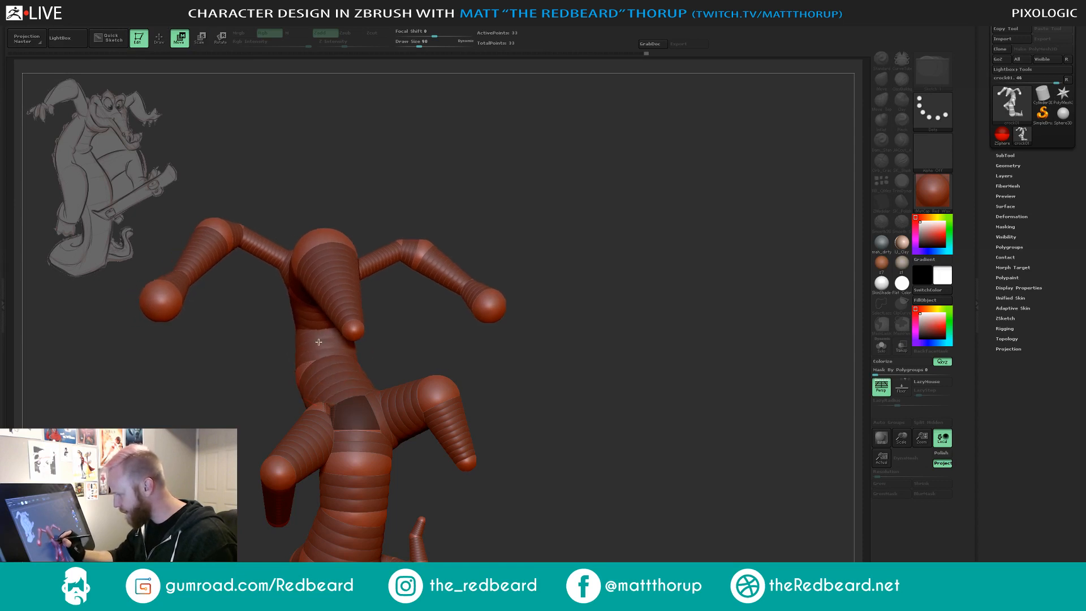
{"action": "left_click_drag", "start_coordinate": [602, 351], "coordinate": [585, 325]}
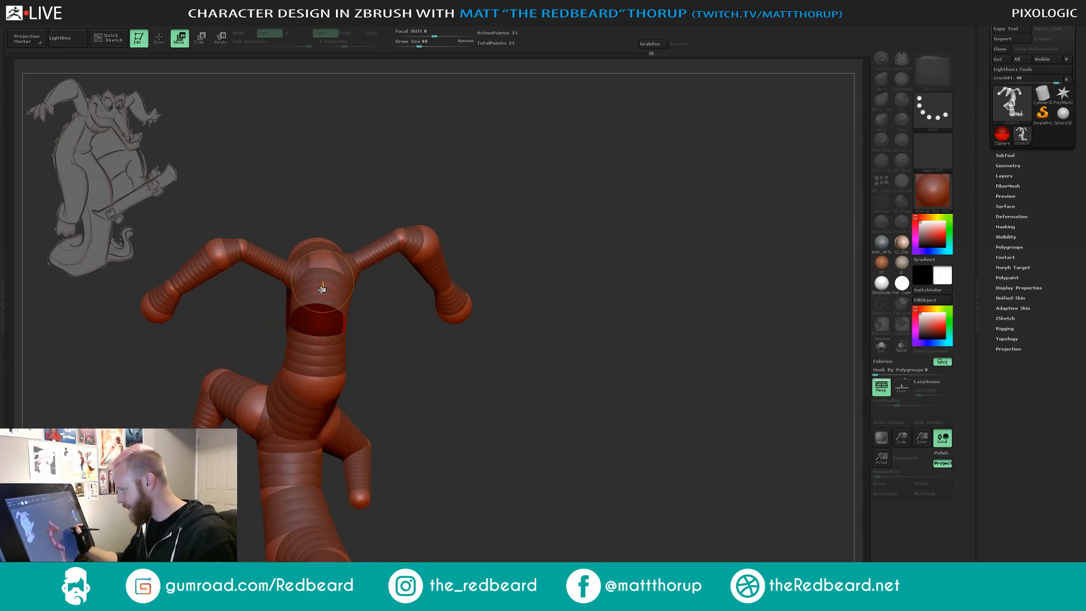
{"action": "left_click_drag", "start_coordinate": [323, 289], "coordinate": [306, 288]}
Nudge the head ZSphere from a top view to adjust how it sits on the neck.
{"action": "left_click_drag", "start_coordinate": [532, 169], "coordinate": [519, 274]}
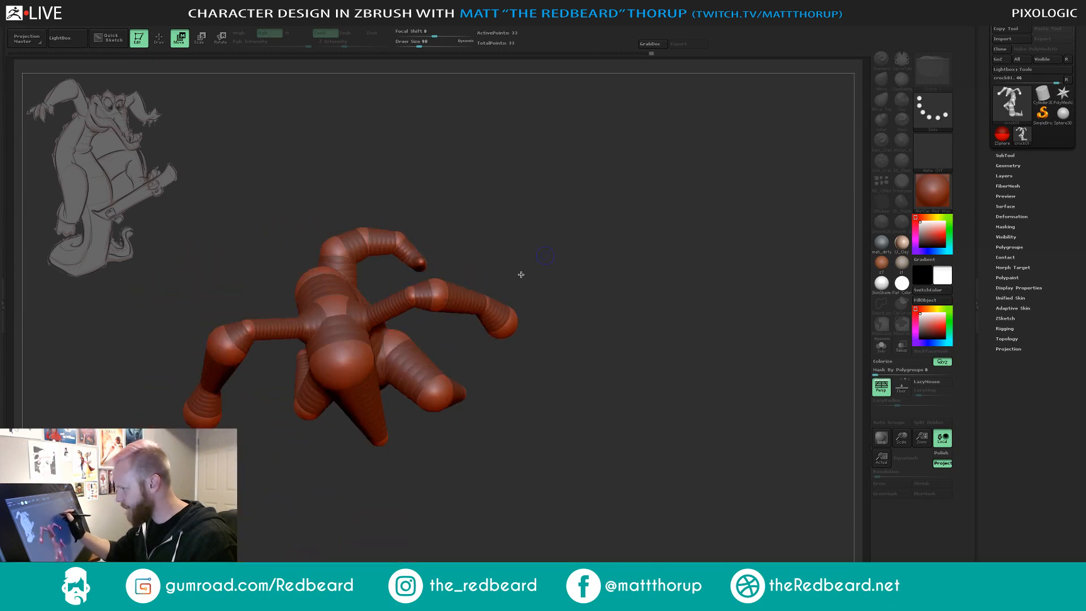
{"action": "left_click_drag", "start_coordinate": [339, 334], "coordinate": [370, 400]}
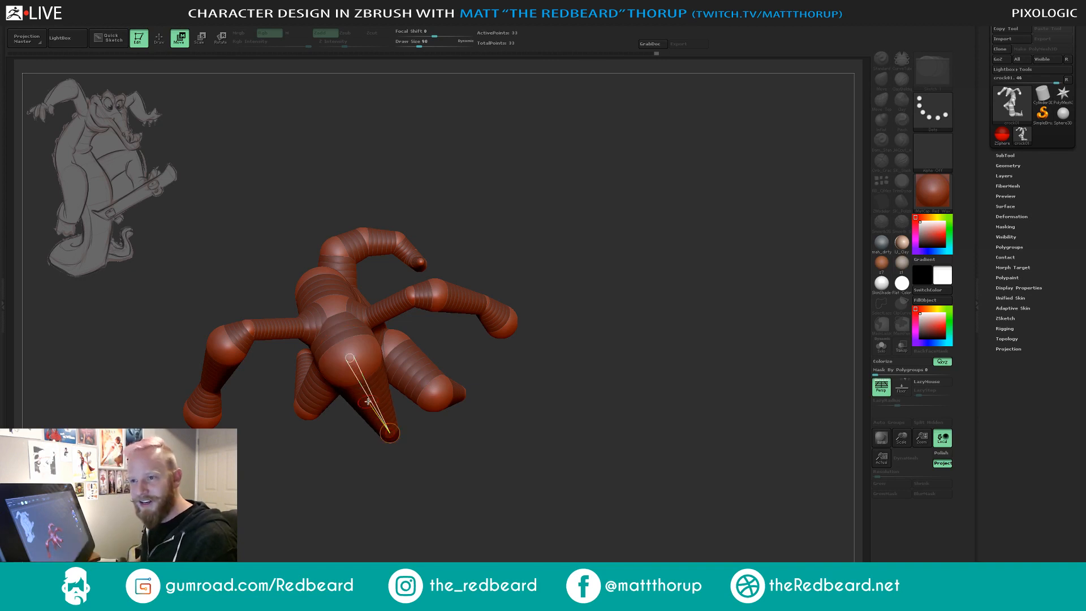
{"action": "left_click_drag", "start_coordinate": [567, 353], "coordinate": [574, 385]}
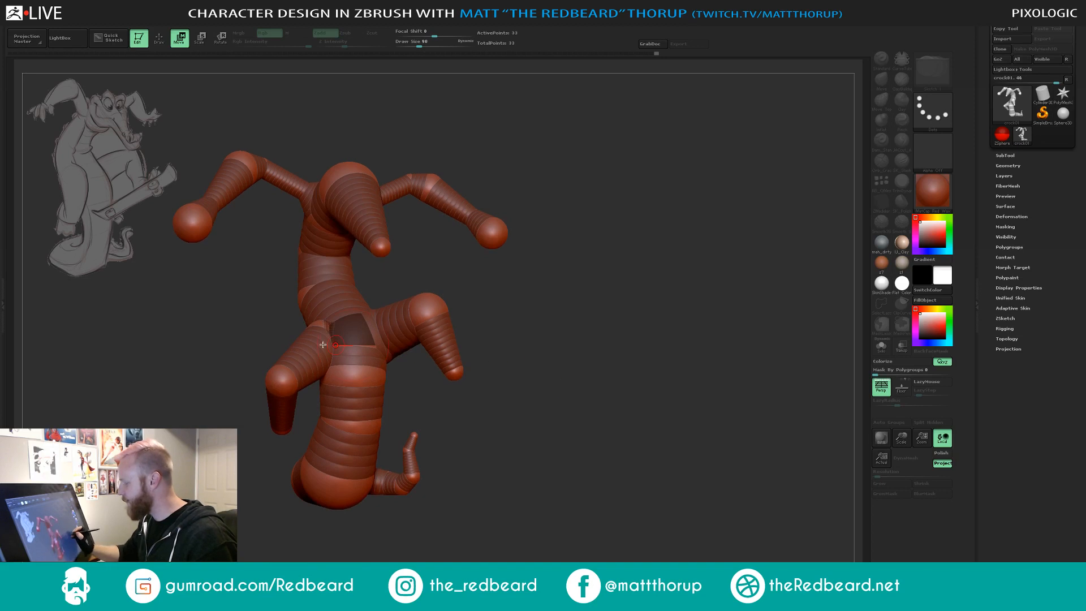
Reposition the hip, knee and foot ZSpheres of the lowered leg, moving the hip outward and the knee down.
{"action": "left_click_drag", "start_coordinate": [619, 327], "coordinate": [629, 328]}
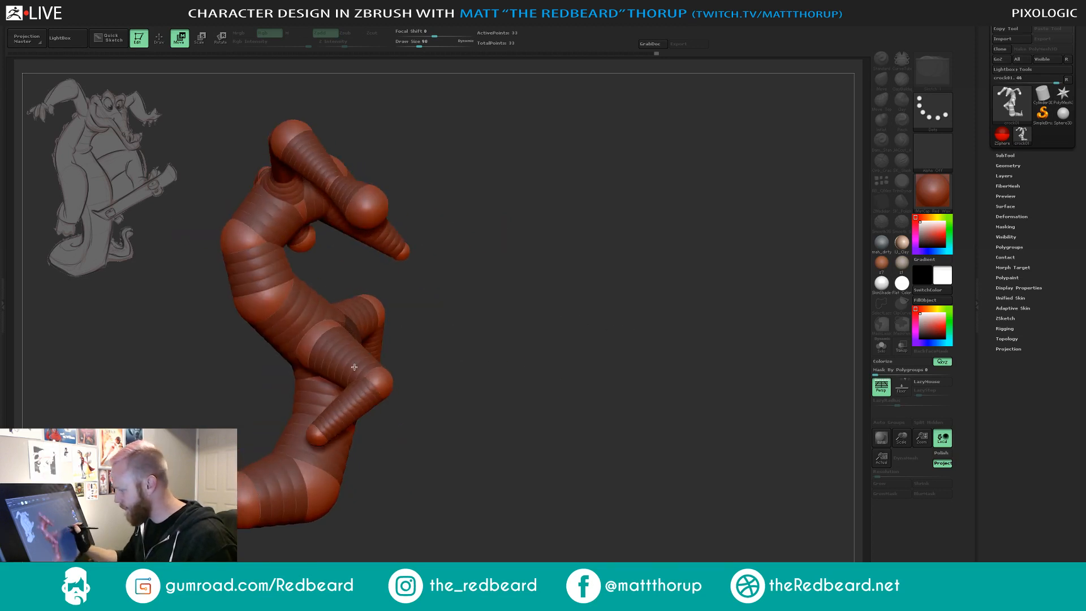
{"action": "left_click_drag", "start_coordinate": [354, 367], "coordinate": [345, 379]}
{"action": "left_click_drag", "start_coordinate": [343, 428], "coordinate": [327, 405]}
{"action": "left_click_drag", "start_coordinate": [515, 369], "coordinate": [472, 379]}
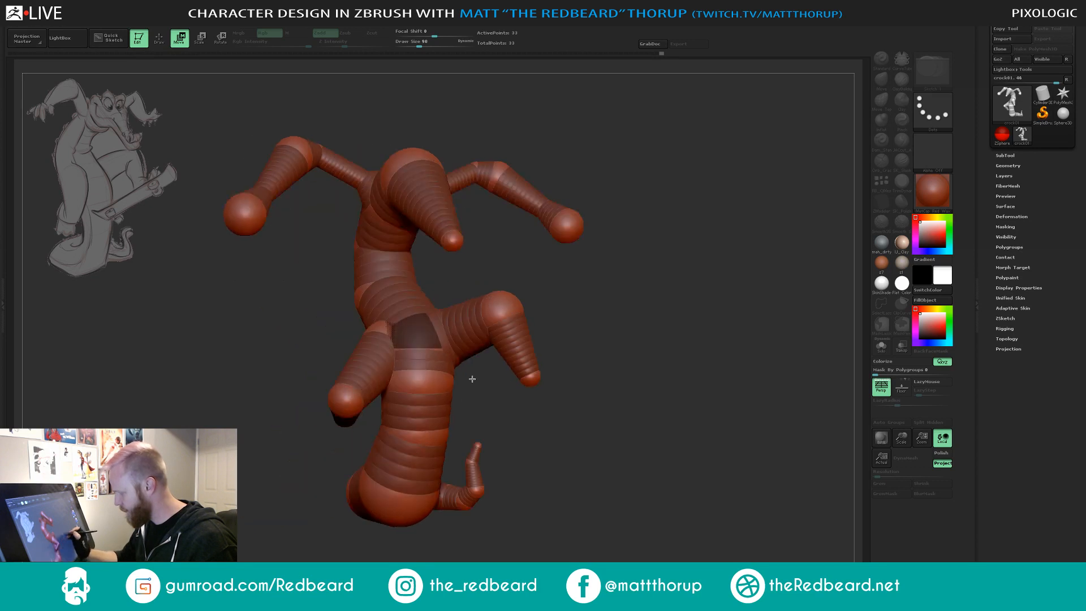
{"action": "left_click_drag", "start_coordinate": [350, 380], "coordinate": [364, 388]}
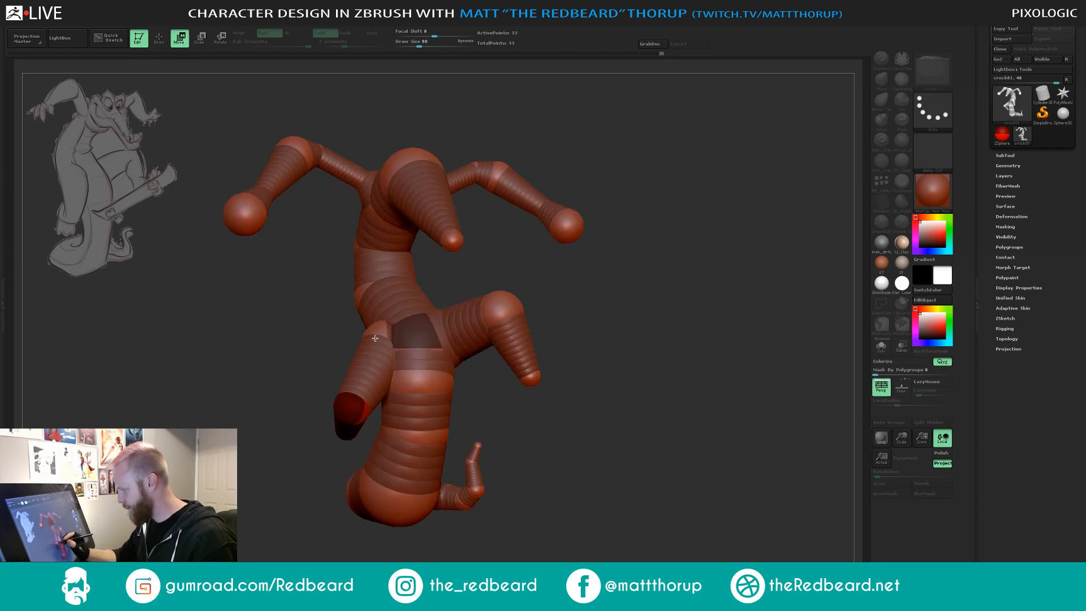
{"action": "left_click_drag", "start_coordinate": [375, 338], "coordinate": [366, 330]}
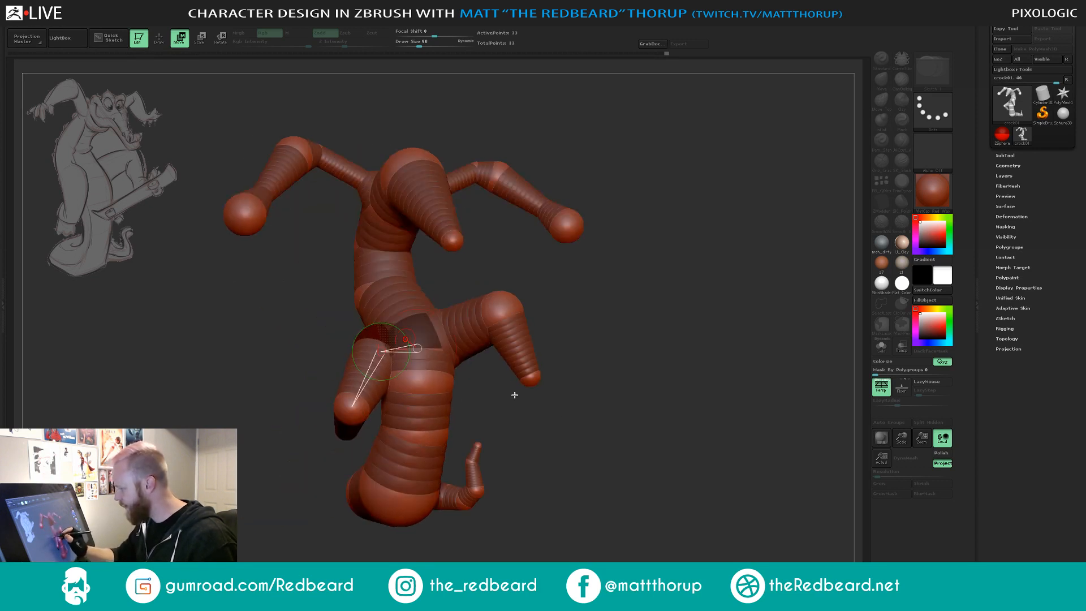
{"action": "left_click_drag", "start_coordinate": [514, 395], "coordinate": [615, 396]}
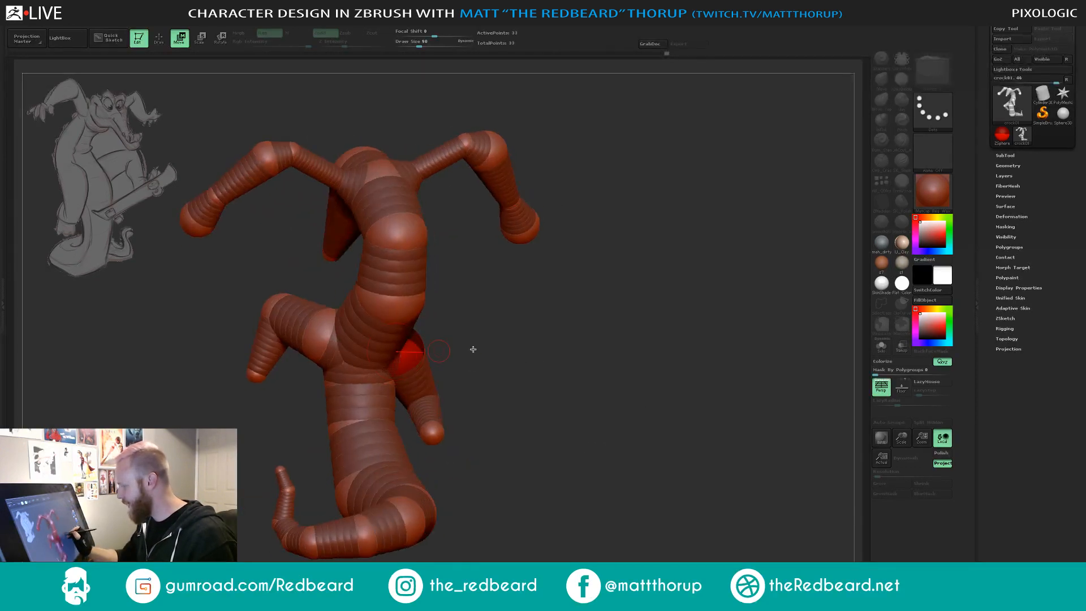
{"action": "left_click_drag", "start_coordinate": [473, 349], "coordinate": [532, 383]}
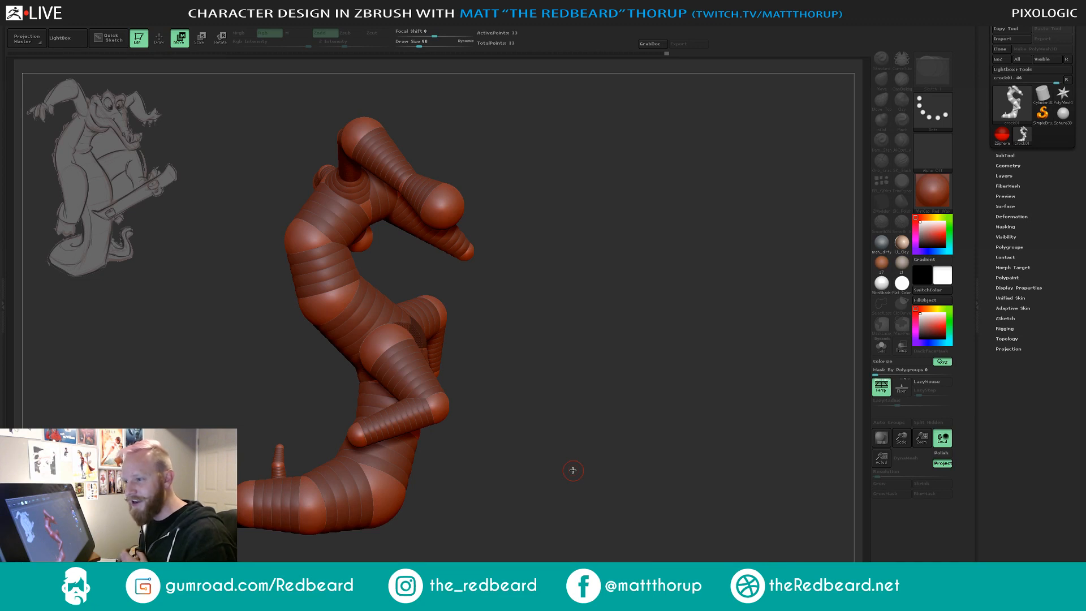
Compare the pose with the sketch from several sides, and shift the ZSphere between the shoulders sideways to straighten the upper back.
{"action": "left_click_drag", "start_coordinate": [573, 470], "coordinate": [594, 399]}
{"action": "left_click_drag", "start_coordinate": [728, 415], "coordinate": [518, 359], "text": "alt"}
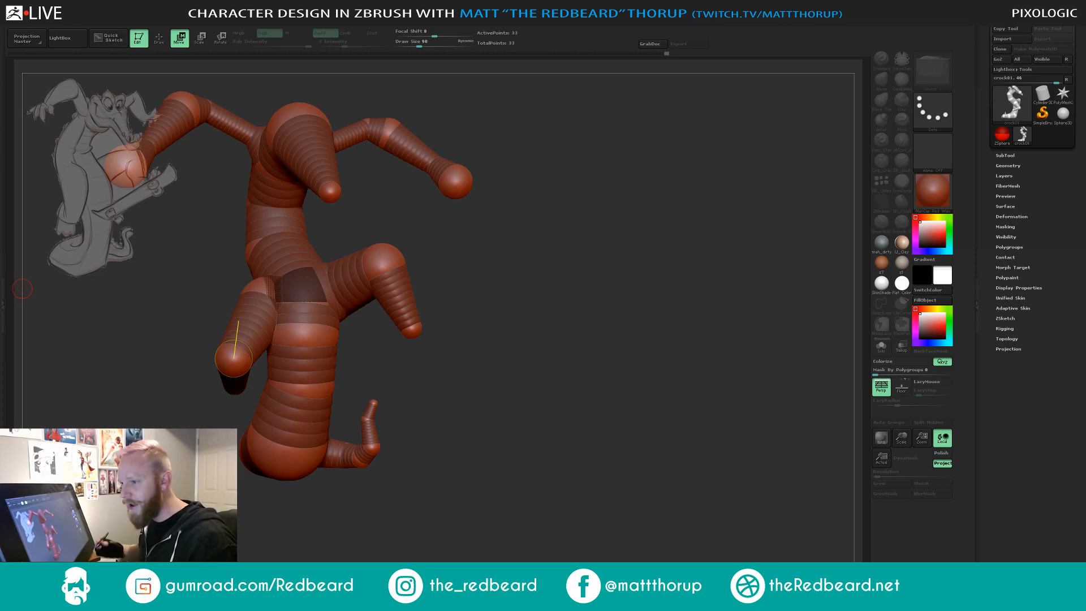
{"action": "left_click_drag", "start_coordinate": [559, 313], "coordinate": [590, 314]}
{"action": "left_click_drag", "start_coordinate": [519, 345], "coordinate": [450, 357]}
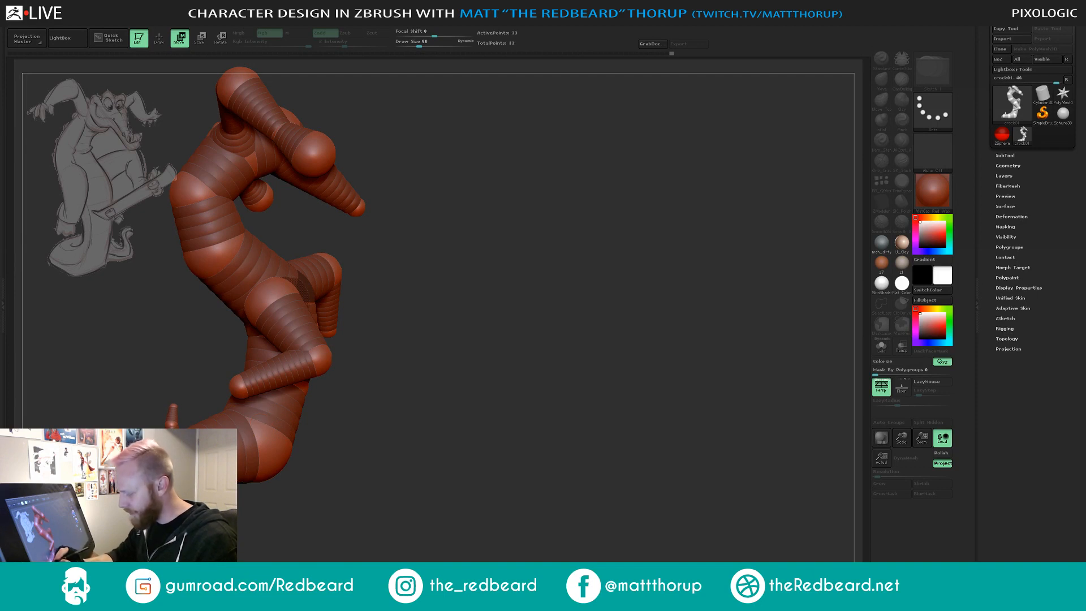
{"action": "mouse_move", "coordinate": [386, 517]}
{"action": "left_mouse_down"}
{"action": "mouse_move", "coordinate": [328, 480]}
{"action": "mouse_move", "coordinate": [627, 490]}
{"action": "mouse_move", "coordinate": [693, 487]}
{"action": "mouse_move", "coordinate": [685, 476]}
{"action": "mouse_move", "coordinate": [712, 473]}
{"action": "mouse_move", "coordinate": [677, 463]}
{"action": "mouse_move", "coordinate": [729, 490]}
{"action": "mouse_move", "coordinate": [686, 483]}
{"action": "mouse_move", "coordinate": [724, 477]}
{"action": "left_mouse_up"}
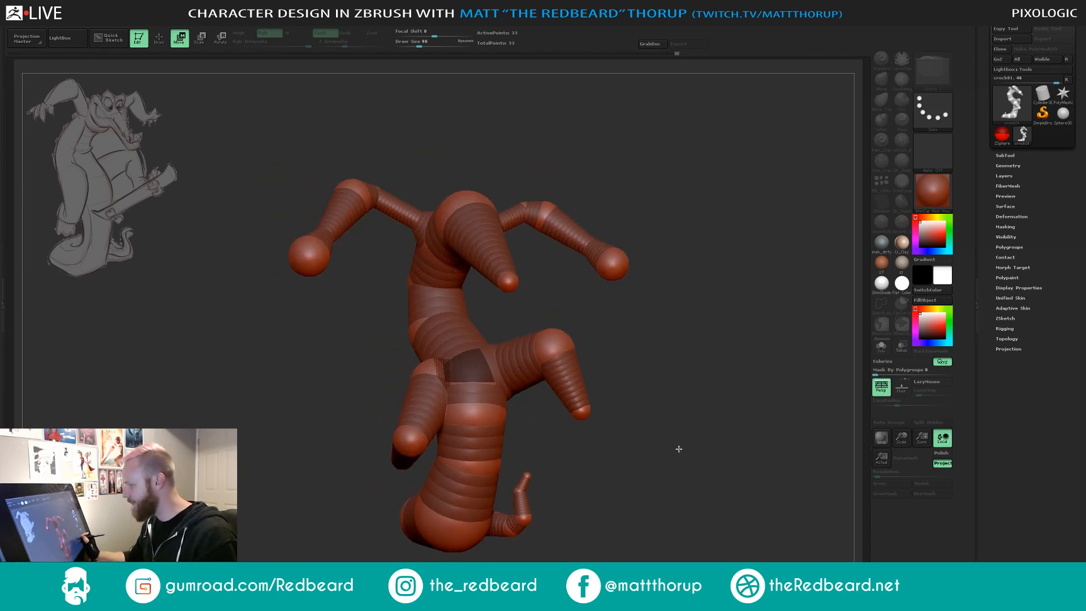
{"action": "left_click_drag", "start_coordinate": [679, 448], "coordinate": [701, 317]}
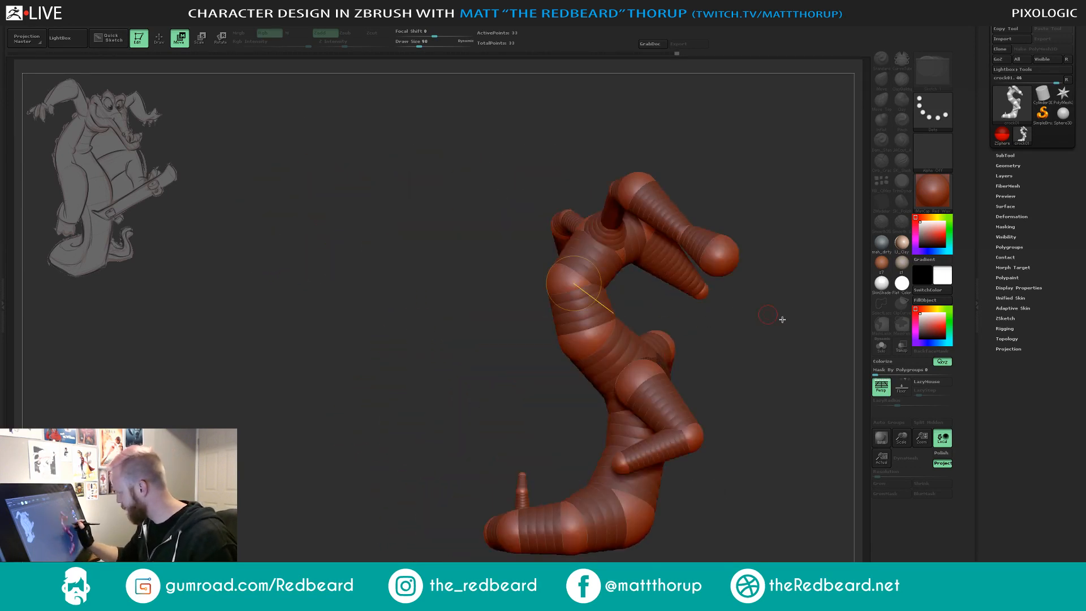
{"action": "mouse_move", "coordinate": [782, 319]}
{"action": "left_mouse_down"}
{"action": "mouse_move", "coordinate": [752, 314]}
{"action": "mouse_move", "coordinate": [785, 315]}
{"action": "left_mouse_up"}
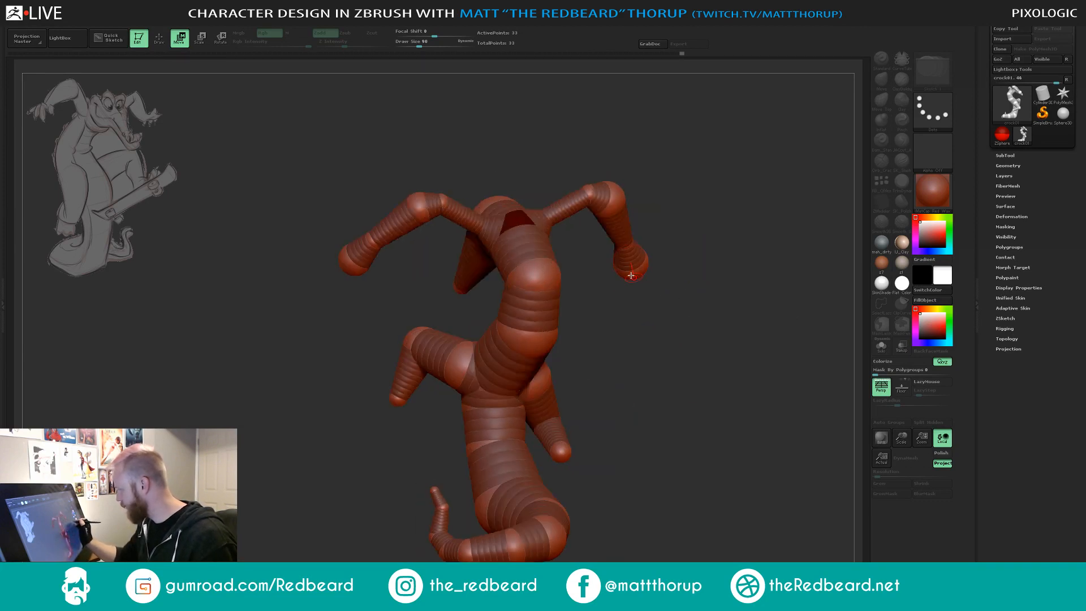
{"action": "left_click_drag", "start_coordinate": [540, 219], "coordinate": [499, 222]}
{"action": "left_click_drag", "start_coordinate": [707, 316], "coordinate": [638, 321]}
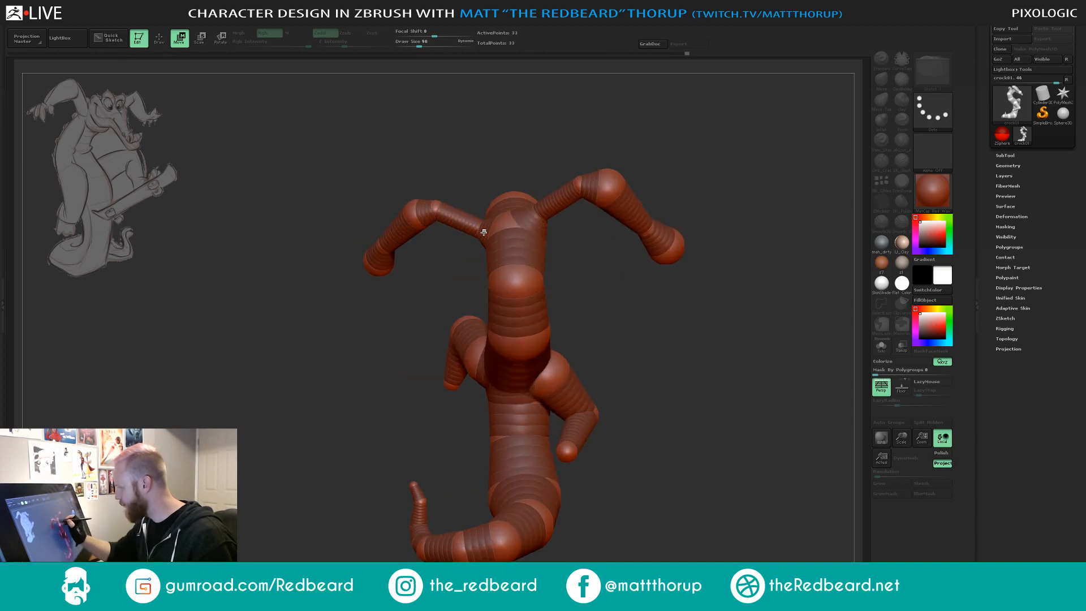
Refine the shoulder joint where the arm meets the upper chest, working from above and from the front.
{"action": "left_click_drag", "start_coordinate": [436, 308], "coordinate": [484, 253]}
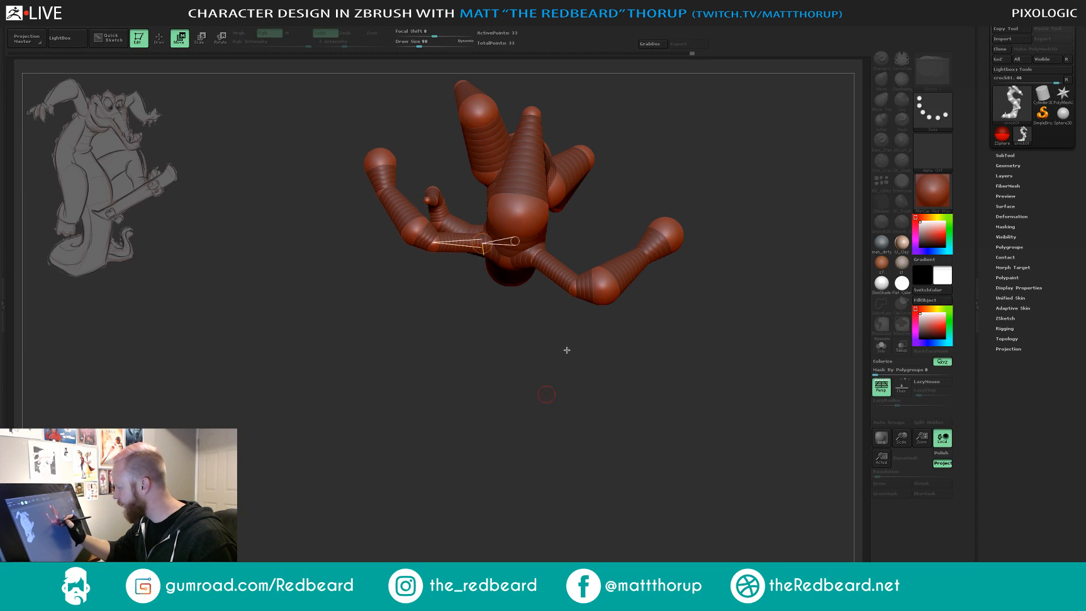
{"action": "left_click_drag", "start_coordinate": [567, 350], "coordinate": [564, 314]}
{"action": "left_click_drag", "start_coordinate": [639, 344], "coordinate": [638, 395]}
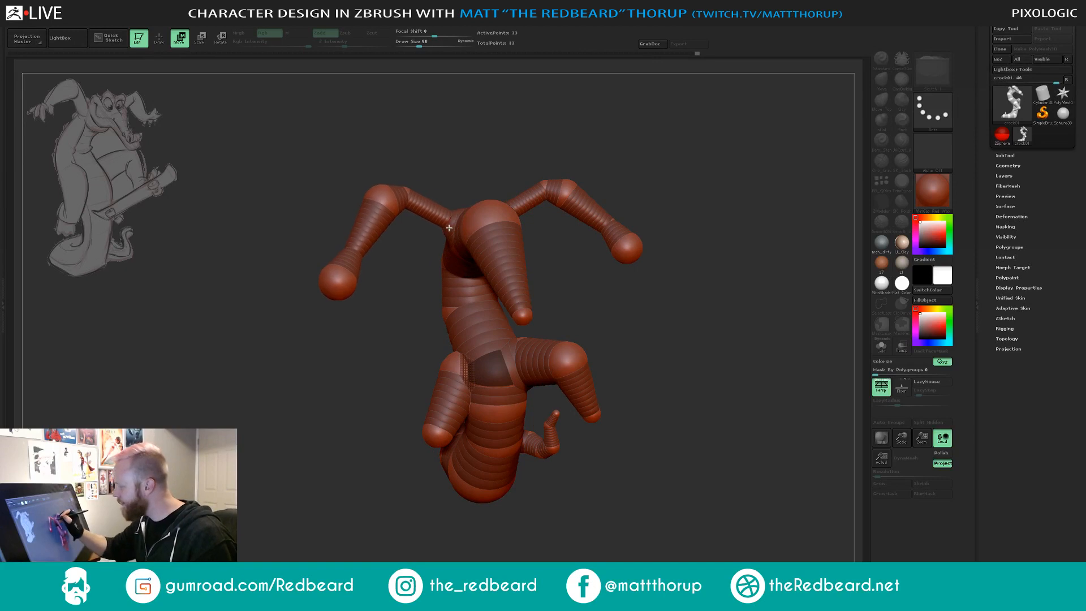
{"action": "left_click_drag", "start_coordinate": [435, 210], "coordinate": [443, 203]}
{"action": "left_click_drag", "start_coordinate": [535, 142], "coordinate": [516, 180]}
{"action": "left_click_drag", "start_coordinate": [535, 243], "coordinate": [740, 468]}
Turn off perspective and check the whole pose from the side and front against the sketch.
{"action": "left_click", "coordinate": [882, 387]}
{"action": "left_click_drag", "start_coordinate": [691, 319], "coordinate": [557, 286]}
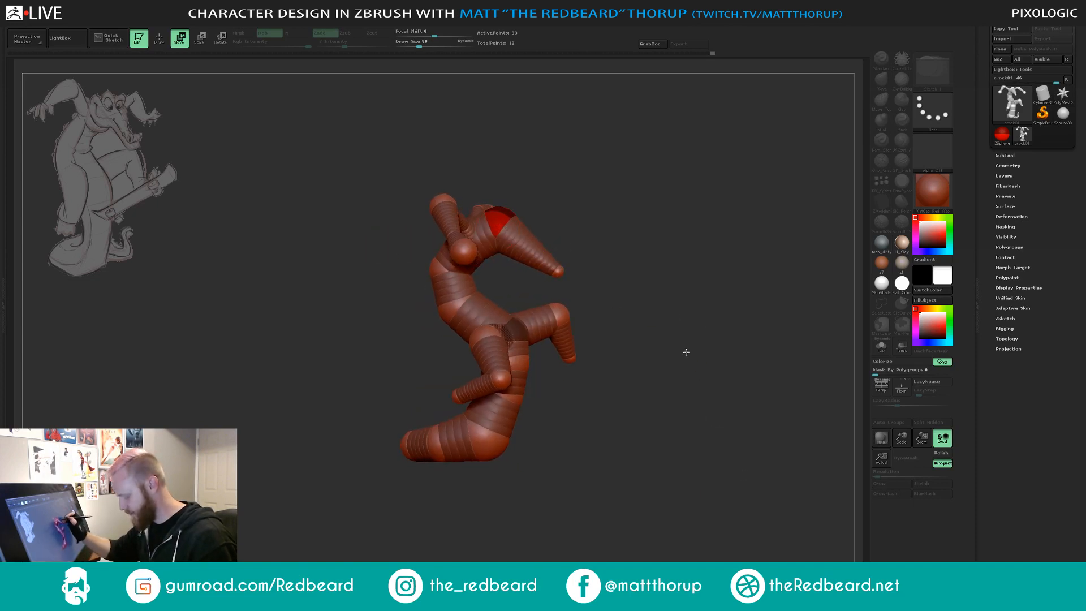
{"action": "left_click_drag", "start_coordinate": [686, 354], "coordinate": [675, 464]}
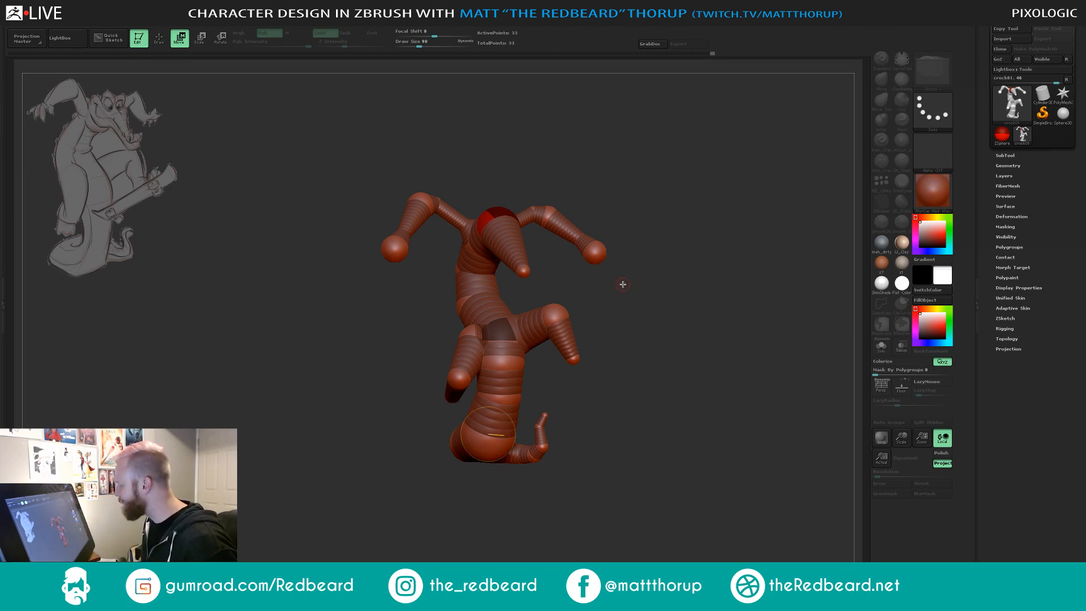
{"action": "left_click_drag", "start_coordinate": [717, 394], "coordinate": [683, 390]}
Preview the ZSphere model as an adaptive skin mesh.
{"action": "left_click_drag", "start_coordinate": [741, 416], "coordinate": [626, 436], "text": "alt"}
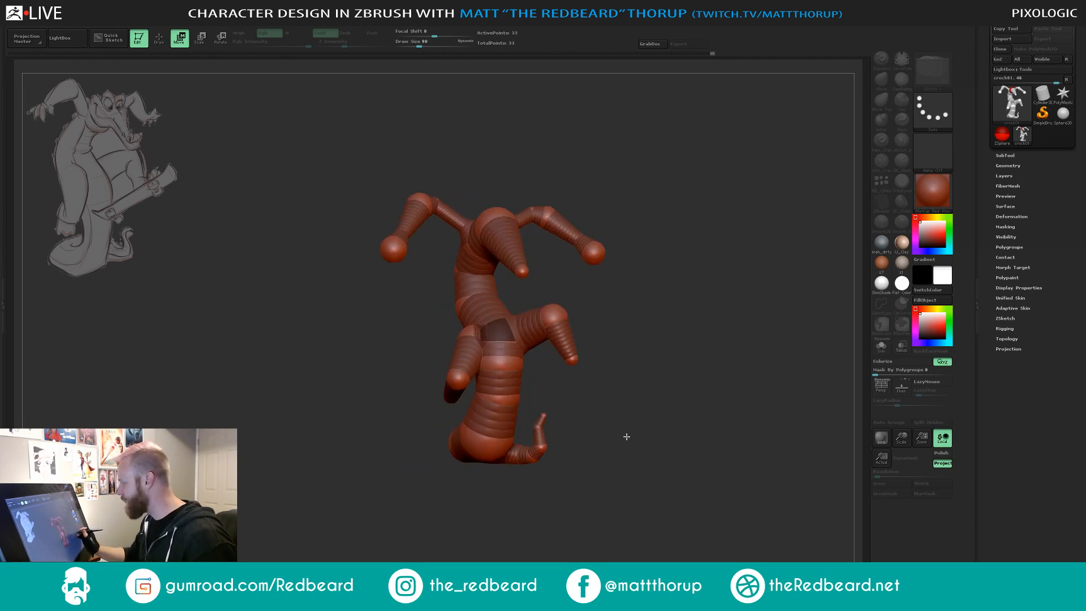
{"action": "left_click", "coordinate": [1011, 308]}
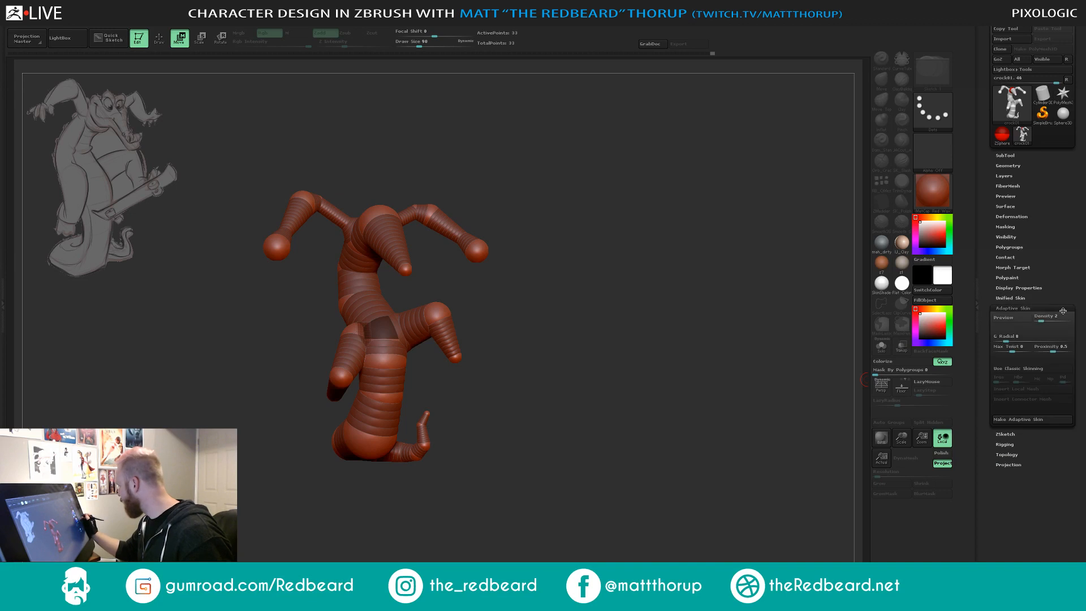
{"action": "left_click", "coordinate": [1015, 320]}
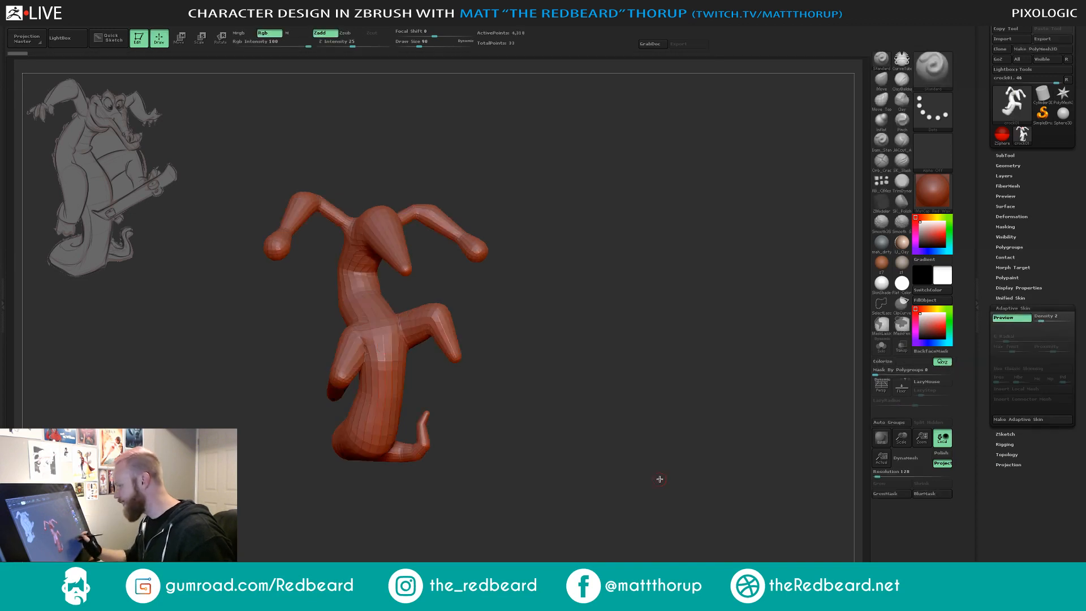
{"action": "mouse_move", "coordinate": [659, 479]}
{"action": "left_mouse_down"}
{"action": "mouse_move", "coordinate": [672, 477]}
{"action": "mouse_move", "coordinate": [644, 485]}
{"action": "mouse_move", "coordinate": [751, 464]}
{"action": "mouse_move", "coordinate": [701, 477]}
{"action": "mouse_move", "coordinate": [731, 466]}
{"action": "mouse_move", "coordinate": [710, 470]}
{"action": "left_mouse_up"}
Compare the skin with and without its polyframe, and against the underlying ZSphere chain.
{"action": "key", "text": "shift+f"}
{"action": "key", "text": "shift"}
{"action": "key", "text": "shift+f"}
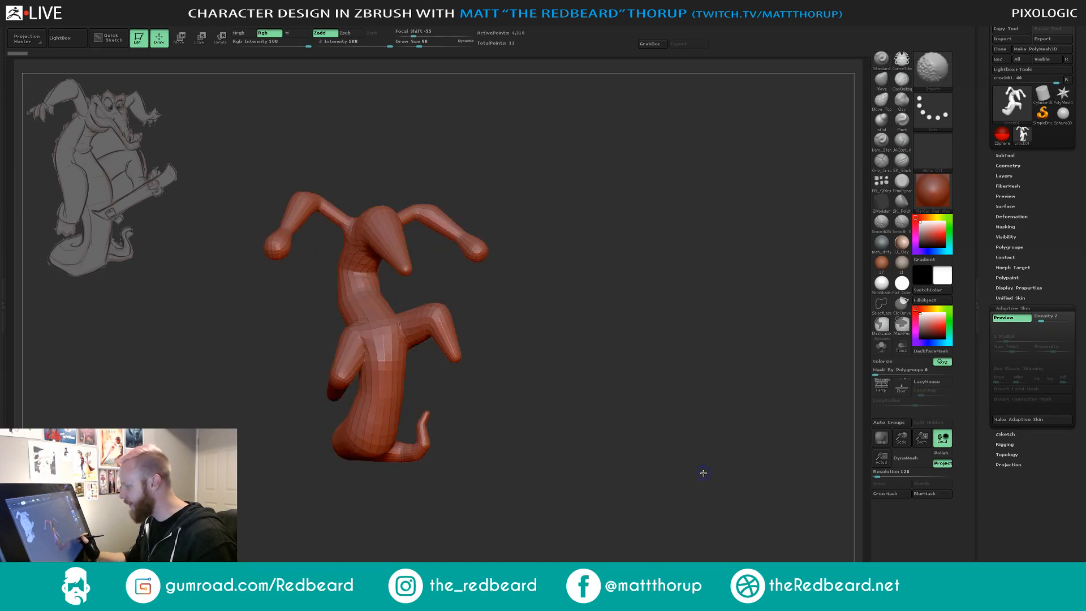
{"action": "key", "text": "shift+f"}
{"action": "key", "text": "shift+f"}
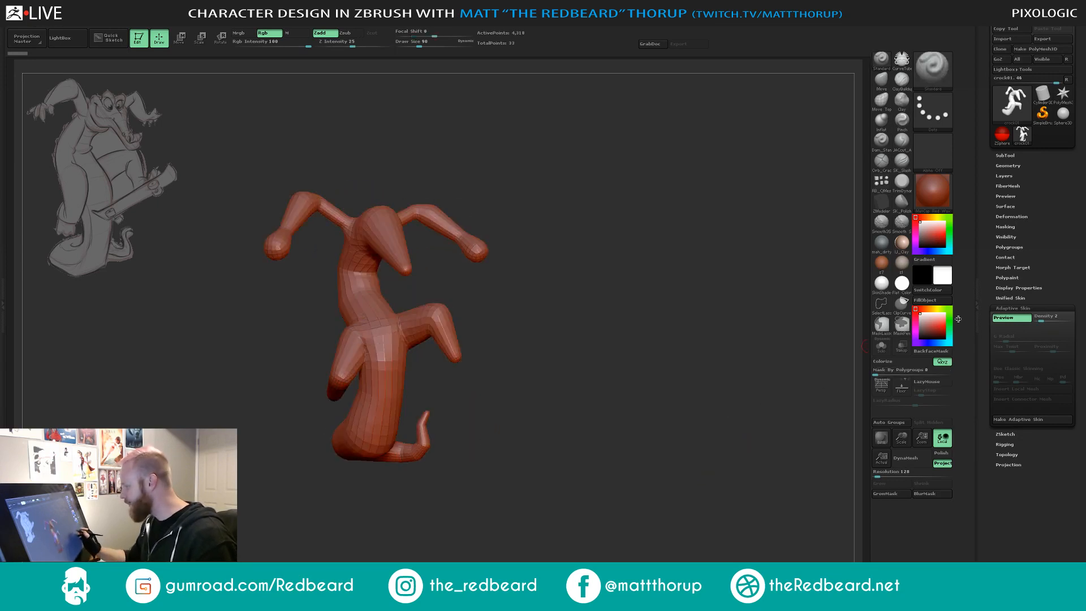
{"action": "key", "text": "a"}
{"action": "key", "text": "a"}
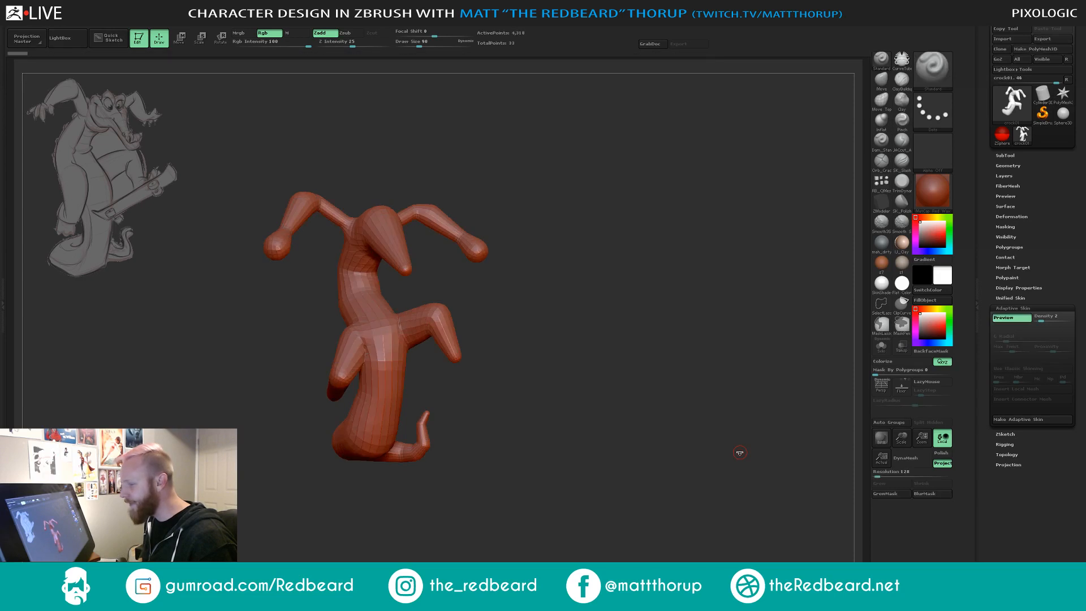
Generate an adaptive skin mesh from the ZSphere model and switch the material to z7.
{"action": "key", "text": "a"}
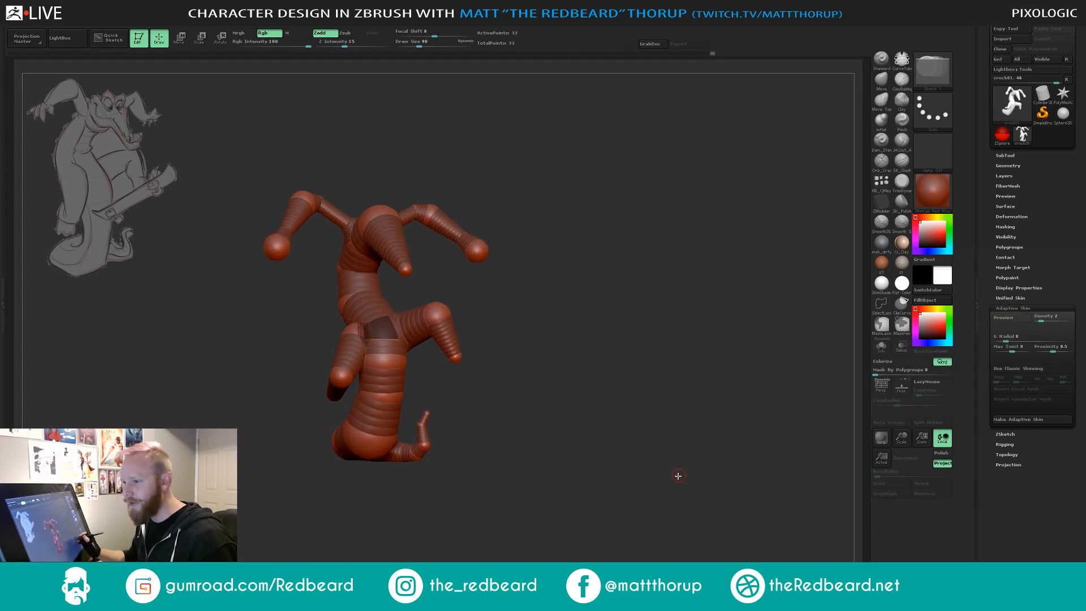
{"action": "left_click_drag", "start_coordinate": [678, 475], "coordinate": [644, 476]}
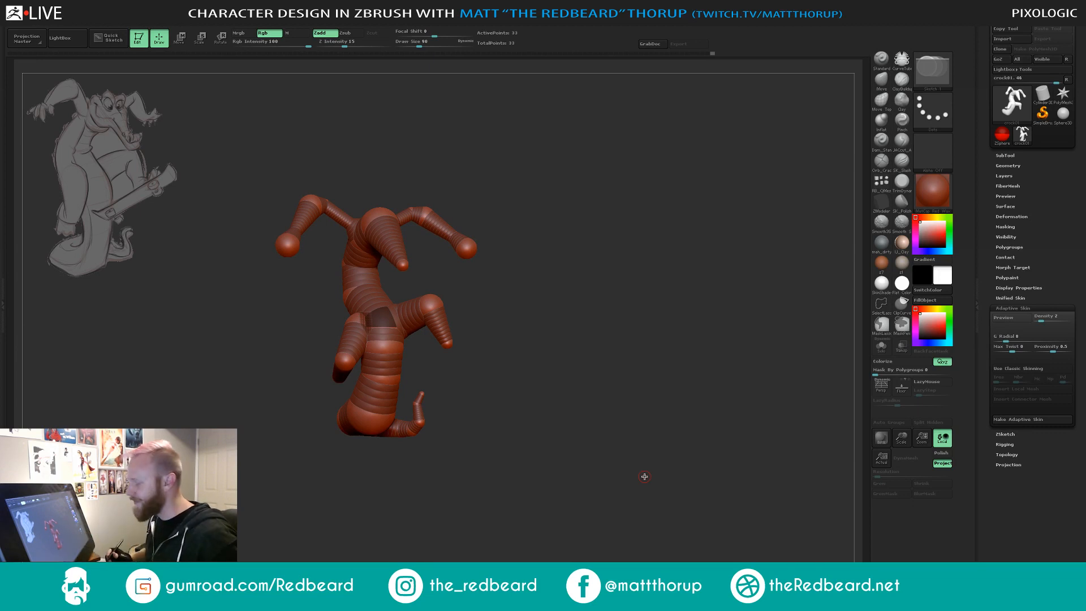
{"action": "left_click_drag", "start_coordinate": [689, 455], "coordinate": [701, 449]}
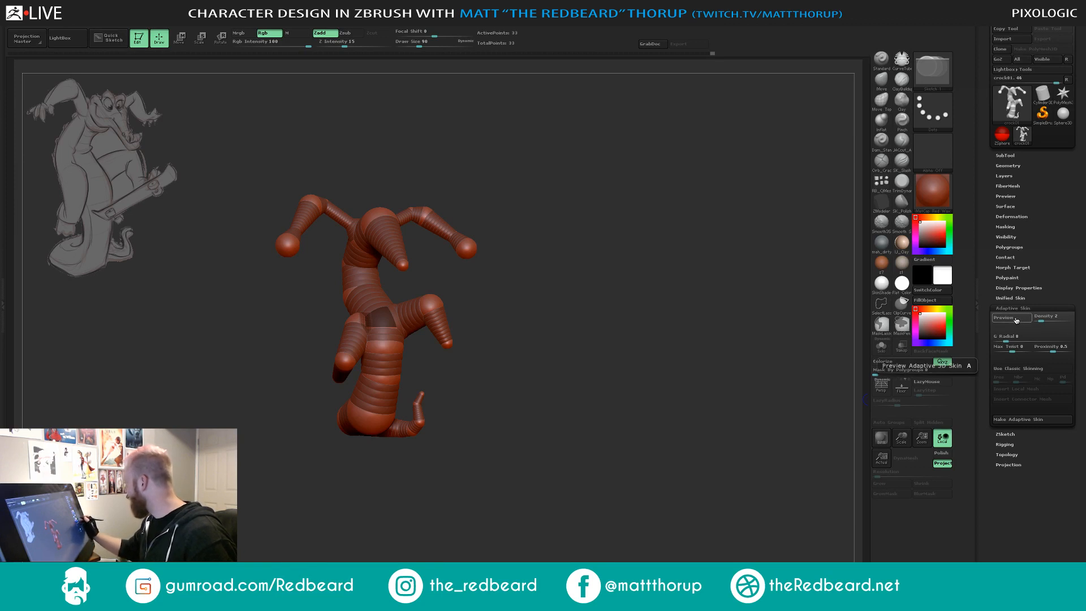
{"action": "left_click", "coordinate": [1017, 320]}
{"action": "left_click", "coordinate": [1024, 419]}
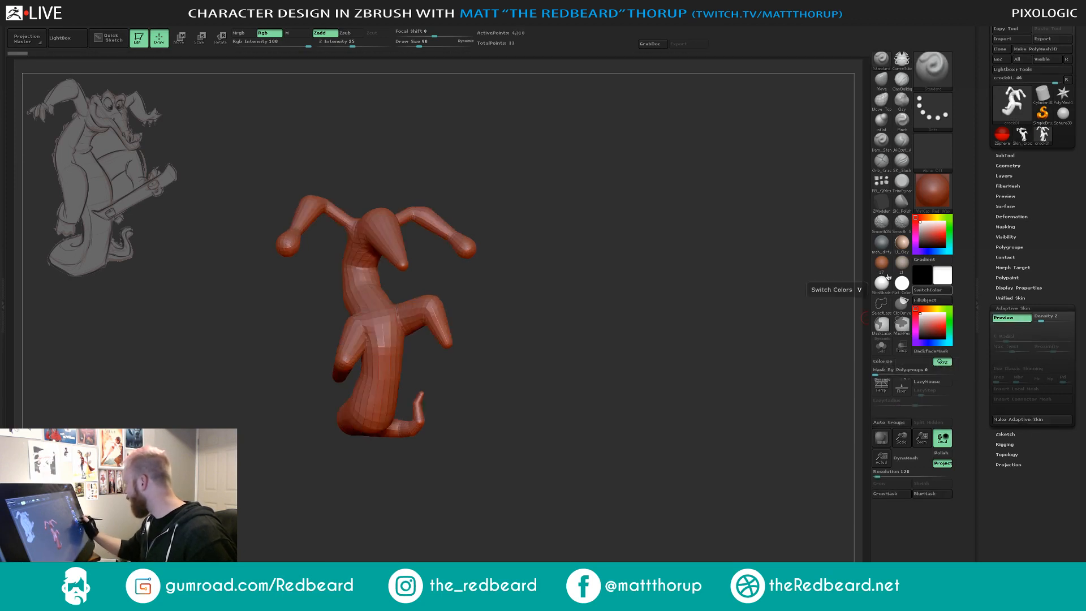
{"action": "left_click", "coordinate": [882, 264]}
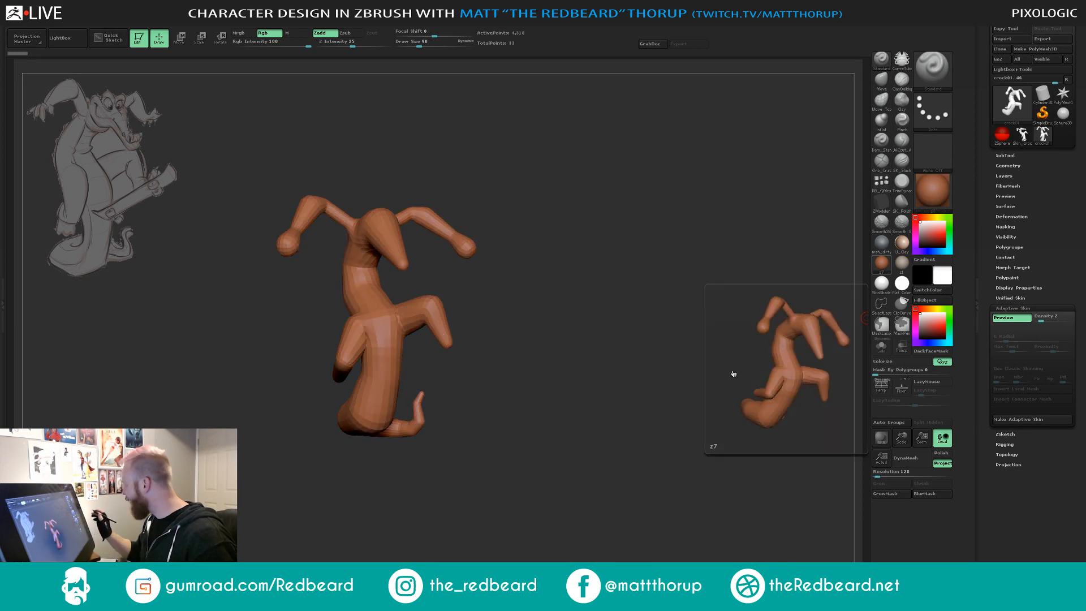
{"action": "left_click_drag", "start_coordinate": [704, 451], "coordinate": [680, 461]}
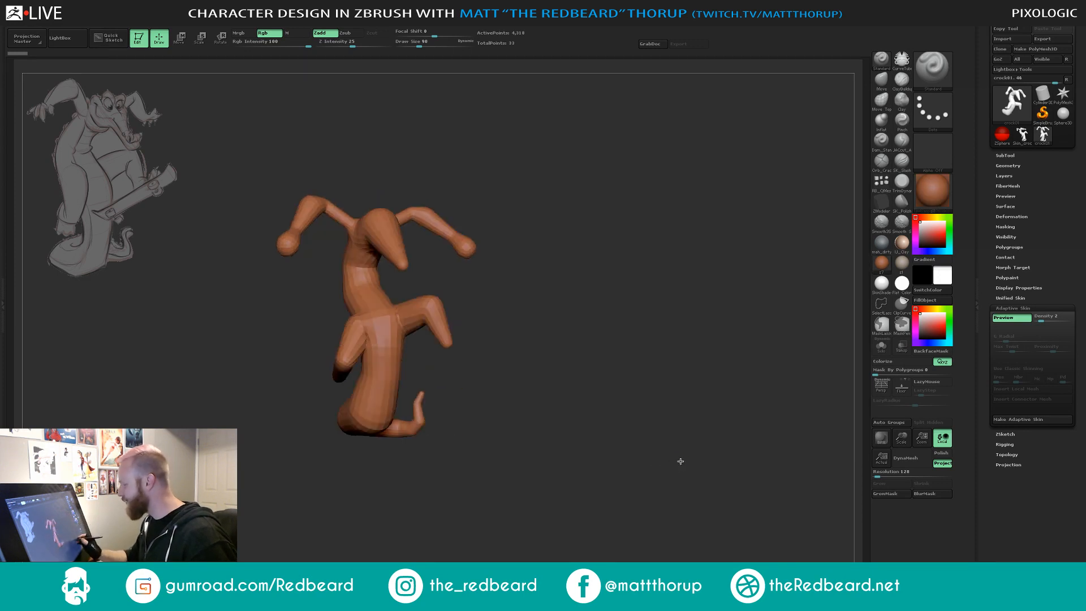
Append the generated adaptive skin mesh as a subtool, make it active, and save the tool as crock01.ztl.
{"action": "left_click", "coordinate": [1009, 156]}
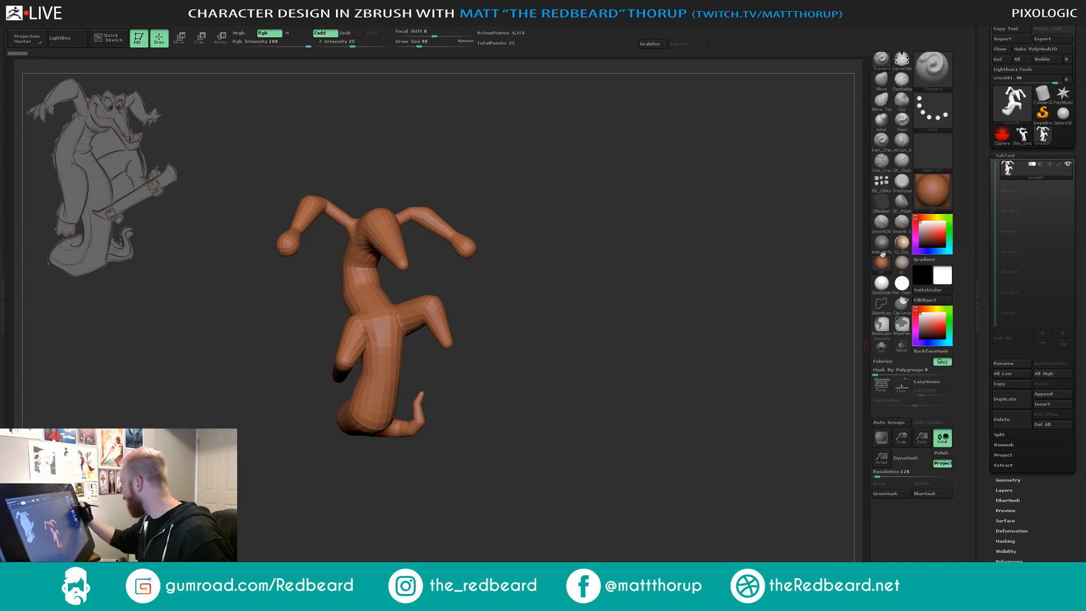
{"action": "mouse_move", "coordinate": [654, 455]}
{"action": "left_mouse_down"}
{"action": "mouse_move", "coordinate": [635, 461]}
{"action": "mouse_move", "coordinate": [658, 450]}
{"action": "left_mouse_up"}
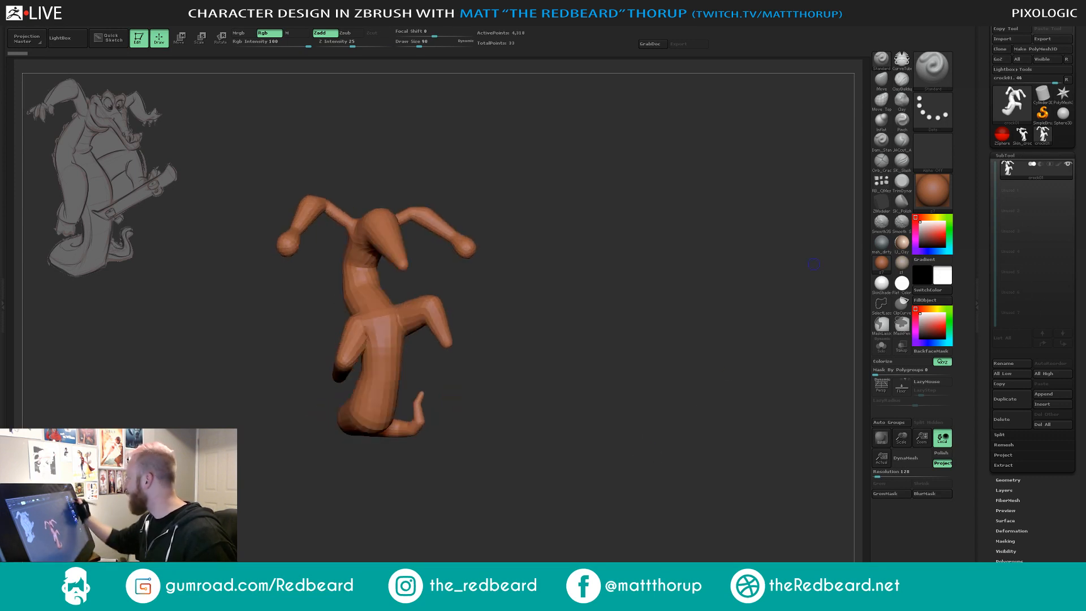
{"action": "key", "text": "super+s"}
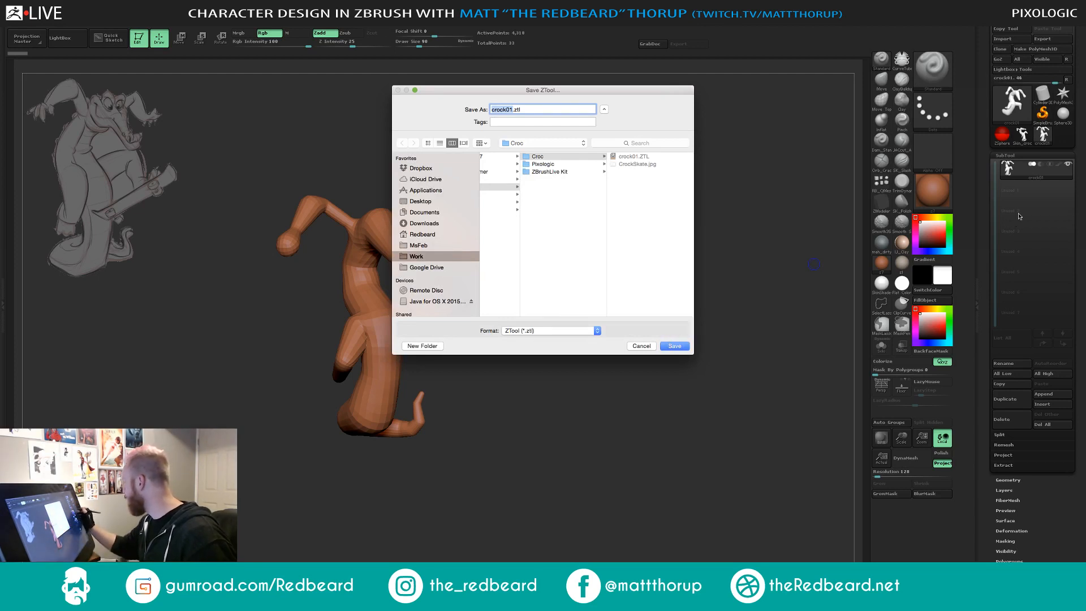
{"action": "left_click", "coordinate": [643, 346]}
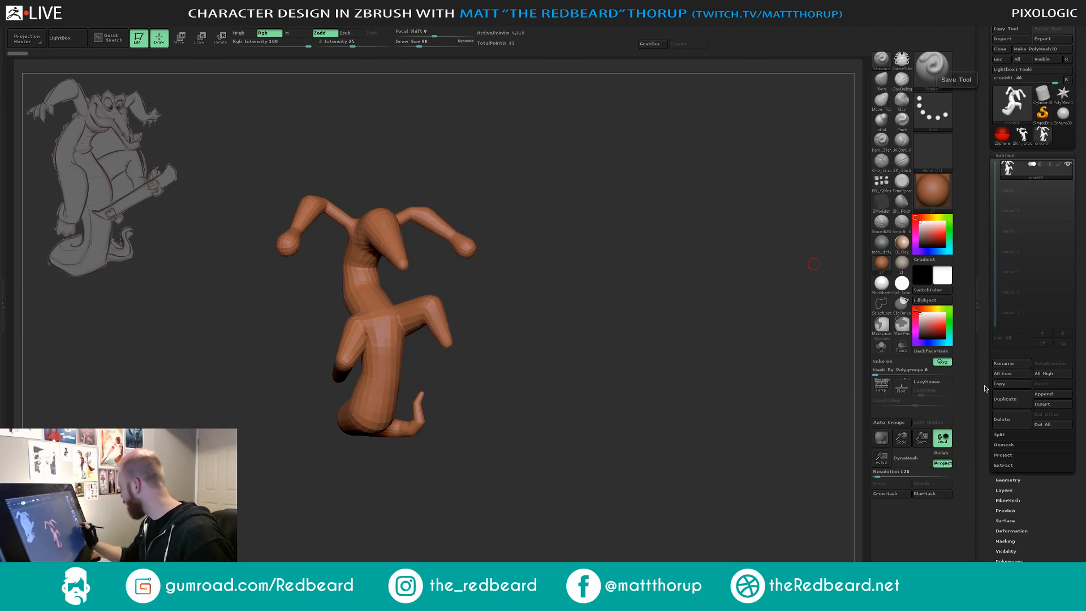
{"action": "left_click", "coordinate": [1053, 394]}
{"action": "left_click", "coordinate": [921, 411]}
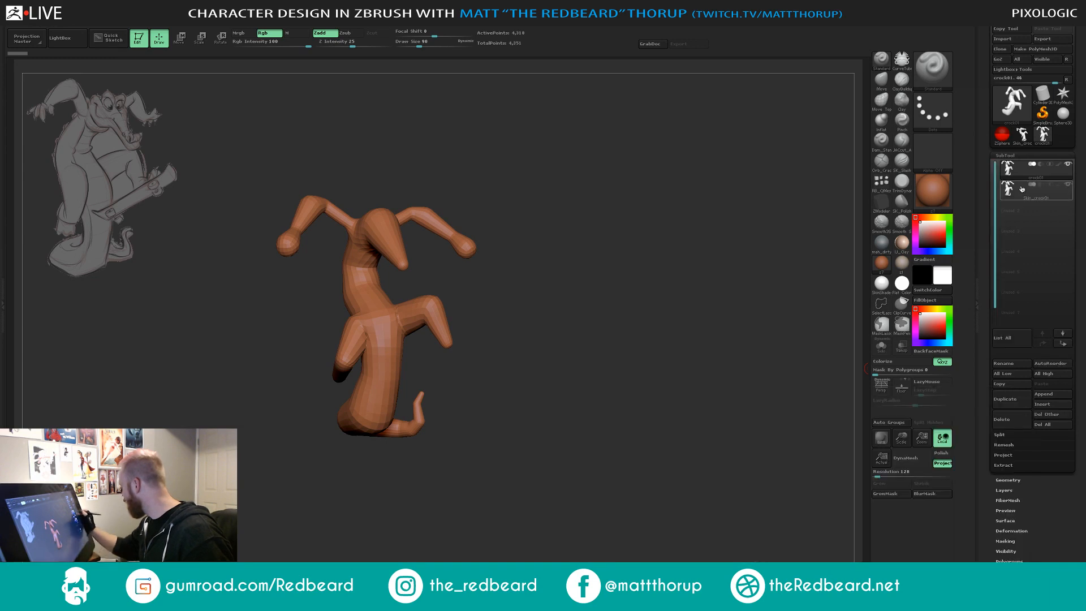
{"action": "left_click", "coordinate": [1036, 184]}
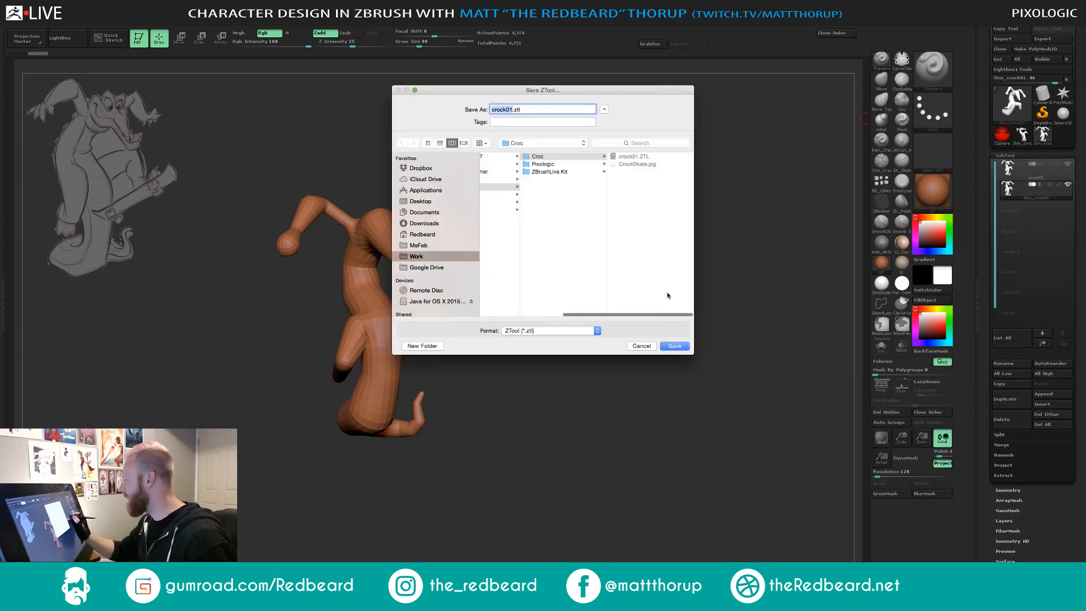
{"action": "left_click", "coordinate": [674, 346]}
{"action": "left_click", "coordinate": [561, 146]}
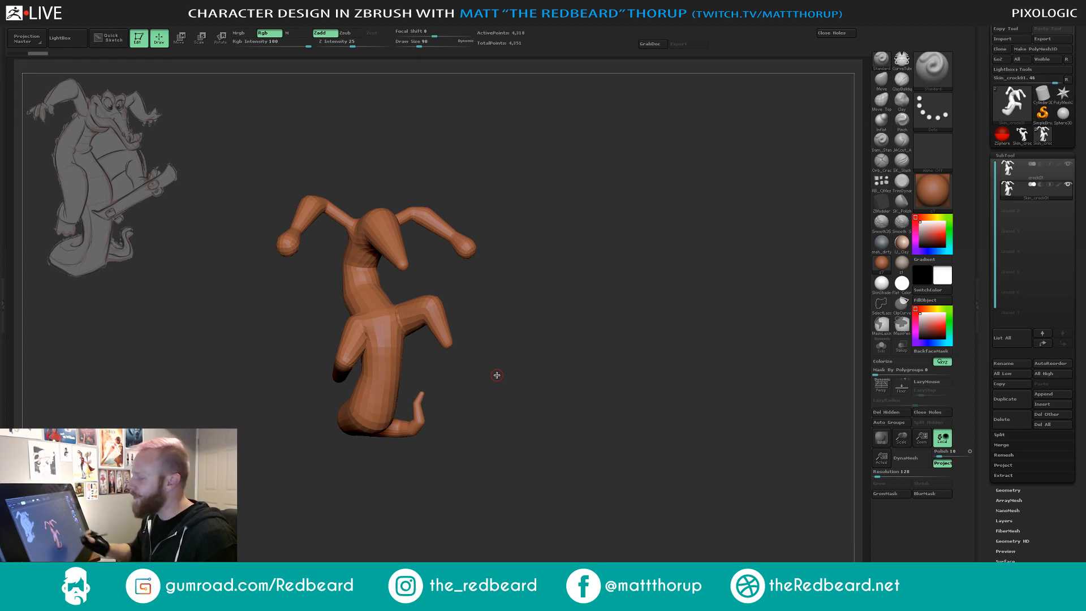
{"action": "left_click_drag", "start_coordinate": [496, 375], "coordinate": [533, 223]}
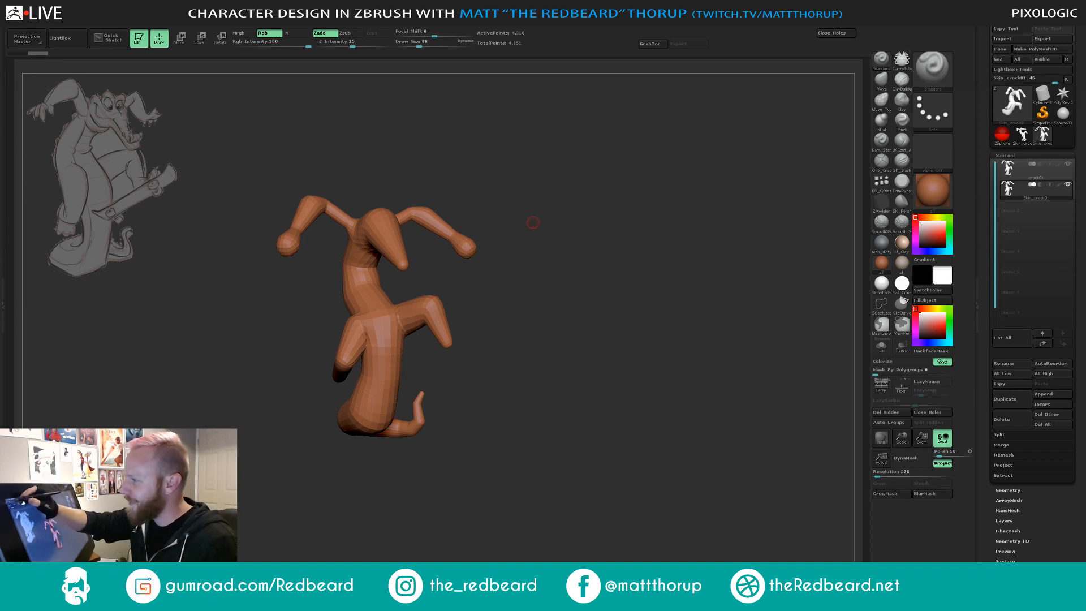
{"action": "left_click", "coordinate": [29, 17]}
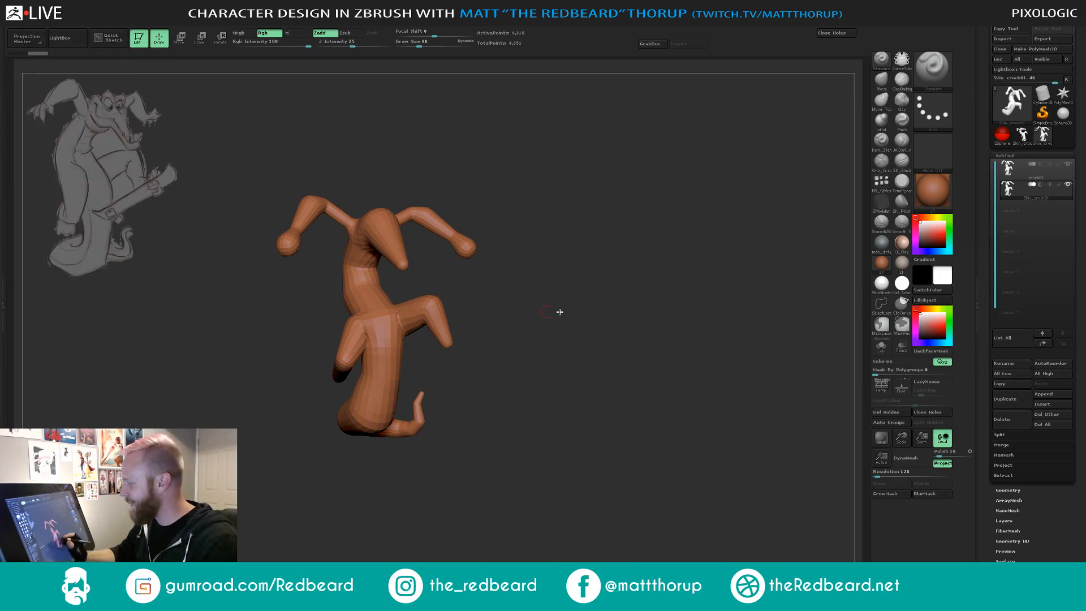
{"action": "left_click", "coordinate": [29, 17]}
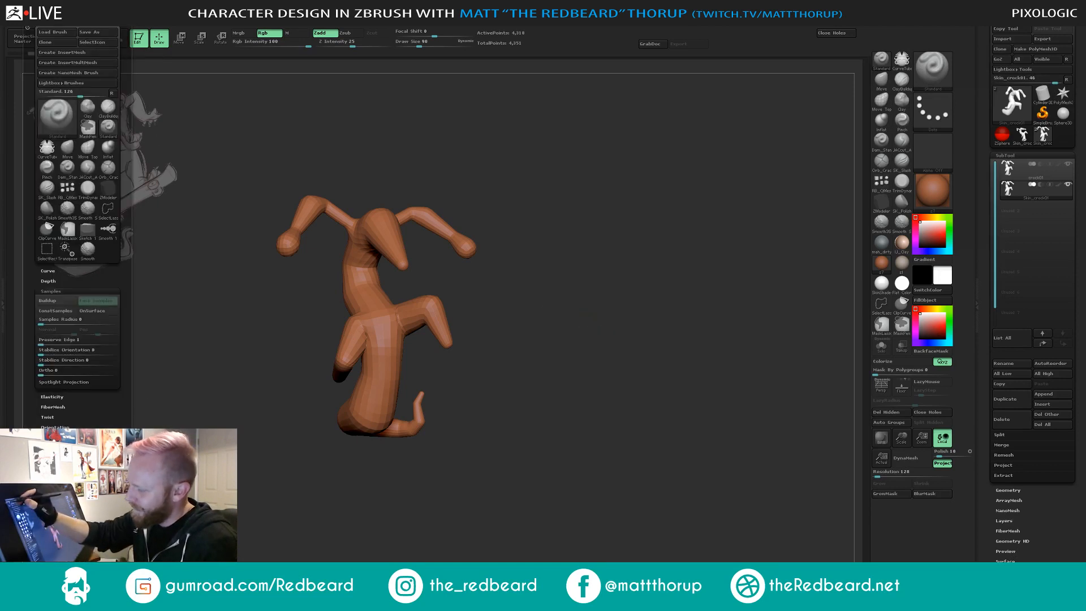
{"action": "mouse_move", "coordinate": [560, 320]}
{"action": "left_mouse_down"}
{"action": "mouse_move", "coordinate": [710, 362]}
{"action": "mouse_move", "coordinate": [661, 362]}
{"action": "mouse_move", "coordinate": [596, 477]}
{"action": "left_mouse_up"}
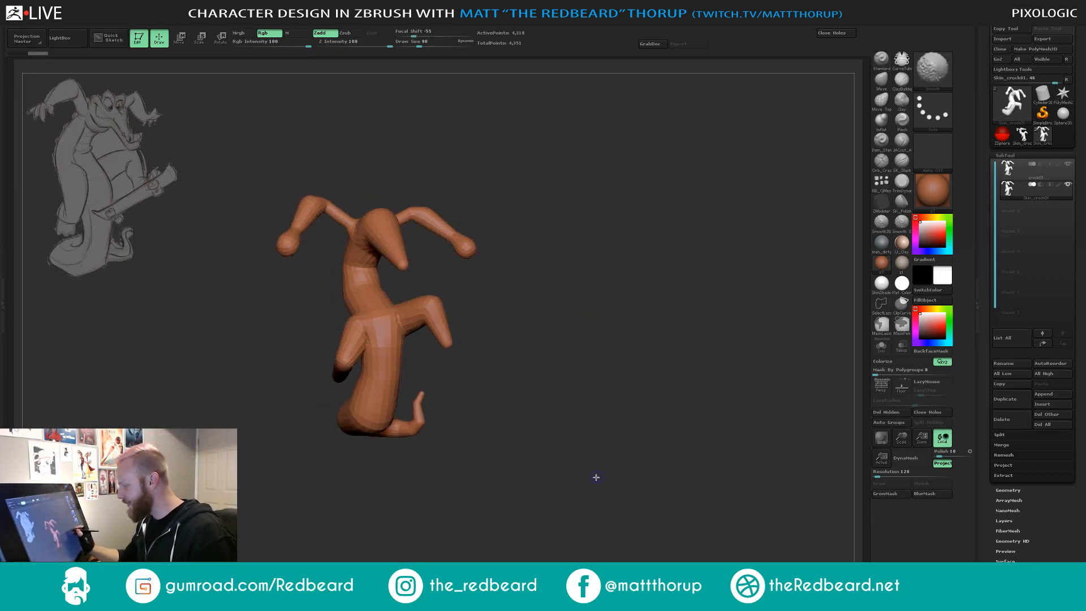
Turn on the polyframe and hide the polygroups of both legs on the skin mesh.
{"action": "key", "text": "shift+f"}
{"action": "mouse_move", "coordinate": [536, 317]}
{"action": "left_mouse_down"}
{"action": "mouse_move", "coordinate": [589, 313]}
{"action": "mouse_move", "coordinate": [446, 334]}
{"action": "mouse_move", "coordinate": [585, 322]}
{"action": "left_mouse_up"}
{"action": "key", "text": "ctrl+shift"}
{"action": "left_click", "coordinate": [422, 340], "text": "ctrl+shift"}
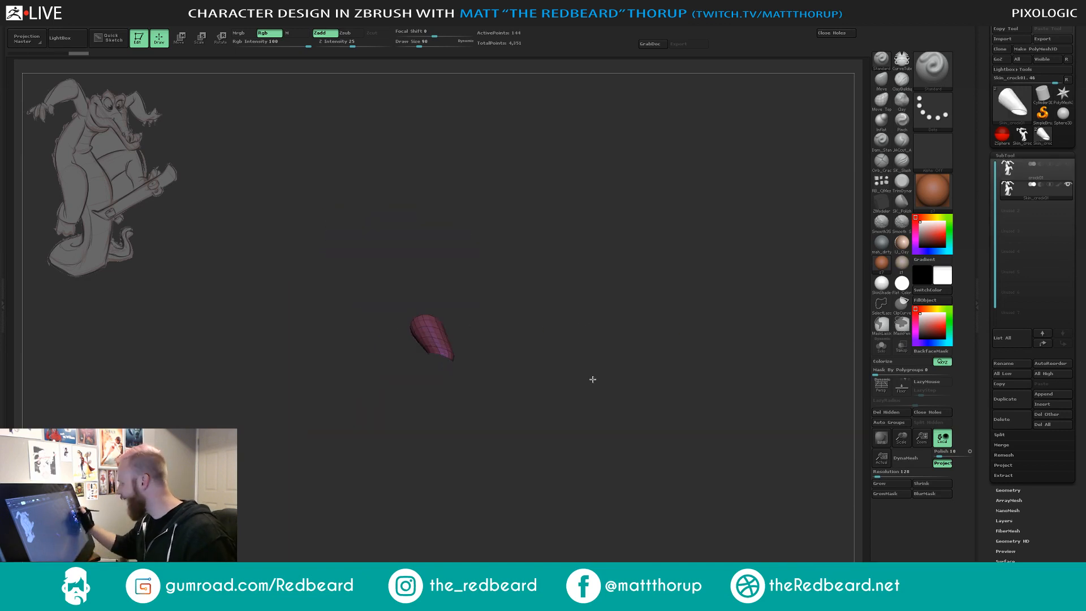
{"action": "left_click", "coordinate": [436, 368], "text": "ctrl+shift"}
{"action": "left_click", "coordinate": [424, 364], "text": "ctrl+alt+shift"}
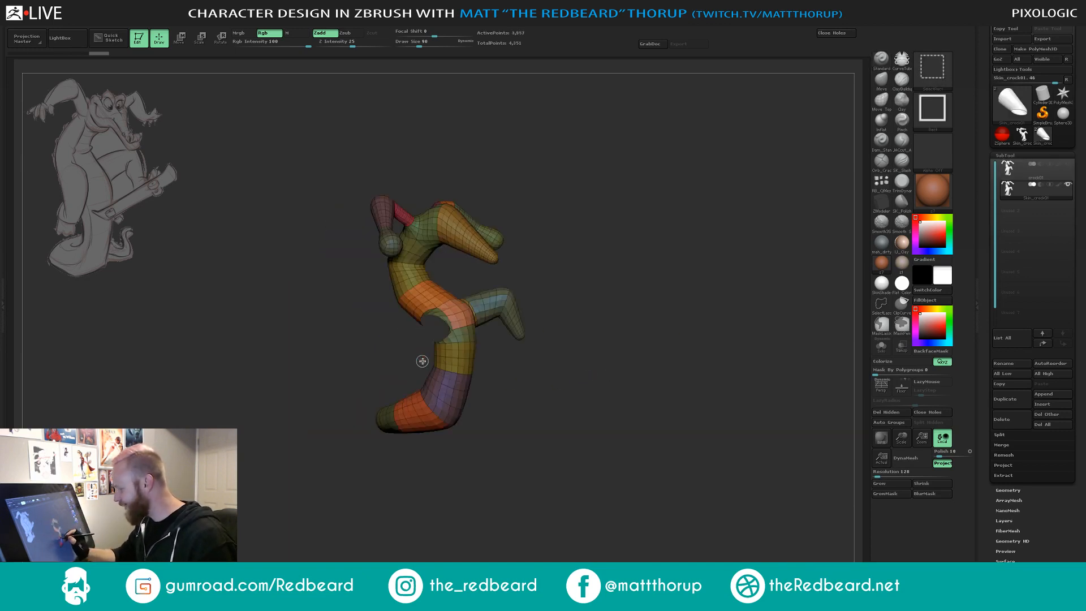
{"action": "left_click_drag", "start_coordinate": [588, 356], "coordinate": [500, 299]}
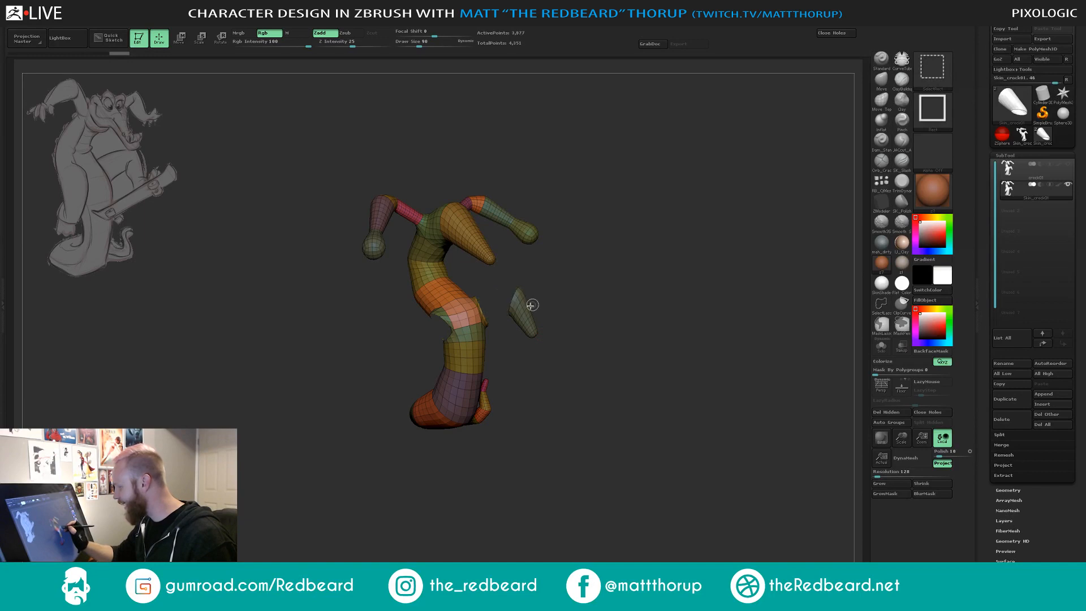
{"action": "left_click", "coordinate": [523, 308], "text": "ctrl+alt+shift"}
Hide the polygroups of both arms, including the hands, on the skin mesh.
{"action": "left_click_drag", "start_coordinate": [625, 274], "coordinate": [584, 189]}
{"action": "left_click", "coordinate": [510, 265], "text": "ctrl+alt+shift"}
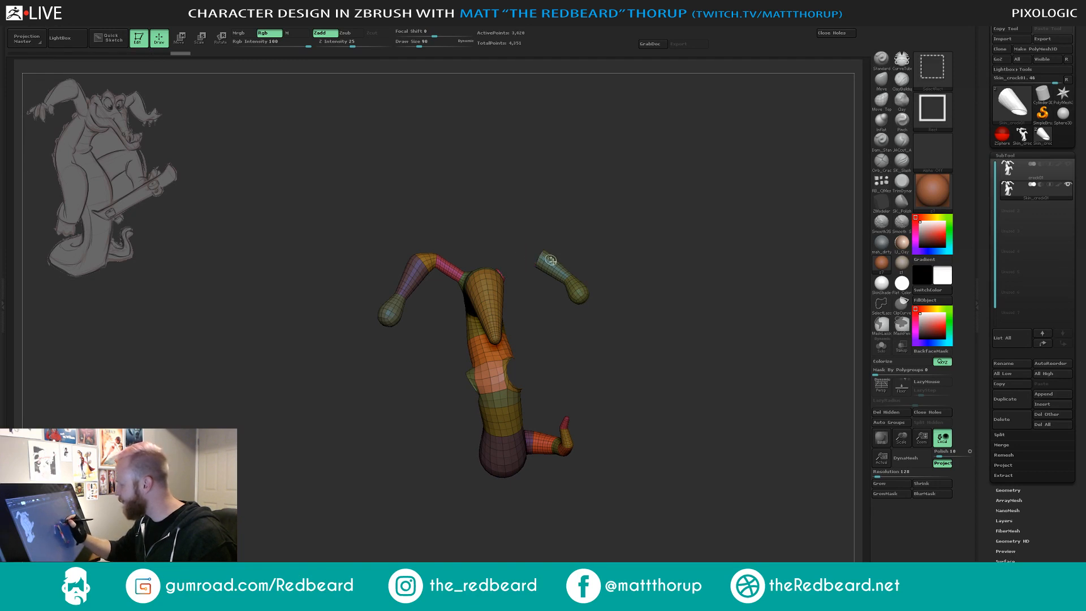
{"action": "left_click", "coordinate": [549, 263], "text": "ctrl+alt+shift"}
{"action": "left_click", "coordinate": [577, 289], "text": "ctrl+alt+shift"}
{"action": "left_click", "coordinate": [450, 267], "text": "ctrl+alt+shift"}
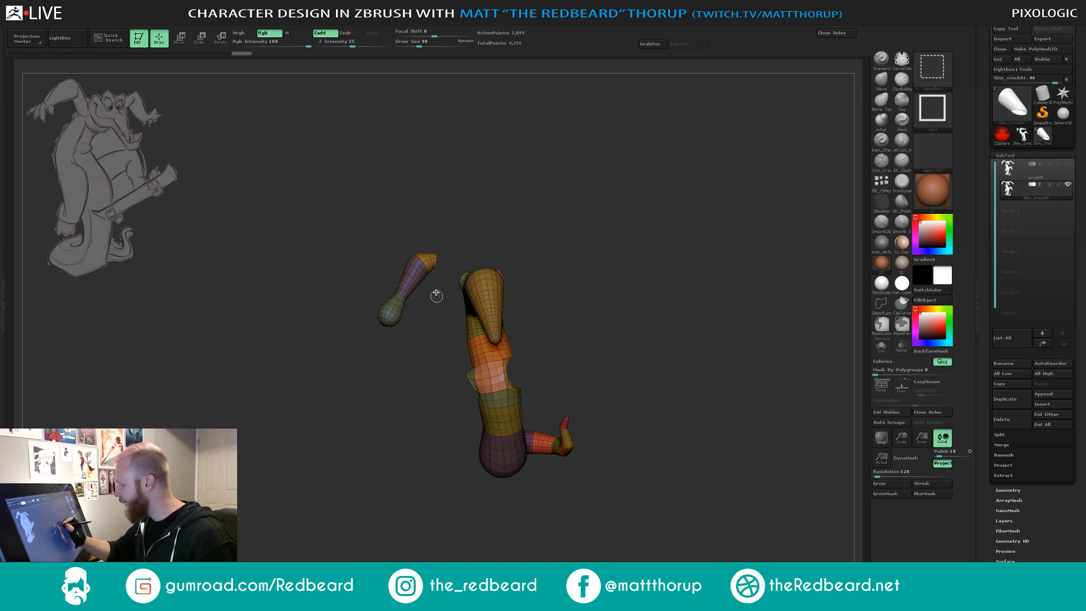
{"action": "left_click", "coordinate": [426, 262], "text": "ctrl+alt+shift"}
{"action": "left_click", "coordinate": [408, 286], "text": "ctrl+alt+shift"}
{"action": "left_click", "coordinate": [398, 319], "text": "ctrl+alt+shift"}
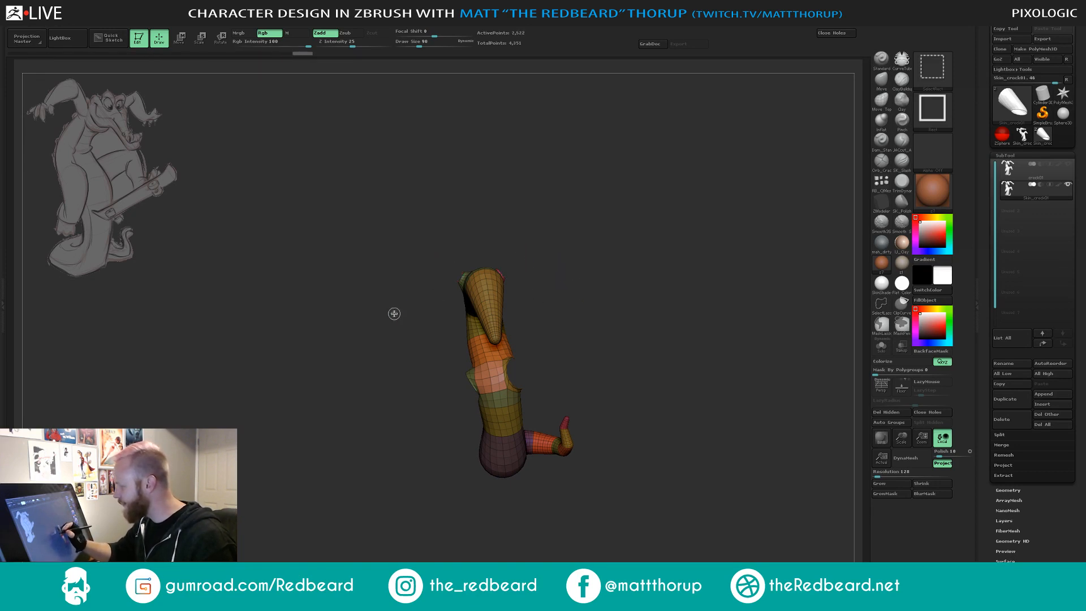
Examine the isolated head, torso and tail from all sides, including the limb openings.
{"action": "mouse_move", "coordinate": [613, 358]}
{"action": "left_mouse_down"}
{"action": "mouse_move", "coordinate": [659, 335]}
{"action": "mouse_move", "coordinate": [663, 371]}
{"action": "left_mouse_up"}
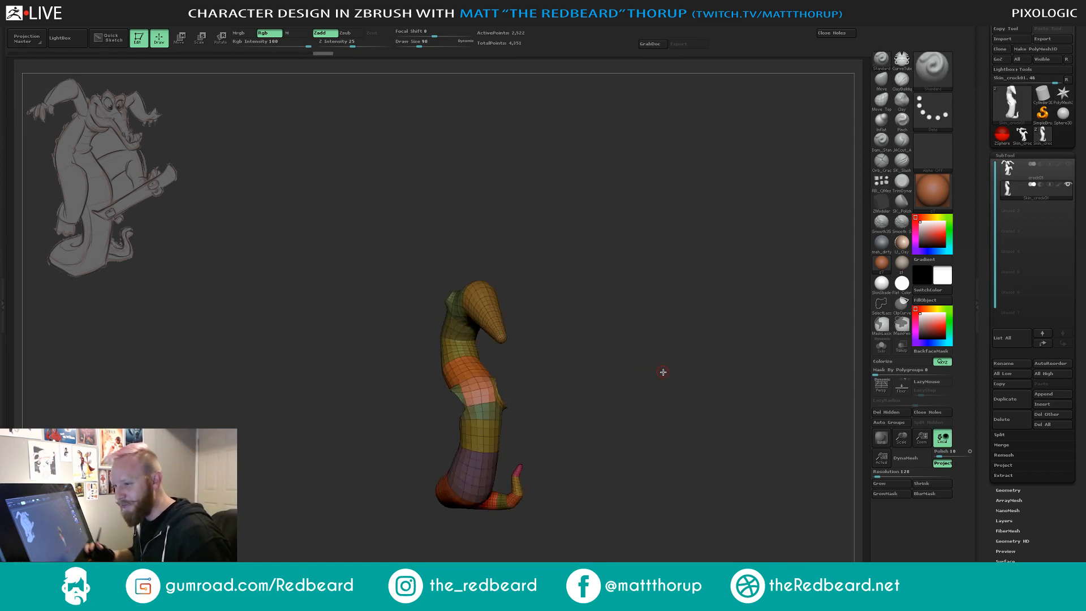
{"action": "mouse_move", "coordinate": [577, 324]}
{"action": "left_mouse_down"}
{"action": "mouse_move", "coordinate": [620, 315]}
{"action": "mouse_move", "coordinate": [594, 335]}
{"action": "left_mouse_up"}
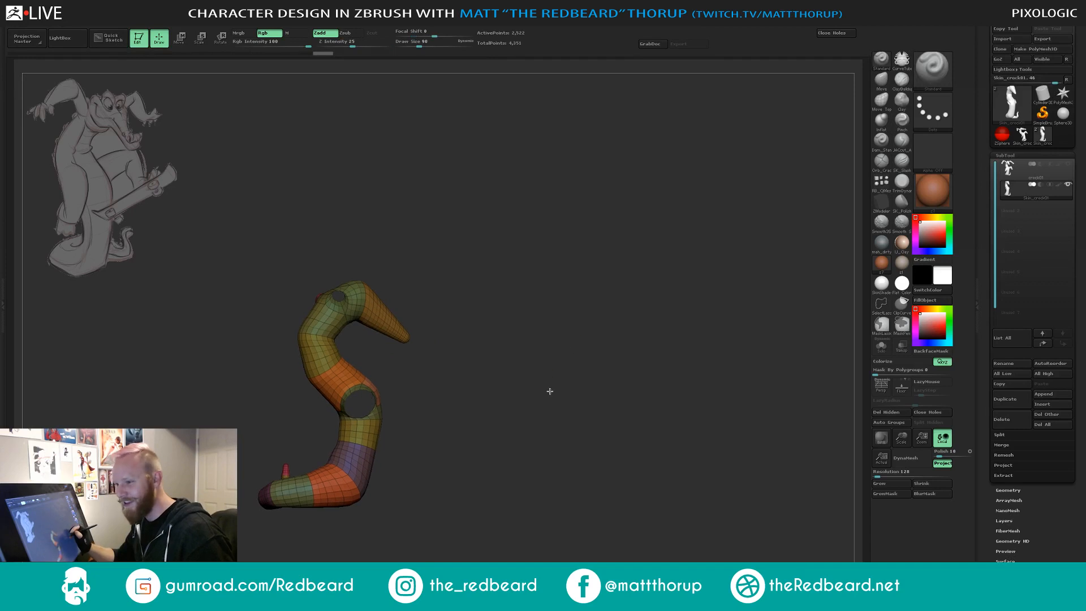
{"action": "left_click_drag", "start_coordinate": [550, 390], "coordinate": [587, 346]}
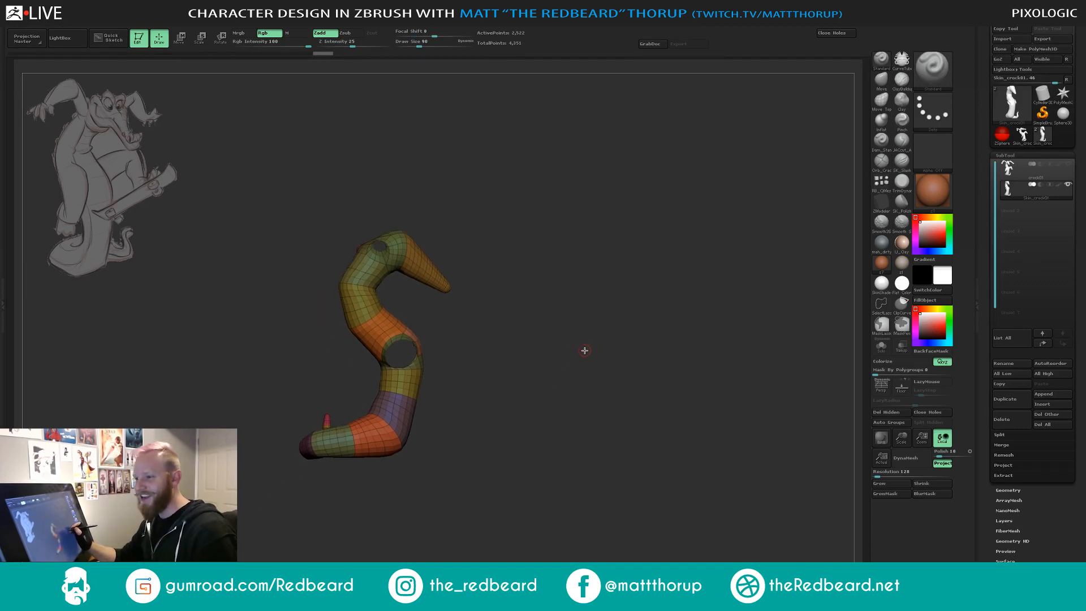
{"action": "left_click_drag", "start_coordinate": [585, 350], "coordinate": [638, 345]}
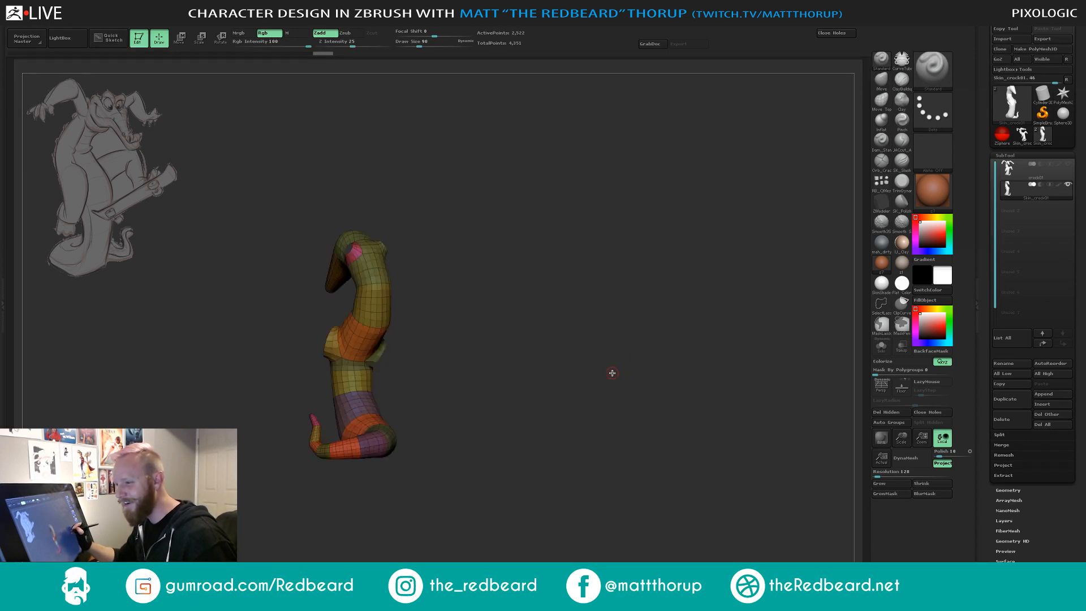
{"action": "left_click_drag", "start_coordinate": [611, 373], "coordinate": [657, 349]}
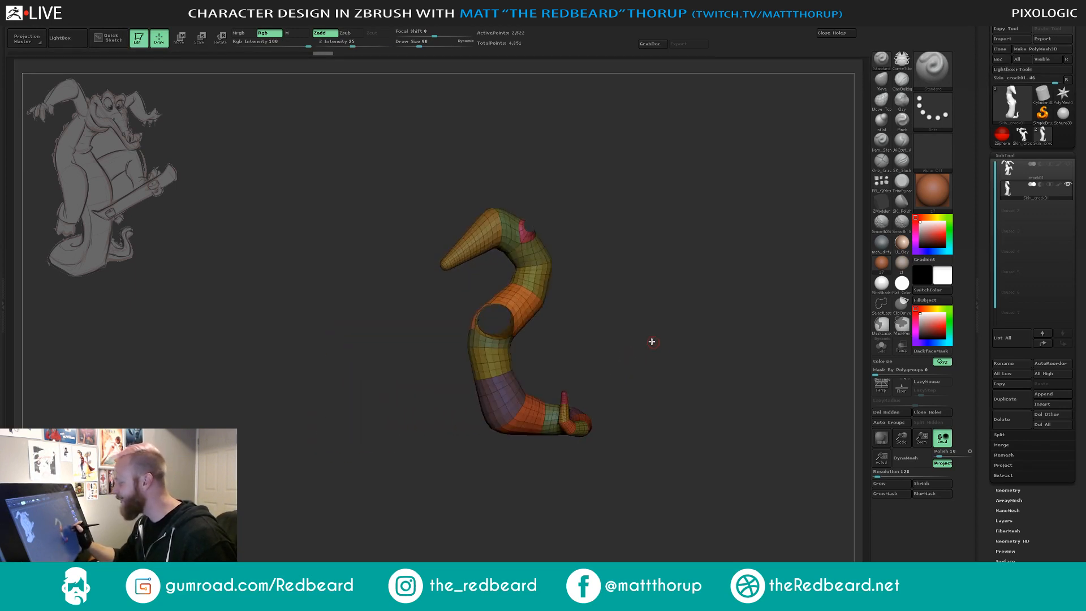
Isolate the arms and legs to assign them a single polygroup, and switch the visibility back to the body only.
{"action": "mouse_move", "coordinate": [643, 389]}
{"action": "left_mouse_down", "text": "ctrl+shift"}
{"action": "mouse_move", "coordinate": [690, 379]}
{"action": "mouse_move", "coordinate": [669, 399]}
{"action": "mouse_move", "coordinate": [684, 402]}
{"action": "mouse_move", "coordinate": [658, 403]}
{"action": "left_mouse_up", "text": "ctrl+shift"}
{"action": "key", "text": "ctrl+w"}
{"action": "left_click_drag", "start_coordinate": [660, 475], "coordinate": [686, 475]}
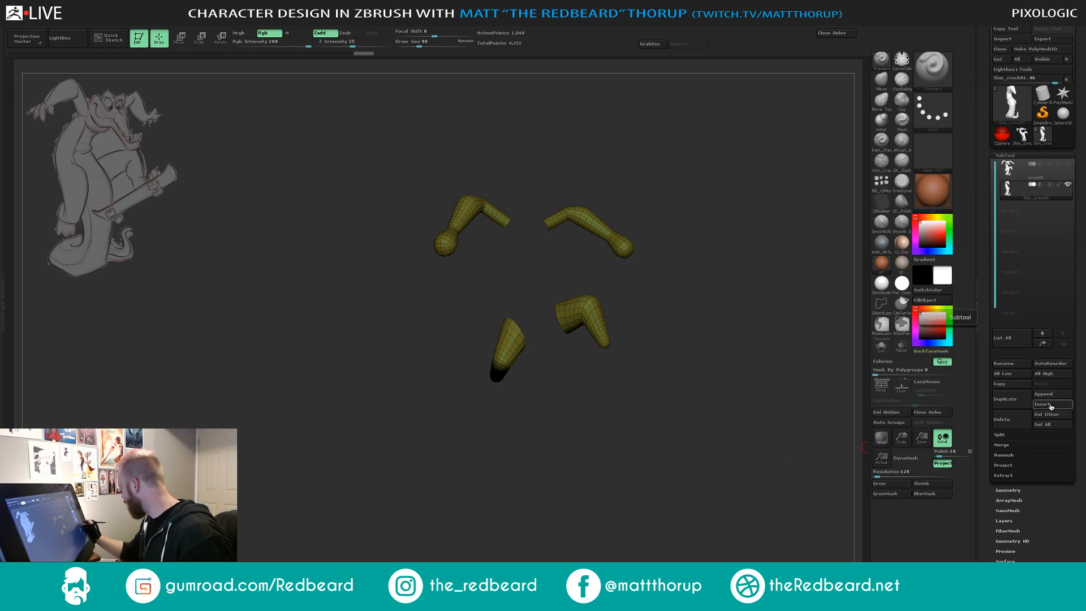
{"action": "left_click", "coordinate": [1047, 435]}
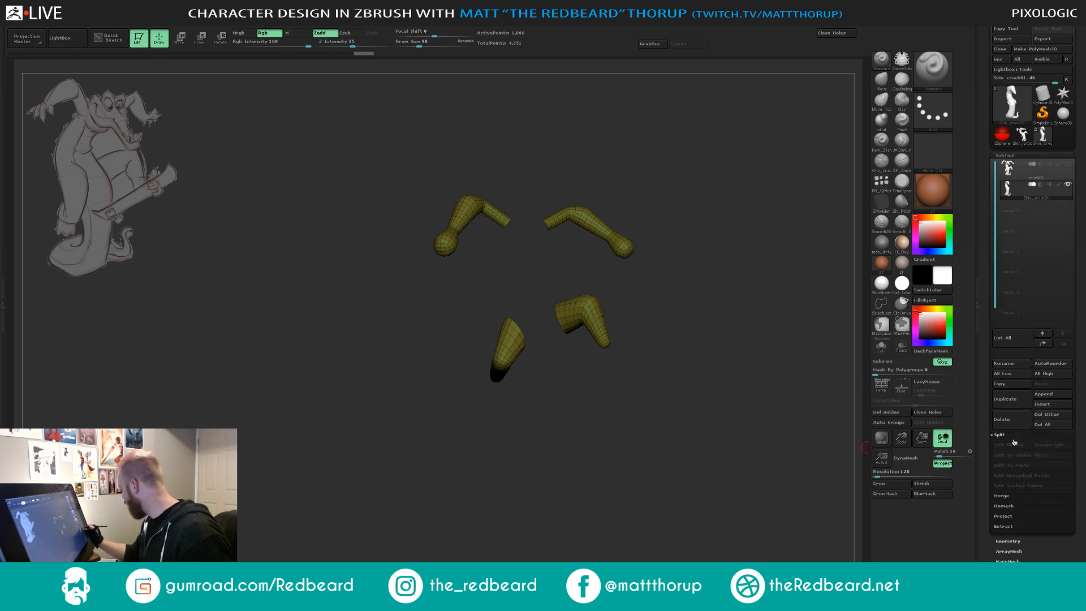
{"action": "left_click", "coordinate": [699, 446], "text": "ctrl+shift"}
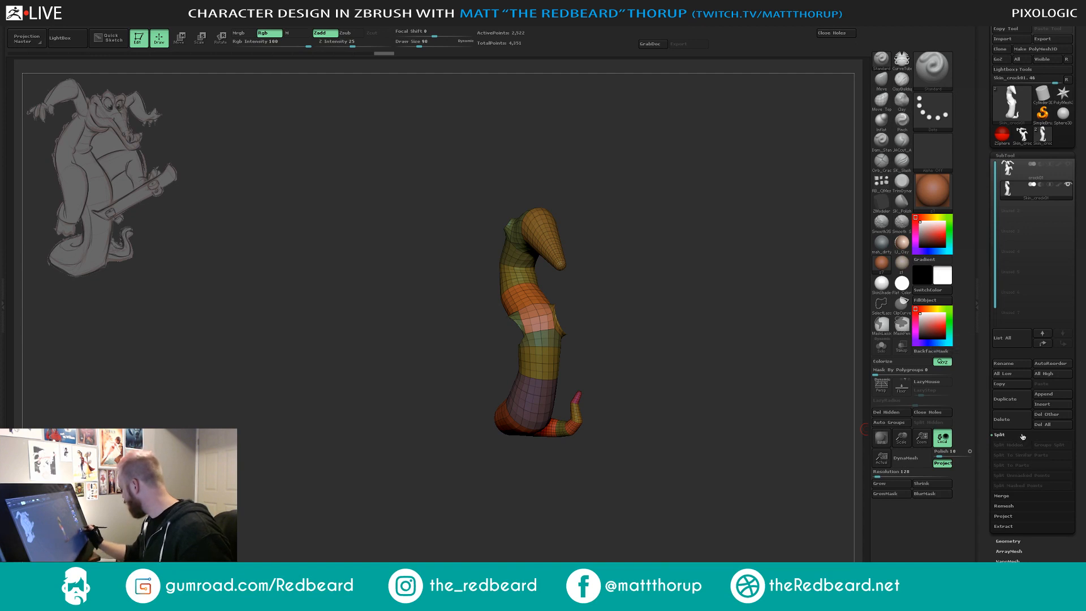
{"action": "left_click", "coordinate": [1024, 169]}
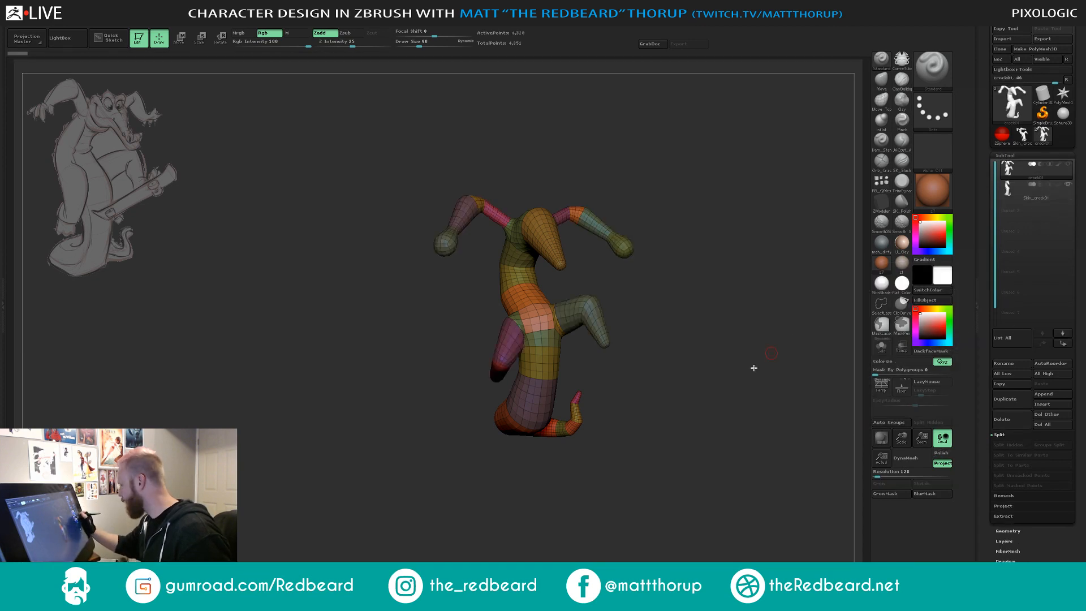
{"action": "key", "text": "a"}
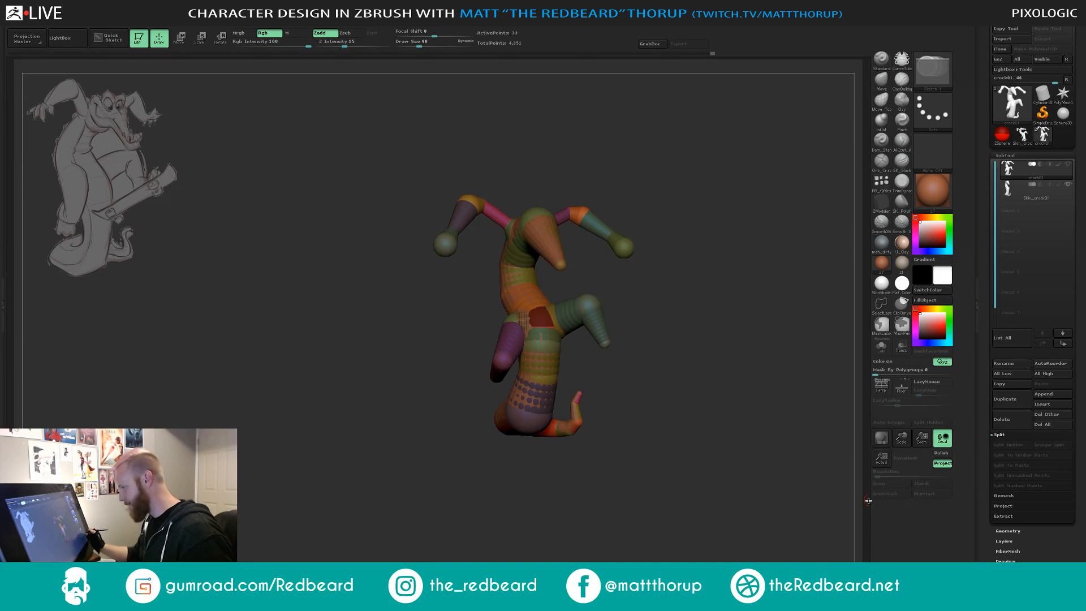
{"action": "left_click", "coordinate": [1018, 195]}
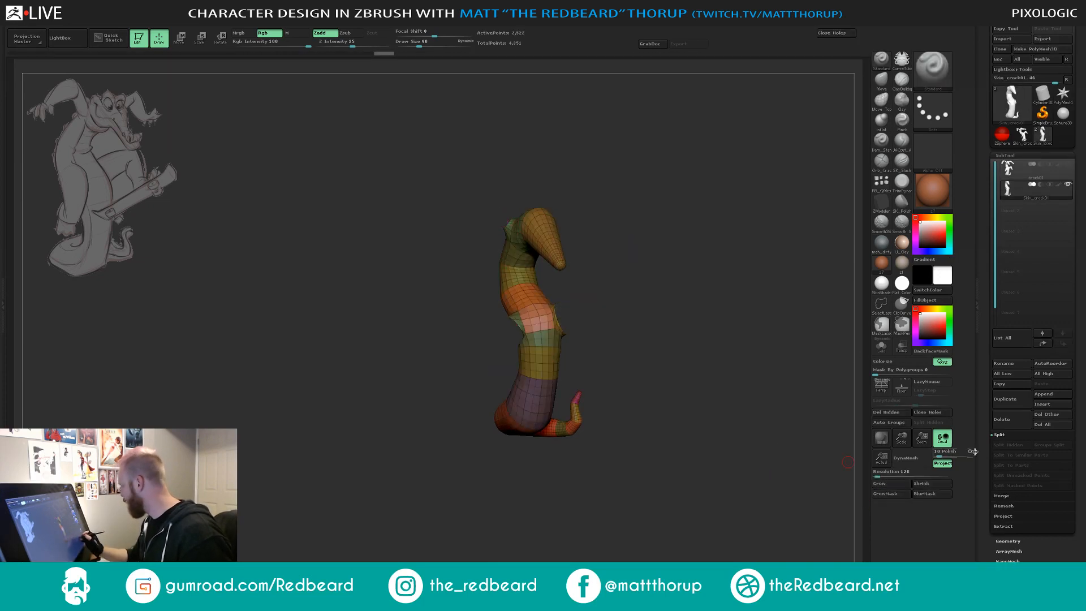
{"action": "left_click", "coordinate": [720, 476], "text": "ctrl+shift"}
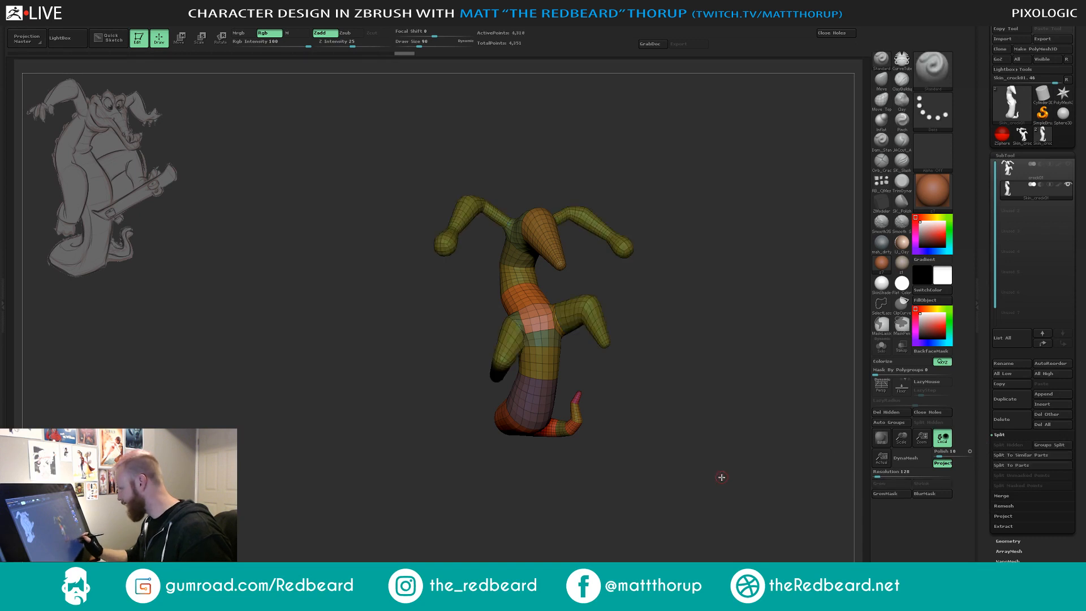
{"action": "key", "text": "ctrl+z"}
Split the hidden arms and legs off from the body into their own subtool.
{"action": "left_click", "coordinate": [1021, 541]}
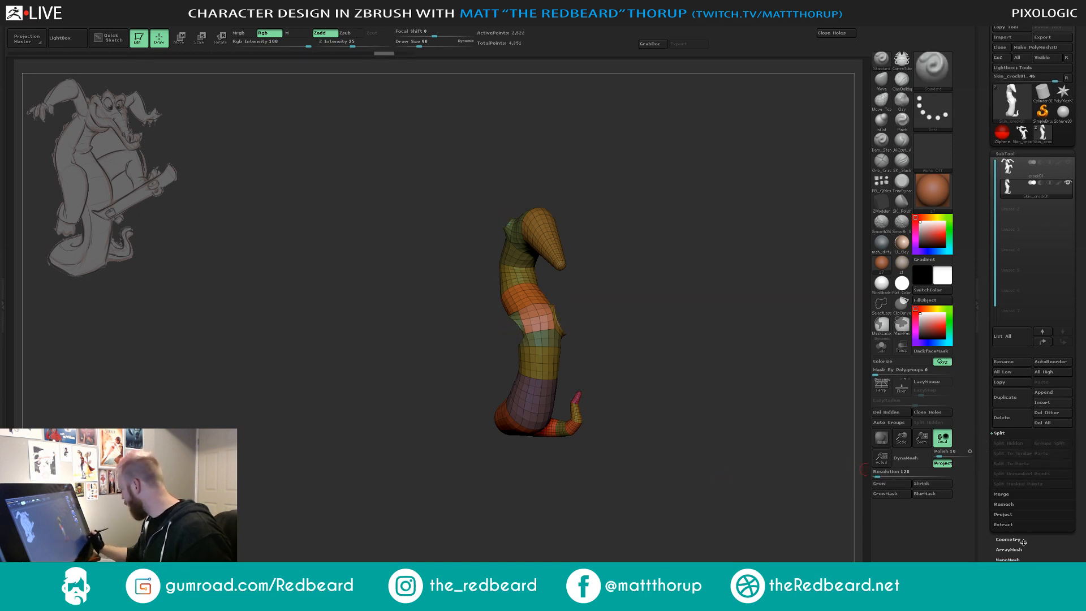
{"action": "left_click", "coordinate": [1005, 425]}
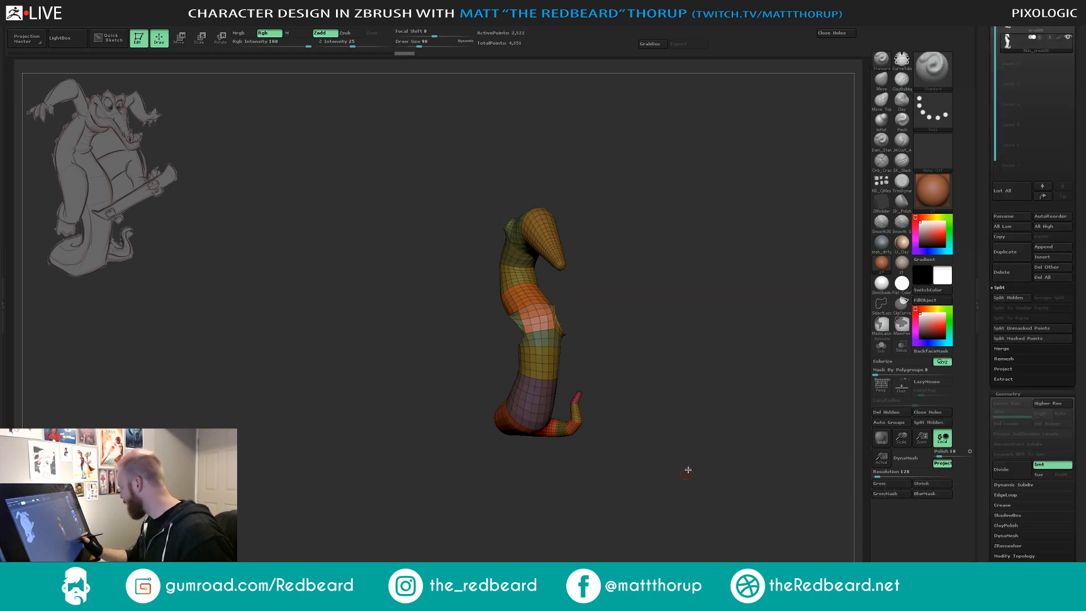
{"action": "left_click_drag", "start_coordinate": [688, 468], "coordinate": [705, 447]}
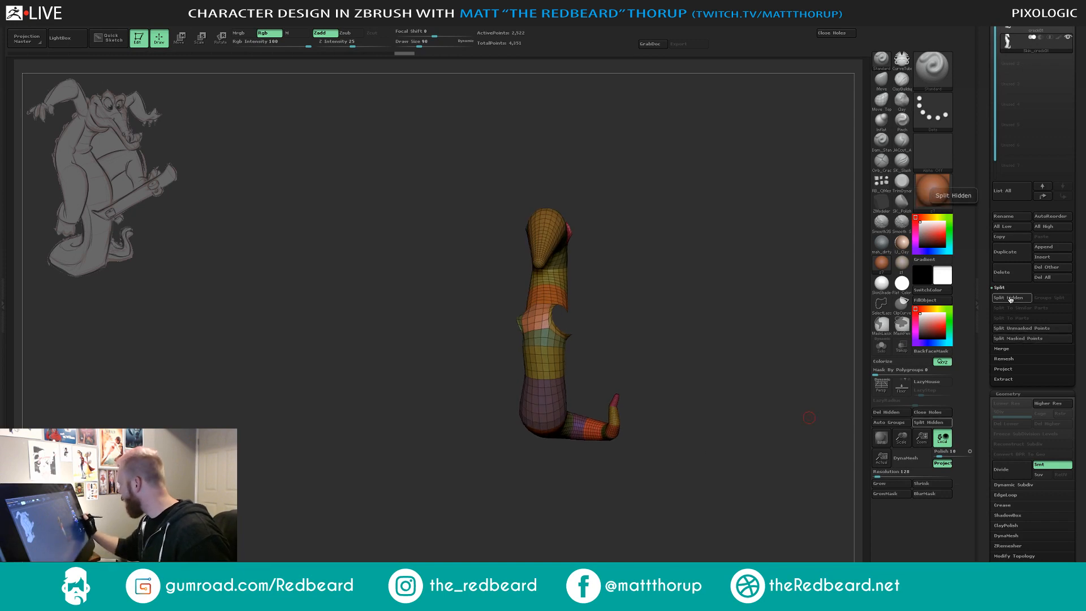
{"action": "left_click", "coordinate": [1010, 298]}
{"action": "mouse_move", "coordinate": [705, 384]}
{"action": "left_mouse_down"}
{"action": "mouse_move", "coordinate": [729, 390]}
{"action": "mouse_move", "coordinate": [713, 393]}
{"action": "left_mouse_up"}
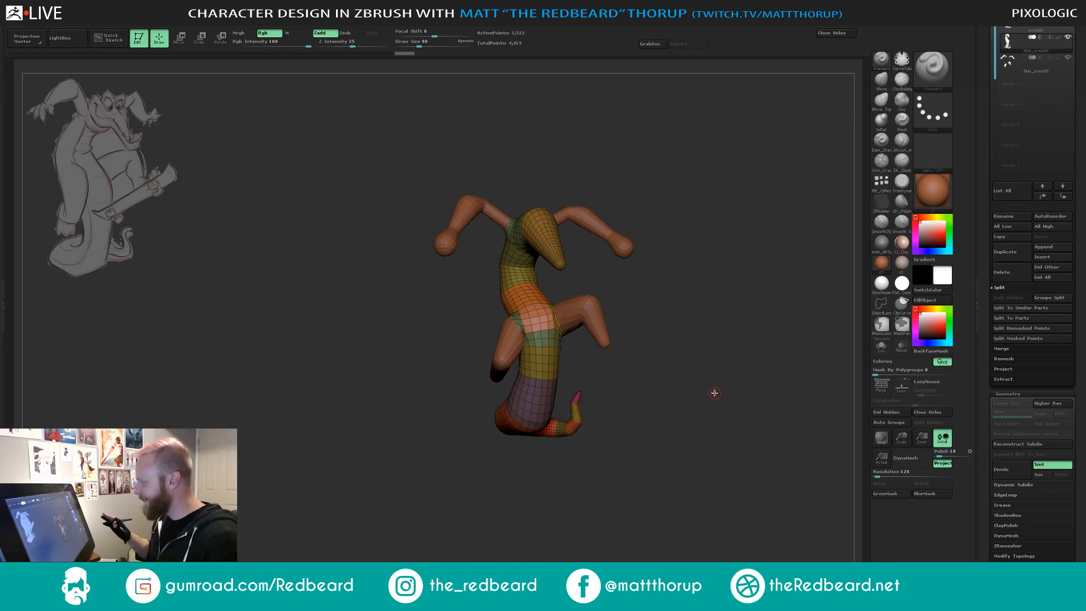
Close the holes left in the body mesh where the arms and legs were attached.
{"action": "left_click_drag", "start_coordinate": [701, 354], "coordinate": [759, 344]}
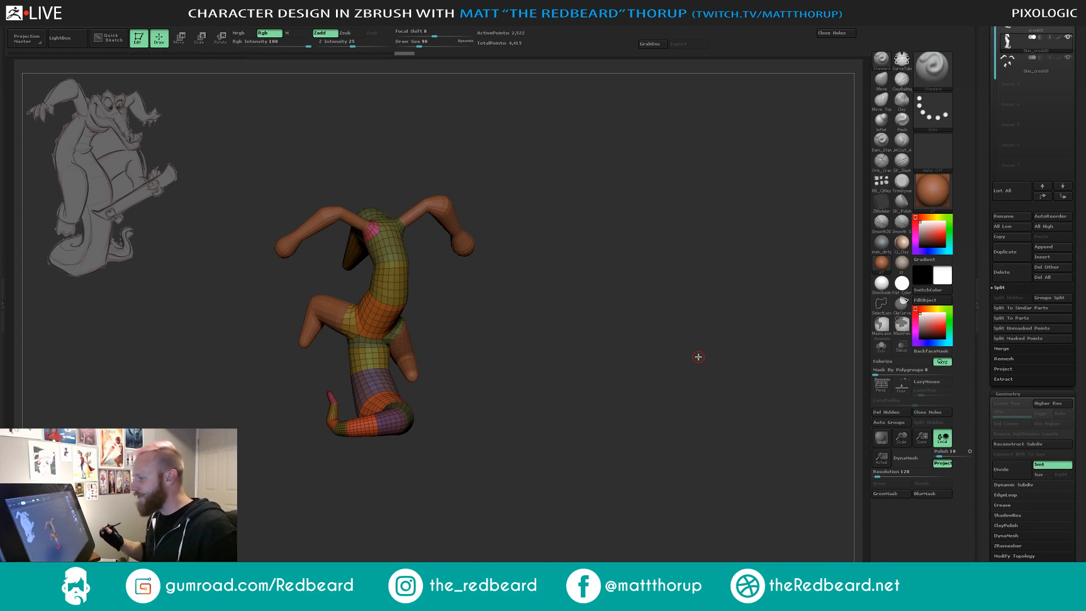
{"action": "left_click_drag", "start_coordinate": [629, 354], "coordinate": [725, 373]}
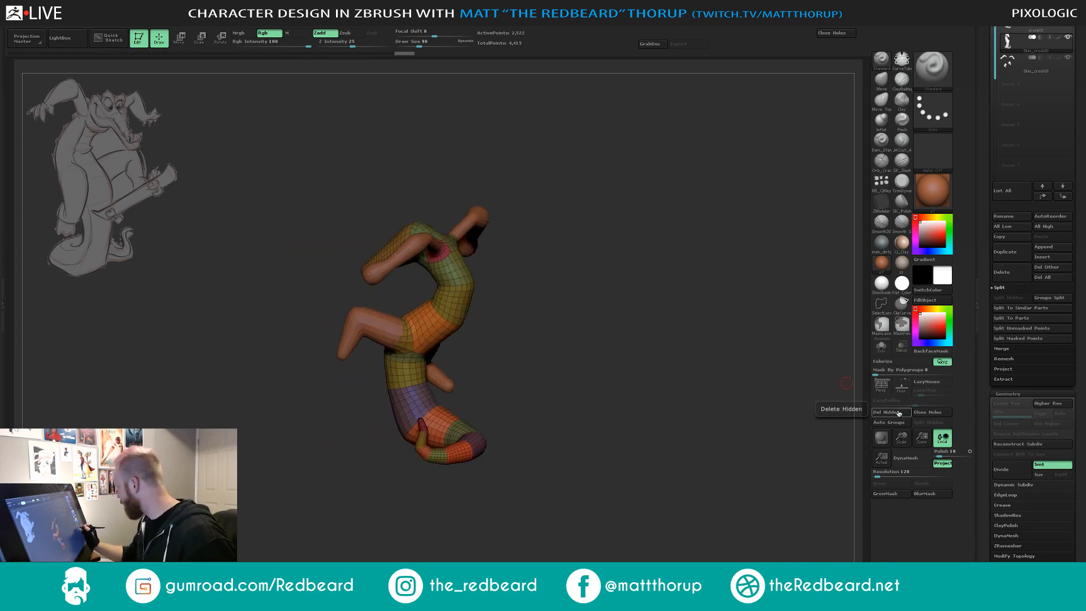
{"action": "left_click", "coordinate": [922, 412]}
{"action": "left_click_drag", "start_coordinate": [642, 430], "coordinate": [705, 419]}
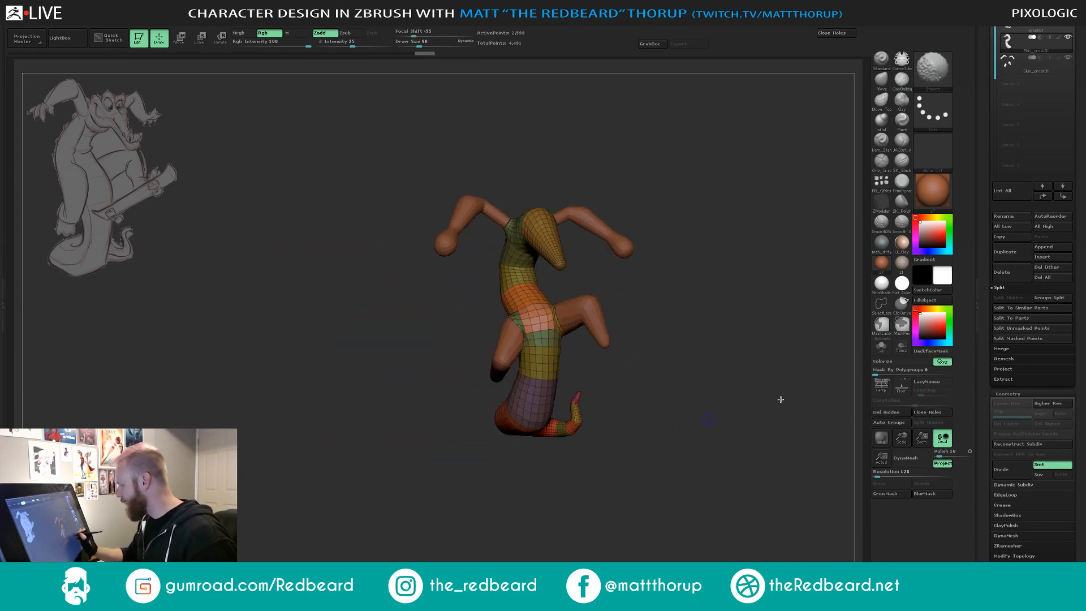
Solo the body subtool and smooth the capped shoulder and hip areas with a draw size of 251.
{"action": "left_click", "coordinate": [881, 347]}
{"action": "mouse_move", "coordinate": [792, 368]}
{"action": "left_mouse_down"}
{"action": "mouse_move", "coordinate": [691, 381]}
{"action": "mouse_move", "coordinate": [561, 326]}
{"action": "mouse_move", "coordinate": [716, 302]}
{"action": "left_mouse_up"}
{"action": "key", "text": "s"}
{"action": "left_click_drag", "start_coordinate": [487, 342], "coordinate": [464, 336], "text": "shift"}
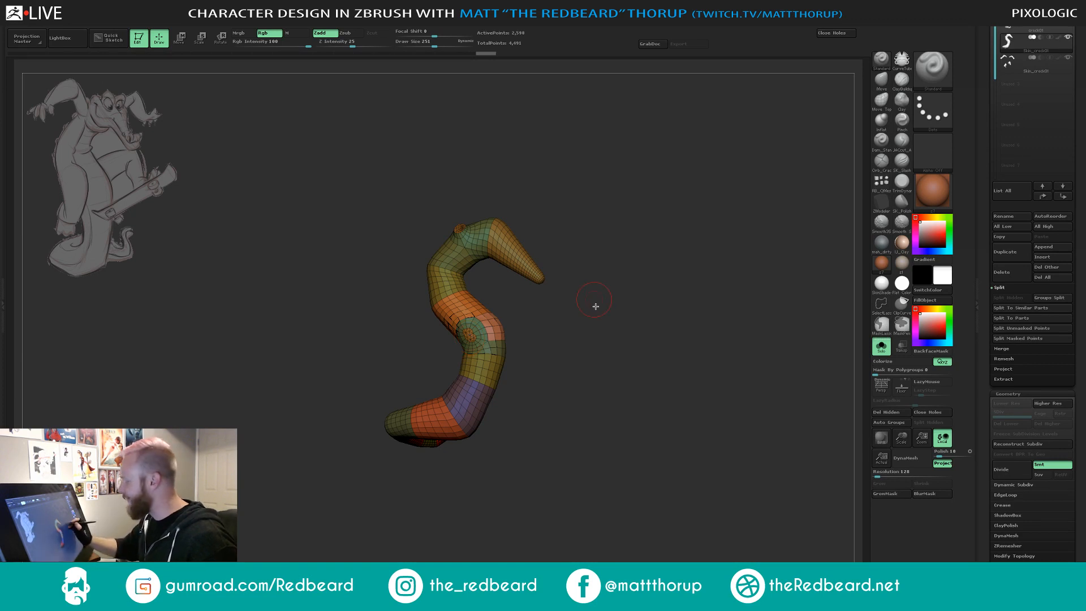
{"action": "left_click_drag", "start_coordinate": [596, 306], "coordinate": [589, 334]}
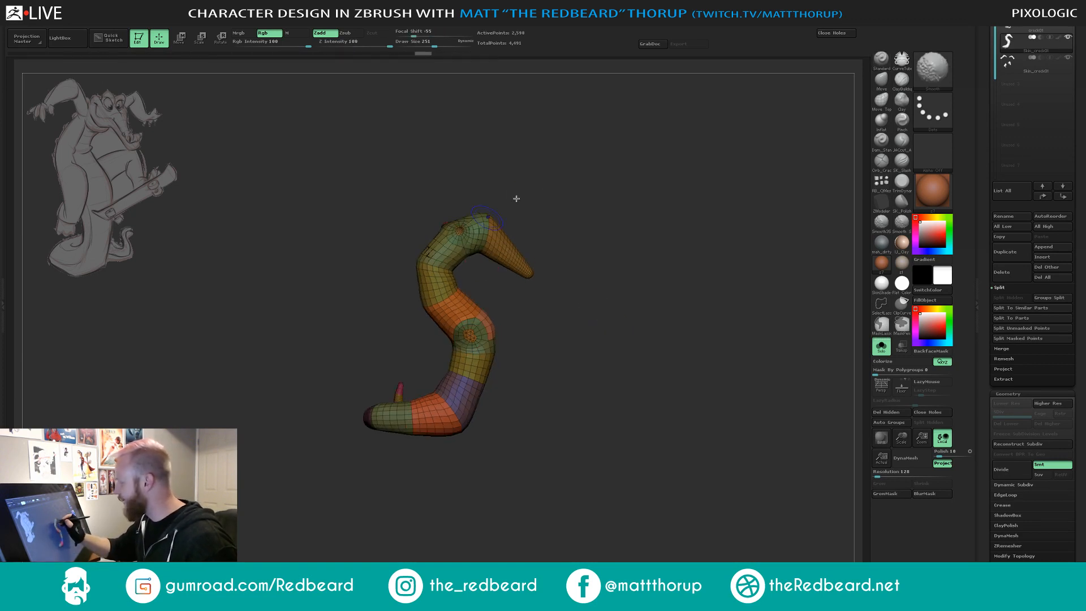
{"action": "left_click_drag", "start_coordinate": [513, 196], "coordinate": [811, 380]}
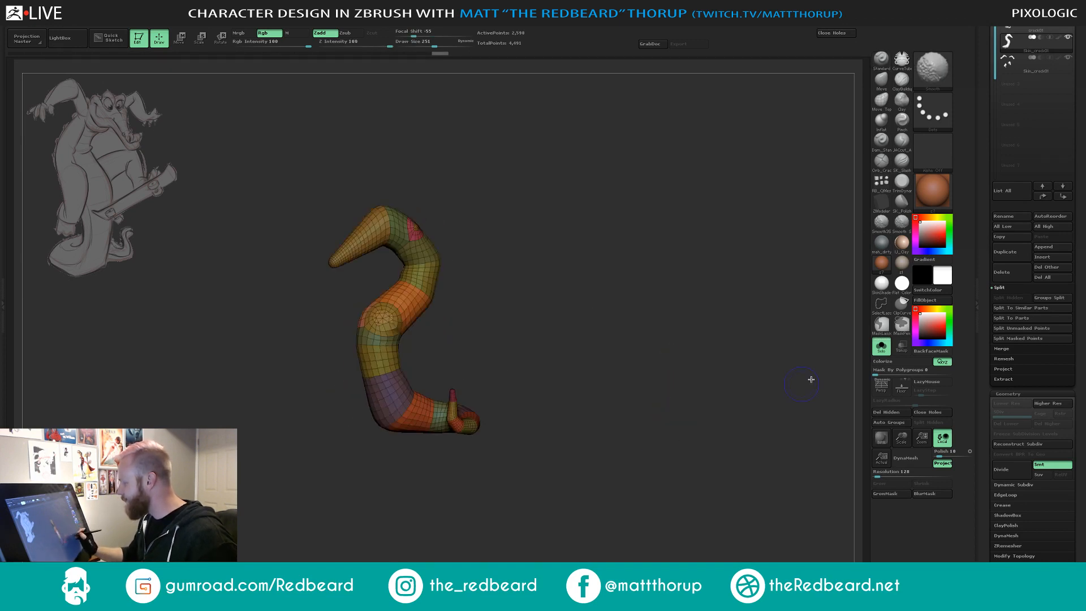
Remesh the body with ZRemesher at a target polygon count of 0.9447.
{"action": "left_click_drag", "start_coordinate": [1080, 207], "coordinate": [1080, 65]}
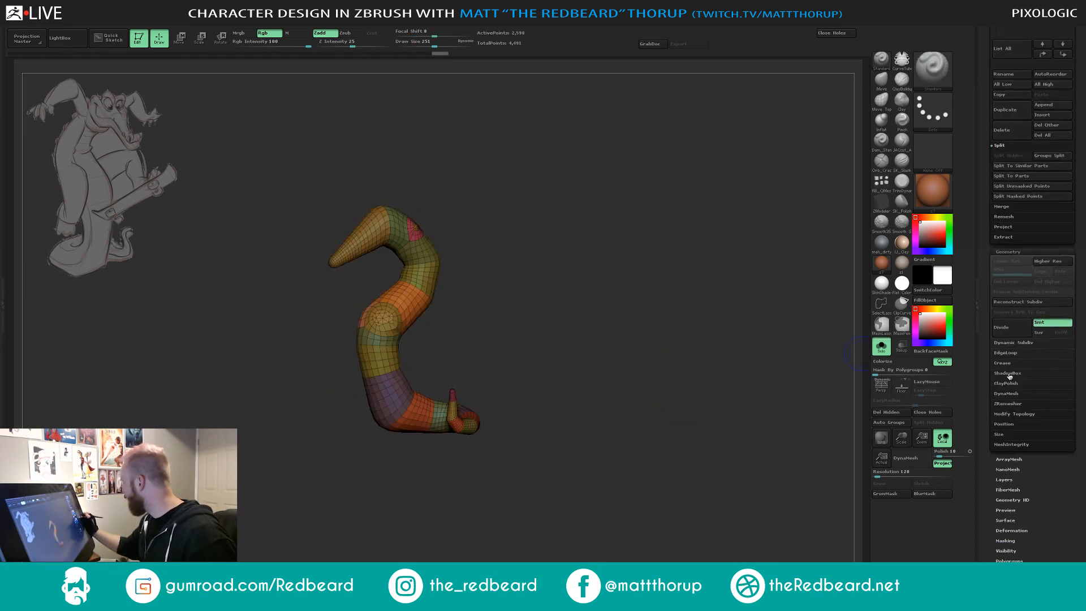
{"action": "left_click", "coordinate": [1007, 405]}
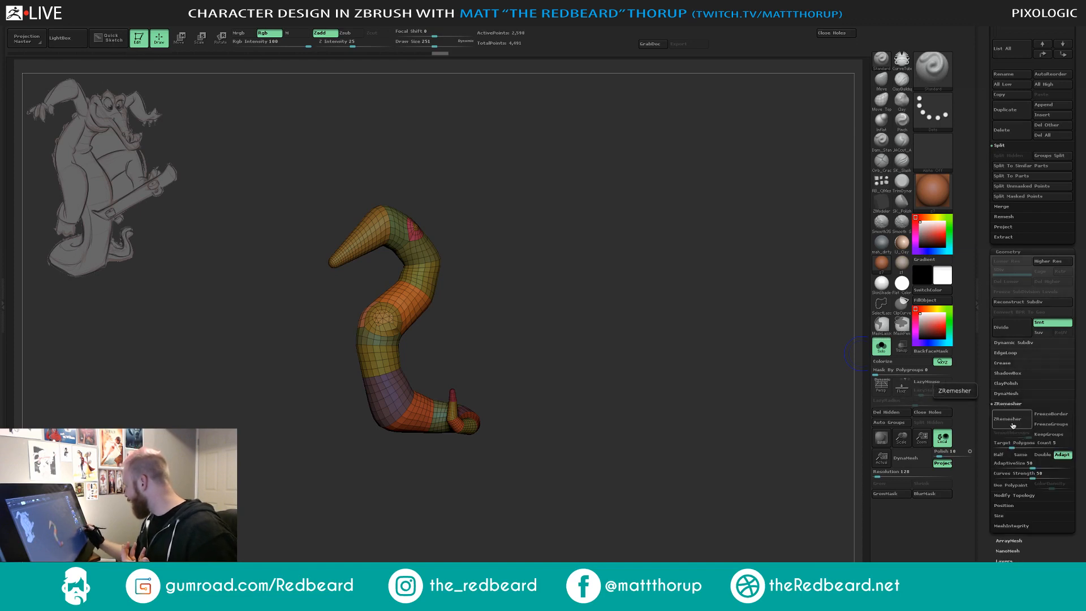
{"action": "left_click", "coordinate": [1002, 446]}
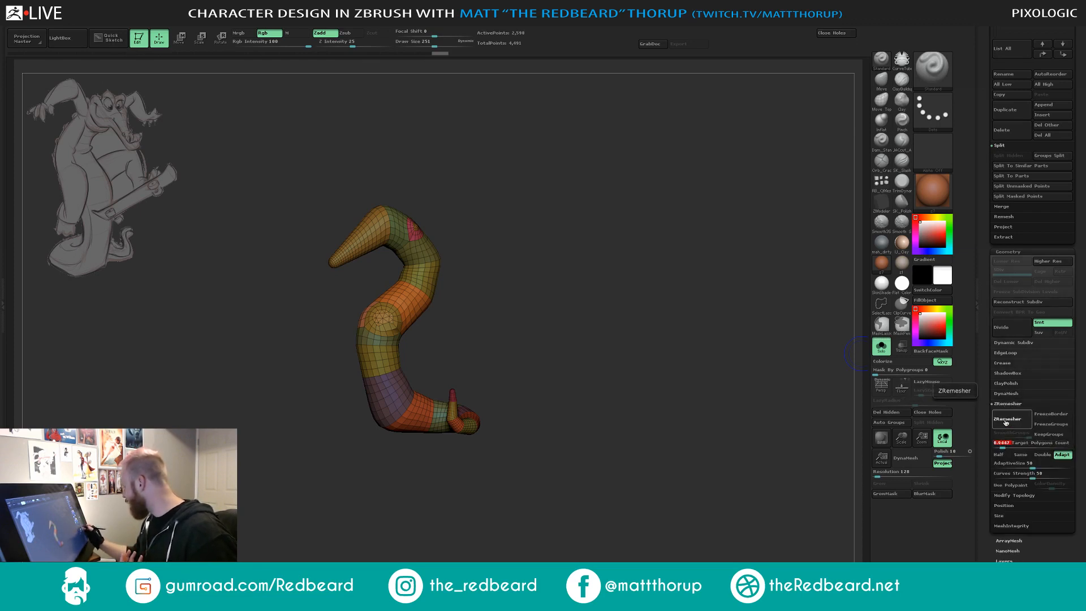
{"action": "left_click", "coordinate": [1006, 422]}
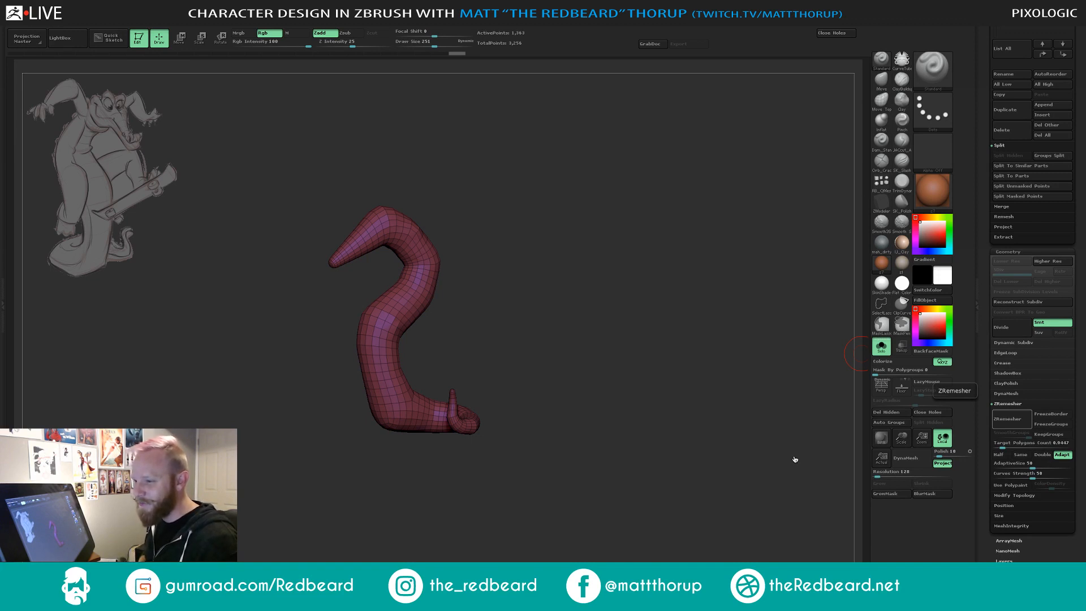
Smooth the remeshed torso and neck with a draw size of 422, and turn off the polyframe display.
{"action": "left_click_drag", "start_coordinate": [594, 317], "coordinate": [492, 313]}
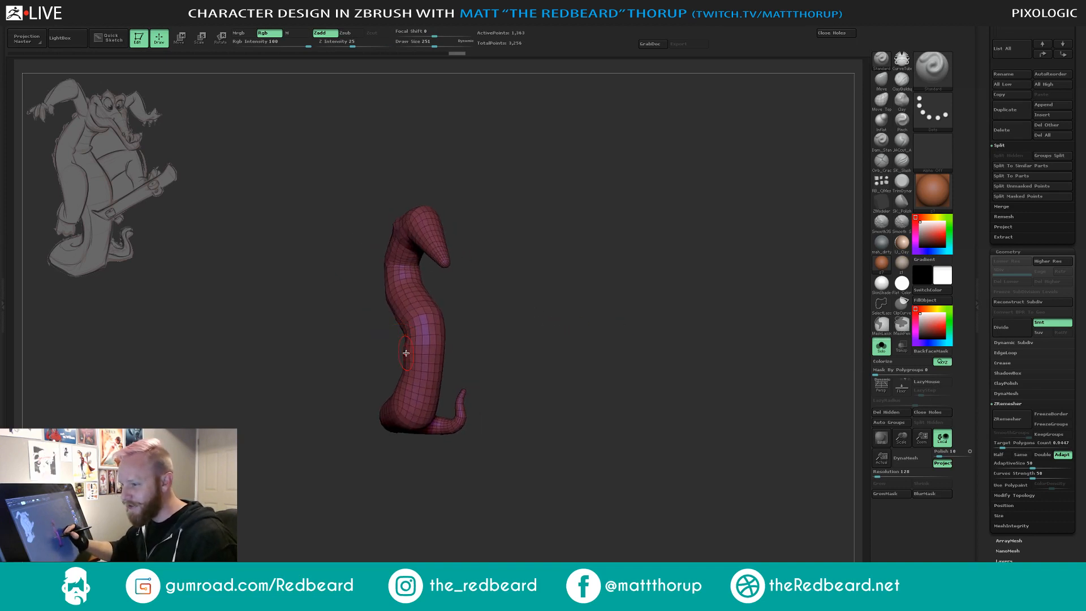
{"action": "key", "text": "s"}
{"action": "mouse_move", "coordinate": [406, 355]}
{"action": "left_mouse_down"}
{"action": "mouse_move", "coordinate": [416, 355]}
{"action": "mouse_move", "coordinate": [402, 303]}
{"action": "left_mouse_up"}
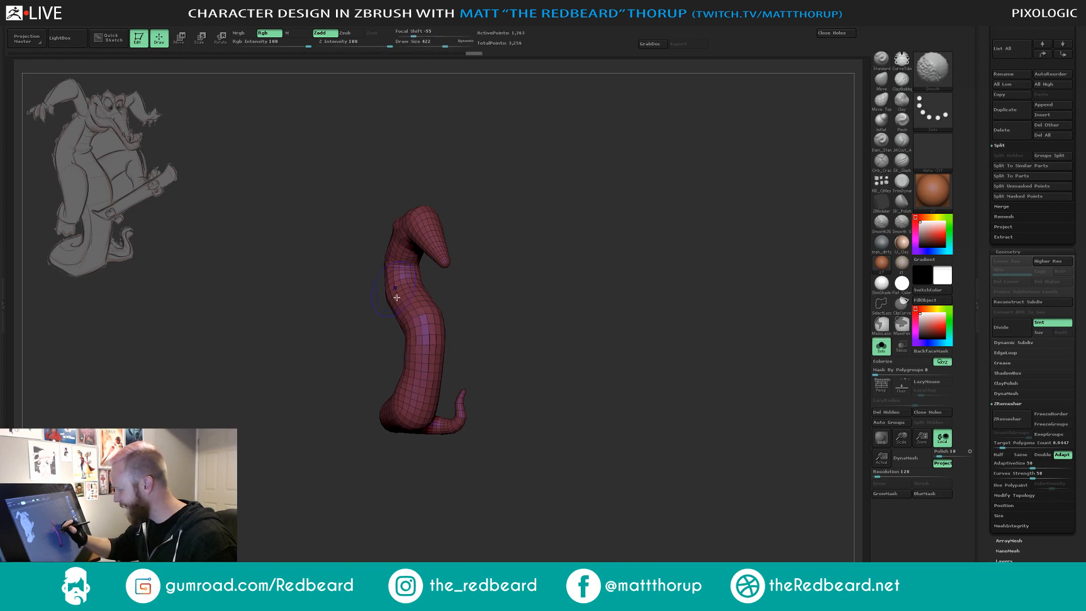
{"action": "left_click_drag", "start_coordinate": [447, 217], "coordinate": [528, 242]}
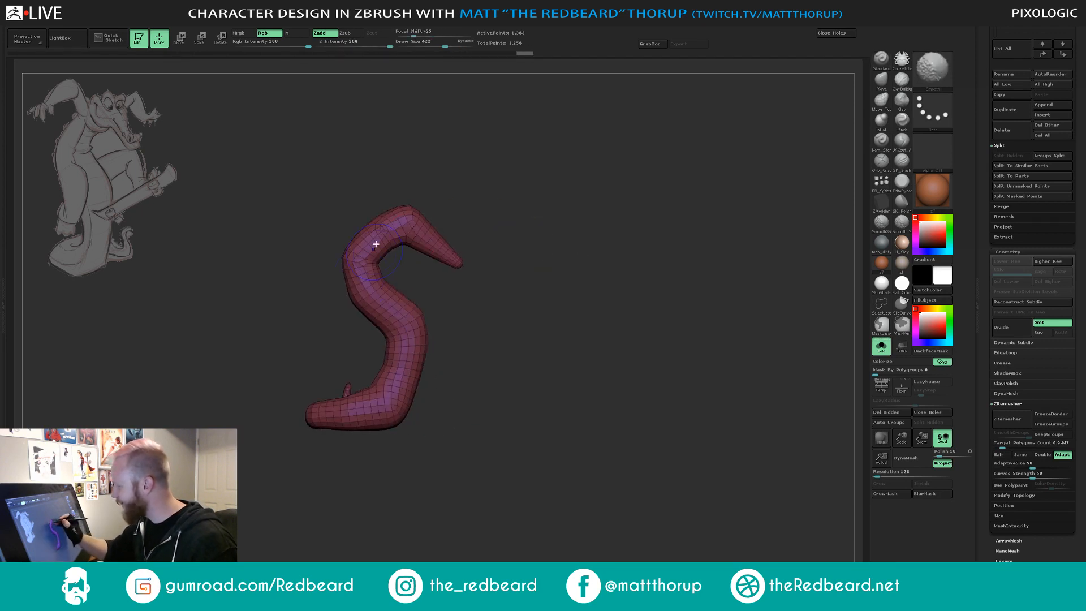
{"action": "left_click_drag", "start_coordinate": [464, 321], "coordinate": [536, 315]}
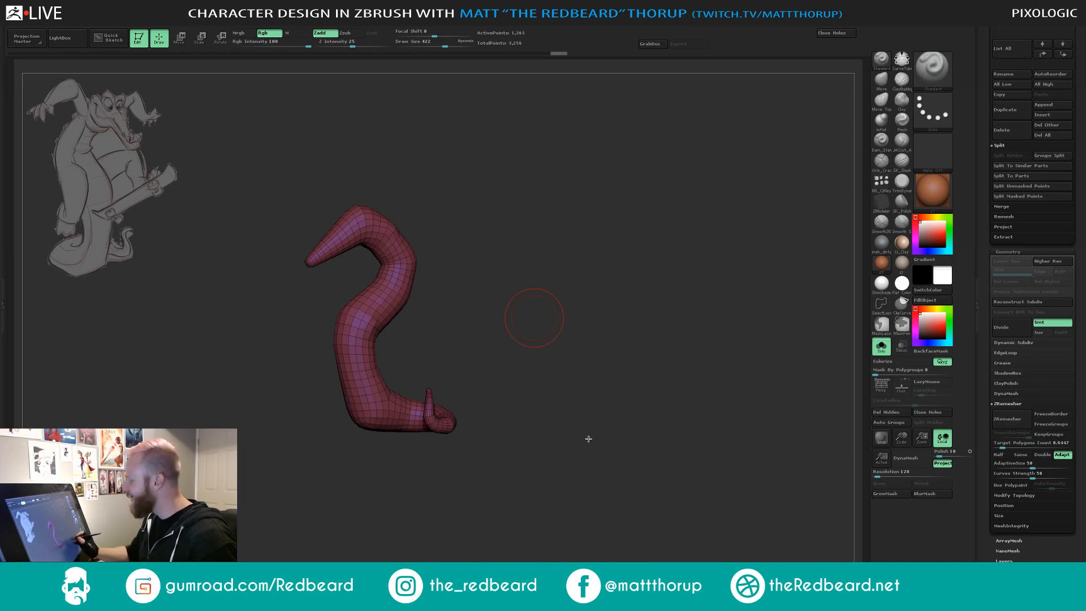
{"action": "mouse_move", "coordinate": [588, 439]}
{"action": "left_mouse_down"}
{"action": "mouse_move", "coordinate": [618, 436]}
{"action": "mouse_move", "coordinate": [609, 444]}
{"action": "left_mouse_up"}
{"action": "key", "text": "shift+f"}
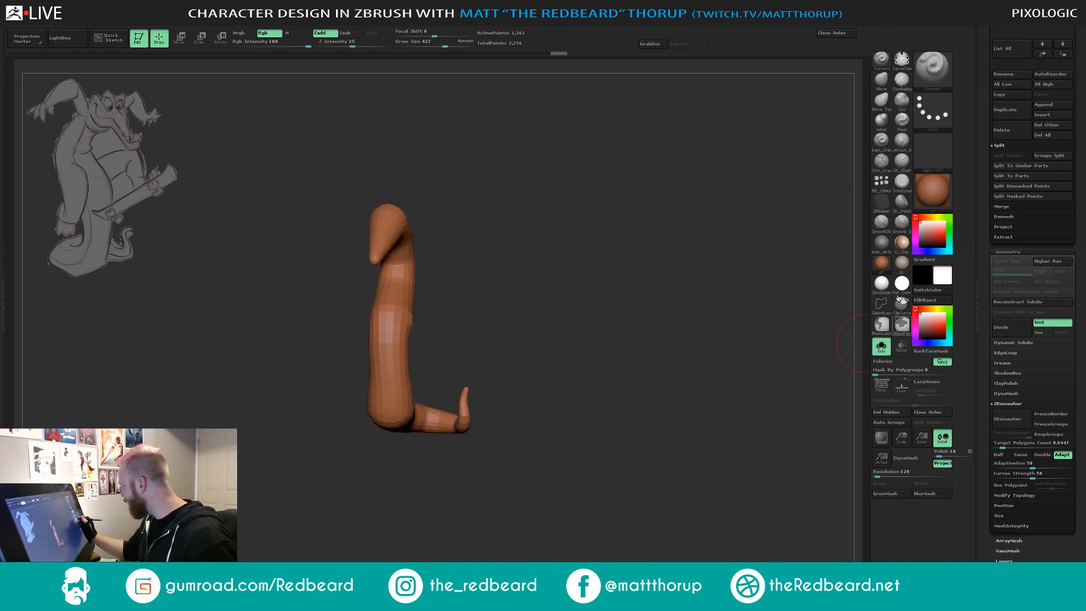
Try the MatCap Red Wax material on the body and switch back to the z7 material.
{"action": "left_click", "coordinate": [923, 193]}
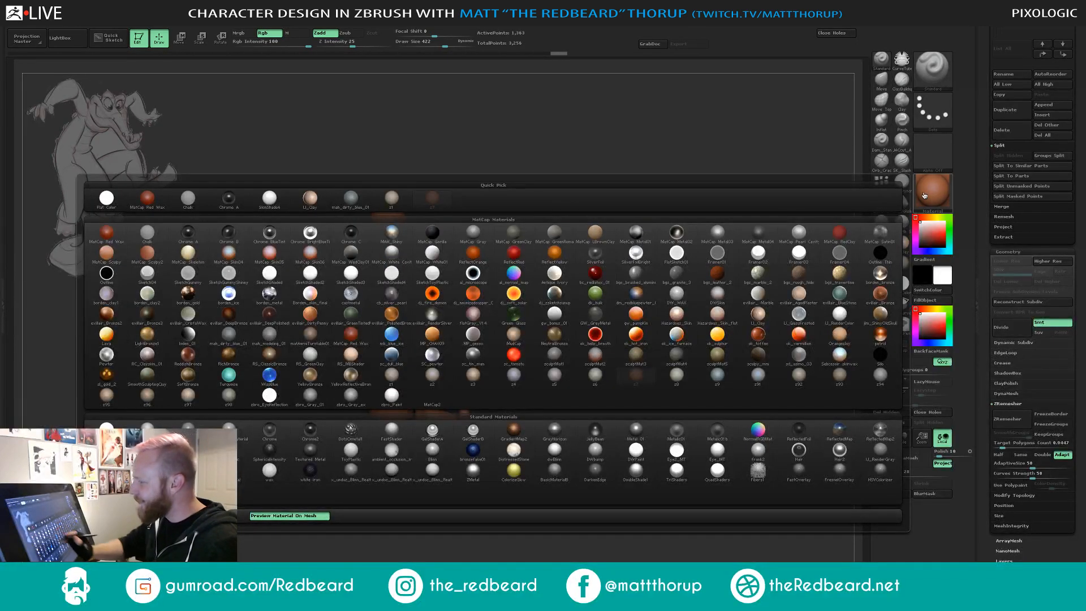
{"action": "left_click", "coordinate": [152, 203]}
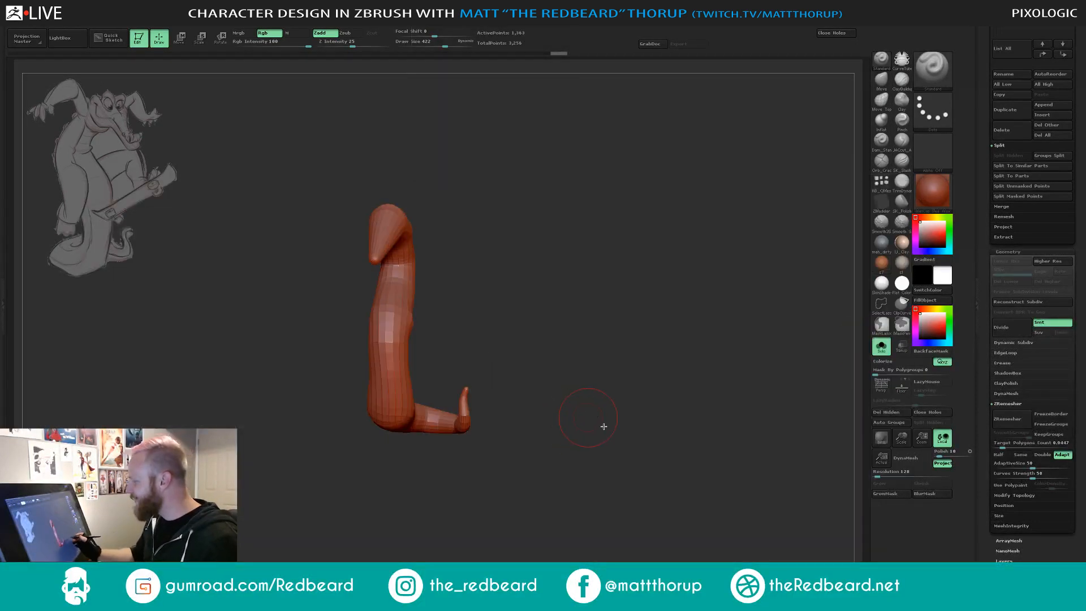
{"action": "mouse_move", "coordinate": [604, 426]}
{"action": "left_mouse_down"}
{"action": "mouse_move", "coordinate": [613, 426]}
{"action": "mouse_move", "coordinate": [575, 429]}
{"action": "mouse_move", "coordinate": [639, 424]}
{"action": "left_mouse_up"}
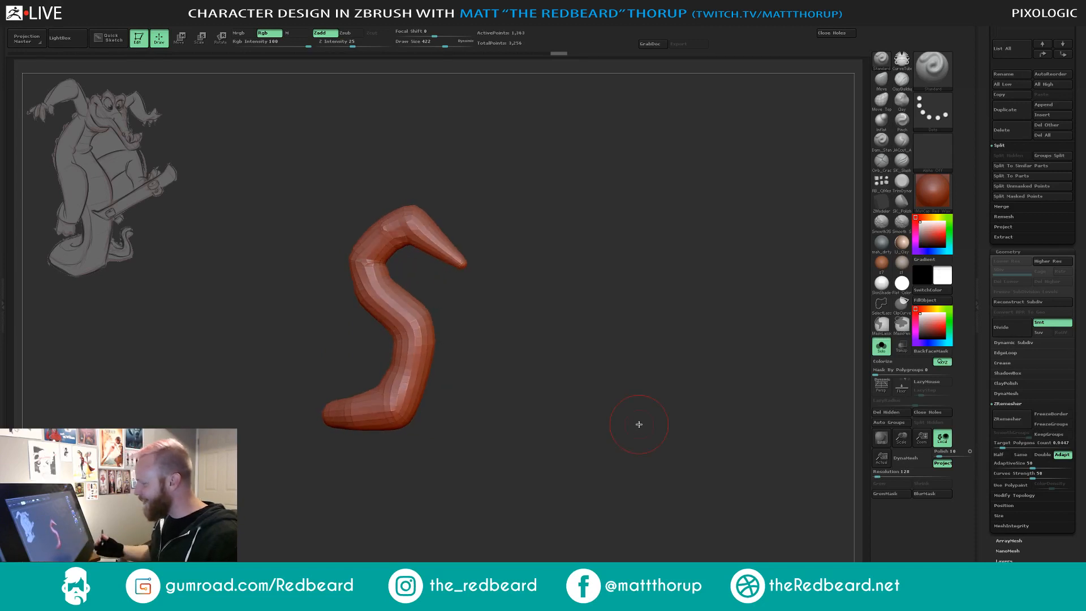
{"action": "left_click_drag", "start_coordinate": [549, 417], "coordinate": [555, 417]}
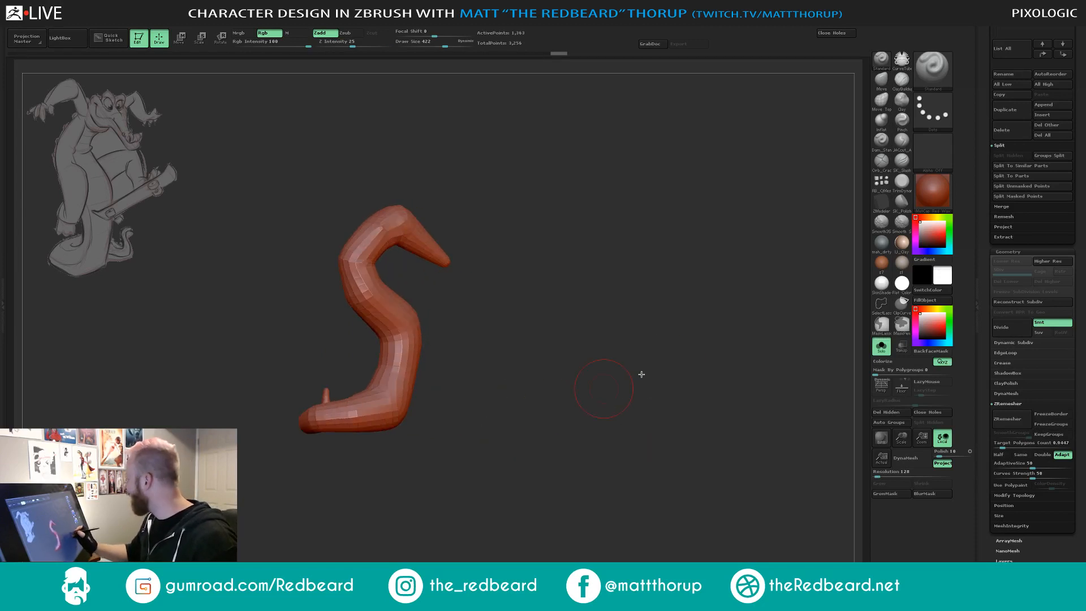
{"action": "left_click", "coordinate": [882, 262]}
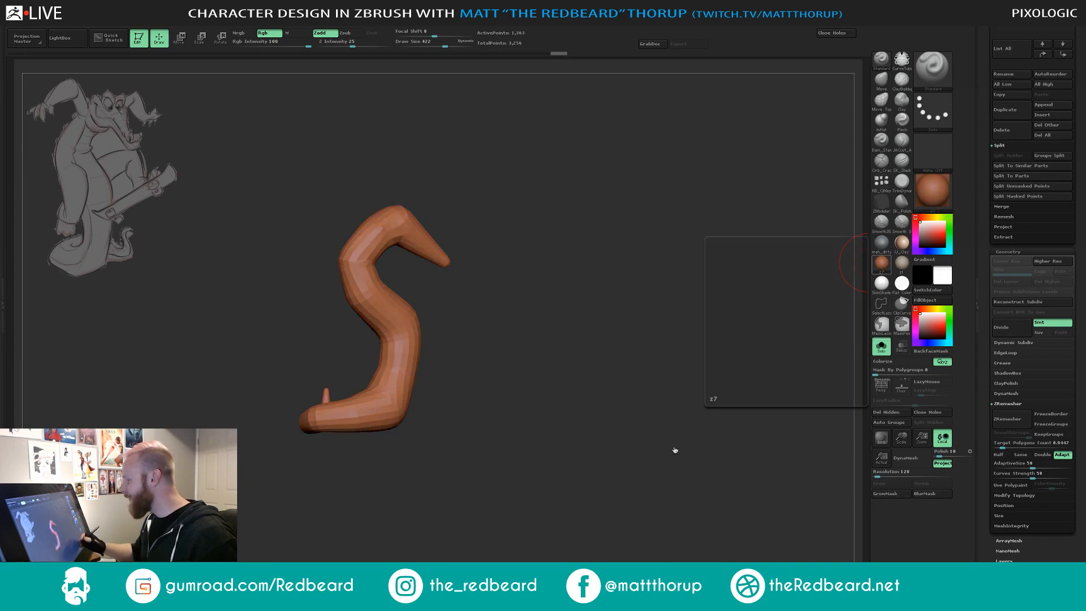
{"action": "left_click_drag", "start_coordinate": [674, 449], "coordinate": [650, 436]}
{"action": "left_click", "coordinate": [937, 195]}
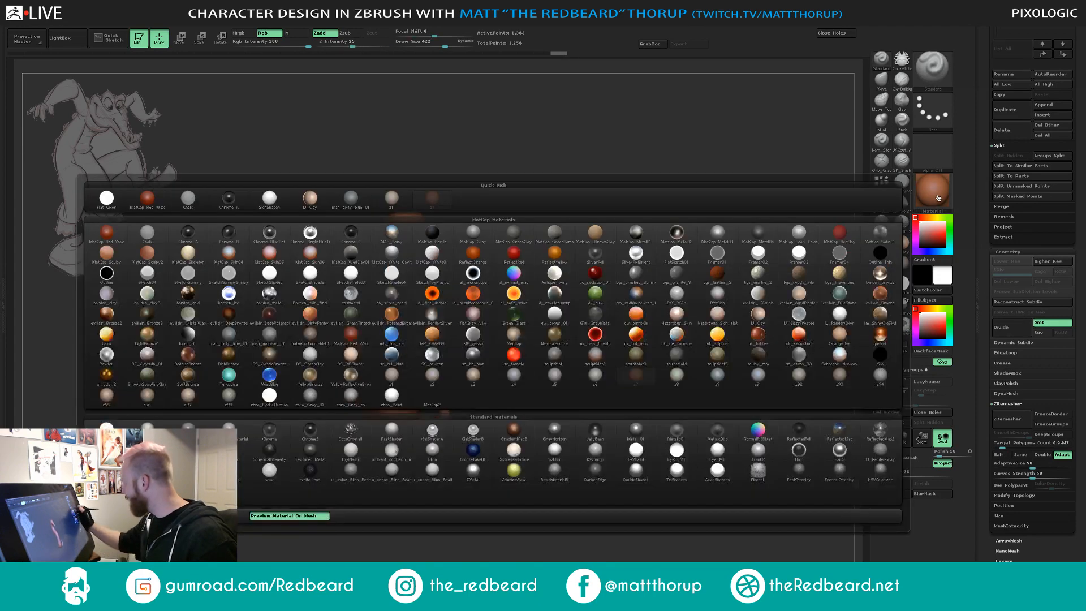
{"action": "left_click", "coordinate": [933, 191]}
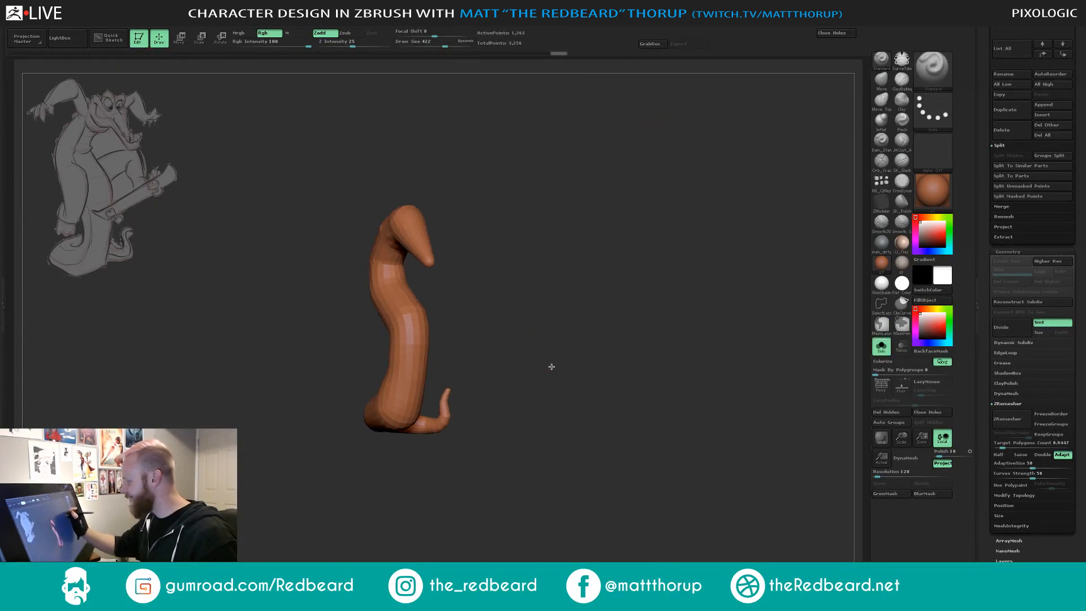
Smooth the middle of the torso along its curve.
{"action": "left_click_drag", "start_coordinate": [528, 317], "coordinate": [546, 310]}
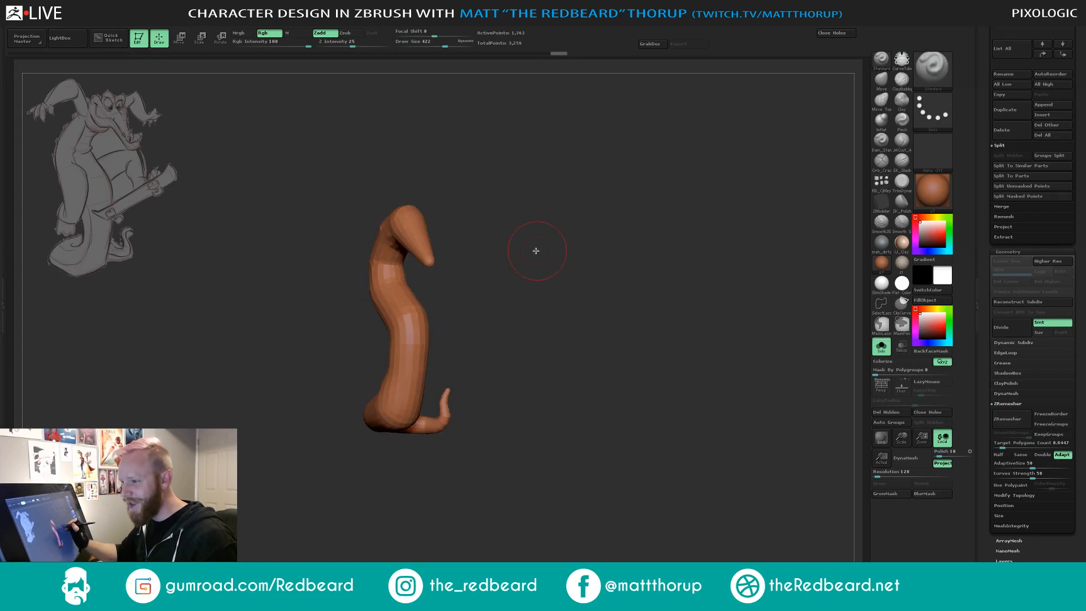
{"action": "left_click_drag", "start_coordinate": [545, 244], "coordinate": [444, 274]}
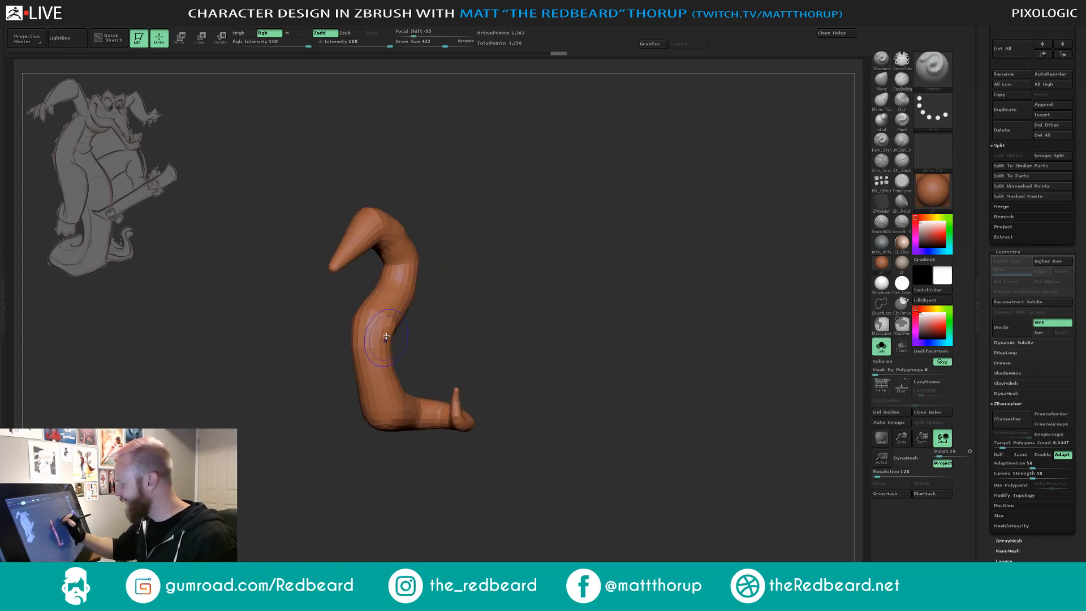
{"action": "left_click_drag", "start_coordinate": [385, 337], "coordinate": [400, 308], "text": "shift"}
{"action": "left_click_drag", "start_coordinate": [463, 287], "coordinate": [495, 308]}
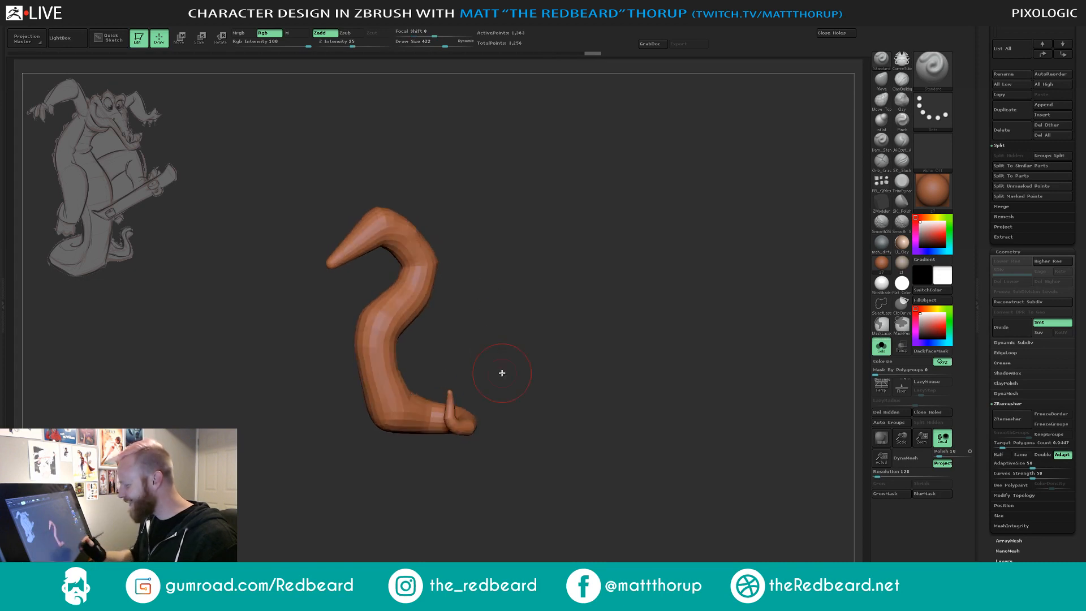
{"action": "mouse_move", "coordinate": [502, 372]}
{"action": "left_mouse_down"}
{"action": "mouse_move", "coordinate": [585, 272]}
{"action": "mouse_move", "coordinate": [507, 224]}
{"action": "mouse_move", "coordinate": [589, 163]}
{"action": "mouse_move", "coordinate": [597, 307]}
{"action": "left_mouse_up"}
Push in the top of the snout with the Move brush at a draw size of 372, forming a distinct forehead.
{"action": "left_click", "coordinate": [883, 86]}
{"action": "left_click_drag", "start_coordinate": [665, 283], "coordinate": [533, 249]}
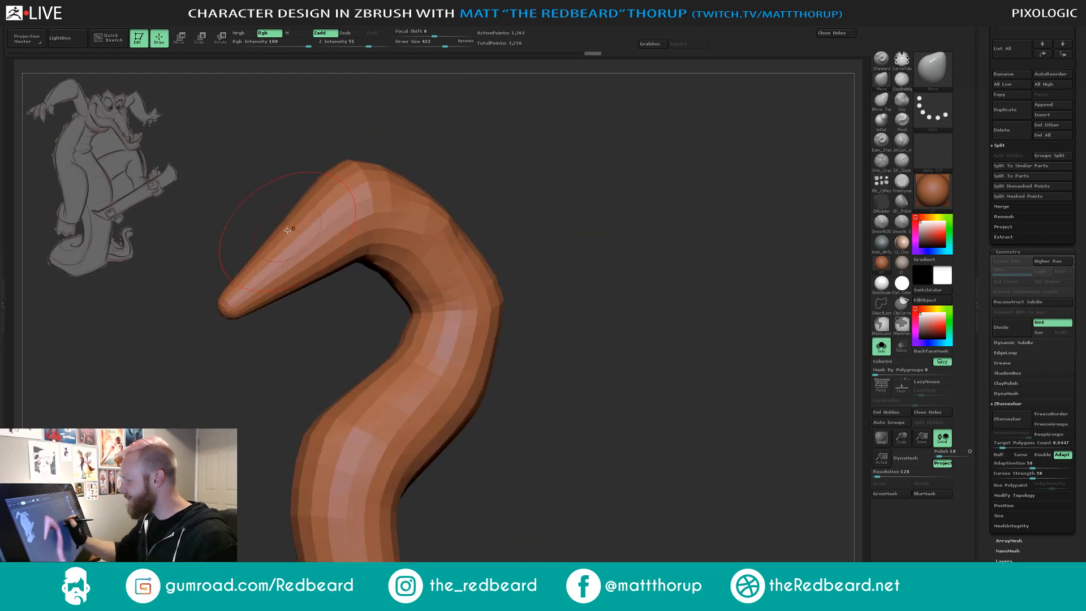
{"action": "key", "text": "s"}
{"action": "left_click_drag", "start_coordinate": [288, 230], "coordinate": [286, 231]}
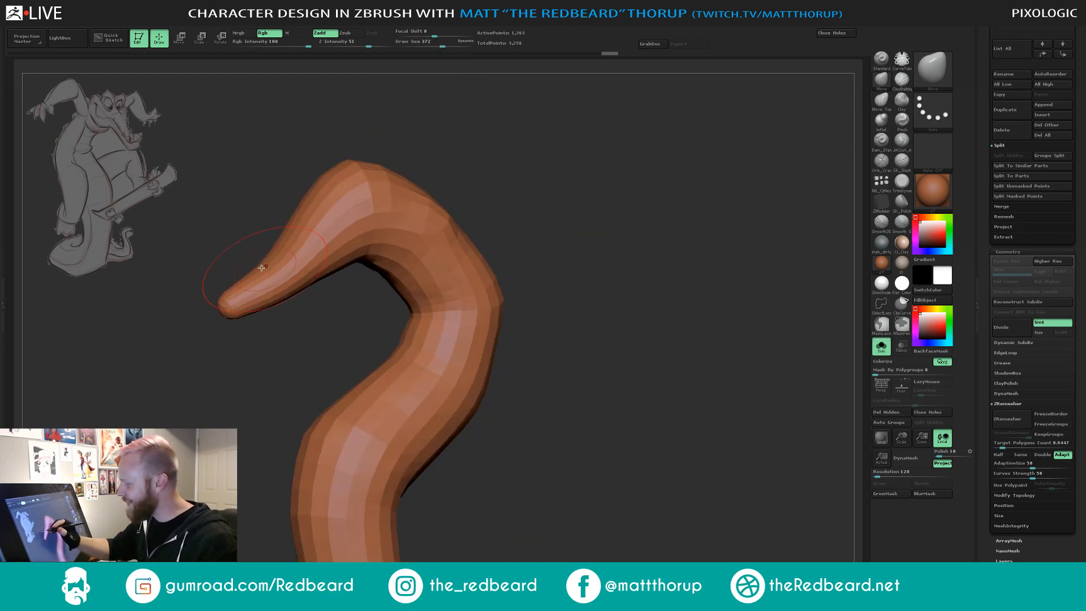
{"action": "left_click_drag", "start_coordinate": [242, 289], "coordinate": [243, 291]}
{"action": "key", "text": "s"}
{"action": "left_click_drag", "start_coordinate": [305, 221], "coordinate": [328, 238]}
Refine the transition between forehead and snout from both sides of the head with a smaller Move brush.
{"action": "key", "text": "s"}
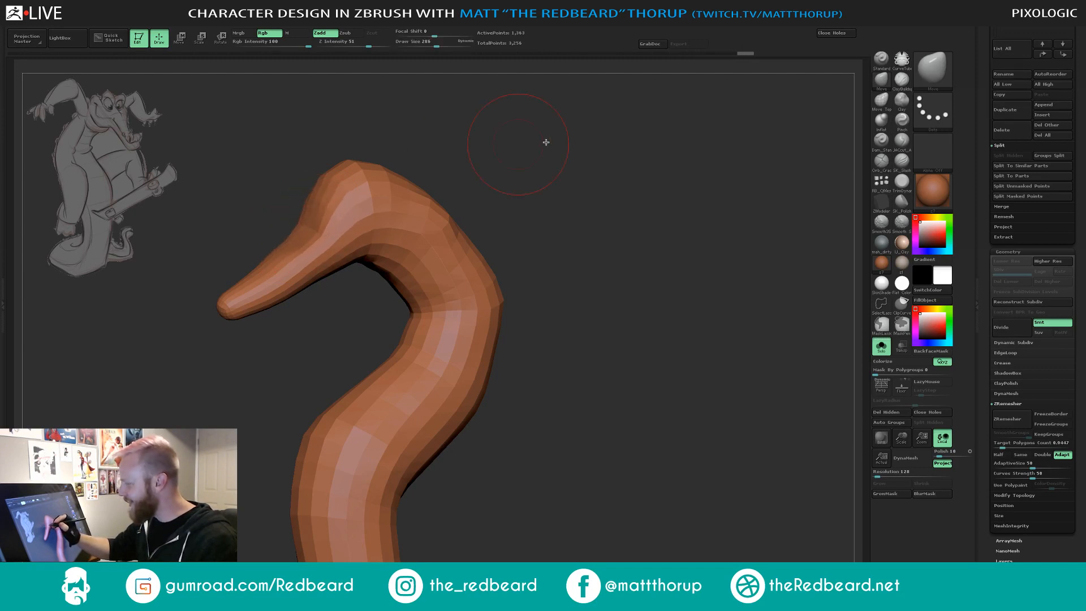
{"action": "mouse_move", "coordinate": [545, 142]}
{"action": "left_mouse_down"}
{"action": "mouse_move", "coordinate": [571, 131]}
{"action": "mouse_move", "coordinate": [548, 139]}
{"action": "left_mouse_up"}
{"action": "left_click_drag", "start_coordinate": [366, 196], "coordinate": [421, 187]}
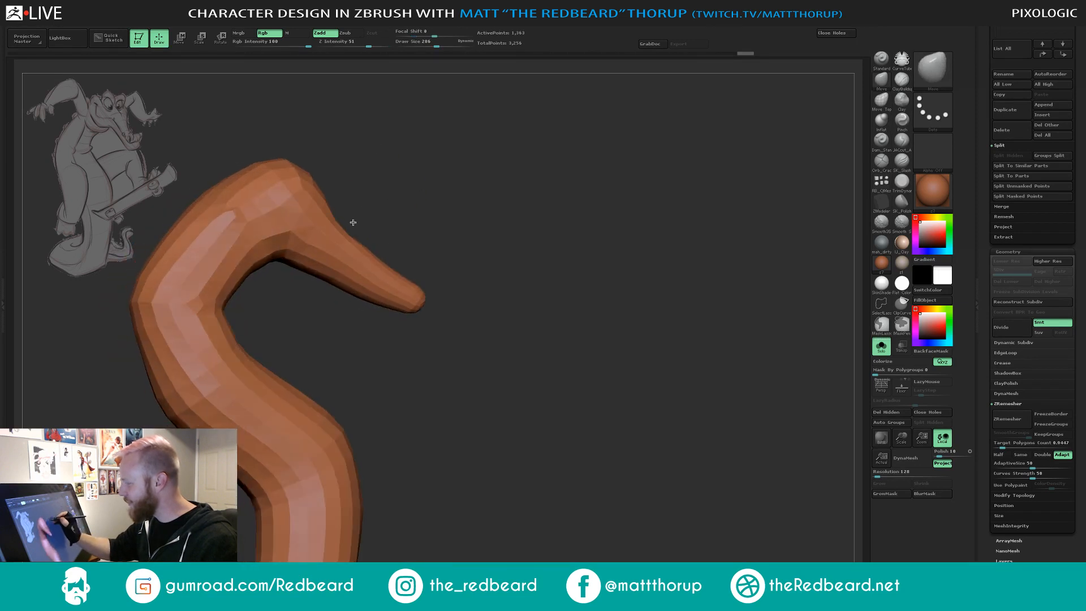
{"action": "mouse_move", "coordinate": [353, 222]}
{"action": "left_mouse_down"}
{"action": "mouse_move", "coordinate": [365, 212]}
{"action": "mouse_move", "coordinate": [436, 295]}
{"action": "mouse_move", "coordinate": [373, 249]}
{"action": "left_mouse_up"}
{"action": "mouse_move", "coordinate": [475, 234]}
{"action": "left_mouse_down"}
{"action": "mouse_move", "coordinate": [473, 269]}
{"action": "mouse_move", "coordinate": [409, 318]}
{"action": "mouse_move", "coordinate": [441, 286]}
{"action": "mouse_move", "coordinate": [400, 276]}
{"action": "mouse_move", "coordinate": [376, 250]}
{"action": "left_mouse_up"}
Shape the head's width, cheeks and jaw from the front and side, reducing the Move brush as needed and finishing at draw size 262.
{"action": "key", "text": "bracketleft"}
{"action": "mouse_move", "coordinate": [433, 221]}
{"action": "left_mouse_down"}
{"action": "mouse_move", "coordinate": [572, 143]}
{"action": "mouse_move", "coordinate": [381, 235]}
{"action": "mouse_move", "coordinate": [469, 215]}
{"action": "mouse_move", "coordinate": [365, 249]}
{"action": "left_mouse_up"}
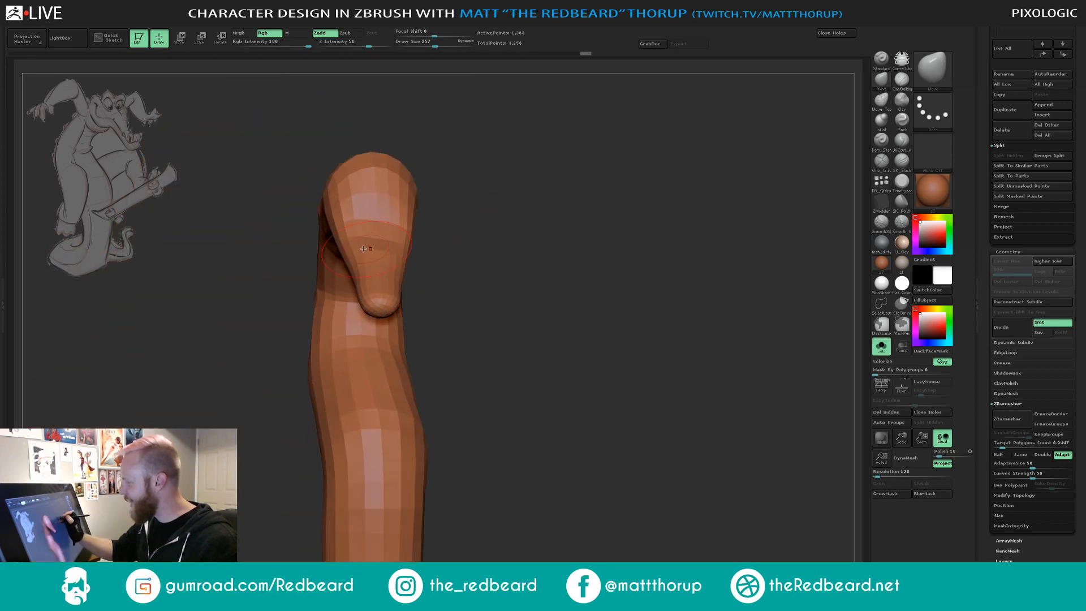
{"action": "key", "text": "bracketleft"}
{"action": "key", "text": "bracketleft"}
{"action": "key", "text": "bracketleft"}
{"action": "key", "text": "bracketleft"}
{"action": "mouse_move", "coordinate": [461, 224]}
{"action": "left_mouse_down"}
{"action": "mouse_move", "coordinate": [554, 235]}
{"action": "mouse_move", "coordinate": [468, 230]}
{"action": "mouse_move", "coordinate": [366, 261]}
{"action": "mouse_move", "coordinate": [417, 230]}
{"action": "mouse_move", "coordinate": [343, 225]}
{"action": "mouse_move", "coordinate": [460, 203]}
{"action": "mouse_move", "coordinate": [287, 244]}
{"action": "mouse_move", "coordinate": [280, 273]}
{"action": "mouse_move", "coordinate": [286, 255]}
{"action": "left_mouse_up"}
{"action": "key", "text": "s"}
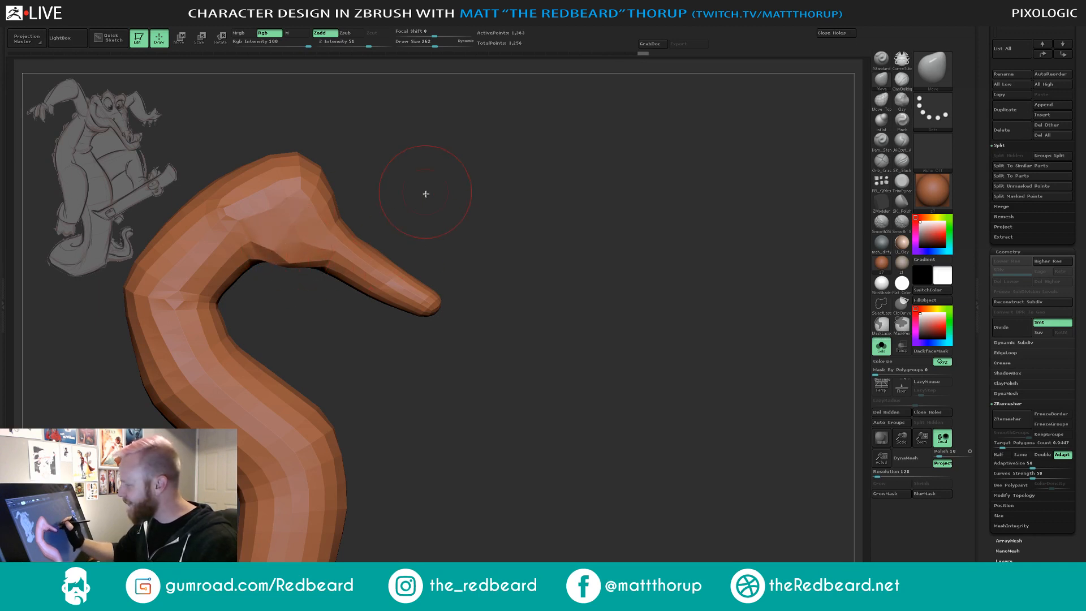
Turn on the polyframe display and make SelectLasso the active selection brush.
{"action": "key", "text": "shift+f"}
{"action": "mouse_move", "coordinate": [451, 151]}
{"action": "left_mouse_down", "text": "ctrl+shift"}
{"action": "mouse_move", "coordinate": [354, 92]}
{"action": "mouse_move", "coordinate": [253, 286]}
{"action": "left_mouse_up", "text": "ctrl+shift"}
{"action": "left_click", "coordinate": [650, 416], "text": "ctrl+shift"}
{"action": "left_click", "coordinate": [880, 304]}
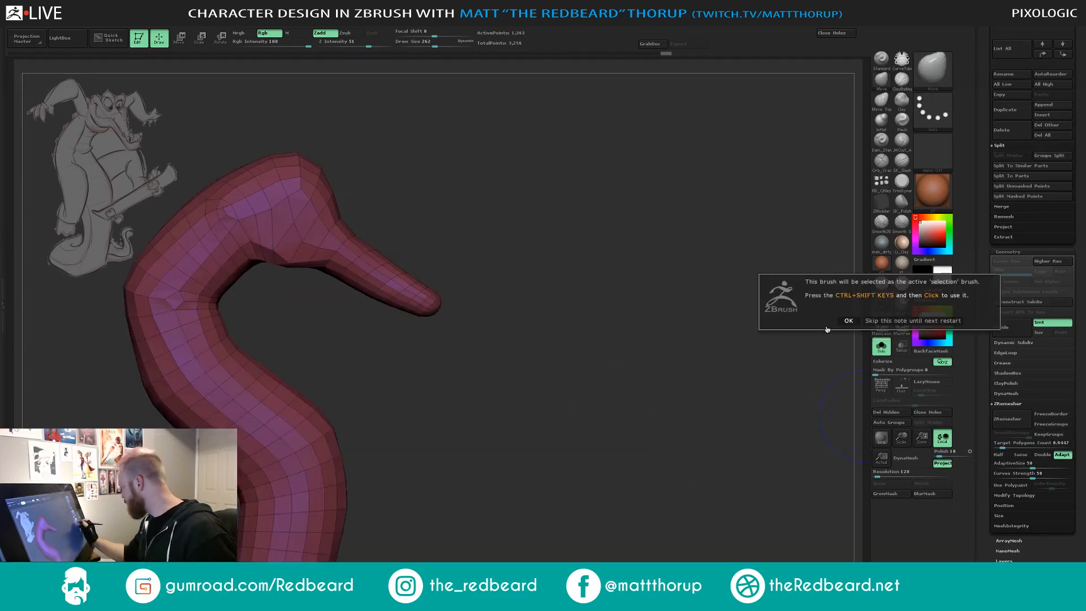
{"action": "left_click", "coordinate": [889, 320]}
Hide the head with lasso selections and trim the visible polygons to an even cut across the neck.
{"action": "mouse_move", "coordinate": [410, 87]}
{"action": "left_mouse_down", "text": "ctrl+shift"}
{"action": "mouse_move", "coordinate": [267, 128]}
{"action": "mouse_move", "coordinate": [225, 207]}
{"action": "mouse_move", "coordinate": [227, 226]}
{"action": "left_mouse_up", "text": "ctrl+shift"}
{"action": "mouse_move", "coordinate": [383, 121]}
{"action": "left_mouse_down", "text": "ctrl+shift"}
{"action": "mouse_move", "coordinate": [303, 90]}
{"action": "mouse_move", "coordinate": [211, 181]}
{"action": "mouse_move", "coordinate": [255, 268]}
{"action": "mouse_move", "coordinate": [472, 390]}
{"action": "mouse_move", "coordinate": [532, 384]}
{"action": "left_mouse_up", "text": "ctrl+shift"}
{"action": "mouse_move", "coordinate": [694, 477]}
{"action": "left_mouse_down"}
{"action": "mouse_move", "coordinate": [722, 487]}
{"action": "mouse_move", "coordinate": [711, 530]}
{"action": "mouse_move", "coordinate": [698, 491]}
{"action": "left_mouse_up"}
{"action": "left_click_drag", "start_coordinate": [407, 174], "coordinate": [275, 180]}
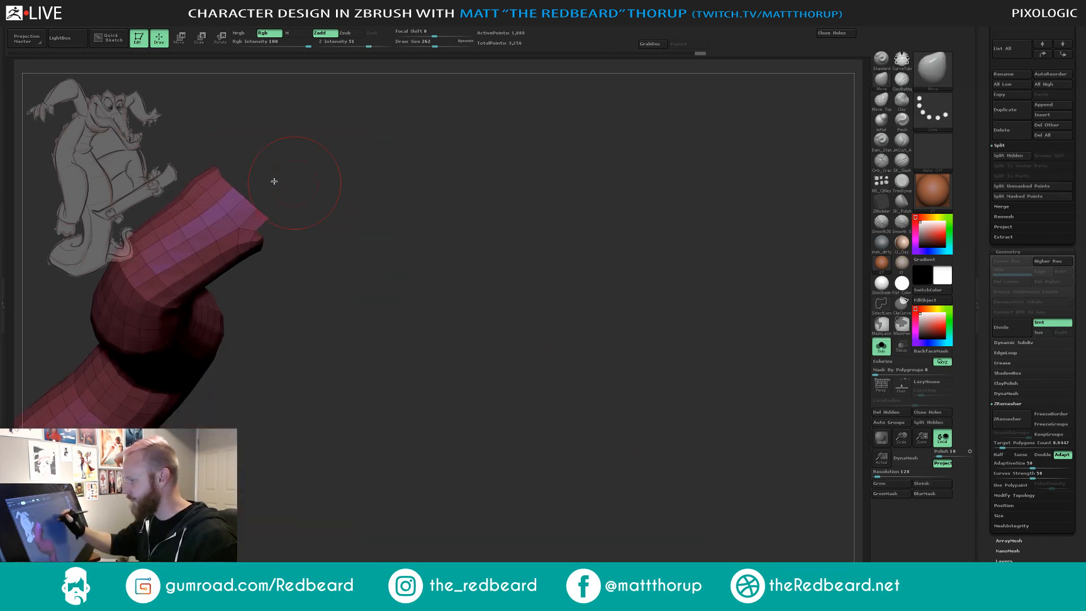
{"action": "mouse_move", "coordinate": [242, 146]}
{"action": "left_mouse_down", "text": "ctrl+shift"}
{"action": "mouse_move", "coordinate": [200, 154]}
{"action": "mouse_move", "coordinate": [322, 255]}
{"action": "left_mouse_up", "text": "ctrl+shift"}
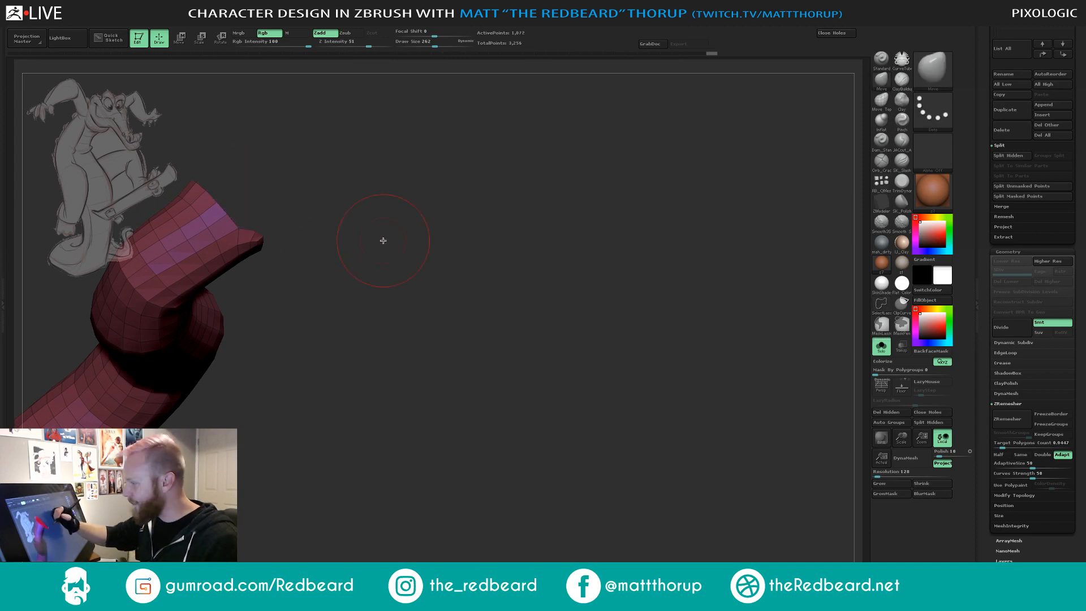
{"action": "mouse_move", "coordinate": [383, 238]}
{"action": "left_mouse_down"}
{"action": "mouse_move", "coordinate": [548, 289]}
{"action": "mouse_move", "coordinate": [529, 338]}
{"action": "left_mouse_up"}
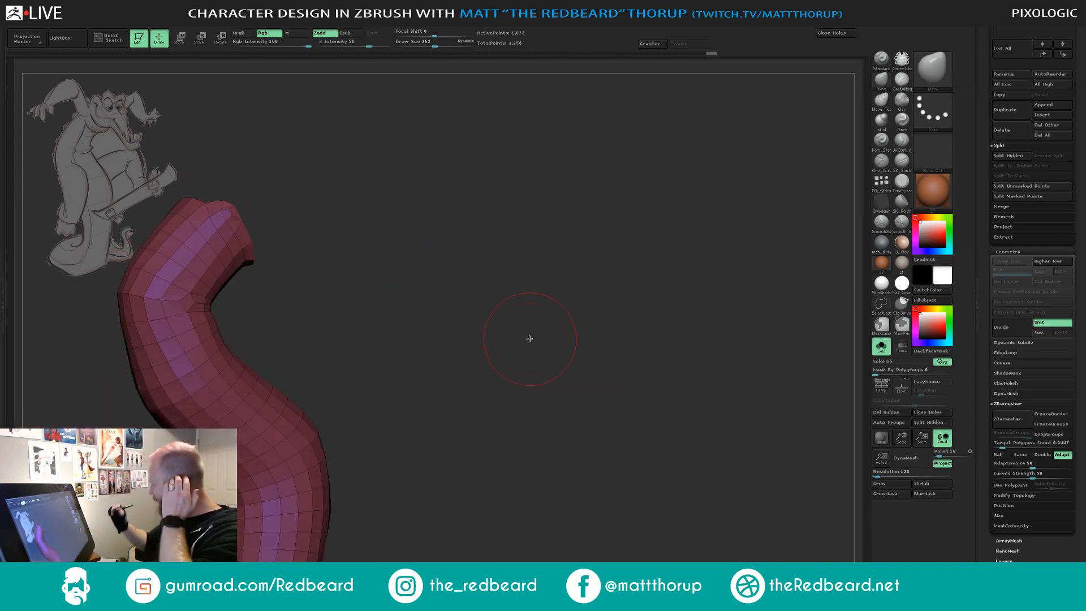
{"action": "left_click_drag", "start_coordinate": [669, 296], "coordinate": [629, 292]}
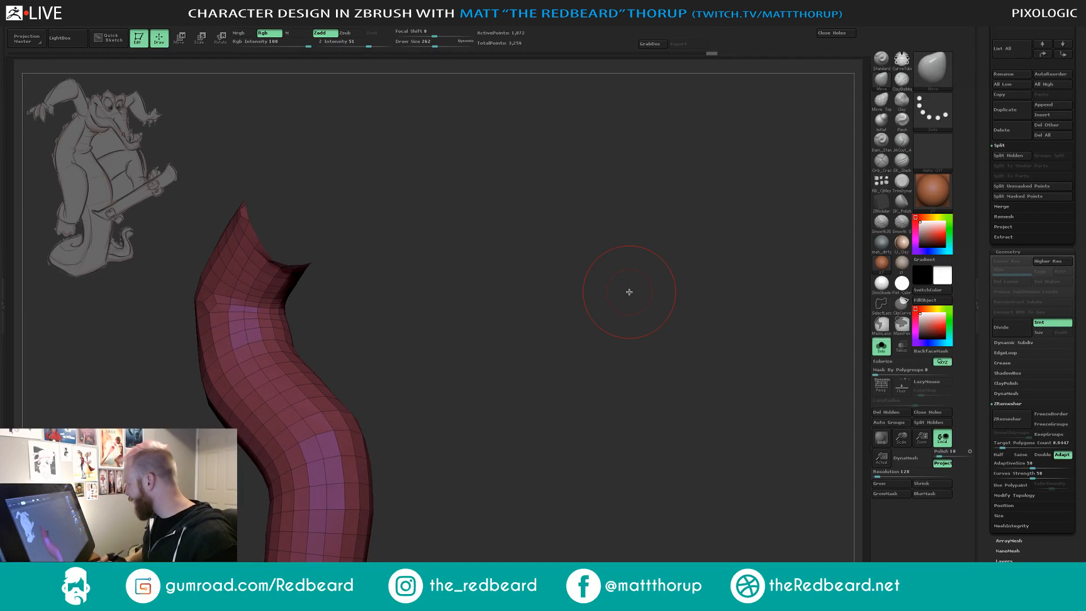
Split the hidden head off the body and close the hole at the neck.
{"action": "left_click", "coordinate": [937, 424]}
{"action": "left_click_drag", "start_coordinate": [674, 477], "coordinate": [718, 458]}
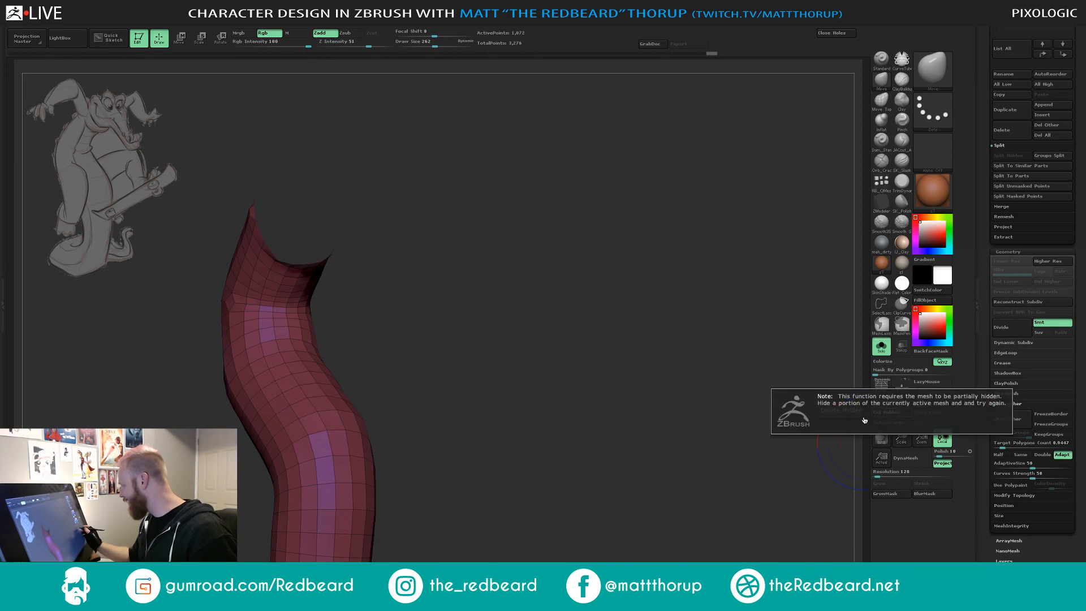
{"action": "left_click", "coordinate": [891, 412]}
{"action": "left_click", "coordinate": [918, 414]}
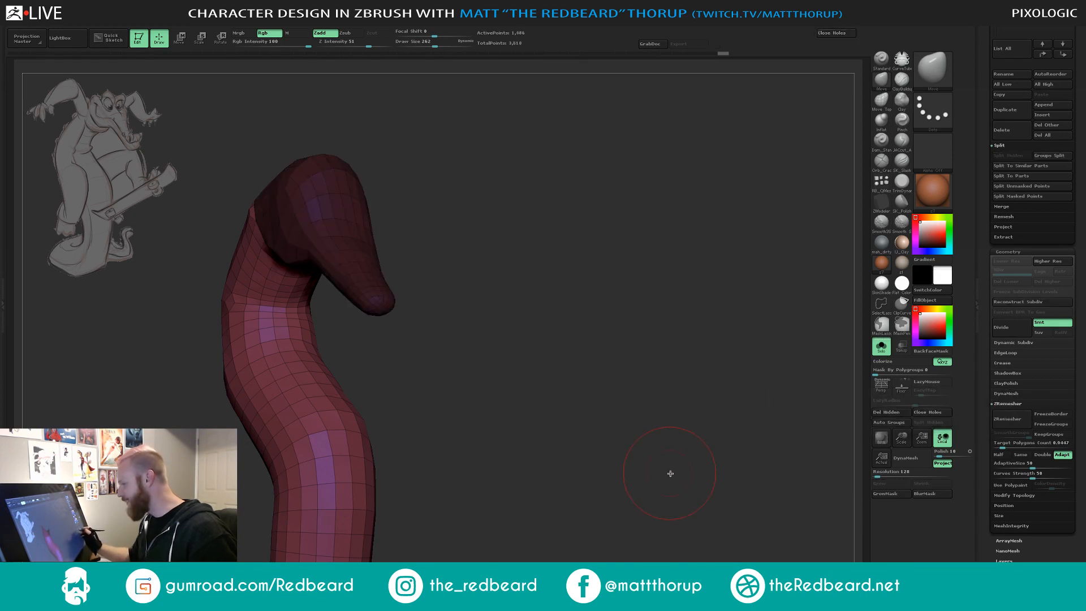
{"action": "left_click_drag", "start_coordinate": [670, 473], "coordinate": [700, 471]}
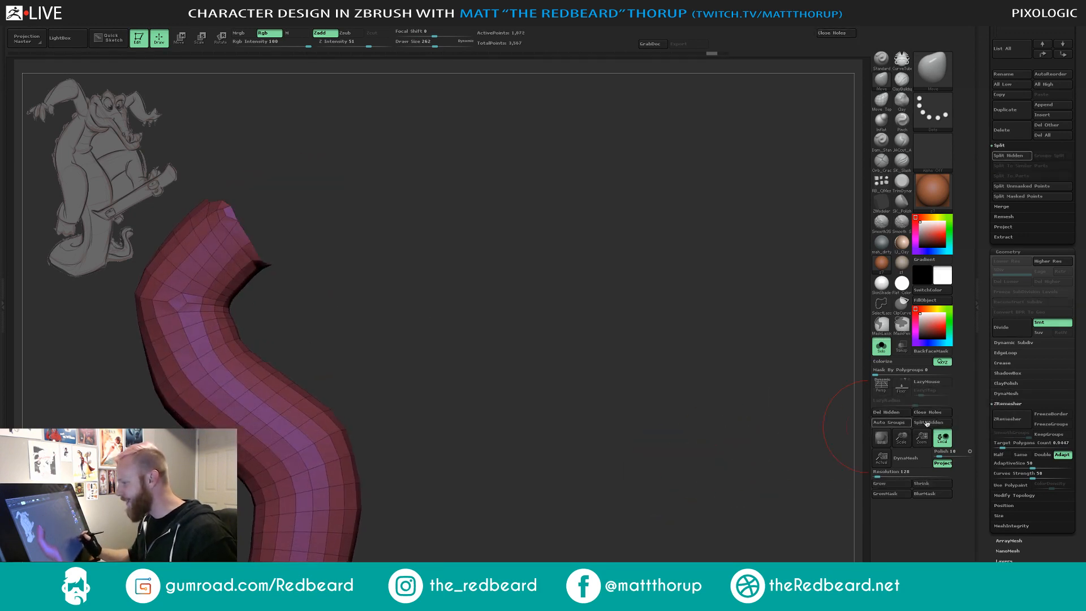
{"action": "key", "text": "ctrl+z"}
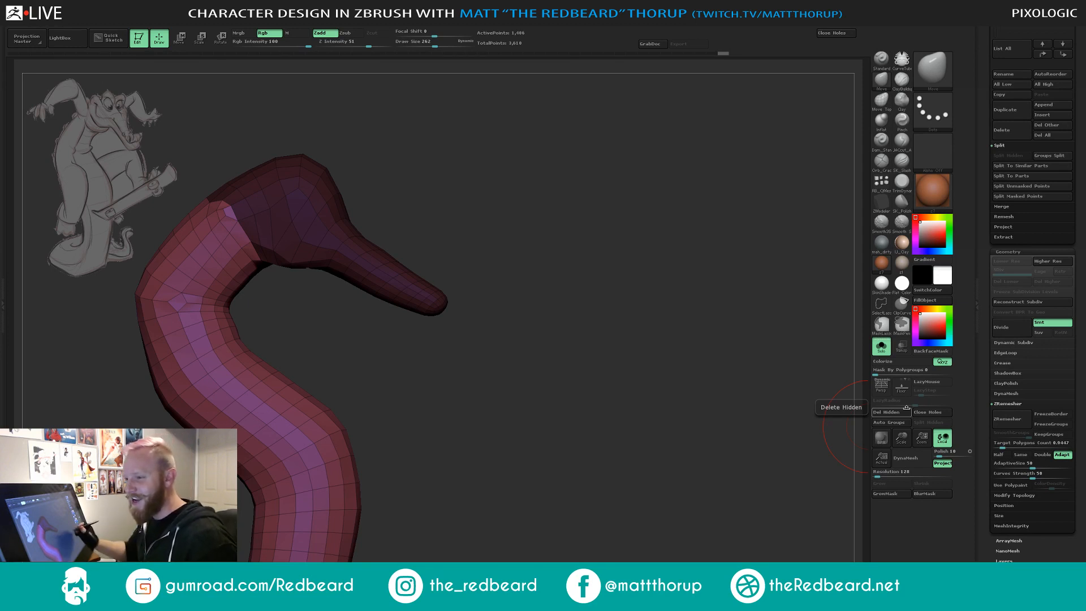
Turn off Solo and view the body together with the limbs.
{"action": "left_click_drag", "start_coordinate": [606, 365], "coordinate": [606, 366]}
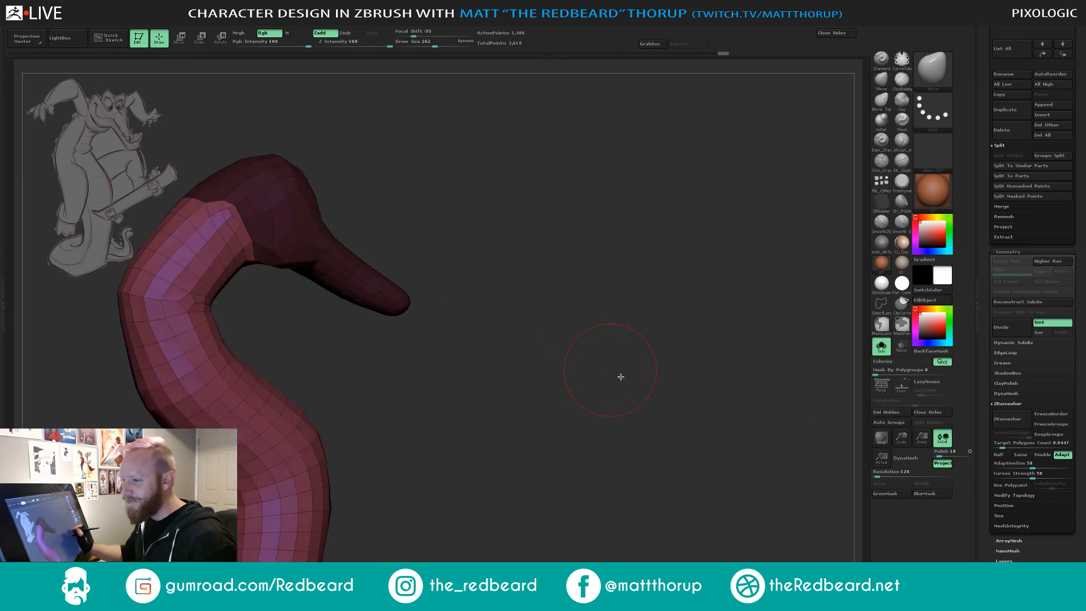
{"action": "mouse_move", "coordinate": [661, 391]}
{"action": "left_mouse_down", "text": "alt"}
{"action": "mouse_move", "coordinate": [551, 376]}
{"action": "mouse_move", "coordinate": [484, 382]}
{"action": "mouse_move", "coordinate": [595, 389]}
{"action": "mouse_move", "coordinate": [553, 412]}
{"action": "mouse_move", "coordinate": [633, 438]}
{"action": "left_mouse_up", "text": "alt"}
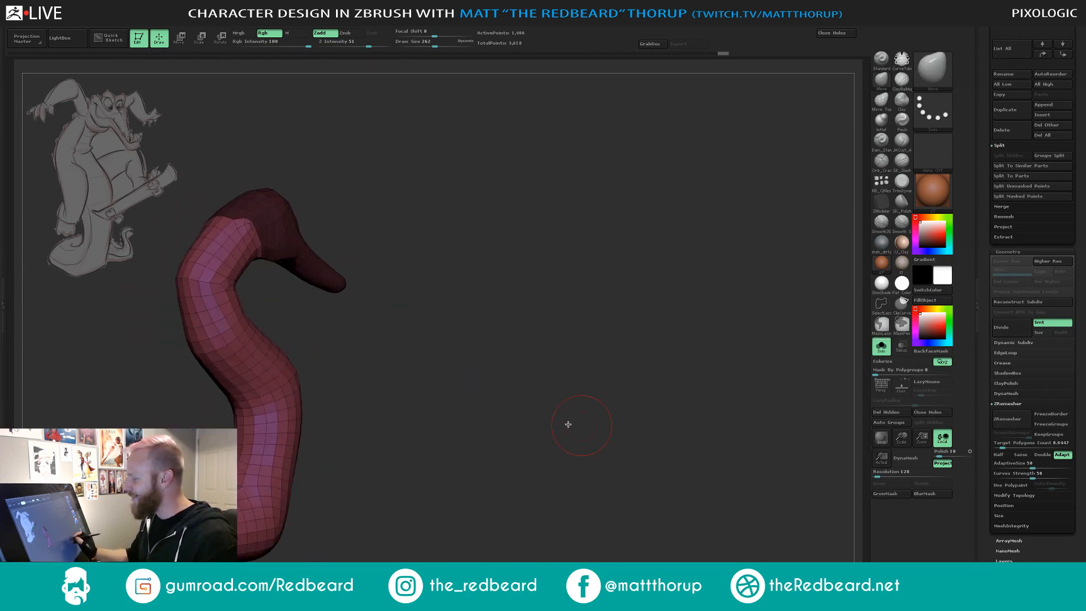
{"action": "left_click_drag", "start_coordinate": [567, 424], "coordinate": [669, 447], "text": "alt"}
{"action": "mouse_move", "coordinate": [635, 365]}
{"action": "left_mouse_down"}
{"action": "mouse_move", "coordinate": [655, 373]}
{"action": "mouse_move", "coordinate": [661, 397]}
{"action": "mouse_move", "coordinate": [613, 370]}
{"action": "mouse_move", "coordinate": [633, 379]}
{"action": "left_mouse_up"}
{"action": "left_click", "coordinate": [881, 346]}
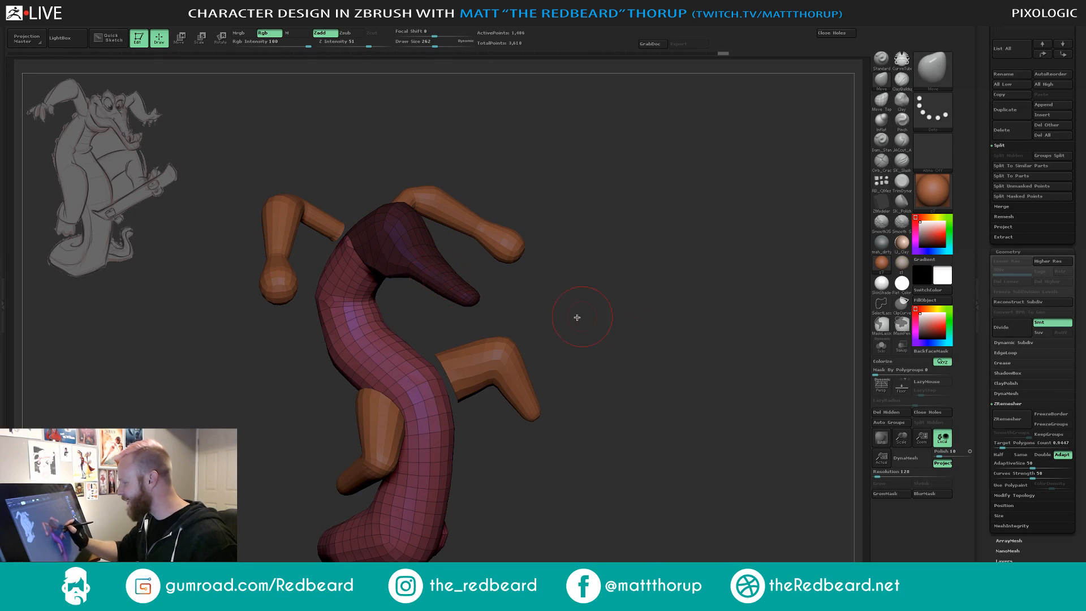
Solo the body again and put its masked head portion into a separate polygroup.
{"action": "left_click", "coordinate": [437, 273], "text": "ctrl+shift"}
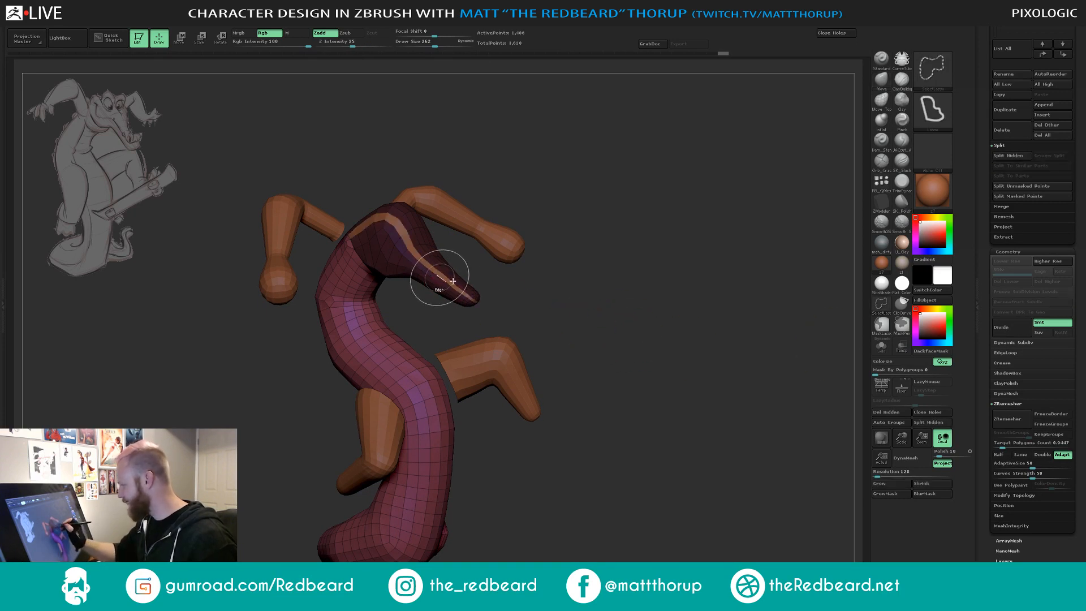
{"action": "key", "text": "ctrl+w"}
{"action": "left_click", "coordinate": [528, 281], "text": "ctrl+shift"}
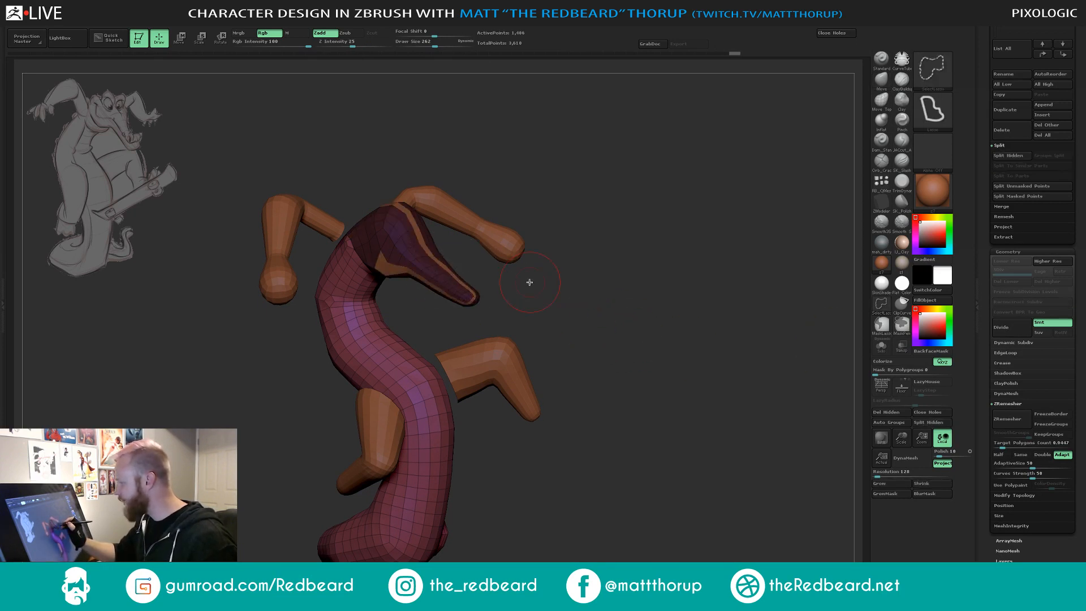
{"action": "left_click_drag", "start_coordinate": [538, 301], "coordinate": [667, 328]}
{"action": "left_click", "coordinate": [881, 346]}
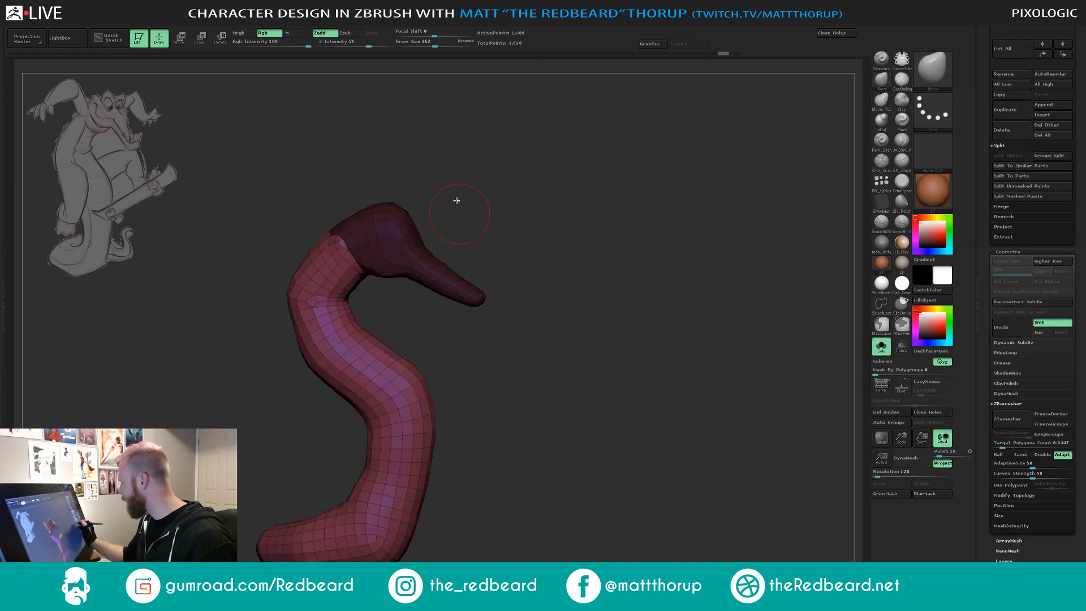
{"action": "left_click_drag", "start_coordinate": [487, 187], "coordinate": [461, 170]}
{"action": "key", "text": "ctrl+w"}
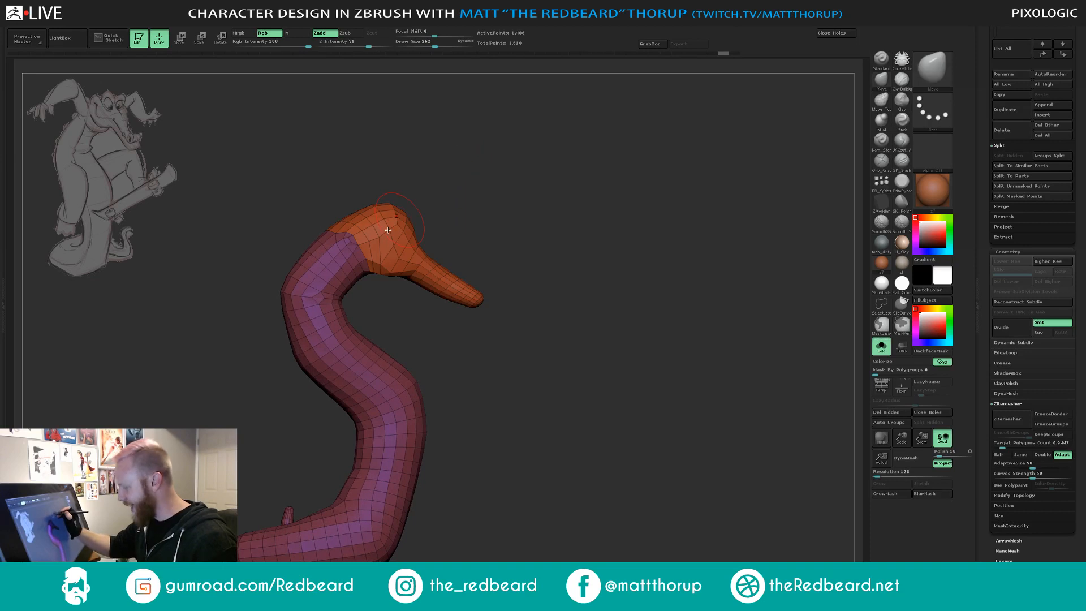
Hide the head's polygroup and delete that hidden geometry from the body subtool.
{"action": "left_click", "coordinate": [377, 237], "text": "ctrl+shift"}
{"action": "left_click", "coordinate": [611, 285], "text": "ctrl+shift"}
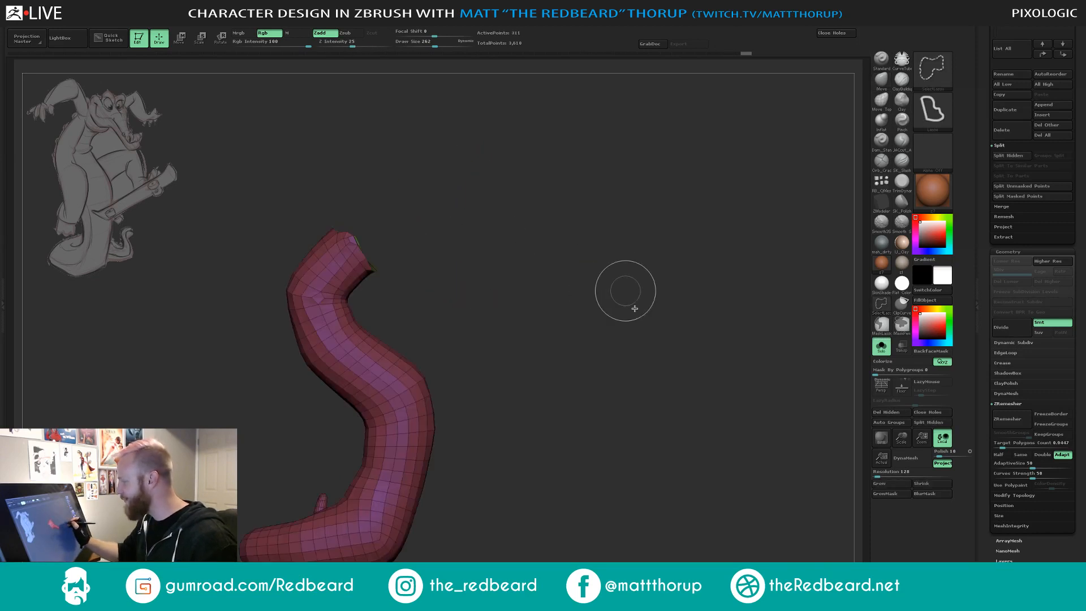
{"action": "left_click_drag", "start_coordinate": [678, 452], "coordinate": [661, 475]}
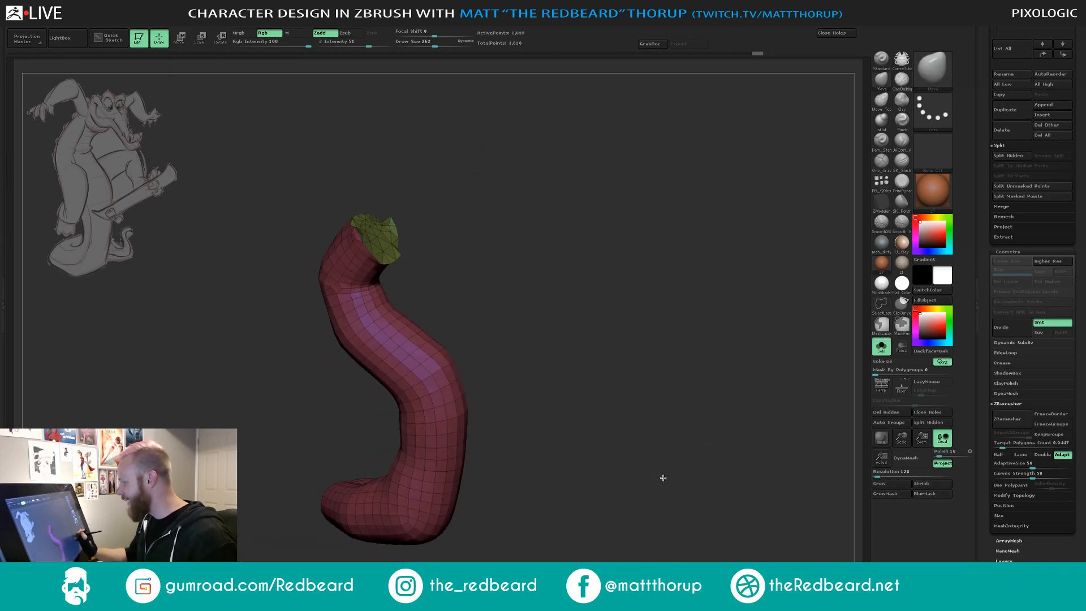
{"action": "left_click", "coordinate": [884, 413]}
{"action": "mouse_move", "coordinate": [647, 484]}
{"action": "left_mouse_down"}
{"action": "mouse_move", "coordinate": [656, 490]}
{"action": "mouse_move", "coordinate": [667, 470]}
{"action": "mouse_move", "coordinate": [590, 471]}
{"action": "left_mouse_up"}
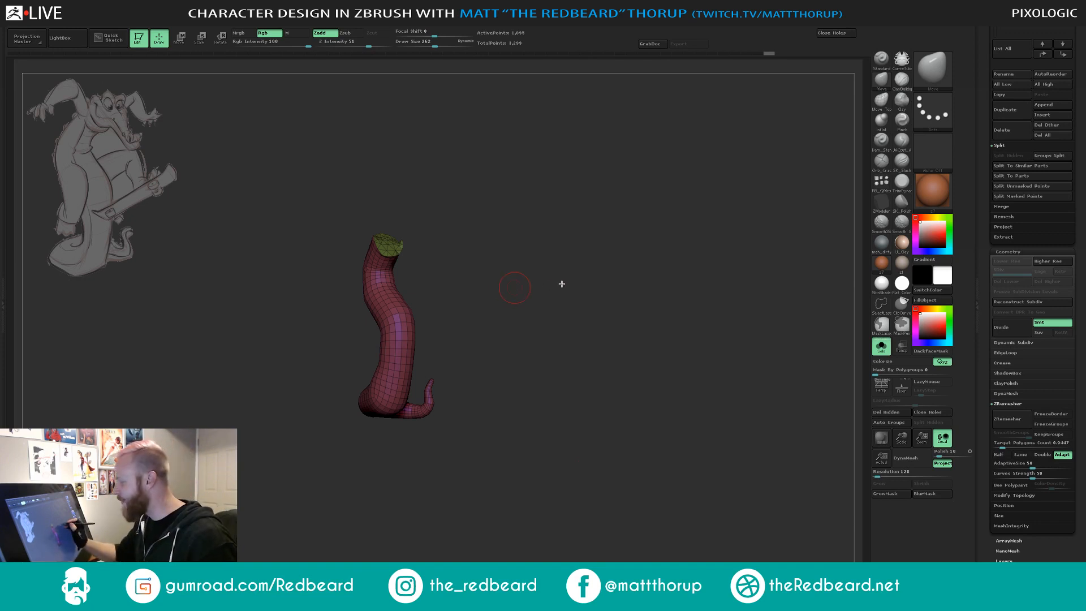
Turn off Solo to show all the parts and select the separate head subtool.
{"action": "left_click_drag", "start_coordinate": [561, 284], "coordinate": [633, 309], "text": "shift"}
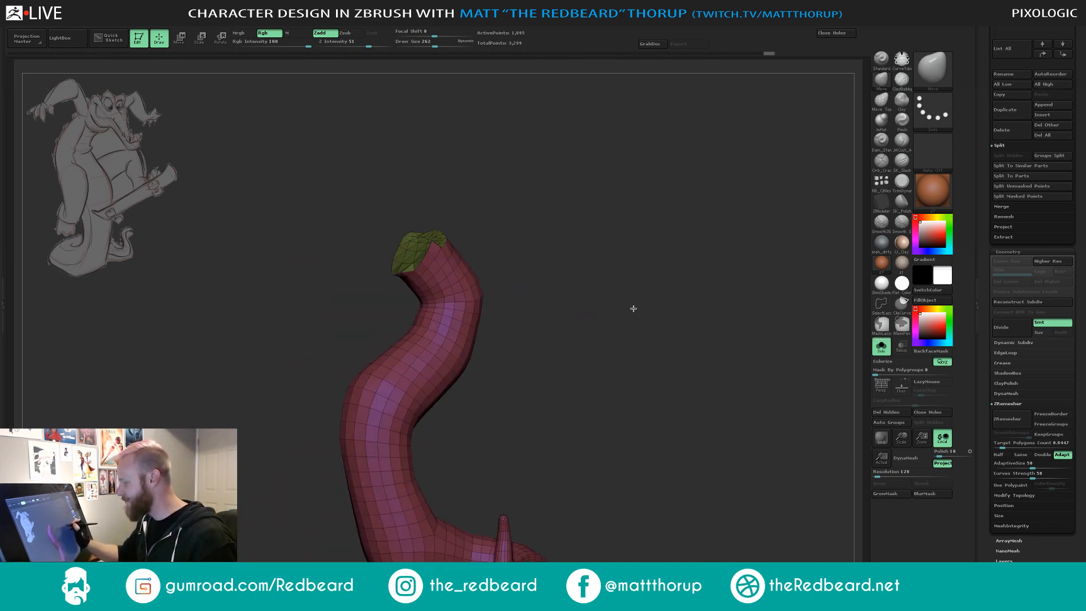
{"action": "left_click_drag", "start_coordinate": [587, 376], "coordinate": [628, 368]}
{"action": "left_click_drag", "start_coordinate": [688, 383], "coordinate": [567, 349]}
{"action": "left_click", "coordinate": [881, 346]}
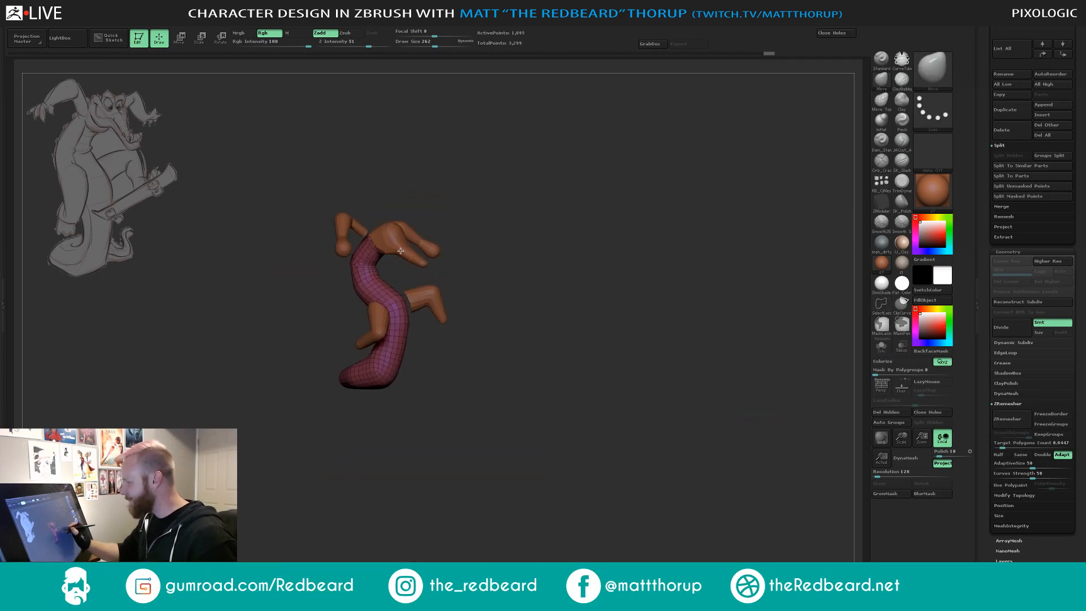
{"action": "left_click_drag", "start_coordinate": [486, 283], "coordinate": [640, 336]}
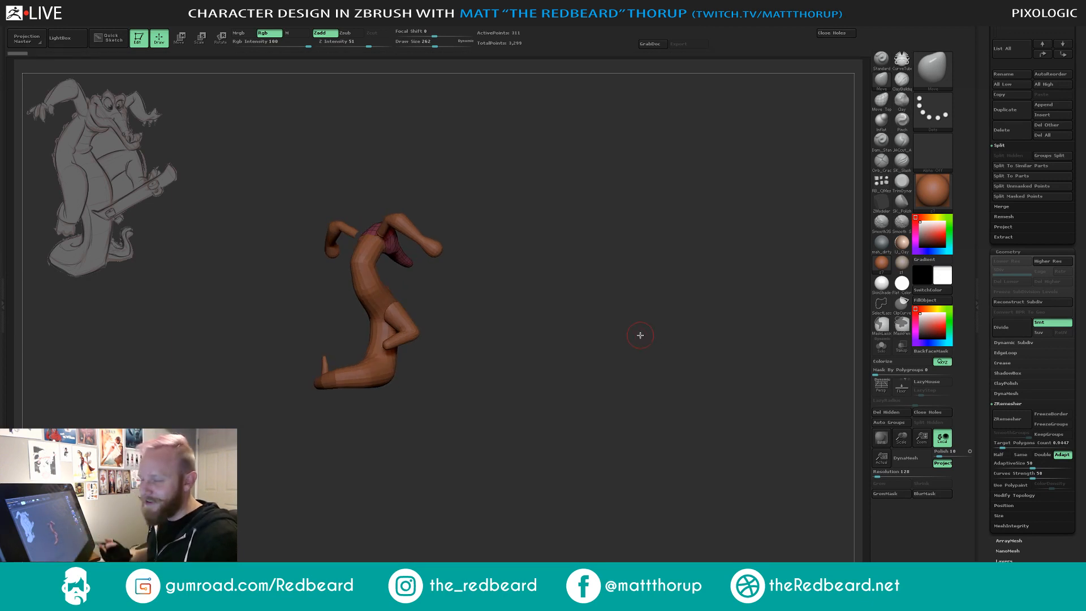
Adjust the back of the head where it meets the neck with the Move brush.
{"action": "left_click_drag", "start_coordinate": [531, 252], "coordinate": [611, 269]}
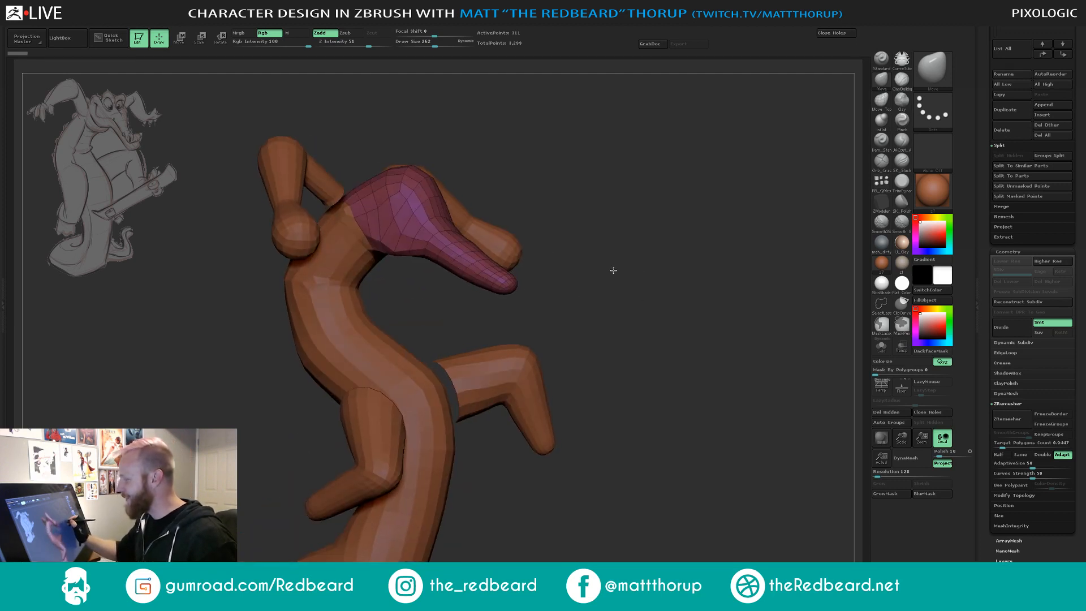
{"action": "left_click_drag", "start_coordinate": [380, 232], "coordinate": [369, 227]}
{"action": "mouse_move", "coordinate": [587, 203]}
{"action": "left_mouse_down"}
{"action": "mouse_move", "coordinate": [426, 224]}
{"action": "mouse_move", "coordinate": [446, 228]}
{"action": "left_mouse_up"}
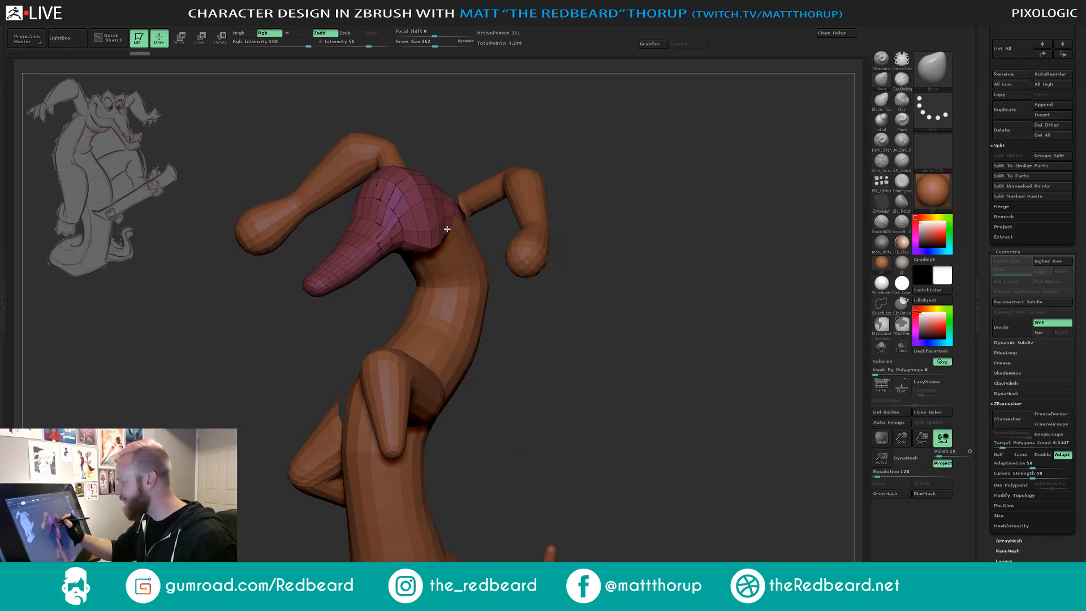
{"action": "left_click_drag", "start_coordinate": [611, 152], "coordinate": [603, 172]}
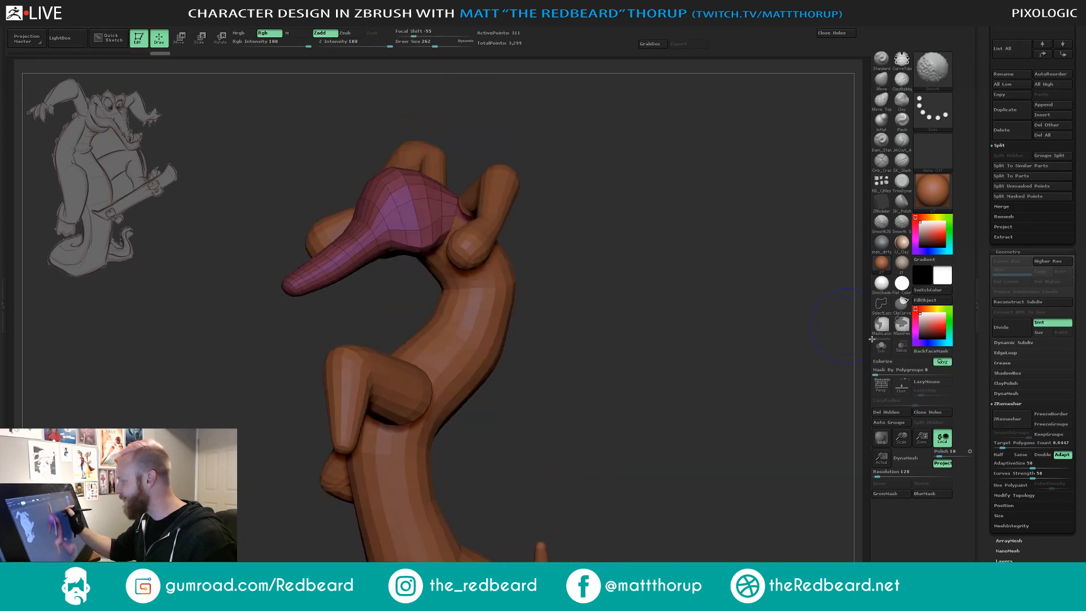
Solo the head subtool and hide the polygons at its rear end with a lasso selection.
{"action": "left_click", "coordinate": [882, 346]}
{"action": "left_click_drag", "start_coordinate": [572, 216], "coordinate": [556, 216]}
{"action": "left_click_drag", "start_coordinate": [497, 167], "coordinate": [512, 244], "text": "ctrl+alt+shift"}
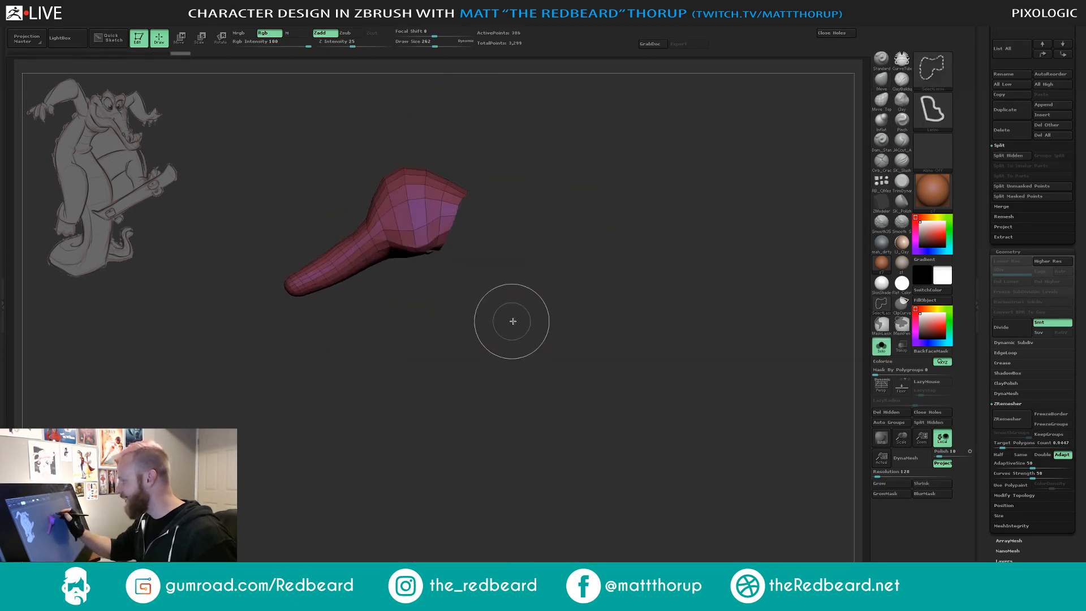
Delete the hidden polygons at the rear of the head subtool and close the resulting hole.
{"action": "mouse_move", "coordinate": [511, 320]}
{"action": "left_mouse_down"}
{"action": "mouse_move", "coordinate": [590, 332]}
{"action": "mouse_move", "coordinate": [611, 349]}
{"action": "left_mouse_up"}
{"action": "left_click", "coordinate": [902, 413]}
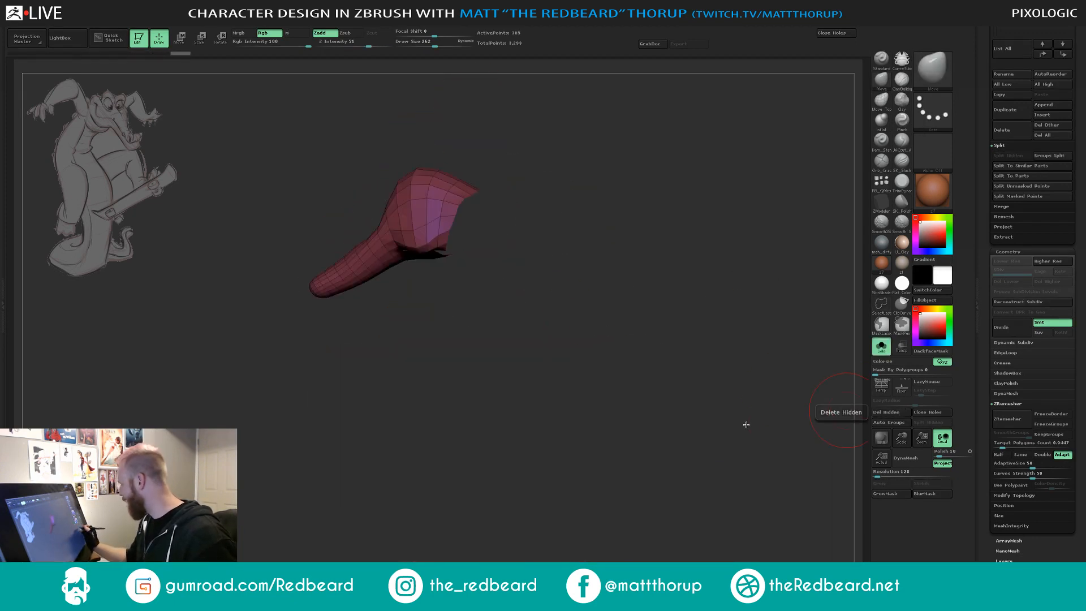
{"action": "mouse_move", "coordinate": [606, 468]}
{"action": "left_mouse_down"}
{"action": "mouse_move", "coordinate": [605, 450]}
{"action": "mouse_move", "coordinate": [596, 455]}
{"action": "mouse_move", "coordinate": [613, 452]}
{"action": "left_mouse_up"}
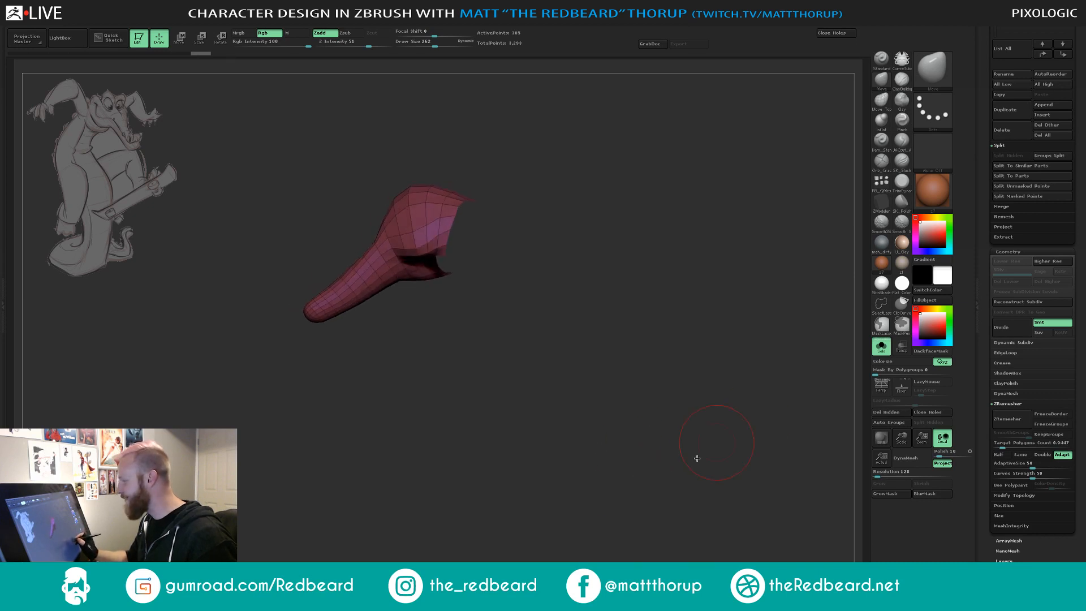
{"action": "left_click_drag", "start_coordinate": [697, 456], "coordinate": [682, 415]}
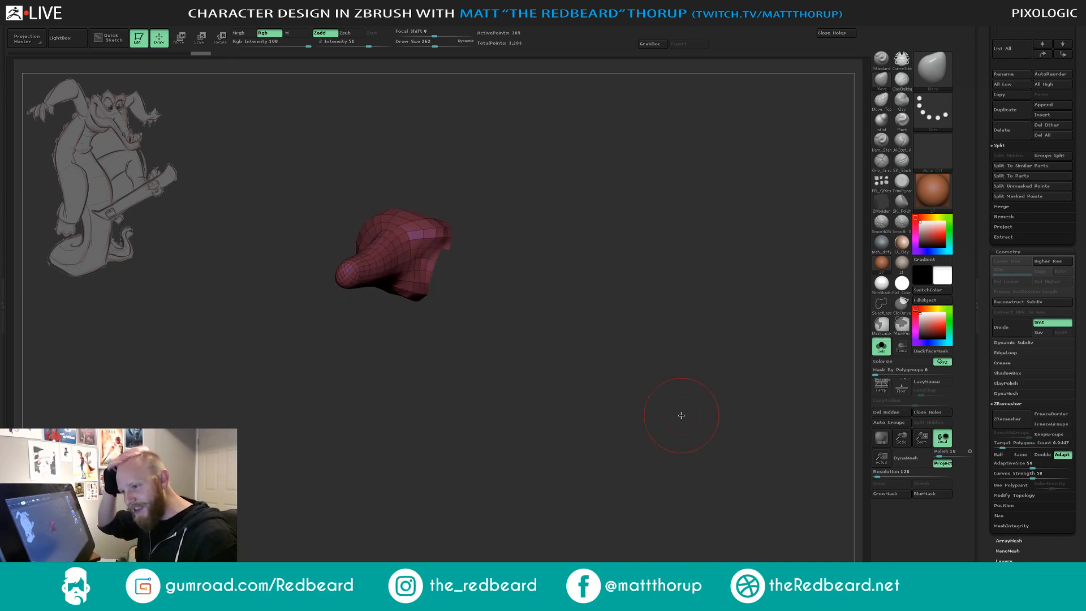
{"action": "left_click_drag", "start_coordinate": [611, 380], "coordinate": [548, 384]}
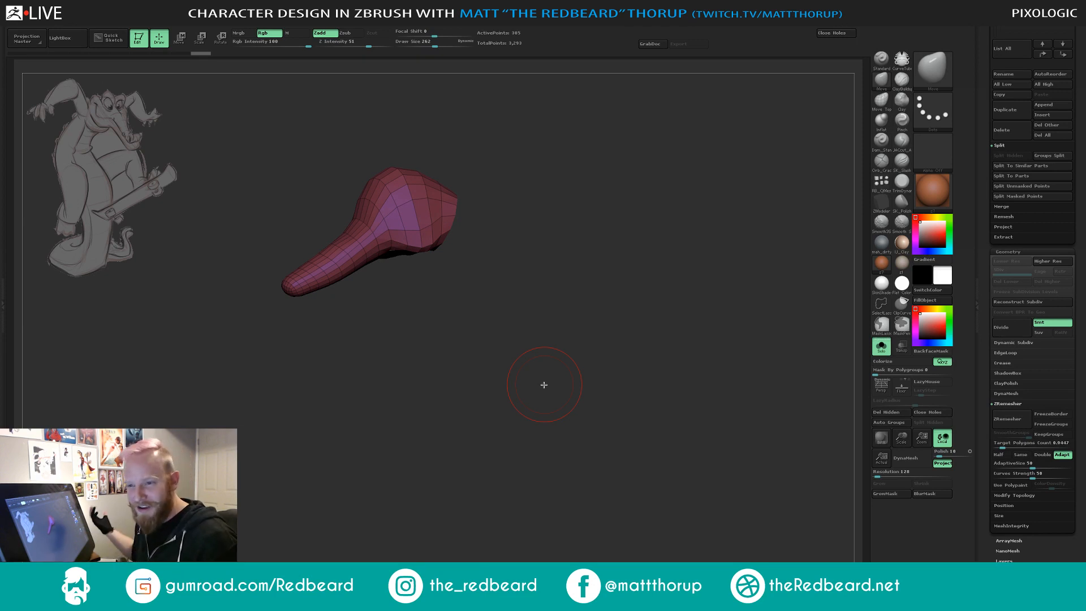
{"action": "left_click_drag", "start_coordinate": [574, 310], "coordinate": [611, 310]}
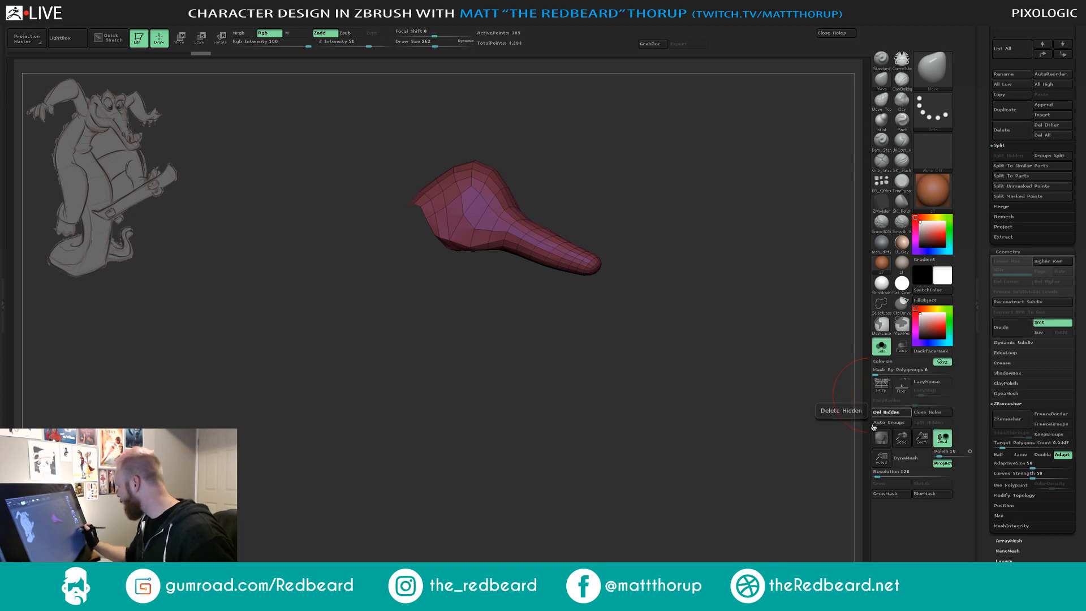
{"action": "left_click", "coordinate": [933, 413]}
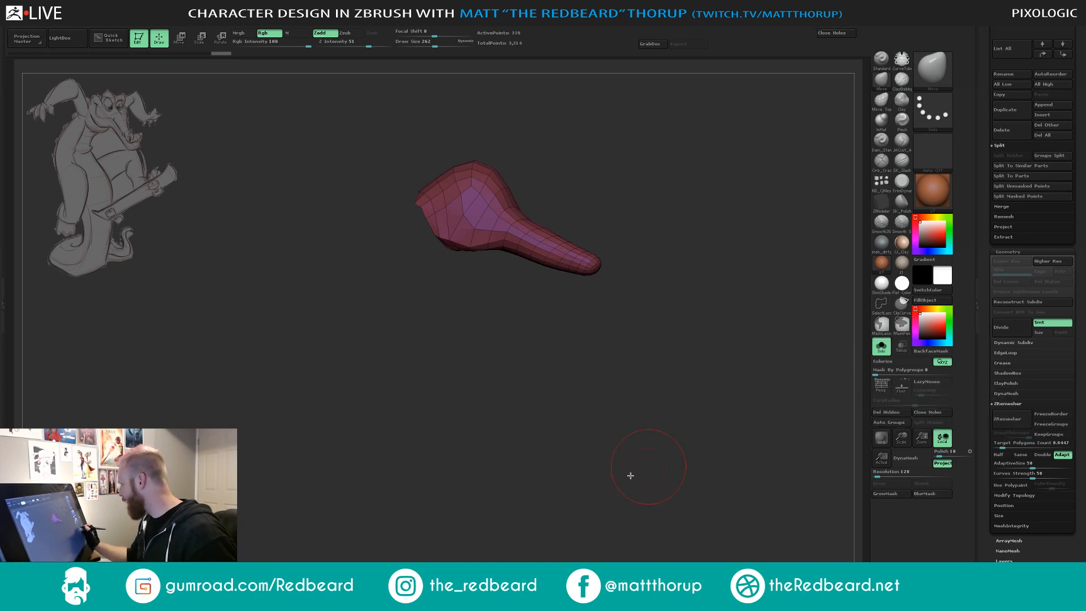
{"action": "mouse_move", "coordinate": [630, 473]}
{"action": "left_mouse_down"}
{"action": "mouse_move", "coordinate": [650, 405]}
{"action": "mouse_move", "coordinate": [659, 447]}
{"action": "mouse_move", "coordinate": [656, 435]}
{"action": "mouse_move", "coordinate": [622, 446]}
{"action": "mouse_move", "coordinate": [637, 463]}
{"action": "left_mouse_up"}
Adjust the rear underside of the head with the Move brush and turn off Solo to show all the parts.
{"action": "key", "text": "s"}
{"action": "mouse_move", "coordinate": [453, 247]}
{"action": "left_mouse_down"}
{"action": "mouse_move", "coordinate": [445, 248]}
{"action": "mouse_move", "coordinate": [483, 332]}
{"action": "mouse_move", "coordinate": [584, 389]}
{"action": "left_mouse_up"}
{"action": "key", "text": "s"}
{"action": "left_click_drag", "start_coordinate": [613, 455], "coordinate": [599, 414]}
{"action": "left_click", "coordinate": [881, 346]}
Flatten the planes along the top and side of the snout with the hPolish brush.
{"action": "left_click", "coordinate": [903, 182]}
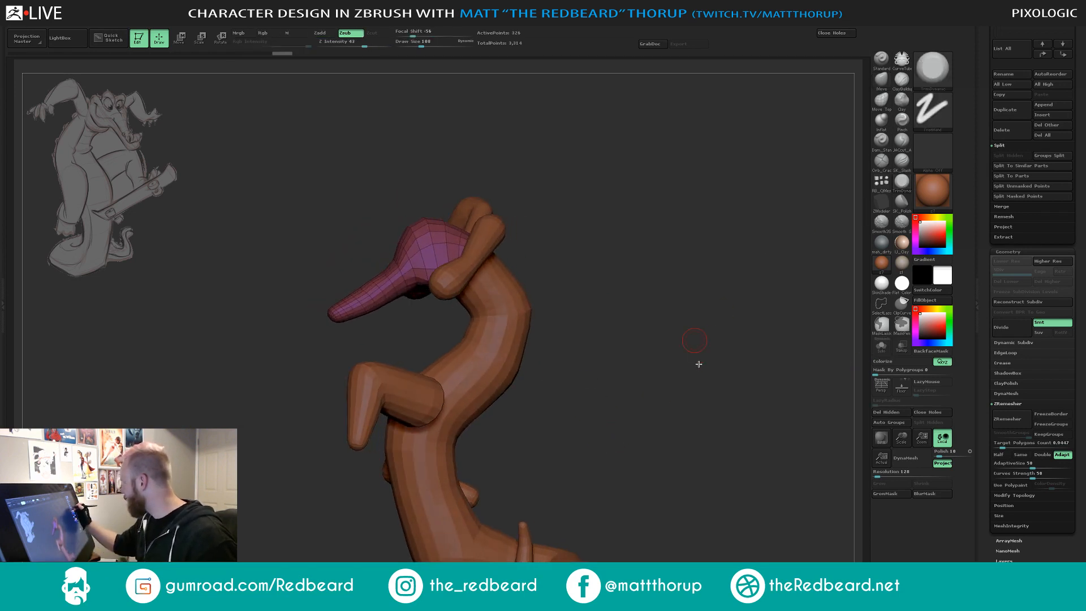
{"action": "left_click_drag", "start_coordinate": [698, 363], "coordinate": [711, 401]}
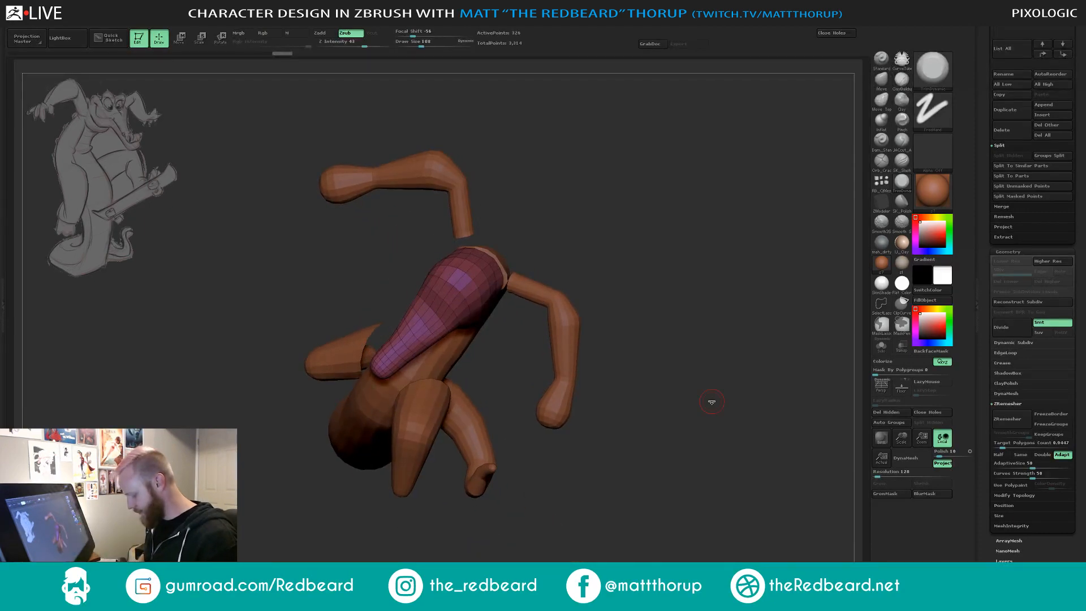
{"action": "key", "text": "b"}
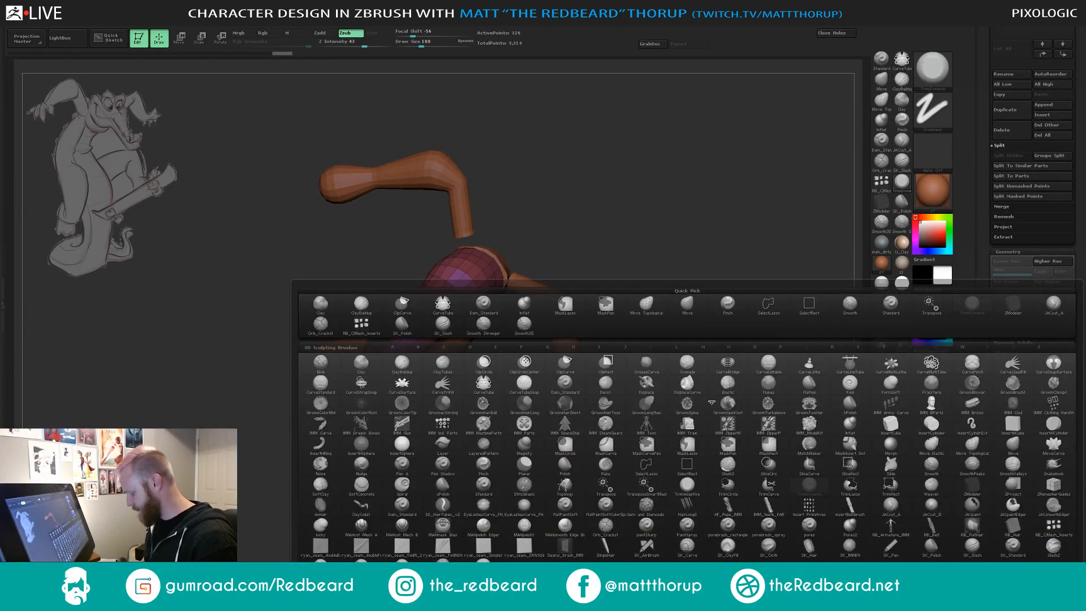
{"action": "key", "text": "h"}
{"action": "key", "text": "p"}
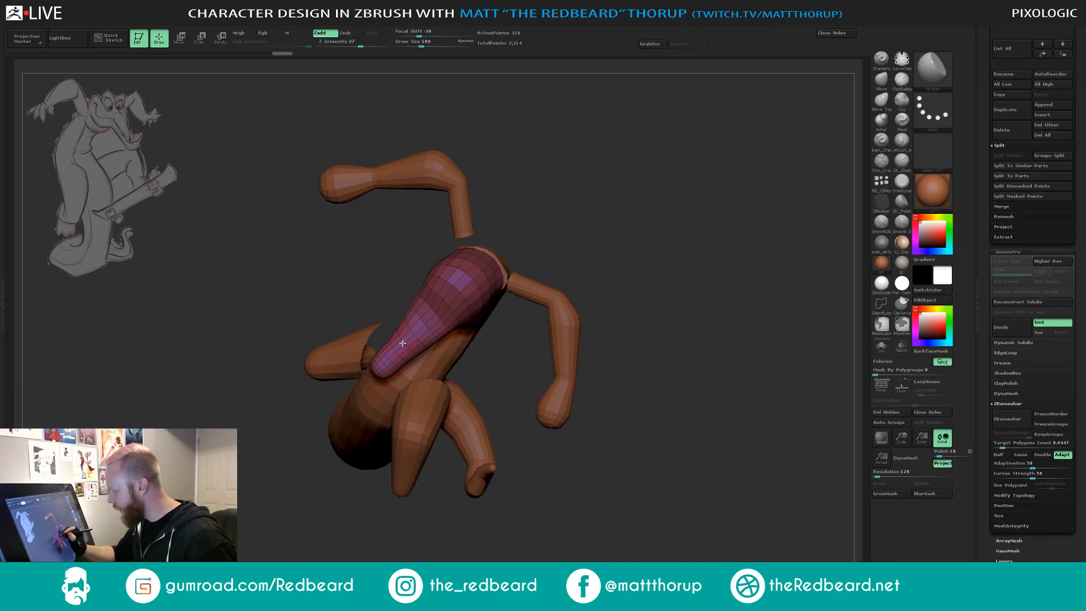
{"action": "key", "text": "s"}
{"action": "left_click_drag", "start_coordinate": [403, 343], "coordinate": [471, 284]}
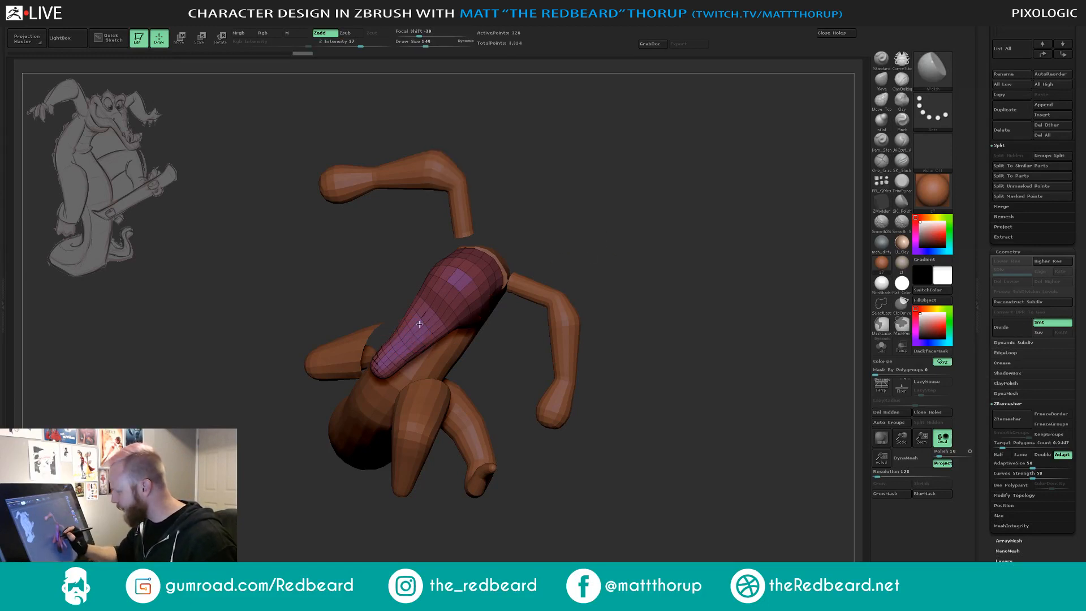
{"action": "left_click_drag", "start_coordinate": [425, 335], "coordinate": [395, 354]}
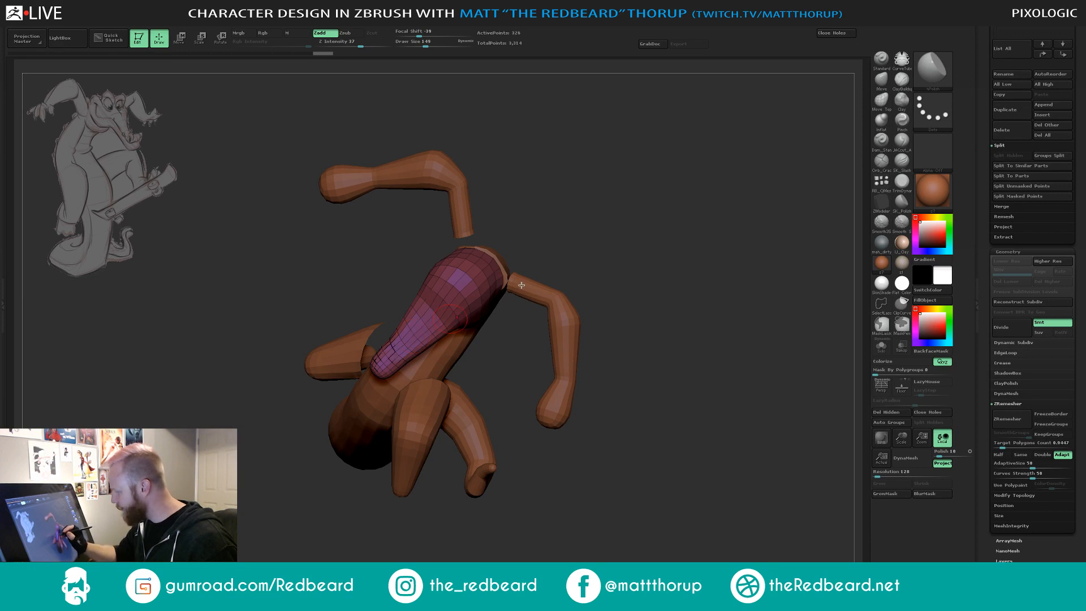
{"action": "left_click_drag", "start_coordinate": [614, 223], "coordinate": [618, 199]}
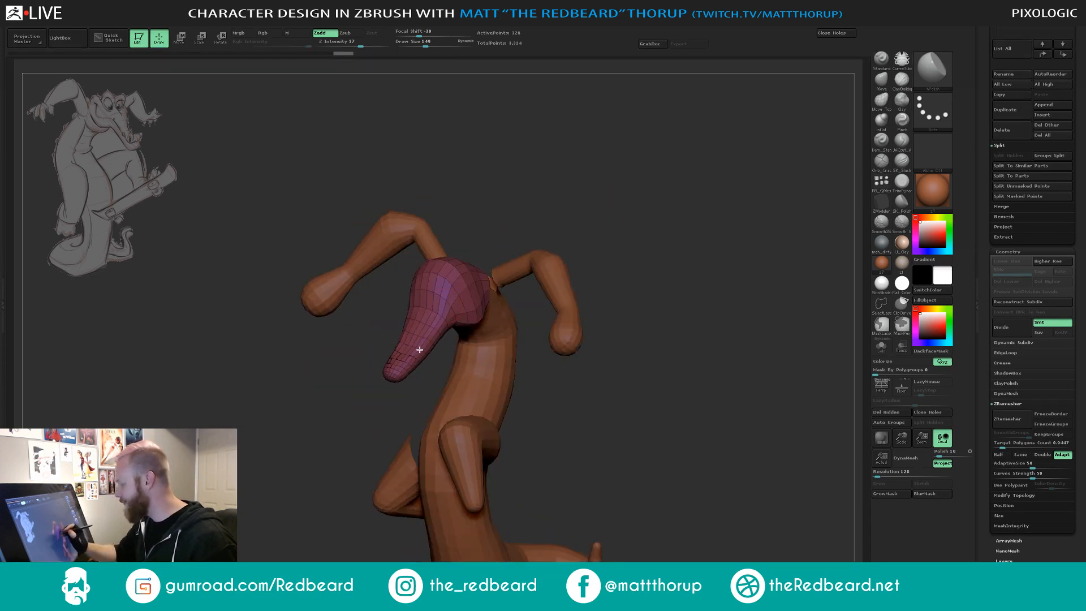
{"action": "left_click_drag", "start_coordinate": [419, 350], "coordinate": [427, 342]}
Pull the tip of the snout upward into a raised nose with the Move brush.
{"action": "left_click", "coordinate": [881, 81]}
{"action": "left_click_drag", "start_coordinate": [671, 191], "coordinate": [650, 184]}
{"action": "key", "text": "s"}
{"action": "mouse_move", "coordinate": [391, 364]}
{"action": "left_mouse_down"}
{"action": "mouse_move", "coordinate": [385, 344]}
{"action": "mouse_move", "coordinate": [412, 314]}
{"action": "mouse_move", "coordinate": [463, 305]}
{"action": "mouse_move", "coordinate": [397, 351]}
{"action": "left_mouse_up"}
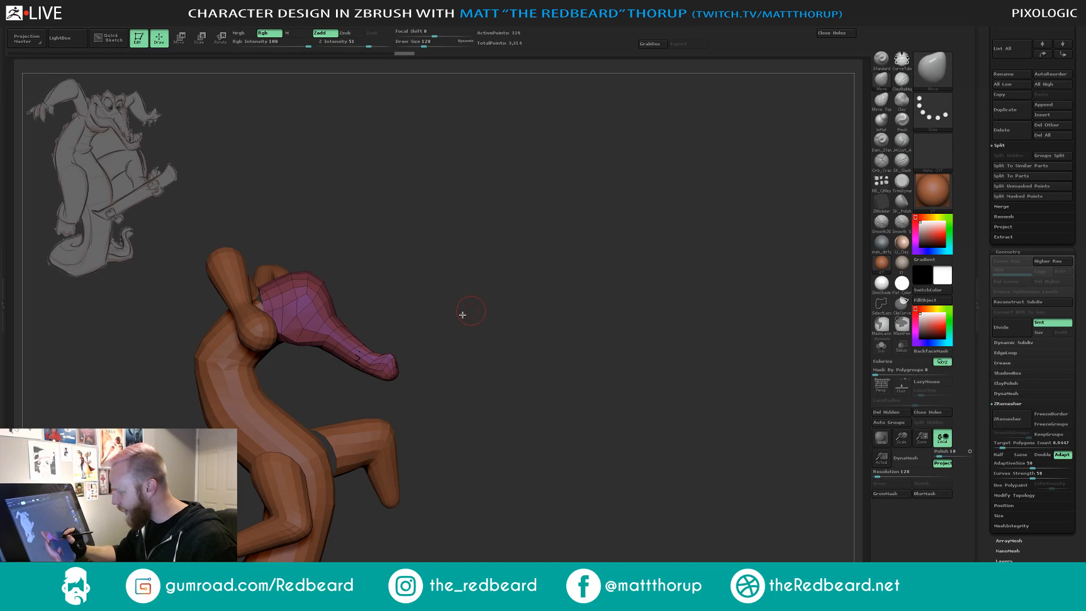
{"action": "mouse_move", "coordinate": [460, 312]}
{"action": "left_mouse_down"}
{"action": "mouse_move", "coordinate": [436, 322]}
{"action": "mouse_move", "coordinate": [582, 362]}
{"action": "mouse_move", "coordinate": [677, 360]}
{"action": "mouse_move", "coordinate": [393, 366]}
{"action": "mouse_move", "coordinate": [447, 381]}
{"action": "mouse_move", "coordinate": [396, 367]}
{"action": "left_mouse_up"}
Choose MaskLasso as the masking brush and mask the head behind the snout tip.
{"action": "left_click", "coordinate": [881, 324]}
{"action": "left_click", "coordinate": [883, 346]}
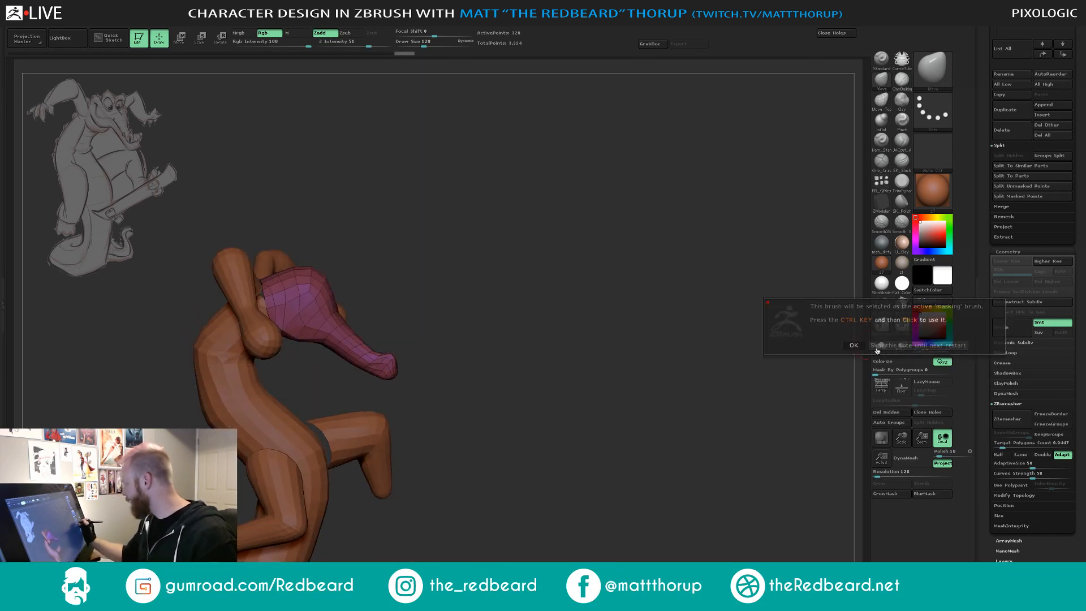
{"action": "mouse_move", "coordinate": [387, 193]}
{"action": "left_mouse_down", "text": "ctrl"}
{"action": "mouse_move", "coordinate": [292, 300]}
{"action": "mouse_move", "coordinate": [417, 383]}
{"action": "mouse_move", "coordinate": [511, 381]}
{"action": "left_mouse_up", "text": "ctrl"}
Shape the unmasked snout tip with an enlarged Move brush, working from the front and from below.
{"action": "key", "text": "s"}
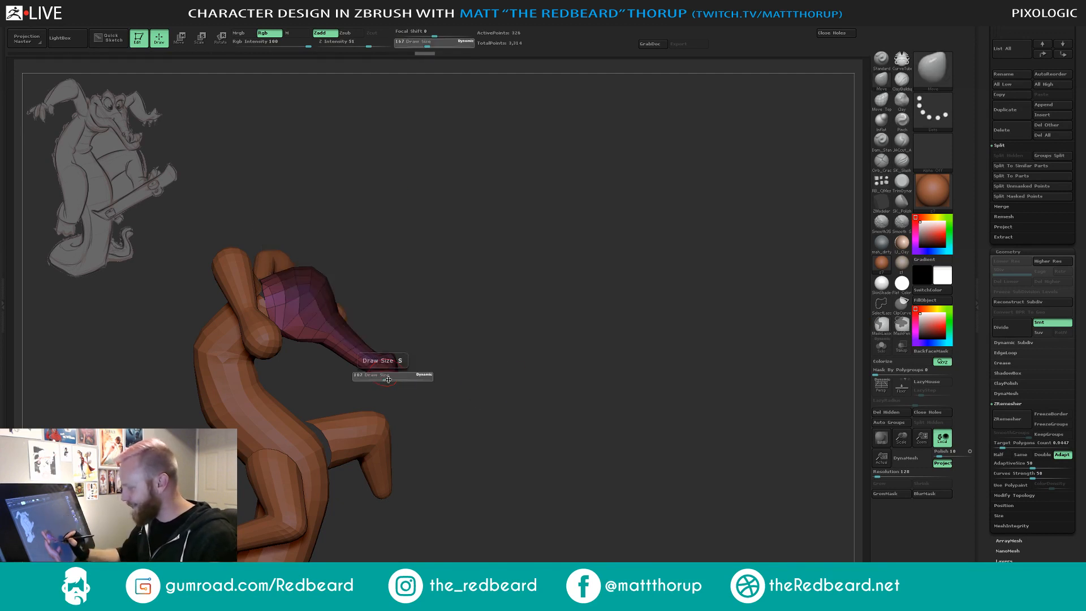
{"action": "left_click_drag", "start_coordinate": [384, 377], "coordinate": [414, 394]}
{"action": "key", "text": "s"}
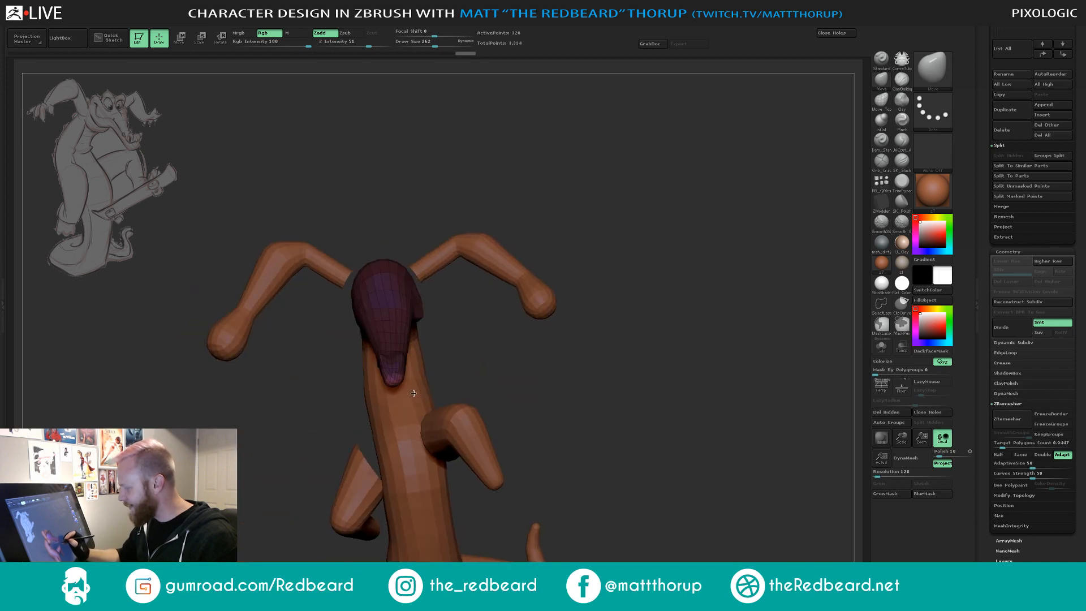
{"action": "left_click_drag", "start_coordinate": [512, 356], "coordinate": [403, 386]}
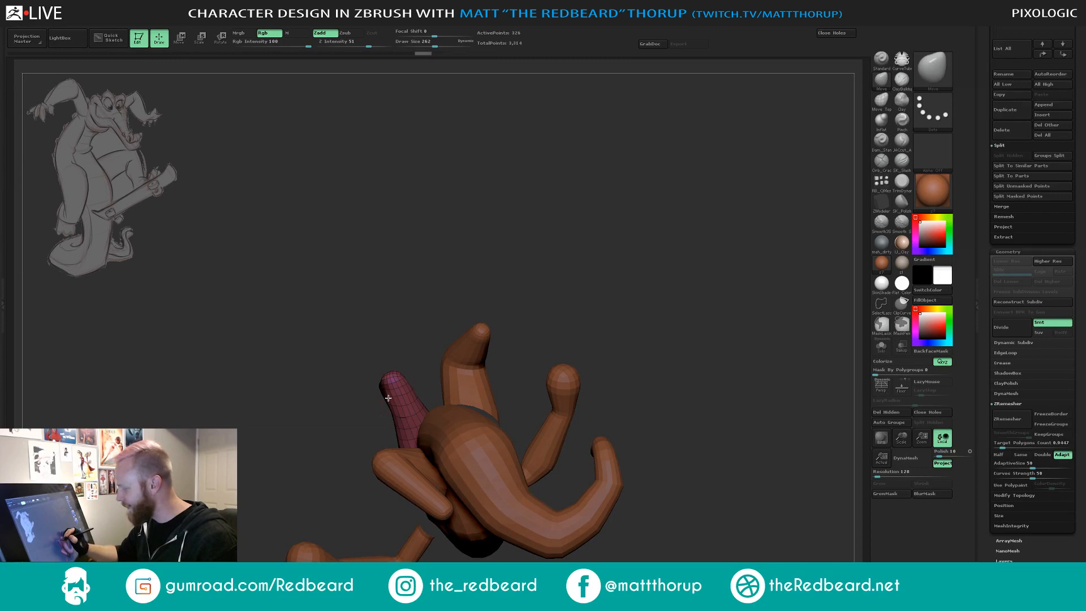
{"action": "left_click_drag", "start_coordinate": [445, 312], "coordinate": [444, 300]}
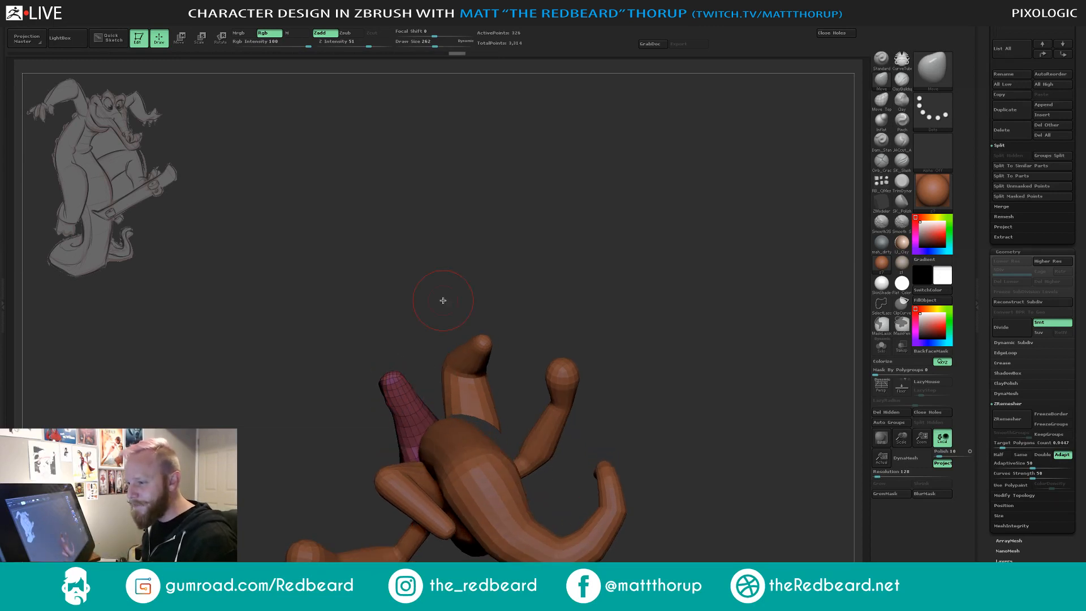
{"action": "left_click_drag", "start_coordinate": [443, 300], "coordinate": [480, 335]}
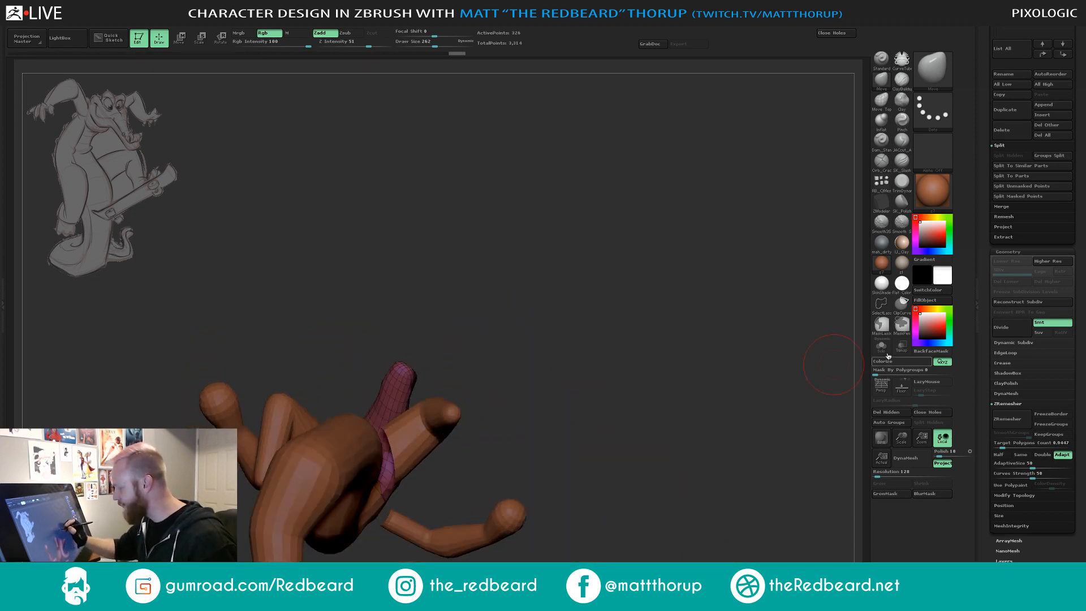
Solo the head and broaden the end of the snout into a rounded nose with the Move brush.
{"action": "left_click", "coordinate": [881, 346]}
{"action": "left_click_drag", "start_coordinate": [431, 371], "coordinate": [479, 295]}
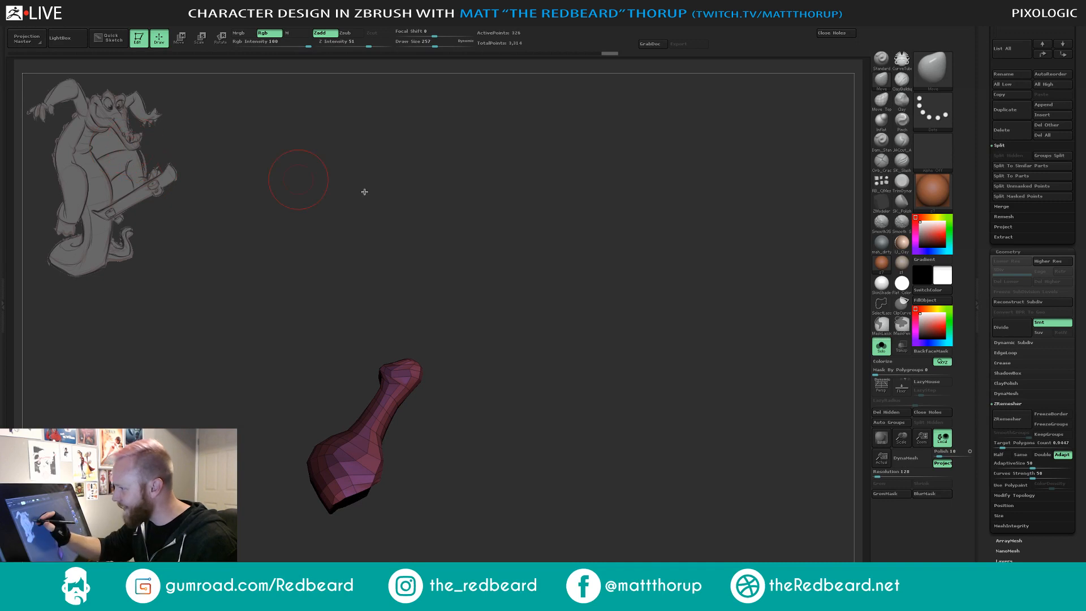
{"action": "mouse_move", "coordinate": [416, 363]}
{"action": "left_mouse_down"}
{"action": "mouse_move", "coordinate": [455, 368]}
{"action": "mouse_move", "coordinate": [437, 362]}
{"action": "left_mouse_up"}
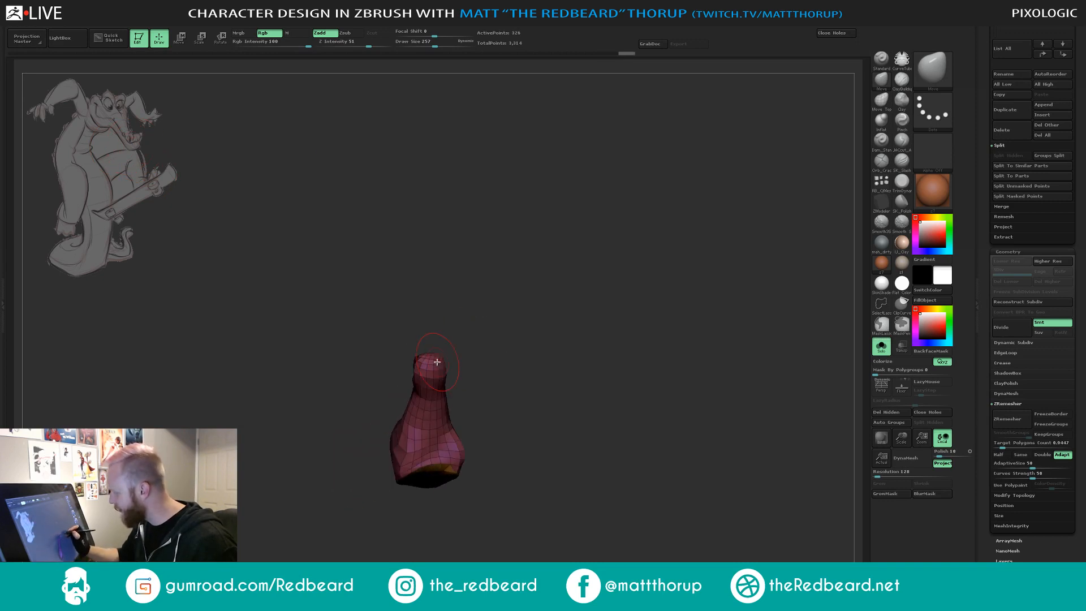
{"action": "left_click_drag", "start_coordinate": [518, 333], "coordinate": [473, 350]}
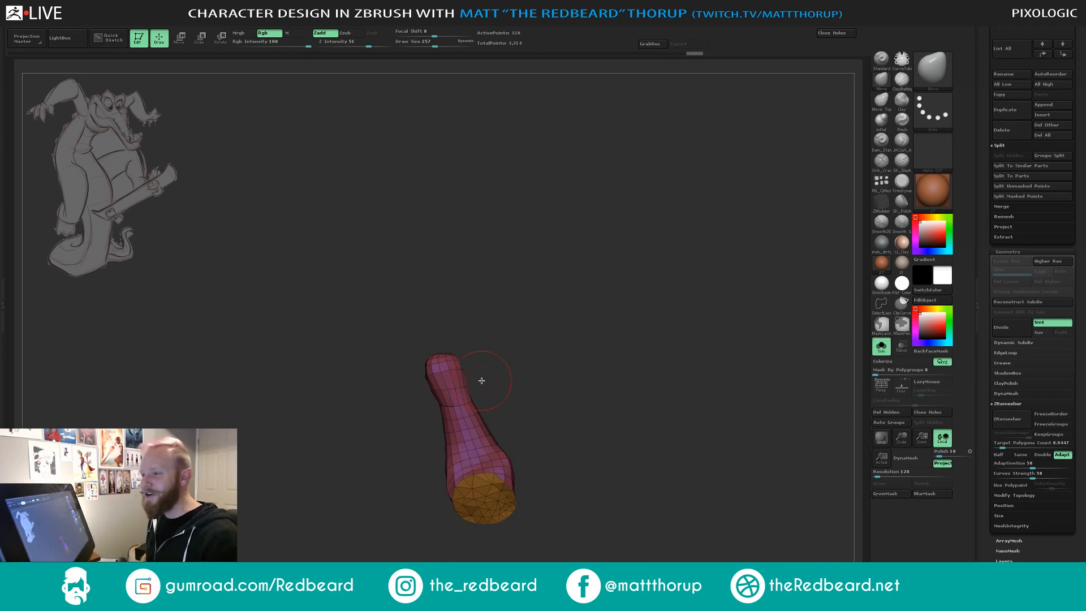
{"action": "key", "text": "s"}
{"action": "left_click_drag", "start_coordinate": [461, 374], "coordinate": [456, 373]}
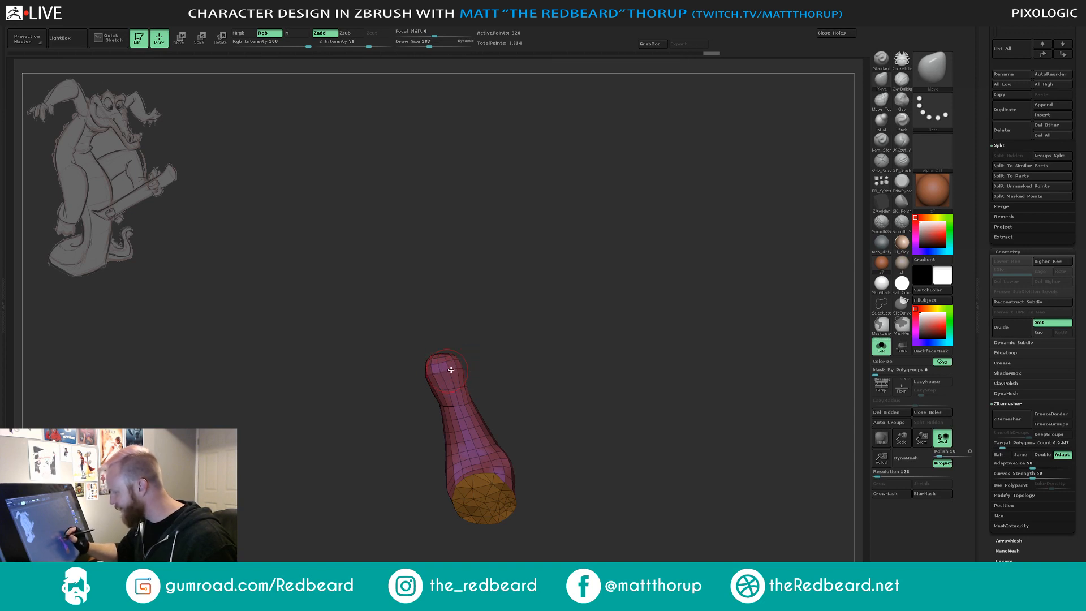
Raise nostril bumps on top of the snout tip and refine the snout's profile behind them with the Move brush.
{"action": "key", "text": "shift+f"}
{"action": "left_click_drag", "start_coordinate": [587, 339], "coordinate": [466, 352]}
{"action": "key", "text": "s"}
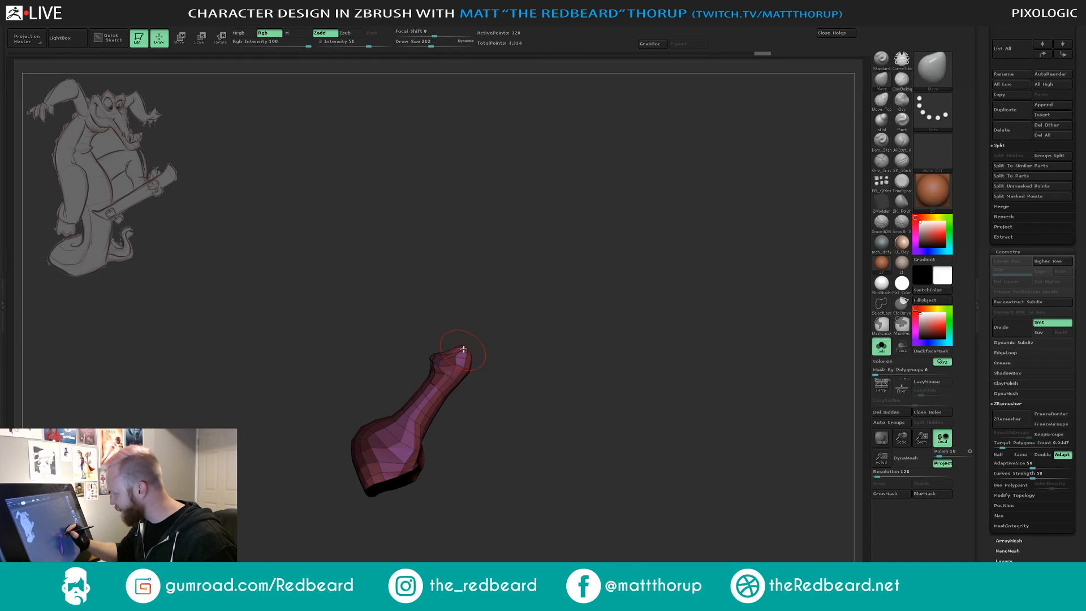
{"action": "key", "text": "s"}
{"action": "left_click_drag", "start_coordinate": [439, 408], "coordinate": [433, 408]}
{"action": "key", "text": "s"}
{"action": "mouse_move", "coordinate": [523, 393]}
{"action": "left_mouse_down"}
{"action": "mouse_move", "coordinate": [402, 416]}
{"action": "mouse_move", "coordinate": [464, 405]}
{"action": "left_mouse_up"}
{"action": "left_click", "coordinate": [447, 414]}
{"action": "mouse_move", "coordinate": [520, 369]}
{"action": "left_mouse_down"}
{"action": "mouse_move", "coordinate": [487, 371]}
{"action": "mouse_move", "coordinate": [507, 310]}
{"action": "mouse_move", "coordinate": [531, 307]}
{"action": "left_mouse_up"}
{"action": "mouse_move", "coordinate": [563, 357]}
{"action": "left_mouse_down"}
{"action": "mouse_move", "coordinate": [433, 453]}
{"action": "mouse_move", "coordinate": [502, 485]}
{"action": "mouse_move", "coordinate": [499, 476]}
{"action": "left_mouse_up"}
{"action": "left_click", "coordinate": [498, 474], "text": "ctrl"}
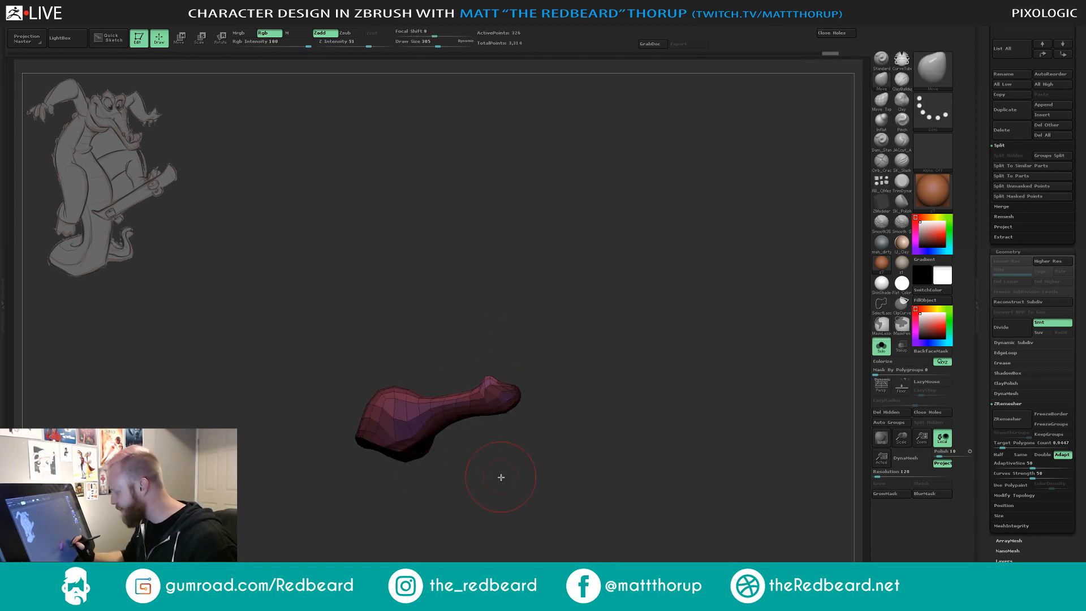
Turn off Solo and reshape the back of the head around the neck with the Move brush.
{"action": "left_click", "coordinate": [881, 346]}
{"action": "left_click_drag", "start_coordinate": [681, 449], "coordinate": [411, 451]}
{"action": "key", "text": "bracketleft"}
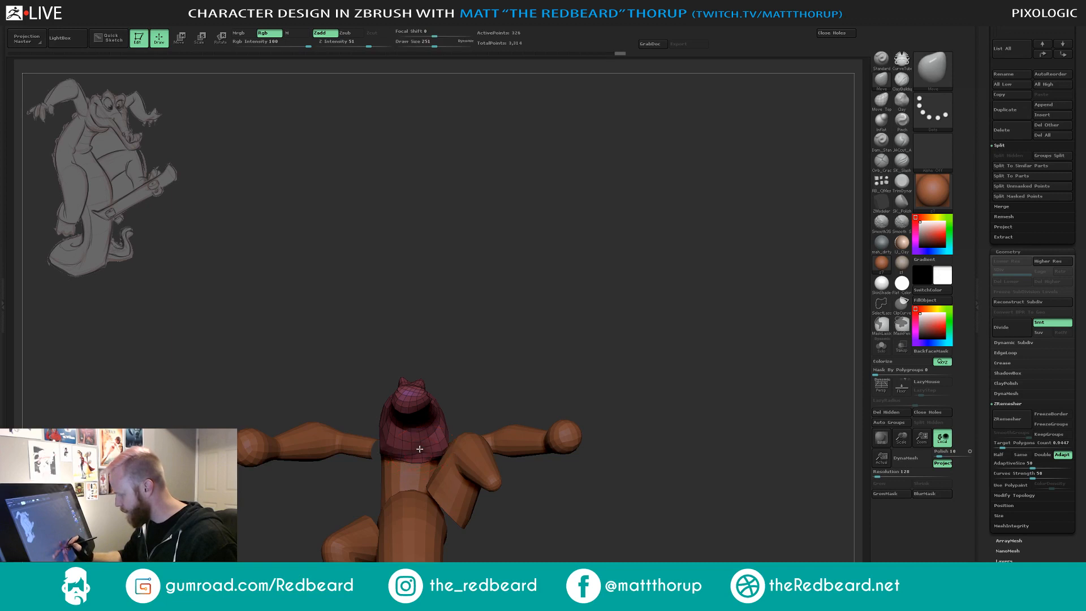
{"action": "mouse_move", "coordinate": [509, 358]}
{"action": "left_mouse_down"}
{"action": "mouse_move", "coordinate": [543, 330]}
{"action": "mouse_move", "coordinate": [478, 384]}
{"action": "mouse_move", "coordinate": [584, 411]}
{"action": "mouse_move", "coordinate": [610, 436]}
{"action": "left_mouse_up"}
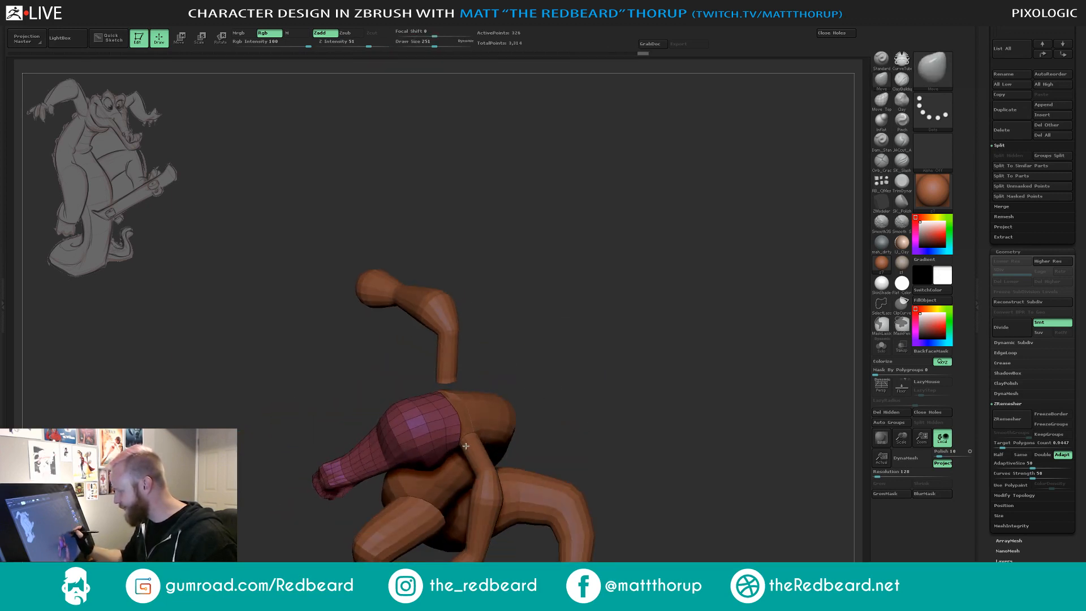
{"action": "key", "text": "s"}
{"action": "left_click", "coordinate": [456, 444]}
{"action": "left_click_drag", "start_coordinate": [452, 431], "coordinate": [445, 423]}
{"action": "left_click_drag", "start_coordinate": [535, 351], "coordinate": [504, 406]}
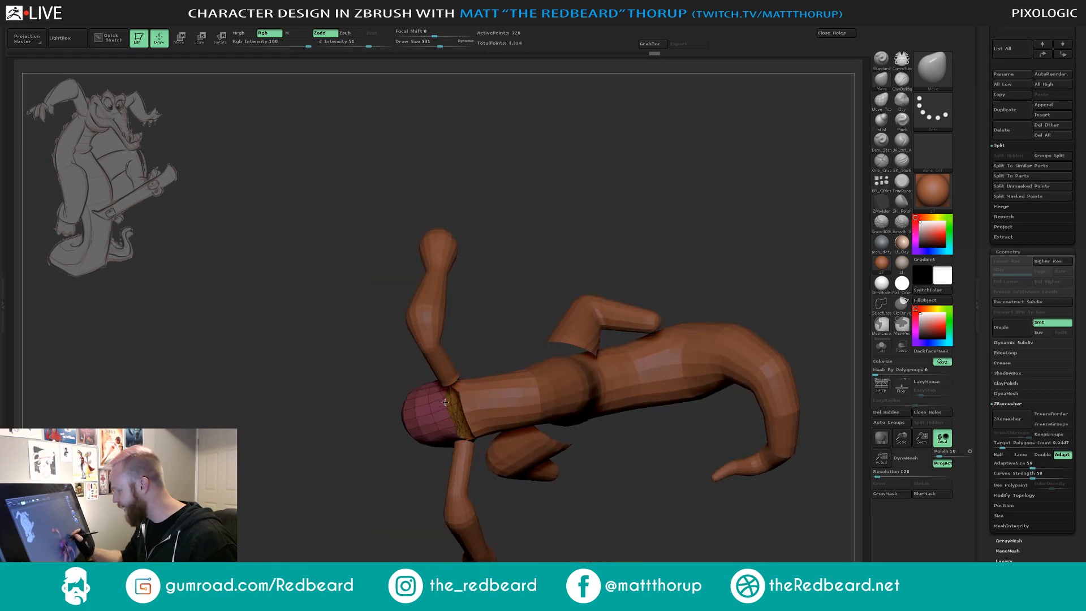
Select the body subtool and fit its neck end to the back of the head with the Move brush.
{"action": "left_click", "coordinate": [478, 412], "text": "alt"}
{"action": "key", "text": "s"}
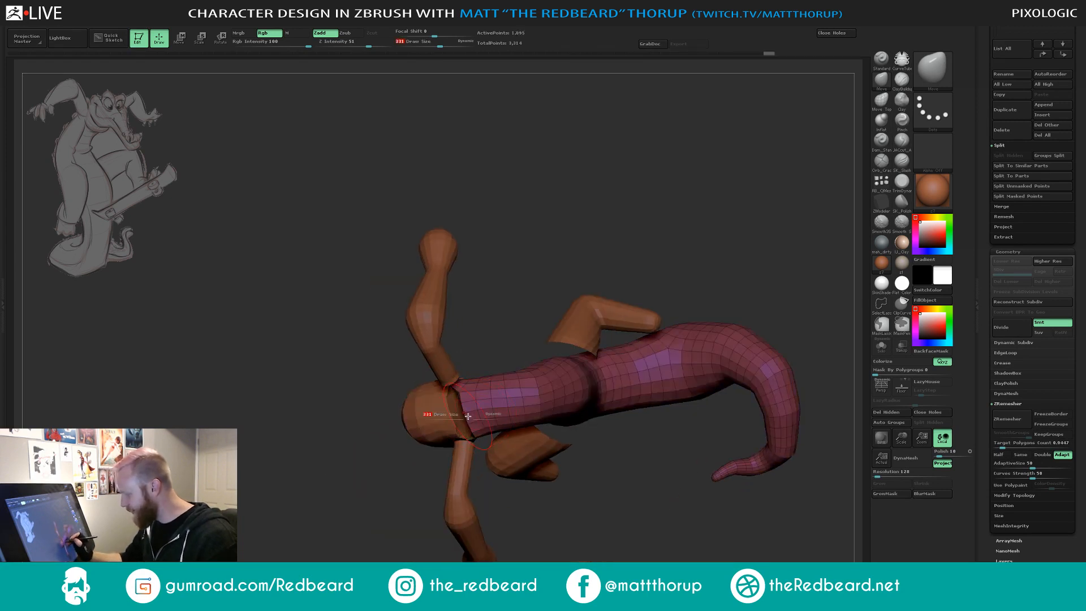
{"action": "left_click", "coordinate": [472, 417]}
{"action": "mouse_move", "coordinate": [469, 375]}
{"action": "left_mouse_down"}
{"action": "mouse_move", "coordinate": [476, 354]}
{"action": "mouse_move", "coordinate": [432, 394]}
{"action": "left_mouse_up"}
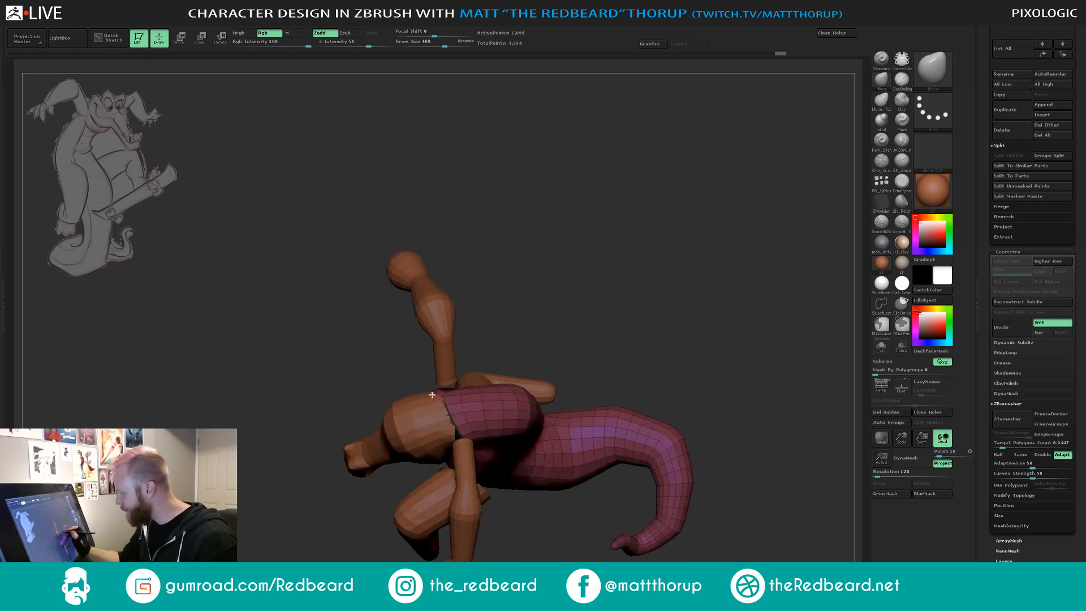
{"action": "left_click_drag", "start_coordinate": [511, 354], "coordinate": [462, 401]}
Solo the body, remove the cap polygroup at the neck by hiding and deleting it, and show all the parts again.
{"action": "left_click", "coordinate": [881, 347]}
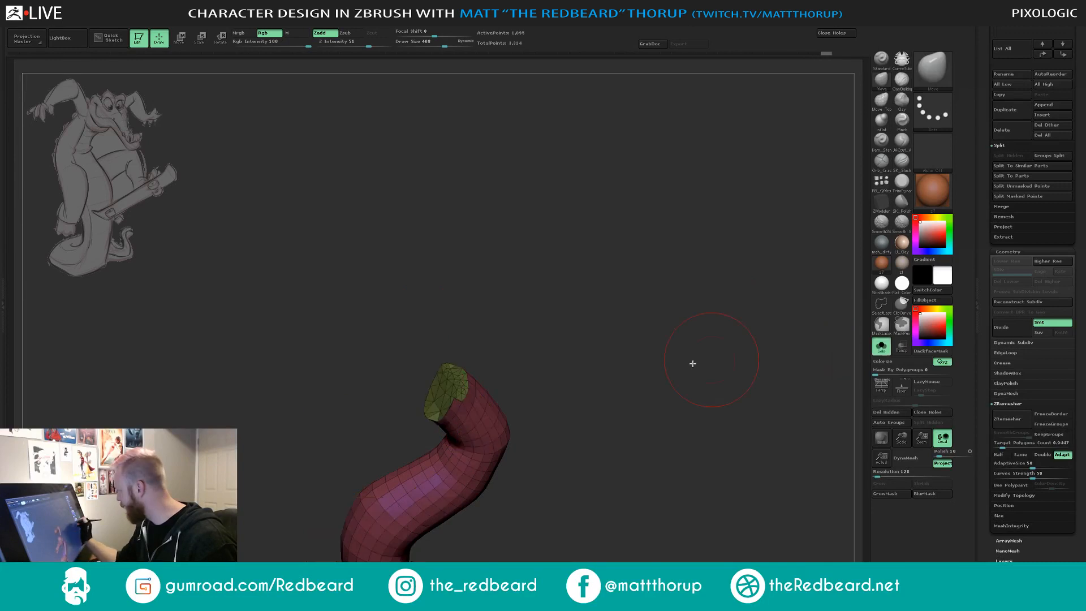
{"action": "left_click_drag", "start_coordinate": [539, 346], "coordinate": [614, 317]}
{"action": "left_click_drag", "start_coordinate": [450, 363], "coordinate": [526, 464], "text": "ctrl+alt+shift"}
{"action": "left_click_drag", "start_coordinate": [604, 457], "coordinate": [586, 480]}
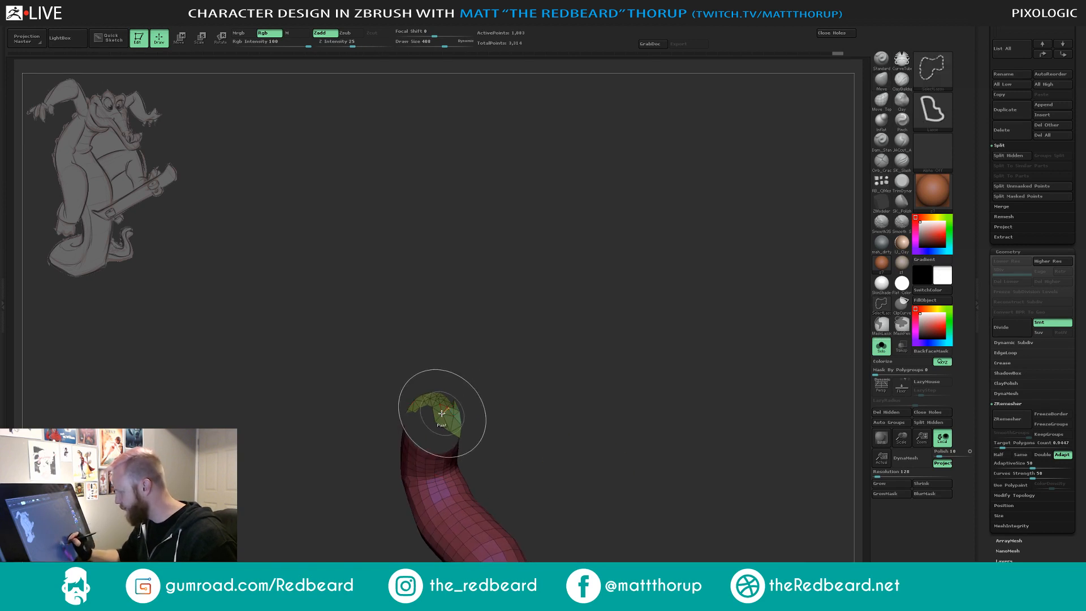
{"action": "left_click", "coordinate": [443, 415], "text": "ctrl+shift"}
{"action": "left_click_drag", "start_coordinate": [572, 357], "coordinate": [652, 367]}
{"action": "left_click", "coordinate": [895, 411]}
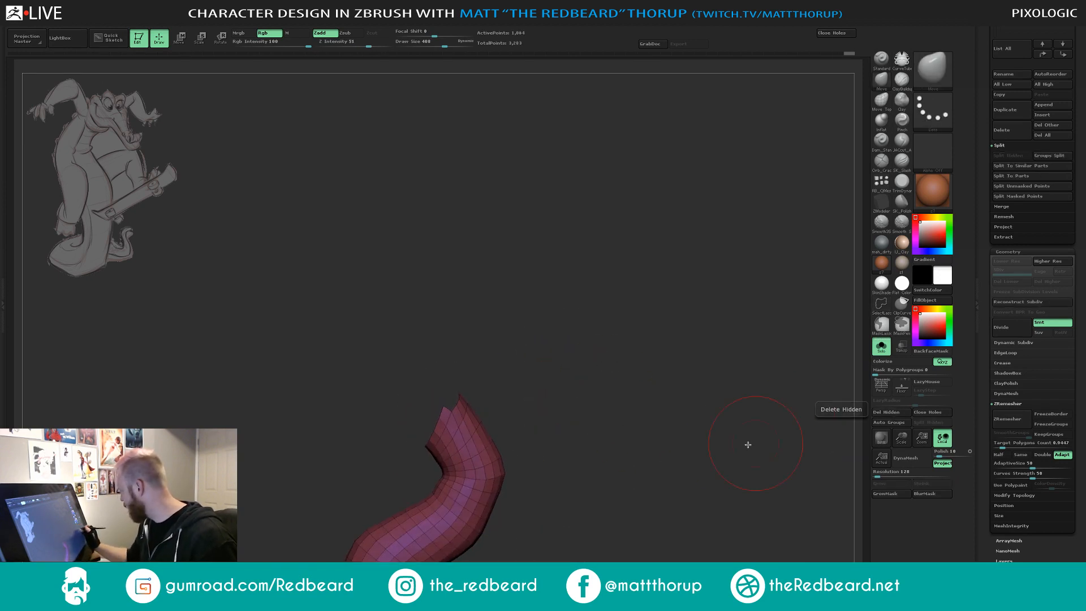
{"action": "left_click", "coordinate": [880, 348]}
{"action": "left_click_drag", "start_coordinate": [705, 458], "coordinate": [690, 264], "text": "shift"}
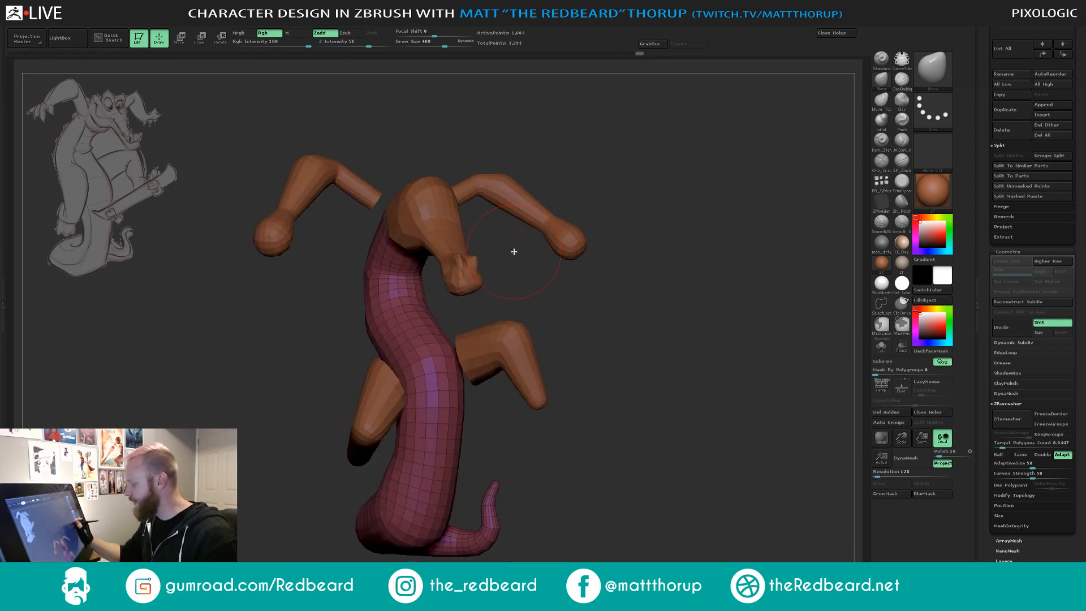
Select the head subtool and reshape the back and sides of the skull around the neck with the Move brush.
{"action": "left_click_drag", "start_coordinate": [455, 240], "coordinate": [404, 234]}
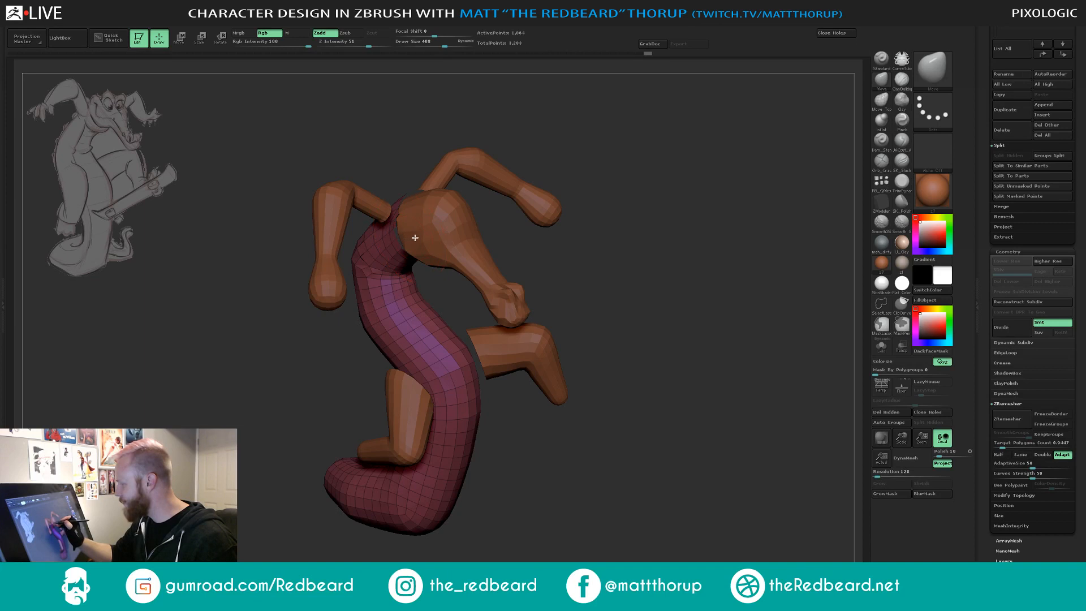
{"action": "left_click", "coordinate": [415, 237], "text": "alt"}
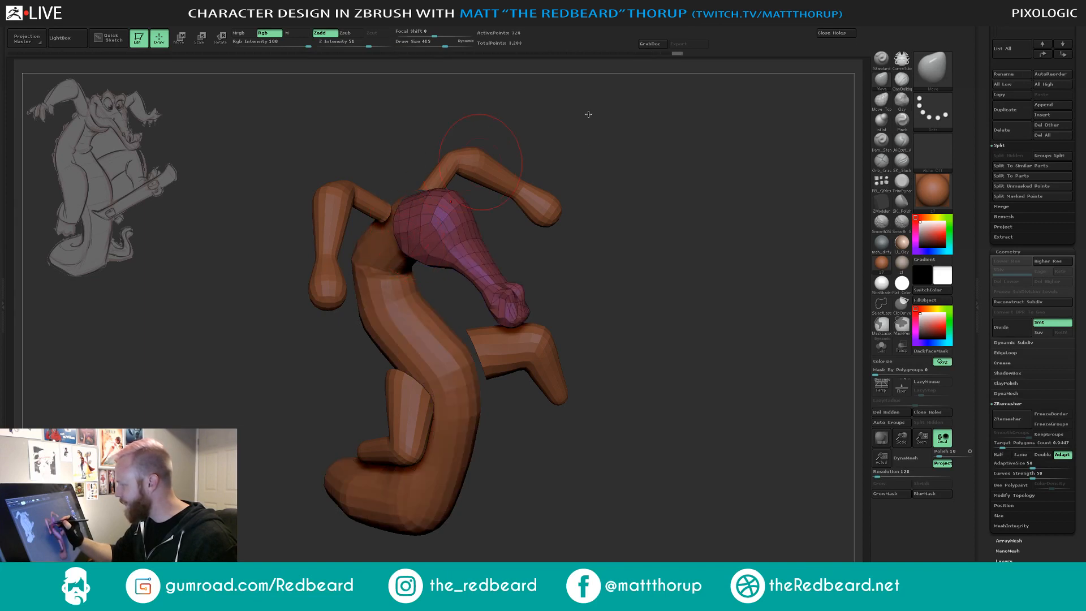
{"action": "left_click_drag", "start_coordinate": [588, 114], "coordinate": [578, 195]}
{"action": "left_click_drag", "start_coordinate": [513, 180], "coordinate": [518, 226]}
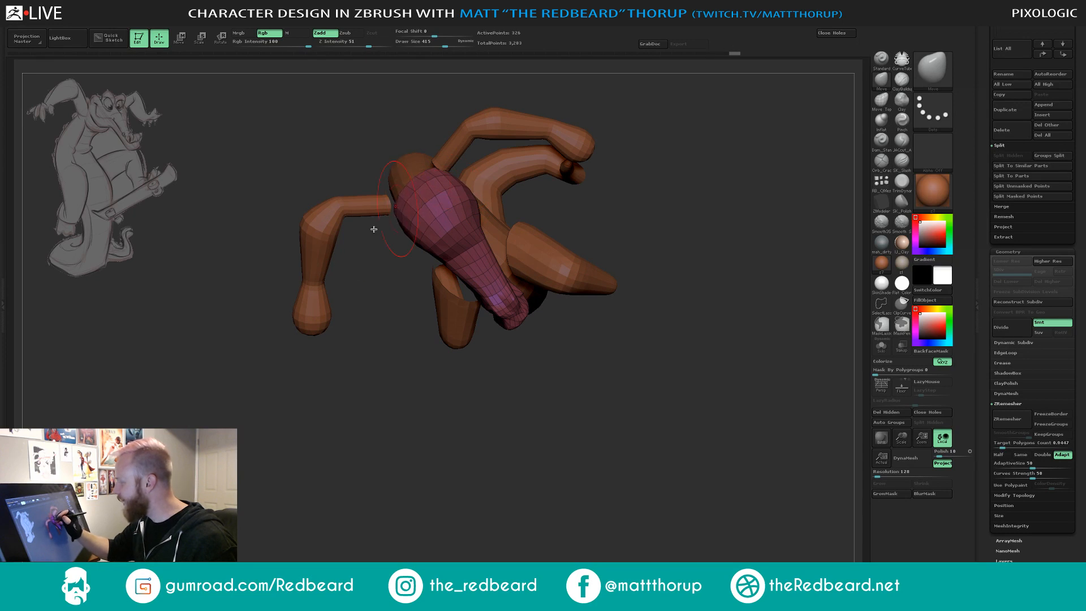
{"action": "left_click_drag", "start_coordinate": [373, 230], "coordinate": [433, 390]}
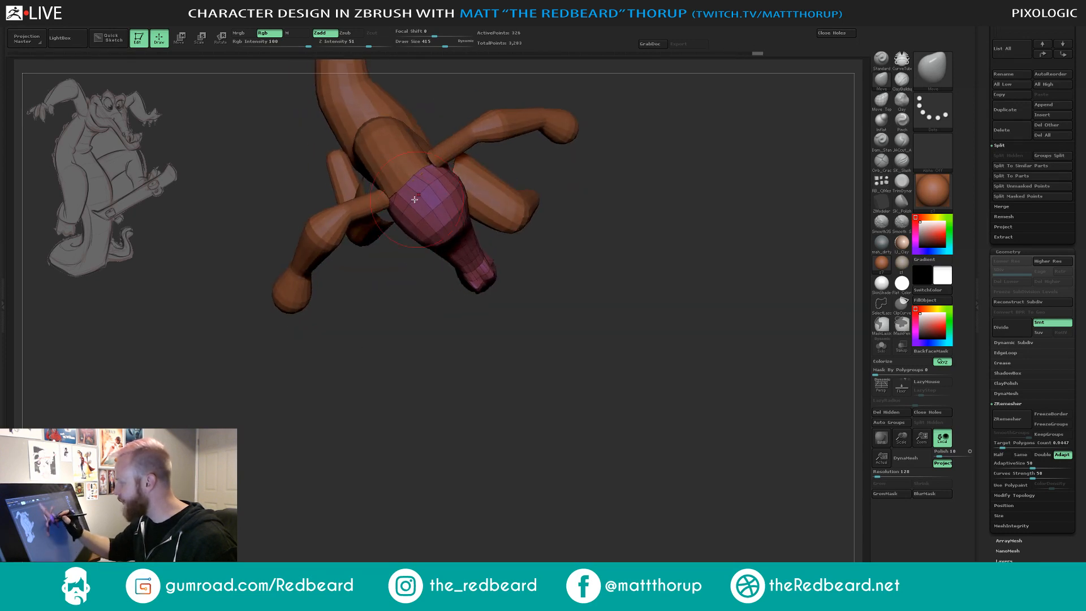
{"action": "left_click_drag", "start_coordinate": [428, 170], "coordinate": [412, 174]}
{"action": "left_click_drag", "start_coordinate": [644, 253], "coordinate": [609, 160]}
{"action": "mouse_move", "coordinate": [557, 108]}
{"action": "left_mouse_down"}
{"action": "mouse_move", "coordinate": [621, 111]}
{"action": "mouse_move", "coordinate": [480, 201]}
{"action": "mouse_move", "coordinate": [490, 203]}
{"action": "left_mouse_up"}
{"action": "left_click_drag", "start_coordinate": [570, 230], "coordinate": [612, 229]}
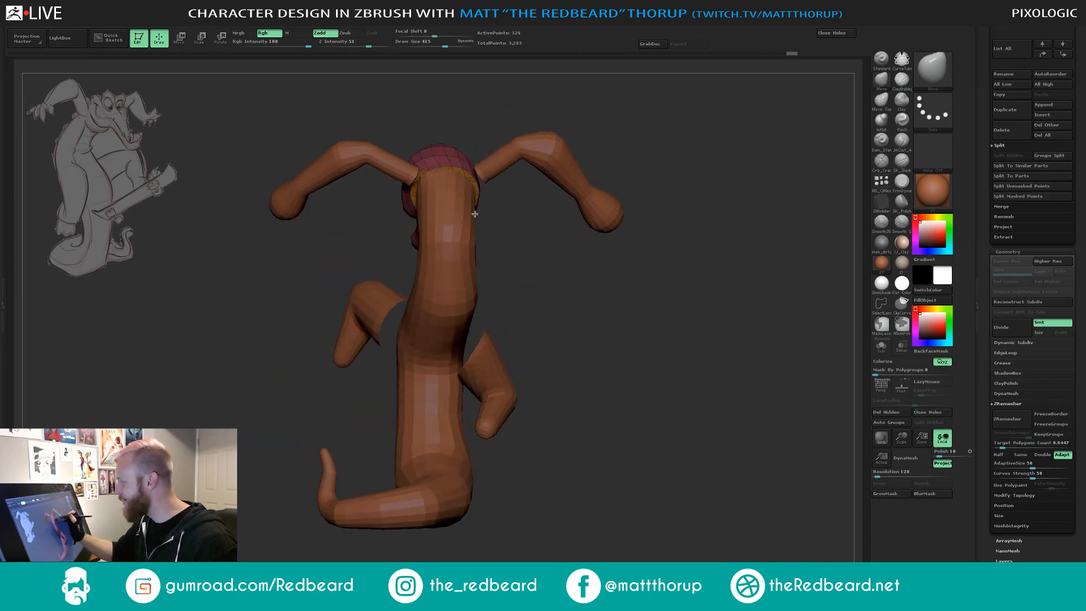
Set the Draw Size to 351 and fit the head's rear edge to the neck from all sides with the Move brush.
{"action": "key", "text": "s"}
{"action": "left_click_drag", "start_coordinate": [419, 191], "coordinate": [463, 194]}
{"action": "left_click_drag", "start_coordinate": [531, 210], "coordinate": [579, 256]}
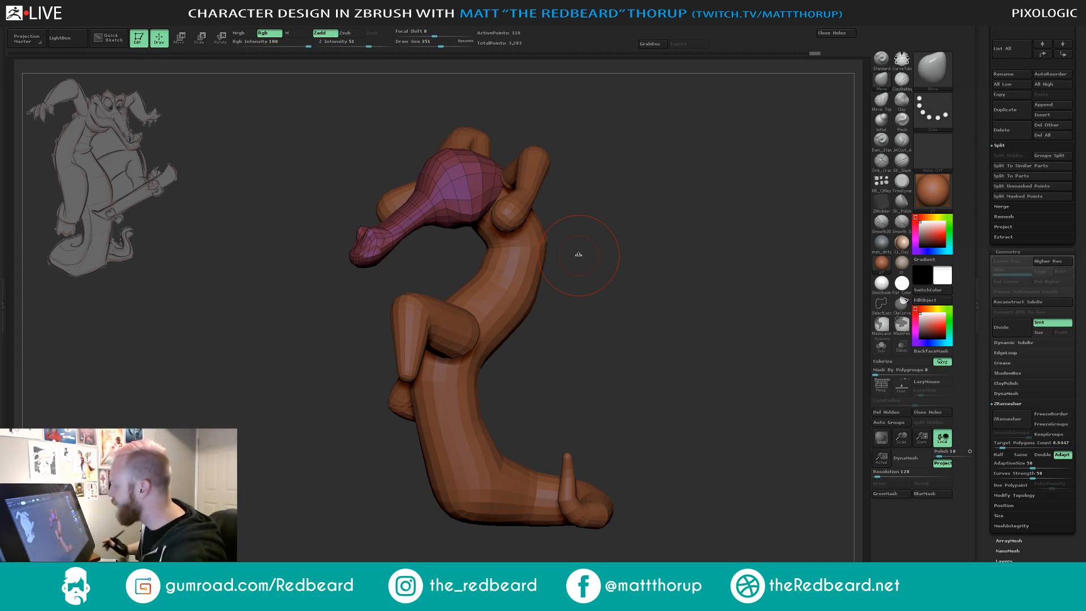
{"action": "mouse_move", "coordinate": [554, 186]}
{"action": "left_mouse_down"}
{"action": "mouse_move", "coordinate": [584, 170]}
{"action": "mouse_move", "coordinate": [488, 223]}
{"action": "left_mouse_up"}
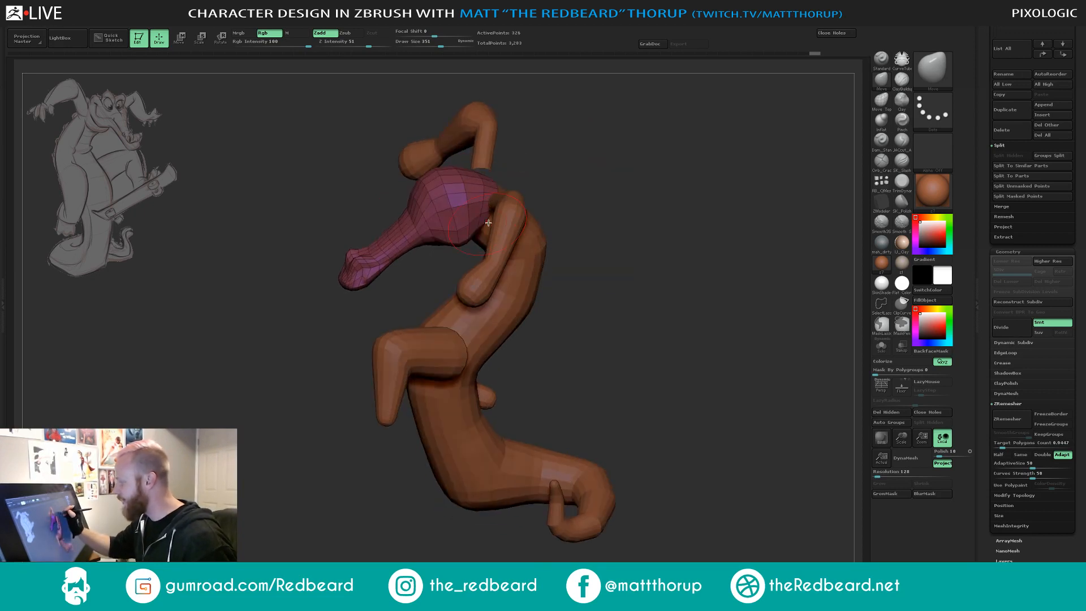
{"action": "mouse_move", "coordinate": [559, 214]}
{"action": "left_mouse_down"}
{"action": "mouse_move", "coordinate": [563, 225]}
{"action": "mouse_move", "coordinate": [485, 213]}
{"action": "left_mouse_up"}
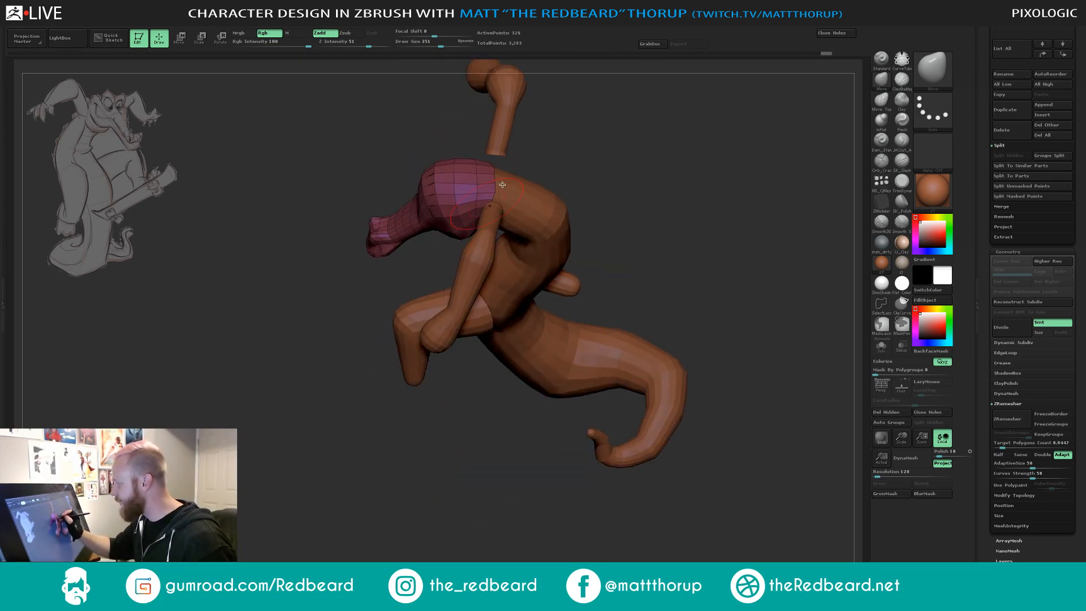
{"action": "left_click_drag", "start_coordinate": [581, 139], "coordinate": [568, 198]}
{"action": "left_click_drag", "start_coordinate": [495, 157], "coordinate": [493, 162]}
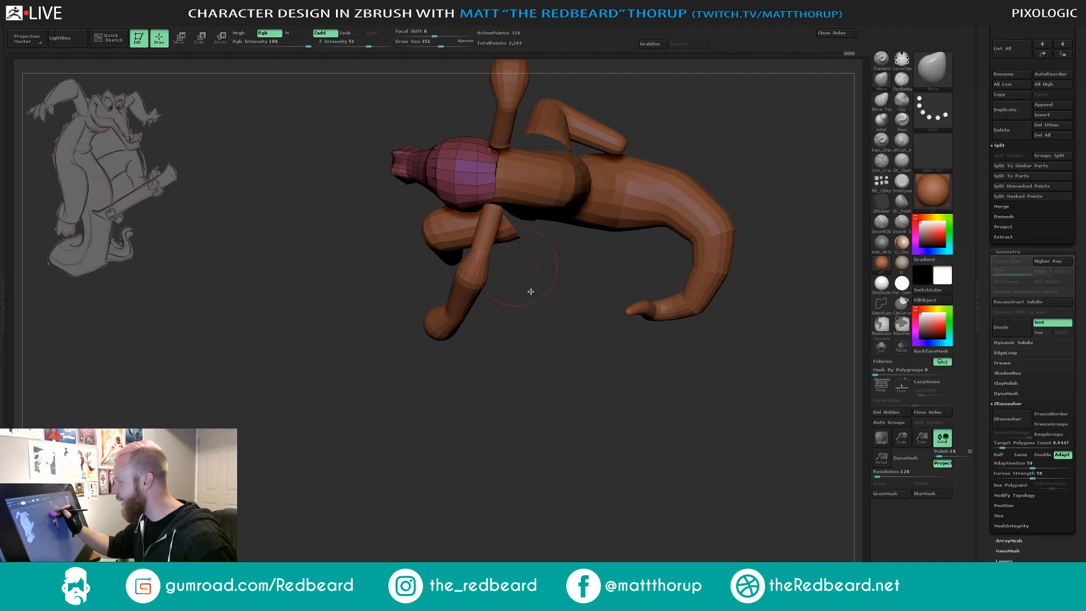
{"action": "mouse_move", "coordinate": [530, 291]}
{"action": "left_mouse_down"}
{"action": "mouse_move", "coordinate": [489, 176]}
{"action": "mouse_move", "coordinate": [487, 192]}
{"action": "left_mouse_up"}
{"action": "mouse_move", "coordinate": [510, 326]}
{"action": "left_mouse_down"}
{"action": "mouse_move", "coordinate": [550, 301]}
{"action": "mouse_move", "coordinate": [551, 343]}
{"action": "left_mouse_up"}
{"action": "mouse_move", "coordinate": [608, 502]}
{"action": "left_mouse_down"}
{"action": "mouse_move", "coordinate": [657, 524]}
{"action": "mouse_move", "coordinate": [647, 473]}
{"action": "mouse_move", "coordinate": [701, 436]}
{"action": "mouse_move", "coordinate": [688, 497]}
{"action": "mouse_move", "coordinate": [546, 236]}
{"action": "mouse_move", "coordinate": [533, 153]}
{"action": "mouse_move", "coordinate": [461, 160]}
{"action": "left_mouse_up"}
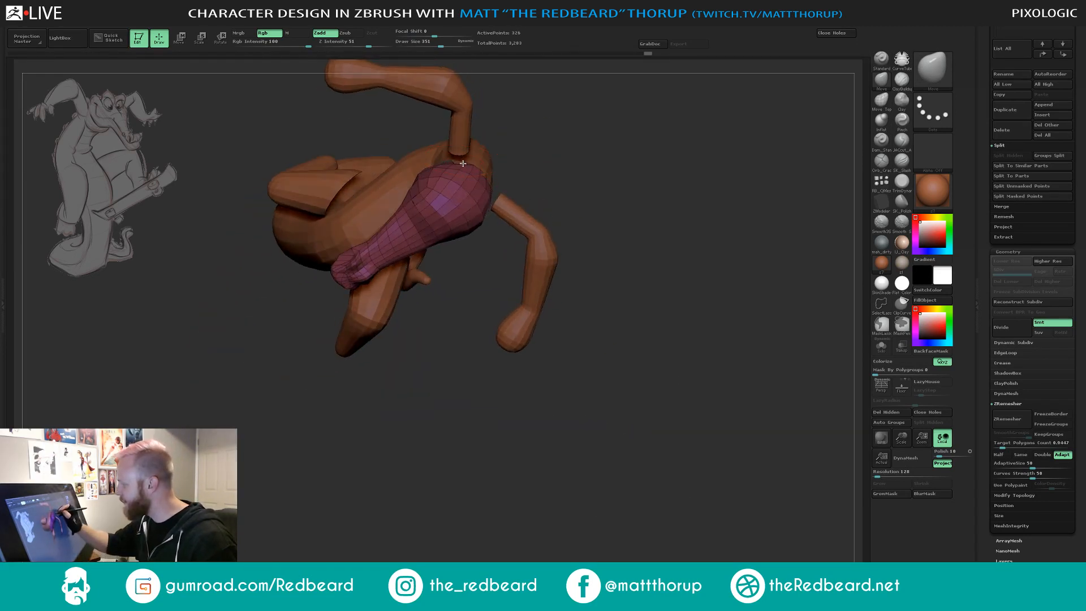
{"action": "left_click_drag", "start_coordinate": [577, 138], "coordinate": [647, 259]}
{"action": "left_click_drag", "start_coordinate": [672, 478], "coordinate": [444, 225]}
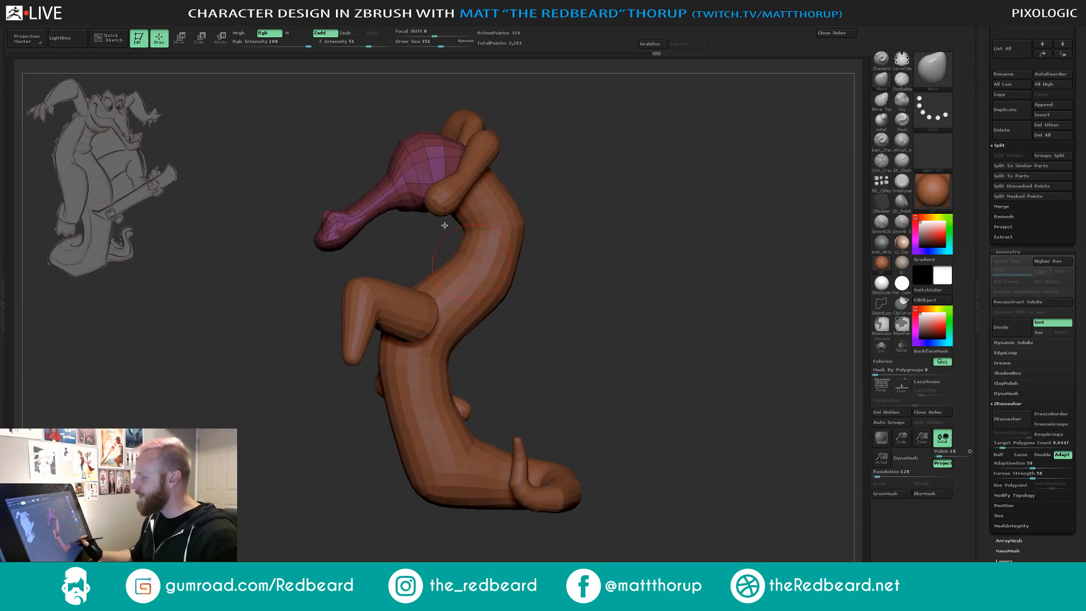
Reshape the forehead, lasso-mask part of the upper head and pull the brow area upward with the Move brush.
{"action": "key", "text": "s"}
{"action": "left_click", "coordinate": [398, 161]}
{"action": "left_click_drag", "start_coordinate": [397, 161], "coordinate": [405, 161]}
{"action": "left_click_drag", "start_coordinate": [446, 102], "coordinate": [427, 129]}
{"action": "key", "text": "s"}
{"action": "key", "text": "ctrl"}
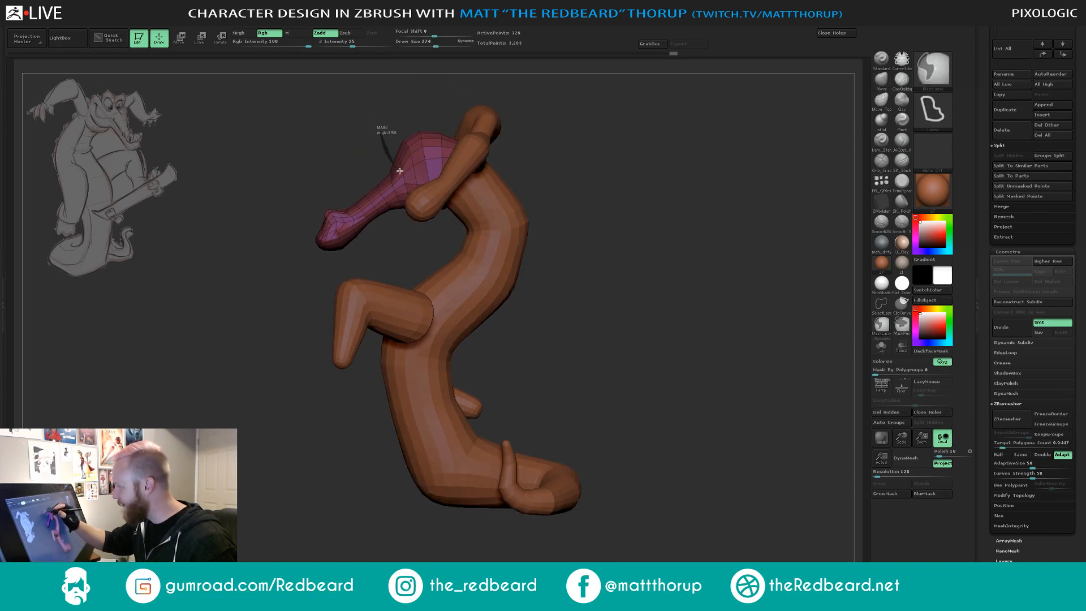
{"action": "mouse_move", "coordinate": [400, 171]}
{"action": "left_mouse_down", "text": "ctrl"}
{"action": "mouse_move", "coordinate": [388, 109]}
{"action": "mouse_move", "coordinate": [443, 107]}
{"action": "left_mouse_up", "text": "ctrl"}
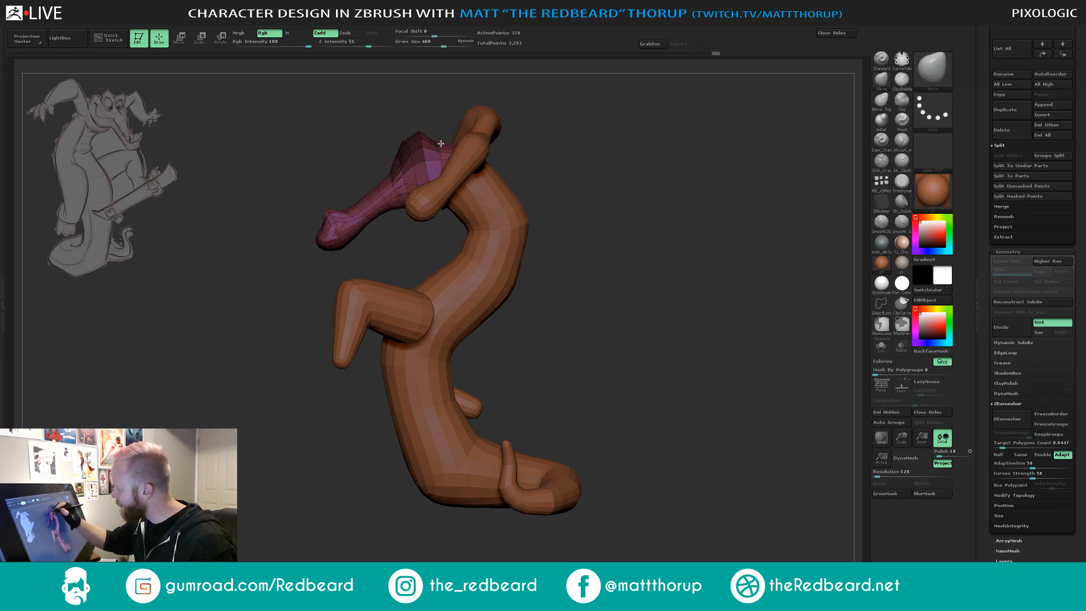
Smooth the underside of the head and round the back of the skull with smaller Move brush strokes.
{"action": "mouse_move", "coordinate": [448, 96]}
{"action": "left_mouse_down"}
{"action": "mouse_move", "coordinate": [407, 181]}
{"action": "mouse_move", "coordinate": [374, 192]}
{"action": "mouse_move", "coordinate": [517, 111]}
{"action": "mouse_move", "coordinate": [538, 238]}
{"action": "left_mouse_up"}
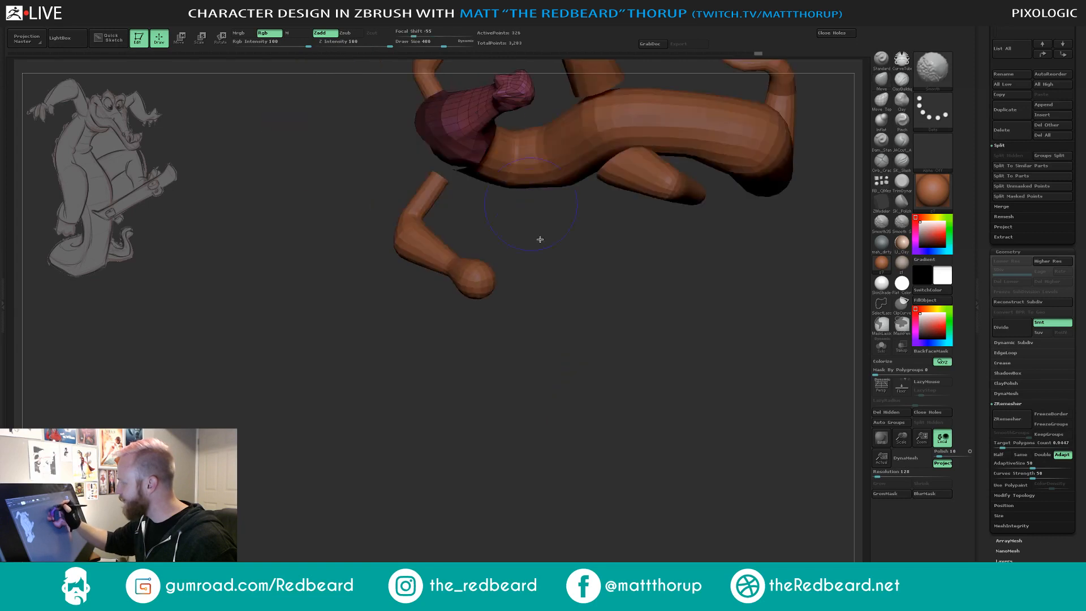
{"action": "mouse_move", "coordinate": [645, 412]}
{"action": "left_mouse_down"}
{"action": "mouse_move", "coordinate": [669, 363]}
{"action": "mouse_move", "coordinate": [649, 497]}
{"action": "mouse_move", "coordinate": [647, 487]}
{"action": "left_mouse_up"}
{"action": "key", "text": "s"}
{"action": "left_click_drag", "start_coordinate": [436, 158], "coordinate": [406, 139]}
{"action": "key", "text": "s"}
{"action": "key", "text": "s"}
{"action": "mouse_move", "coordinate": [597, 151]}
{"action": "left_mouse_down"}
{"action": "mouse_move", "coordinate": [608, 107]}
{"action": "mouse_move", "coordinate": [592, 115]}
{"action": "left_mouse_up"}
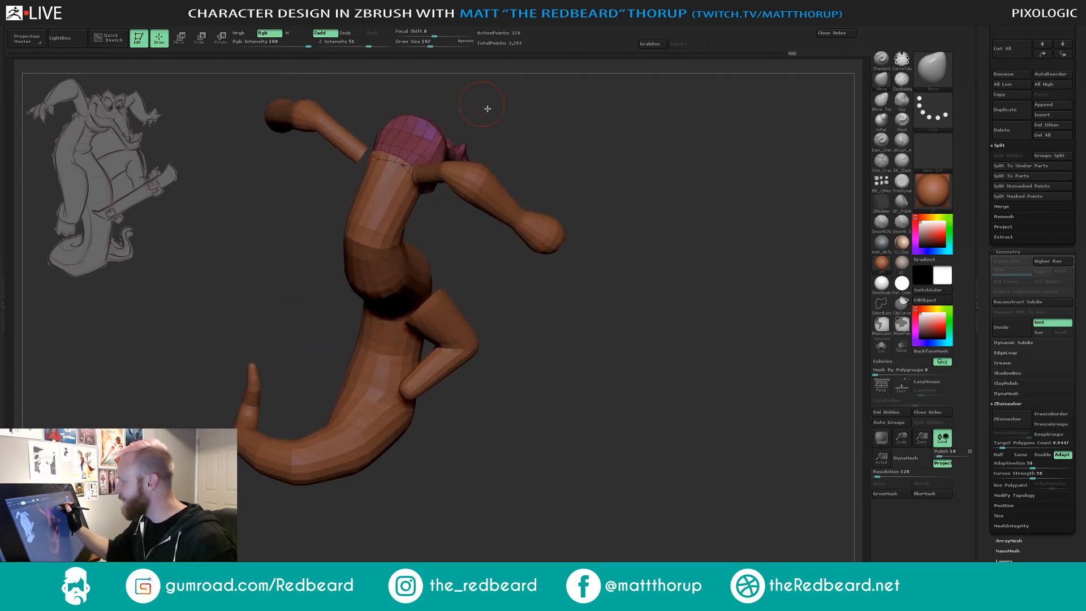
{"action": "left_click_drag", "start_coordinate": [461, 118], "coordinate": [489, 113]}
{"action": "key", "text": "s"}
{"action": "left_click_drag", "start_coordinate": [437, 136], "coordinate": [396, 124]}
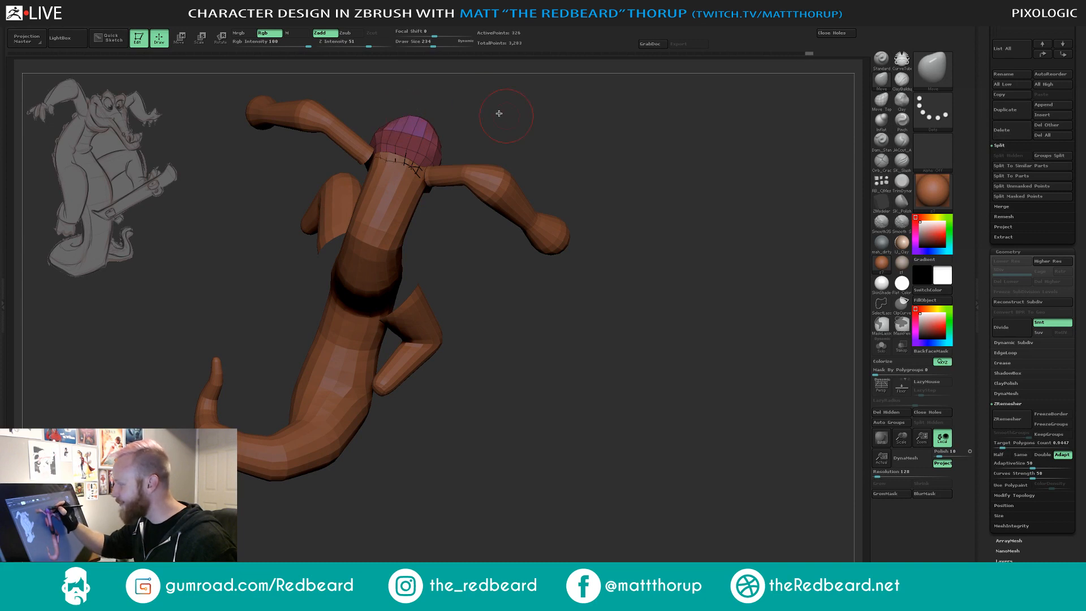
Form two eye mounds on top of the head with the Move brush, working from the front and side.
{"action": "left_click_drag", "start_coordinate": [499, 114], "coordinate": [450, 104]}
{"action": "left_click_drag", "start_coordinate": [674, 117], "coordinate": [646, 415]}
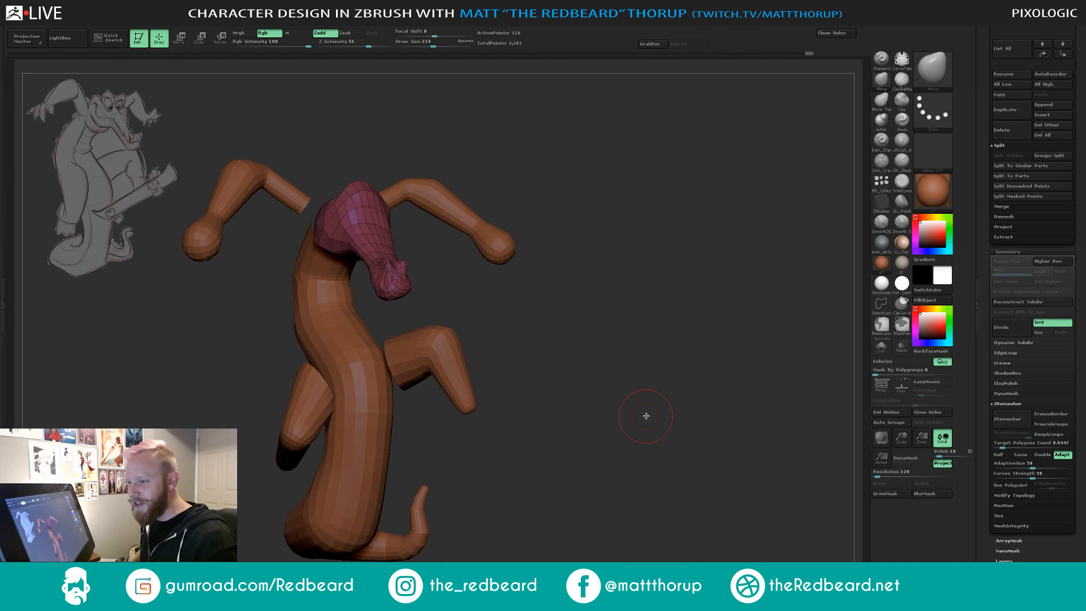
{"action": "left_click_drag", "start_coordinate": [490, 148], "coordinate": [453, 148]}
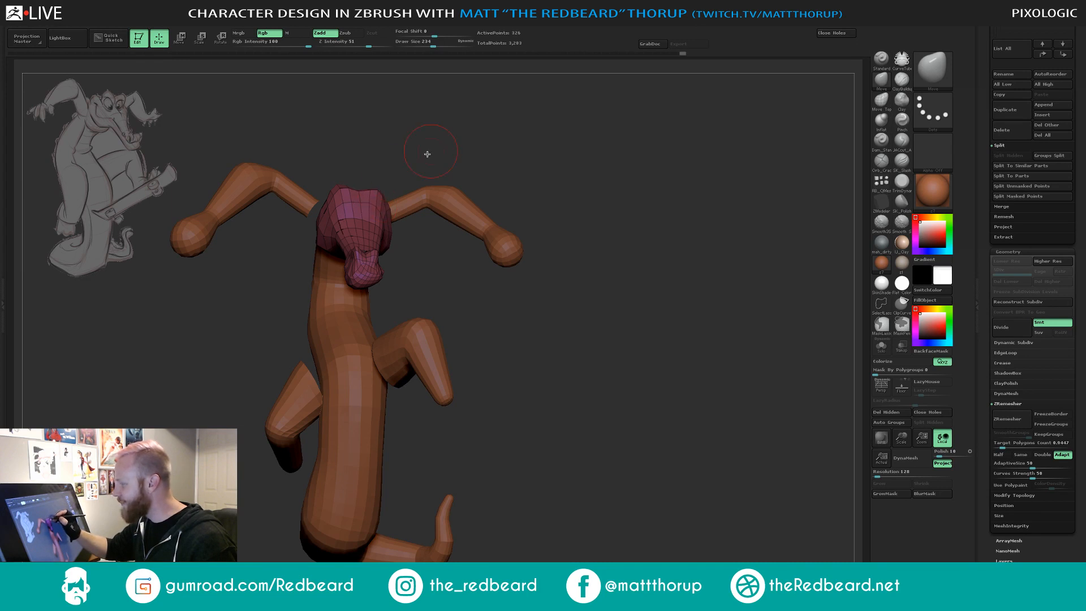
{"action": "mouse_move", "coordinate": [427, 155]}
{"action": "left_mouse_down"}
{"action": "mouse_move", "coordinate": [390, 163]}
{"action": "mouse_move", "coordinate": [415, 170]}
{"action": "left_mouse_up"}
{"action": "left_click_drag", "start_coordinate": [469, 128], "coordinate": [379, 194]}
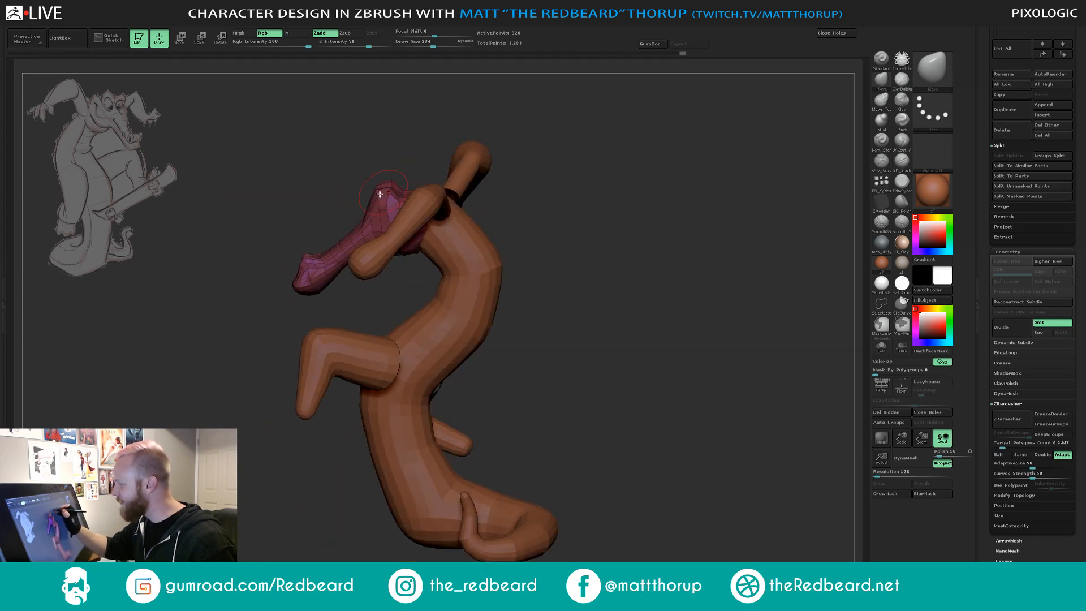
{"action": "left_click_drag", "start_coordinate": [416, 139], "coordinate": [388, 175]}
Set the Draw Size to 100 and refine the eye mounds and the brow in front of them with the Move brush.
{"action": "key", "text": "s"}
{"action": "key", "text": "s"}
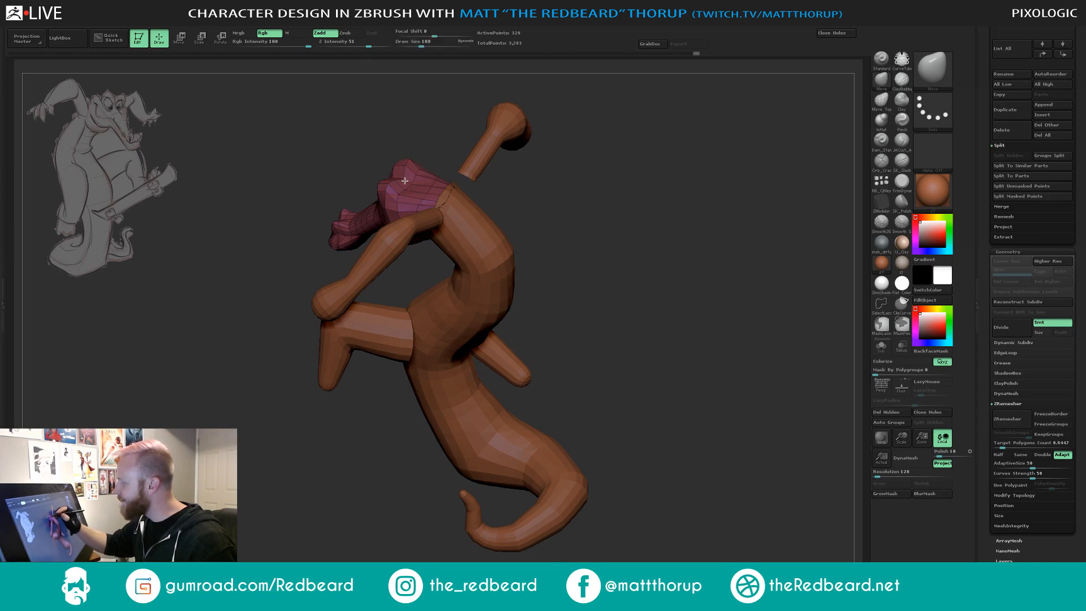
{"action": "mouse_move", "coordinate": [445, 134]}
{"action": "left_mouse_down"}
{"action": "mouse_move", "coordinate": [501, 92]}
{"action": "mouse_move", "coordinate": [427, 135]}
{"action": "left_mouse_up"}
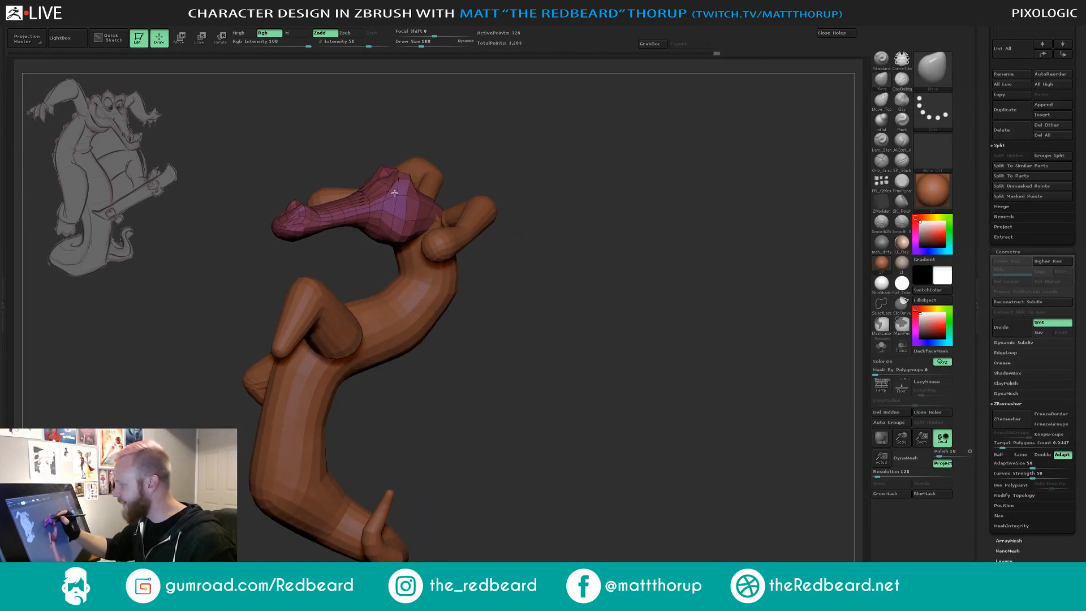
{"action": "left_click_drag", "start_coordinate": [509, 151], "coordinate": [552, 150]}
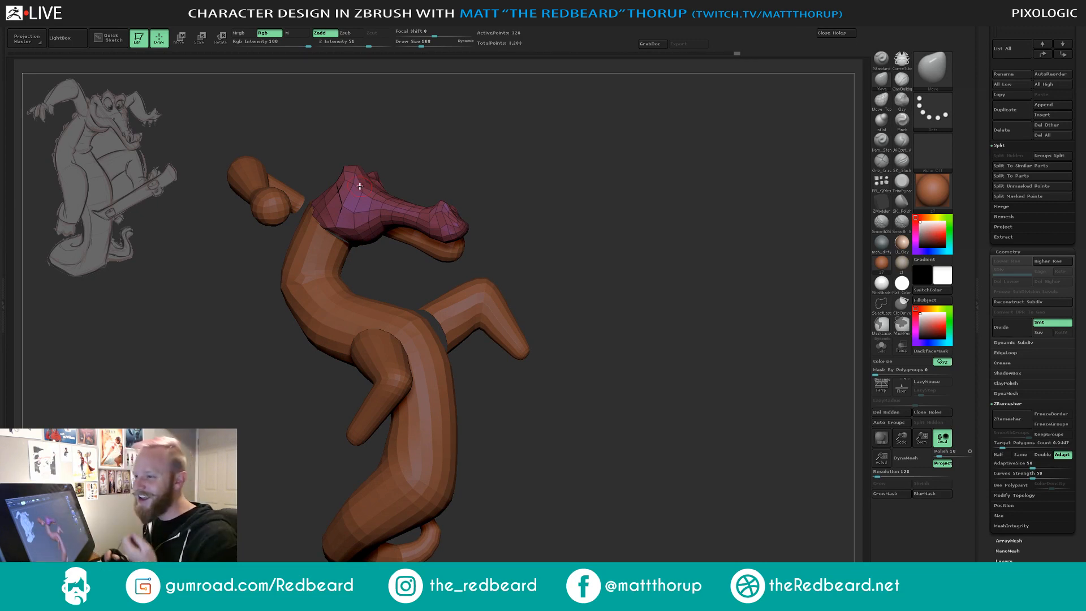
{"action": "left_click_drag", "start_coordinate": [559, 275], "coordinate": [588, 269]}
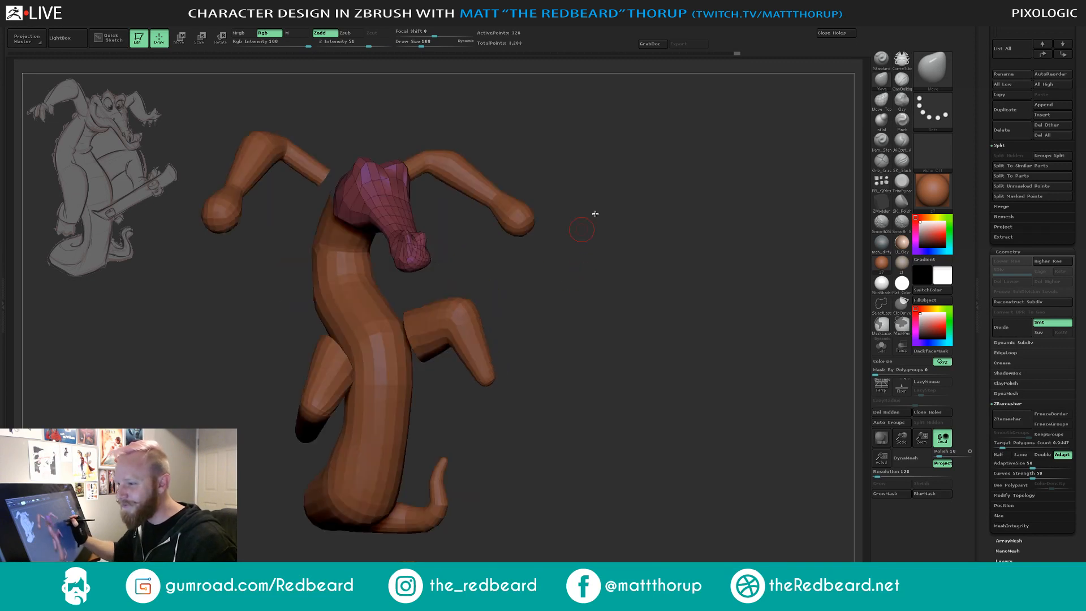
{"action": "left_click_drag", "start_coordinate": [595, 213], "coordinate": [621, 223]}
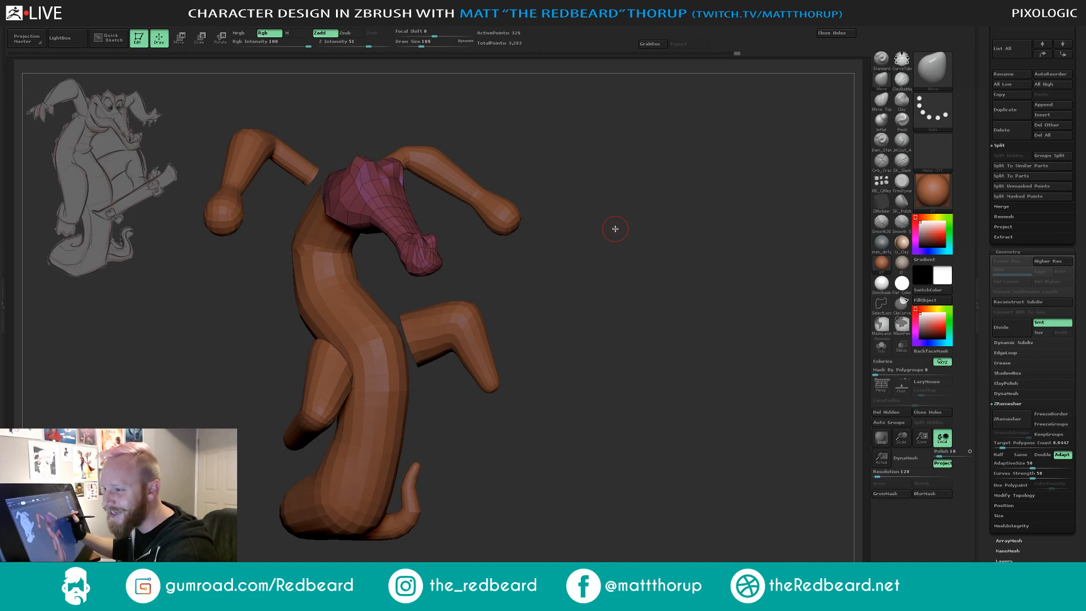
{"action": "left_click_drag", "start_coordinate": [612, 223], "coordinate": [371, 177]}
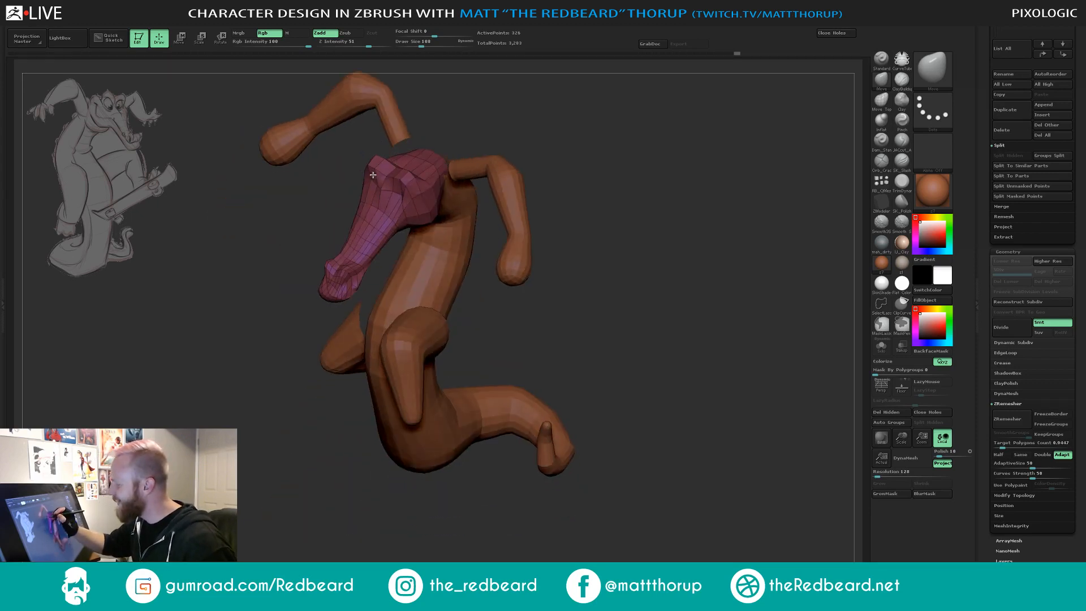
{"action": "left_click_drag", "start_coordinate": [487, 129], "coordinate": [367, 193]}
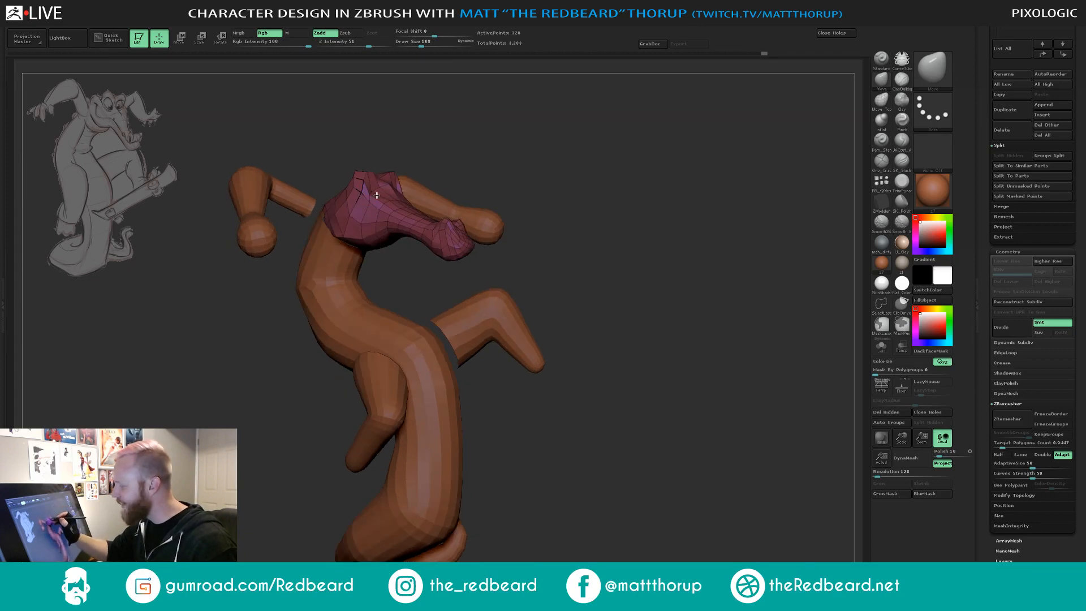
Invert the mask on the head and clear it completely.
{"action": "left_click_drag", "start_coordinate": [728, 436], "coordinate": [585, 465]}
{"action": "left_click", "coordinate": [629, 445], "text": "ctrl"}
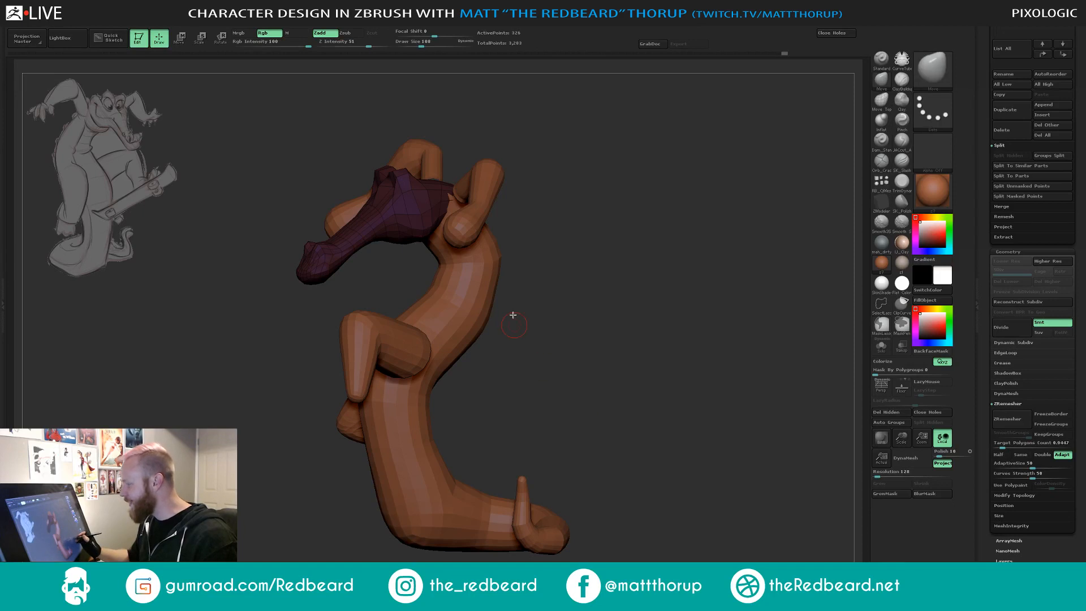
{"action": "left_click_drag", "start_coordinate": [533, 282], "coordinate": [531, 328], "text": "ctrl"}
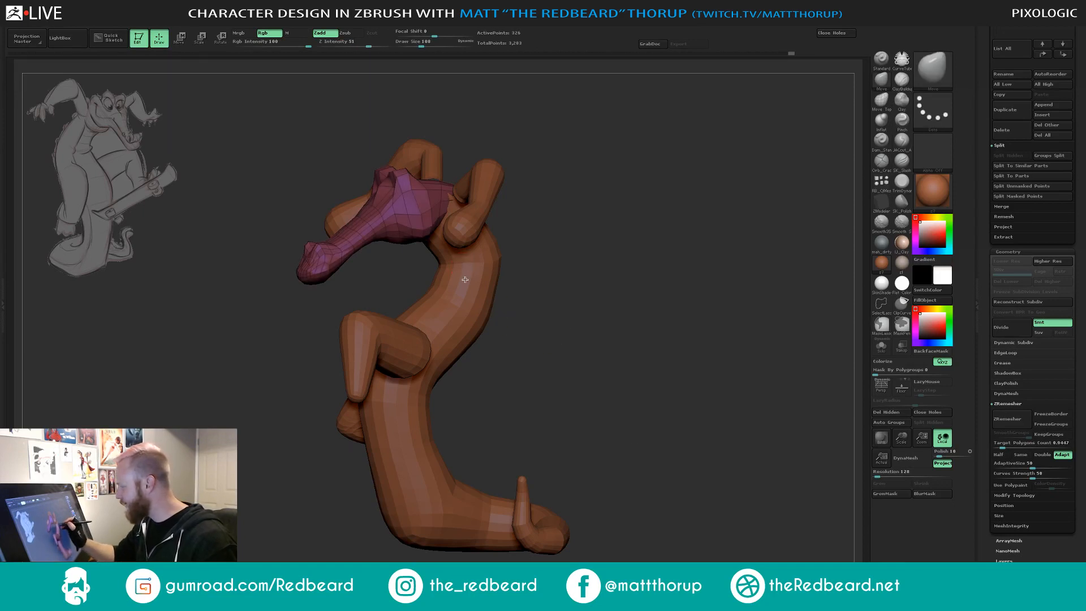
Select the body subtool, isolate it with Solo and examine its open neck end and tail from several angles.
{"action": "left_click", "coordinate": [464, 279], "text": "alt"}
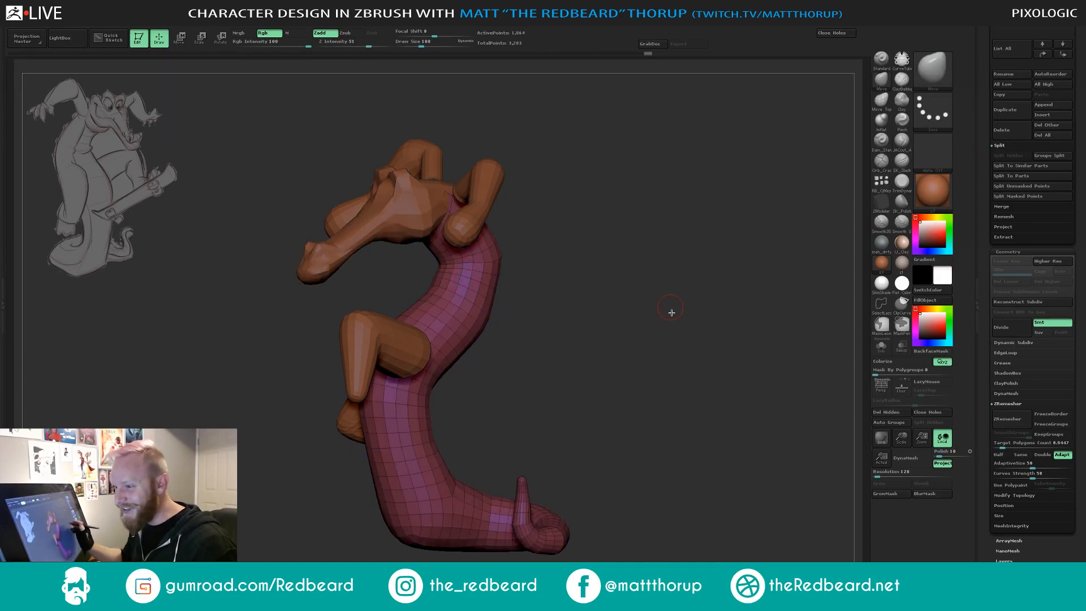
{"action": "left_click_drag", "start_coordinate": [671, 312], "coordinate": [706, 340]}
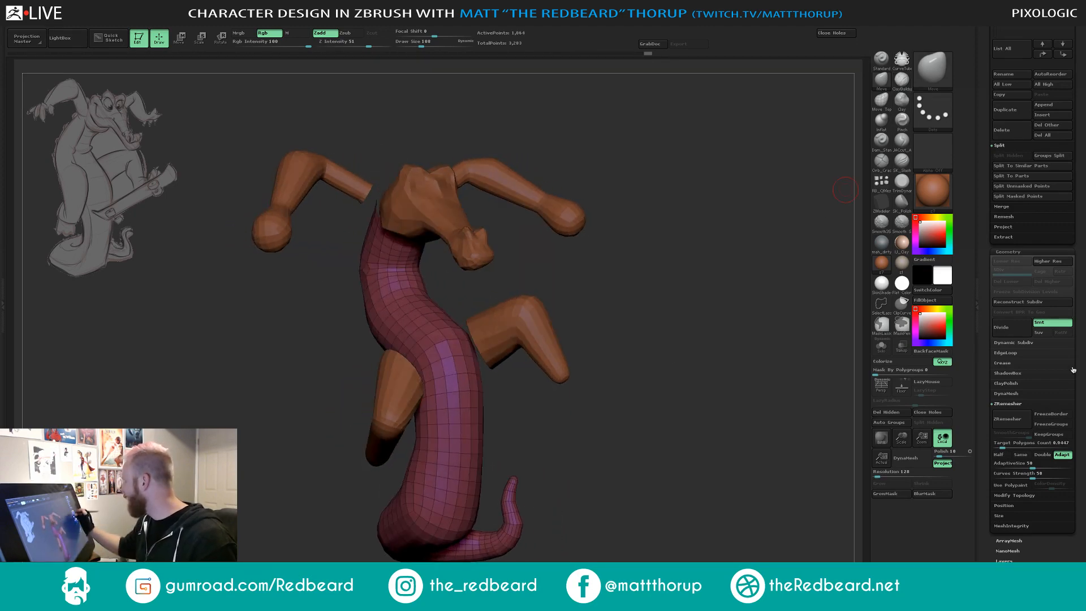
{"action": "left_click_drag", "start_coordinate": [635, 401], "coordinate": [652, 419]}
{"action": "left_click", "coordinate": [881, 346]}
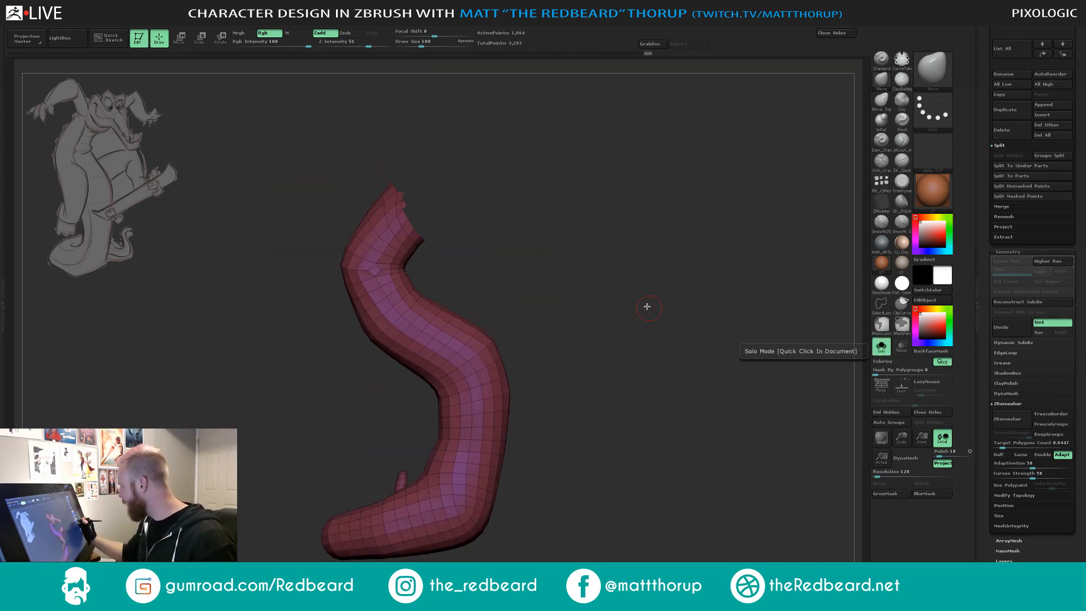
{"action": "left_click_drag", "start_coordinate": [715, 306], "coordinate": [430, 276]}
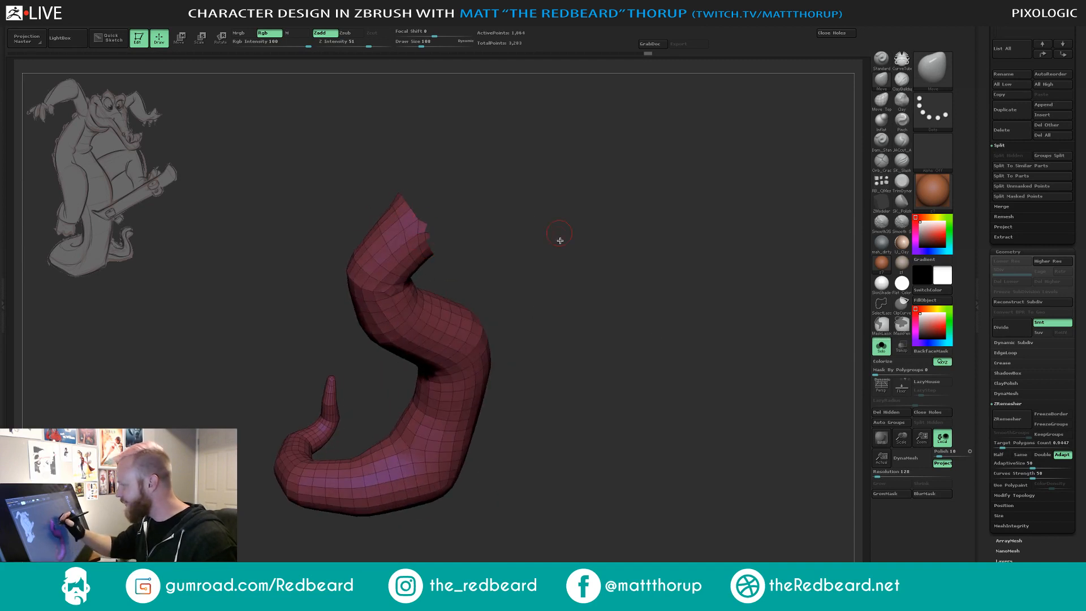
{"action": "left_click_drag", "start_coordinate": [559, 240], "coordinate": [538, 383]}
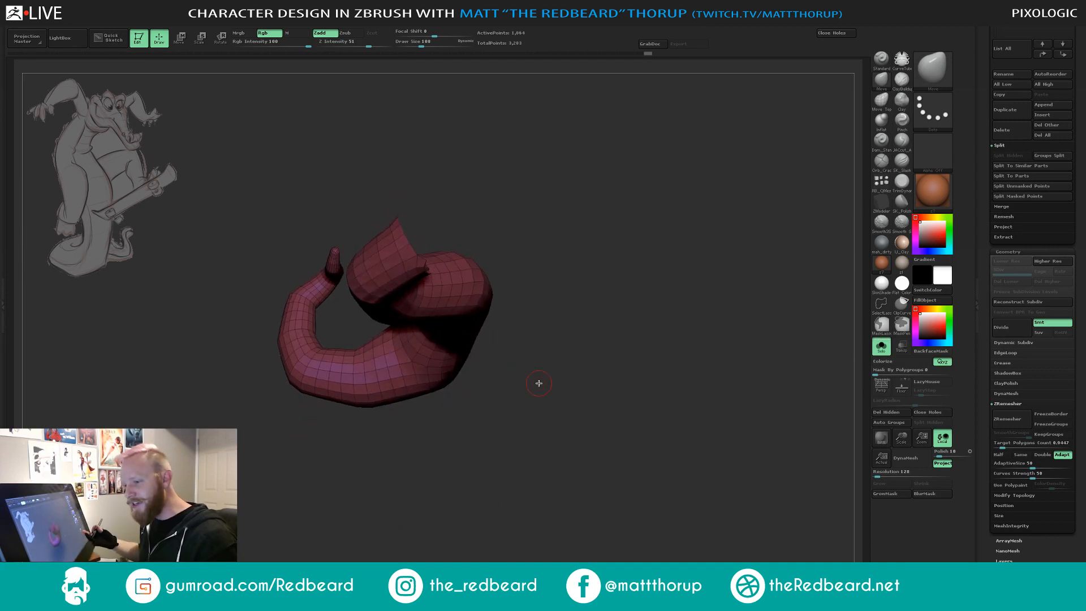
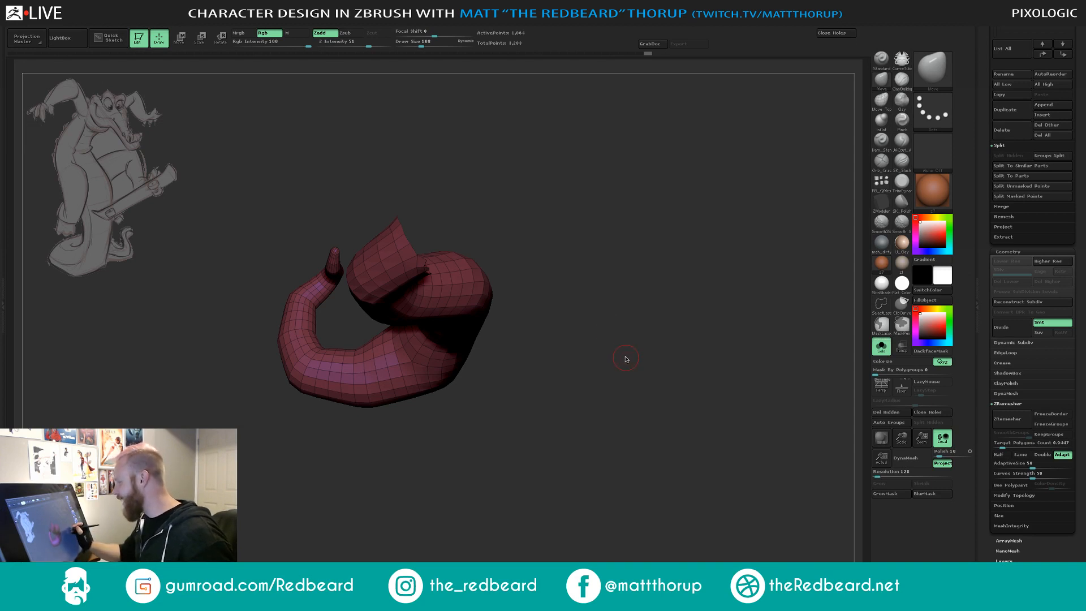
{"action": "left_click_drag", "start_coordinate": [624, 354], "coordinate": [617, 286]}
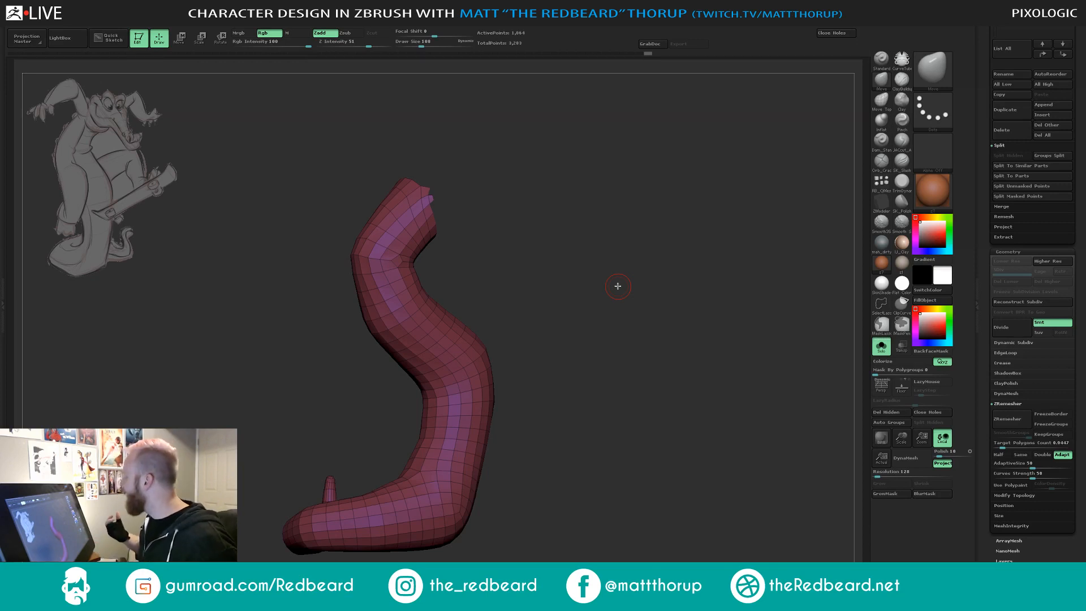
Open the Deformation options for the body subtool.
{"action": "left_click_drag", "start_coordinate": [1081, 346], "coordinate": [1078, 241]}
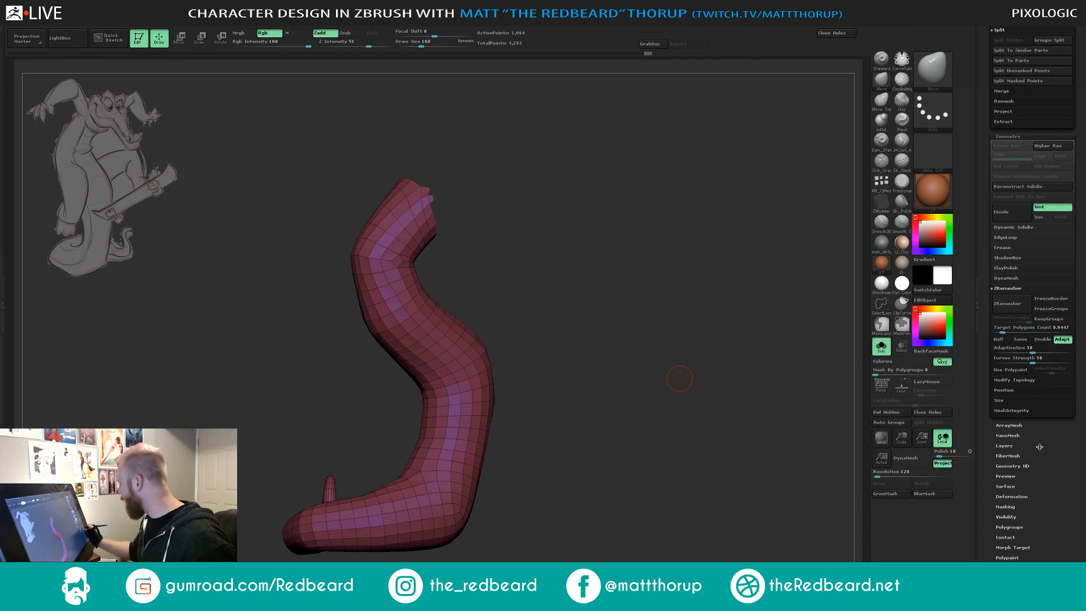
{"action": "left_click_drag", "start_coordinate": [1033, 478], "coordinate": [1022, 402]}
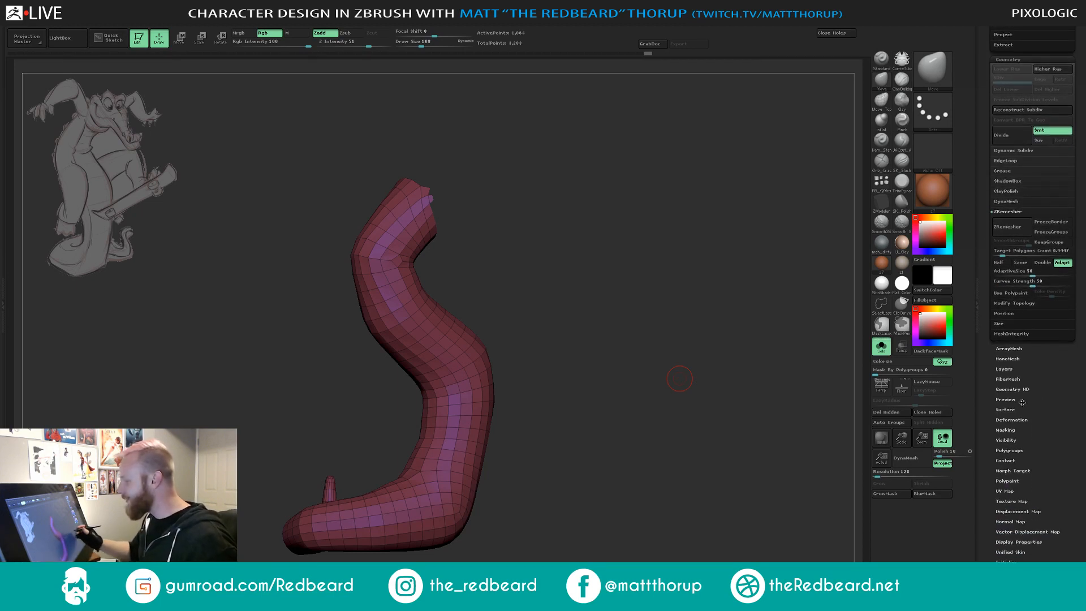
{"action": "mouse_move", "coordinate": [616, 356]}
{"action": "left_mouse_down"}
{"action": "mouse_move", "coordinate": [684, 356]}
{"action": "mouse_move", "coordinate": [680, 401]}
{"action": "left_mouse_up"}
{"action": "left_click_drag", "start_coordinate": [1047, 393], "coordinate": [1043, 371]}
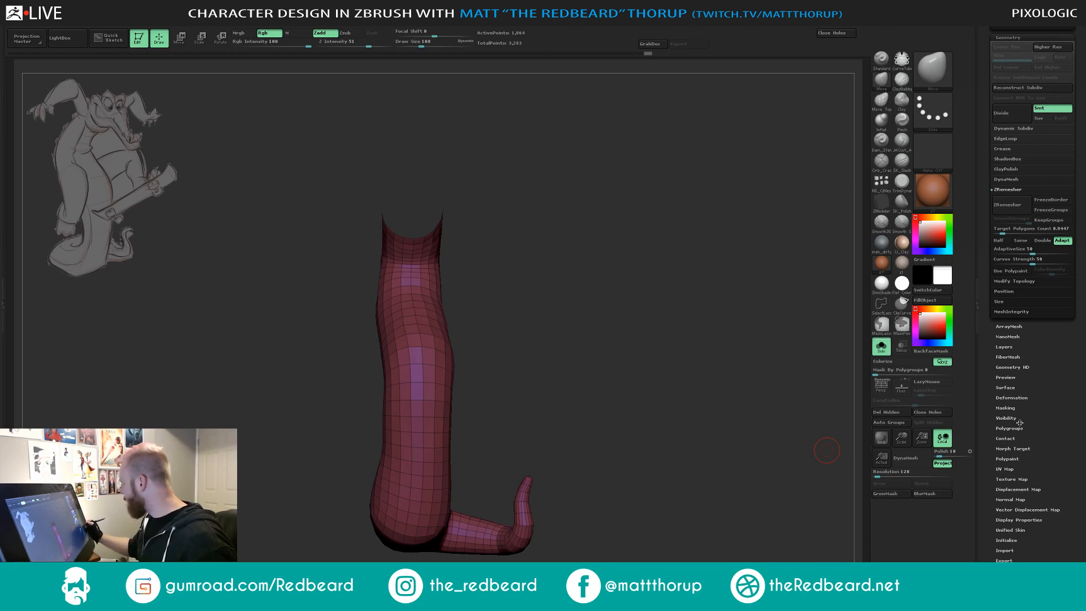
{"action": "left_click_drag", "start_coordinate": [1046, 370], "coordinate": [1039, 401]}
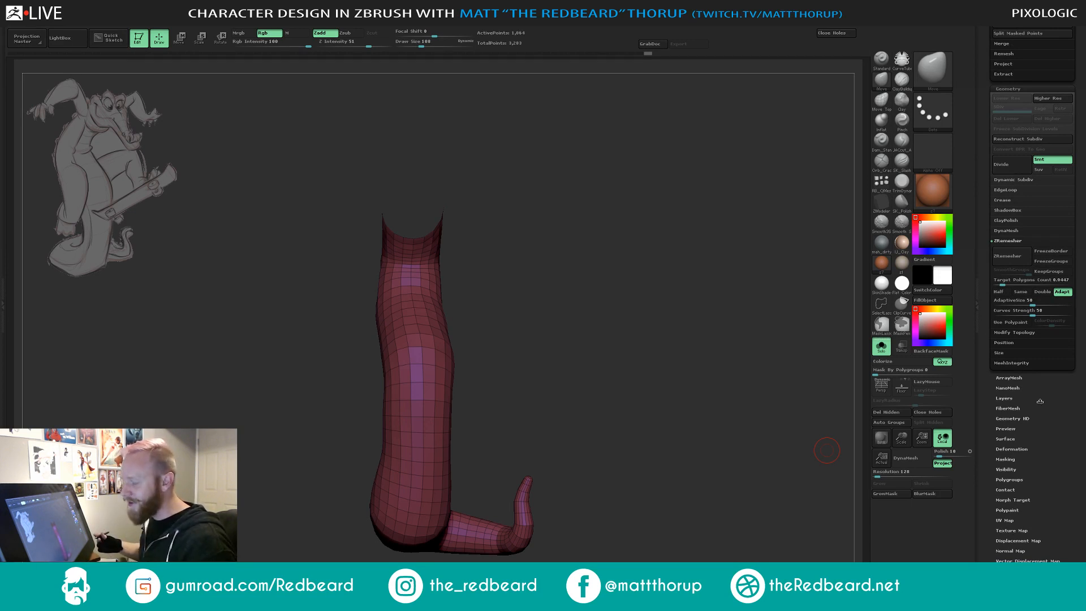
{"action": "left_click_drag", "start_coordinate": [1039, 401], "coordinate": [1028, 359]}
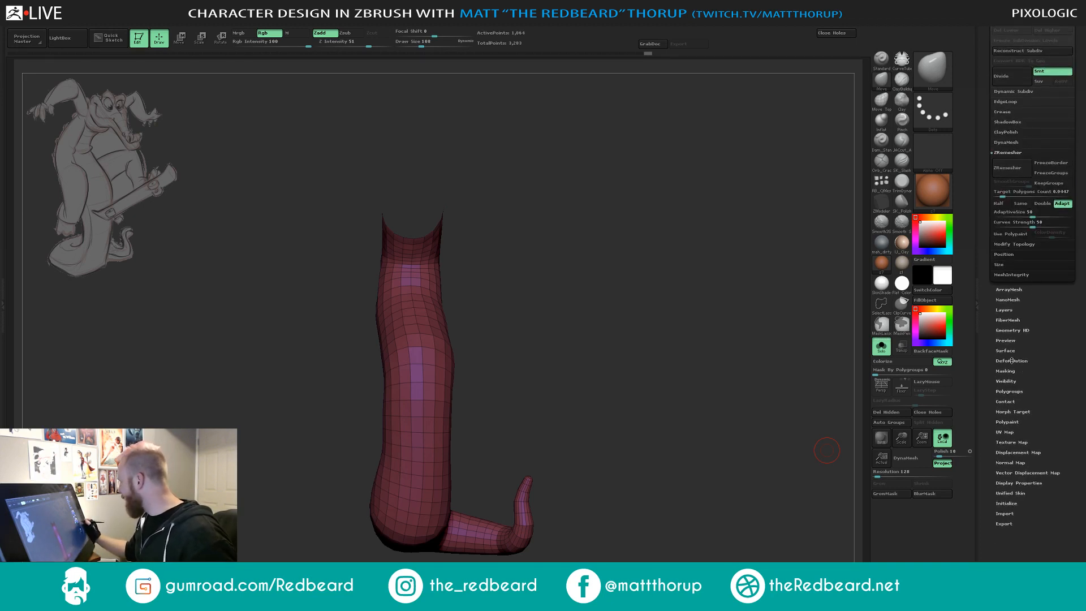
{"action": "left_click", "coordinate": [1012, 361]}
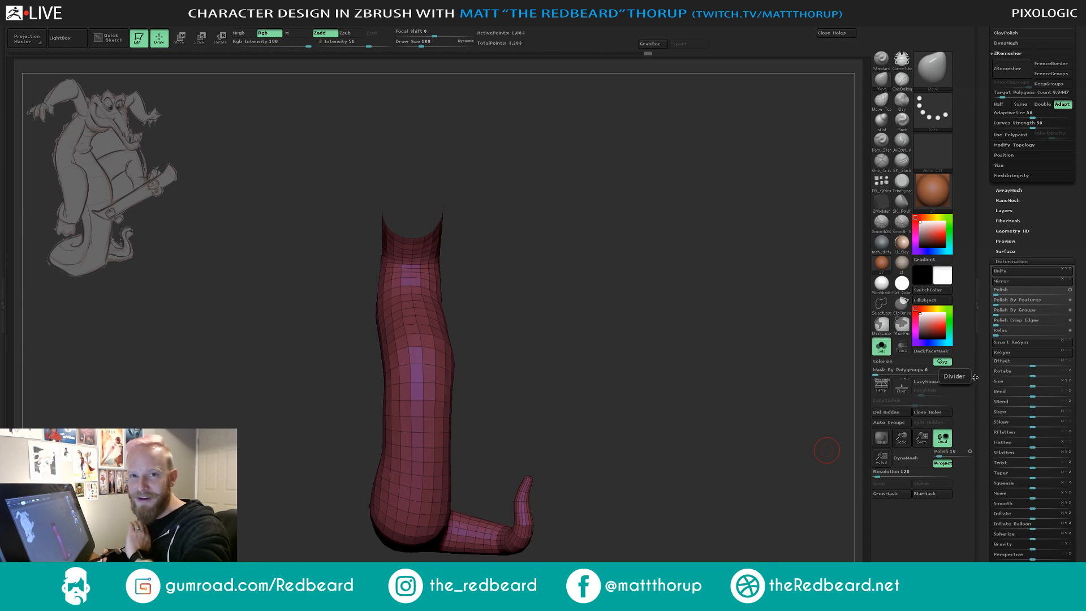
Try Polish By Features on the whole unmasked body and undo it.
{"action": "left_click_drag", "start_coordinate": [572, 307], "coordinate": [644, 314]}
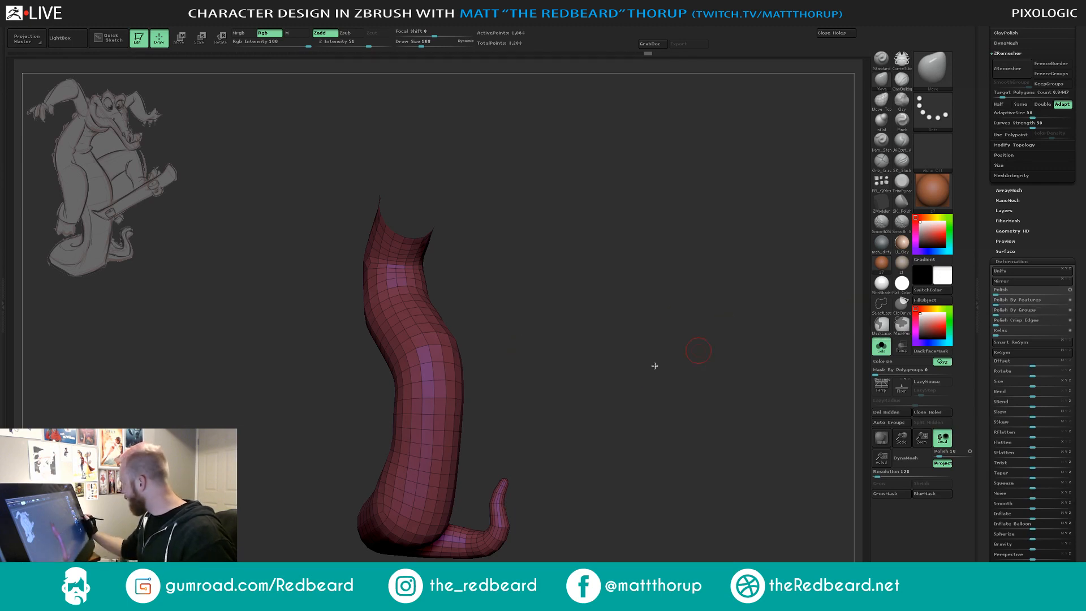
{"action": "mouse_move", "coordinate": [655, 365]}
{"action": "left_mouse_down"}
{"action": "mouse_move", "coordinate": [660, 375]}
{"action": "mouse_move", "coordinate": [654, 367]}
{"action": "left_mouse_up"}
{"action": "left_click_drag", "start_coordinate": [511, 265], "coordinate": [508, 291]}
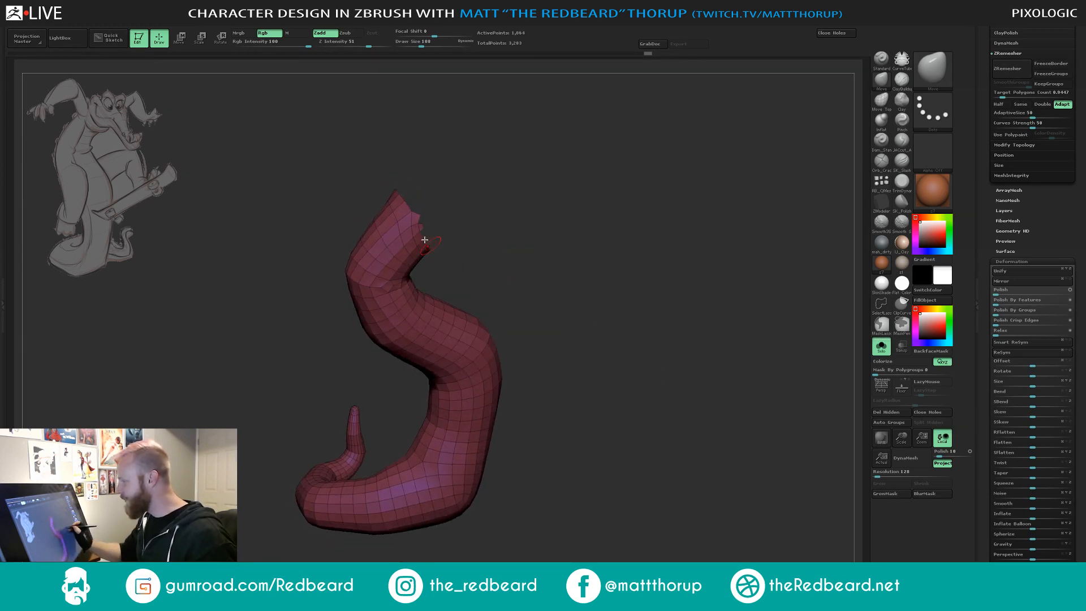
{"action": "mouse_move", "coordinate": [447, 190]}
{"action": "left_mouse_down"}
{"action": "mouse_move", "coordinate": [473, 192]}
{"action": "mouse_move", "coordinate": [431, 211]}
{"action": "mouse_move", "coordinate": [417, 203]}
{"action": "mouse_move", "coordinate": [530, 203]}
{"action": "mouse_move", "coordinate": [430, 203]}
{"action": "mouse_move", "coordinate": [509, 189]}
{"action": "mouse_move", "coordinate": [430, 201]}
{"action": "left_mouse_up"}
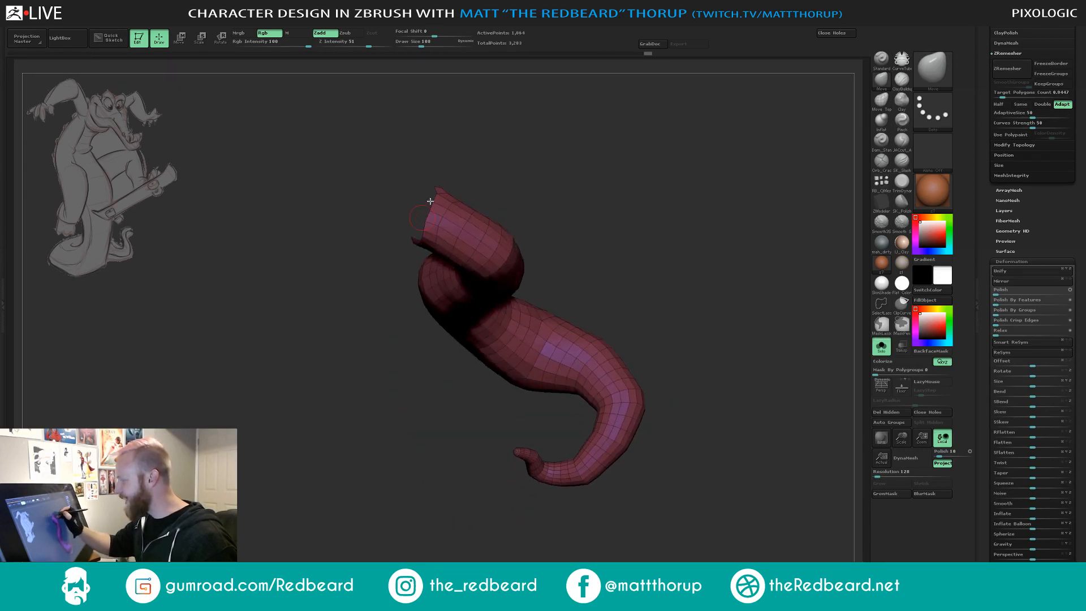
{"action": "mouse_move", "coordinate": [611, 203]}
{"action": "left_mouse_down"}
{"action": "mouse_move", "coordinate": [635, 143]}
{"action": "mouse_move", "coordinate": [654, 279]}
{"action": "mouse_move", "coordinate": [667, 281]}
{"action": "left_mouse_up"}
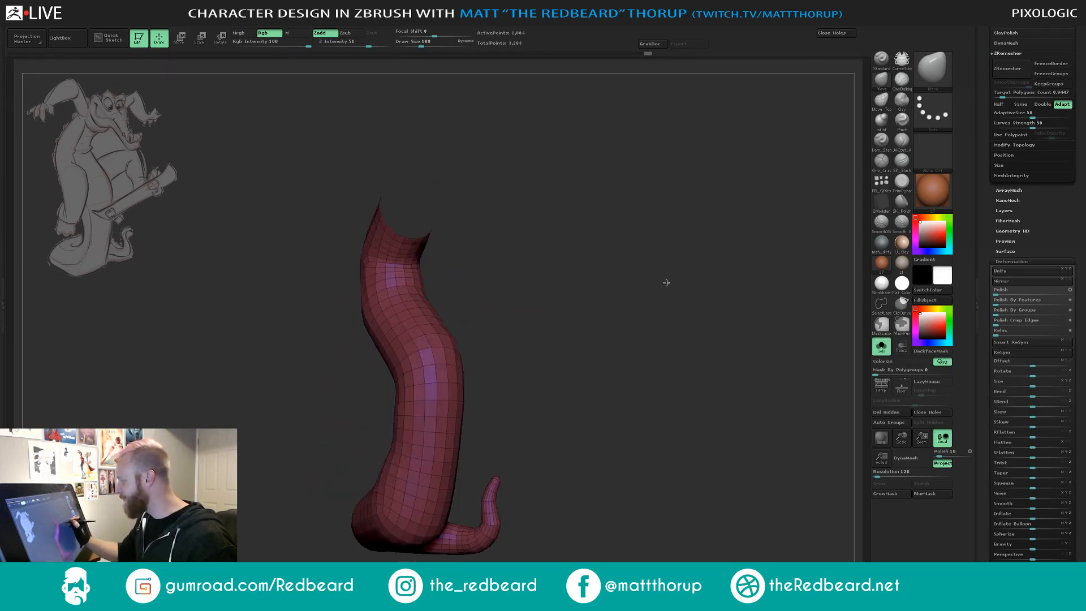
{"action": "left_click_drag", "start_coordinate": [704, 368], "coordinate": [753, 365], "text": "shift"}
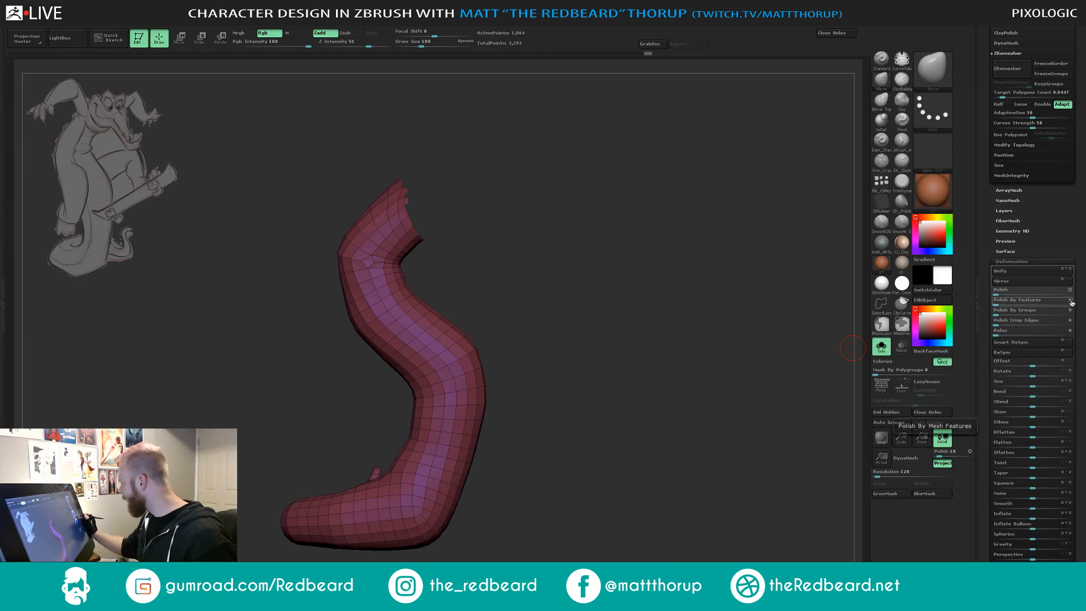
{"action": "left_click_drag", "start_coordinate": [996, 304], "coordinate": [1004, 303]}
{"action": "key", "text": "ctrl+z"}
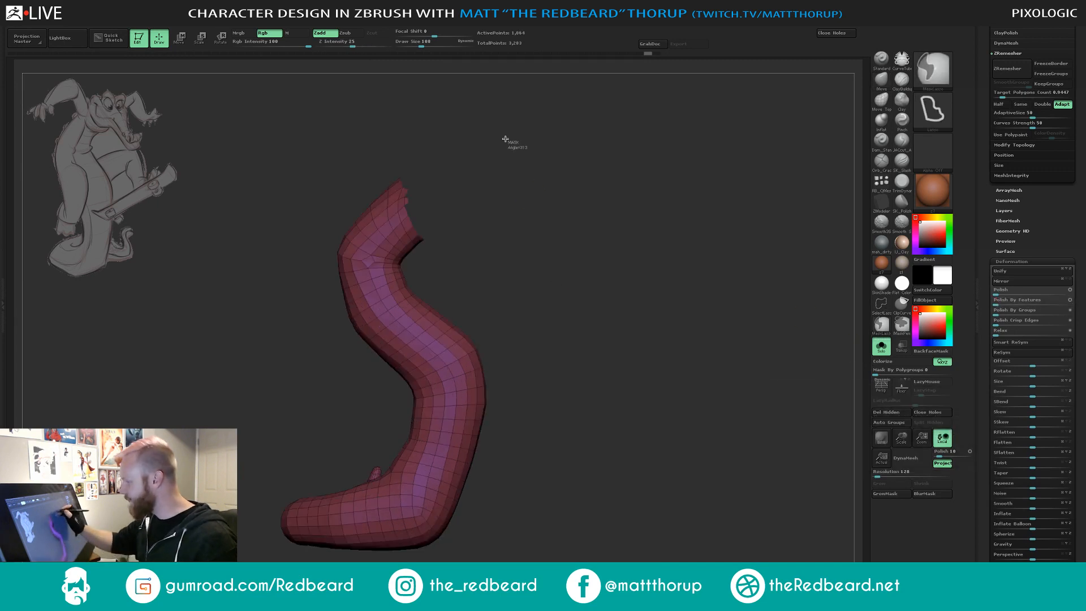
Mask the whole body except its open neck end and smooth that end with Polish By Features.
{"action": "left_click_drag", "start_coordinate": [523, 156], "coordinate": [399, 267], "text": "ctrl"}
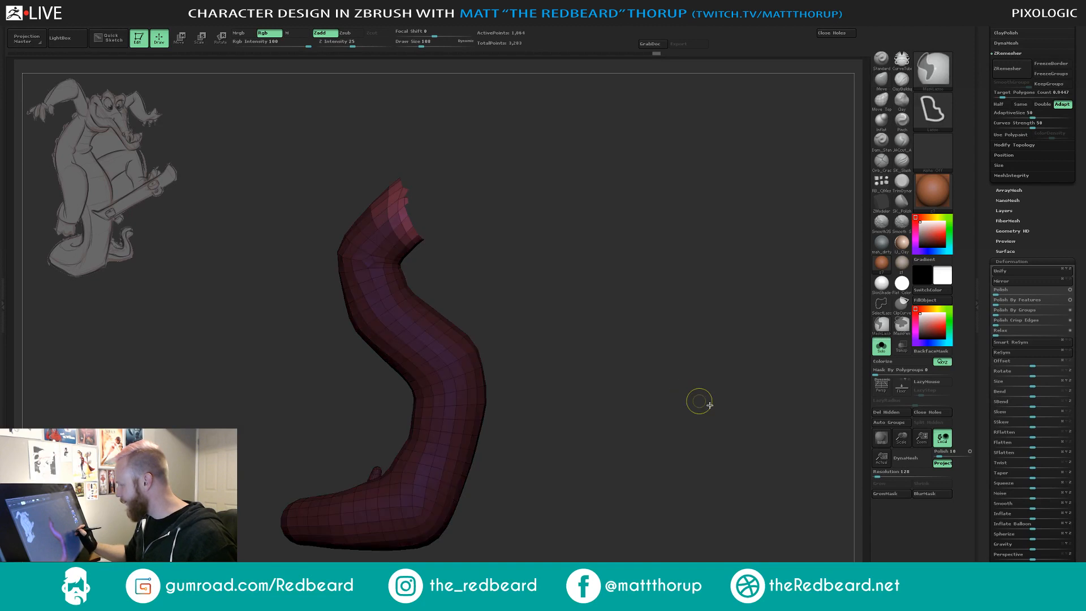
{"action": "left_click", "coordinate": [698, 399], "text": "ctrl"}
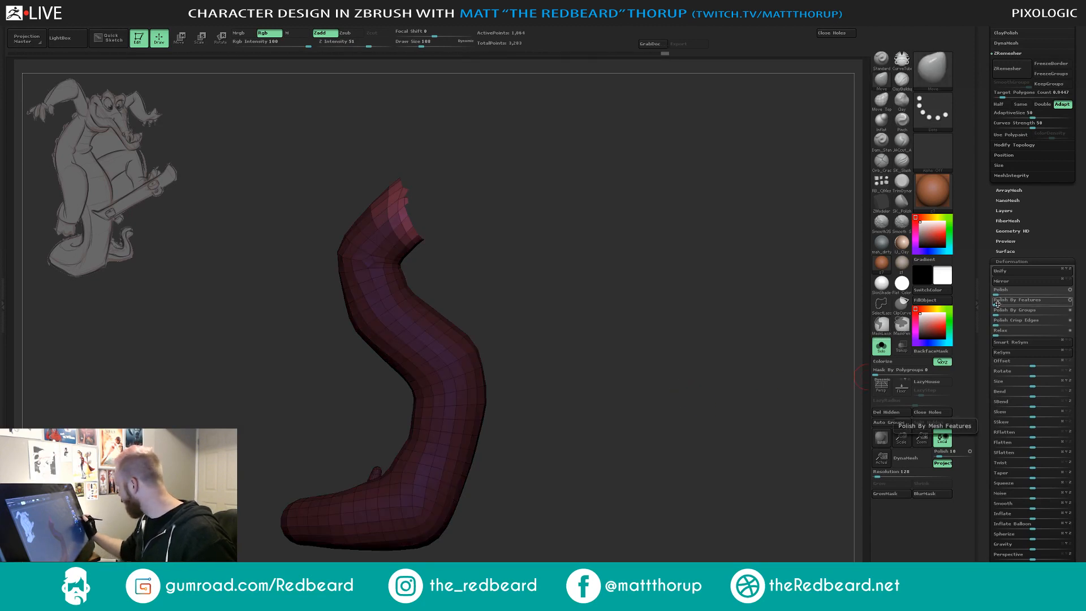
{"action": "left_click_drag", "start_coordinate": [997, 304], "coordinate": [1000, 304]}
{"action": "mouse_move", "coordinate": [696, 353]}
{"action": "left_mouse_down"}
{"action": "mouse_move", "coordinate": [609, 357]}
{"action": "mouse_move", "coordinate": [628, 352]}
{"action": "mouse_move", "coordinate": [608, 342]}
{"action": "left_mouse_up"}
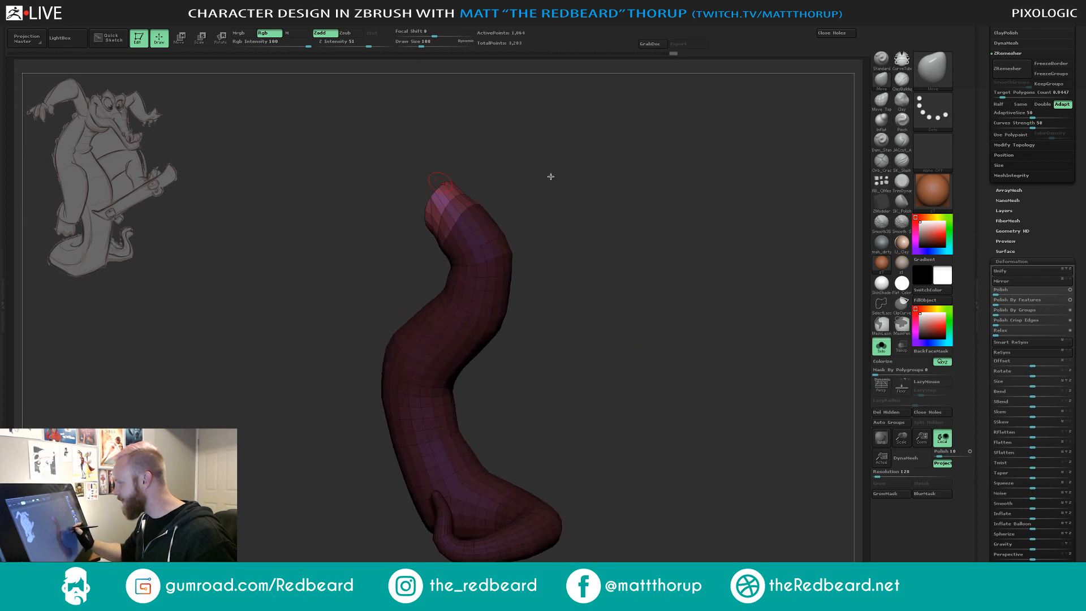
{"action": "mouse_move", "coordinate": [550, 176]}
{"action": "left_mouse_down"}
{"action": "mouse_move", "coordinate": [537, 186]}
{"action": "mouse_move", "coordinate": [555, 175]}
{"action": "mouse_move", "coordinate": [556, 193]}
{"action": "mouse_move", "coordinate": [588, 194]}
{"action": "mouse_move", "coordinate": [703, 298]}
{"action": "mouse_move", "coordinate": [672, 337]}
{"action": "mouse_move", "coordinate": [735, 311]}
{"action": "left_mouse_up"}
{"action": "left_click_drag", "start_coordinate": [1056, 193], "coordinate": [1046, 367]}
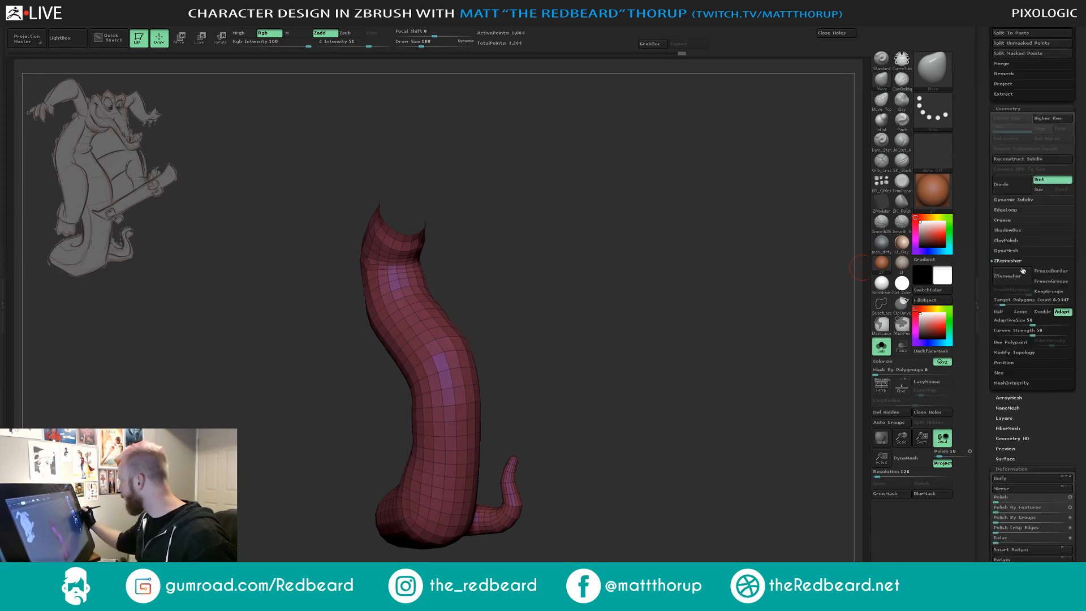
{"action": "left_click", "coordinate": [1005, 277]}
{"action": "left_click_drag", "start_coordinate": [619, 359], "coordinate": [546, 311]}
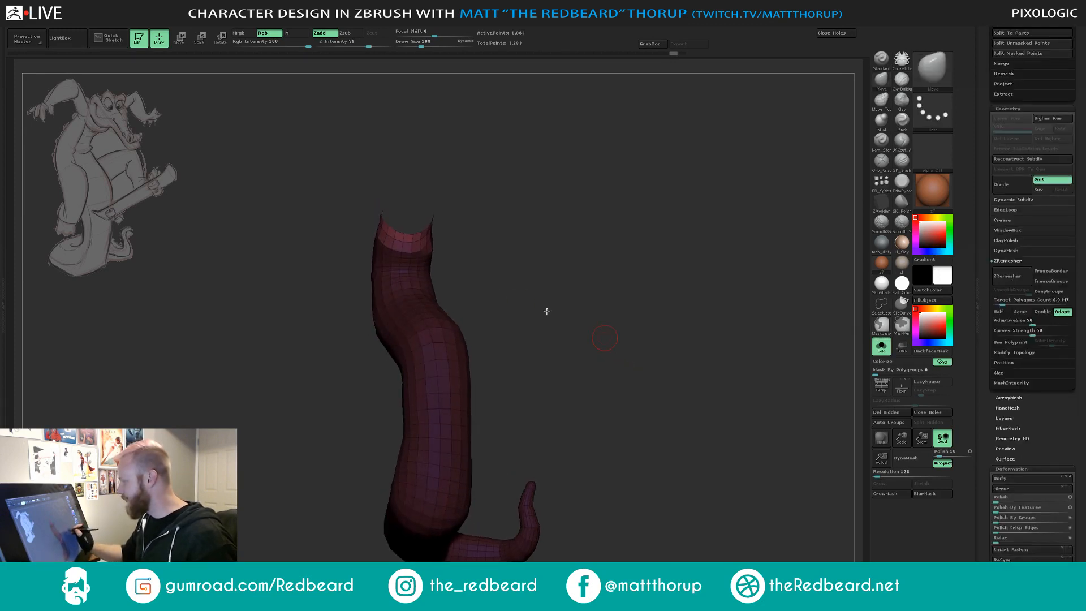
Set the Draw Size to 177 and even out the unmasked neck rim with the Smooth deformation.
{"action": "key", "text": "s"}
{"action": "left_click_drag", "start_coordinate": [407, 241], "coordinate": [414, 242]}
{"action": "left_click_drag", "start_coordinate": [480, 239], "coordinate": [412, 240]}
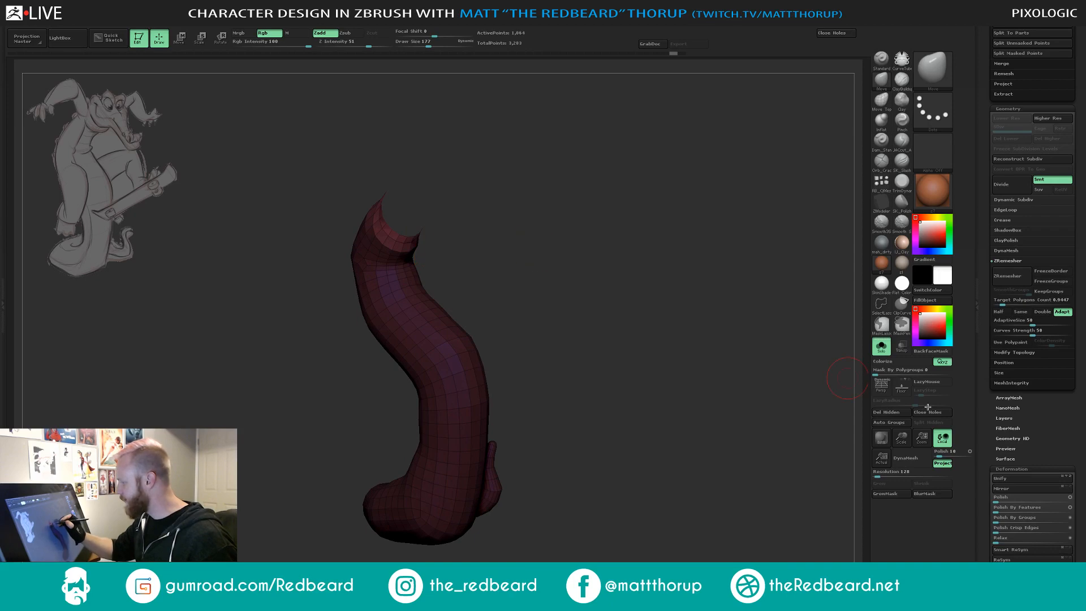
{"action": "mouse_move", "coordinate": [1053, 425]}
{"action": "left_mouse_down"}
{"action": "mouse_move", "coordinate": [1047, 230]}
{"action": "mouse_move", "coordinate": [1032, 318]}
{"action": "left_mouse_up"}
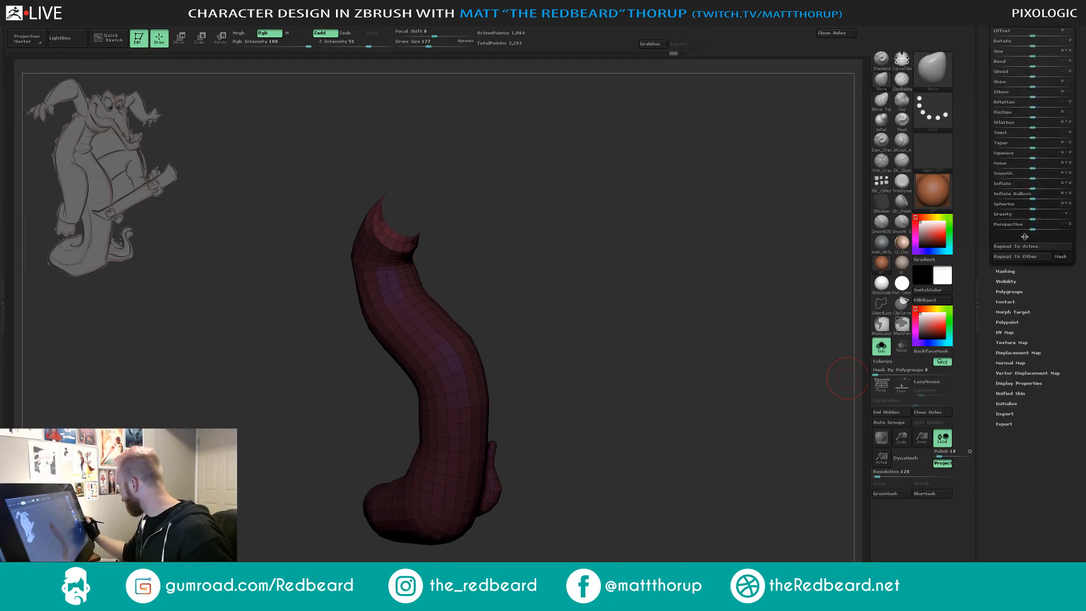
{"action": "left_click_drag", "start_coordinate": [1033, 185], "coordinate": [1051, 190]}
{"action": "left_click_drag", "start_coordinate": [649, 359], "coordinate": [636, 387]}
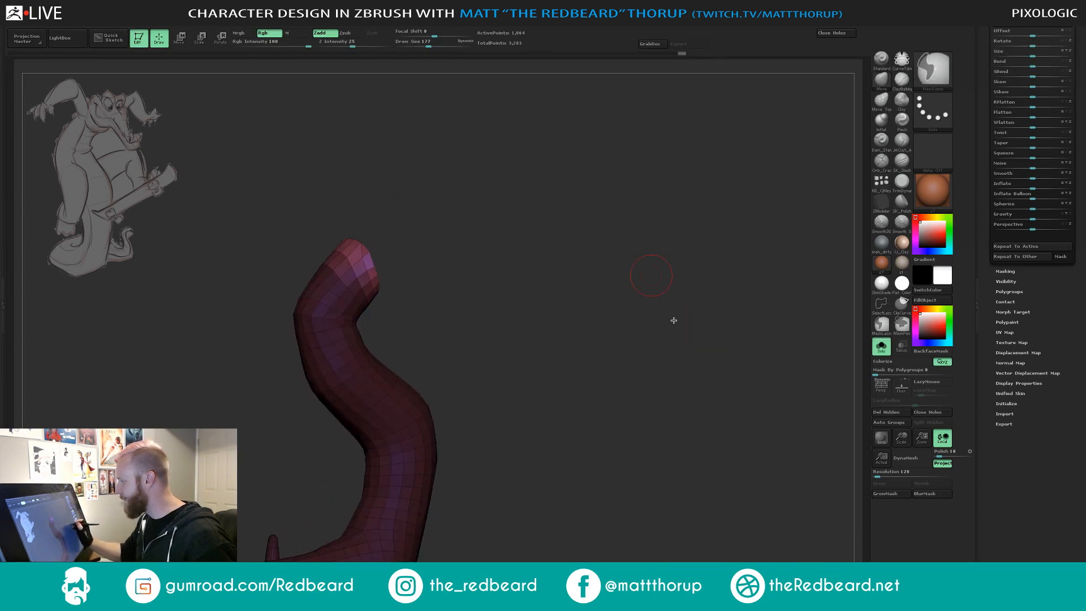
Clear the mask, lower the ZRemesher target polygon count to about 0.31 and remesh the body.
{"action": "left_click_drag", "start_coordinate": [674, 320], "coordinate": [961, 262], "text": "shift"}
{"action": "left_click_drag", "start_coordinate": [1081, 199], "coordinate": [1079, 297]}
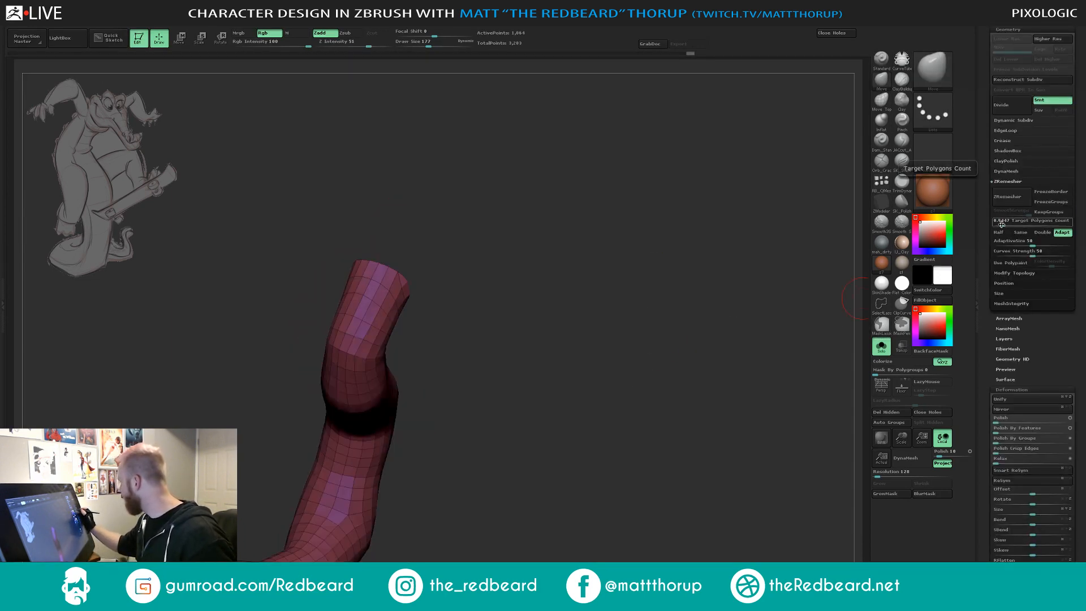
{"action": "left_click", "coordinate": [1000, 222]}
{"action": "left_click", "coordinate": [1007, 197]}
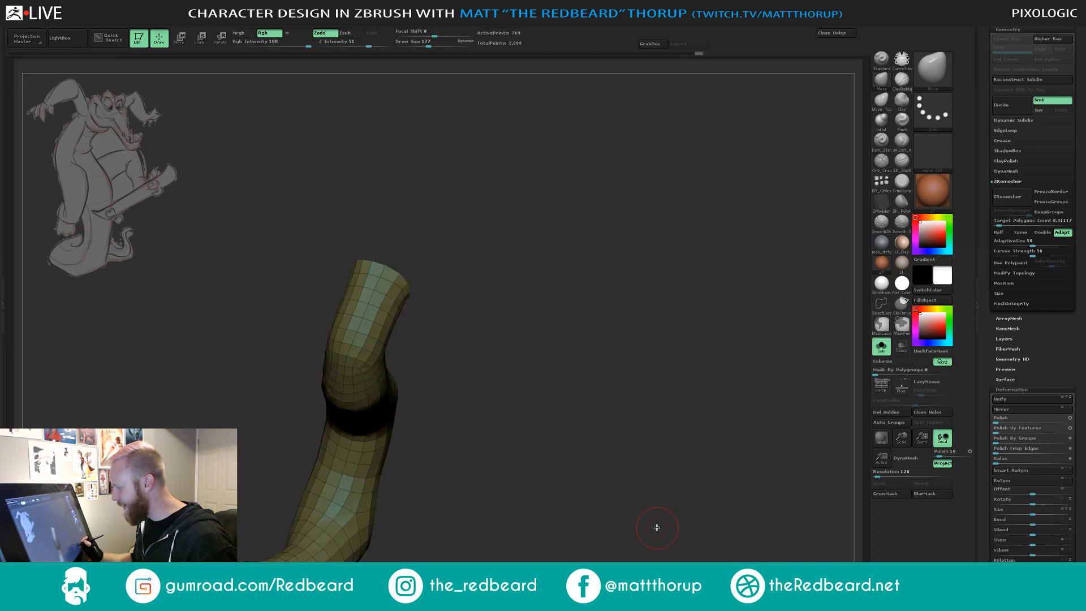
Cap the open neck end with Close Holes and inspect the cap from the front and side.
{"action": "left_click_drag", "start_coordinate": [656, 526], "coordinate": [477, 228]}
{"action": "left_click_drag", "start_coordinate": [474, 160], "coordinate": [482, 184]}
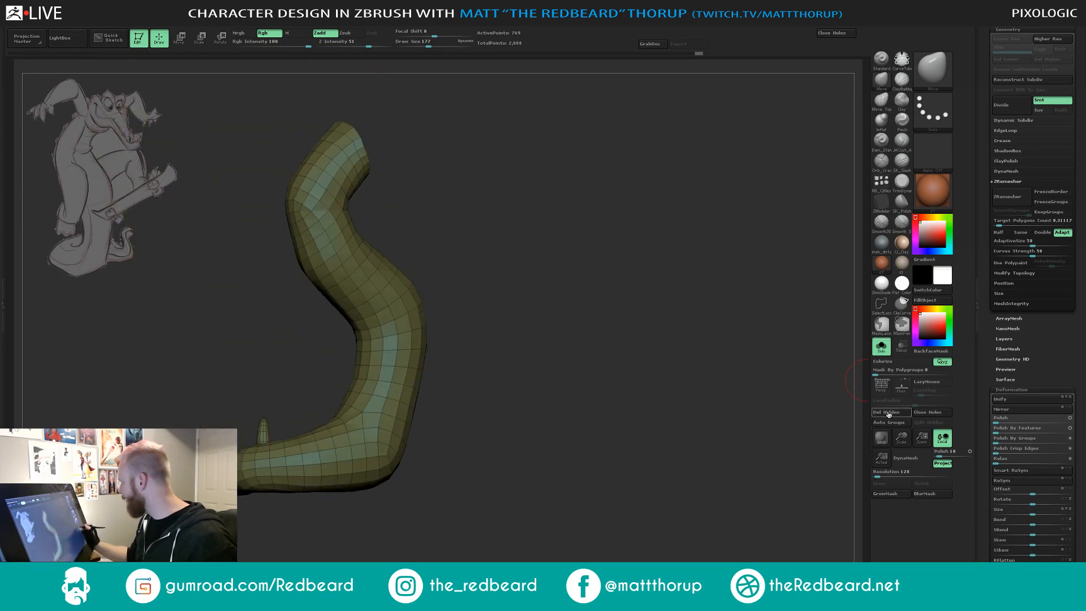
{"action": "left_click", "coordinate": [928, 413]}
{"action": "left_click_drag", "start_coordinate": [644, 446], "coordinate": [586, 451]}
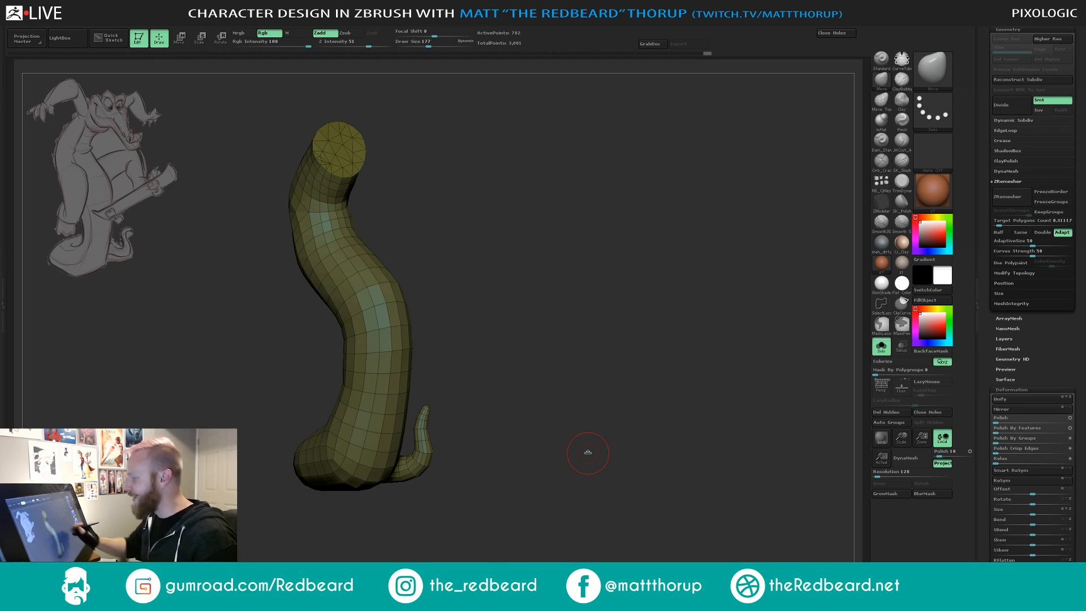
{"action": "left_click_drag", "start_coordinate": [588, 452], "coordinate": [535, 273]}
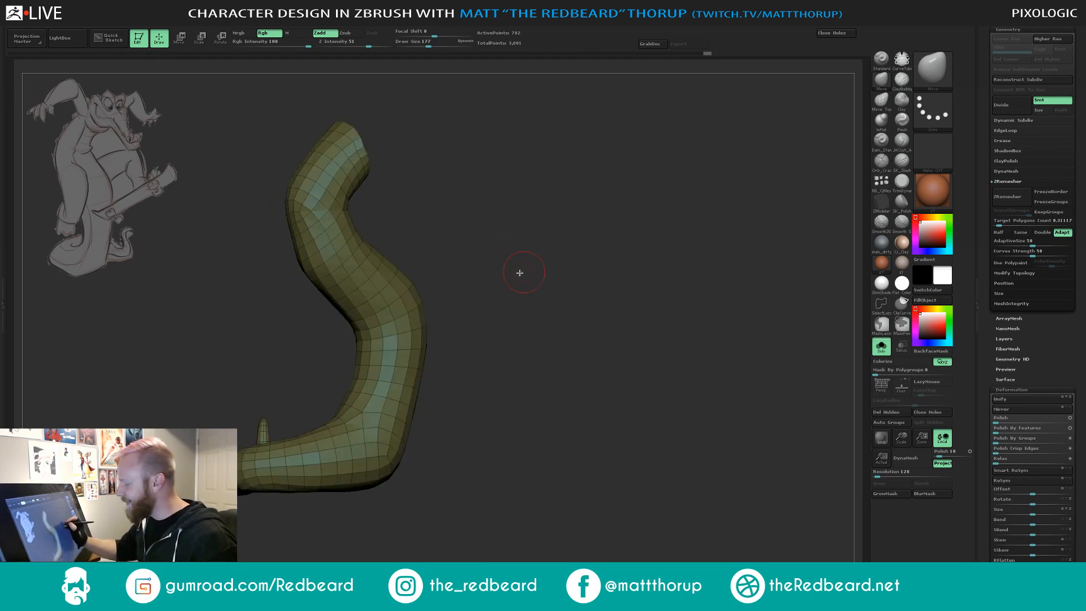
{"action": "left_click_drag", "start_coordinate": [518, 272], "coordinate": [369, 420]}
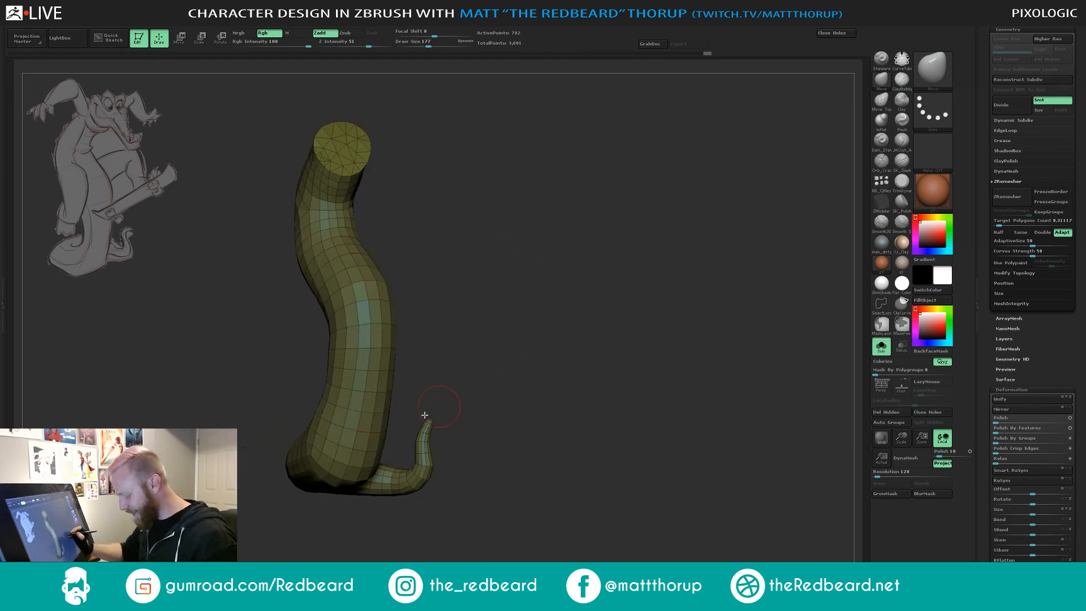
Enlarge the Draw Size to 629 and round out the base of the body with the Move brush.
{"action": "key", "text": "s"}
{"action": "left_click", "coordinate": [393, 443]}
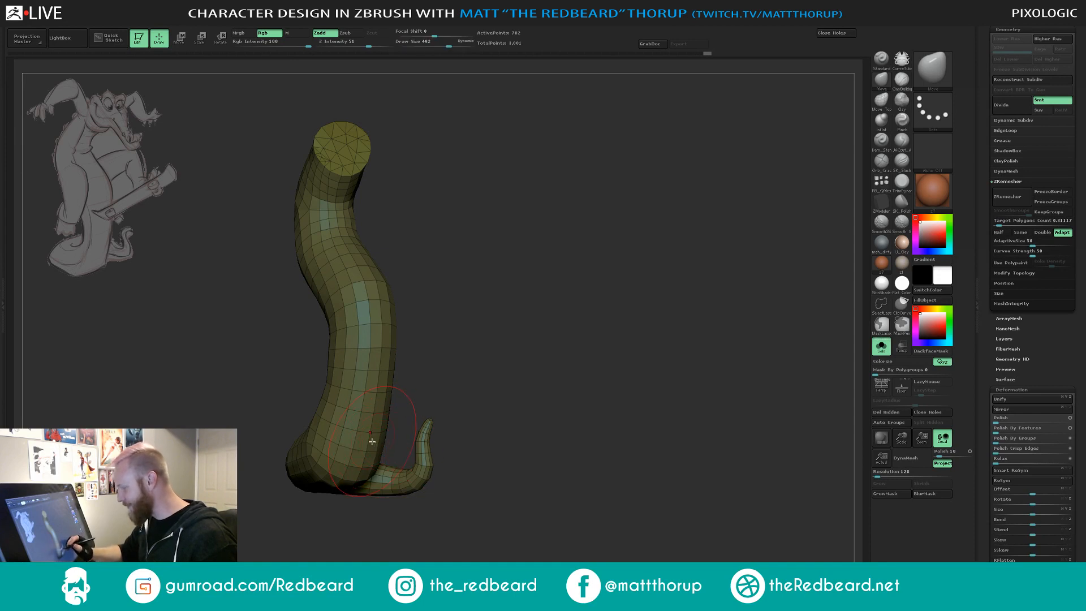
{"action": "key", "text": "s"}
{"action": "left_click", "coordinate": [385, 444]}
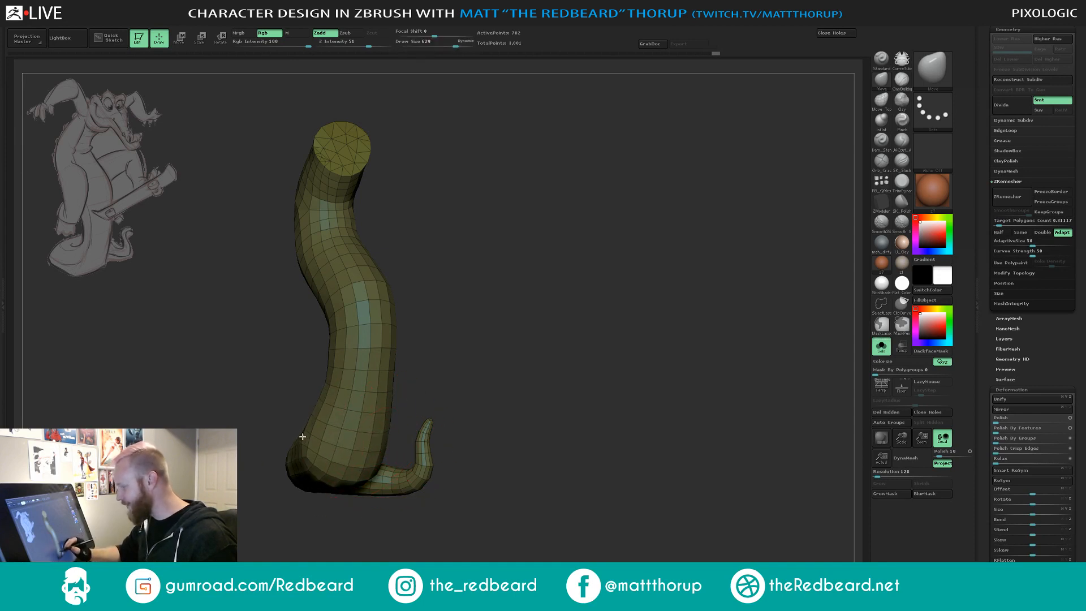
{"action": "mouse_move", "coordinate": [401, 336]}
{"action": "left_mouse_down"}
{"action": "mouse_move", "coordinate": [499, 305]}
{"action": "mouse_move", "coordinate": [460, 317]}
{"action": "mouse_move", "coordinate": [410, 397]}
{"action": "mouse_move", "coordinate": [249, 429]}
{"action": "left_mouse_up"}
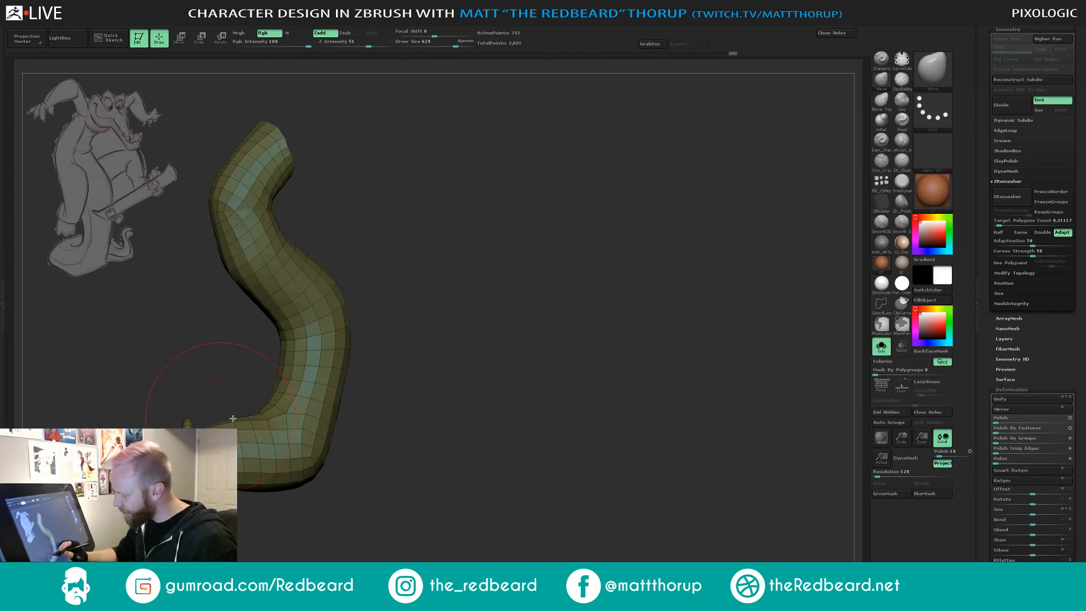
Turn off Solo to bring back the other subtools and frame the lower body with the legs and tail.
{"action": "left_click", "coordinate": [881, 346]}
{"action": "left_click_drag", "start_coordinate": [746, 412], "coordinate": [562, 405]}
{"action": "left_click_drag", "start_coordinate": [505, 437], "coordinate": [687, 296], "text": "alt"}
{"action": "left_click_drag", "start_coordinate": [545, 395], "coordinate": [565, 464], "text": "alt"}
{"action": "left_click_drag", "start_coordinate": [642, 354], "coordinate": [532, 340]}
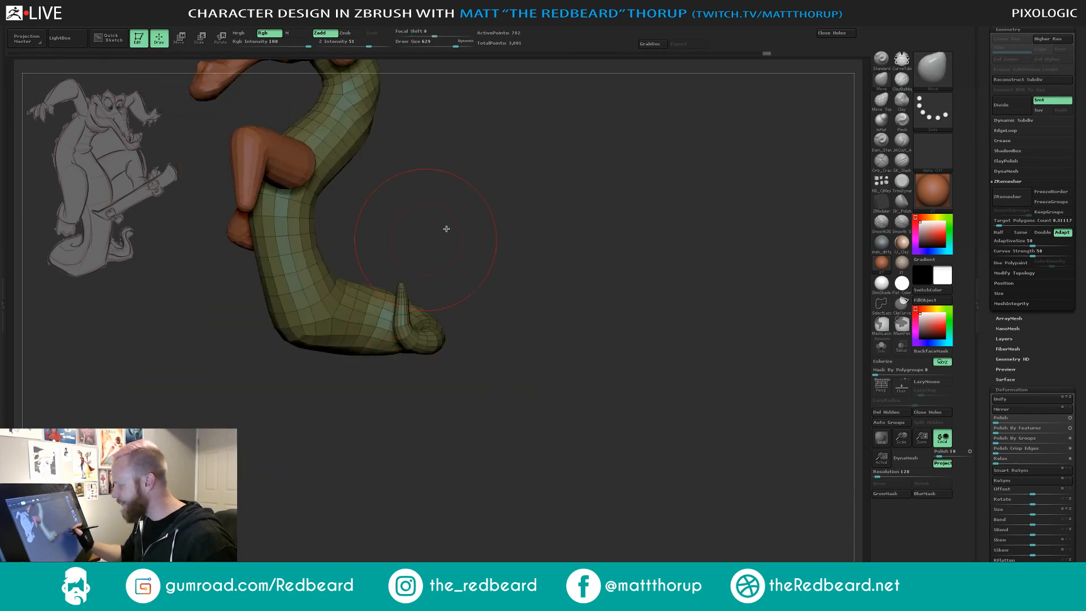
Set the Draw Size to 445 and reshape the bend between the lower body and tail with the Move brush.
{"action": "left_click_drag", "start_coordinate": [445, 228], "coordinate": [413, 249]}
{"action": "key", "text": "s"}
{"action": "left_click_drag", "start_coordinate": [338, 292], "coordinate": [332, 287]}
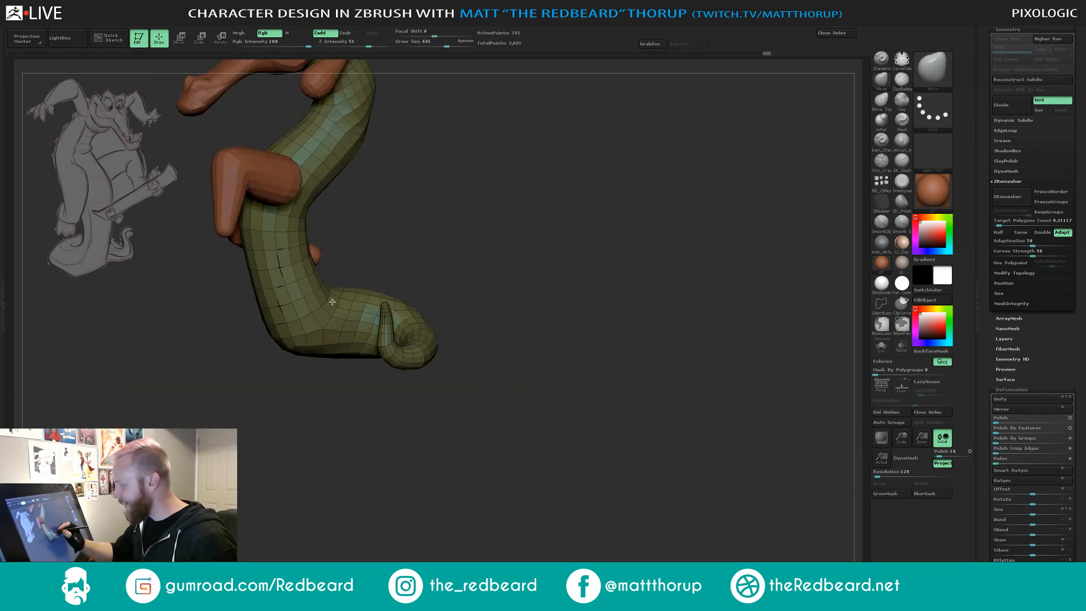
{"action": "left_click_drag", "start_coordinate": [546, 281], "coordinate": [656, 261]}
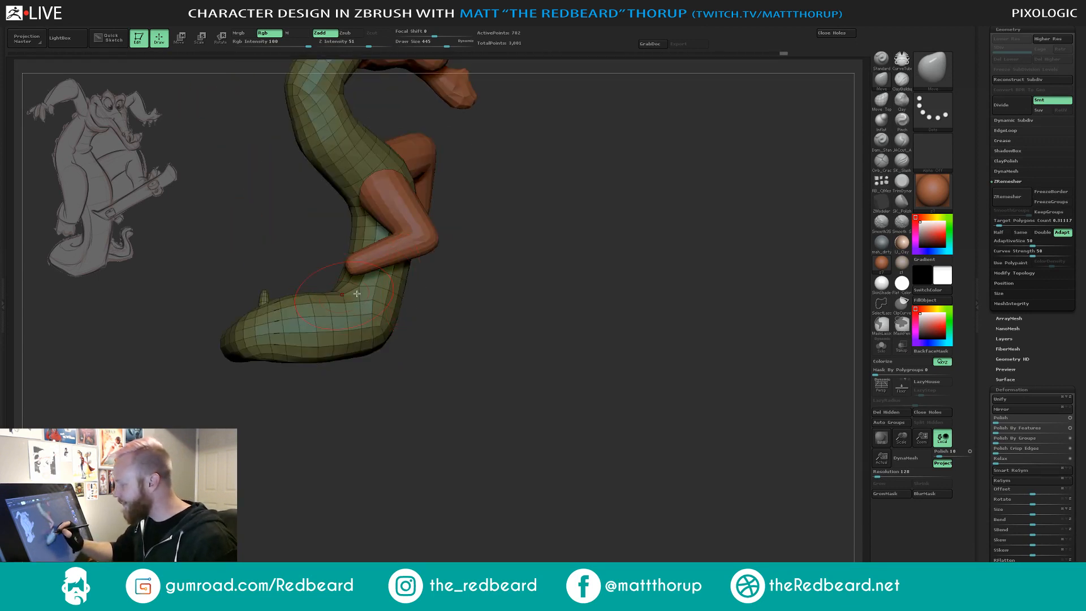
Set the Draw Size to 533 and refine the base and curve of the tail with the Move brush.
{"action": "mouse_move", "coordinate": [486, 310]}
{"action": "left_mouse_down"}
{"action": "mouse_move", "coordinate": [528, 315]}
{"action": "mouse_move", "coordinate": [477, 375]}
{"action": "mouse_move", "coordinate": [367, 400]}
{"action": "left_mouse_up"}
{"action": "key", "text": "s"}
{"action": "mouse_move", "coordinate": [306, 365]}
{"action": "left_mouse_down"}
{"action": "mouse_move", "coordinate": [299, 349]}
{"action": "mouse_move", "coordinate": [366, 344]}
{"action": "left_mouse_up"}
{"action": "mouse_move", "coordinate": [350, 399]}
{"action": "left_mouse_down"}
{"action": "mouse_move", "coordinate": [320, 428]}
{"action": "mouse_move", "coordinate": [280, 435]}
{"action": "left_mouse_up"}
{"action": "left_click_drag", "start_coordinate": [237, 404], "coordinate": [238, 419]}
Adjust the tail and lower body silhouette from the front with a larger Move brush, comparing it with the whole character.
{"action": "mouse_move", "coordinate": [224, 287]}
{"action": "left_mouse_down"}
{"action": "mouse_move", "coordinate": [260, 317]}
{"action": "mouse_move", "coordinate": [417, 309]}
{"action": "left_mouse_up"}
{"action": "left_click_drag", "start_coordinate": [563, 478], "coordinate": [363, 364]}
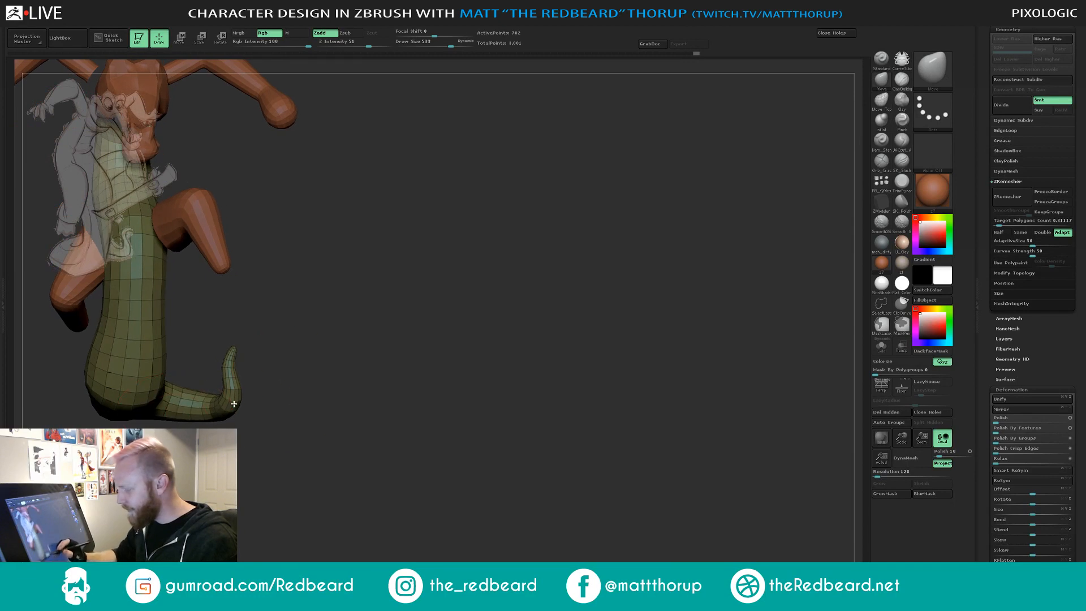
{"action": "left_click_drag", "start_coordinate": [258, 395], "coordinate": [426, 424]}
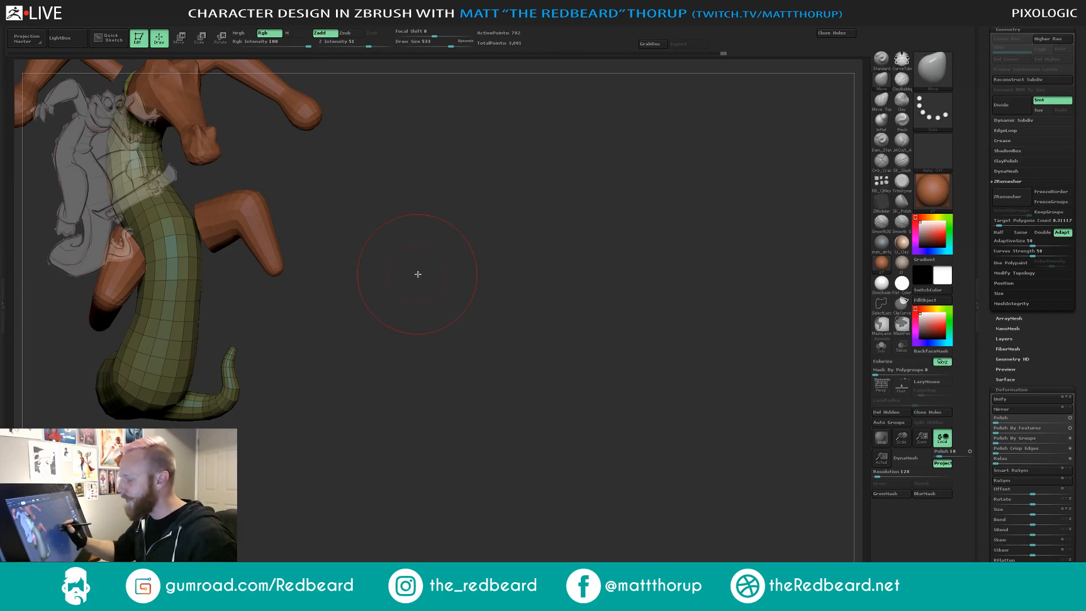
{"action": "mouse_move", "coordinate": [418, 274]}
{"action": "left_mouse_down"}
{"action": "mouse_move", "coordinate": [492, 262]}
{"action": "mouse_move", "coordinate": [444, 247]}
{"action": "mouse_move", "coordinate": [452, 202]}
{"action": "mouse_move", "coordinate": [480, 194]}
{"action": "mouse_move", "coordinate": [439, 223]}
{"action": "mouse_move", "coordinate": [467, 223]}
{"action": "mouse_move", "coordinate": [323, 268]}
{"action": "mouse_move", "coordinate": [405, 273]}
{"action": "mouse_move", "coordinate": [551, 312]}
{"action": "mouse_move", "coordinate": [342, 277]}
{"action": "left_mouse_up"}
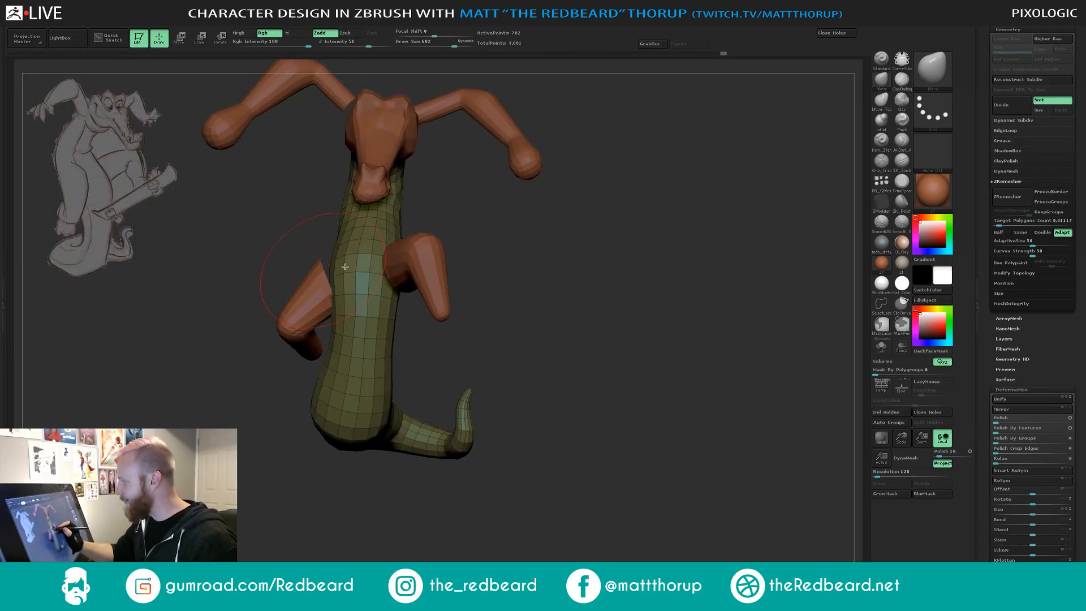
Reshape the S-curve of the body from the front and both sides with the Move brush, adjusting the Draw Size.
{"action": "left_click_drag", "start_coordinate": [523, 282], "coordinate": [336, 337]}
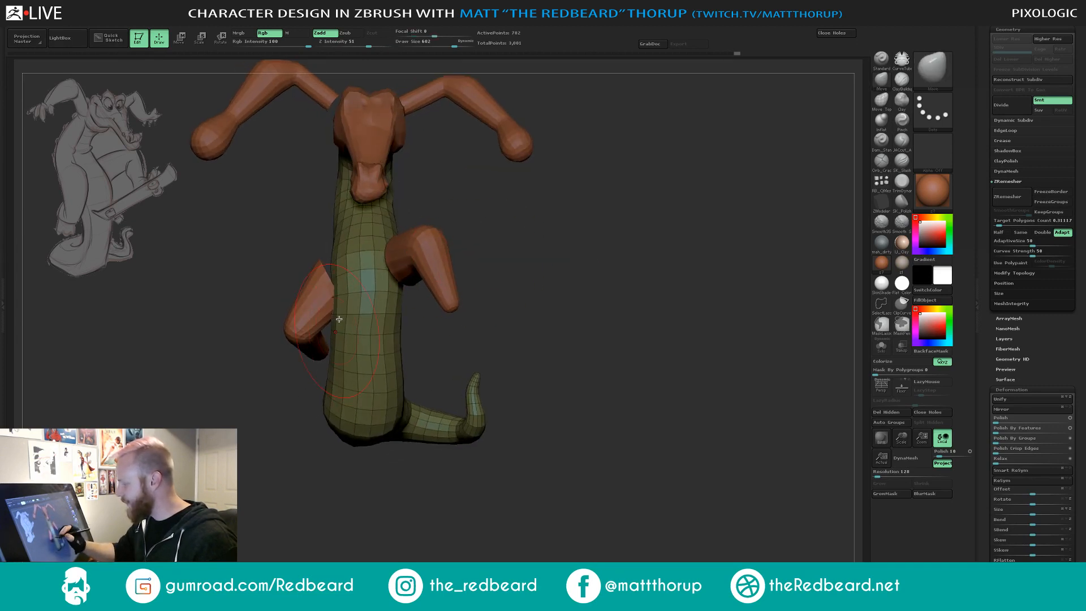
{"action": "mouse_move", "coordinate": [458, 267]}
{"action": "left_mouse_down"}
{"action": "mouse_move", "coordinate": [405, 278]}
{"action": "mouse_move", "coordinate": [498, 269]}
{"action": "mouse_move", "coordinate": [455, 324]}
{"action": "mouse_move", "coordinate": [611, 260]}
{"action": "mouse_move", "coordinate": [642, 274]}
{"action": "mouse_move", "coordinate": [603, 256]}
{"action": "left_mouse_up"}
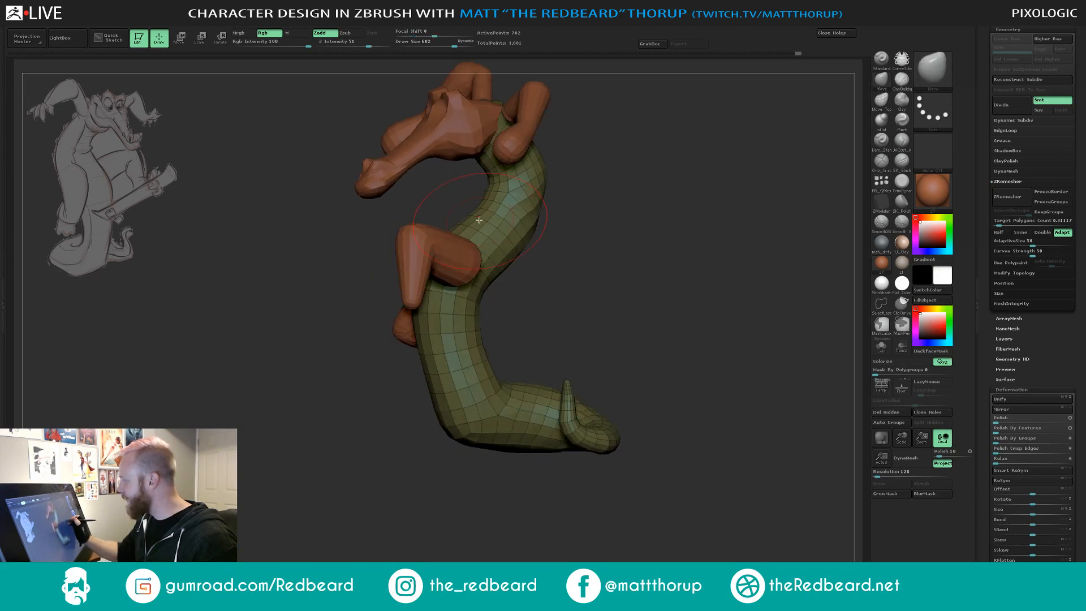
{"action": "mouse_move", "coordinate": [586, 204]}
{"action": "left_mouse_down"}
{"action": "mouse_move", "coordinate": [547, 207]}
{"action": "mouse_move", "coordinate": [560, 204]}
{"action": "left_mouse_up"}
{"action": "key", "text": "s"}
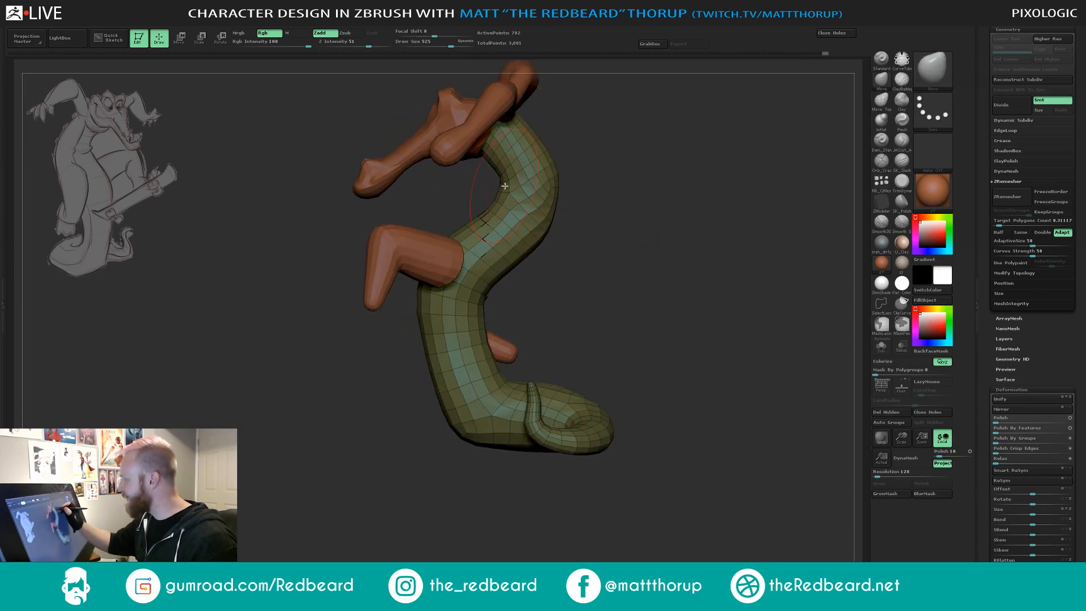
{"action": "mouse_move", "coordinate": [640, 194]}
{"action": "left_mouse_down"}
{"action": "mouse_move", "coordinate": [711, 209]}
{"action": "mouse_move", "coordinate": [673, 293]}
{"action": "mouse_move", "coordinate": [714, 326]}
{"action": "mouse_move", "coordinate": [654, 226]}
{"action": "mouse_move", "coordinate": [502, 102]}
{"action": "mouse_move", "coordinate": [511, 137]}
{"action": "left_mouse_up"}
{"action": "mouse_move", "coordinate": [626, 83]}
{"action": "left_mouse_down"}
{"action": "mouse_move", "coordinate": [647, 87]}
{"action": "mouse_move", "coordinate": [631, 85]}
{"action": "left_mouse_up"}
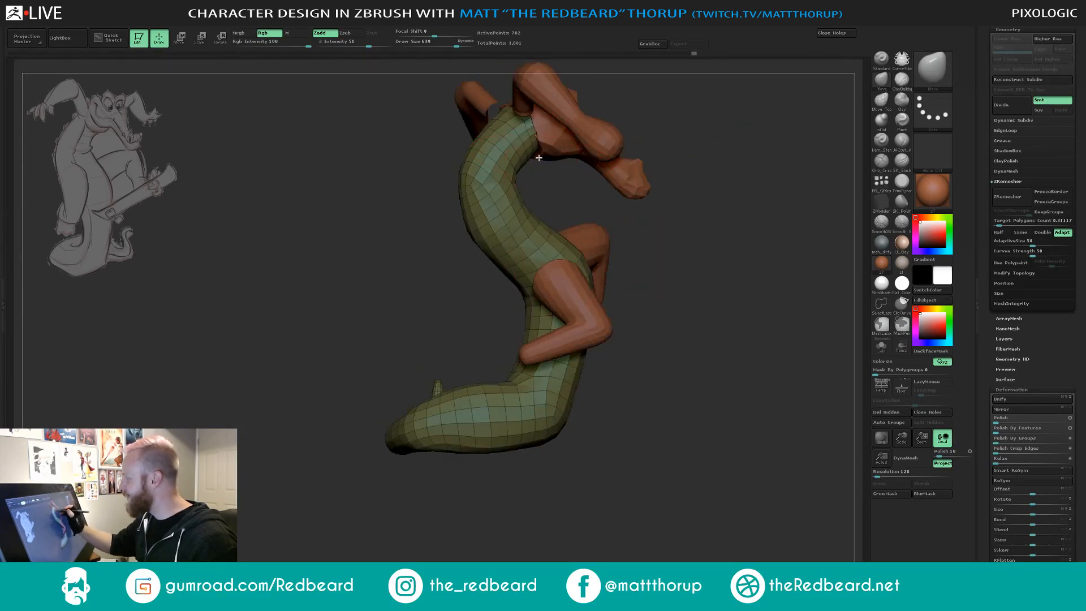
Refine the upper back and neck end of the body with the Move brush at smaller Draw Sizes.
{"action": "mouse_move", "coordinate": [492, 114]}
{"action": "left_mouse_down"}
{"action": "mouse_move", "coordinate": [513, 101]}
{"action": "mouse_move", "coordinate": [471, 105]}
{"action": "left_mouse_up"}
{"action": "key", "text": "s"}
{"action": "left_click", "coordinate": [476, 106]}
{"action": "key", "text": "s"}
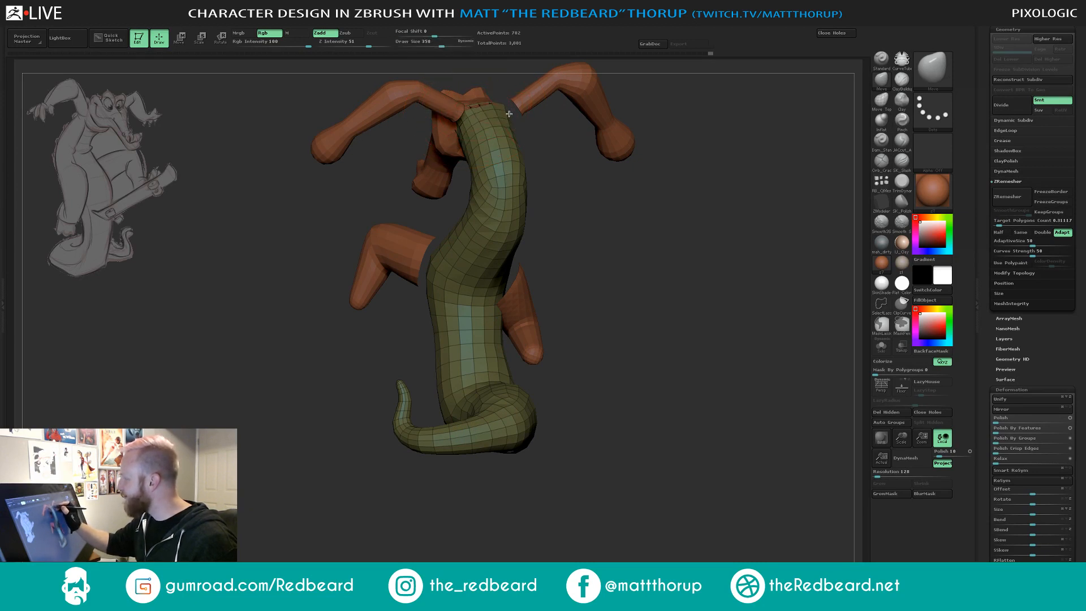
{"action": "mouse_move", "coordinate": [569, 164]}
{"action": "left_mouse_down"}
{"action": "mouse_move", "coordinate": [565, 187]}
{"action": "mouse_move", "coordinate": [511, 126]}
{"action": "mouse_move", "coordinate": [454, 135]}
{"action": "mouse_move", "coordinate": [509, 118]}
{"action": "left_mouse_up"}
{"action": "key", "text": "s"}
{"action": "left_click", "coordinate": [458, 136]}
{"action": "key", "text": "s"}
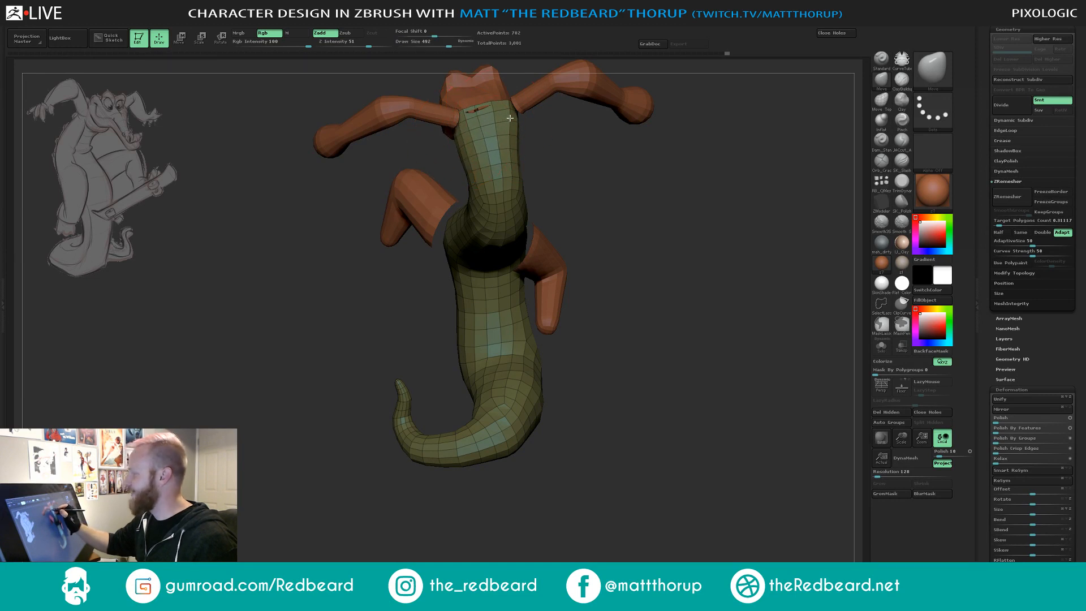
Adjust the top of the neck behind the head with a smaller Move brush.
{"action": "mouse_move", "coordinate": [554, 167]}
{"action": "left_mouse_down"}
{"action": "mouse_move", "coordinate": [626, 138]}
{"action": "mouse_move", "coordinate": [626, 150]}
{"action": "mouse_move", "coordinate": [580, 91]}
{"action": "left_mouse_up"}
{"action": "left_click_drag", "start_coordinate": [603, 130], "coordinate": [610, 258], "text": "alt"}
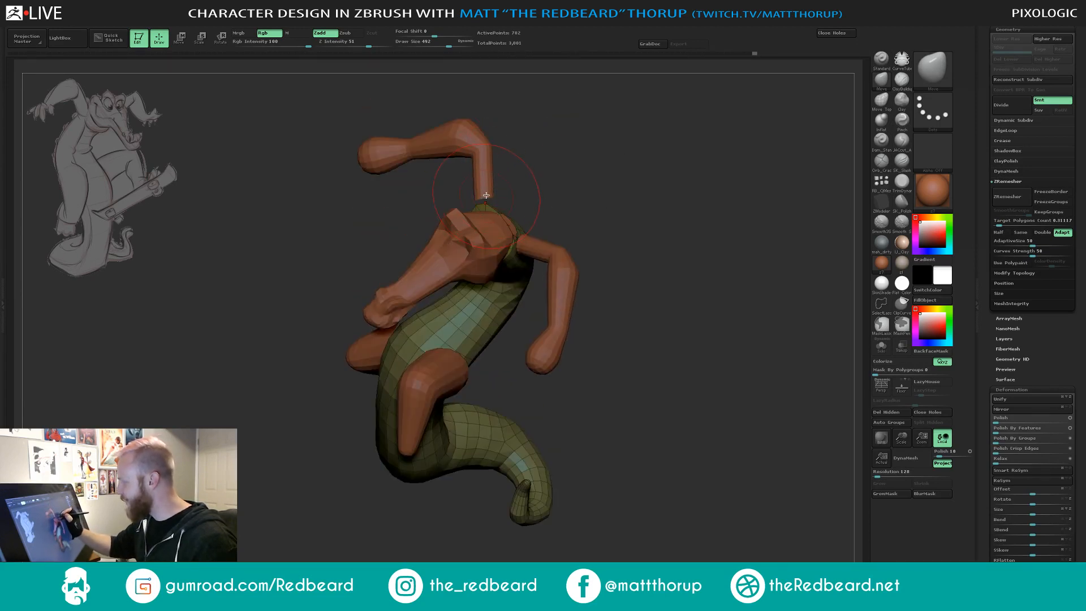
{"action": "key", "text": "s"}
{"action": "left_click_drag", "start_coordinate": [483, 197], "coordinate": [486, 204]}
{"action": "left_click_drag", "start_coordinate": [650, 316], "coordinate": [678, 367], "text": "ctrl+shift"}
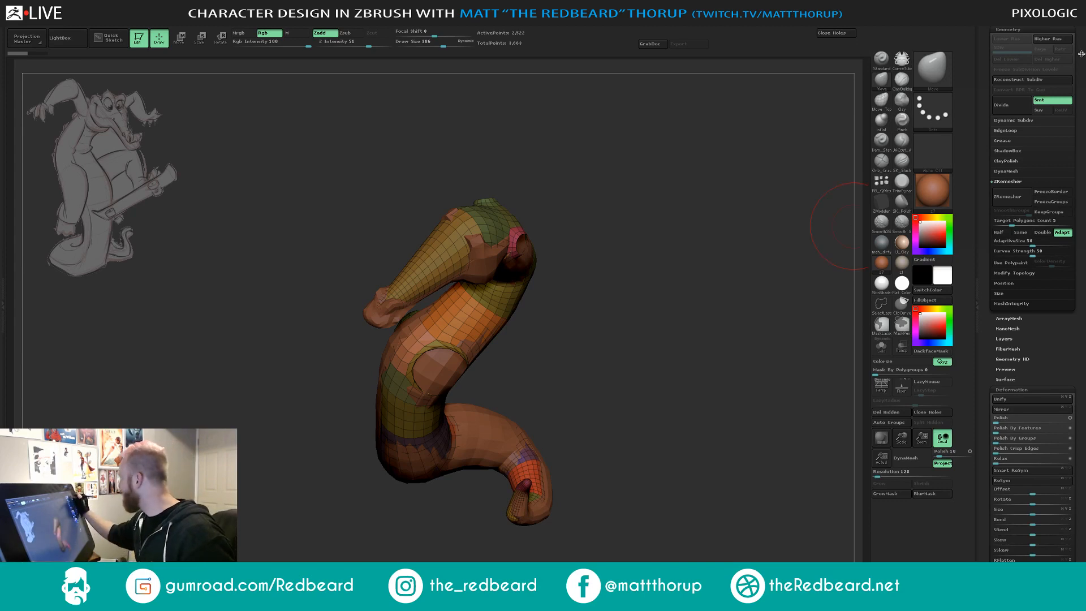
Save the ZTool as crock02.ztl in the Croc folder.
{"action": "left_click_drag", "start_coordinate": [1081, 54], "coordinate": [1067, 150]}
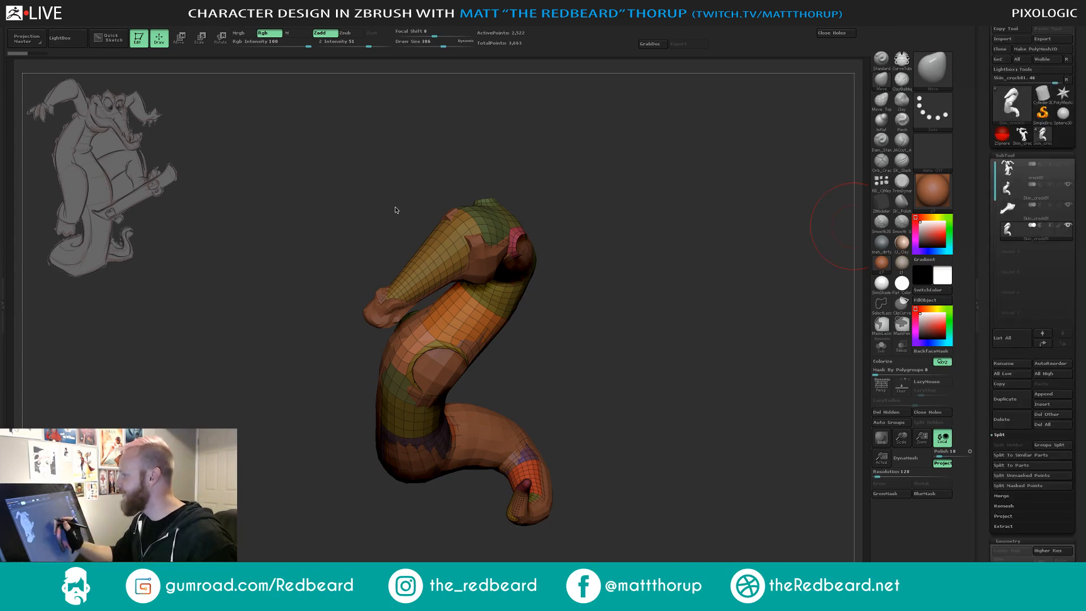
{"action": "key", "text": "ctrl+s"}
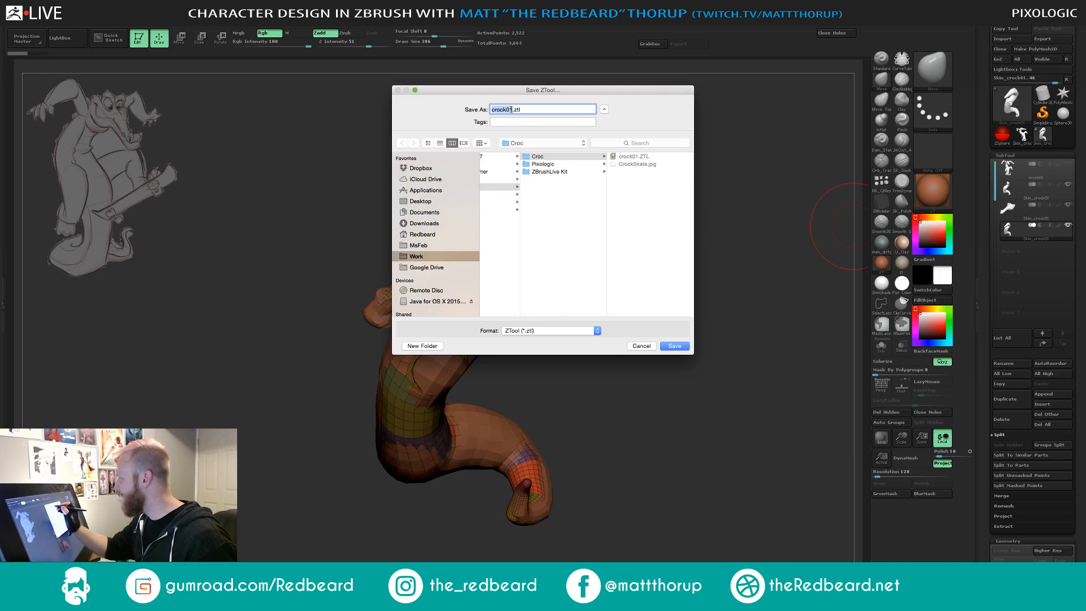
{"action": "key", "text": "BackSpace"}
{"action": "type", "text": "2"}
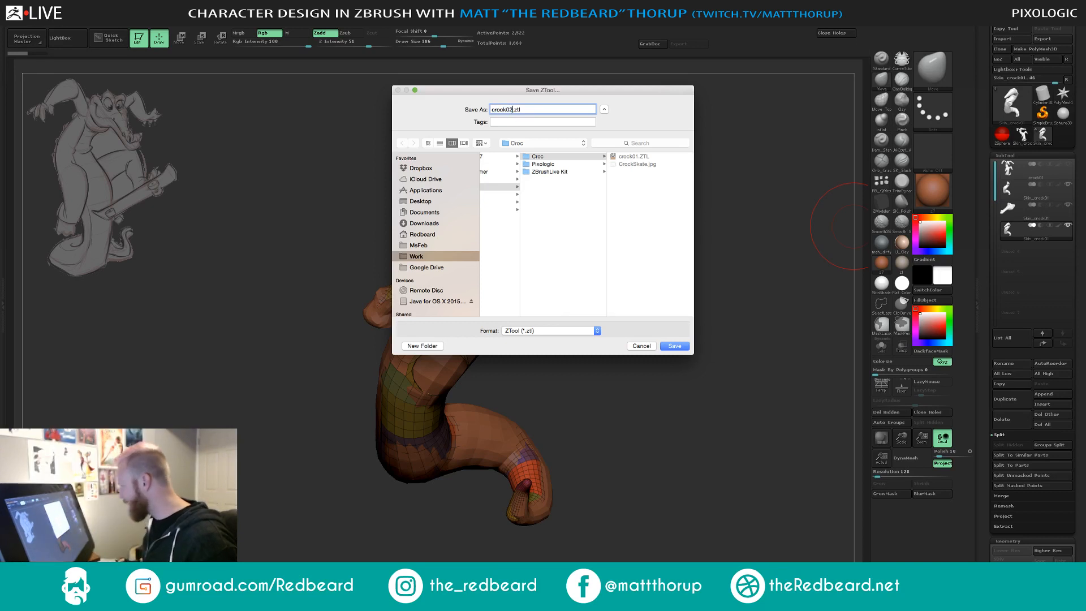
{"action": "key", "text": "Return"}
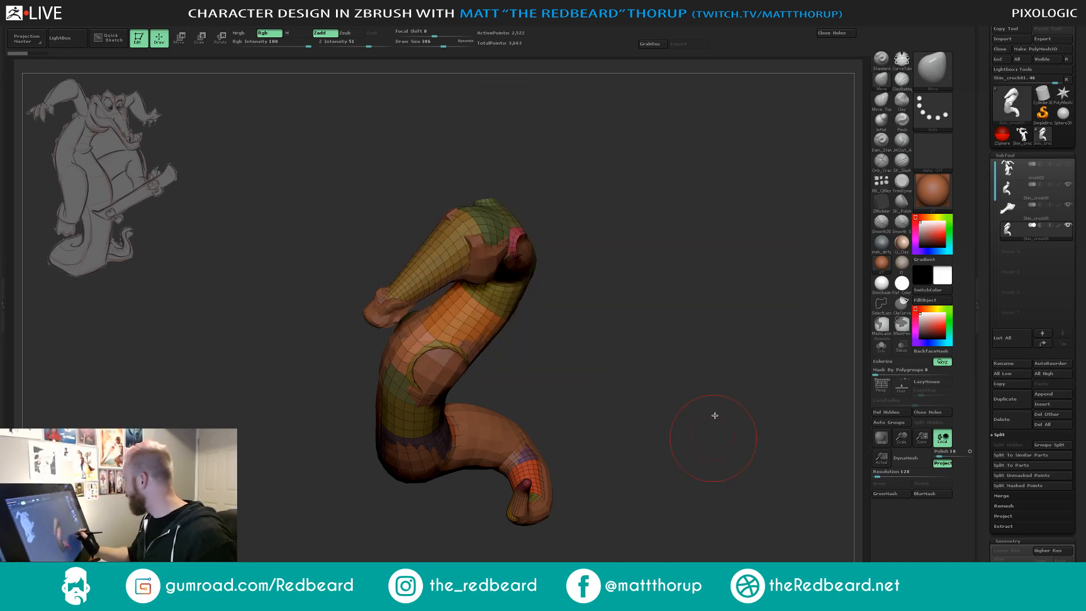
Select the head subtool and check it against the body from the side.
{"action": "left_click_drag", "start_coordinate": [715, 415], "coordinate": [741, 388]}
{"action": "left_click", "coordinate": [1035, 211]}
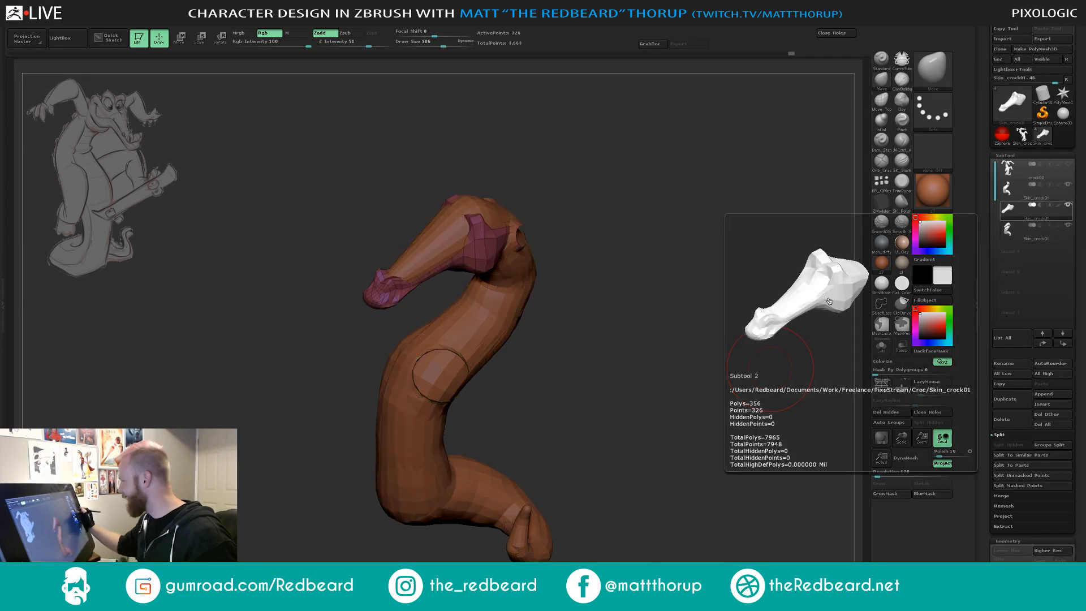
{"action": "left_click_drag", "start_coordinate": [828, 301], "coordinate": [829, 270]}
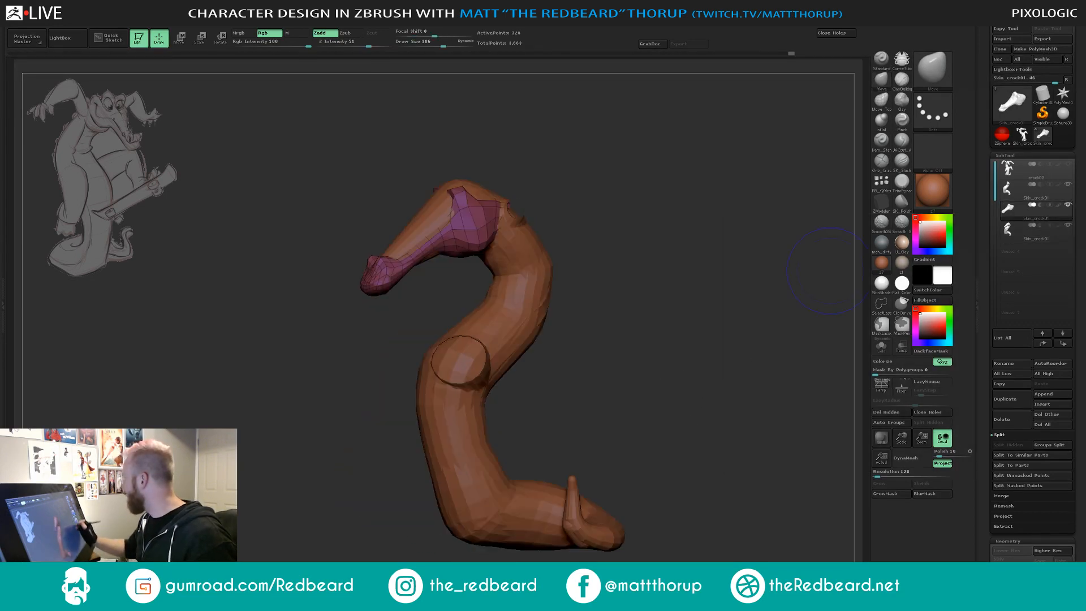
Load crock02.ZTL from the Croc folder and look over the loaded model from several sides.
{"action": "key", "text": "ctrl+o"}
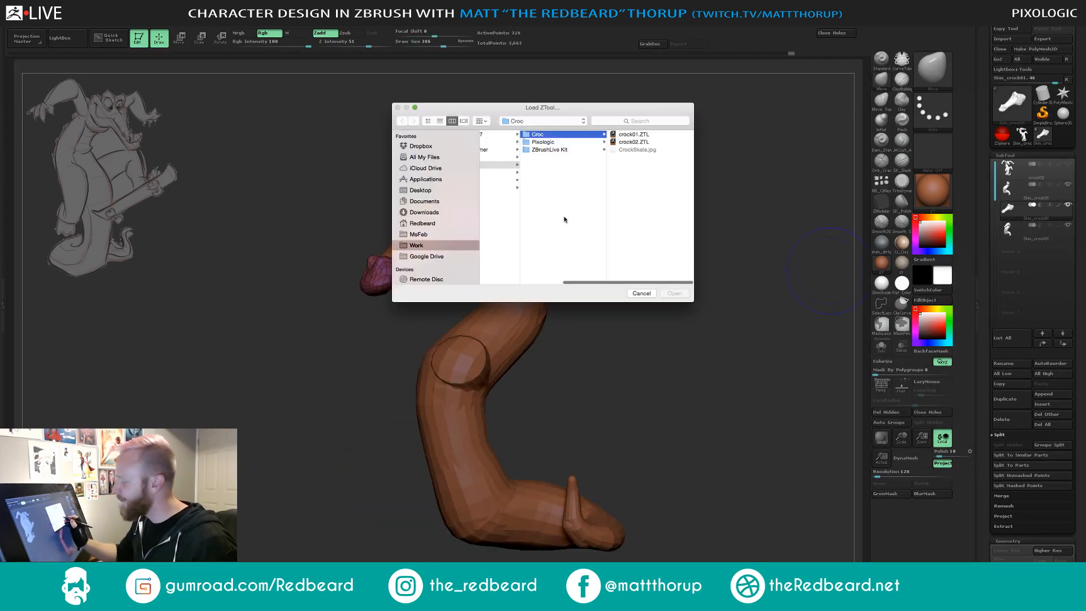
{"action": "left_click", "coordinate": [633, 142]}
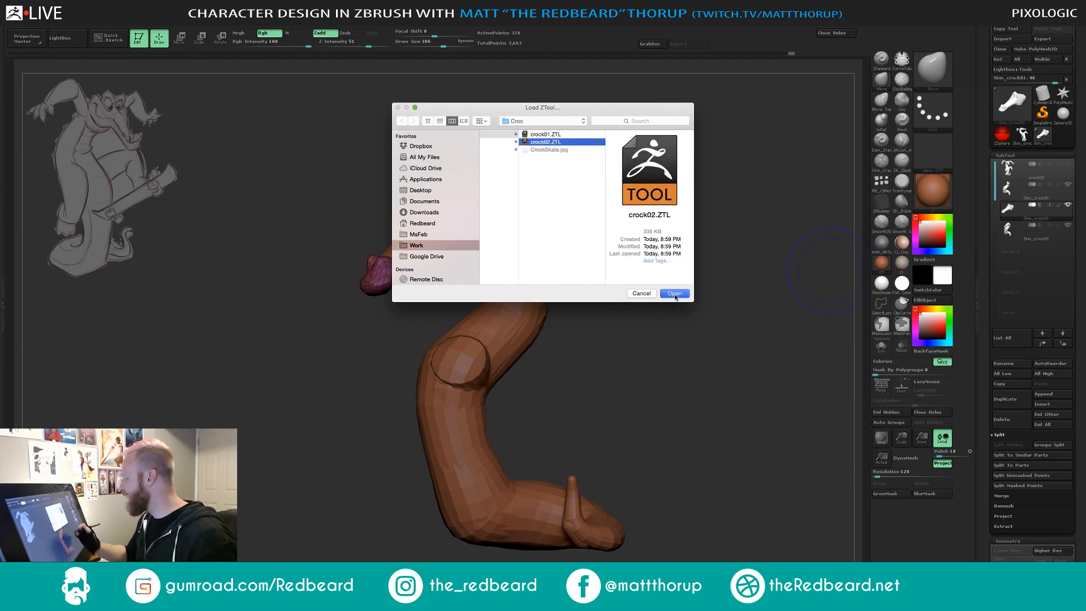
{"action": "left_click", "coordinate": [674, 293]}
{"action": "left_click_drag", "start_coordinate": [664, 406], "coordinate": [701, 407]}
{"action": "left_click_drag", "start_coordinate": [797, 417], "coordinate": [678, 396]}
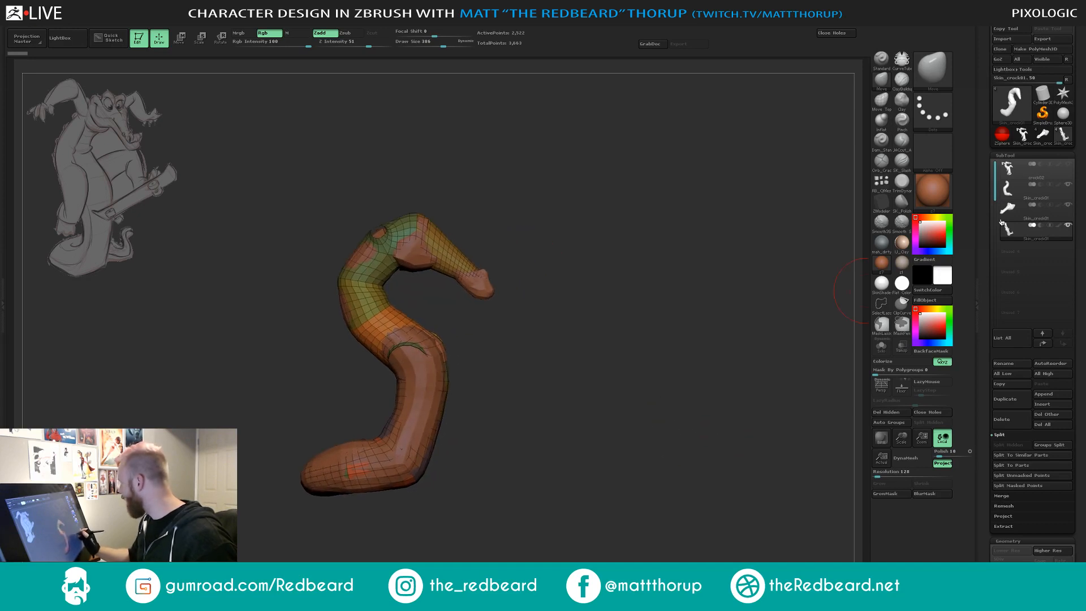
Compare the loaded head with the original tool, and inspect the original head and body subtools with Solo on.
{"action": "left_click", "coordinate": [1015, 213]}
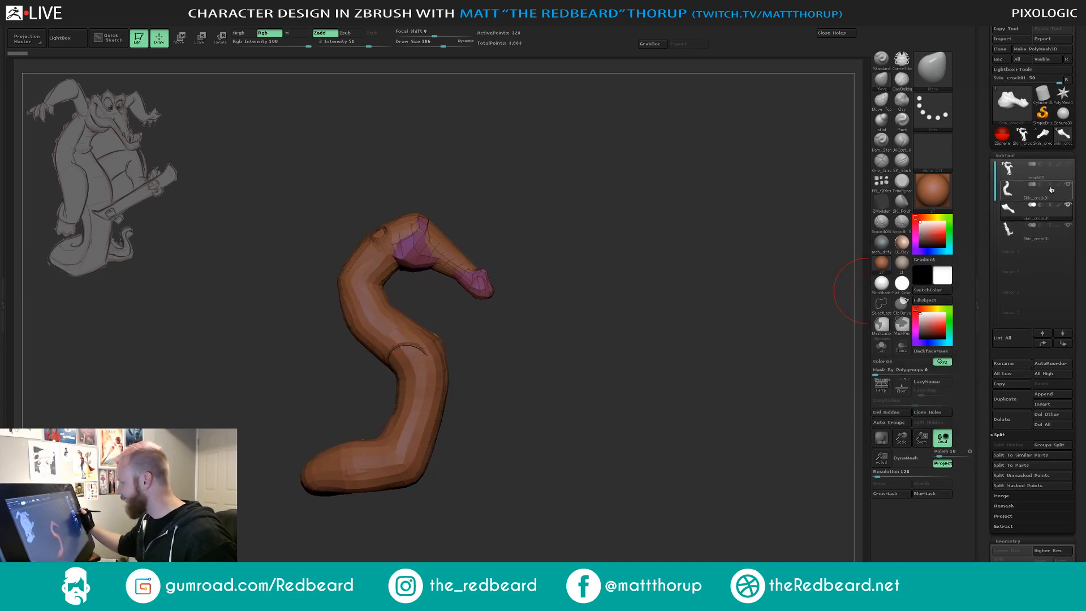
{"action": "left_click_drag", "start_coordinate": [711, 345], "coordinate": [637, 372]}
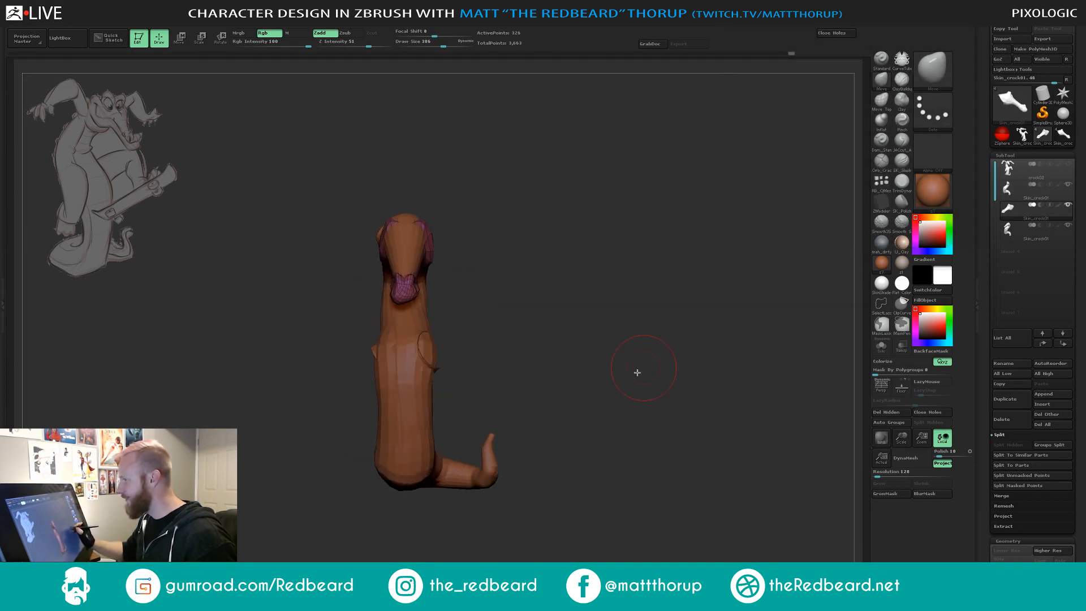
{"action": "left_click", "coordinate": [880, 351]}
{"action": "mouse_move", "coordinate": [703, 407]}
{"action": "left_mouse_down"}
{"action": "mouse_move", "coordinate": [676, 407]}
{"action": "mouse_move", "coordinate": [708, 397]}
{"action": "left_mouse_up"}
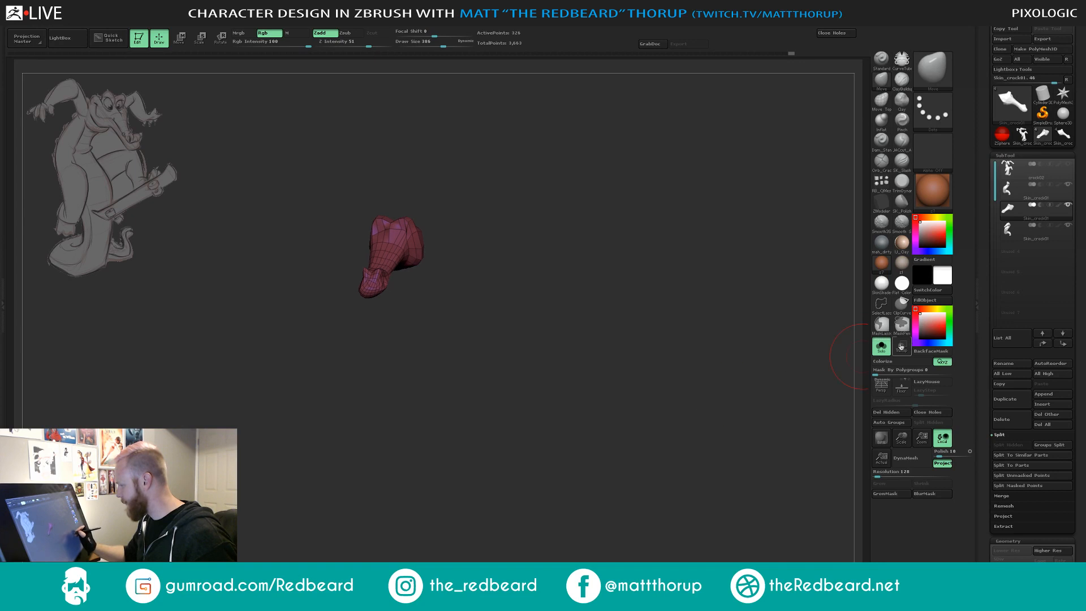
{"action": "left_click", "coordinate": [1022, 234]}
{"action": "left_click_drag", "start_coordinate": [699, 374], "coordinate": [690, 376]}
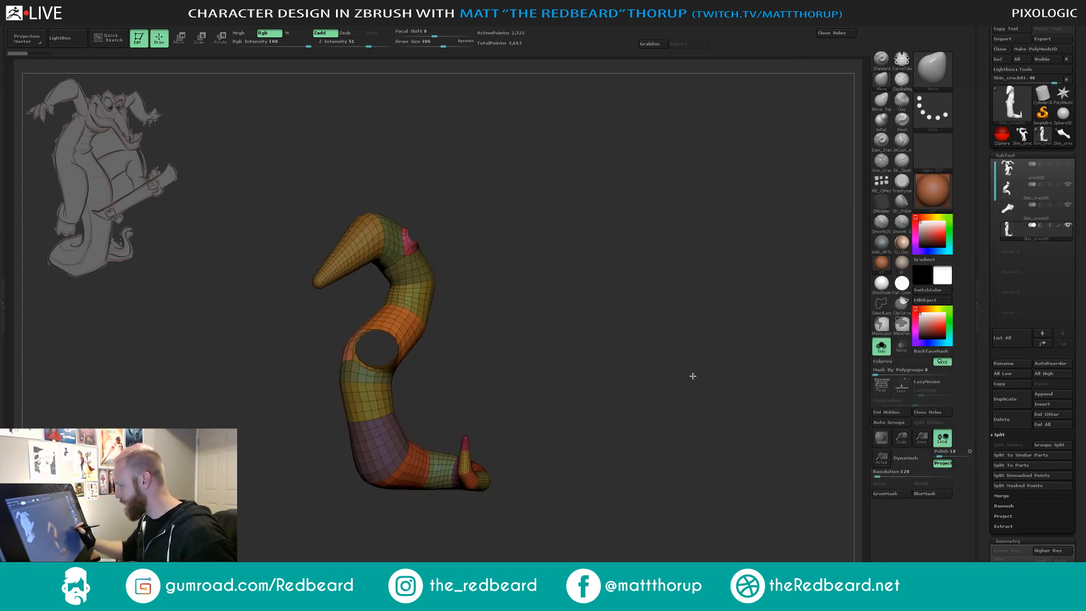
Switch to the reloaded crock02 tool and examine its body subtool from the front and sides.
{"action": "left_click", "coordinate": [1063, 137]}
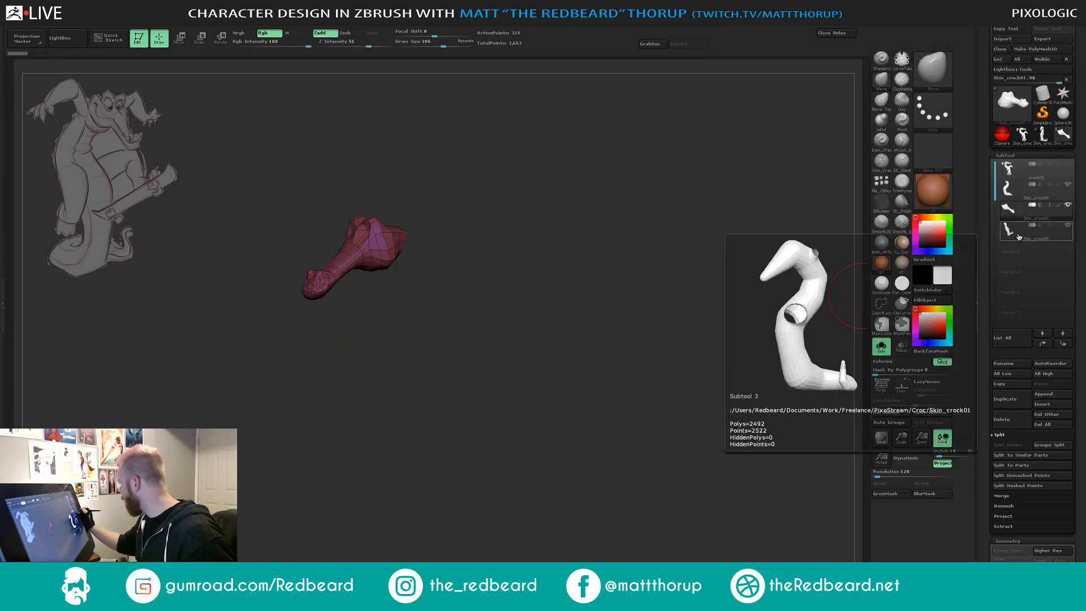
{"action": "left_click", "coordinate": [1018, 236]}
{"action": "key", "text": "ctrl+shift"}
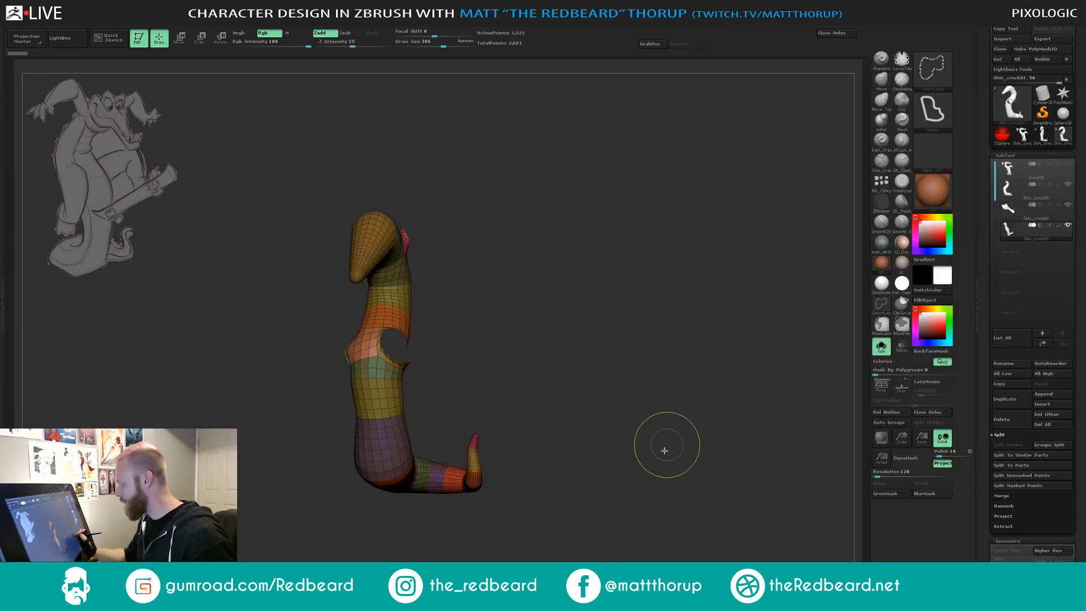
{"action": "key", "text": "ctrl"}
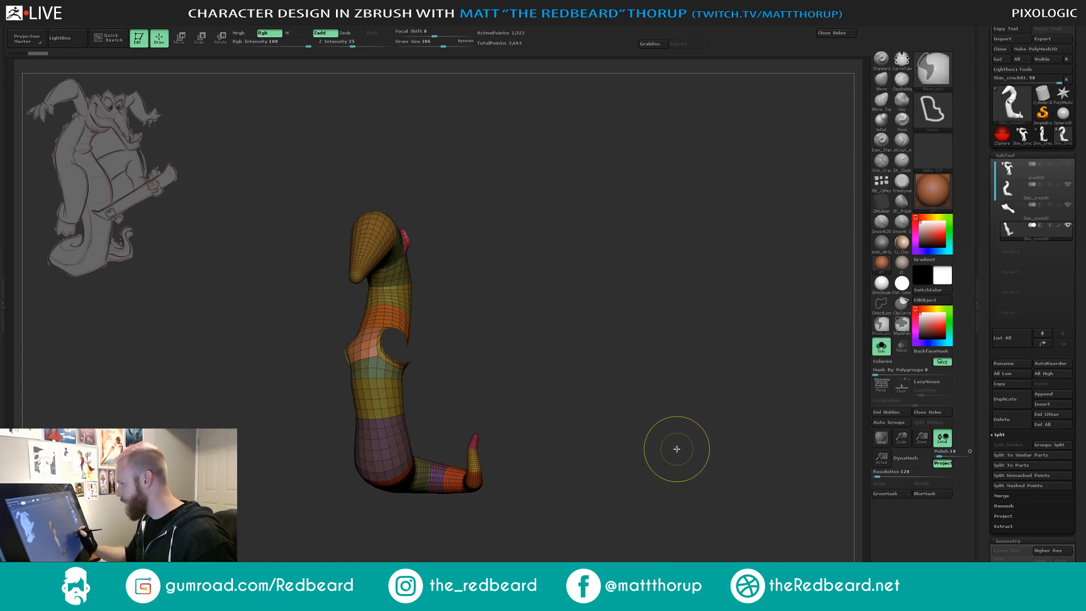
{"action": "left_click_drag", "start_coordinate": [676, 448], "coordinate": [821, 354]}
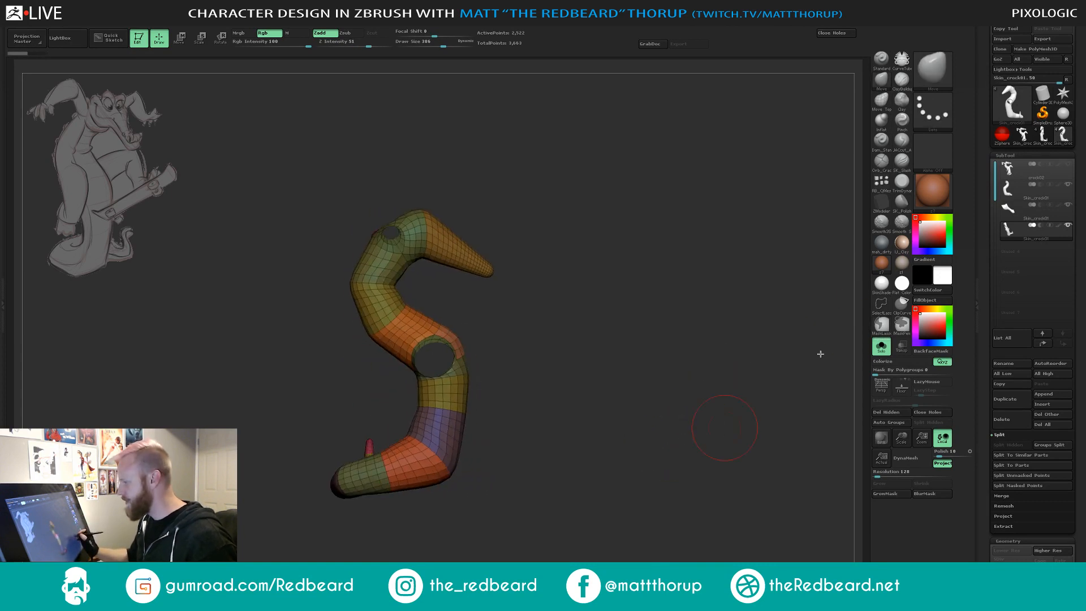
Load the earlier crock01.ZTL file from the Croc folder.
{"action": "key", "text": "ctrl+o"}
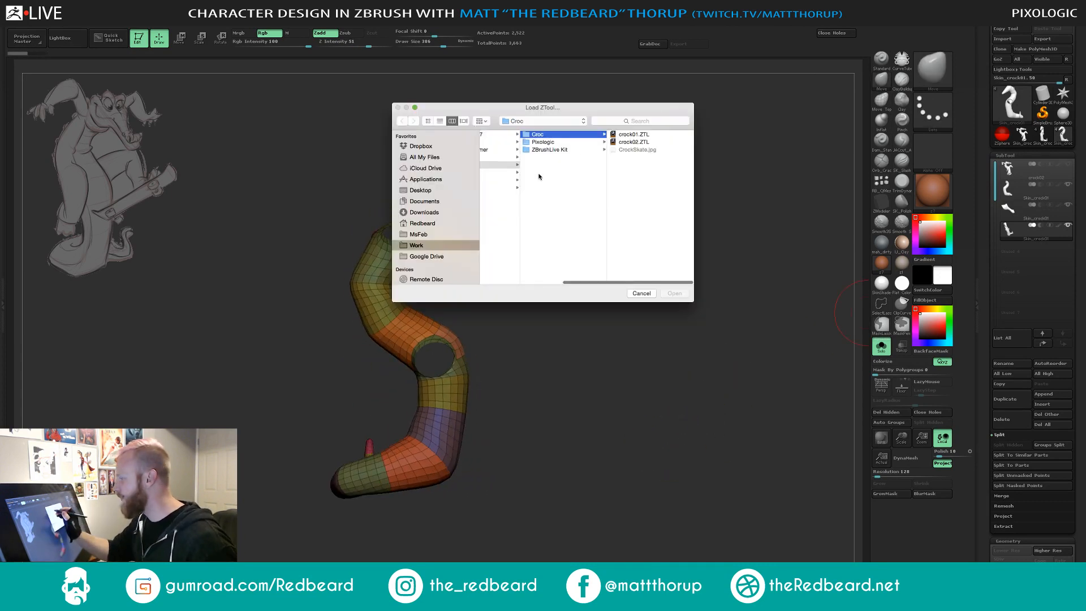
{"action": "left_click", "coordinate": [634, 134]}
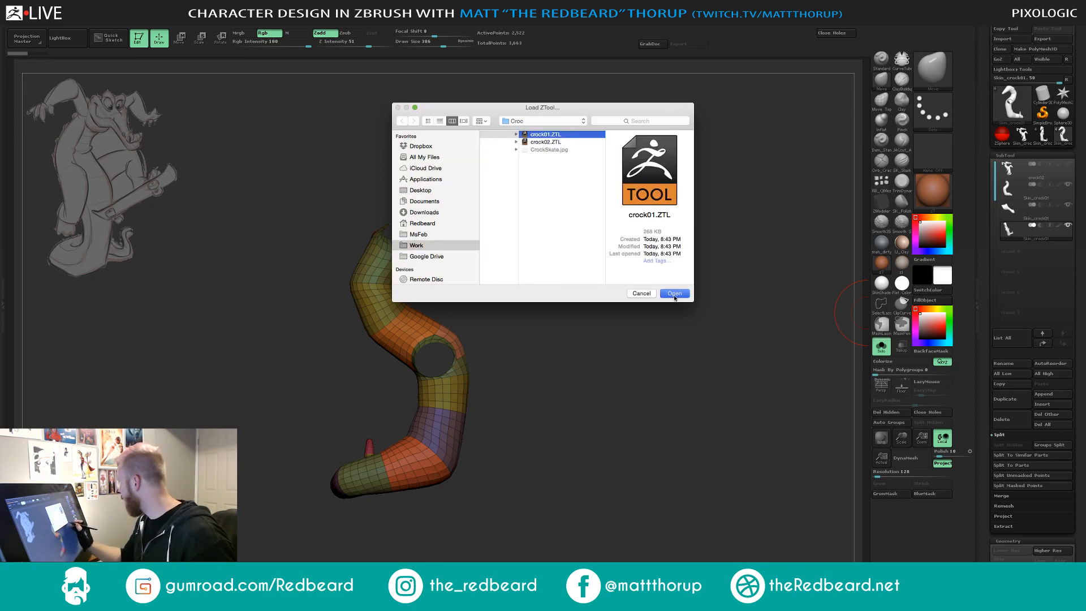
{"action": "left_click", "coordinate": [674, 293]}
{"action": "mouse_move", "coordinate": [649, 333]}
{"action": "left_mouse_down"}
{"action": "mouse_move", "coordinate": [620, 335]}
{"action": "mouse_move", "coordinate": [554, 271]}
{"action": "mouse_move", "coordinate": [567, 203]}
{"action": "mouse_move", "coordinate": [511, 207]}
{"action": "mouse_move", "coordinate": [433, 177]}
{"action": "mouse_move", "coordinate": [457, 293]}
{"action": "left_mouse_up"}
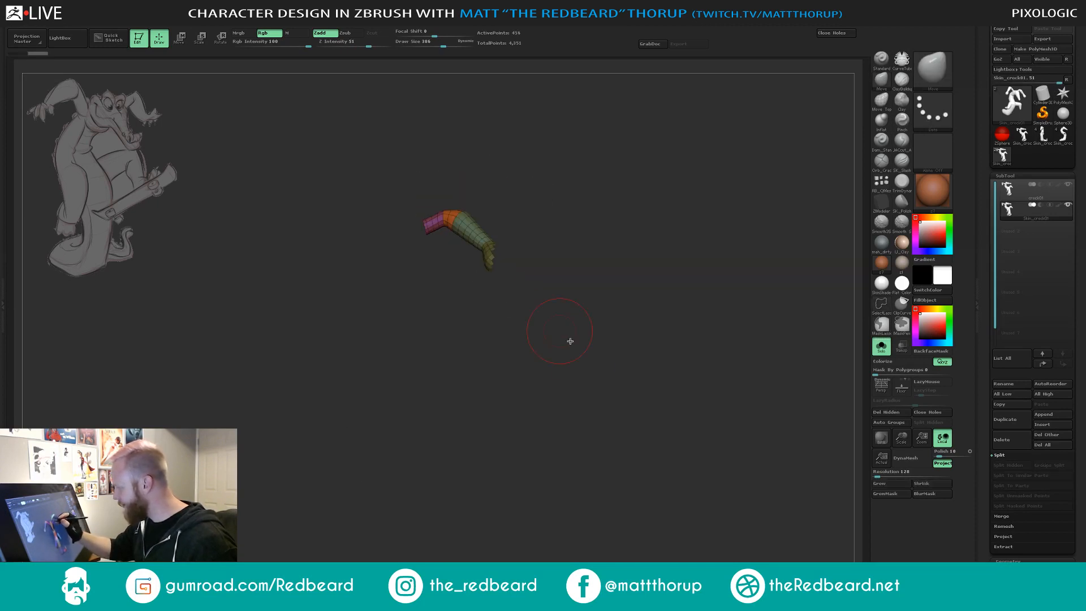
Isolate the magenta upper-arm polygroup and bring the rest of the crocodile skin back into view.
{"action": "left_click", "coordinate": [571, 342], "text": "ctrl+shift"}
{"action": "left_click", "coordinate": [420, 226], "text": "ctrl+shift"}
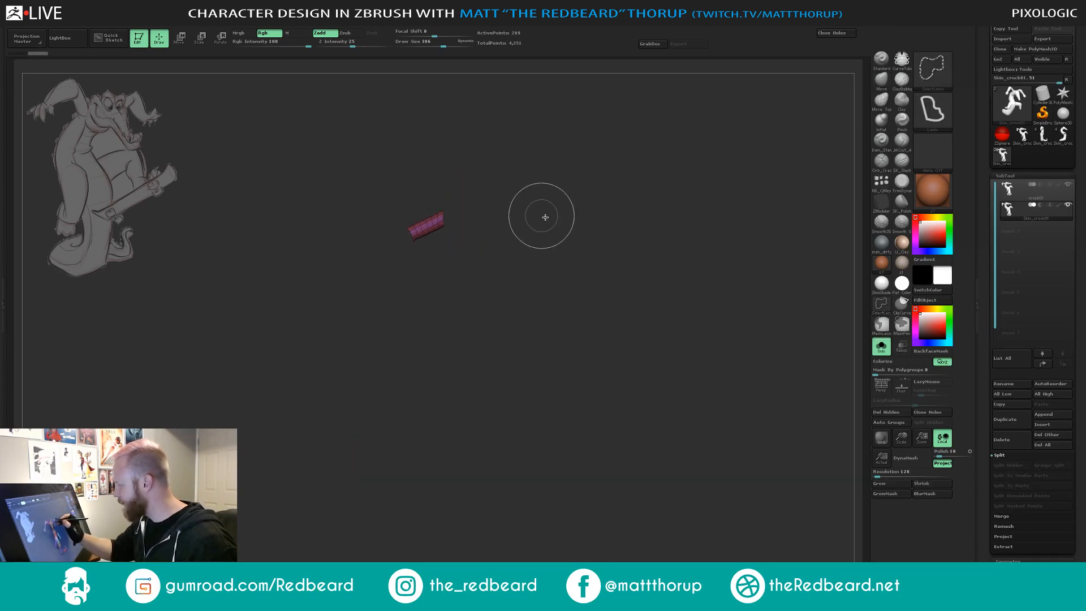
{"action": "left_click", "coordinate": [558, 204], "text": "ctrl+shift"}
{"action": "mouse_move", "coordinate": [559, 194]}
{"action": "left_mouse_down", "text": "ctrl+shift"}
{"action": "mouse_move", "coordinate": [419, 224]}
{"action": "mouse_move", "coordinate": [636, 334]}
{"action": "left_mouse_up", "text": "ctrl+shift"}
{"action": "left_click_drag", "start_coordinate": [492, 341], "coordinate": [519, 340]}
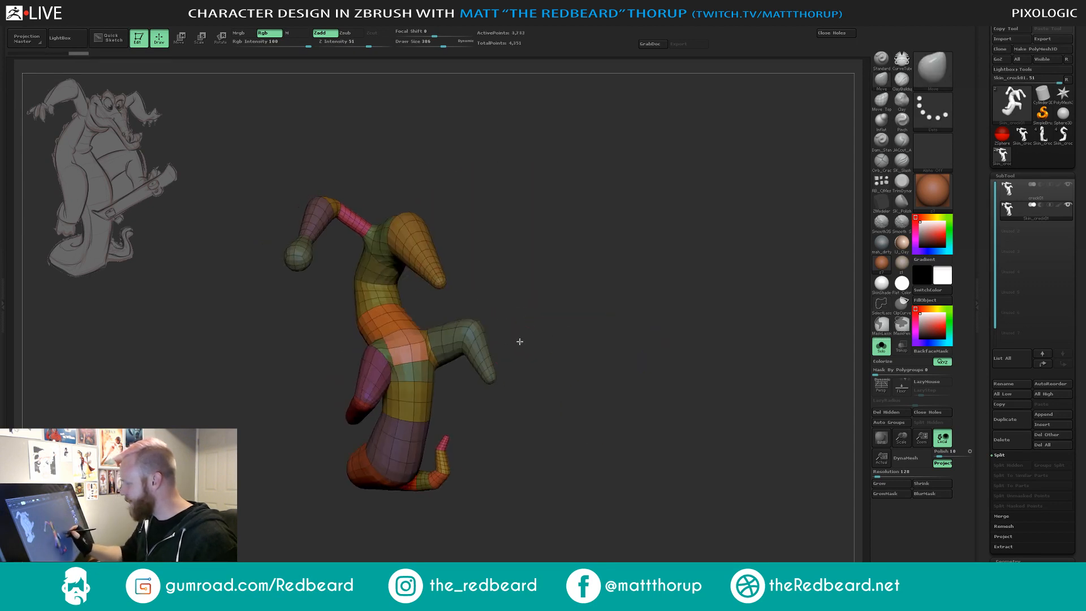
Hide the polygroups of both legs and both arms on the crocodile skin.
{"action": "left_click", "coordinate": [470, 329], "text": "ctrl+shift"}
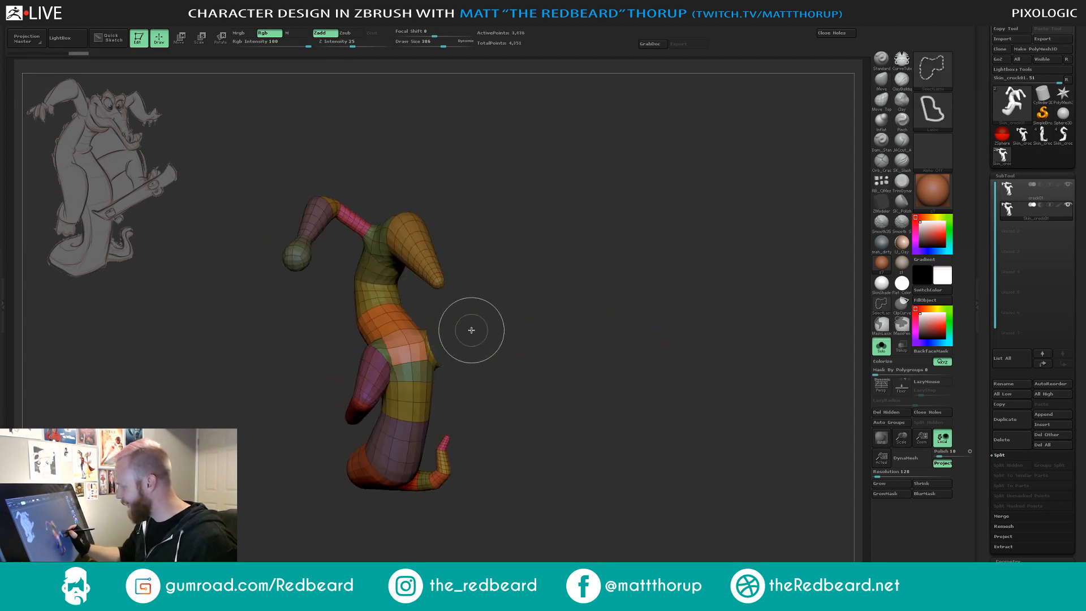
{"action": "left_click", "coordinate": [360, 390], "text": "ctrl+shift"}
{"action": "left_click", "coordinate": [355, 217], "text": "ctrl+shift"}
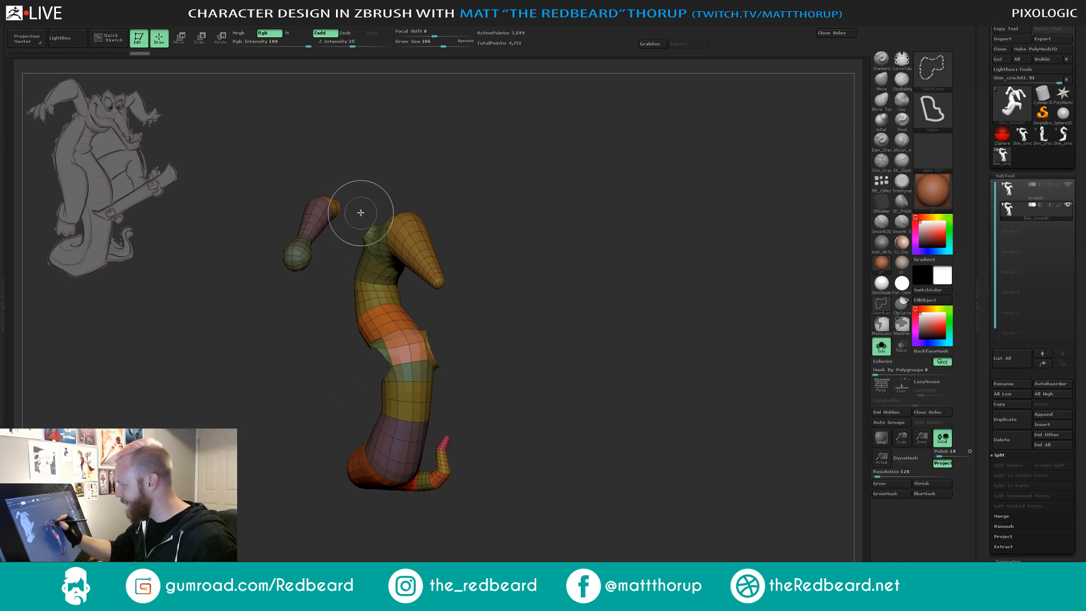
{"action": "mouse_move", "coordinate": [346, 162]}
{"action": "left_mouse_down", "text": "ctrl+alt+shift"}
{"action": "mouse_move", "coordinate": [253, 308]}
{"action": "mouse_move", "coordinate": [376, 151]}
{"action": "left_mouse_up", "text": "ctrl+alt+shift"}
{"action": "left_click_drag", "start_coordinate": [566, 312], "coordinate": [539, 316]}
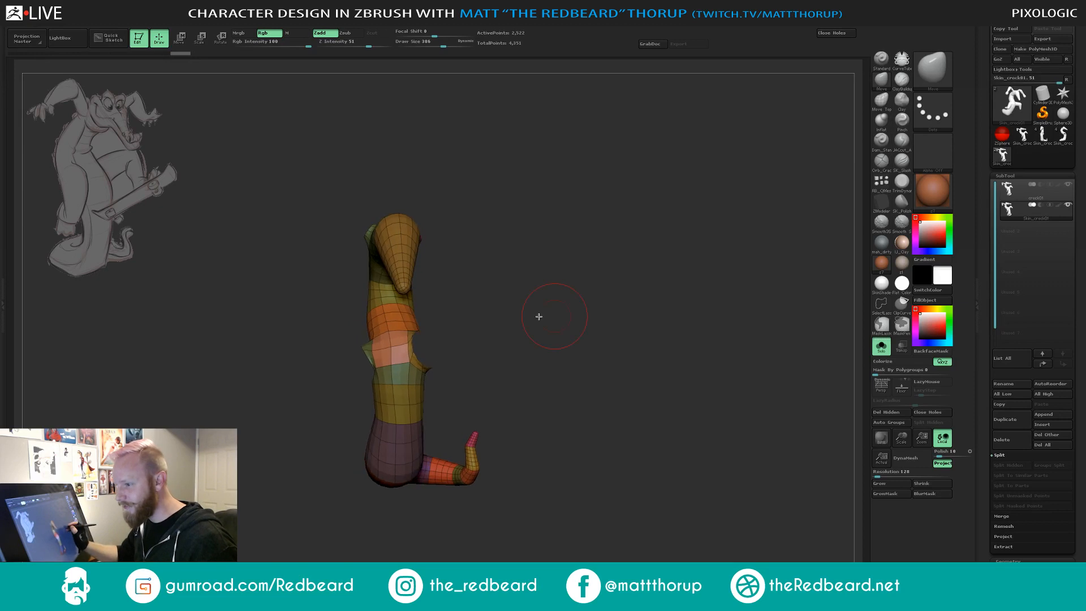
Hide the remaining hip and shoulder polygroups where the legs and arms join, leaving only the torso, head and tail showing.
{"action": "key", "text": "ctrl+shift"}
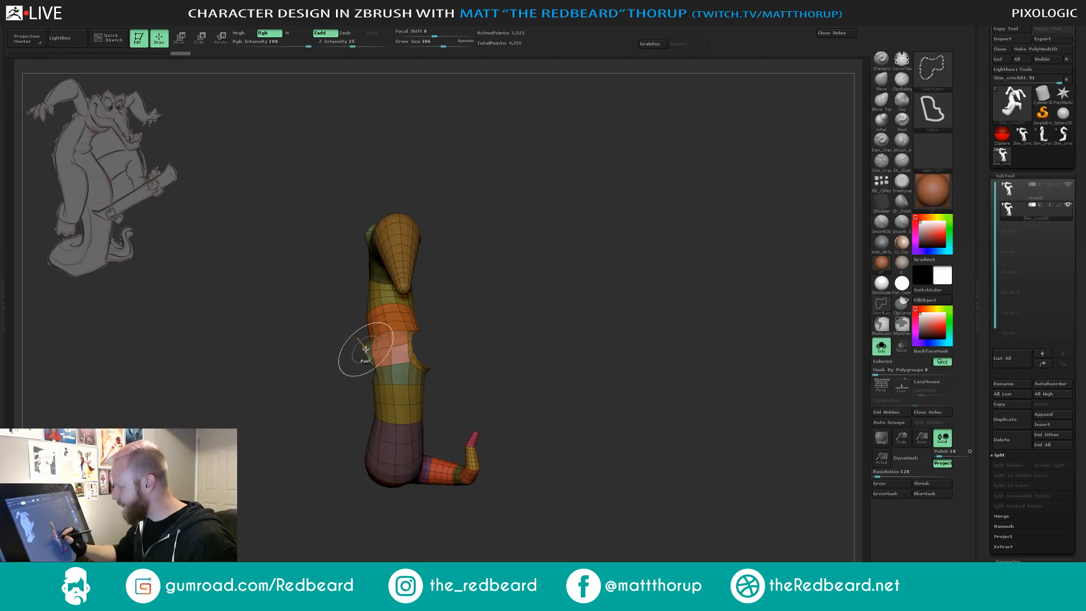
{"action": "left_click", "coordinate": [366, 349], "text": "ctrl+shift"}
{"action": "left_click", "coordinate": [412, 344], "text": "ctrl+shift"}
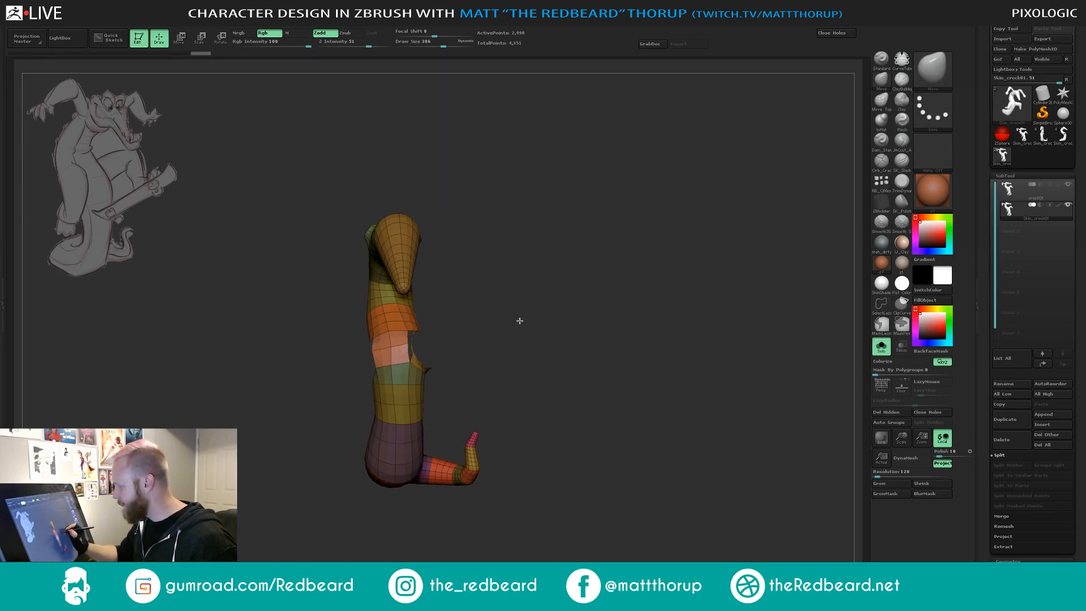
{"action": "left_click_drag", "start_coordinate": [520, 321], "coordinate": [491, 278]}
{"action": "left_click", "coordinate": [416, 358], "text": "ctrl+shift"}
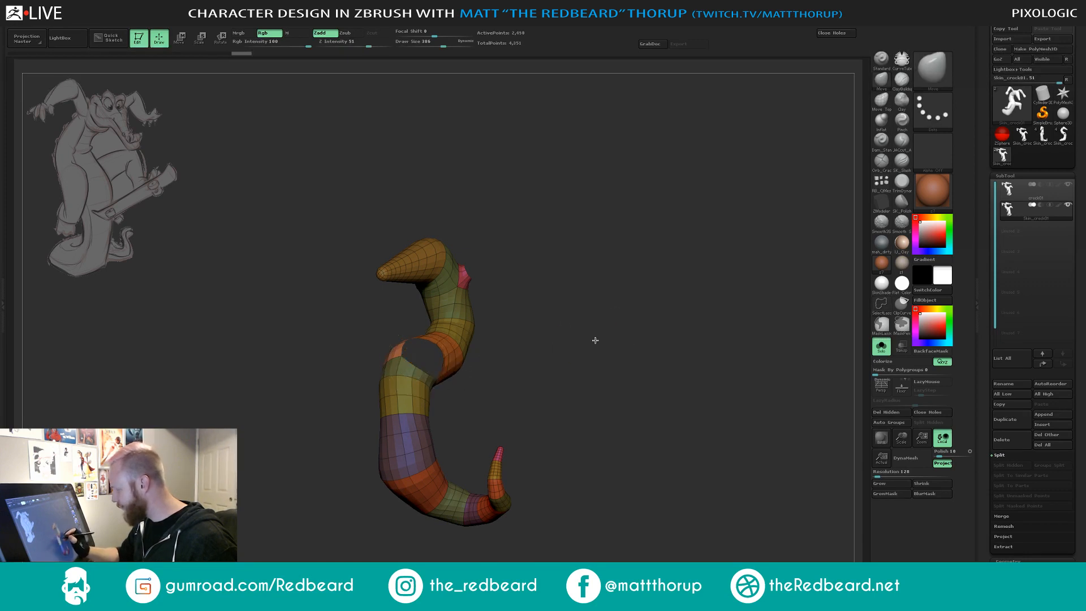
{"action": "left_click_drag", "start_coordinate": [595, 340], "coordinate": [543, 317]}
{"action": "left_click", "coordinate": [518, 272], "text": "ctrl+shift"}
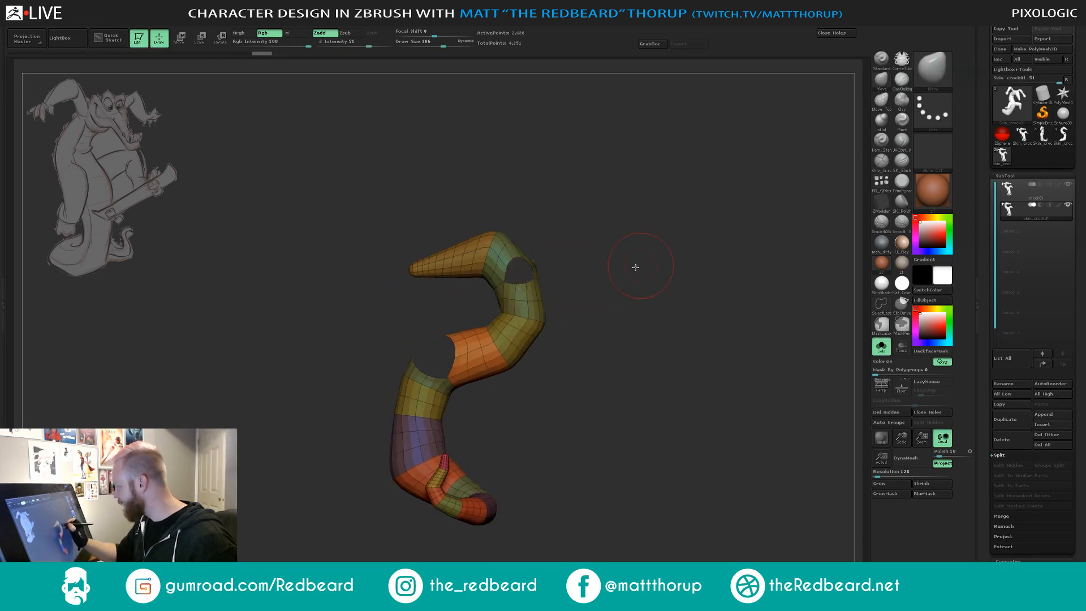
{"action": "left_click_drag", "start_coordinate": [636, 267], "coordinate": [706, 364]}
{"action": "left_click", "coordinate": [550, 265], "text": "ctrl+shift"}
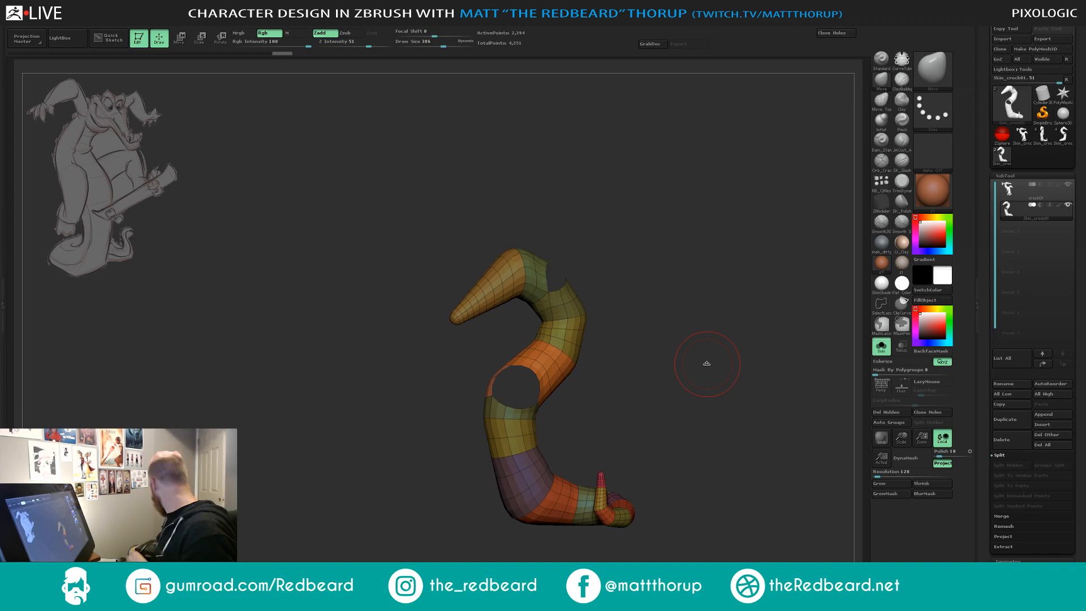
{"action": "left_click_drag", "start_coordinate": [662, 252], "coordinate": [684, 267]}
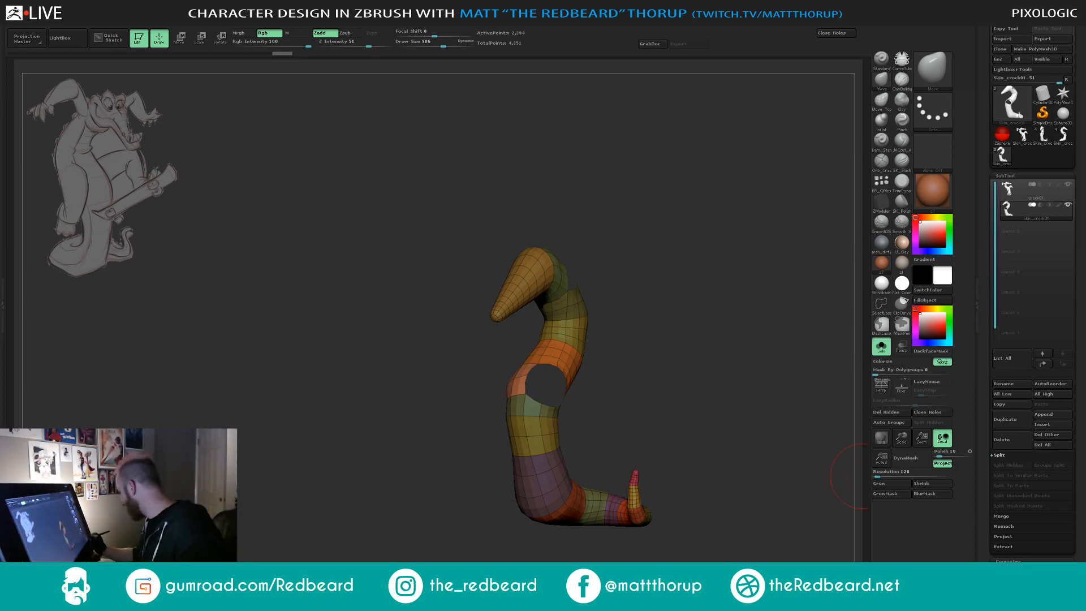
Split the hidden arms and legs into their own subtool and select it.
{"action": "left_click", "coordinate": [1013, 465]}
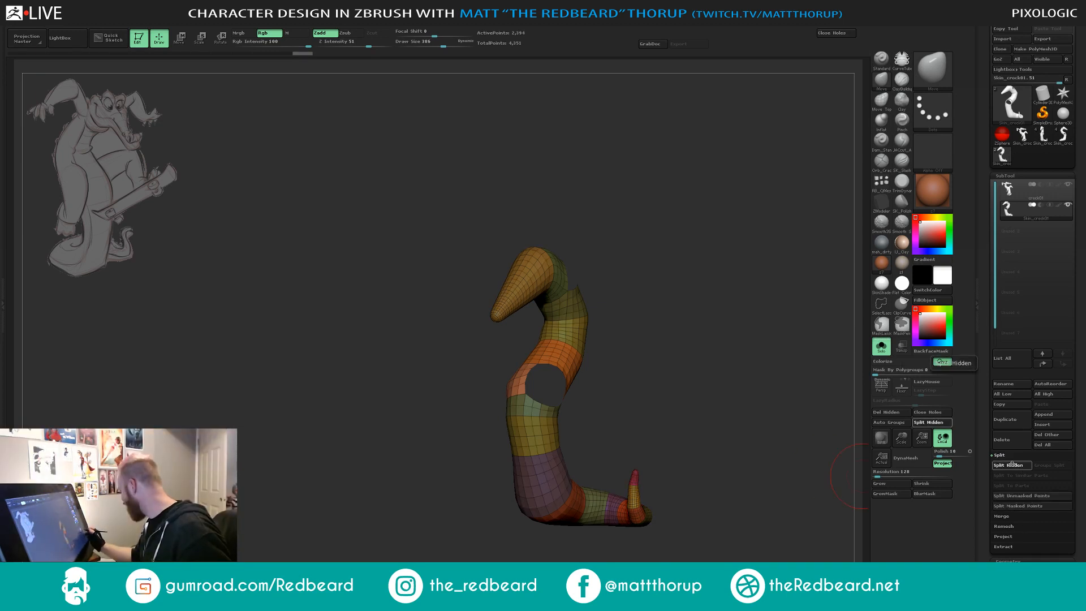
{"action": "key", "text": "alt+Down"}
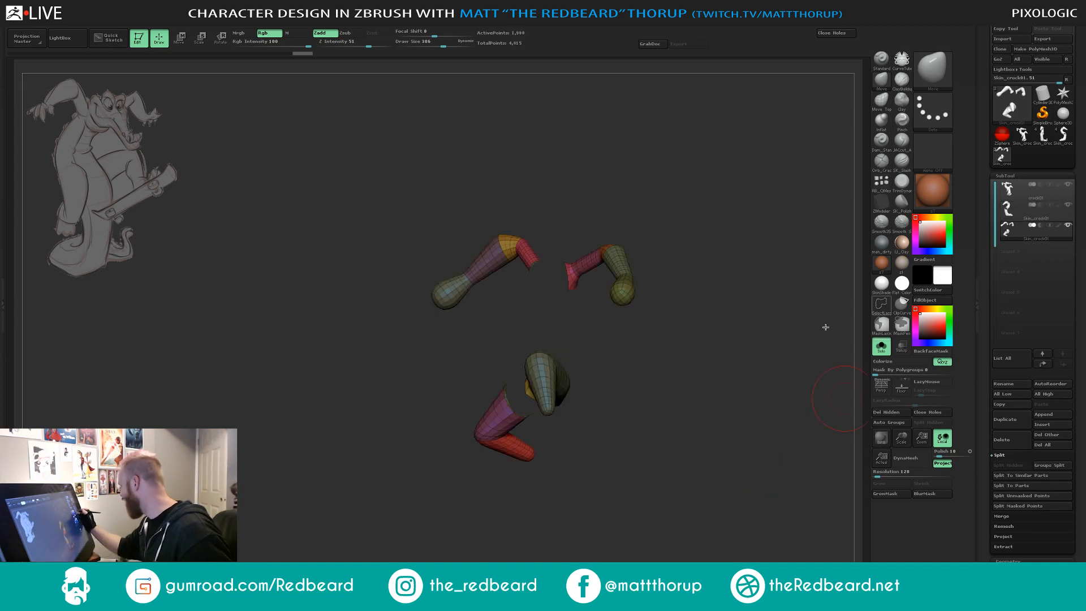
{"action": "left_click_drag", "start_coordinate": [706, 361], "coordinate": [550, 367]}
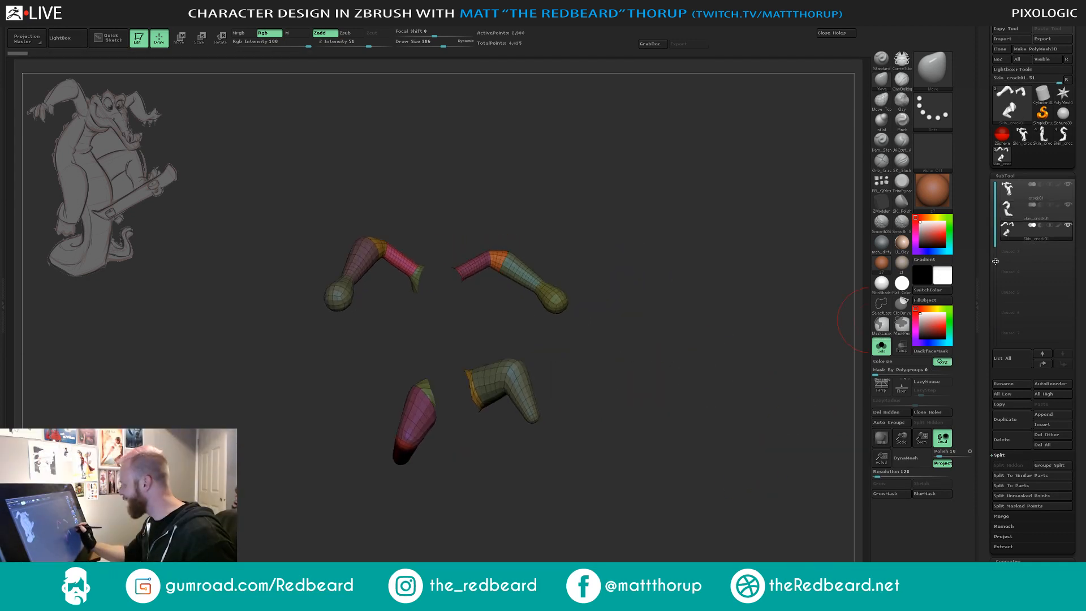
Switch back to the tool holding the edited body, append the separated limbs to it and select them.
{"action": "left_click", "coordinate": [1064, 137]}
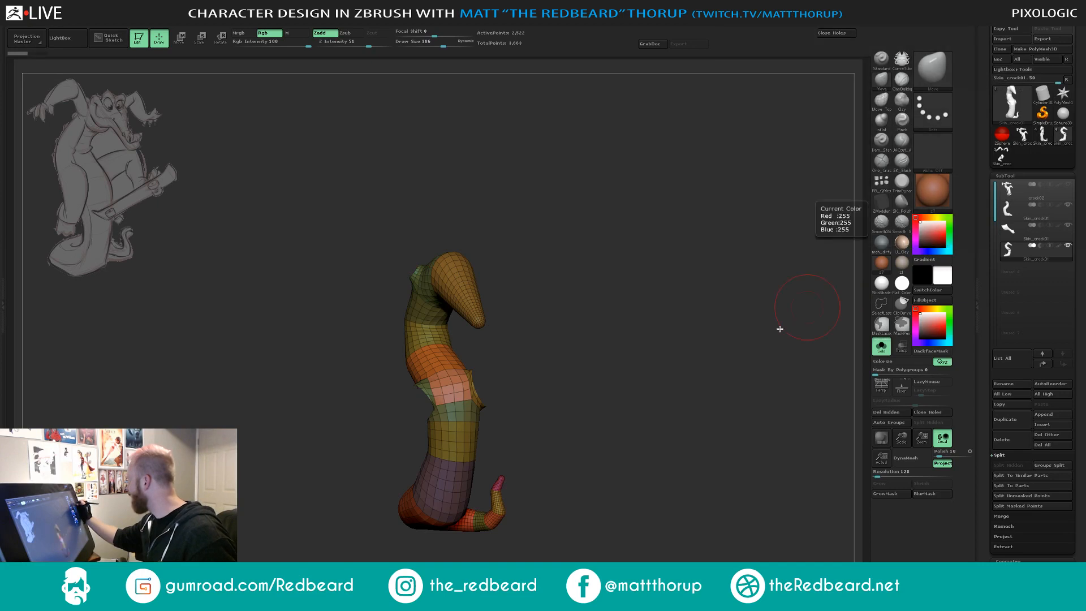
{"action": "left_click_drag", "start_coordinate": [713, 397], "coordinate": [708, 398]}
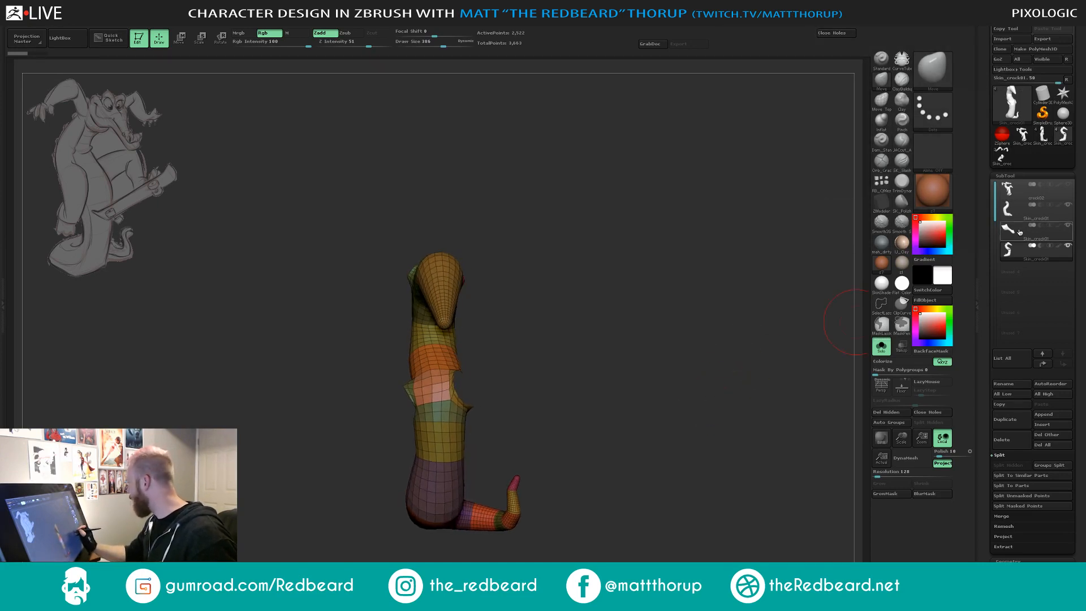
{"action": "left_click", "coordinate": [1035, 415]}
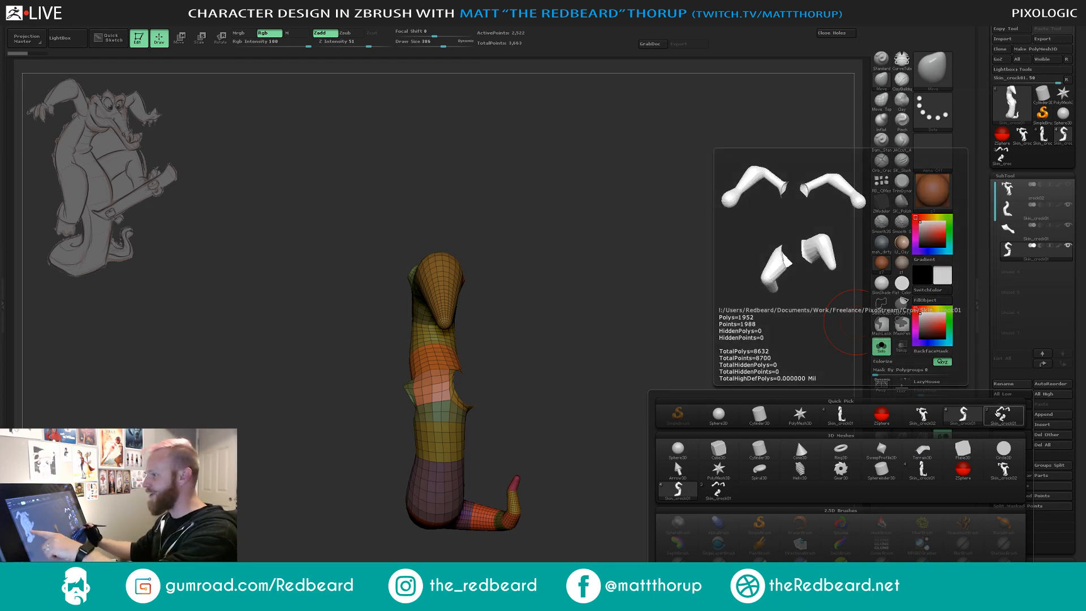
{"action": "left_click", "coordinate": [1004, 419]}
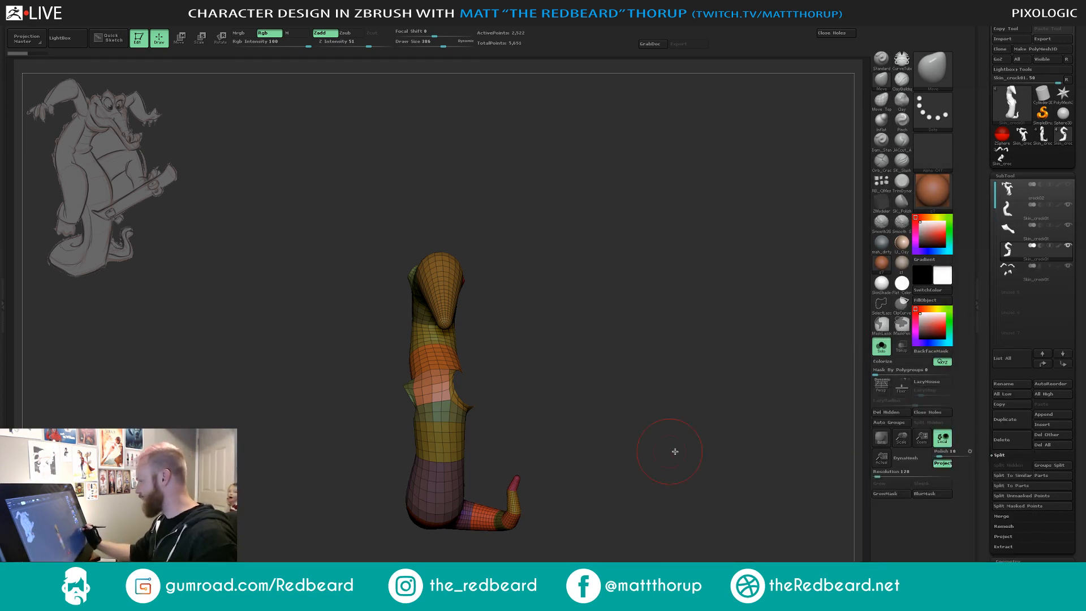
{"action": "left_click", "coordinate": [1011, 277]}
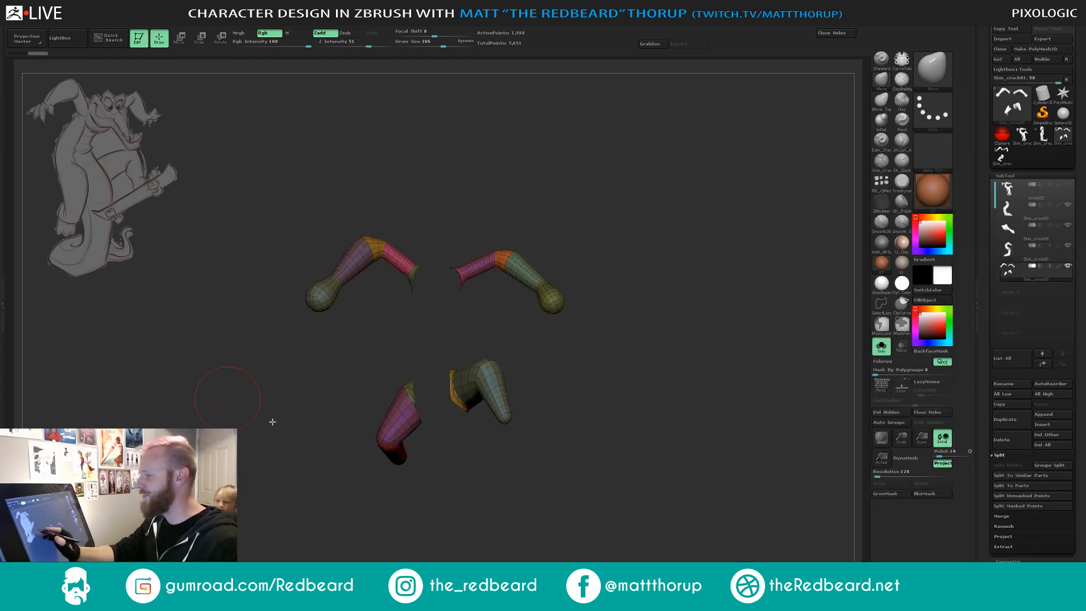
Rename the appended limbs subtool as Leggies.
{"action": "left_click_drag", "start_coordinate": [629, 494], "coordinate": [666, 508]}
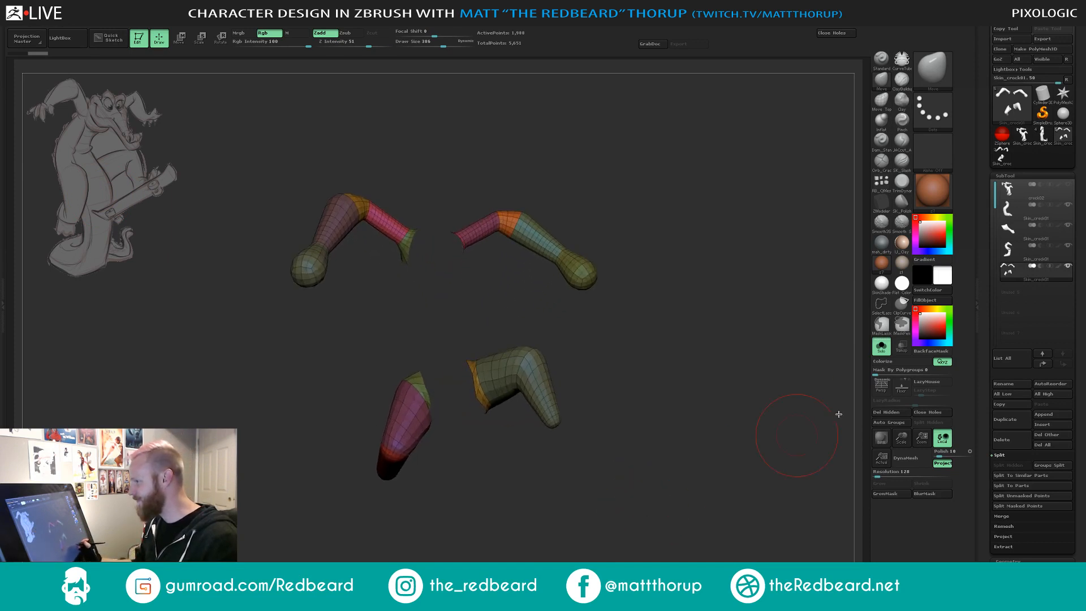
{"action": "mouse_move", "coordinate": [1070, 248]}
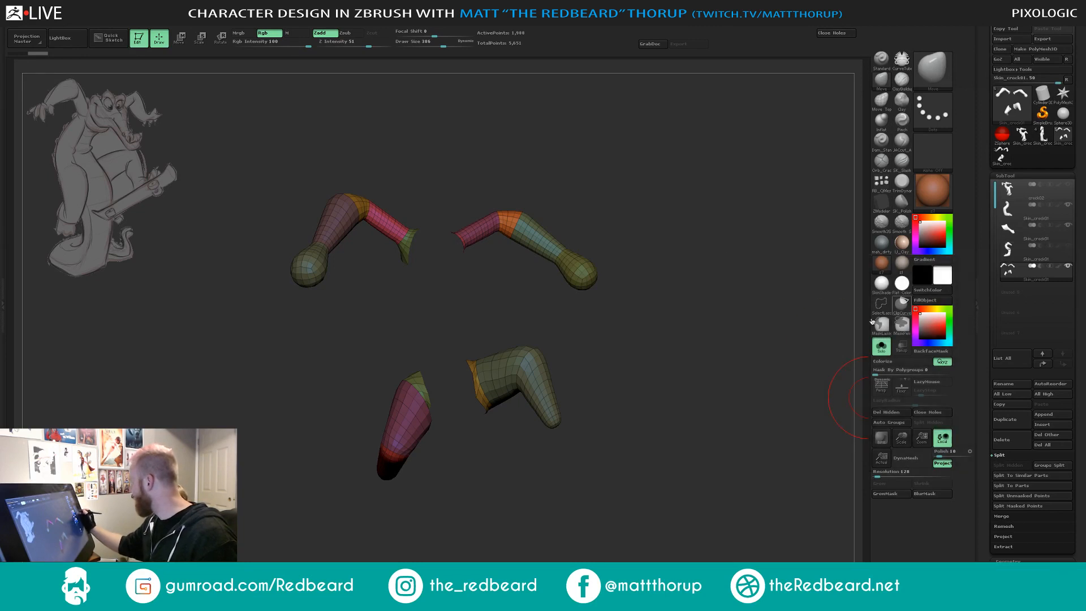
{"action": "left_click_drag", "start_coordinate": [683, 436], "coordinate": [721, 453]}
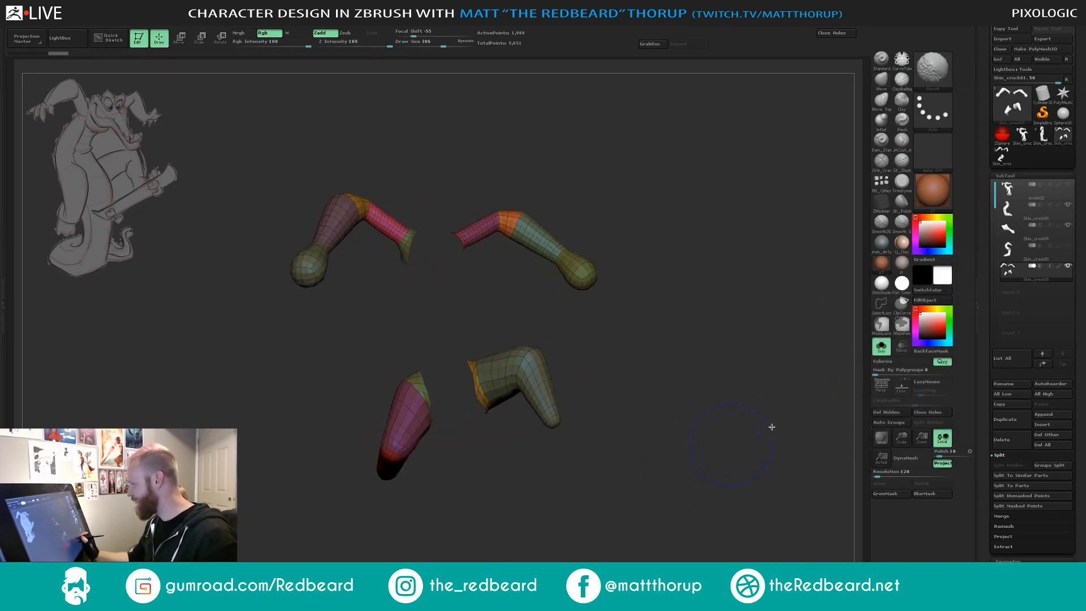
{"action": "left_click", "coordinate": [1011, 385]}
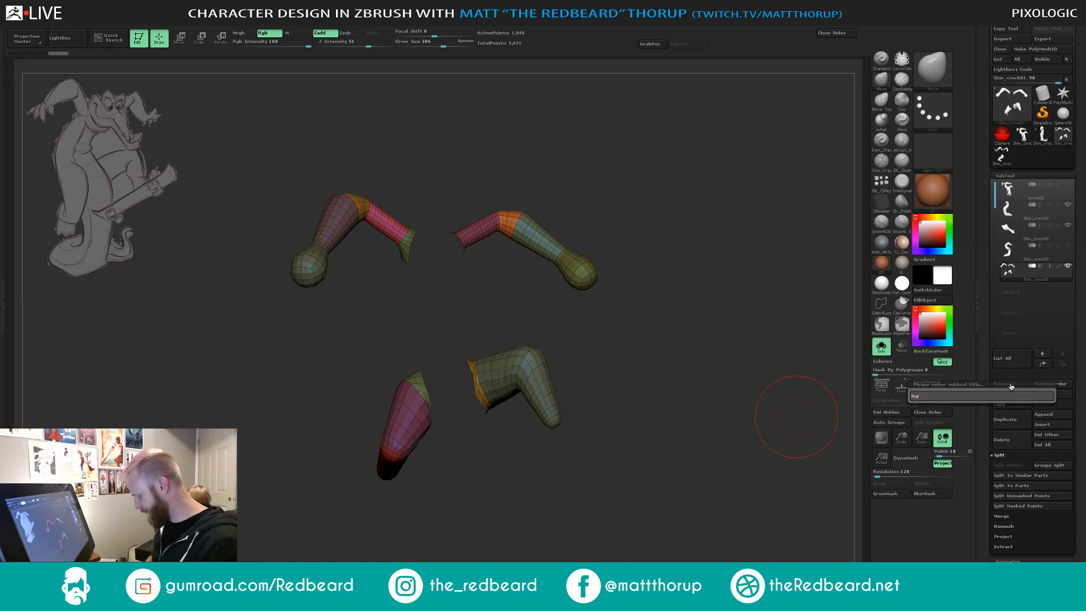
{"action": "type", "text": "leggies"}
{"action": "key", "text": "Return"}
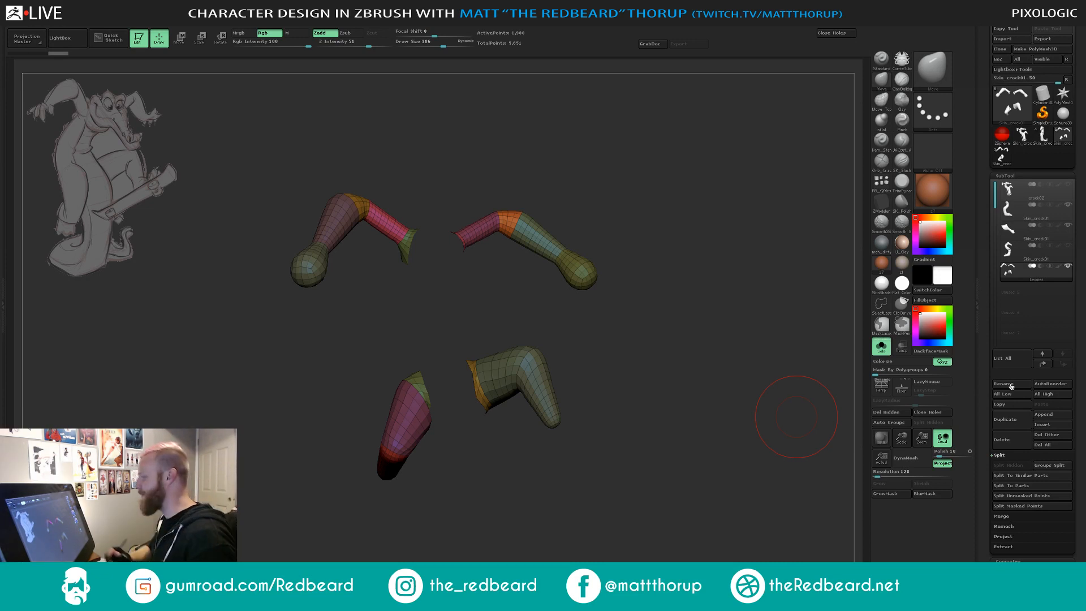
Combine all polygroups of the Leggies subtool into a single polygroup.
{"action": "key", "text": "shift+f"}
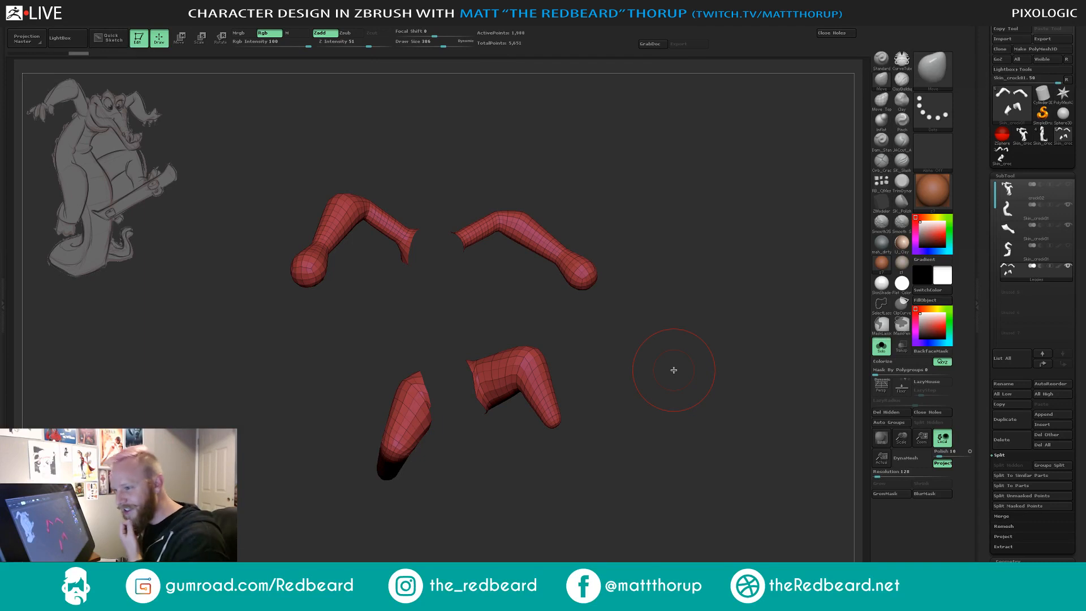
{"action": "mouse_move", "coordinate": [654, 376]}
{"action": "left_mouse_down"}
{"action": "mouse_move", "coordinate": [664, 376]}
{"action": "mouse_move", "coordinate": [650, 370]}
{"action": "left_mouse_up"}
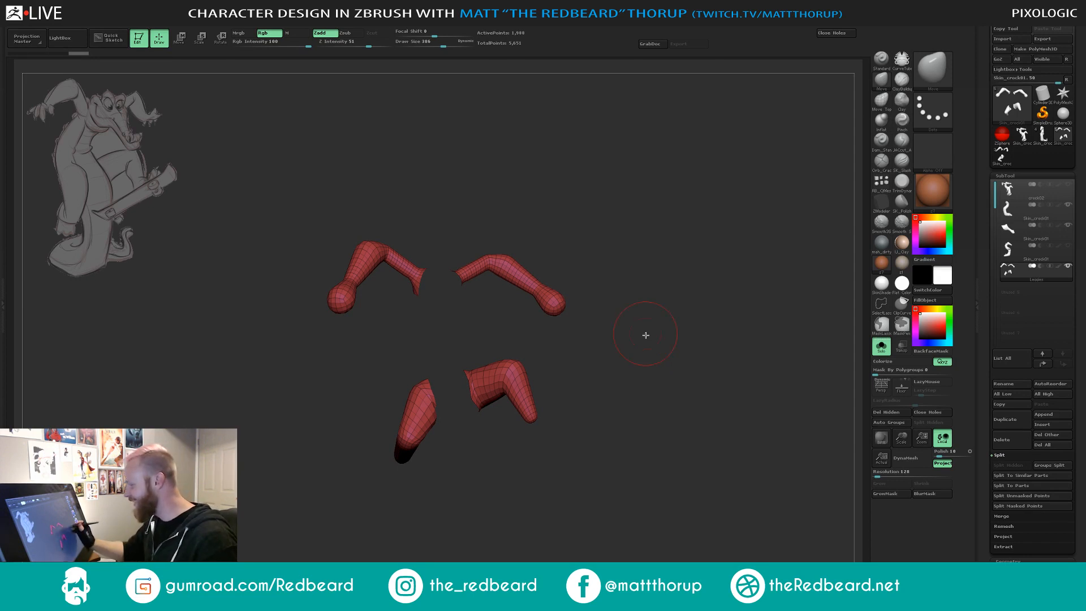
{"action": "left_click_drag", "start_coordinate": [646, 335], "coordinate": [622, 390]}
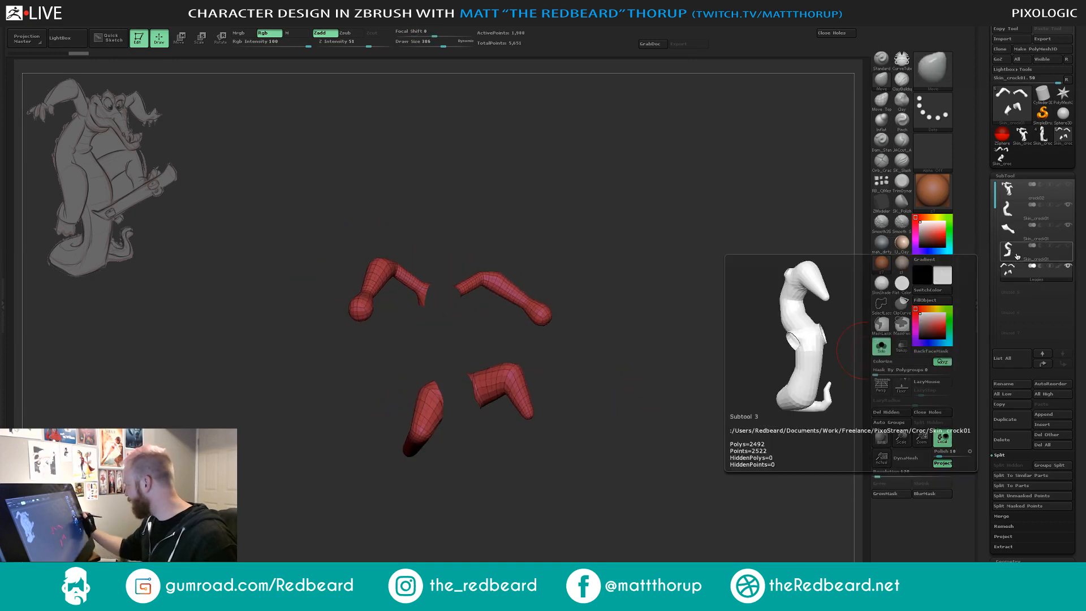
Compare the two body subtools, and examine the trimmed body together with the head and limbs with Solo off.
{"action": "left_click", "coordinate": [1021, 251]}
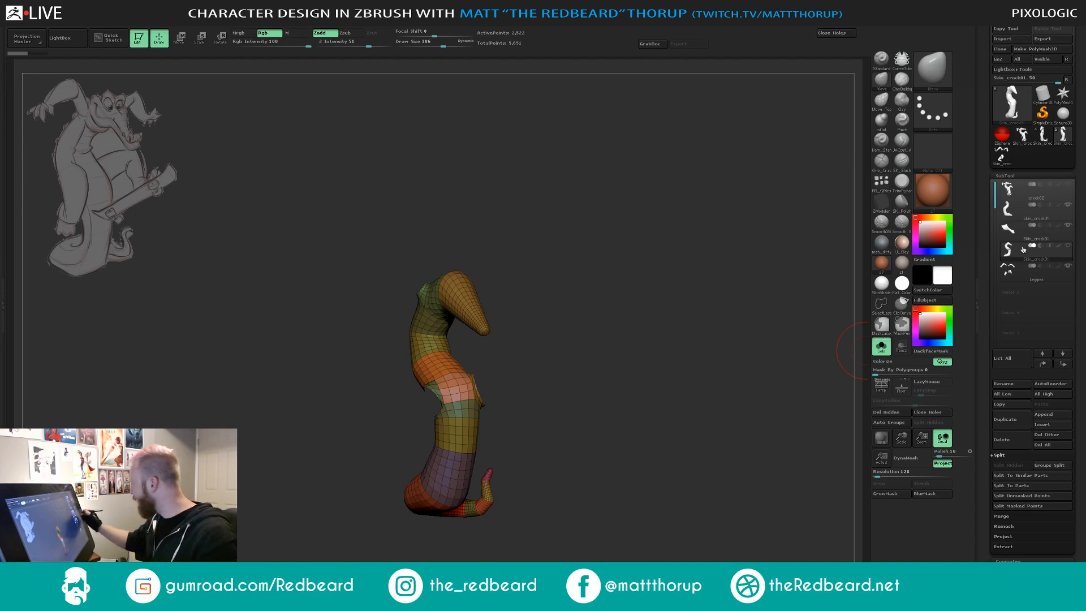
{"action": "left_click", "coordinate": [1018, 213]}
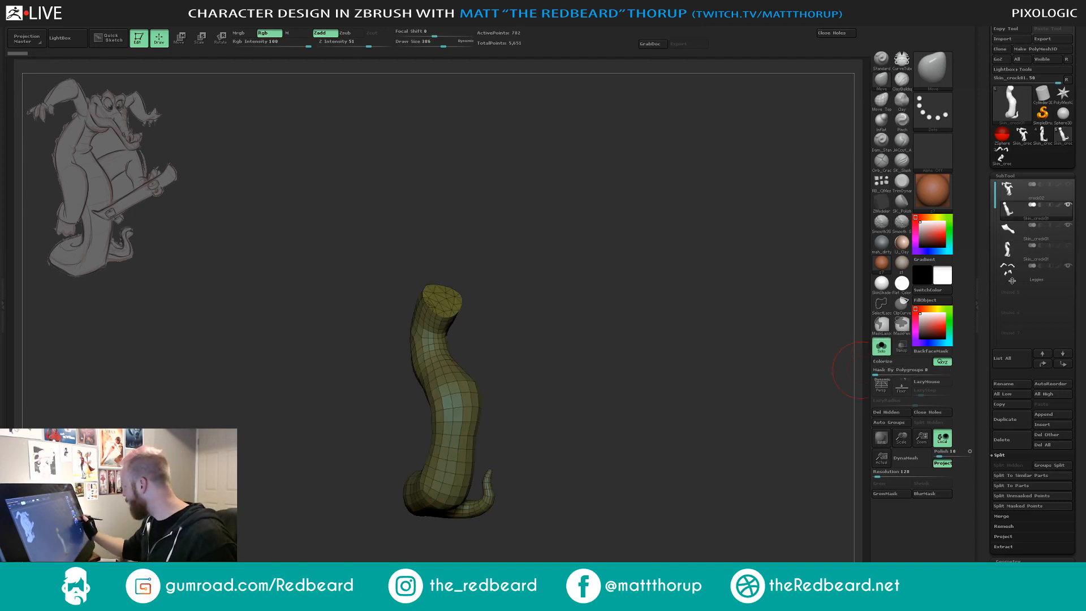
{"action": "left_click", "coordinate": [881, 346]}
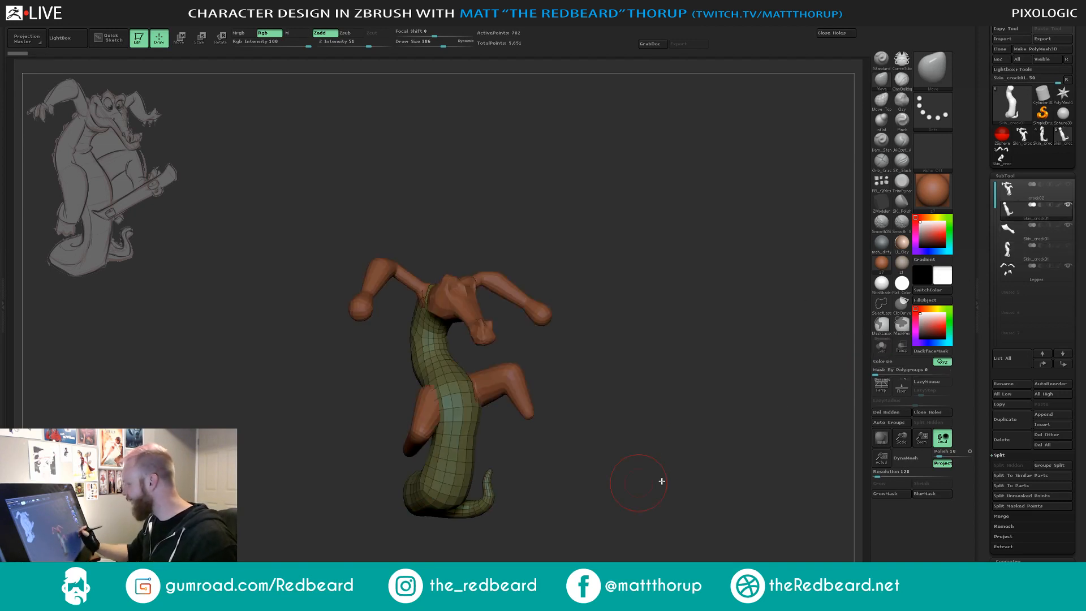
{"action": "left_click_drag", "start_coordinate": [662, 478], "coordinate": [721, 481]}
{"action": "left_click_drag", "start_coordinate": [615, 385], "coordinate": [623, 395]}
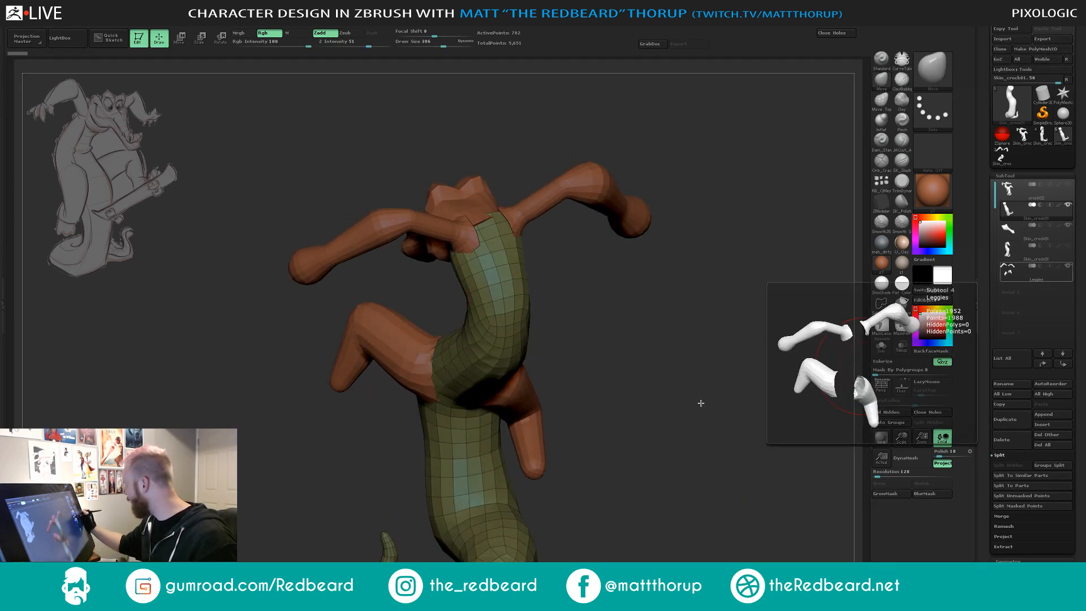
Isolate the Leggies subtool and close the holes at the limbs' open ends.
{"action": "left_click", "coordinate": [1016, 269]}
{"action": "left_click_drag", "start_coordinate": [693, 416], "coordinate": [742, 433]}
{"action": "left_click", "coordinate": [882, 346]}
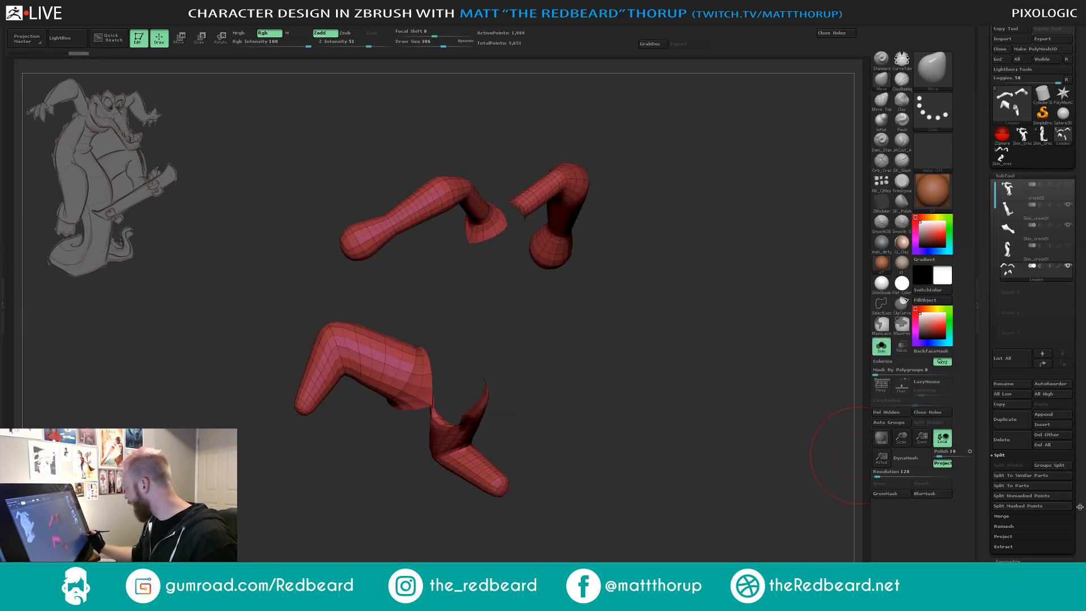
{"action": "left_click_drag", "start_coordinate": [1079, 507], "coordinate": [1031, 420]}
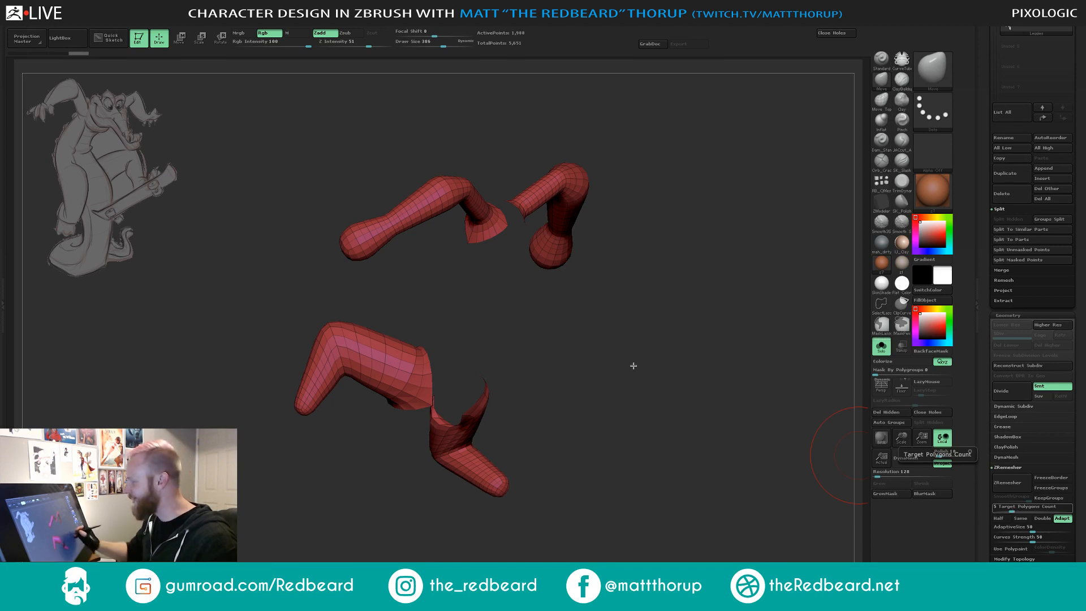
{"action": "mouse_move", "coordinate": [633, 366]}
{"action": "left_mouse_down"}
{"action": "mouse_move", "coordinate": [680, 356]}
{"action": "mouse_move", "coordinate": [695, 340]}
{"action": "mouse_move", "coordinate": [662, 367]}
{"action": "left_mouse_up"}
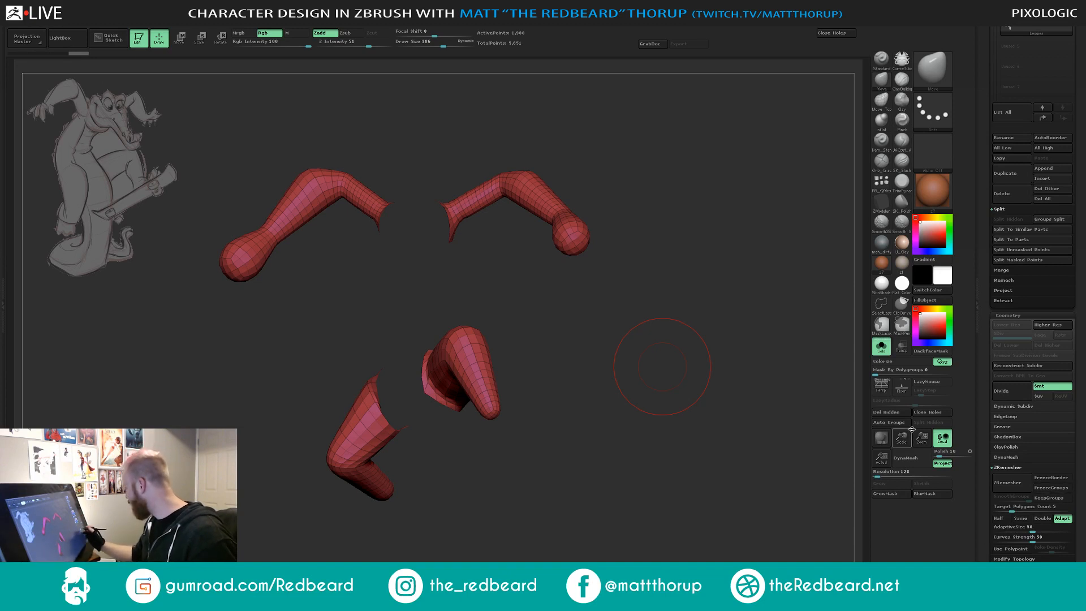
{"action": "mouse_move", "coordinate": [662, 367]}
{"action": "left_mouse_down"}
{"action": "mouse_move", "coordinate": [747, 439]}
{"action": "mouse_move", "coordinate": [735, 451]}
{"action": "mouse_move", "coordinate": [765, 463]}
{"action": "left_mouse_up"}
Turn Solo off and shift the arms' open shoulder ends into the upper body with the Move brush.
{"action": "left_click", "coordinate": [881, 346]}
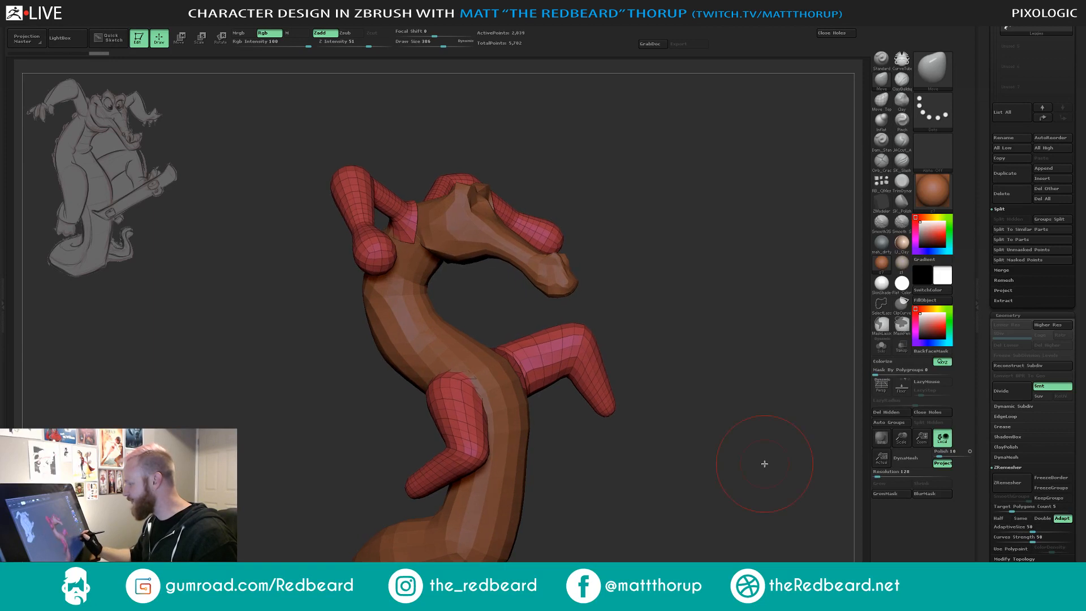
{"action": "mouse_move", "coordinate": [693, 292]}
{"action": "left_mouse_down"}
{"action": "mouse_move", "coordinate": [689, 351]}
{"action": "mouse_move", "coordinate": [371, 357]}
{"action": "left_mouse_up"}
{"action": "key", "text": "s"}
{"action": "left_click_drag", "start_coordinate": [454, 312], "coordinate": [370, 341]}
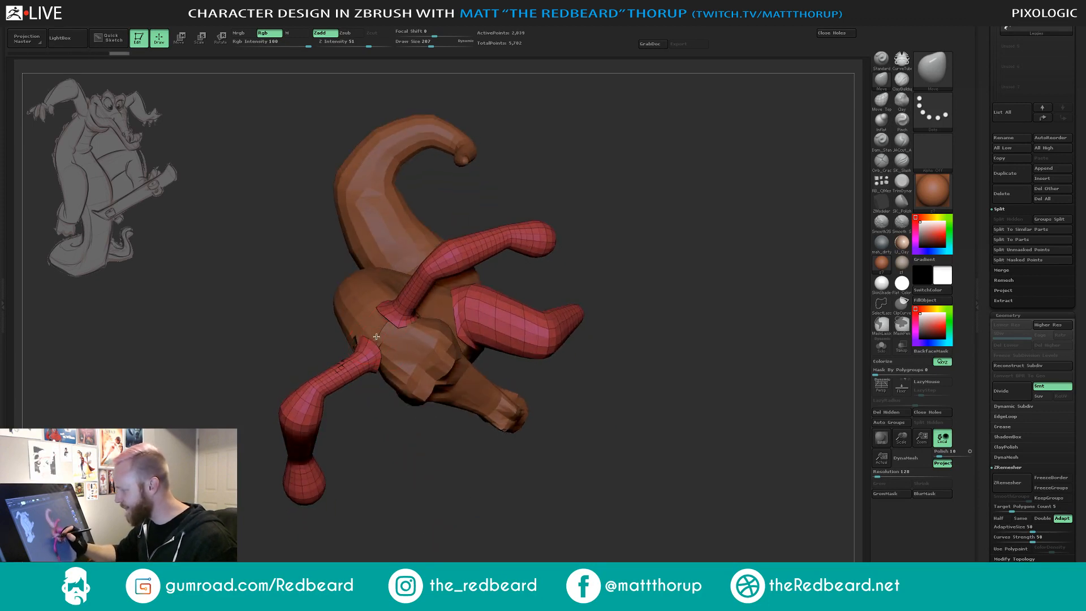
{"action": "left_click_drag", "start_coordinate": [610, 282], "coordinate": [388, 320]}
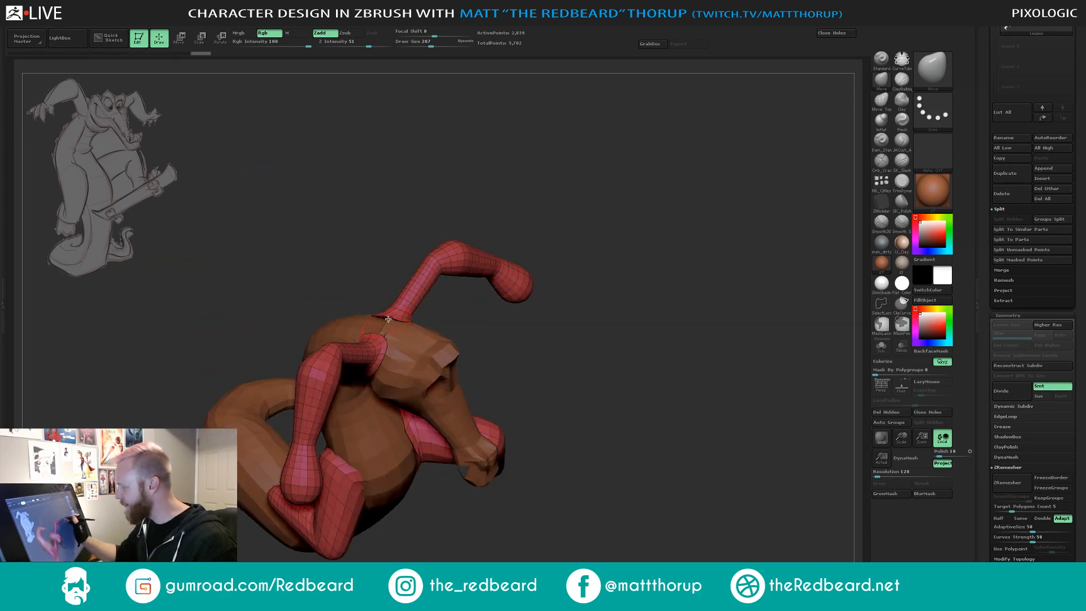
{"action": "mouse_move", "coordinate": [470, 318]}
{"action": "left_mouse_down"}
{"action": "mouse_move", "coordinate": [506, 320]}
{"action": "mouse_move", "coordinate": [545, 296]}
{"action": "mouse_move", "coordinate": [447, 336]}
{"action": "mouse_move", "coordinate": [415, 338]}
{"action": "left_mouse_up"}
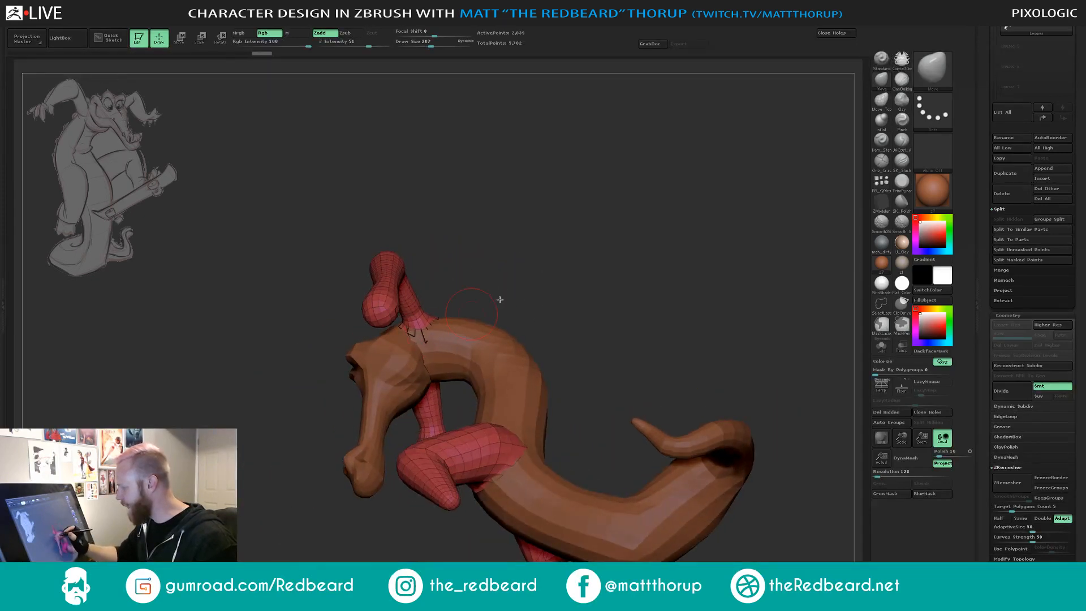
Refine where the arm bases meet the shoulders, checking the joints from the side and the front.
{"action": "mouse_move", "coordinate": [500, 299]}
{"action": "left_mouse_down"}
{"action": "mouse_move", "coordinate": [519, 291]}
{"action": "mouse_move", "coordinate": [424, 338]}
{"action": "left_mouse_up"}
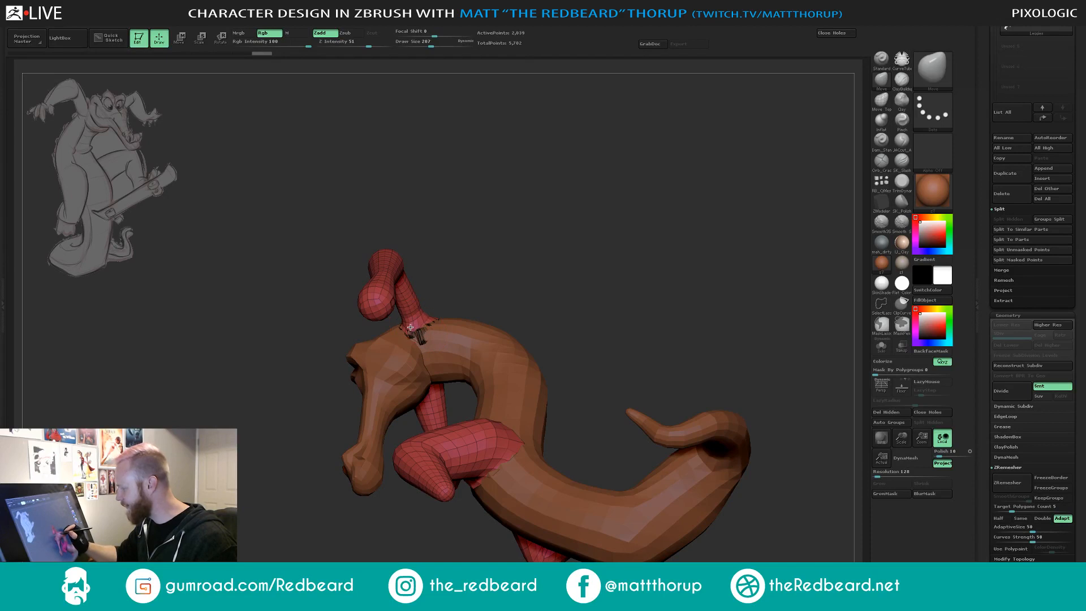
{"action": "mouse_move", "coordinate": [486, 294]}
{"action": "left_mouse_down"}
{"action": "mouse_move", "coordinate": [524, 266]}
{"action": "mouse_move", "coordinate": [506, 210]}
{"action": "mouse_move", "coordinate": [504, 413]}
{"action": "mouse_move", "coordinate": [433, 384]}
{"action": "left_mouse_up"}
{"action": "mouse_move", "coordinate": [497, 394]}
{"action": "left_mouse_down"}
{"action": "mouse_move", "coordinate": [521, 344]}
{"action": "mouse_move", "coordinate": [425, 388]}
{"action": "left_mouse_up"}
{"action": "left_click_drag", "start_coordinate": [521, 369], "coordinate": [543, 328]}
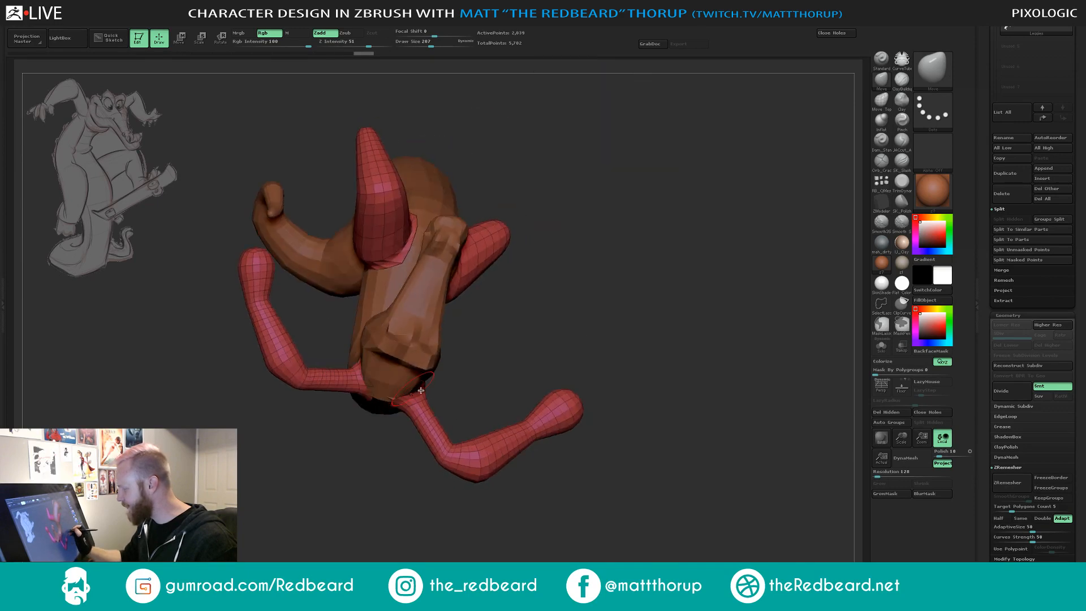
{"action": "mouse_move", "coordinate": [491, 355]}
{"action": "left_mouse_down"}
{"action": "mouse_move", "coordinate": [485, 294]}
{"action": "mouse_move", "coordinate": [526, 317]}
{"action": "mouse_move", "coordinate": [562, 315]}
{"action": "mouse_move", "coordinate": [609, 252]}
{"action": "mouse_move", "coordinate": [601, 228]}
{"action": "mouse_move", "coordinate": [696, 473]}
{"action": "mouse_move", "coordinate": [645, 502]}
{"action": "mouse_move", "coordinate": [629, 493]}
{"action": "mouse_move", "coordinate": [610, 501]}
{"action": "mouse_move", "coordinate": [669, 518]}
{"action": "mouse_move", "coordinate": [622, 351]}
{"action": "mouse_move", "coordinate": [573, 385]}
{"action": "left_mouse_up"}
{"action": "left_click_drag", "start_coordinate": [644, 343], "coordinate": [663, 286]}
Move the upper end of the left leg against the hip so it sits in the body.
{"action": "key", "text": "s"}
{"action": "left_click", "coordinate": [456, 370]}
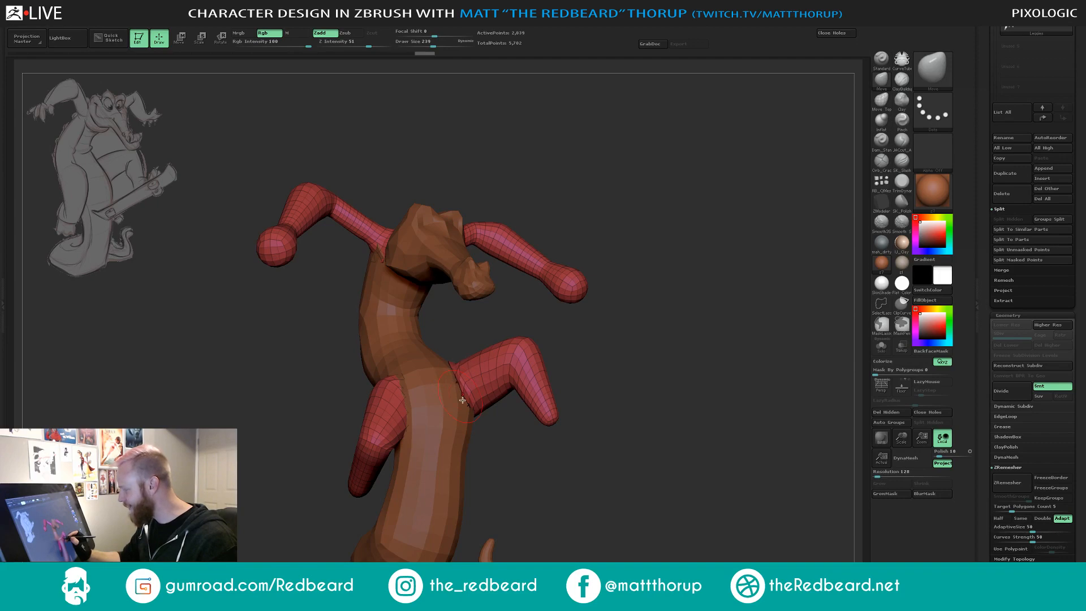
{"action": "mouse_move", "coordinate": [467, 415]}
{"action": "left_mouse_down"}
{"action": "mouse_move", "coordinate": [470, 429]}
{"action": "mouse_move", "coordinate": [532, 458]}
{"action": "left_mouse_up"}
{"action": "mouse_move", "coordinate": [647, 467]}
{"action": "left_mouse_down"}
{"action": "mouse_move", "coordinate": [589, 440]}
{"action": "mouse_move", "coordinate": [460, 424]}
{"action": "mouse_move", "coordinate": [467, 390]}
{"action": "left_mouse_up"}
{"action": "left_click_drag", "start_coordinate": [613, 358], "coordinate": [615, 319]}
{"action": "key", "text": "s"}
{"action": "left_click", "coordinate": [465, 347]}
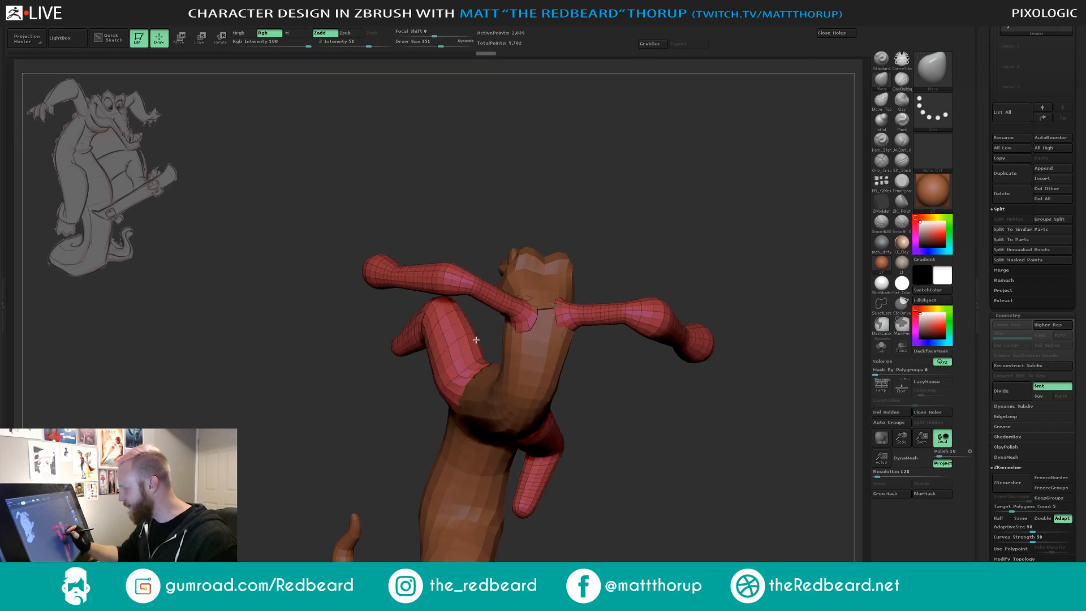
Adjust the arm roots around the back of the shoulders with a resized Move brush.
{"action": "mouse_move", "coordinate": [681, 394]}
{"action": "left_mouse_down"}
{"action": "mouse_move", "coordinate": [722, 379]}
{"action": "mouse_move", "coordinate": [696, 415]}
{"action": "mouse_move", "coordinate": [665, 418]}
{"action": "mouse_move", "coordinate": [677, 451]}
{"action": "mouse_move", "coordinate": [546, 315]}
{"action": "mouse_move", "coordinate": [504, 315]}
{"action": "left_mouse_up"}
{"action": "key", "text": "s"}
{"action": "left_click", "coordinate": [475, 315]}
{"action": "mouse_move", "coordinate": [528, 277]}
{"action": "left_mouse_down"}
{"action": "mouse_move", "coordinate": [504, 345]}
{"action": "mouse_move", "coordinate": [493, 315]}
{"action": "mouse_move", "coordinate": [531, 343]}
{"action": "left_mouse_up"}
{"action": "key", "text": "s"}
{"action": "left_click", "coordinate": [498, 316]}
{"action": "mouse_move", "coordinate": [729, 274]}
{"action": "left_mouse_down"}
{"action": "mouse_move", "coordinate": [662, 316]}
{"action": "mouse_move", "coordinate": [616, 288]}
{"action": "mouse_move", "coordinate": [636, 284]}
{"action": "mouse_move", "coordinate": [649, 260]}
{"action": "left_mouse_up"}
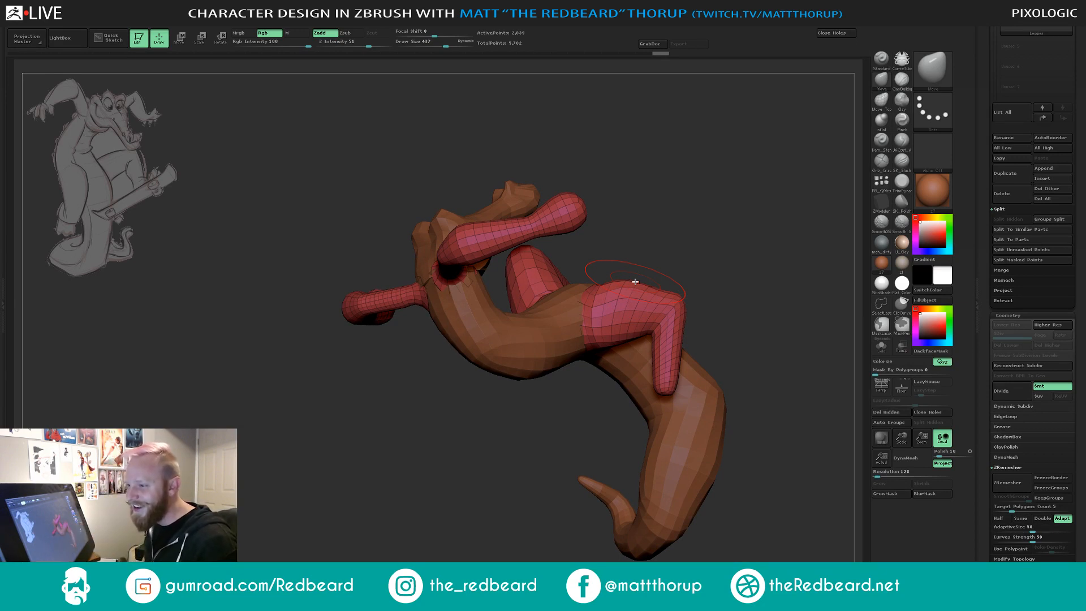
Reshape the thighs and blend their upper ends into the sides of the hips.
{"action": "left_click_drag", "start_coordinate": [705, 247], "coordinate": [586, 291]}
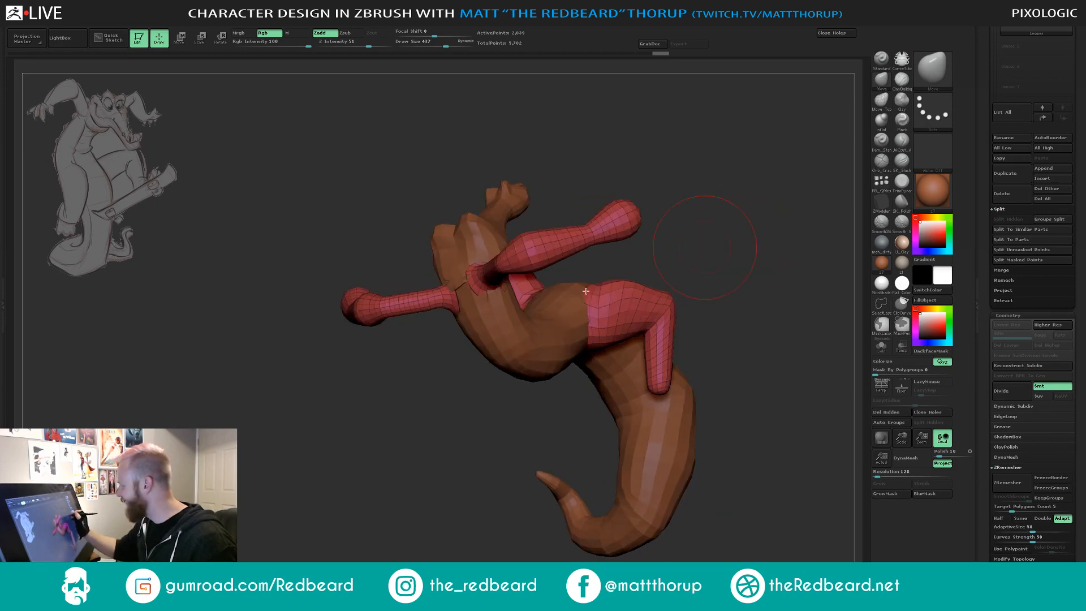
{"action": "mouse_move", "coordinate": [700, 273]}
{"action": "left_mouse_down"}
{"action": "mouse_move", "coordinate": [653, 297]}
{"action": "mouse_move", "coordinate": [599, 291]}
{"action": "mouse_move", "coordinate": [609, 272]}
{"action": "left_mouse_up"}
{"action": "key", "text": "bracketleft"}
{"action": "left_click_drag", "start_coordinate": [682, 225], "coordinate": [603, 280]}
{"action": "left_click_drag", "start_coordinate": [600, 376], "coordinate": [611, 342]}
{"action": "key", "text": "bracketright"}
{"action": "key", "text": "s"}
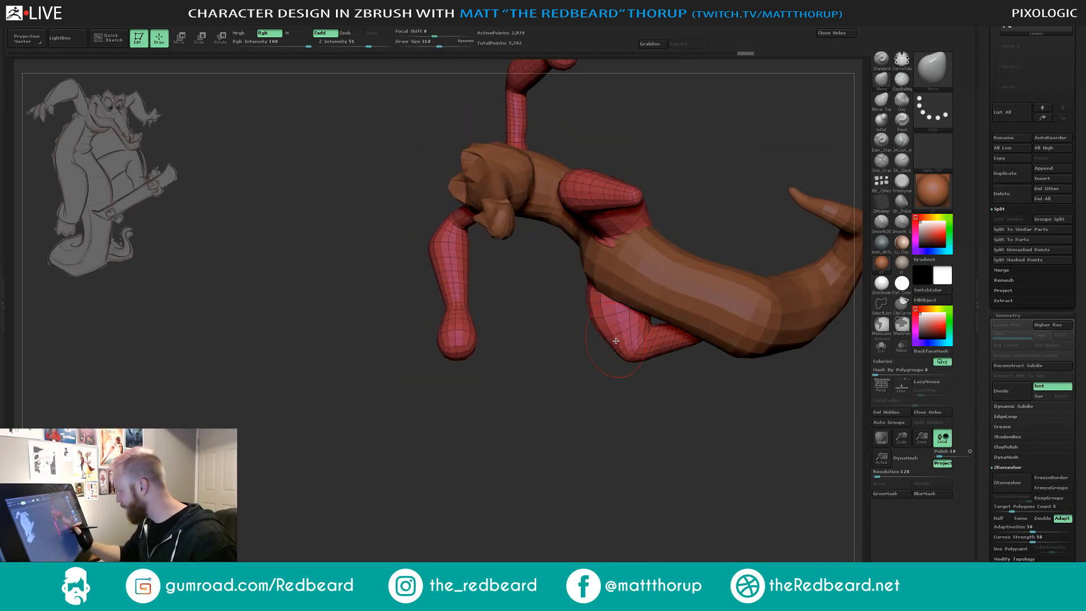
Adjust the left elbow and the right shoulder joint with the Move brush from behind.
{"action": "mouse_move", "coordinate": [623, 404]}
{"action": "left_mouse_down"}
{"action": "mouse_move", "coordinate": [671, 358]}
{"action": "mouse_move", "coordinate": [667, 323]}
{"action": "mouse_move", "coordinate": [724, 332]}
{"action": "mouse_move", "coordinate": [458, 312]}
{"action": "mouse_move", "coordinate": [484, 153]}
{"action": "mouse_move", "coordinate": [458, 160]}
{"action": "mouse_move", "coordinate": [432, 195]}
{"action": "left_mouse_up"}
{"action": "key", "text": "bracketright"}
{"action": "key", "text": "s"}
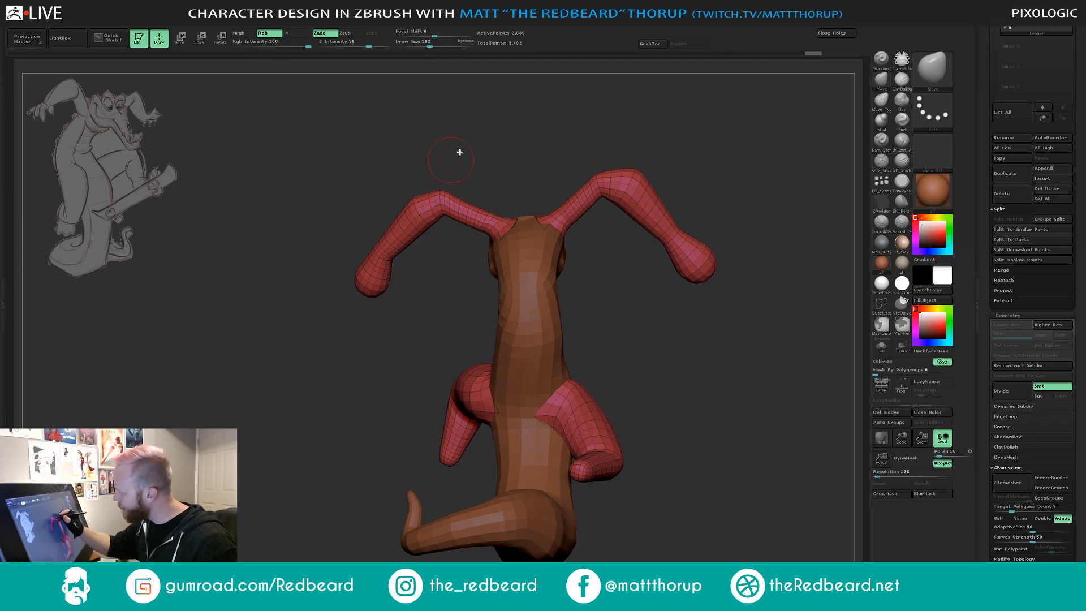
{"action": "mouse_move", "coordinate": [460, 152]}
{"action": "left_mouse_down"}
{"action": "mouse_move", "coordinate": [524, 152]}
{"action": "mouse_move", "coordinate": [545, 185]}
{"action": "mouse_move", "coordinate": [633, 194]}
{"action": "mouse_move", "coordinate": [457, 199]}
{"action": "mouse_move", "coordinate": [465, 201]}
{"action": "left_mouse_up"}
{"action": "key", "text": "s"}
{"action": "left_click_drag", "start_coordinate": [551, 199], "coordinate": [533, 201]}
Smooth the ball-shaped ends of both arms into slimmer, tapered hands.
{"action": "left_click_drag", "start_coordinate": [222, 307], "coordinate": [212, 305]}
{"action": "left_click_drag", "start_coordinate": [211, 249], "coordinate": [221, 256]}
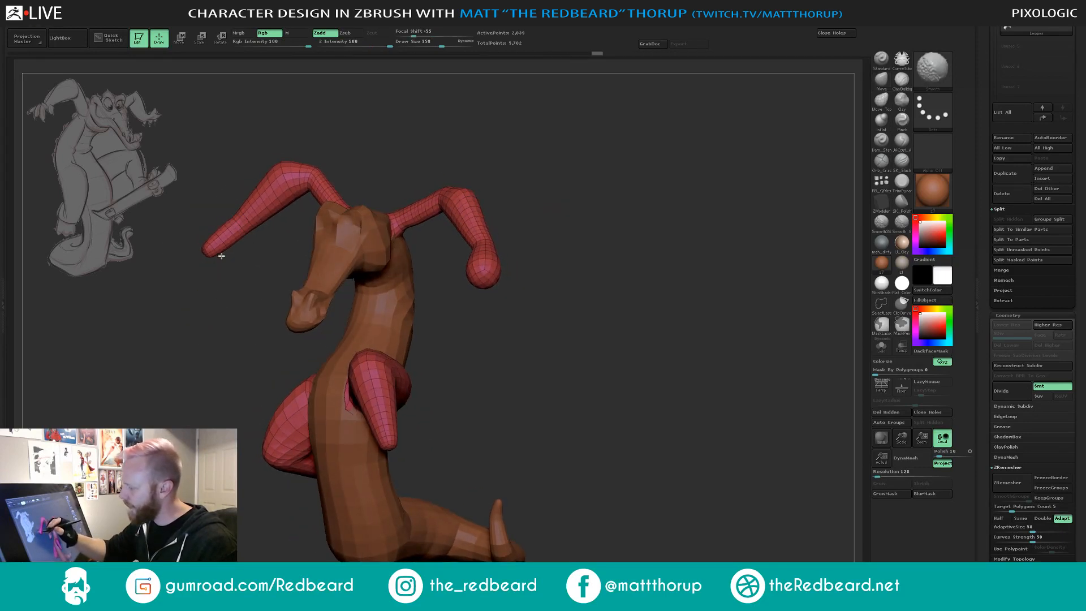
{"action": "left_click_drag", "start_coordinate": [468, 277], "coordinate": [483, 265], "text": "shift"}
{"action": "left_click_drag", "start_coordinate": [608, 357], "coordinate": [710, 437]}
{"action": "mouse_move", "coordinate": [627, 435]}
{"action": "left_mouse_down", "text": "alt"}
{"action": "mouse_move", "coordinate": [686, 451]}
{"action": "mouse_move", "coordinate": [647, 433]}
{"action": "mouse_move", "coordinate": [675, 493]}
{"action": "mouse_move", "coordinate": [683, 480]}
{"action": "mouse_move", "coordinate": [659, 480]}
{"action": "left_mouse_up", "text": "alt"}
Pull the tapered ends of both arms slightly outward to form simple hand shapes.
{"action": "left_click_drag", "start_coordinate": [597, 227], "coordinate": [591, 307]}
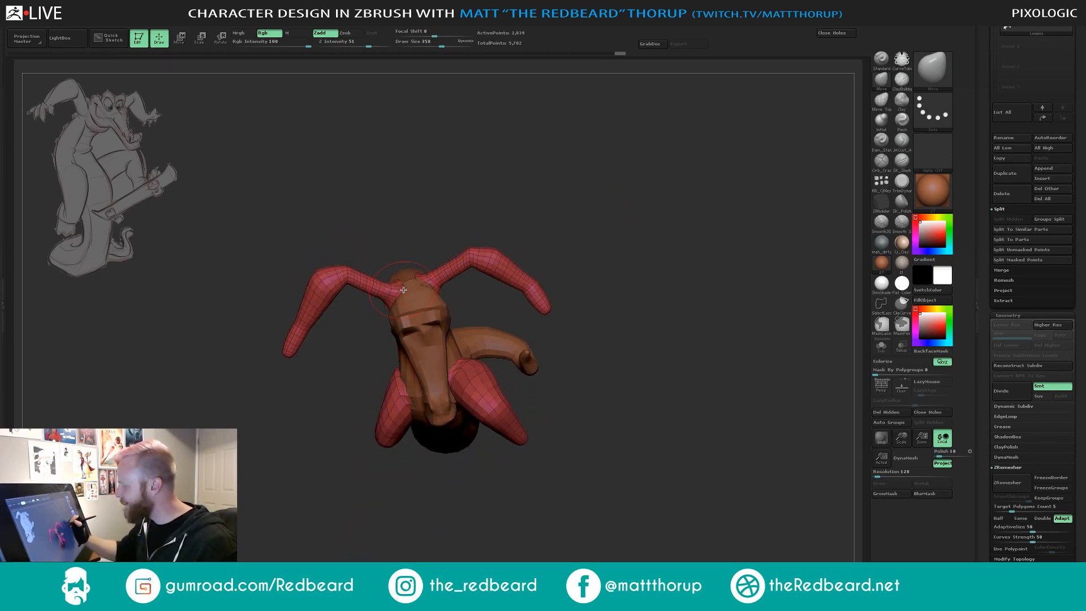
{"action": "left_click_drag", "start_coordinate": [609, 209], "coordinate": [588, 153]}
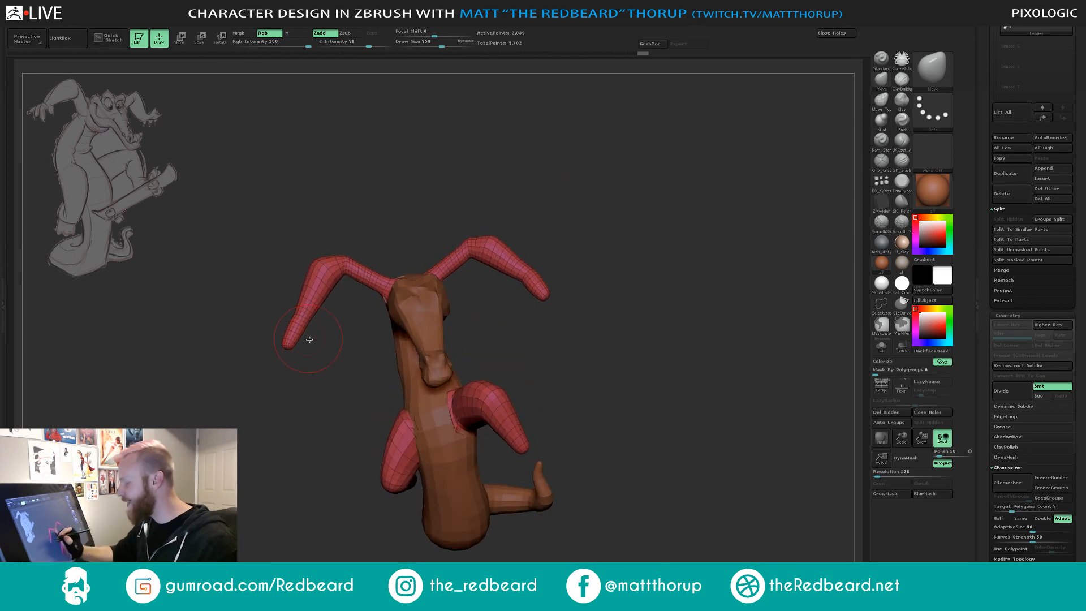
{"action": "key", "text": "s"}
{"action": "left_click_drag", "start_coordinate": [300, 342], "coordinate": [276, 334]}
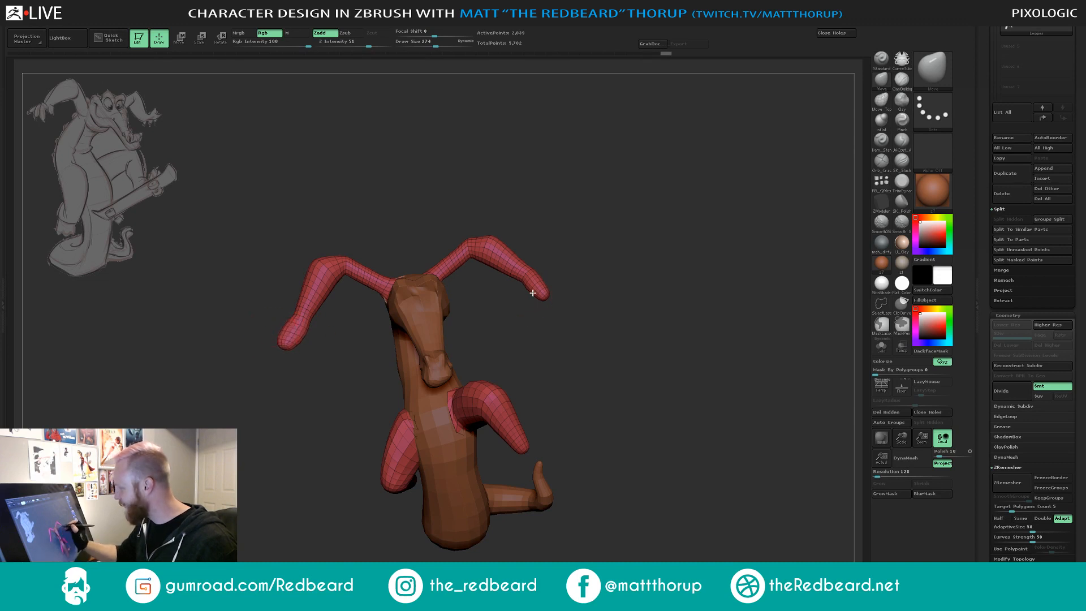
{"action": "left_click_drag", "start_coordinate": [533, 293], "coordinate": [555, 282]}
{"action": "mouse_move", "coordinate": [657, 278]}
{"action": "left_mouse_down"}
{"action": "mouse_move", "coordinate": [595, 276]}
{"action": "mouse_move", "coordinate": [538, 296]}
{"action": "left_mouse_up"}
{"action": "key", "text": "s"}
{"action": "left_click_drag", "start_coordinate": [585, 333], "coordinate": [466, 324]}
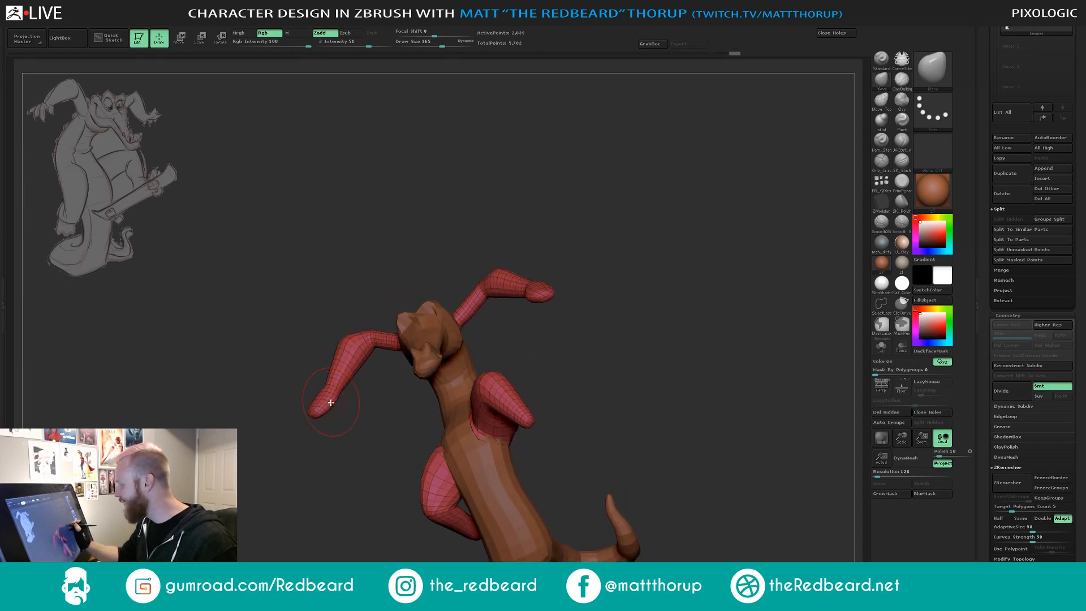
{"action": "left_click_drag", "start_coordinate": [327, 402], "coordinate": [331, 400]}
{"action": "left_click_drag", "start_coordinate": [332, 437], "coordinate": [339, 434]}
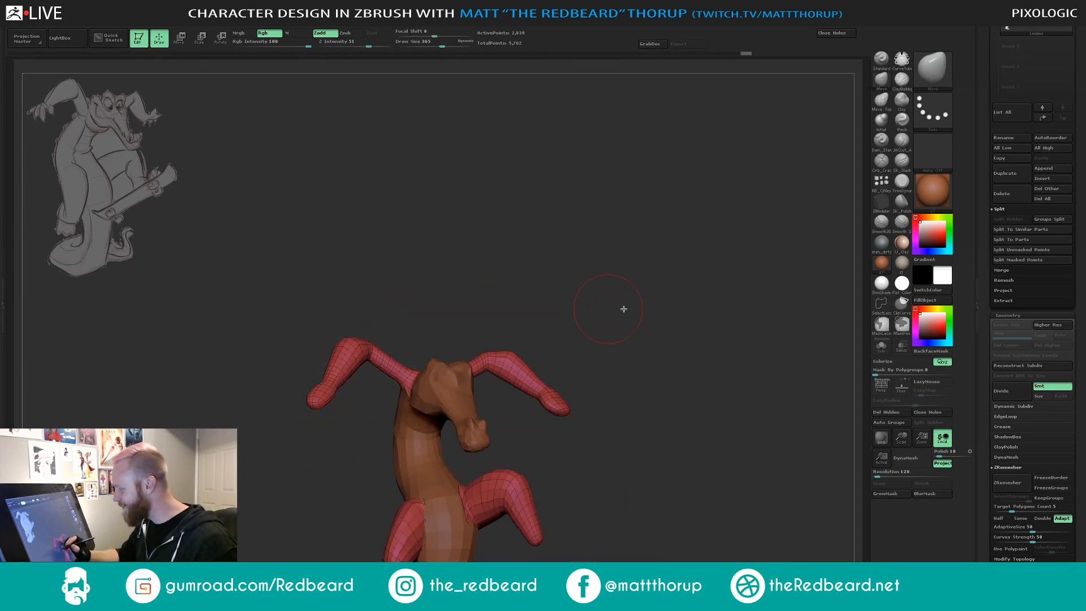
Mask all of the limbs except the left hand, rotate it at the wrist, and clear the mask.
{"action": "left_click_drag", "start_coordinate": [625, 308], "coordinate": [669, 333]}
{"action": "mouse_move", "coordinate": [516, 359]}
{"action": "left_mouse_down", "text": "ctrl"}
{"action": "mouse_move", "coordinate": [475, 403]}
{"action": "mouse_move", "coordinate": [526, 373]}
{"action": "mouse_move", "coordinate": [532, 430]}
{"action": "left_mouse_up", "text": "ctrl"}
{"action": "left_click", "coordinate": [600, 412], "text": "ctrl"}
{"action": "key", "text": "r"}
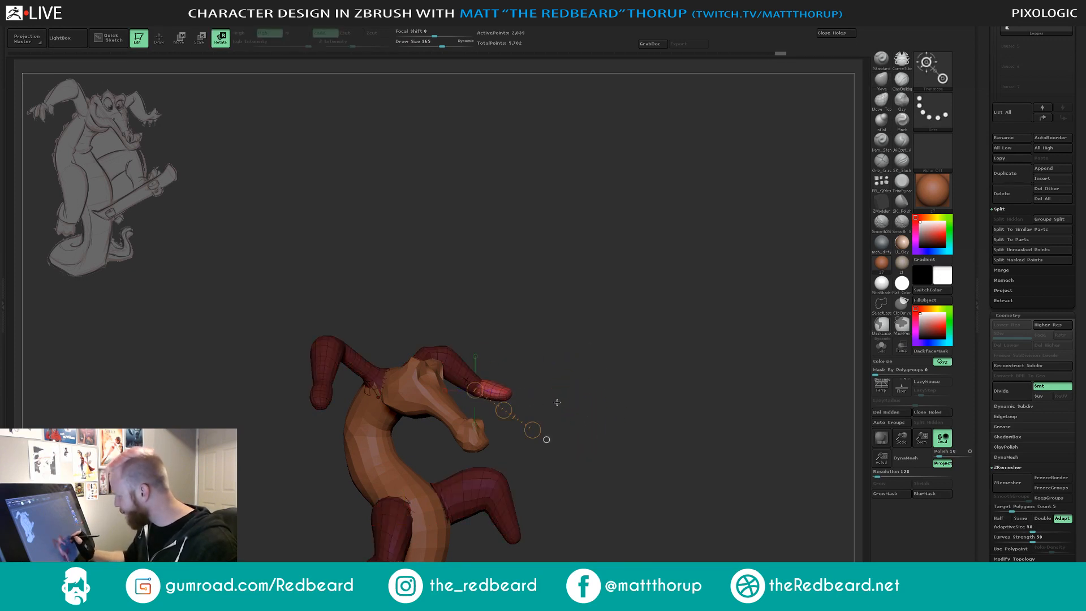
{"action": "left_click_drag", "start_coordinate": [633, 343], "coordinate": [575, 341]}
{"action": "left_click_drag", "start_coordinate": [354, 309], "coordinate": [390, 300], "text": "ctrl"}
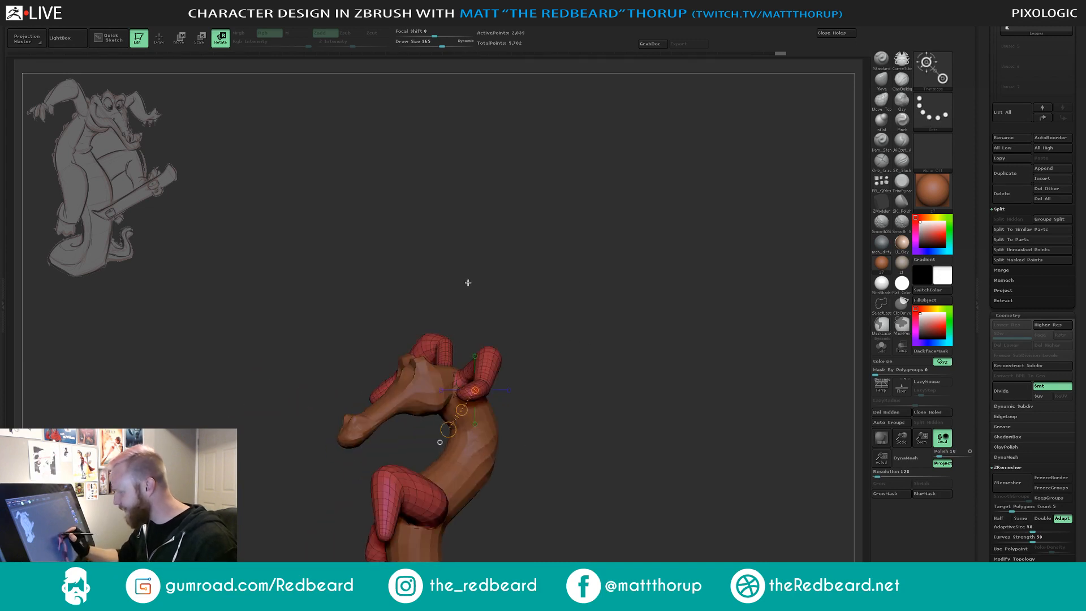
Isolate the right hand with a lasso mask, rotate and reposition it at the wrist, and clear the mask.
{"action": "left_click_drag", "start_coordinate": [467, 282], "coordinate": [354, 321]}
{"action": "mouse_move", "coordinate": [254, 323]}
{"action": "left_mouse_down", "text": "ctrl"}
{"action": "mouse_move", "coordinate": [276, 376]}
{"action": "mouse_move", "coordinate": [269, 262]}
{"action": "mouse_move", "coordinate": [277, 266]}
{"action": "left_mouse_up", "text": "ctrl"}
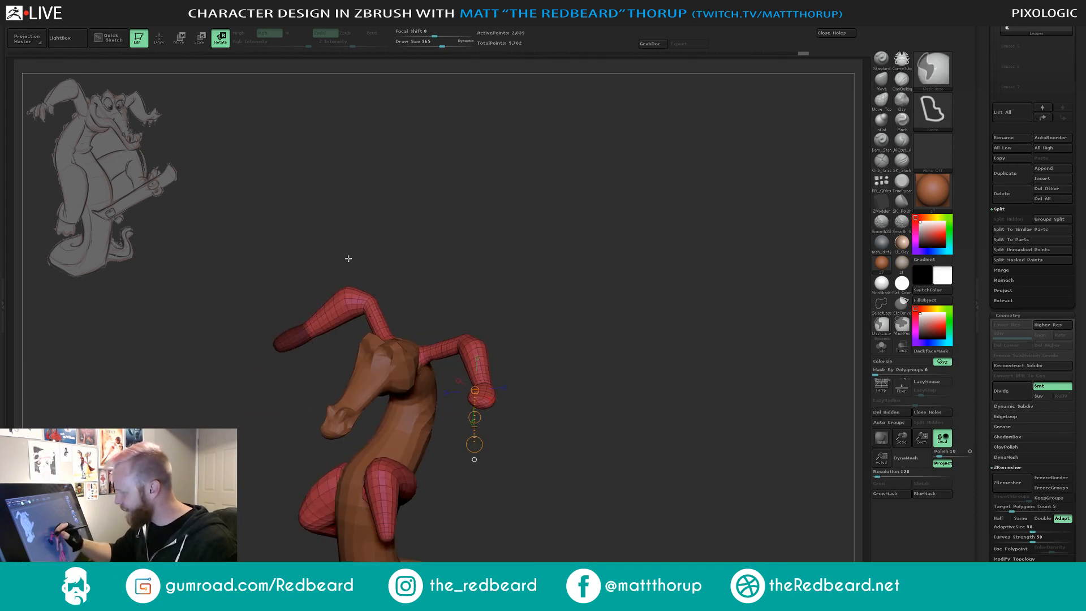
{"action": "mouse_move", "coordinate": [347, 256]}
{"action": "left_mouse_down"}
{"action": "mouse_move", "coordinate": [439, 228]}
{"action": "mouse_move", "coordinate": [531, 232]}
{"action": "mouse_move", "coordinate": [523, 237]}
{"action": "mouse_move", "coordinate": [717, 359]}
{"action": "mouse_move", "coordinate": [711, 375]}
{"action": "mouse_move", "coordinate": [632, 381]}
{"action": "left_mouse_up"}
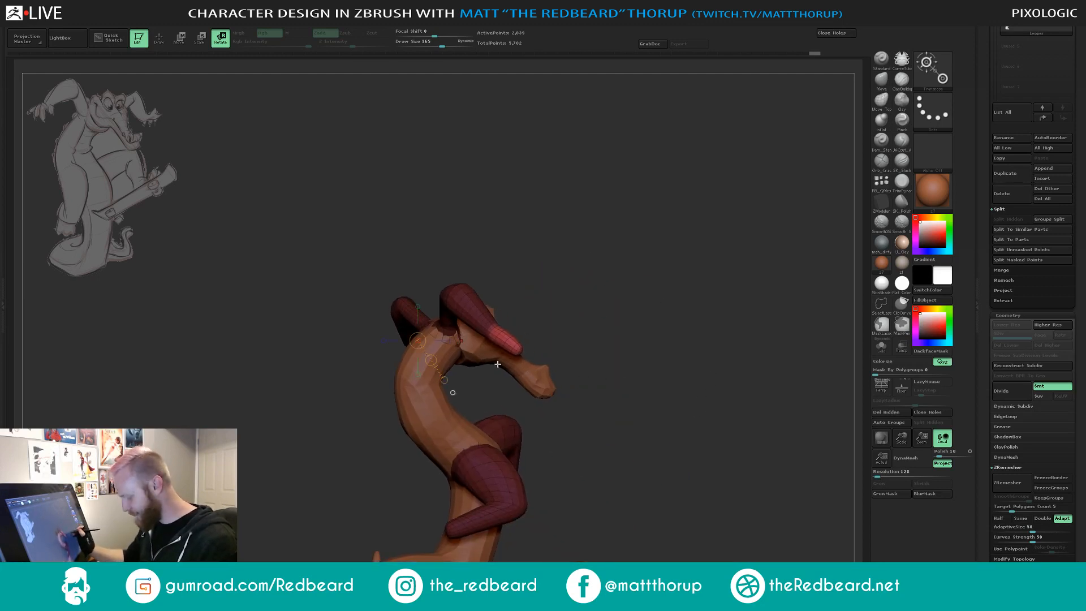
{"action": "mouse_move", "coordinate": [494, 334]}
{"action": "left_mouse_down"}
{"action": "mouse_move", "coordinate": [605, 394]}
{"action": "mouse_move", "coordinate": [603, 337]}
{"action": "left_mouse_up"}
{"action": "key", "text": "w"}
{"action": "left_click_drag", "start_coordinate": [549, 367], "coordinate": [547, 363]}
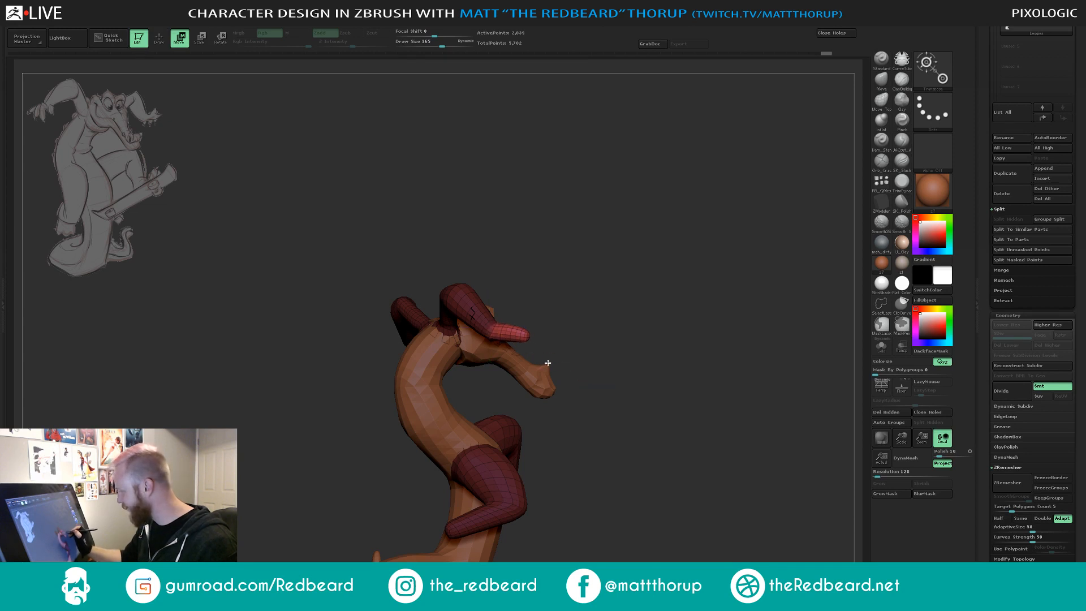
{"action": "left_click_drag", "start_coordinate": [717, 346], "coordinate": [637, 361], "text": "shift"}
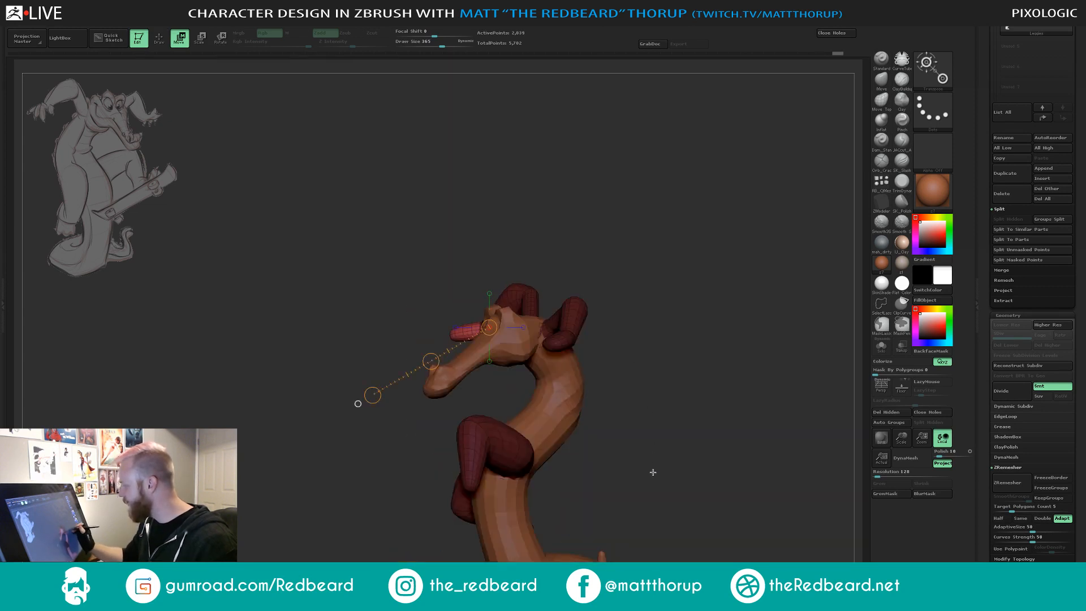
{"action": "key", "text": "q"}
{"action": "mouse_move", "coordinate": [691, 437]}
{"action": "left_mouse_down"}
{"action": "mouse_move", "coordinate": [735, 475]}
{"action": "mouse_move", "coordinate": [593, 379]}
{"action": "left_mouse_up"}
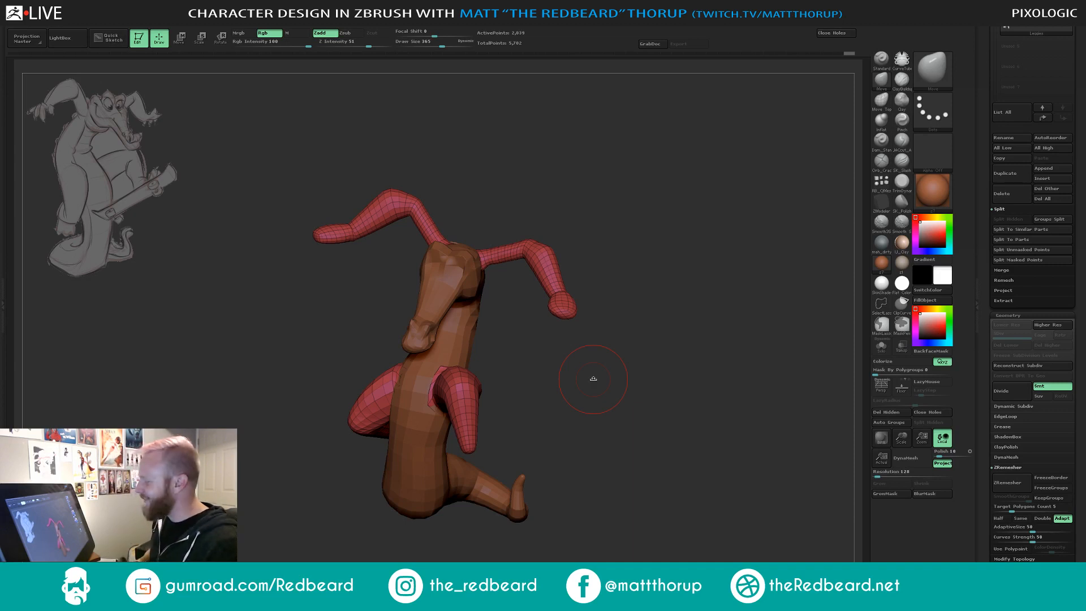
Reshape the left elbow and upper arm from behind with a resized Move brush.
{"action": "mouse_move", "coordinate": [641, 267]}
{"action": "left_mouse_down"}
{"action": "mouse_move", "coordinate": [652, 262]}
{"action": "mouse_move", "coordinate": [652, 235]}
{"action": "mouse_move", "coordinate": [674, 232]}
{"action": "mouse_move", "coordinate": [653, 249]}
{"action": "left_mouse_up"}
{"action": "key", "text": "s"}
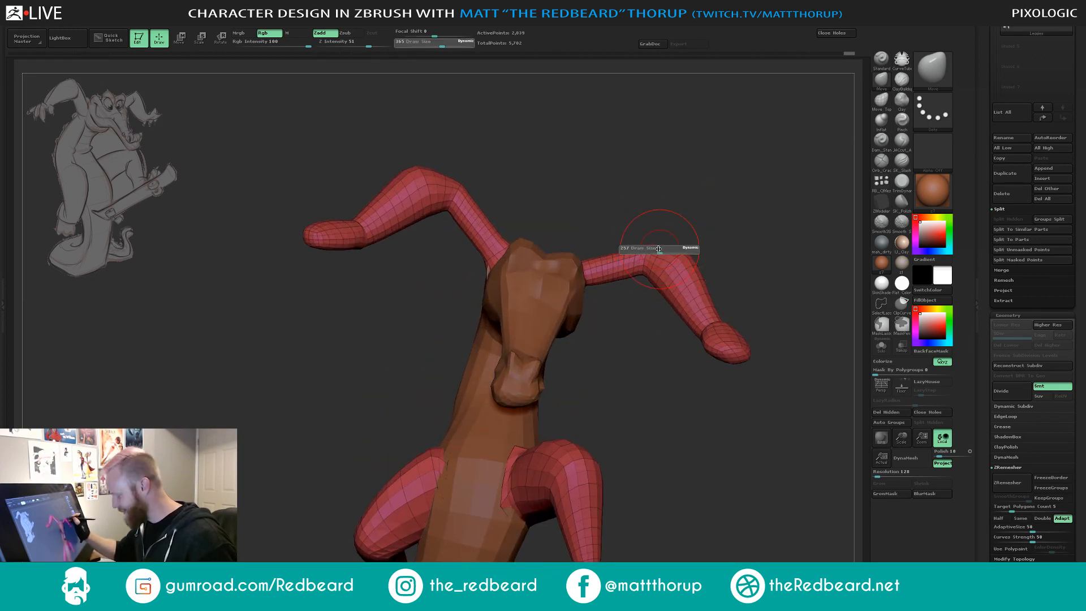
{"action": "mouse_move", "coordinate": [722, 237]}
{"action": "left_mouse_down"}
{"action": "mouse_move", "coordinate": [720, 263]}
{"action": "mouse_move", "coordinate": [686, 273]}
{"action": "mouse_move", "coordinate": [655, 267]}
{"action": "mouse_move", "coordinate": [443, 312]}
{"action": "left_mouse_up"}
{"action": "left_click_drag", "start_coordinate": [533, 279], "coordinate": [338, 425]}
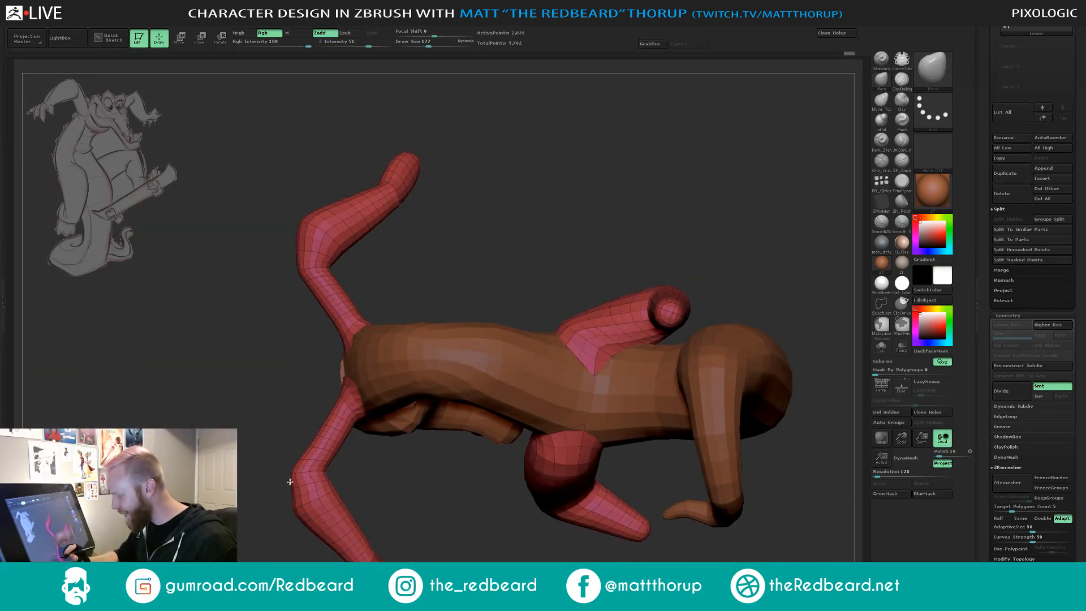
{"action": "key", "text": "s"}
{"action": "left_click_drag", "start_coordinate": [290, 478], "coordinate": [314, 458]}
{"action": "key", "text": "s"}
{"action": "left_click_drag", "start_coordinate": [360, 423], "coordinate": [354, 431]}
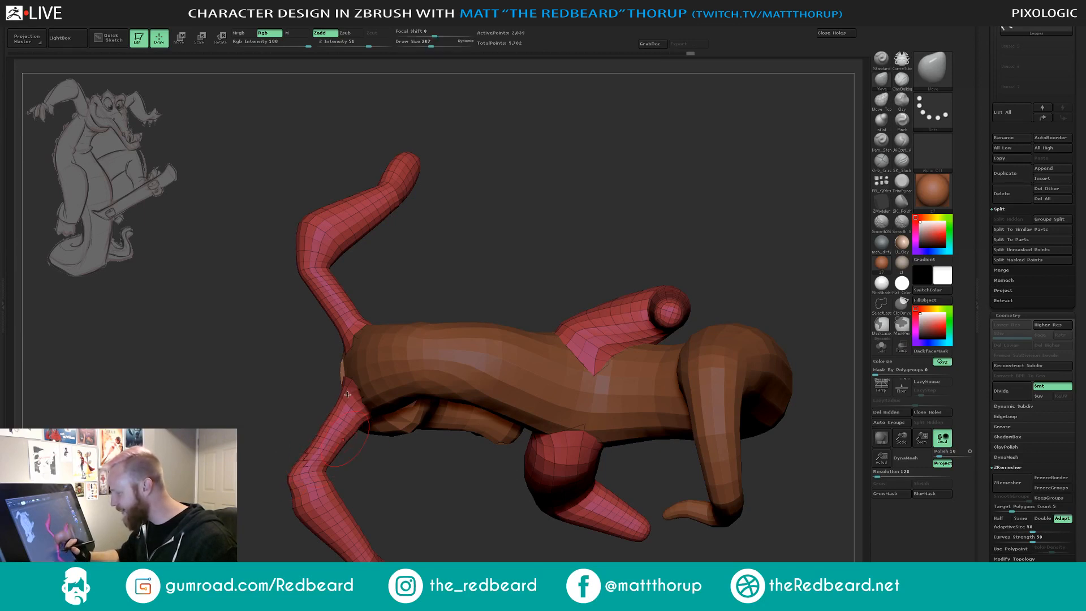
Nudge both arm roots closer to the shoulders so they overlap the body cleanly.
{"action": "left_click_drag", "start_coordinate": [404, 294], "coordinate": [317, 372]}
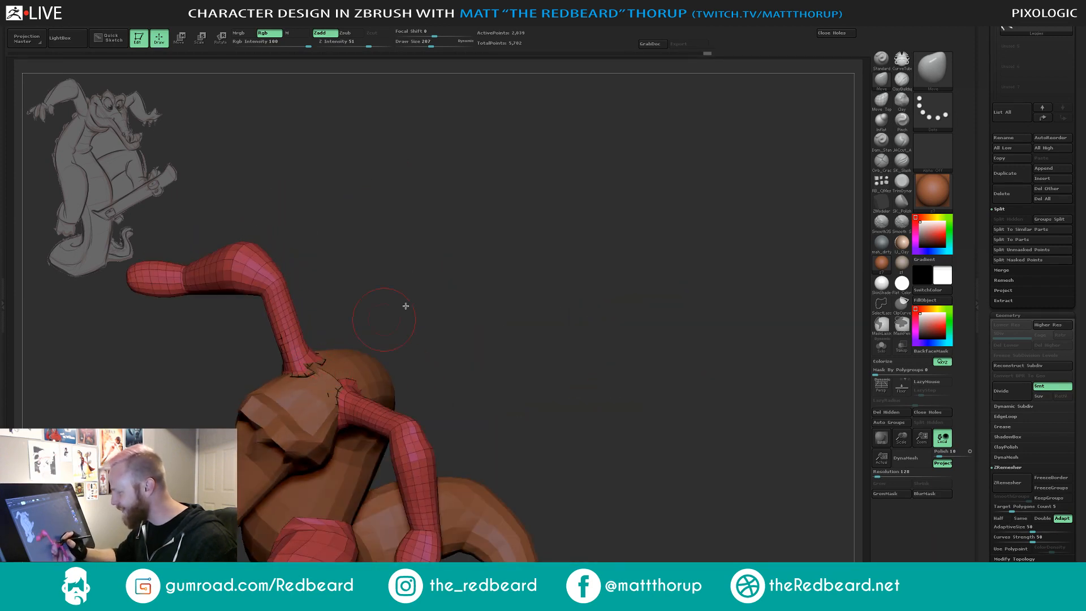
{"action": "left_click_drag", "start_coordinate": [406, 306], "coordinate": [344, 372]}
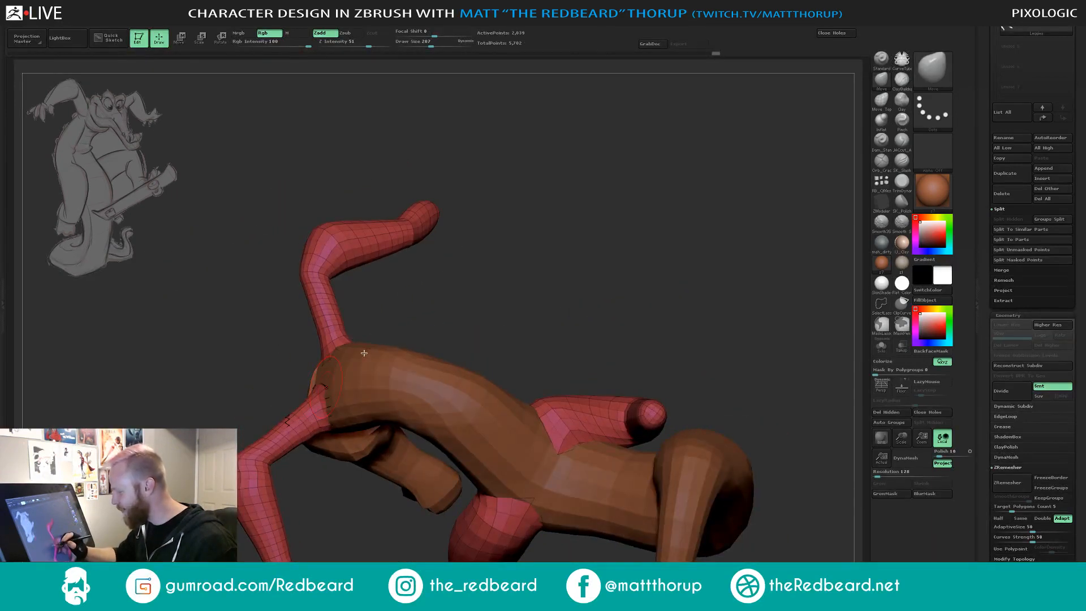
{"action": "left_click_drag", "start_coordinate": [484, 303], "coordinate": [516, 278]}
{"action": "left_click_drag", "start_coordinate": [601, 334], "coordinate": [605, 253]}
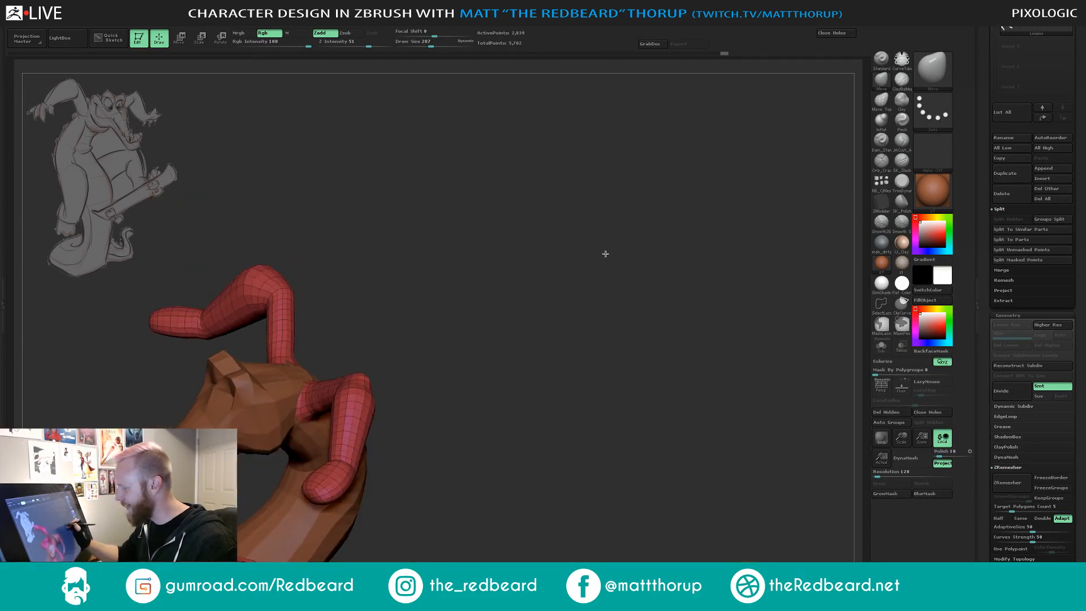
Reshape the thighs around both hips with a resized Move brush so they seat into the body from every side.
{"action": "mouse_move", "coordinate": [606, 419]}
{"action": "left_mouse_down"}
{"action": "mouse_move", "coordinate": [669, 480]}
{"action": "mouse_move", "coordinate": [694, 476]}
{"action": "mouse_move", "coordinate": [667, 492]}
{"action": "mouse_move", "coordinate": [701, 371]}
{"action": "mouse_move", "coordinate": [596, 429]}
{"action": "mouse_move", "coordinate": [603, 419]}
{"action": "mouse_move", "coordinate": [461, 422]}
{"action": "left_mouse_up"}
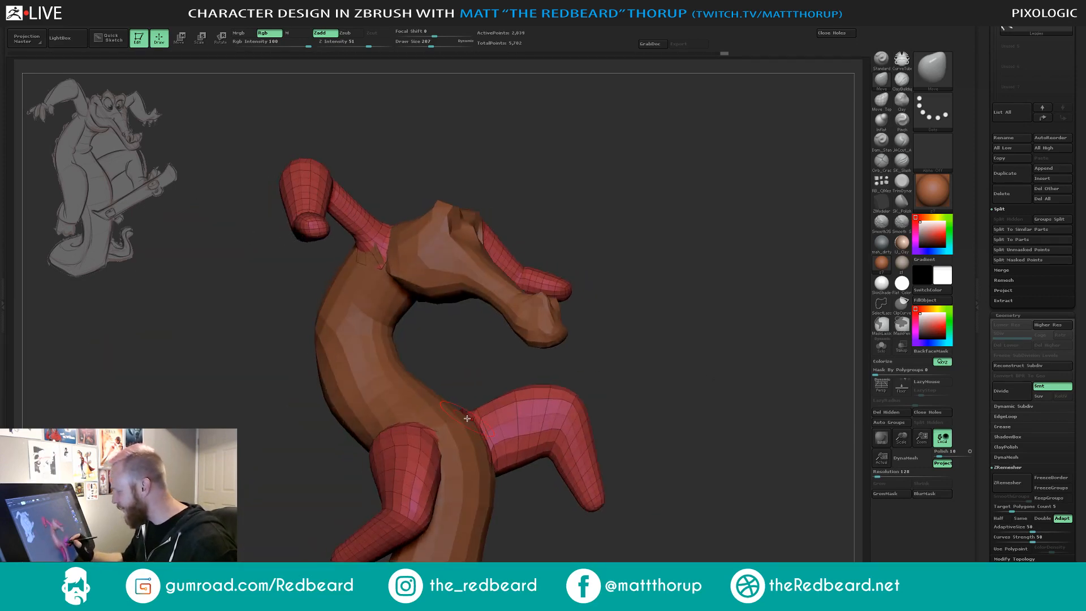
{"action": "key", "text": "bracketright"}
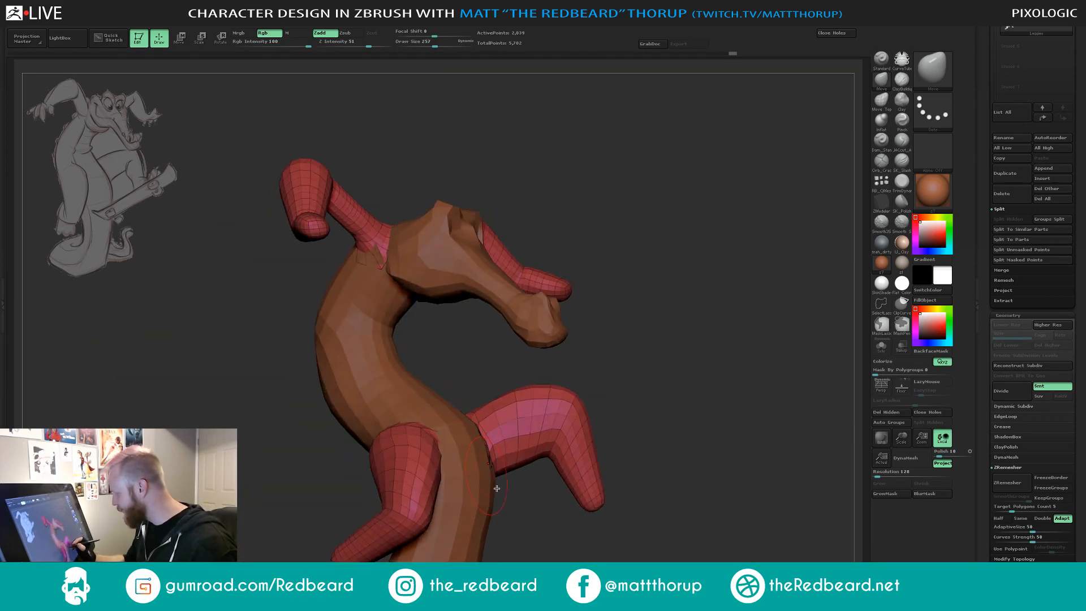
{"action": "mouse_move", "coordinate": [496, 488]}
{"action": "left_mouse_down"}
{"action": "mouse_move", "coordinate": [625, 368]}
{"action": "mouse_move", "coordinate": [601, 366]}
{"action": "mouse_move", "coordinate": [608, 390]}
{"action": "mouse_move", "coordinate": [587, 391]}
{"action": "mouse_move", "coordinate": [553, 283]}
{"action": "mouse_move", "coordinate": [562, 346]}
{"action": "mouse_move", "coordinate": [455, 488]}
{"action": "left_mouse_up"}
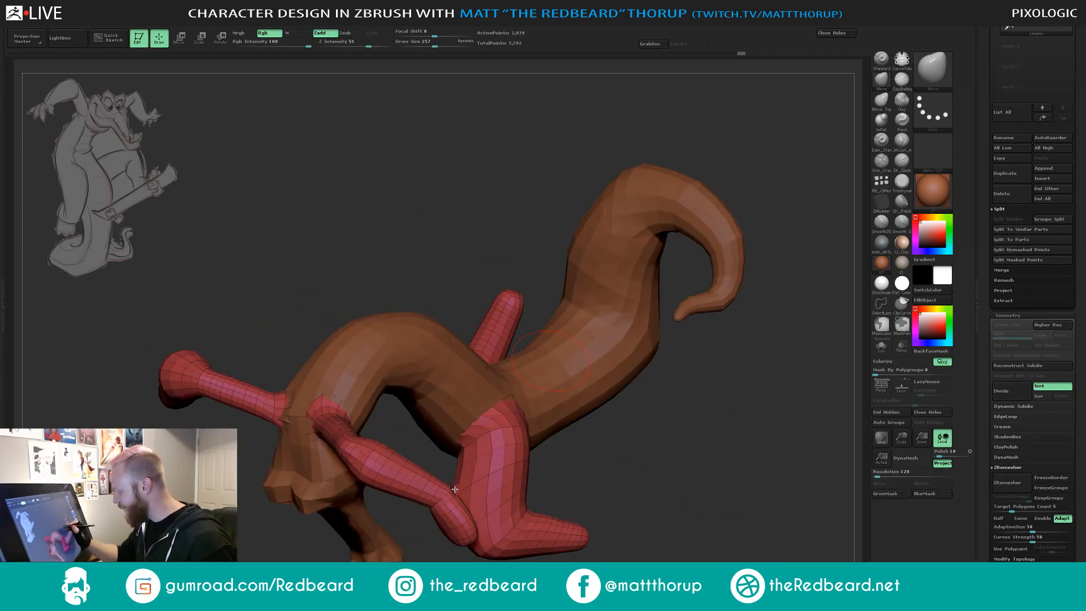
{"action": "key", "text": "bracketright"}
{"action": "mouse_move", "coordinate": [619, 469]}
{"action": "left_mouse_down"}
{"action": "mouse_move", "coordinate": [643, 360]}
{"action": "mouse_move", "coordinate": [635, 419]}
{"action": "mouse_move", "coordinate": [679, 330]}
{"action": "mouse_move", "coordinate": [562, 192]}
{"action": "mouse_move", "coordinate": [571, 175]}
{"action": "mouse_move", "coordinate": [495, 315]}
{"action": "left_mouse_up"}
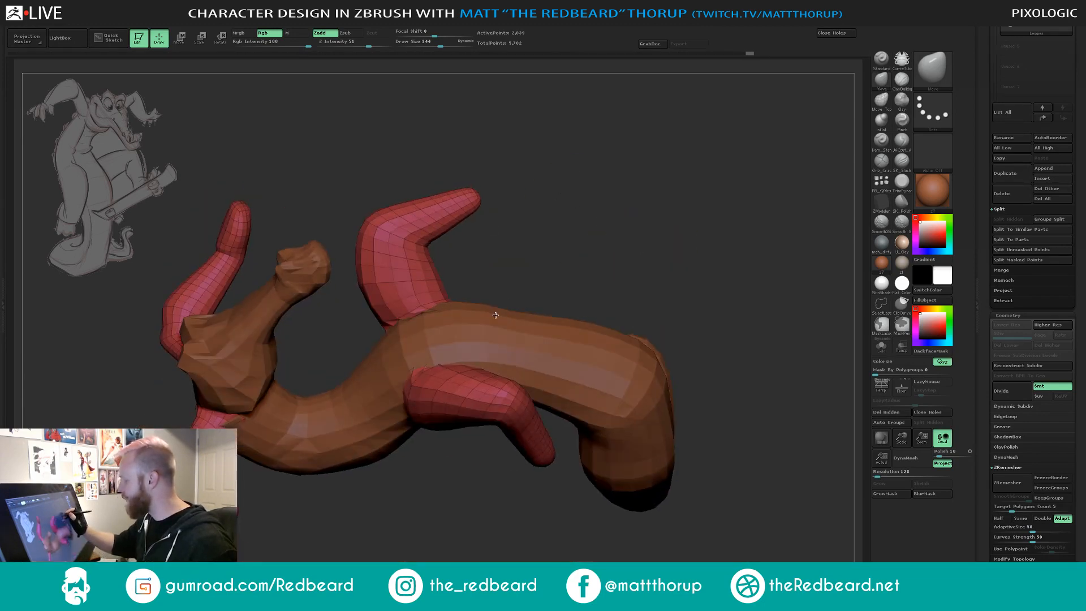
{"action": "mouse_move", "coordinate": [648, 229]}
{"action": "left_mouse_down"}
{"action": "mouse_move", "coordinate": [630, 227]}
{"action": "mouse_move", "coordinate": [529, 423]}
{"action": "mouse_move", "coordinate": [543, 404]}
{"action": "left_mouse_up"}
{"action": "key", "text": "s"}
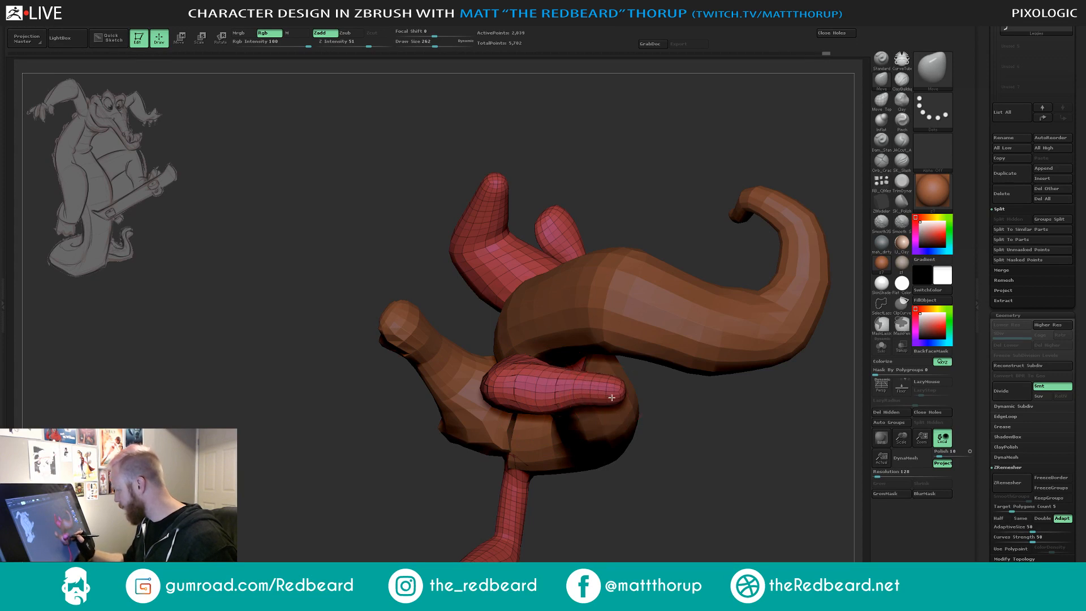
{"action": "key", "text": "shift"}
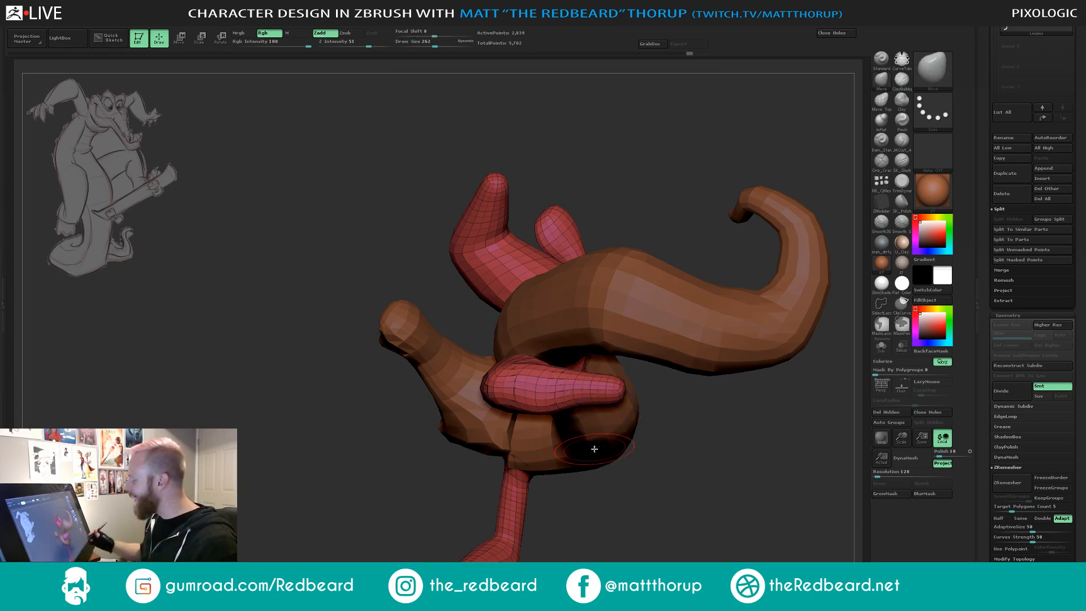
{"action": "left_click_drag", "start_coordinate": [679, 461], "coordinate": [575, 438]}
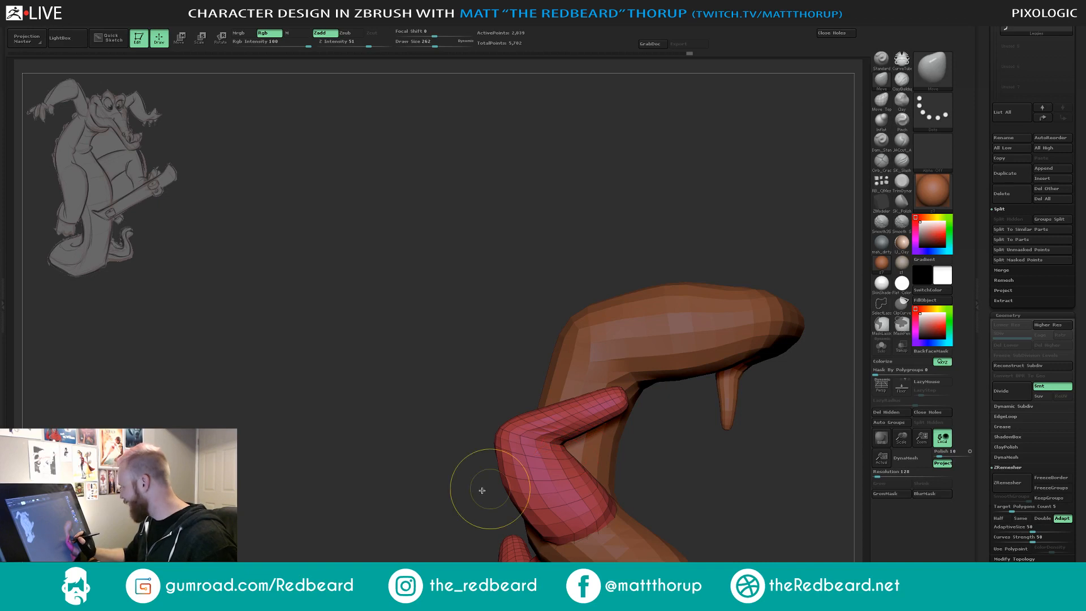
Lasso-mask the right thigh, pull the lower leg out into a fuller calf, and smooth it.
{"action": "mouse_move", "coordinate": [416, 496]}
{"action": "left_mouse_down", "text": "ctrl"}
{"action": "mouse_move", "coordinate": [444, 457]}
{"action": "mouse_move", "coordinate": [511, 434]}
{"action": "mouse_move", "coordinate": [686, 537]}
{"action": "mouse_move", "coordinate": [651, 560]}
{"action": "mouse_move", "coordinate": [610, 560]}
{"action": "left_mouse_up", "text": "ctrl"}
{"action": "mouse_move", "coordinate": [576, 444]}
{"action": "left_mouse_down"}
{"action": "mouse_move", "coordinate": [571, 453]}
{"action": "mouse_move", "coordinate": [595, 442]}
{"action": "left_mouse_up"}
{"action": "mouse_move", "coordinate": [558, 406]}
{"action": "left_mouse_down"}
{"action": "mouse_move", "coordinate": [591, 396]}
{"action": "mouse_move", "coordinate": [613, 421]}
{"action": "left_mouse_up"}
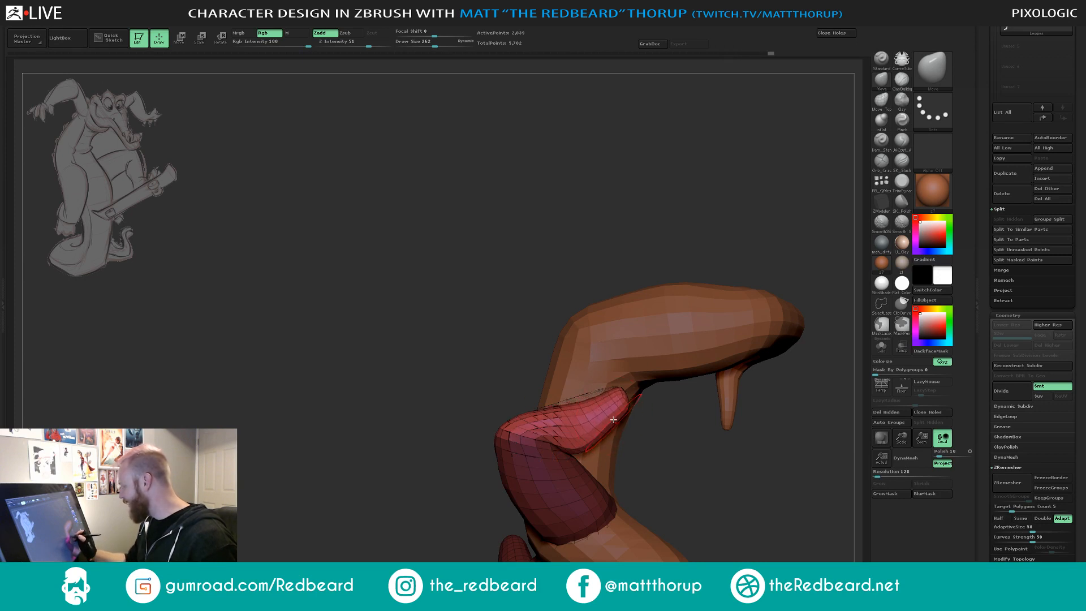
{"action": "key", "text": "shift"}
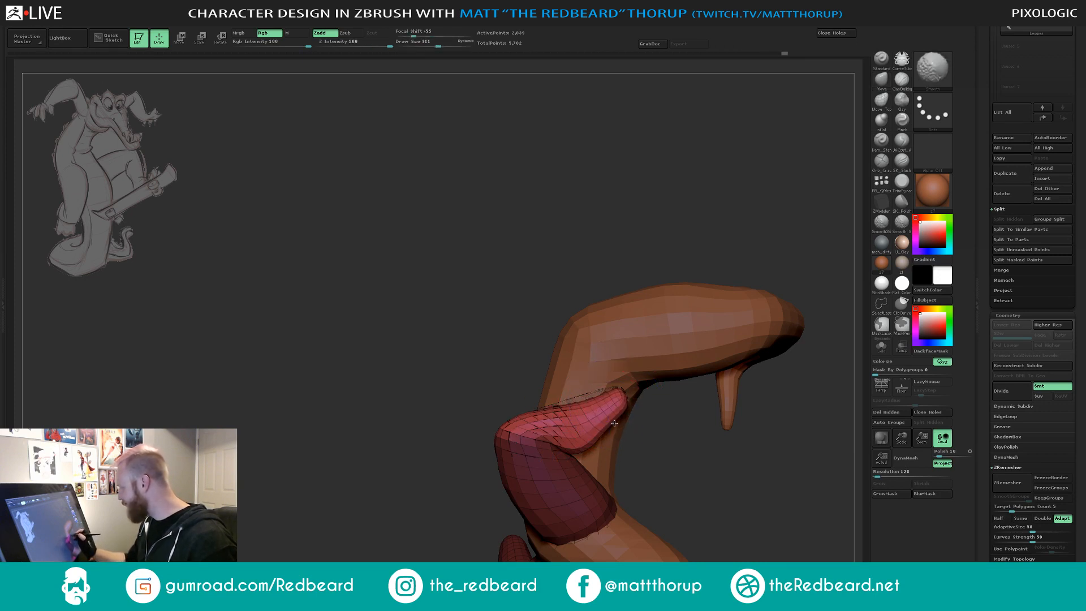
{"action": "left_click_drag", "start_coordinate": [614, 423], "coordinate": [610, 416], "text": "shift"}
Isolate the limbs in Solo mode, refine the right calf's profile with the Move brush from several angles, and clear the mask.
{"action": "mouse_move", "coordinate": [704, 488]}
{"action": "left_mouse_down"}
{"action": "mouse_move", "coordinate": [639, 511]}
{"action": "mouse_move", "coordinate": [525, 492]}
{"action": "left_mouse_up"}
{"action": "left_click", "coordinate": [881, 346]}
{"action": "mouse_move", "coordinate": [617, 512]}
{"action": "left_mouse_down"}
{"action": "mouse_move", "coordinate": [617, 546]}
{"action": "mouse_move", "coordinate": [589, 463]}
{"action": "mouse_move", "coordinate": [681, 353]}
{"action": "left_mouse_up"}
{"action": "left_click_drag", "start_coordinate": [662, 386], "coordinate": [667, 386]}
{"action": "key", "text": "s"}
{"action": "left_click", "coordinate": [661, 389]}
{"action": "mouse_move", "coordinate": [691, 365]}
{"action": "left_mouse_down"}
{"action": "mouse_move", "coordinate": [705, 439]}
{"action": "mouse_move", "coordinate": [697, 487]}
{"action": "mouse_move", "coordinate": [665, 475]}
{"action": "left_mouse_up"}
{"action": "mouse_move", "coordinate": [637, 438]}
{"action": "left_mouse_down"}
{"action": "mouse_move", "coordinate": [642, 514]}
{"action": "mouse_move", "coordinate": [666, 454]}
{"action": "mouse_move", "coordinate": [616, 395]}
{"action": "left_mouse_up"}
{"action": "key", "text": "s"}
{"action": "left_click", "coordinate": [616, 392]}
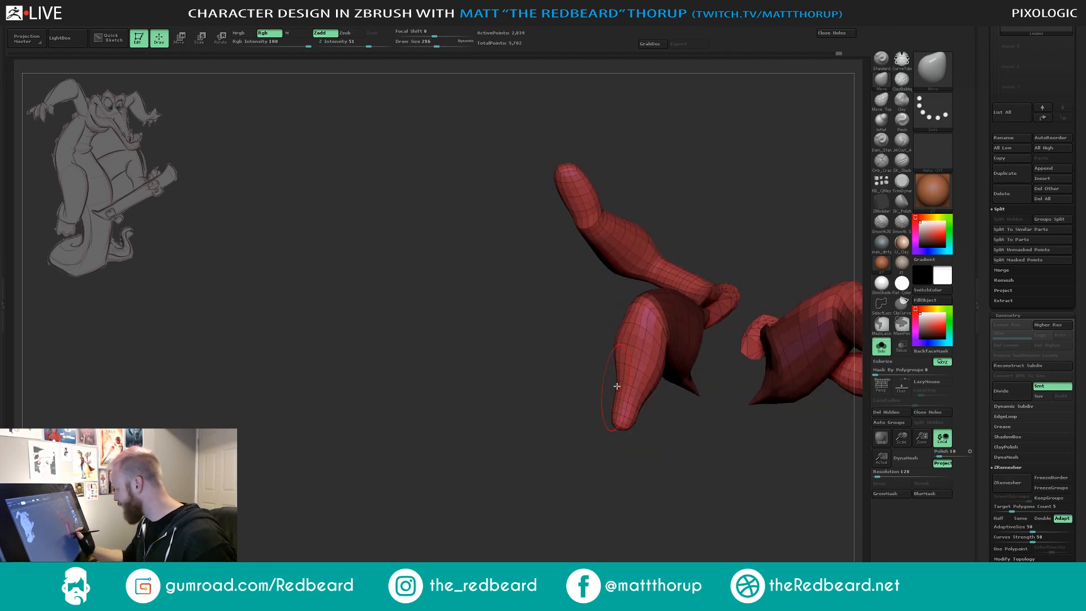
{"action": "mouse_move", "coordinate": [663, 462]}
{"action": "left_mouse_down"}
{"action": "mouse_move", "coordinate": [673, 497]}
{"action": "mouse_move", "coordinate": [679, 477]}
{"action": "left_mouse_up"}
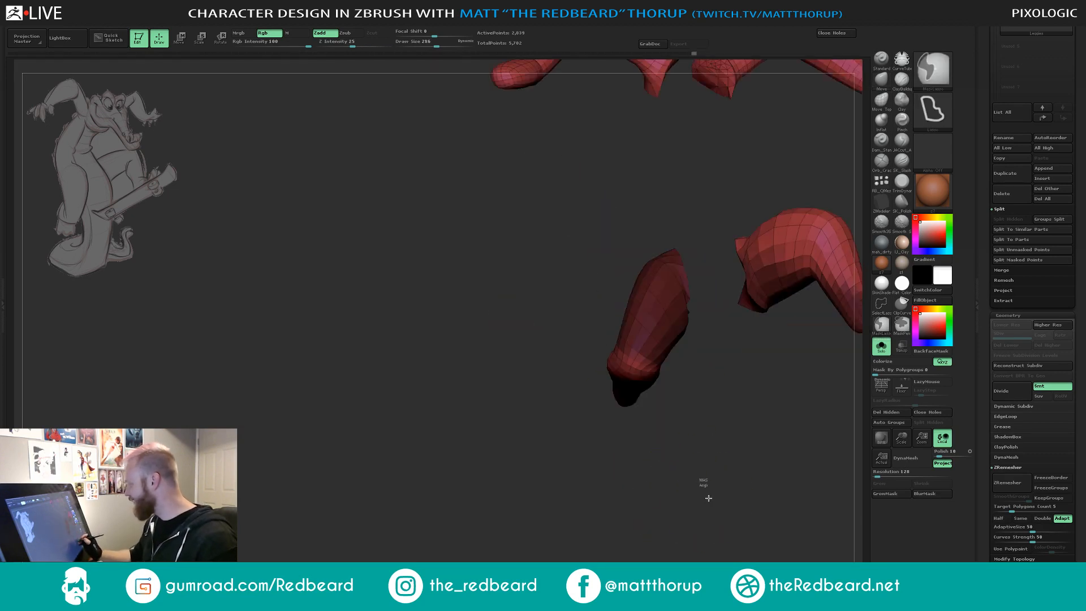
Lasso-mask the raised left thigh and push out the back of the left calf with the Move brush.
{"action": "mouse_move", "coordinate": [763, 452]}
{"action": "left_mouse_down"}
{"action": "mouse_move", "coordinate": [533, 477]}
{"action": "mouse_move", "coordinate": [558, 473]}
{"action": "mouse_move", "coordinate": [572, 430]}
{"action": "left_mouse_up"}
{"action": "mouse_move", "coordinate": [605, 211]}
{"action": "left_mouse_down"}
{"action": "mouse_move", "coordinate": [637, 181]}
{"action": "mouse_move", "coordinate": [433, 416]}
{"action": "mouse_move", "coordinate": [559, 138]}
{"action": "mouse_move", "coordinate": [622, 134]}
{"action": "left_mouse_up"}
{"action": "mouse_move", "coordinate": [351, 311]}
{"action": "left_mouse_down", "text": "ctrl"}
{"action": "mouse_move", "coordinate": [426, 466]}
{"action": "mouse_move", "coordinate": [622, 216]}
{"action": "left_mouse_up", "text": "ctrl"}
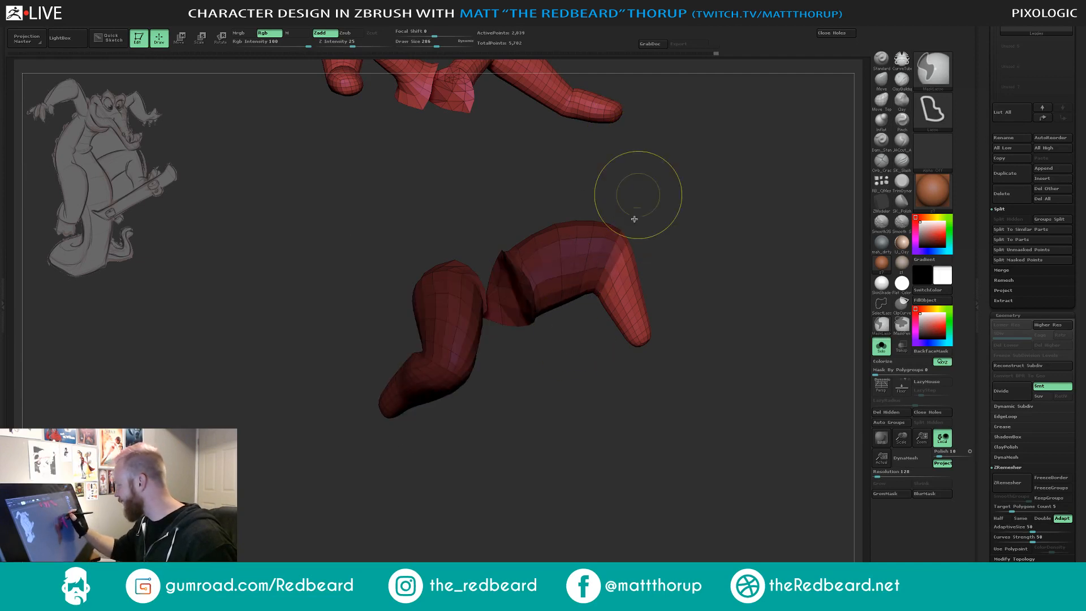
{"action": "mouse_move", "coordinate": [607, 307]}
{"action": "left_mouse_down"}
{"action": "mouse_move", "coordinate": [597, 316]}
{"action": "mouse_move", "coordinate": [626, 346]}
{"action": "left_mouse_up"}
{"action": "key", "text": "s"}
{"action": "left_click_drag", "start_coordinate": [636, 287], "coordinate": [633, 289]}
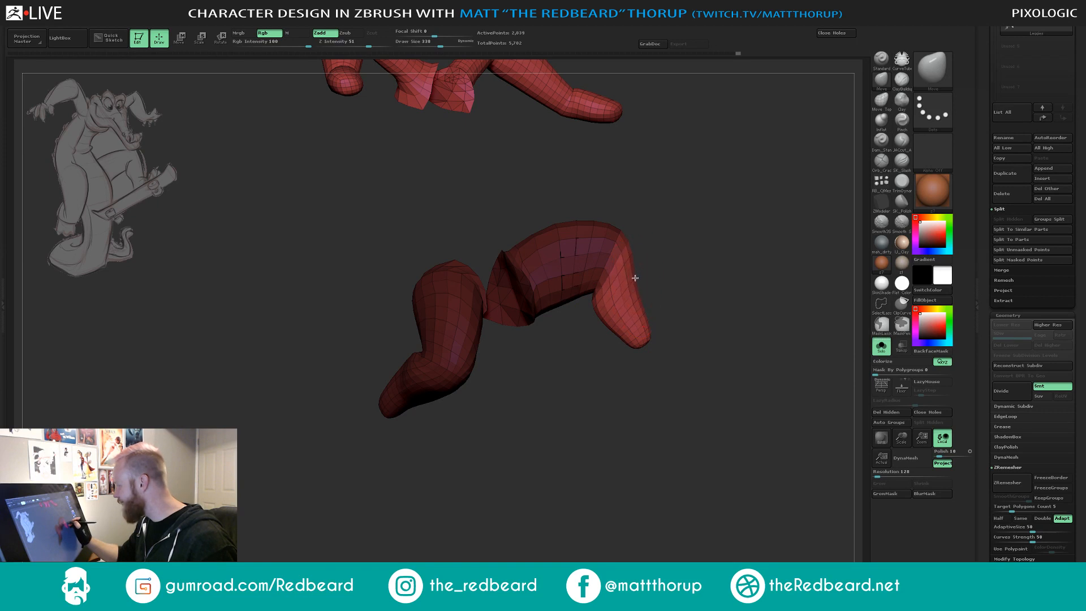
Refine the left calf's bulge and taper toward the ankle from several angles, and clear the mask.
{"action": "left_click_drag", "start_coordinate": [701, 317], "coordinate": [560, 313]}
{"action": "key", "text": "s"}
{"action": "left_click_drag", "start_coordinate": [634, 312], "coordinate": [686, 290]}
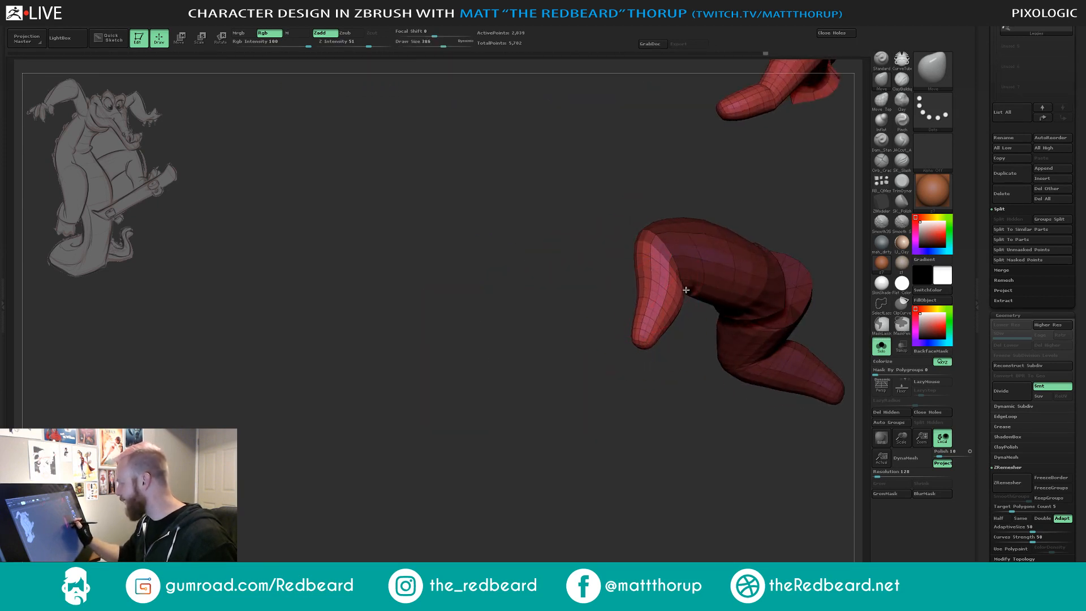
{"action": "left_click_drag", "start_coordinate": [699, 336], "coordinate": [755, 331]}
{"action": "left_click_drag", "start_coordinate": [684, 275], "coordinate": [697, 271]}
{"action": "left_click_drag", "start_coordinate": [764, 277], "coordinate": [827, 285]}
{"action": "left_click_drag", "start_coordinate": [649, 297], "coordinate": [641, 301]}
{"action": "mouse_move", "coordinate": [758, 321]}
{"action": "left_mouse_down"}
{"action": "mouse_move", "coordinate": [703, 327]}
{"action": "mouse_move", "coordinate": [699, 296]}
{"action": "left_mouse_up"}
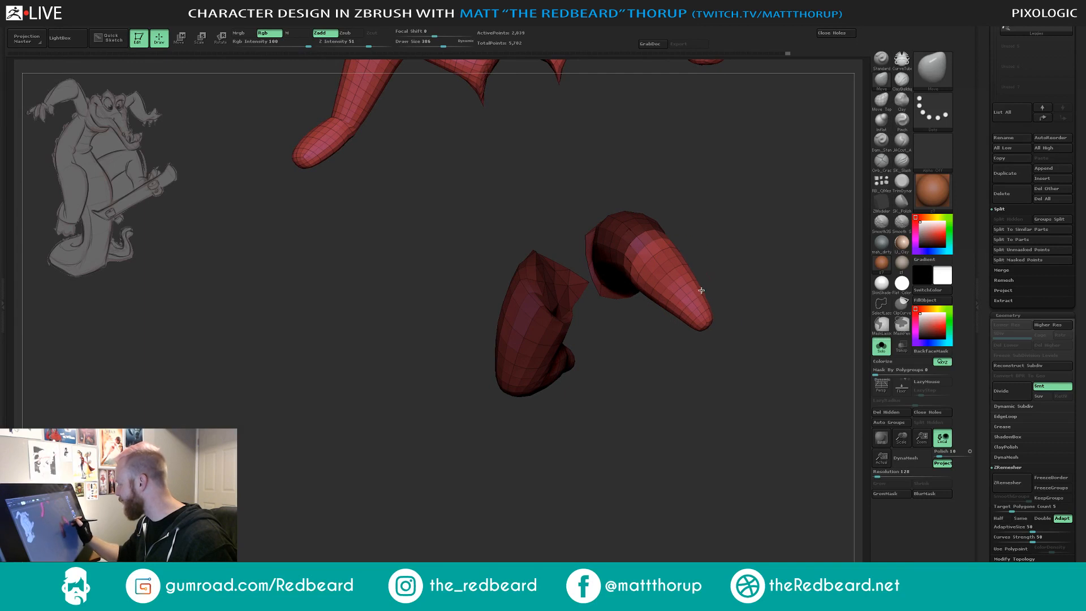
{"action": "mouse_move", "coordinate": [660, 438]}
{"action": "left_mouse_down"}
{"action": "mouse_move", "coordinate": [671, 453]}
{"action": "mouse_move", "coordinate": [652, 460]}
{"action": "left_mouse_up"}
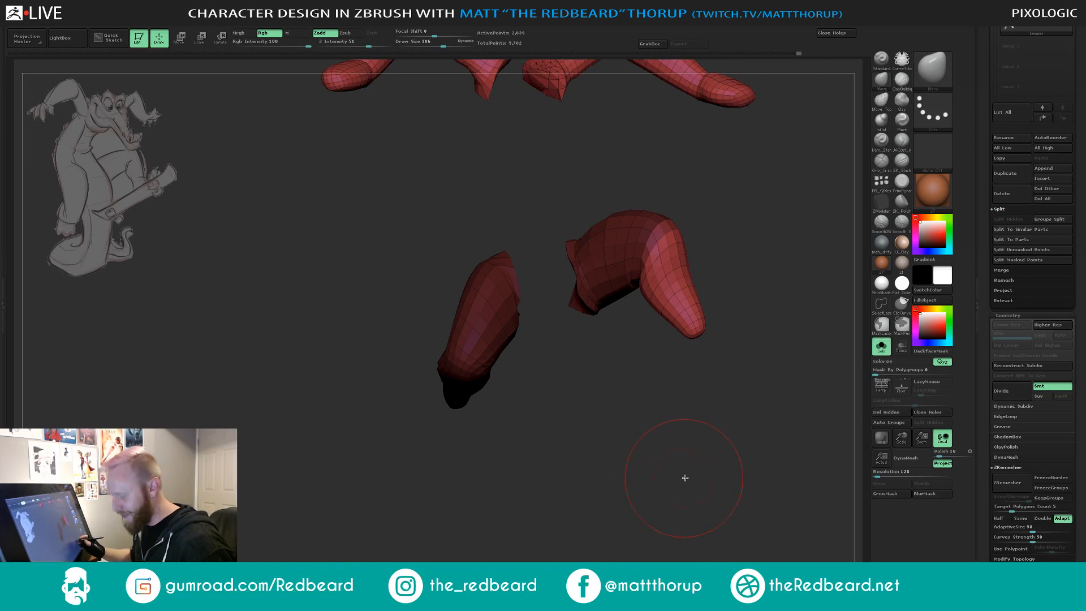
{"action": "left_click_drag", "start_coordinate": [685, 478], "coordinate": [516, 291]}
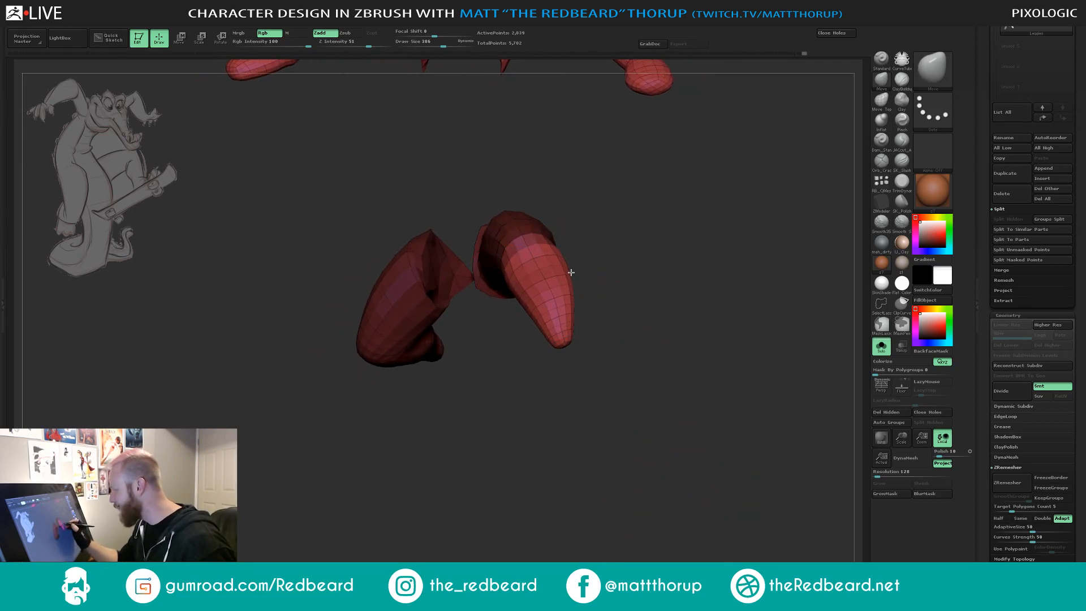
{"action": "left_click_drag", "start_coordinate": [646, 301], "coordinate": [630, 356]}
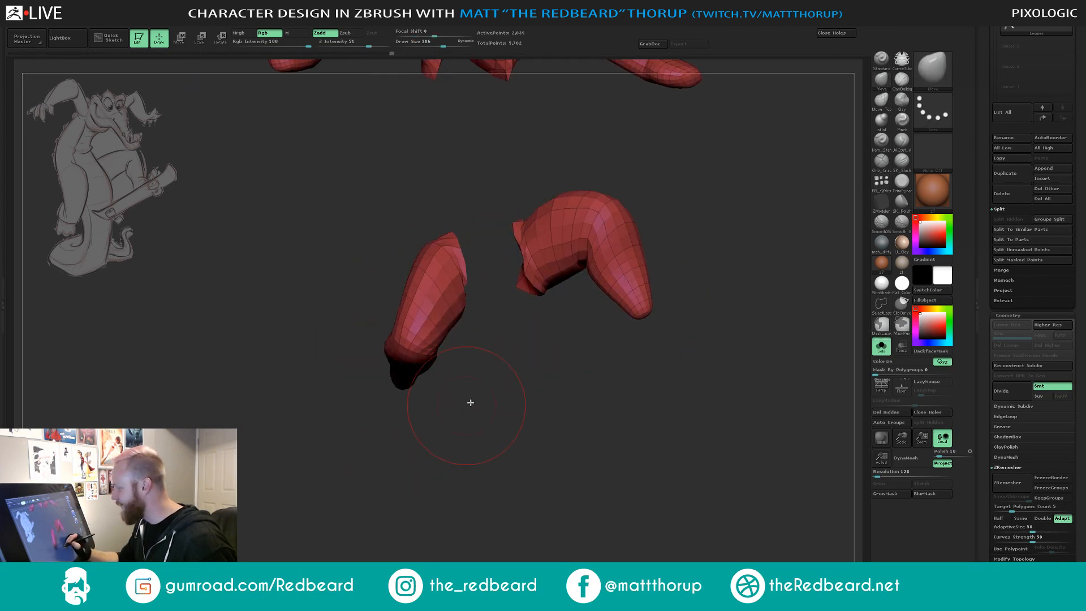
{"action": "key", "text": "s"}
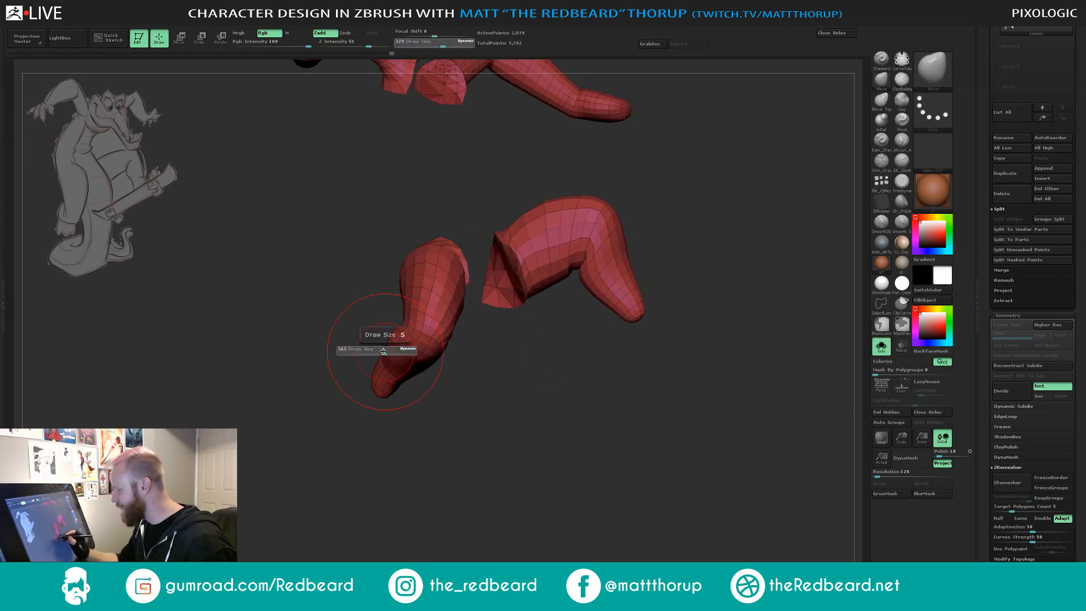
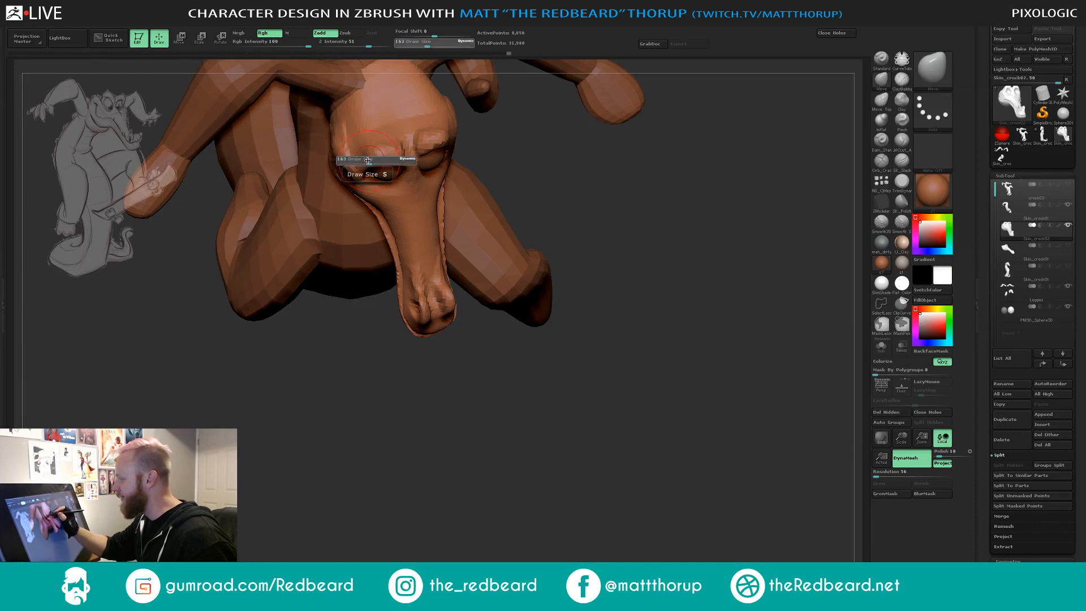
Reshape the brow ridges above the crocodile's eyes with the Move brush, resizing it between strokes.
{"action": "left_click_drag", "start_coordinate": [371, 164], "coordinate": [374, 163]}
{"action": "left_click_drag", "start_coordinate": [377, 164], "coordinate": [367, 152]}
{"action": "left_click_drag", "start_coordinate": [521, 149], "coordinate": [434, 141]}
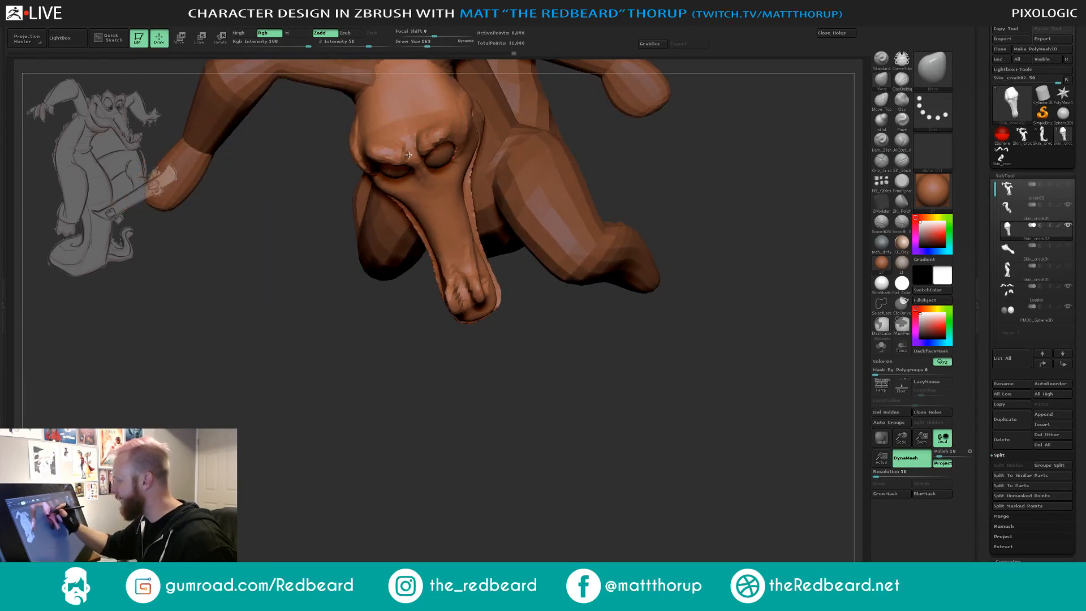
{"action": "key", "text": "s"}
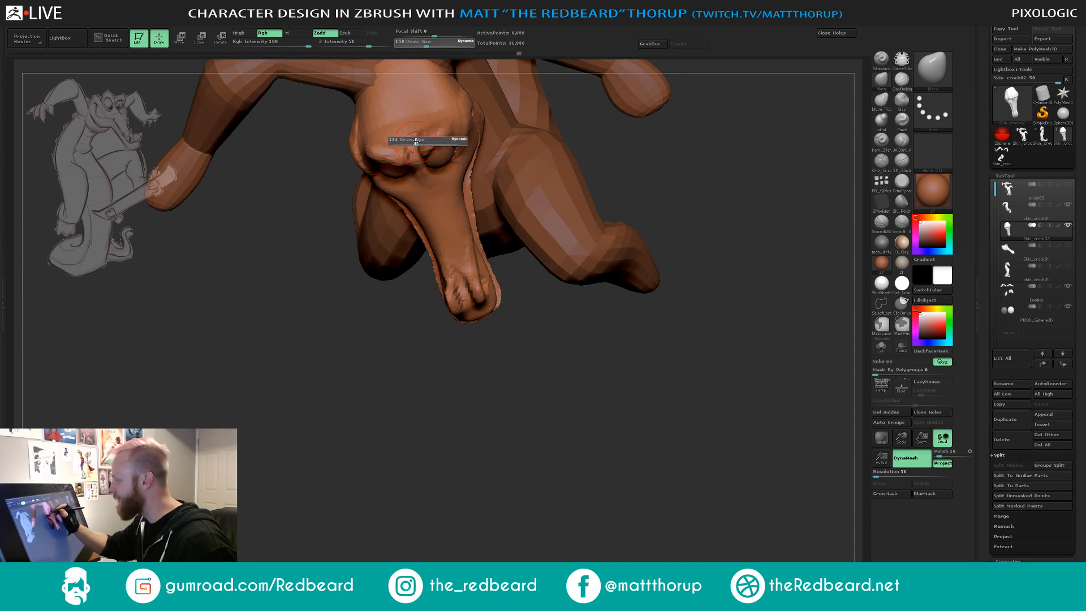
{"action": "left_click_drag", "start_coordinate": [421, 141], "coordinate": [448, 138]}
{"action": "key", "text": "s"}
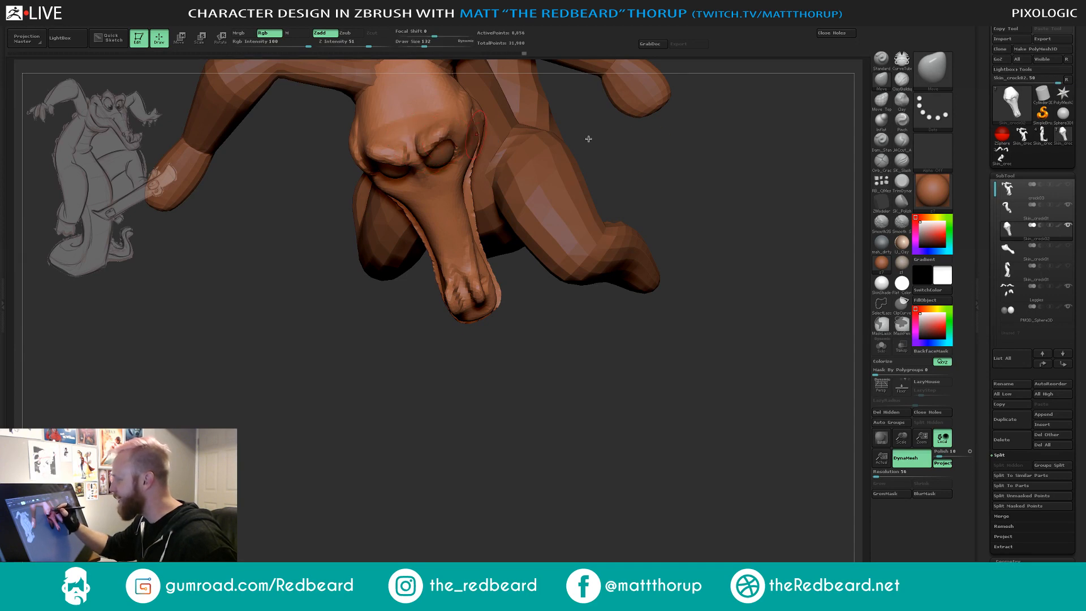
{"action": "mouse_move", "coordinate": [589, 139]}
{"action": "left_mouse_down"}
{"action": "mouse_move", "coordinate": [623, 157]}
{"action": "mouse_move", "coordinate": [589, 348]}
{"action": "mouse_move", "coordinate": [473, 399]}
{"action": "mouse_move", "coordinate": [443, 426]}
{"action": "left_mouse_up"}
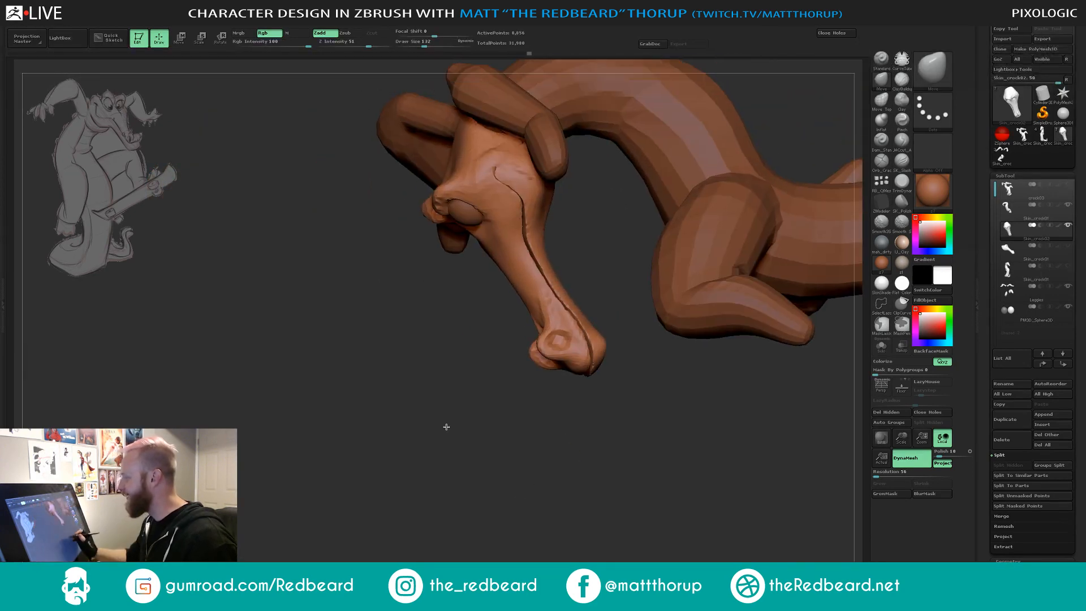
{"action": "key", "text": "s"}
{"action": "left_click", "coordinate": [470, 199]}
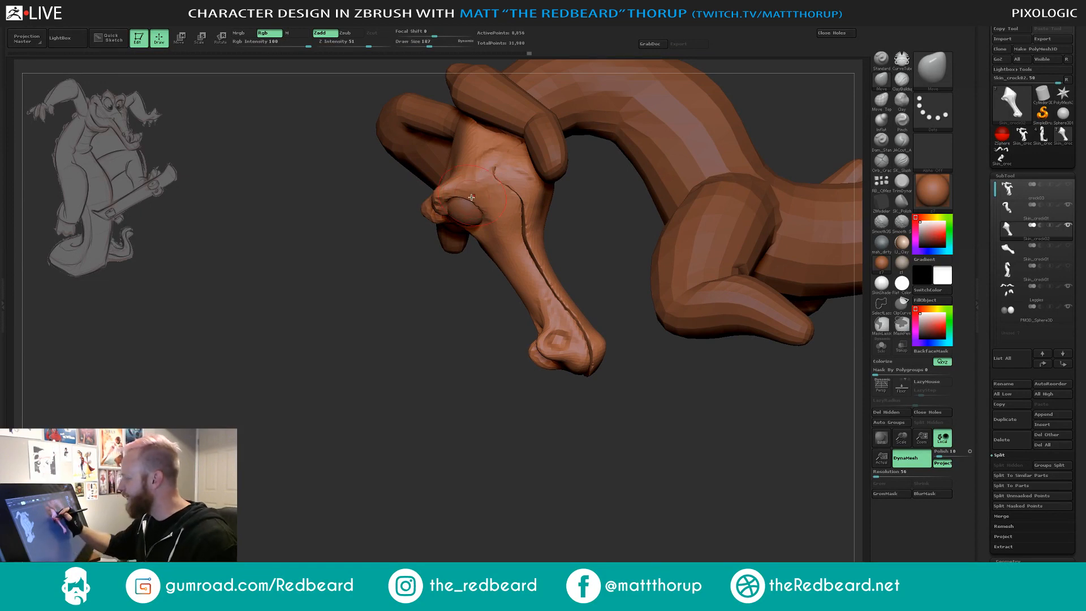
{"action": "mouse_move", "coordinate": [473, 199]}
{"action": "left_mouse_down"}
{"action": "mouse_move", "coordinate": [456, 303]}
{"action": "mouse_move", "coordinate": [601, 262]}
{"action": "mouse_move", "coordinate": [599, 223]}
{"action": "mouse_move", "coordinate": [515, 207]}
{"action": "mouse_move", "coordinate": [616, 118]}
{"action": "mouse_move", "coordinate": [637, 118]}
{"action": "mouse_move", "coordinate": [584, 129]}
{"action": "mouse_move", "coordinate": [604, 141]}
{"action": "left_mouse_up"}
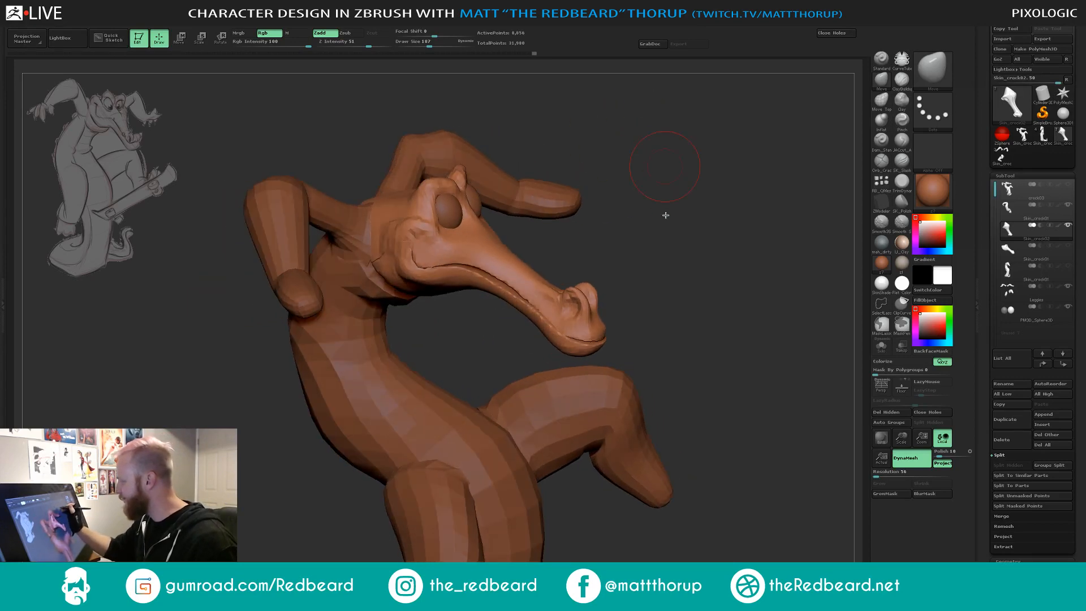
Adjust the eye socket rims around the eyeballs with small Move brush strokes.
{"action": "left_click_drag", "start_coordinate": [665, 215], "coordinate": [612, 217]}
{"action": "key", "text": "s"}
{"action": "left_click_drag", "start_coordinate": [451, 226], "coordinate": [454, 227]}
{"action": "left_click_drag", "start_coordinate": [537, 215], "coordinate": [537, 277]}
{"action": "left_click_drag", "start_coordinate": [454, 208], "coordinate": [457, 204]}
{"action": "left_click_drag", "start_coordinate": [651, 118], "coordinate": [758, 317]}
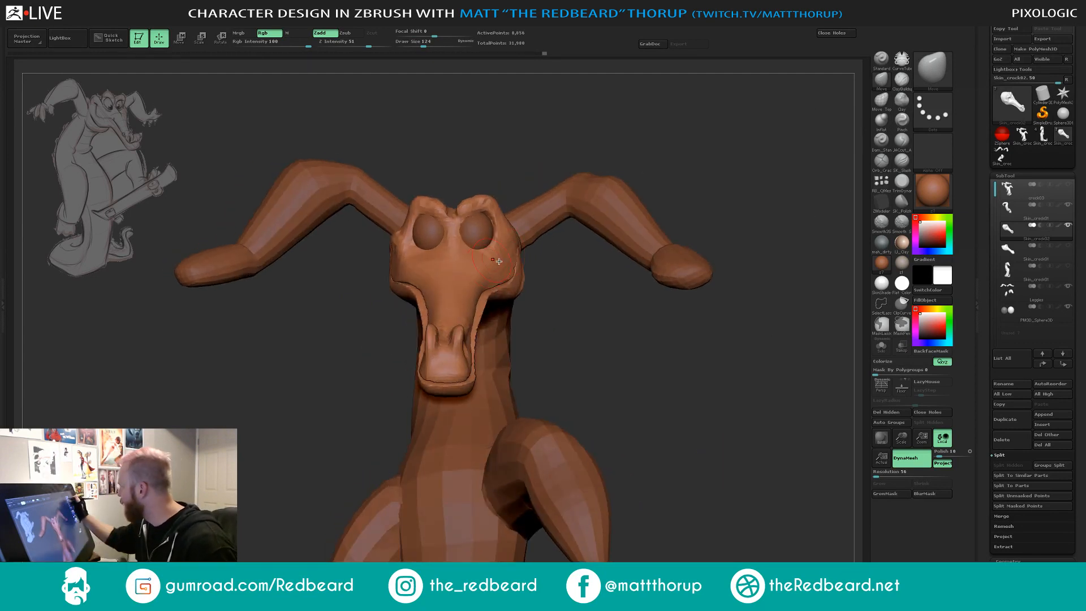
Pull the cheeks and jaw corners outward with the Move brush enlarged to draw size 234.
{"action": "key", "text": "s"}
{"action": "left_click_drag", "start_coordinate": [510, 268], "coordinate": [521, 261]}
{"action": "key", "text": "s"}
{"action": "left_click_drag", "start_coordinate": [315, 357], "coordinate": [348, 340]}
{"action": "left_click_drag", "start_coordinate": [389, 274], "coordinate": [384, 276]}
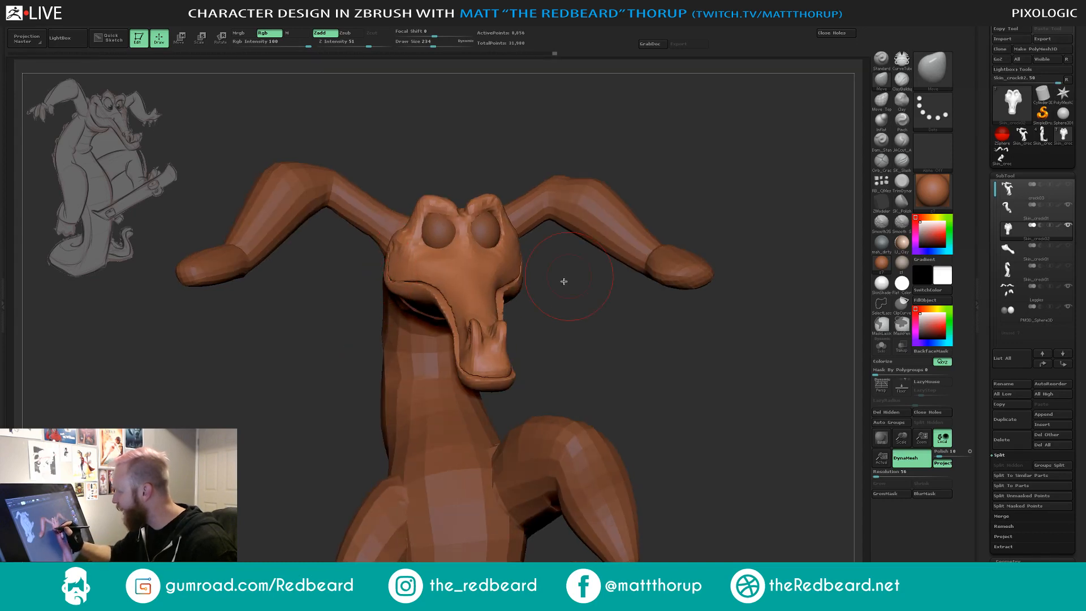
{"action": "left_click_drag", "start_coordinate": [564, 281], "coordinate": [528, 271]}
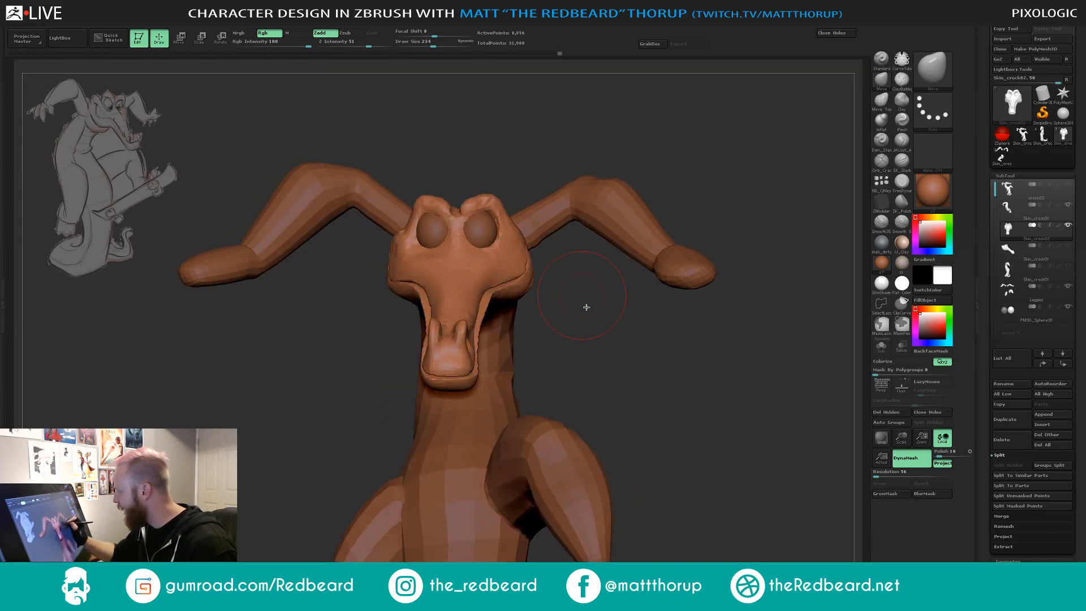
{"action": "left_click_drag", "start_coordinate": [586, 308], "coordinate": [584, 401]}
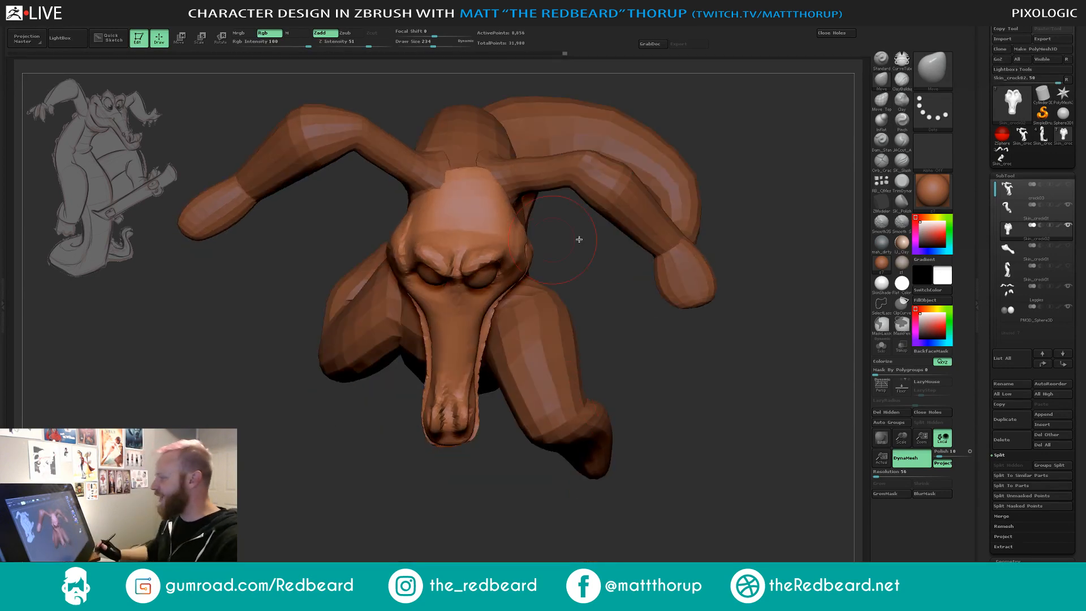
Isolate the crocodile's head in Solo mode and ready a subtractive sculpting brush at draw size 124 with Z Intensity 14.
{"action": "left_click", "coordinate": [902, 140]}
{"action": "mouse_move", "coordinate": [633, 358]}
{"action": "left_mouse_down"}
{"action": "mouse_move", "coordinate": [544, 271]}
{"action": "mouse_move", "coordinate": [564, 236]}
{"action": "left_mouse_up"}
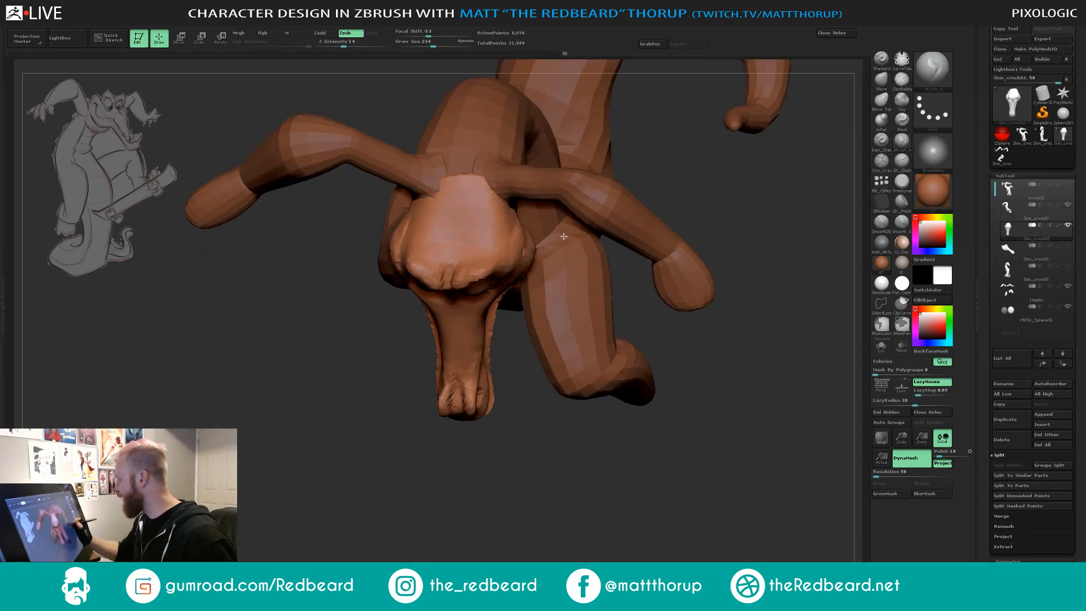
{"action": "left_click", "coordinate": [881, 345]}
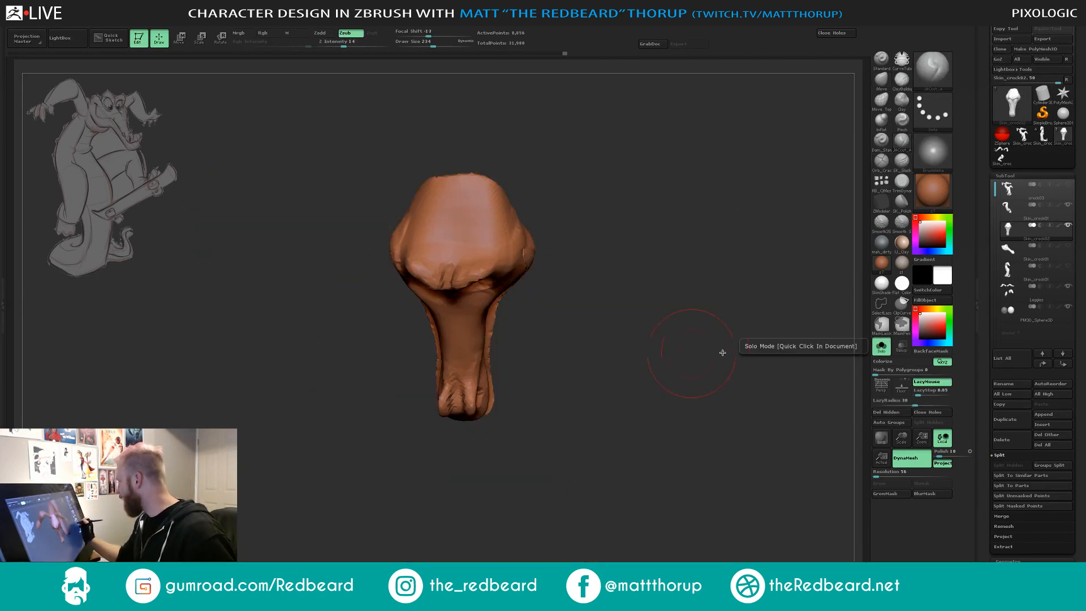
{"action": "mouse_move", "coordinate": [730, 345]}
{"action": "left_mouse_down"}
{"action": "mouse_move", "coordinate": [661, 341]}
{"action": "mouse_move", "coordinate": [450, 232]}
{"action": "left_mouse_up"}
{"action": "key", "text": "s"}
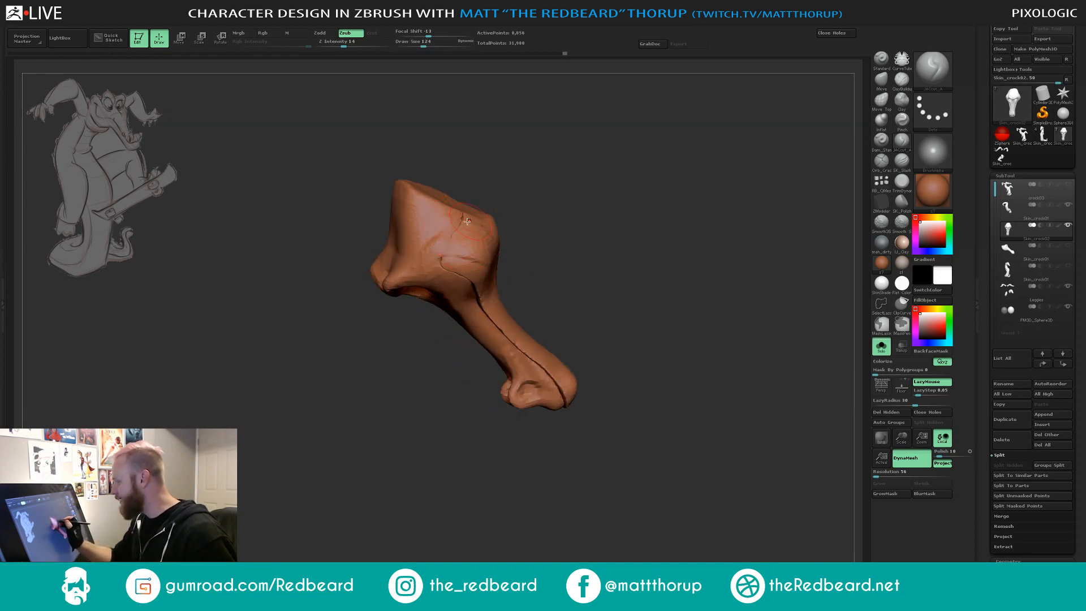
Sculpt the forms around the eye socket and down the cheek with subtractive brush strokes from both sides of the head.
{"action": "mouse_move", "coordinate": [589, 250]}
{"action": "left_mouse_down"}
{"action": "mouse_move", "coordinate": [603, 201]}
{"action": "mouse_move", "coordinate": [414, 260]}
{"action": "left_mouse_up"}
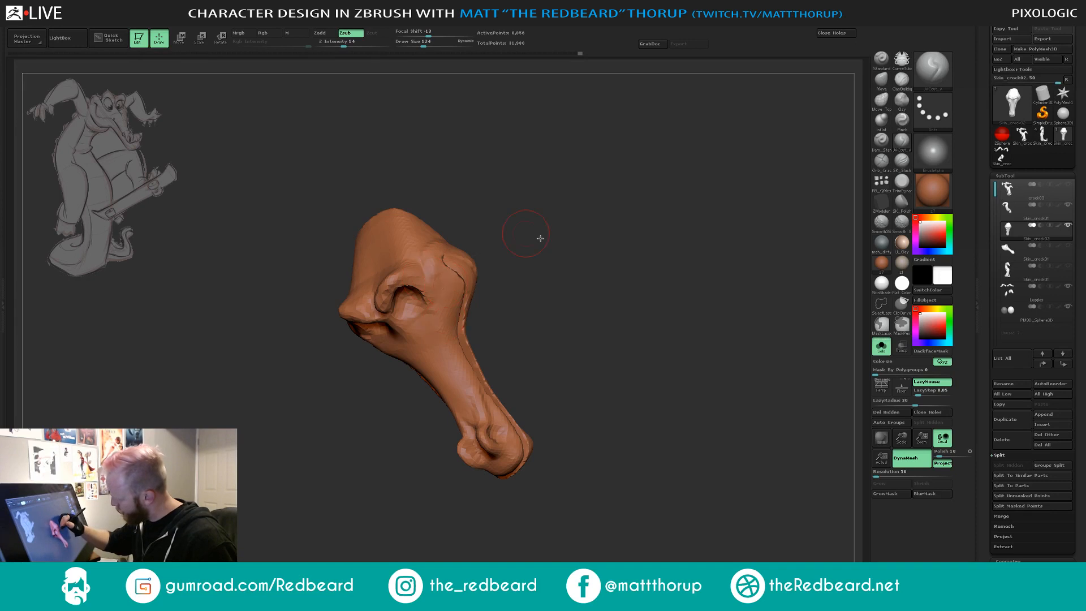
{"action": "mouse_move", "coordinate": [540, 238]}
{"action": "left_mouse_down"}
{"action": "mouse_move", "coordinate": [560, 230]}
{"action": "mouse_move", "coordinate": [585, 189]}
{"action": "mouse_move", "coordinate": [407, 287]}
{"action": "left_mouse_up"}
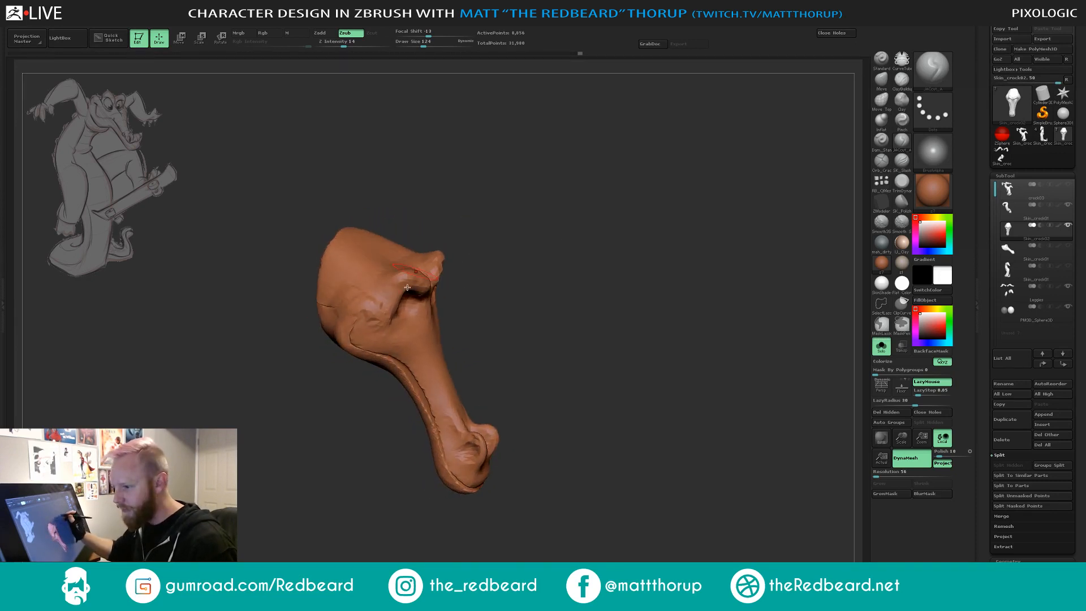
{"action": "key", "text": "ctrl+s"}
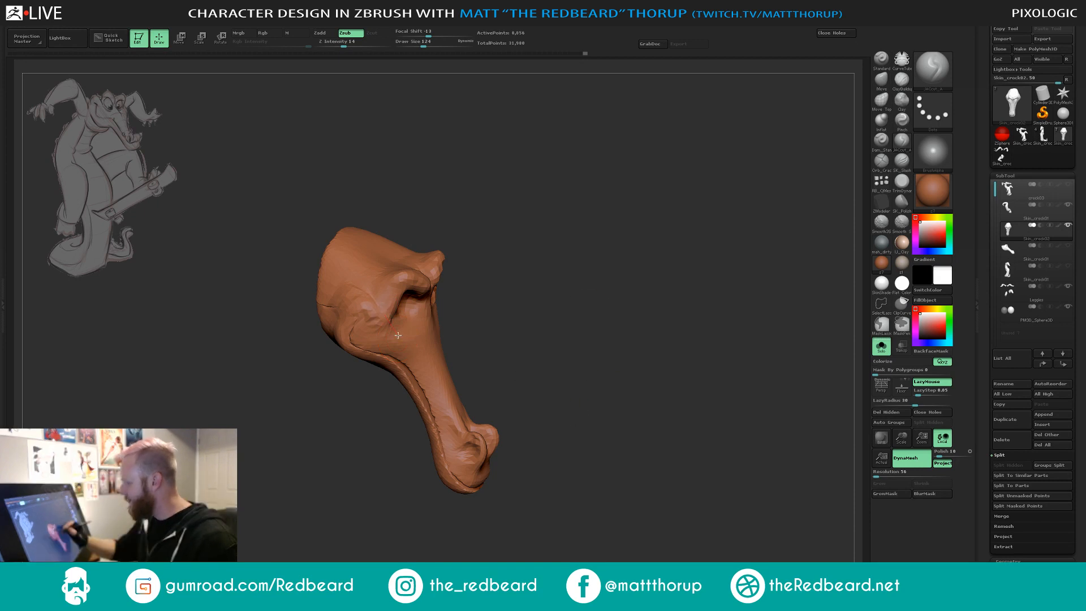
{"action": "mouse_move", "coordinate": [391, 322]}
{"action": "left_mouse_down"}
{"action": "mouse_move", "coordinate": [356, 285]}
{"action": "mouse_move", "coordinate": [344, 290]}
{"action": "left_mouse_up"}
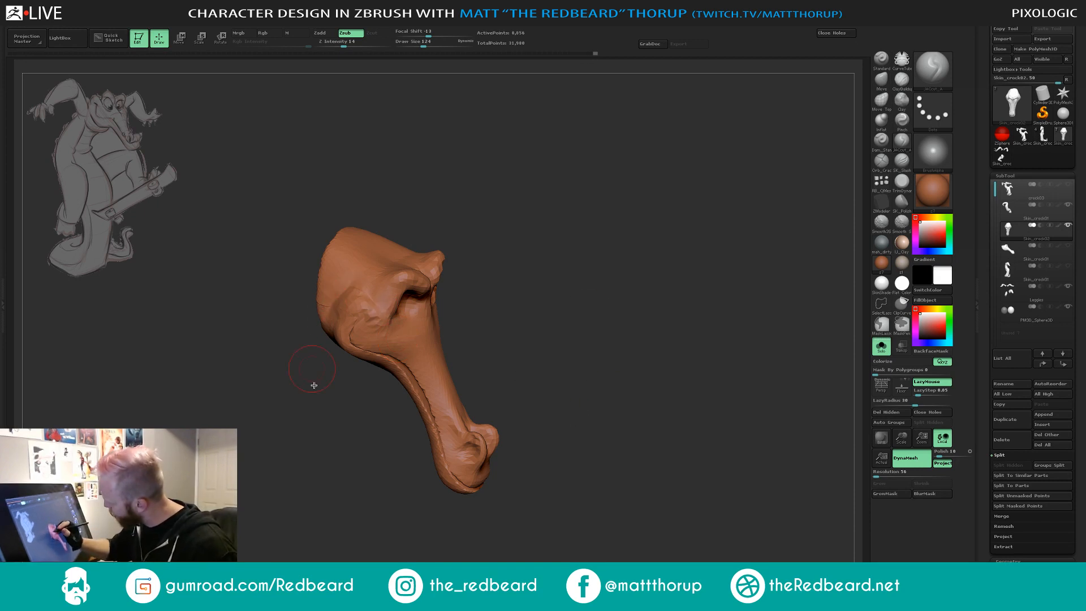
Refine the back of the head and the jaw corners with subtractive brush strokes from behind and below.
{"action": "left_click_drag", "start_coordinate": [334, 417], "coordinate": [451, 490]}
{"action": "mouse_move", "coordinate": [333, 299]}
{"action": "left_mouse_down"}
{"action": "mouse_move", "coordinate": [318, 358]}
{"action": "mouse_move", "coordinate": [371, 395]}
{"action": "mouse_move", "coordinate": [554, 322]}
{"action": "mouse_move", "coordinate": [325, 317]}
{"action": "left_mouse_up"}
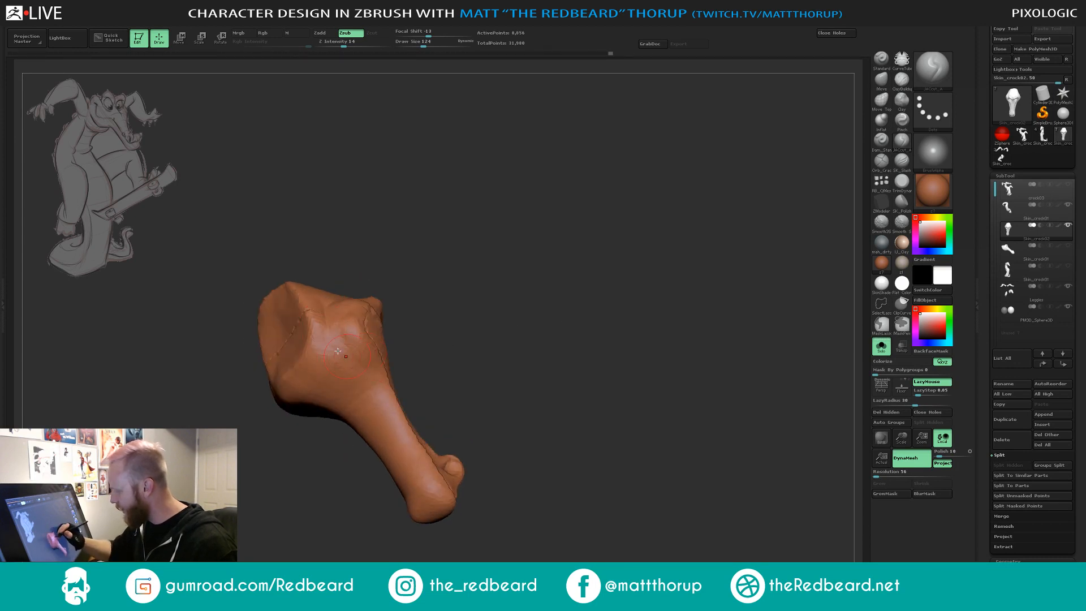
{"action": "mouse_move", "coordinate": [452, 358]}
{"action": "left_mouse_down"}
{"action": "mouse_move", "coordinate": [514, 298]}
{"action": "mouse_move", "coordinate": [262, 401]}
{"action": "left_mouse_up"}
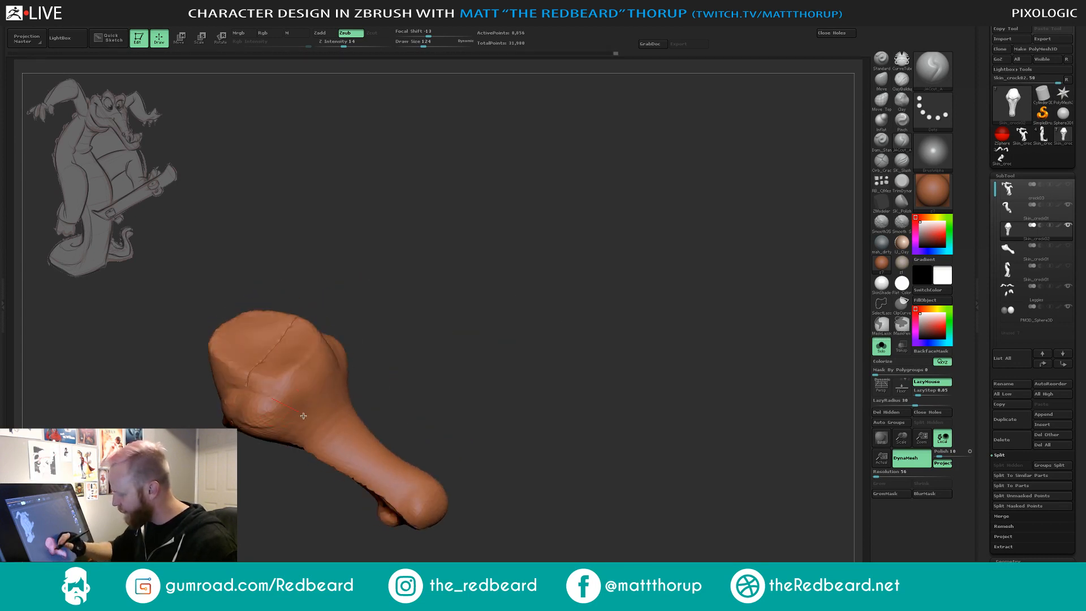
{"action": "mouse_move", "coordinate": [435, 334]}
{"action": "left_mouse_down"}
{"action": "mouse_move", "coordinate": [444, 324]}
{"action": "mouse_move", "coordinate": [446, 337]}
{"action": "mouse_move", "coordinate": [449, 310]}
{"action": "mouse_move", "coordinate": [446, 354]}
{"action": "mouse_move", "coordinate": [266, 410]}
{"action": "mouse_move", "coordinate": [341, 373]}
{"action": "left_mouse_up"}
Set the sculpting brush's draw size to 74 for finer work on the head.
{"action": "key", "text": "s"}
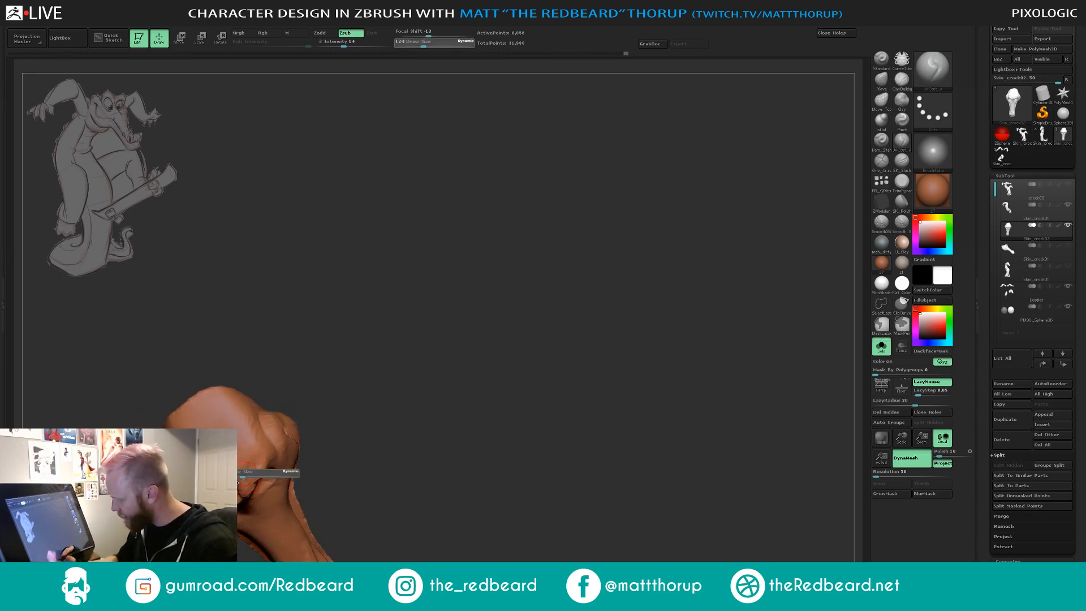
{"action": "left_click_drag", "start_coordinate": [247, 476], "coordinate": [243, 476]}
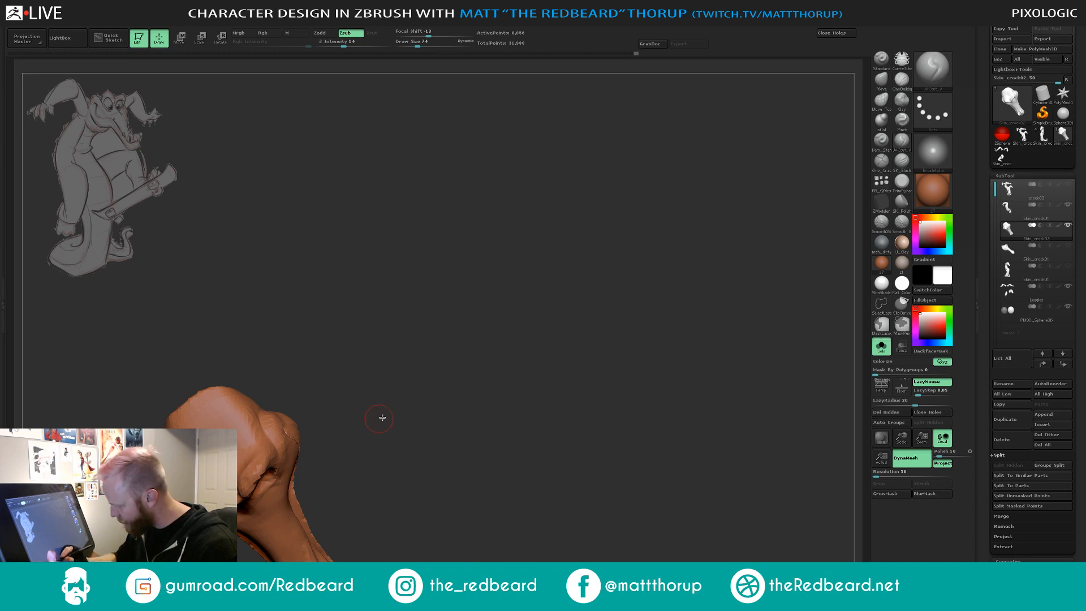
Build up clay along the bridge of the crocodile's snout with the ClayBuildup brush, and enlarge the brush to draw size 104.
{"action": "mouse_move", "coordinate": [381, 417]}
{"action": "left_mouse_down"}
{"action": "mouse_move", "coordinate": [494, 308]}
{"action": "mouse_move", "coordinate": [509, 320]}
{"action": "mouse_move", "coordinate": [328, 339]}
{"action": "left_mouse_up"}
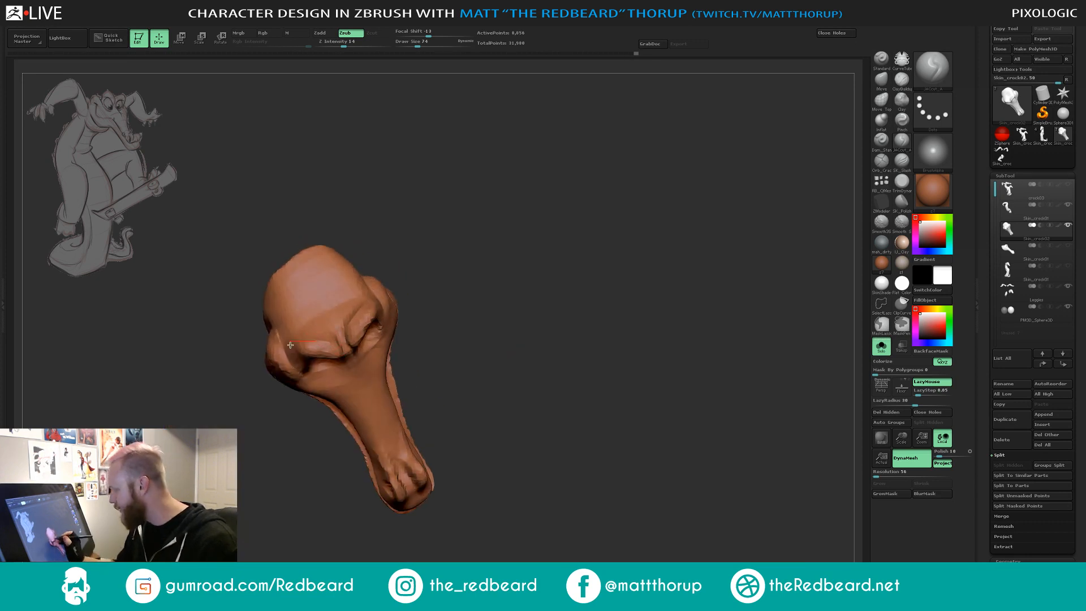
{"action": "mouse_move", "coordinate": [503, 361]}
{"action": "left_mouse_down"}
{"action": "mouse_move", "coordinate": [529, 308]}
{"action": "mouse_move", "coordinate": [481, 336]}
{"action": "left_mouse_up"}
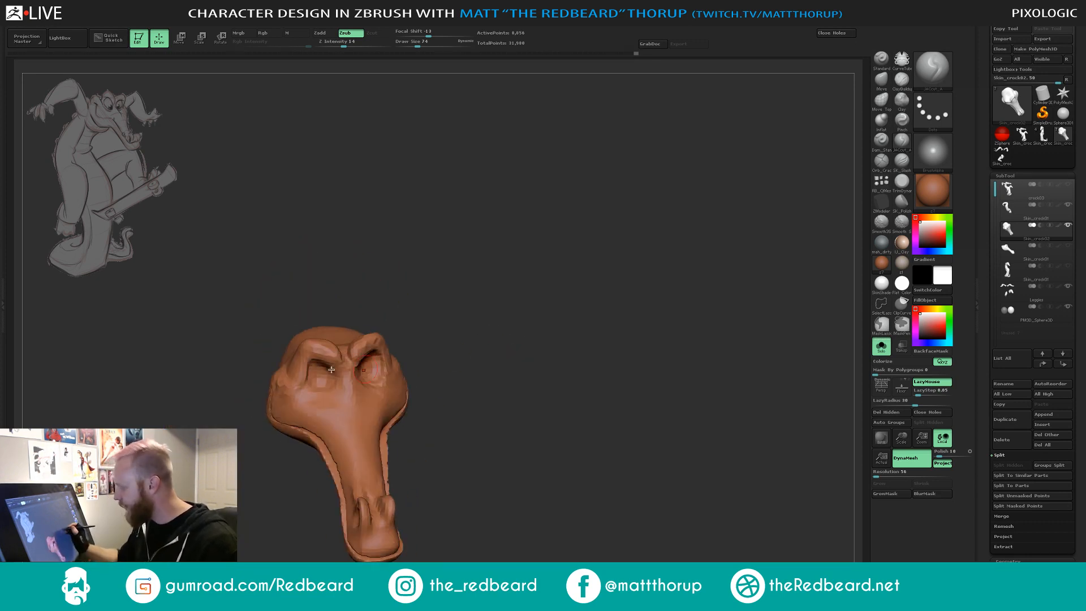
{"action": "left_click", "coordinate": [902, 79]}
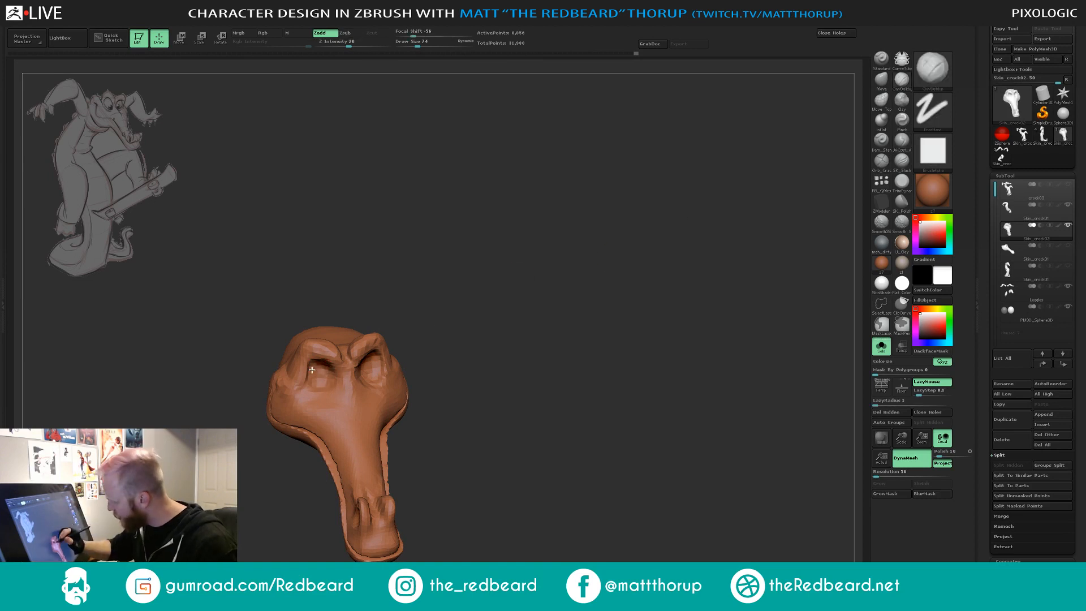
{"action": "mouse_move", "coordinate": [334, 387]}
{"action": "left_mouse_down"}
{"action": "mouse_move", "coordinate": [361, 366]}
{"action": "mouse_move", "coordinate": [346, 433]}
{"action": "mouse_move", "coordinate": [359, 474]}
{"action": "left_mouse_up"}
{"action": "left_click_drag", "start_coordinate": [356, 407], "coordinate": [373, 447]}
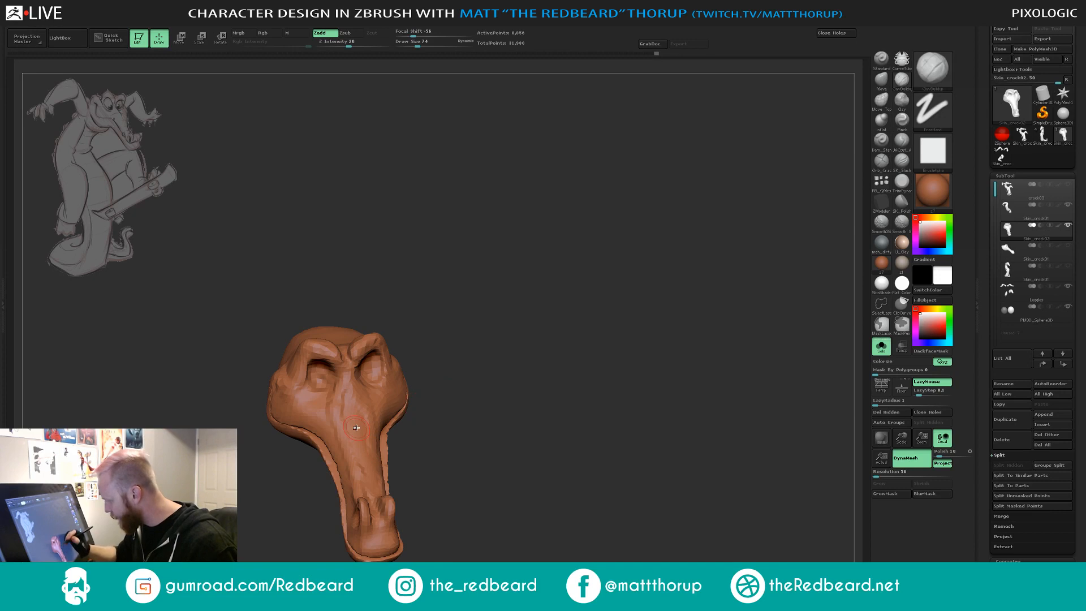
{"action": "key", "text": "bracketright"}
{"action": "key", "text": "bracketright"}
{"action": "key", "text": "bracketright"}
{"action": "mouse_move", "coordinate": [362, 404]}
{"action": "left_mouse_down"}
{"action": "mouse_move", "coordinate": [375, 491]}
{"action": "mouse_move", "coordinate": [543, 412]}
{"action": "mouse_move", "coordinate": [551, 367]}
{"action": "mouse_move", "coordinate": [560, 379]}
{"action": "mouse_move", "coordinate": [542, 381]}
{"action": "left_mouse_up"}
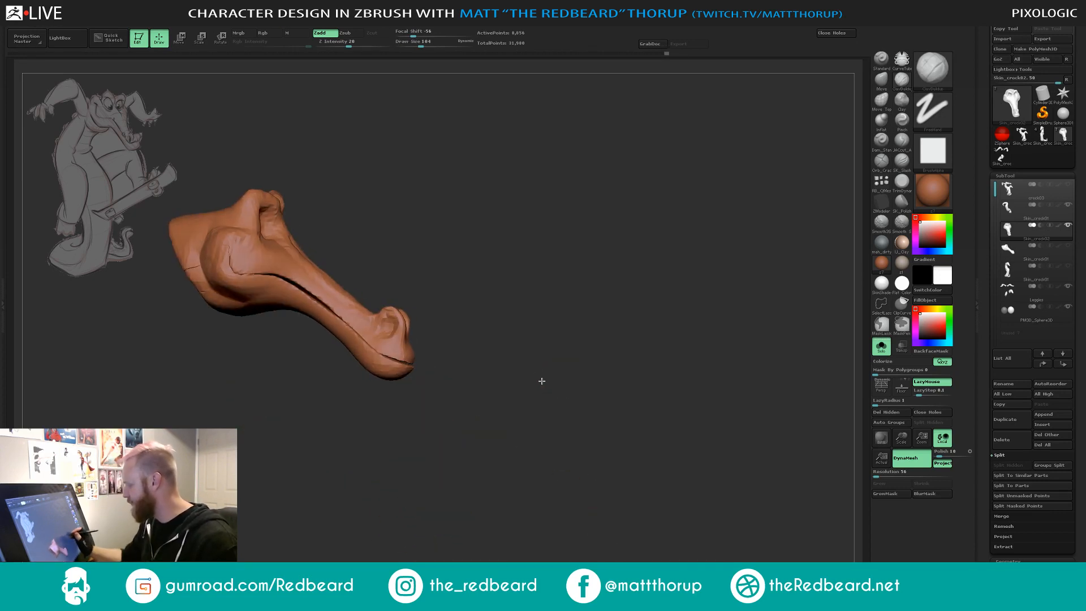
Pull the tip of the lower jaw forward with an enlarged Move Topological brush.
{"action": "key", "text": "b"}
{"action": "key", "text": "m"}
{"action": "key", "text": "v"}
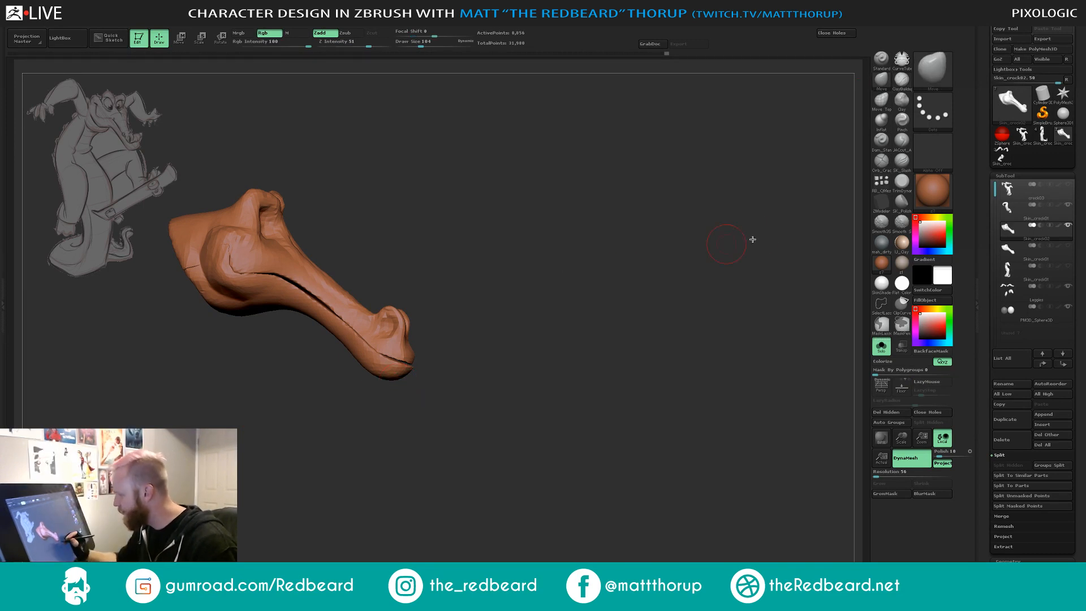
{"action": "left_click", "coordinate": [881, 101]}
{"action": "key", "text": "s"}
{"action": "left_click_drag", "start_coordinate": [389, 378], "coordinate": [411, 386]}
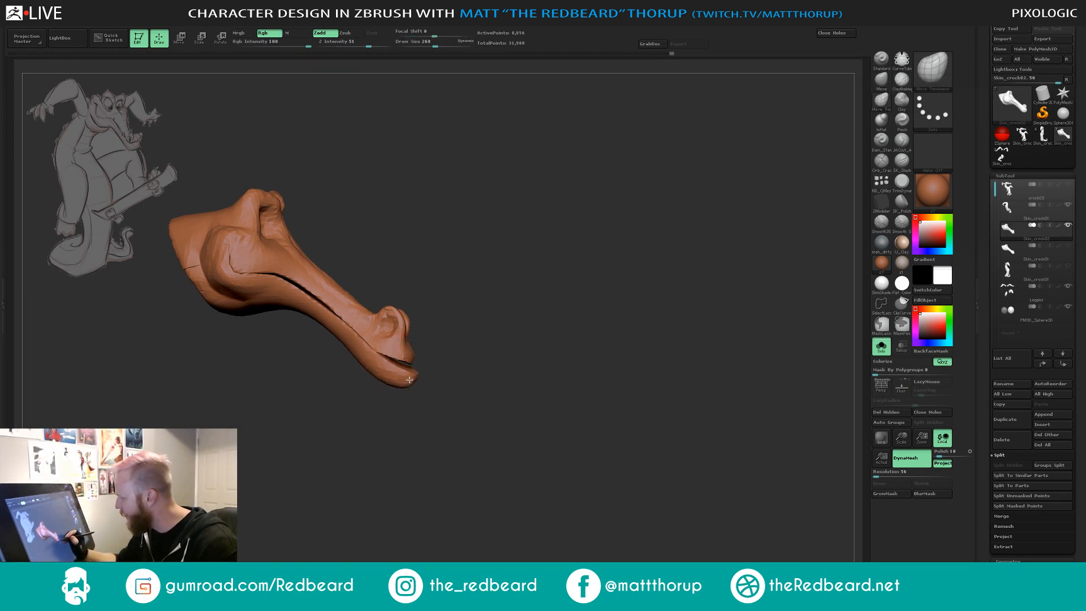
Reshape the front of the lower jaw into a deeper, rounder chin, adjusting the Move Topological brush up to draw size 192.
{"action": "mouse_move", "coordinate": [516, 328]}
{"action": "left_mouse_down"}
{"action": "mouse_move", "coordinate": [458, 348]}
{"action": "mouse_move", "coordinate": [427, 391]}
{"action": "mouse_move", "coordinate": [409, 366]}
{"action": "mouse_move", "coordinate": [434, 394]}
{"action": "mouse_move", "coordinate": [417, 368]}
{"action": "left_mouse_up"}
{"action": "mouse_move", "coordinate": [367, 423]}
{"action": "left_mouse_down"}
{"action": "mouse_move", "coordinate": [490, 361]}
{"action": "mouse_move", "coordinate": [384, 372]}
{"action": "left_mouse_up"}
{"action": "key", "text": "s"}
{"action": "mouse_move", "coordinate": [389, 387]}
{"action": "left_mouse_down"}
{"action": "mouse_move", "coordinate": [388, 410]}
{"action": "mouse_move", "coordinate": [393, 384]}
{"action": "mouse_move", "coordinate": [514, 390]}
{"action": "mouse_move", "coordinate": [445, 387]}
{"action": "left_mouse_up"}
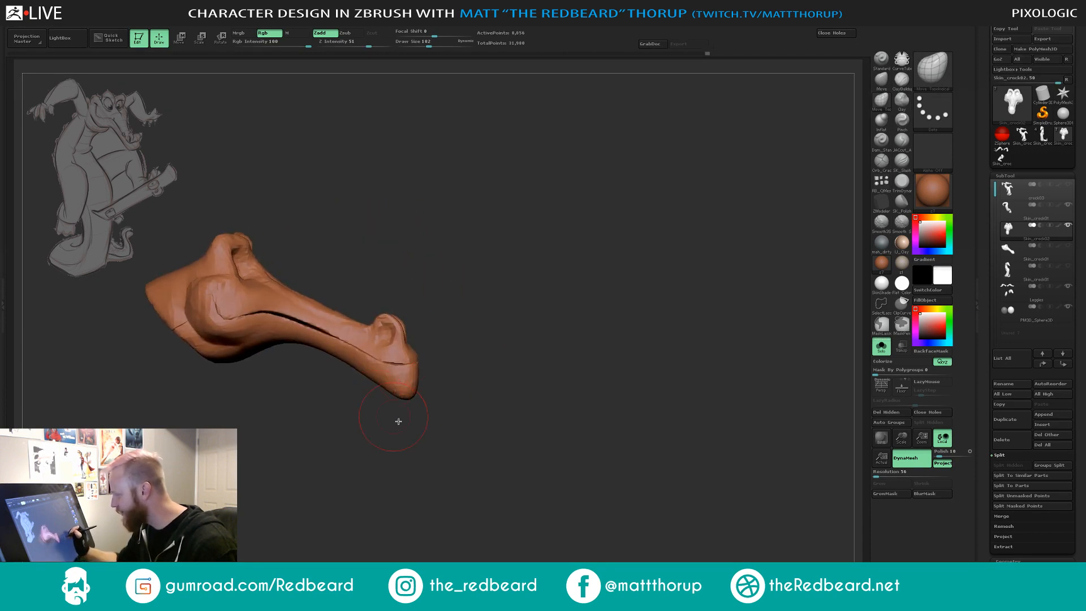
{"action": "mouse_move", "coordinate": [403, 428]}
{"action": "left_mouse_down"}
{"action": "mouse_move", "coordinate": [436, 347]}
{"action": "mouse_move", "coordinate": [459, 361]}
{"action": "mouse_move", "coordinate": [436, 402]}
{"action": "mouse_move", "coordinate": [388, 407]}
{"action": "mouse_move", "coordinate": [441, 337]}
{"action": "mouse_move", "coordinate": [383, 414]}
{"action": "mouse_move", "coordinate": [459, 367]}
{"action": "left_mouse_up"}
{"action": "key", "text": "s"}
{"action": "mouse_move", "coordinate": [417, 415]}
{"action": "left_mouse_down"}
{"action": "mouse_move", "coordinate": [449, 453]}
{"action": "mouse_move", "coordinate": [444, 413]}
{"action": "mouse_move", "coordinate": [419, 435]}
{"action": "left_mouse_up"}
{"action": "key", "text": "s"}
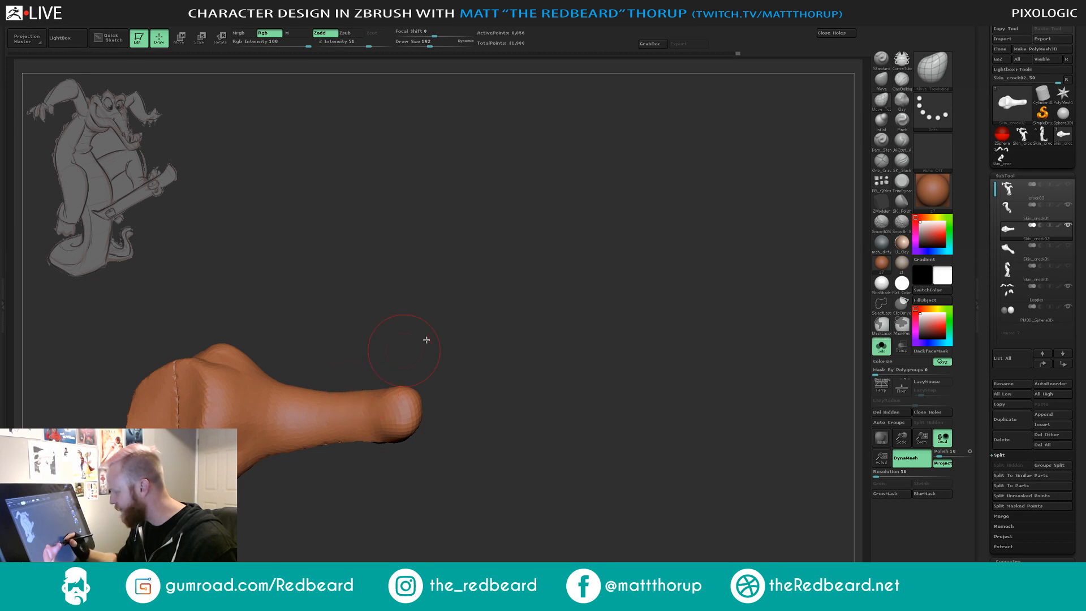
Refine the snout bridge and the area around the eye socket with the Move Topological brush, reducing the draw size to 124.
{"action": "mouse_move", "coordinate": [426, 340]}
{"action": "left_mouse_down"}
{"action": "mouse_move", "coordinate": [504, 378]}
{"action": "mouse_move", "coordinate": [570, 356]}
{"action": "mouse_move", "coordinate": [559, 405]}
{"action": "mouse_move", "coordinate": [598, 454]}
{"action": "mouse_move", "coordinate": [552, 466]}
{"action": "left_mouse_up"}
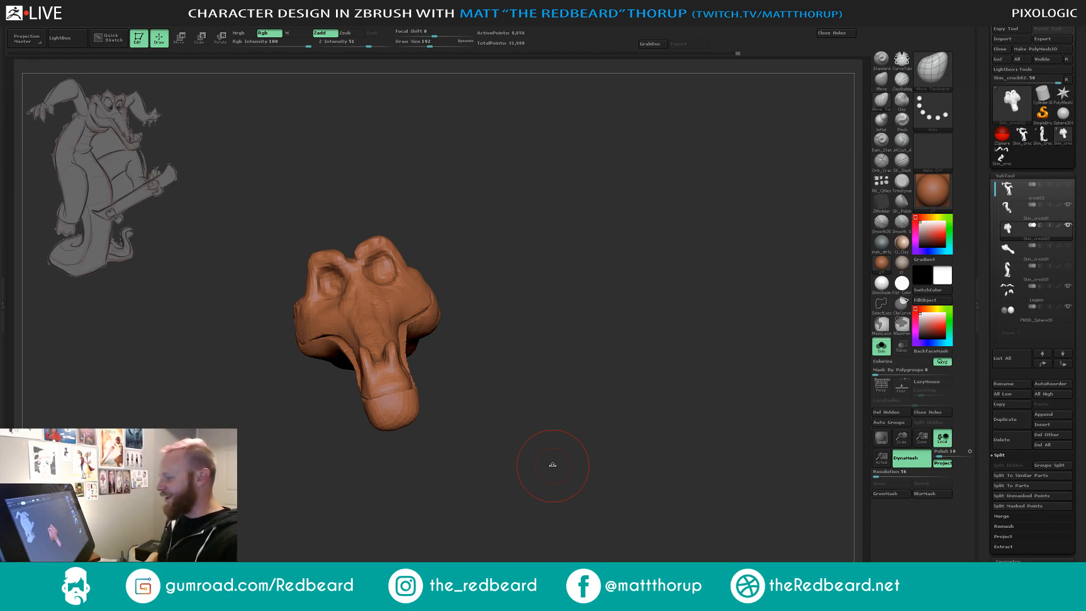
{"action": "mouse_move", "coordinate": [504, 361]}
{"action": "left_mouse_down"}
{"action": "mouse_move", "coordinate": [534, 371]}
{"action": "mouse_move", "coordinate": [547, 332]}
{"action": "mouse_move", "coordinate": [497, 328]}
{"action": "mouse_move", "coordinate": [503, 368]}
{"action": "mouse_move", "coordinate": [486, 382]}
{"action": "mouse_move", "coordinate": [466, 368]}
{"action": "mouse_move", "coordinate": [477, 388]}
{"action": "mouse_move", "coordinate": [461, 377]}
{"action": "left_mouse_up"}
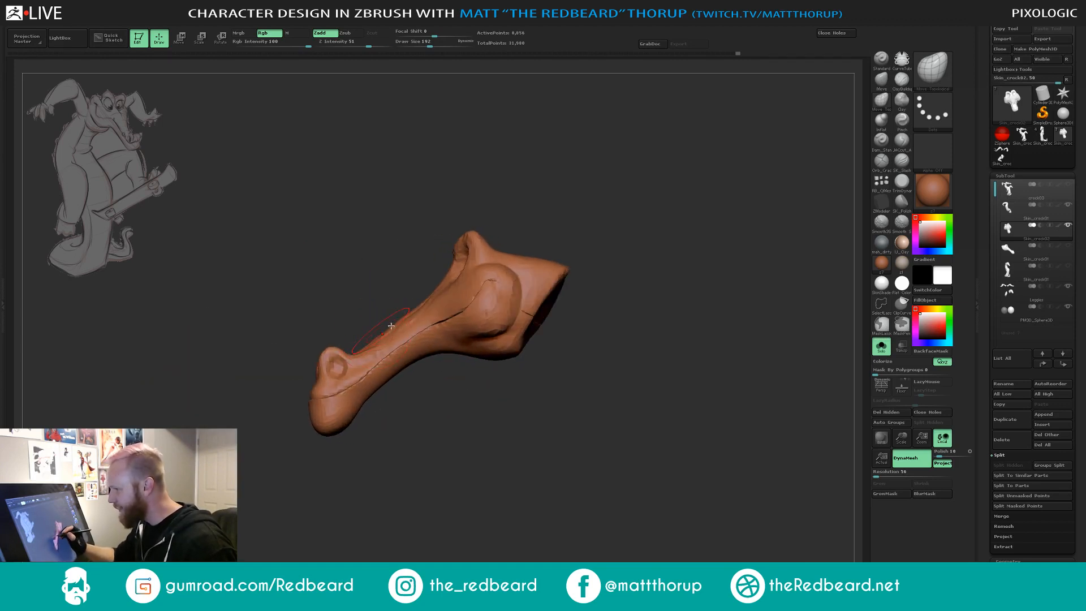
{"action": "left_click_drag", "start_coordinate": [406, 296], "coordinate": [452, 283]}
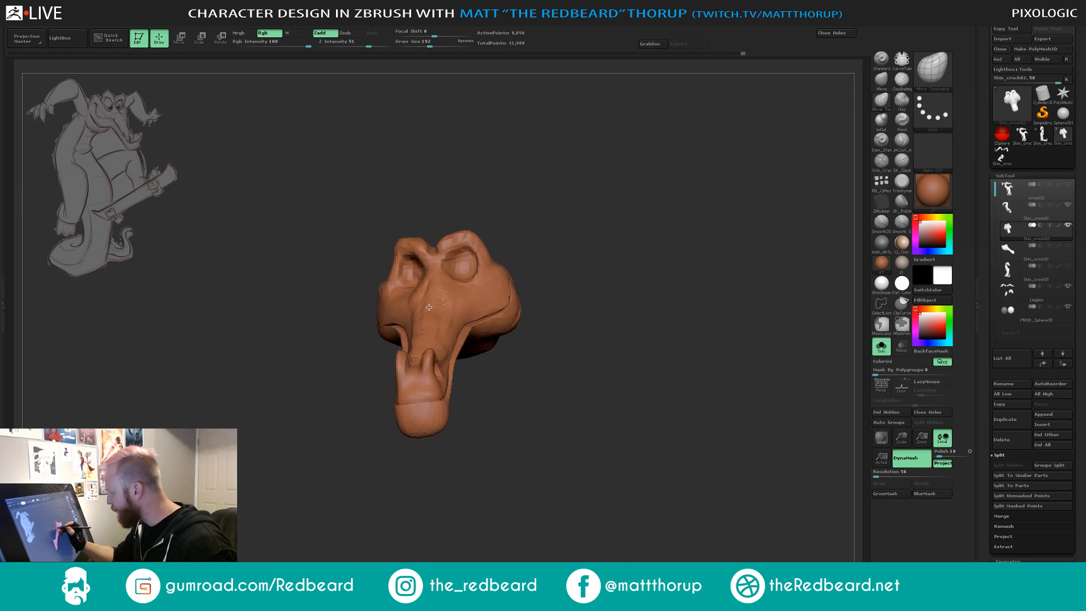
{"action": "mouse_move", "coordinate": [550, 220]}
{"action": "left_mouse_down"}
{"action": "mouse_move", "coordinate": [541, 265]}
{"action": "mouse_move", "coordinate": [445, 262]}
{"action": "left_mouse_up"}
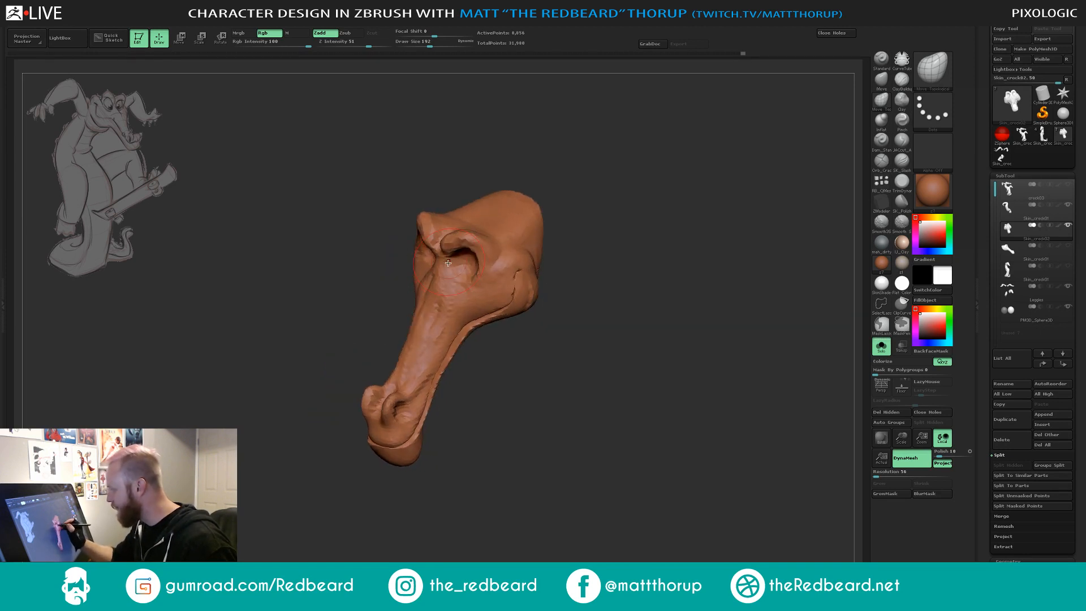
{"action": "left_click_drag", "start_coordinate": [522, 416], "coordinate": [531, 466]}
{"action": "key", "text": "s"}
{"action": "left_click_drag", "start_coordinate": [461, 272], "coordinate": [452, 272]}
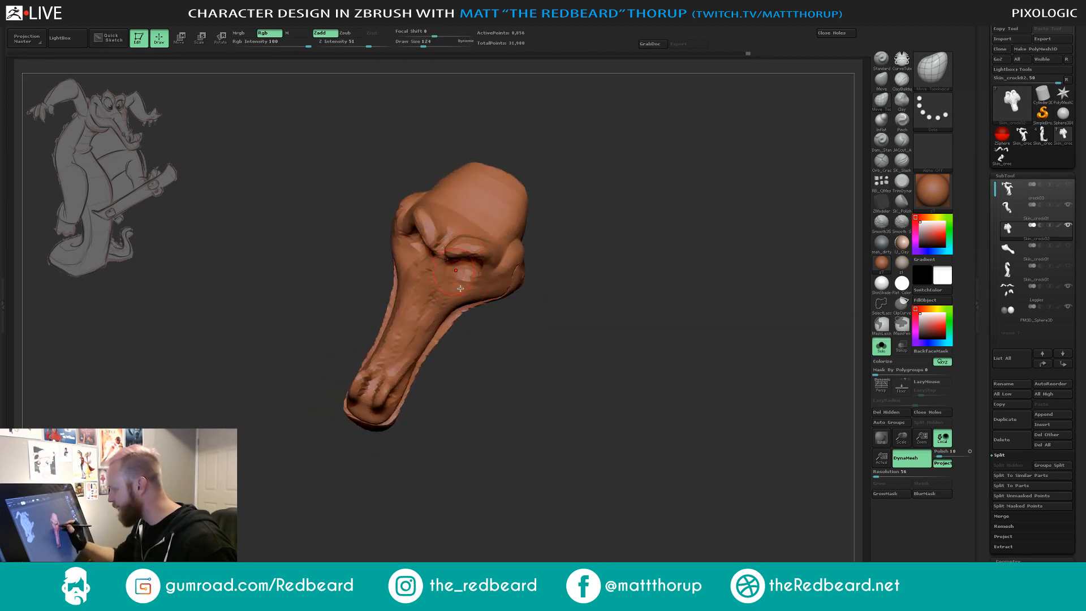
Adjust the outer rim of the eye socket with the Move Topological brush at draw size 62.
{"action": "mouse_move", "coordinate": [564, 331]}
{"action": "left_mouse_down"}
{"action": "mouse_move", "coordinate": [565, 303]}
{"action": "mouse_move", "coordinate": [613, 262]}
{"action": "mouse_move", "coordinate": [593, 250]}
{"action": "mouse_move", "coordinate": [626, 264]}
{"action": "mouse_move", "coordinate": [606, 272]}
{"action": "mouse_move", "coordinate": [596, 332]}
{"action": "mouse_move", "coordinate": [436, 361]}
{"action": "mouse_move", "coordinate": [417, 412]}
{"action": "mouse_move", "coordinate": [409, 408]}
{"action": "mouse_move", "coordinate": [667, 480]}
{"action": "mouse_move", "coordinate": [681, 432]}
{"action": "mouse_move", "coordinate": [712, 478]}
{"action": "mouse_move", "coordinate": [653, 481]}
{"action": "mouse_move", "coordinate": [693, 492]}
{"action": "mouse_move", "coordinate": [531, 332]}
{"action": "mouse_move", "coordinate": [606, 452]}
{"action": "left_mouse_up"}
{"action": "left_click", "coordinate": [879, 347]}
{"action": "left_click", "coordinate": [881, 346]}
{"action": "mouse_move", "coordinate": [451, 192]}
{"action": "left_mouse_down", "text": "alt"}
{"action": "mouse_move", "coordinate": [483, 209]}
{"action": "mouse_move", "coordinate": [345, 255]}
{"action": "mouse_move", "coordinate": [324, 227]}
{"action": "mouse_move", "coordinate": [306, 226]}
{"action": "left_mouse_up", "text": "alt"}
{"action": "key", "text": "s"}
{"action": "key", "text": "s"}
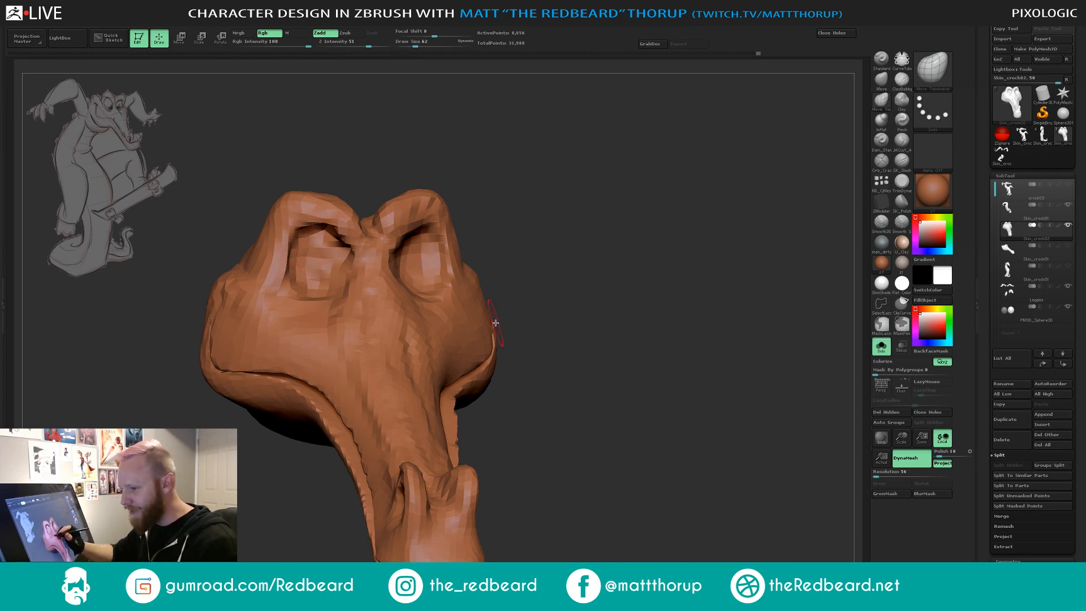
{"action": "left_click_drag", "start_coordinate": [289, 271], "coordinate": [283, 270]}
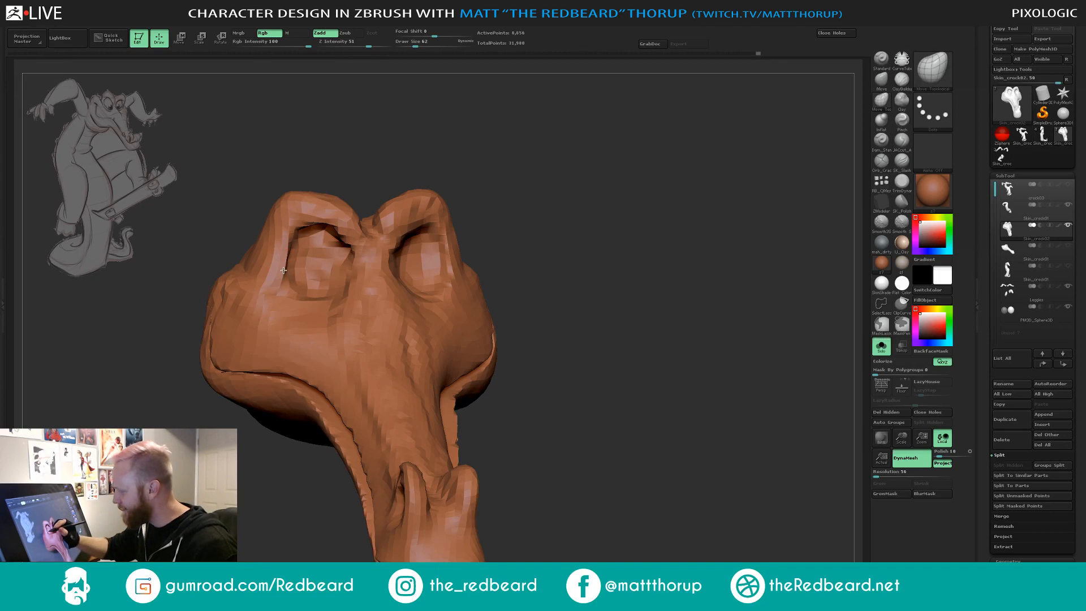
{"action": "mouse_move", "coordinate": [612, 376]}
{"action": "left_mouse_down"}
{"action": "mouse_move", "coordinate": [594, 405]}
{"action": "mouse_move", "coordinate": [621, 449]}
{"action": "mouse_move", "coordinate": [577, 429]}
{"action": "left_mouse_up"}
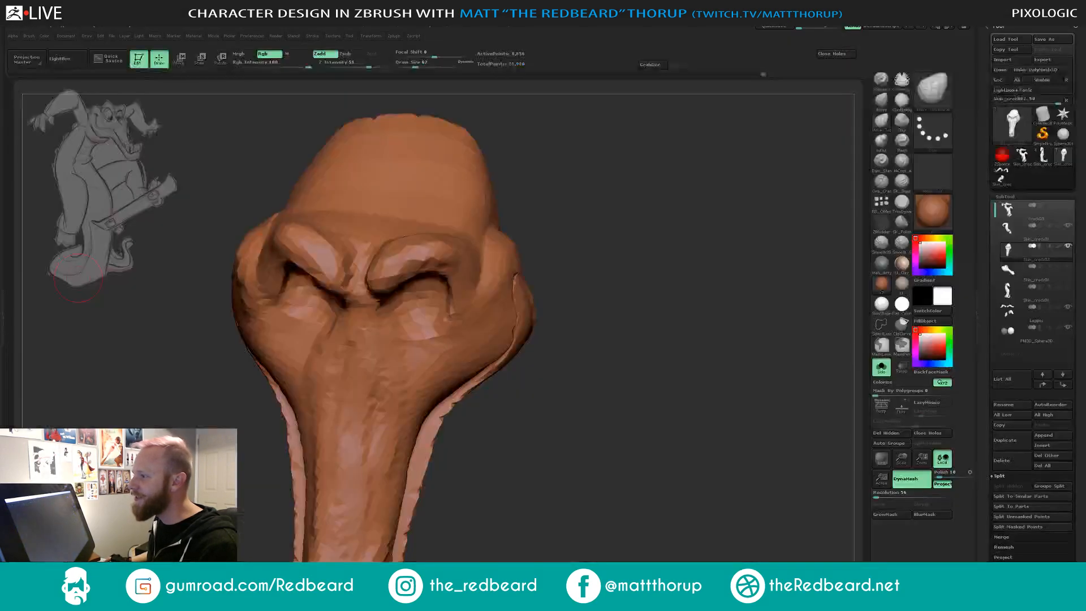
Switch from ZBrush to the browser and view the "Face Test" artwork on ArtStation at full window size.
{"action": "key", "text": "super+m"}
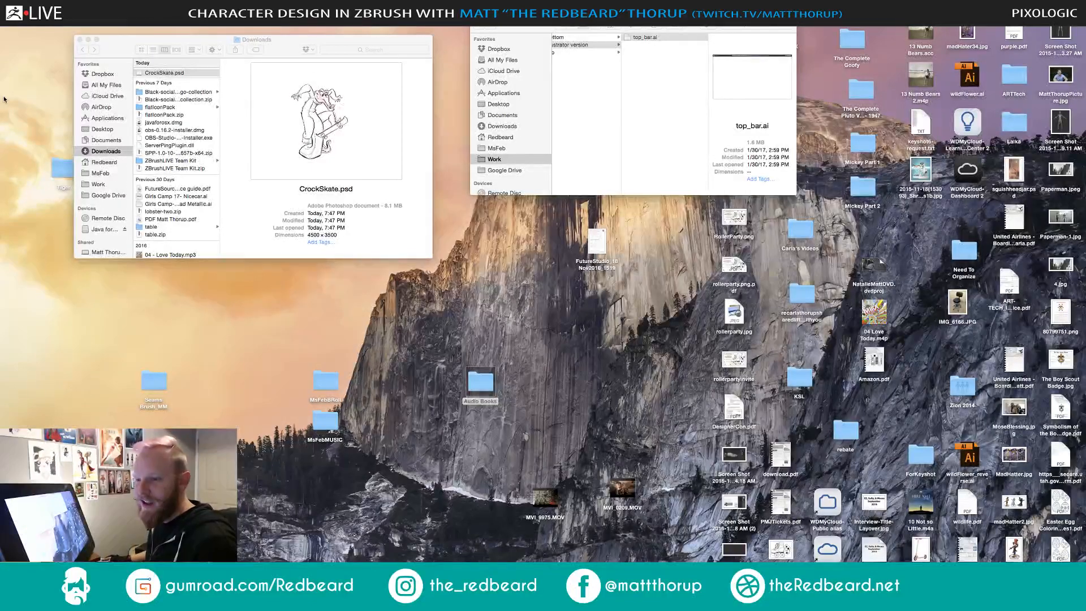
{"action": "left_click_drag", "start_coordinate": [2, 98], "coordinate": [573, 102]}
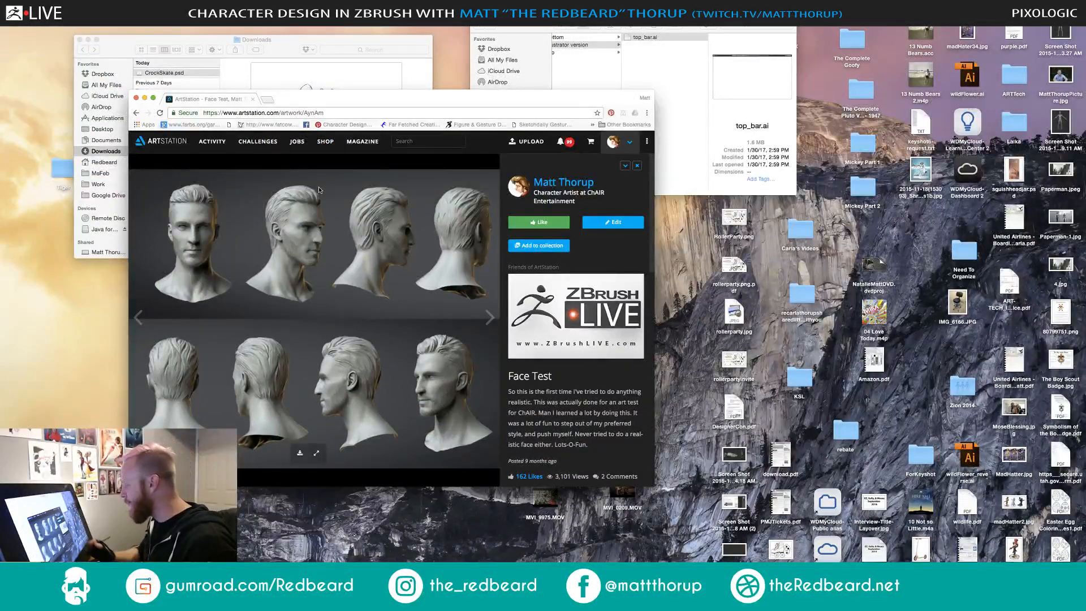
{"action": "left_click_drag", "start_coordinate": [525, 98], "coordinate": [468, 44]}
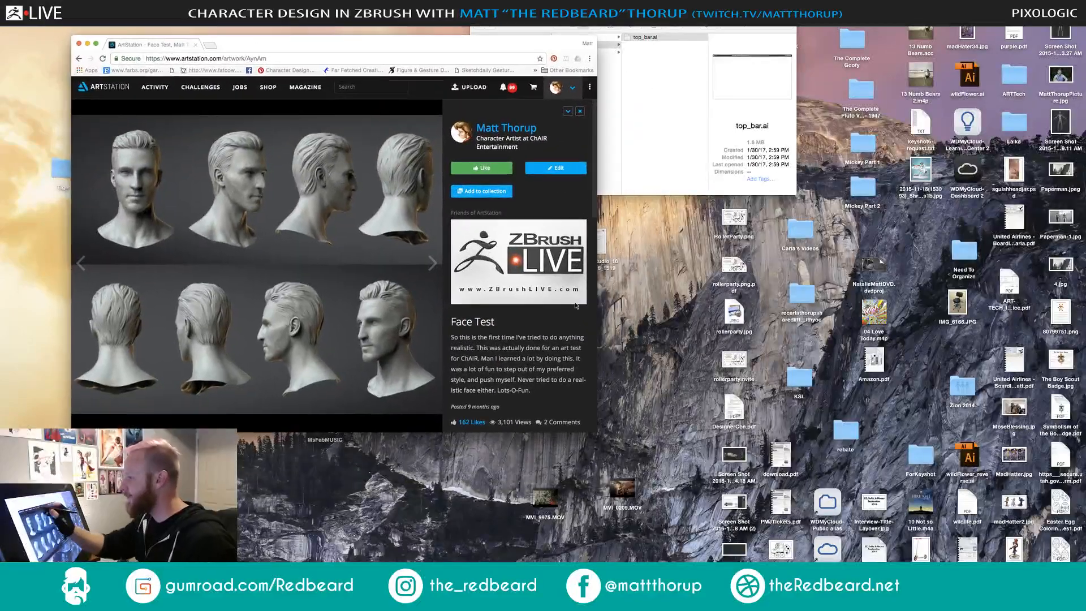
{"action": "left_click", "coordinate": [96, 41]}
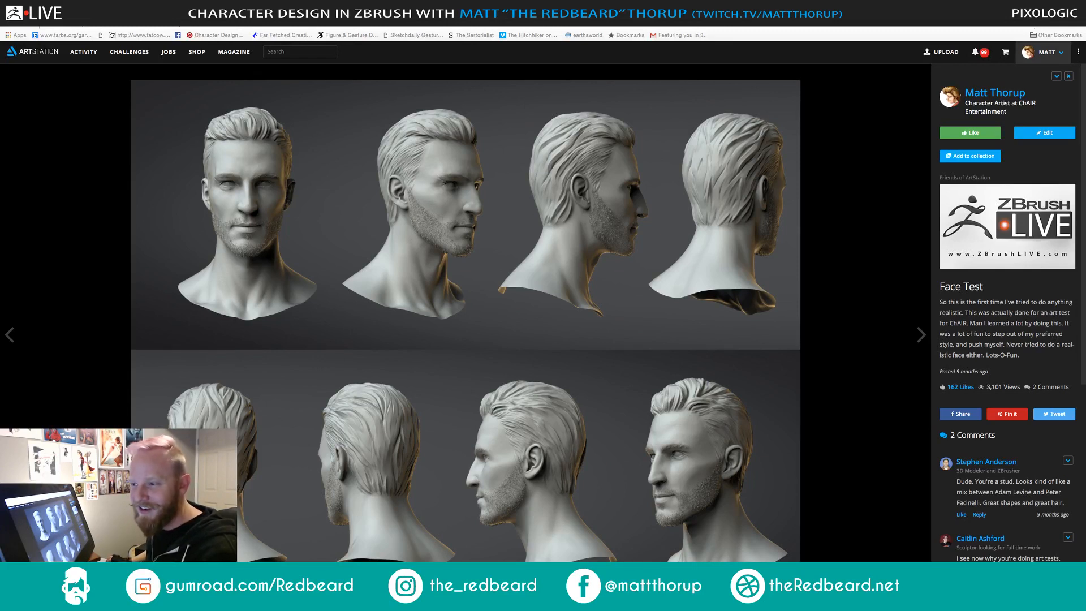
{"action": "key", "text": "super+h"}
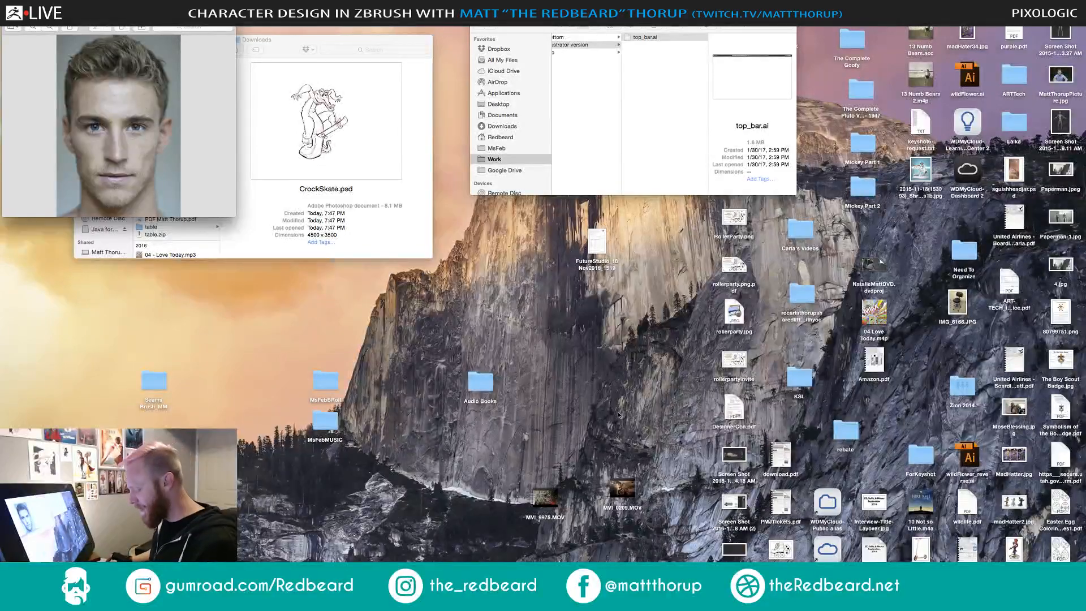
Open the artist's own ArtStation profile and bring up the "Face Test" artwork beside the reference portrait photo.
{"action": "key", "text": "super+Tab"}
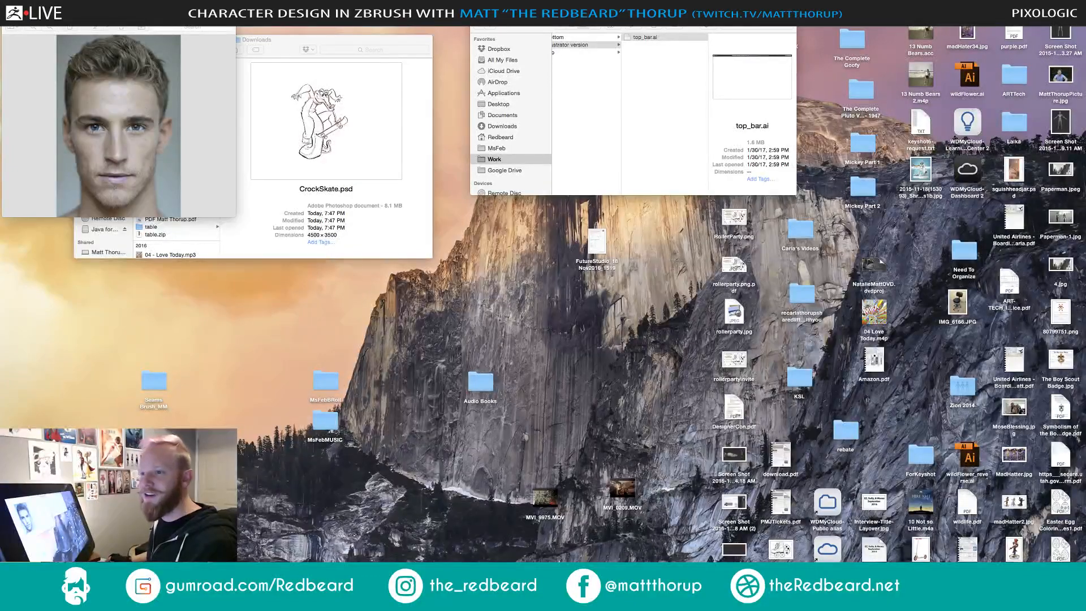
{"action": "left_click_drag", "start_coordinate": [349, 108], "coordinate": [687, 65]}
{"action": "left_click", "coordinate": [600, 291]}
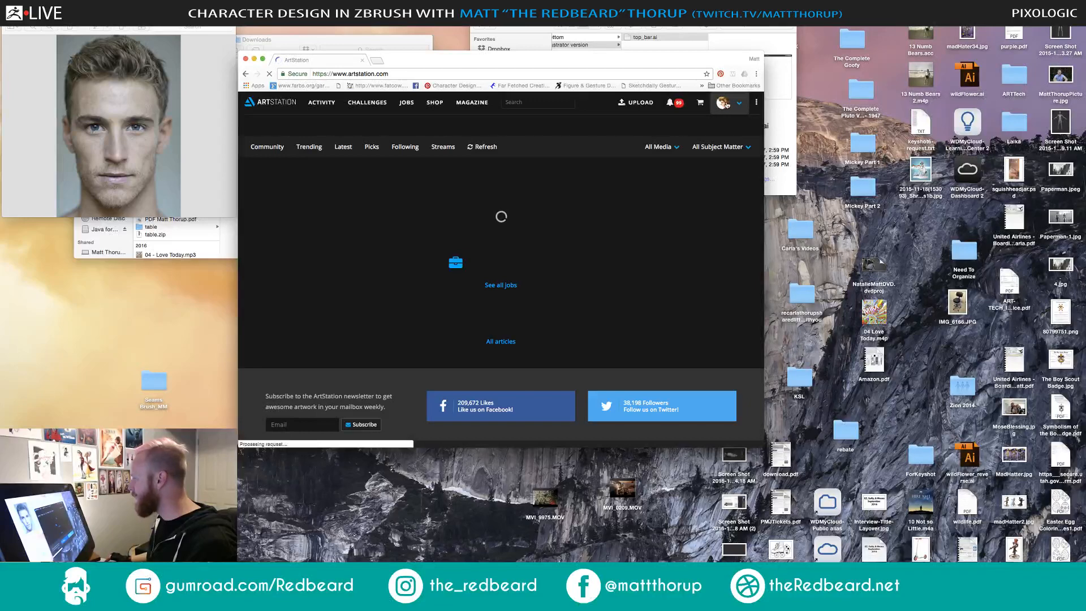
{"action": "left_click", "coordinate": [726, 104]}
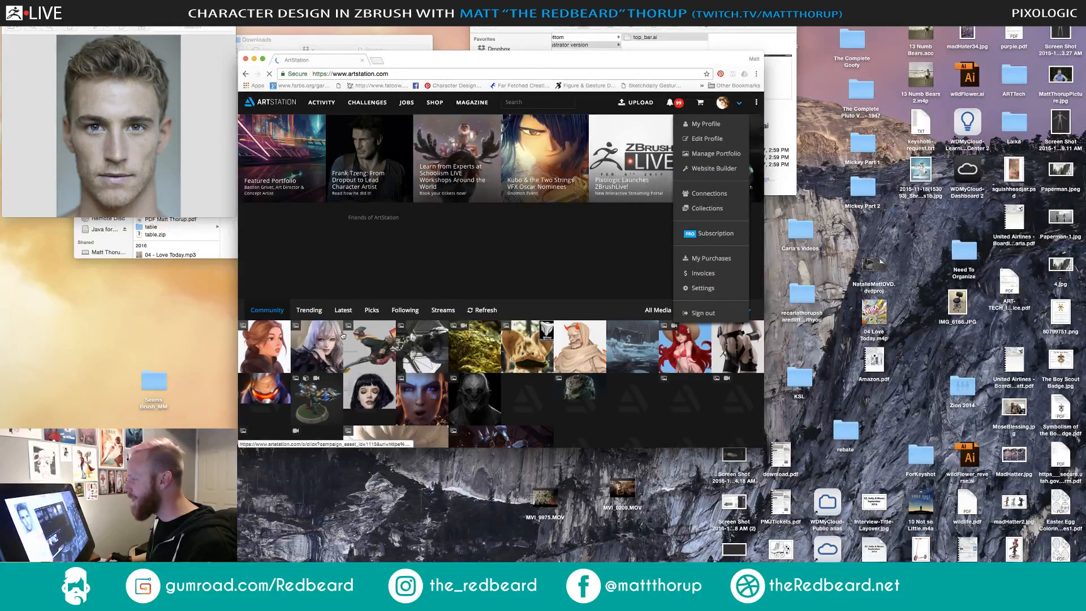
{"action": "left_click", "coordinate": [702, 124]}
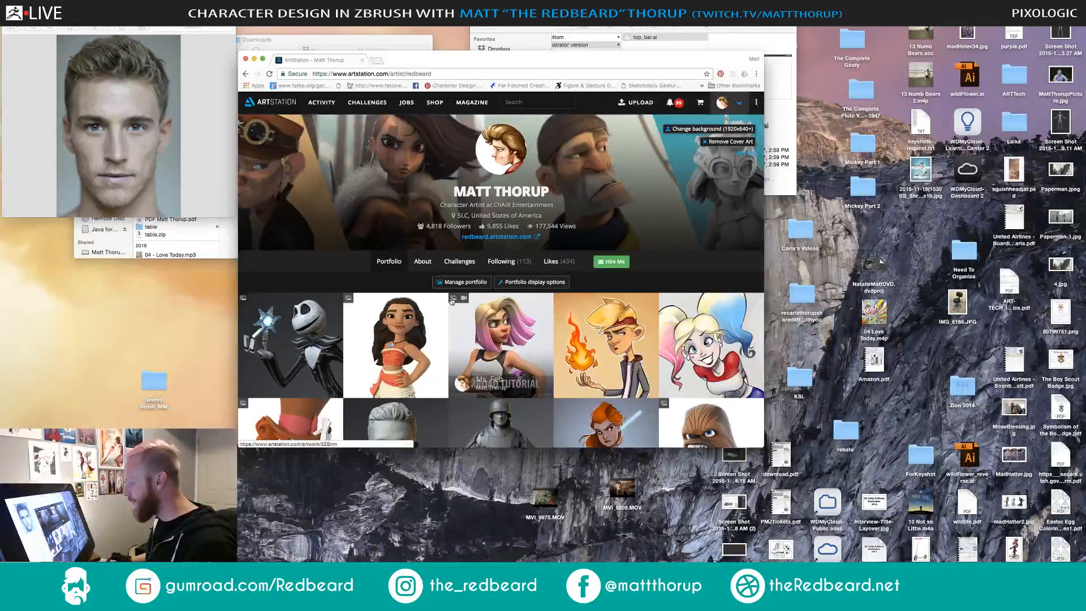
{"action": "scroll", "coordinate": [451, 301], "scroll_direction": "down", "scroll_amount": 2}
{"action": "scroll", "coordinate": [451, 301], "scroll_direction": "down", "scroll_amount": 2}
{"action": "left_click", "coordinate": [382, 383]}
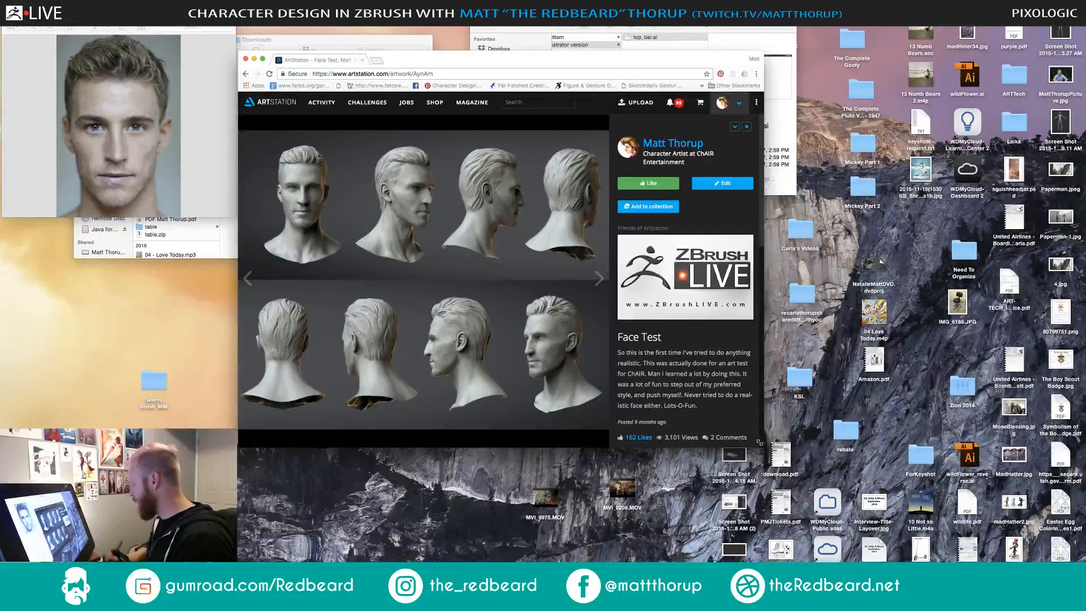
Enlarge the browser window to compare the sculpted head renders with the reference portrait, and clear the accidental text selection.
{"action": "left_click", "coordinate": [760, 446]}
{"action": "left_click_drag", "start_coordinate": [760, 447], "coordinate": [908, 519]}
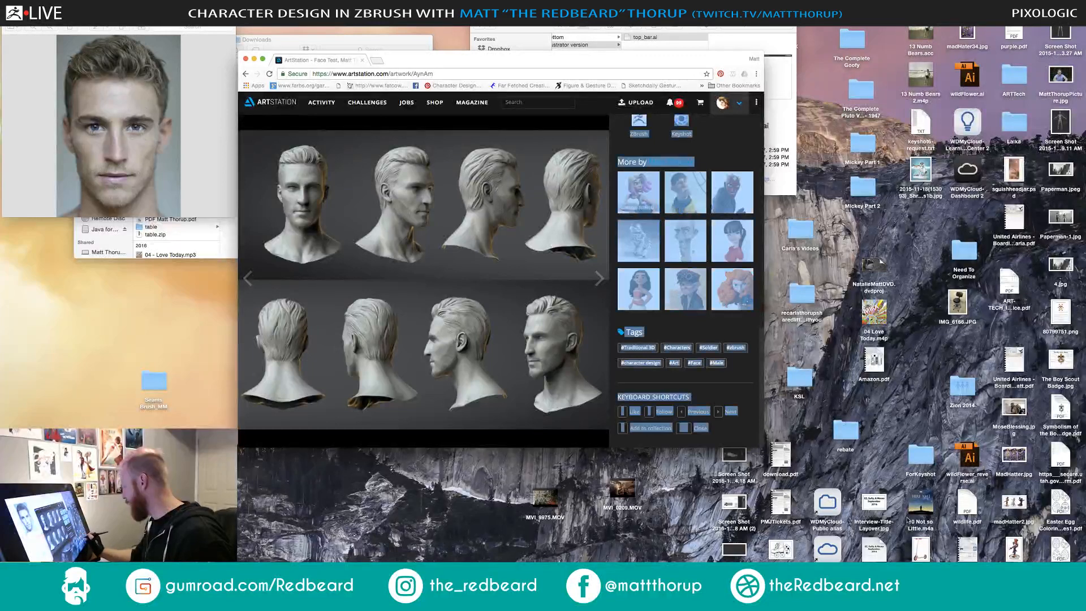
{"action": "left_click_drag", "start_coordinate": [757, 448], "coordinate": [967, 548]}
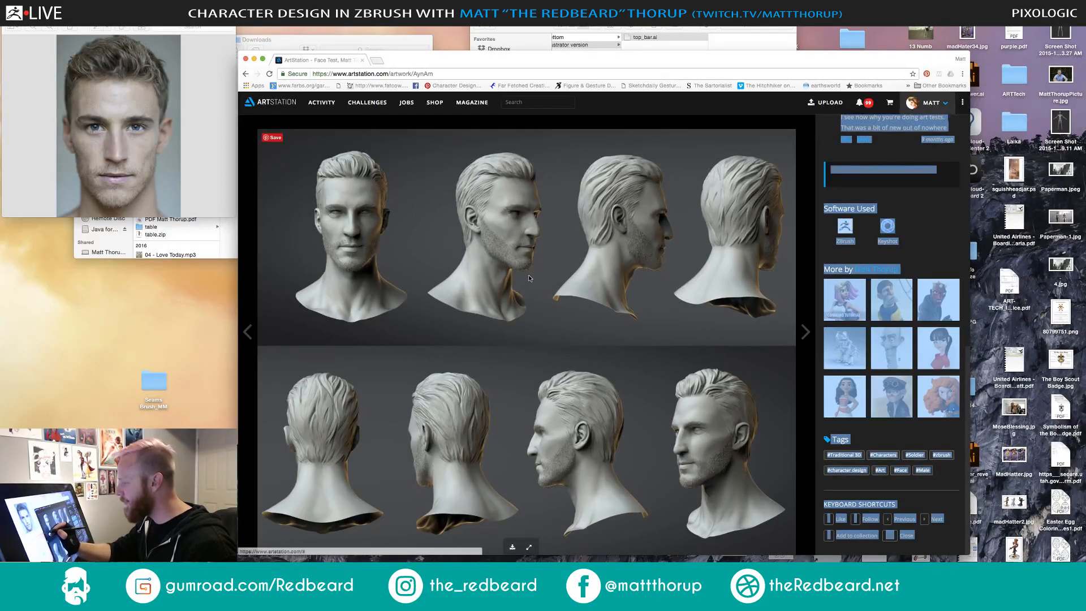
{"action": "left_click", "coordinate": [821, 132]}
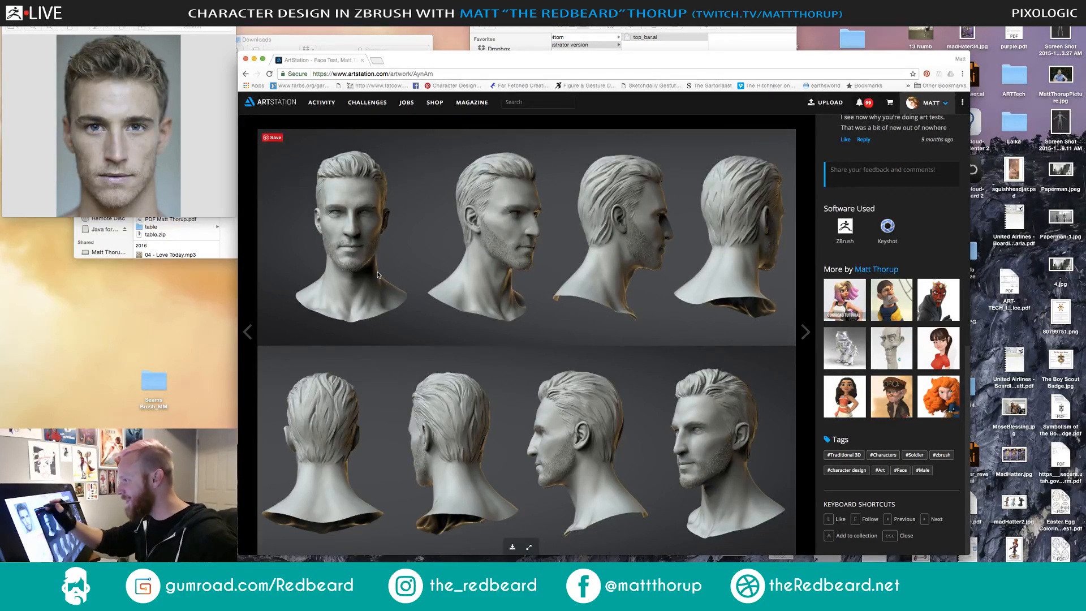
Close the ArtStation window and the reference portrait, and return to the crocodile head in ZBrush to save it.
{"action": "left_click", "coordinate": [246, 59]}
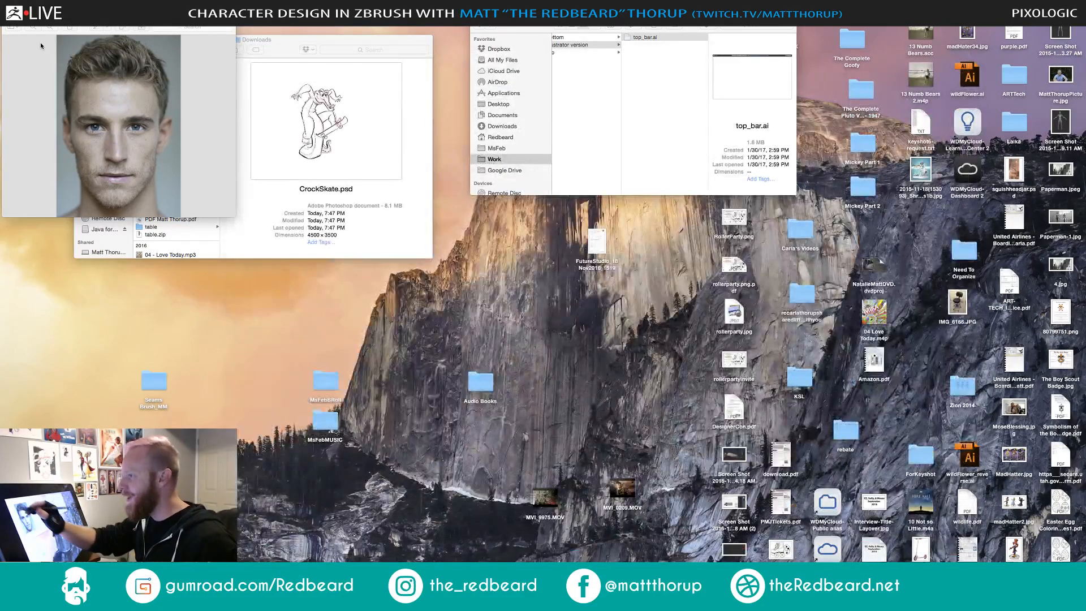
{"action": "key", "text": "super+w"}
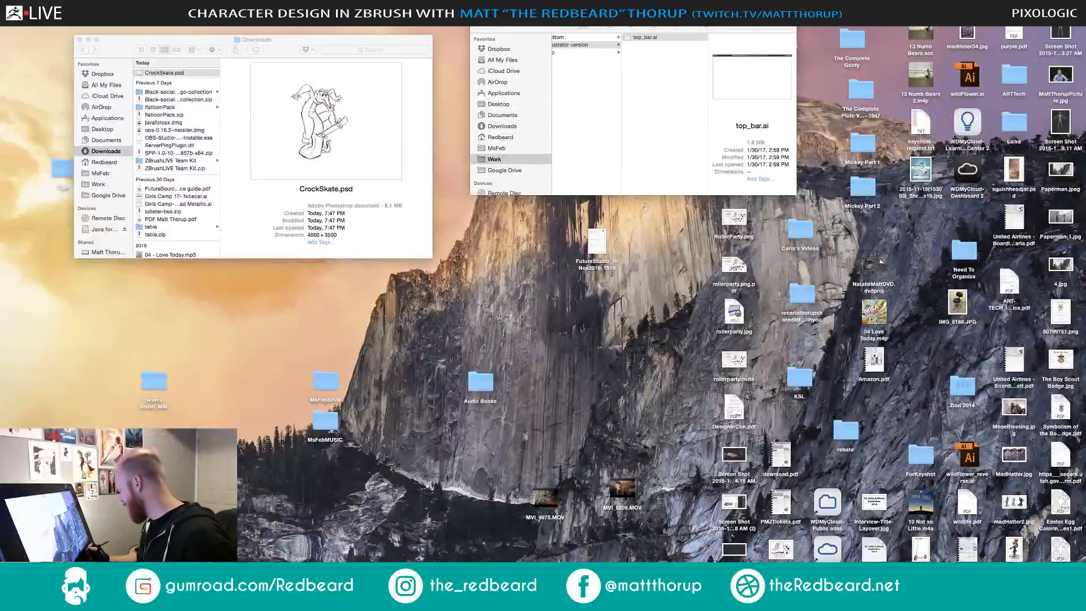
{"action": "left_click", "coordinate": [849, 588]}
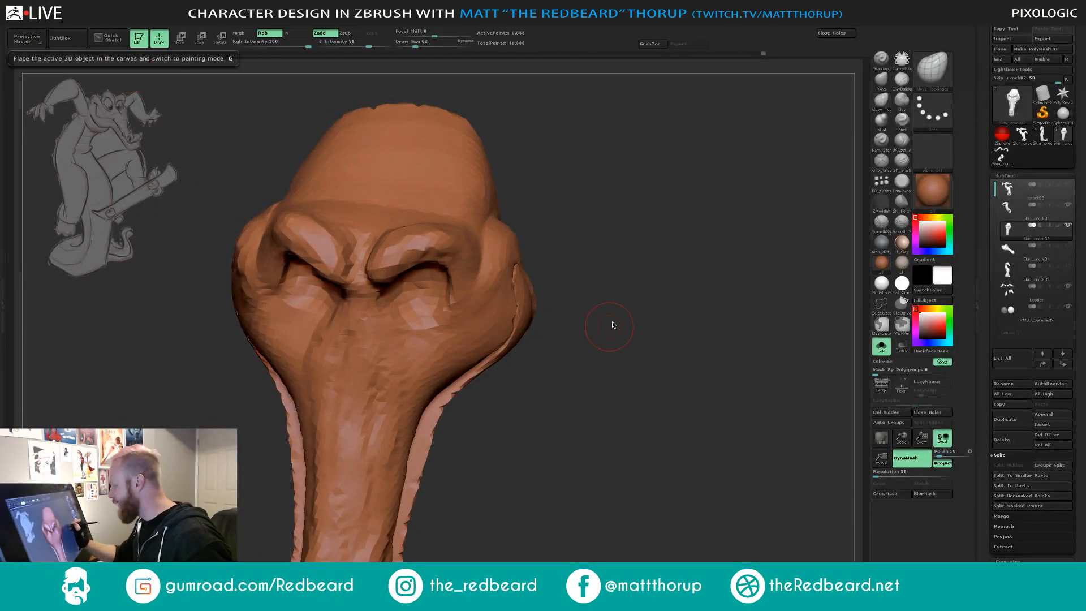
{"action": "left_click_drag", "start_coordinate": [616, 300], "coordinate": [616, 315]}
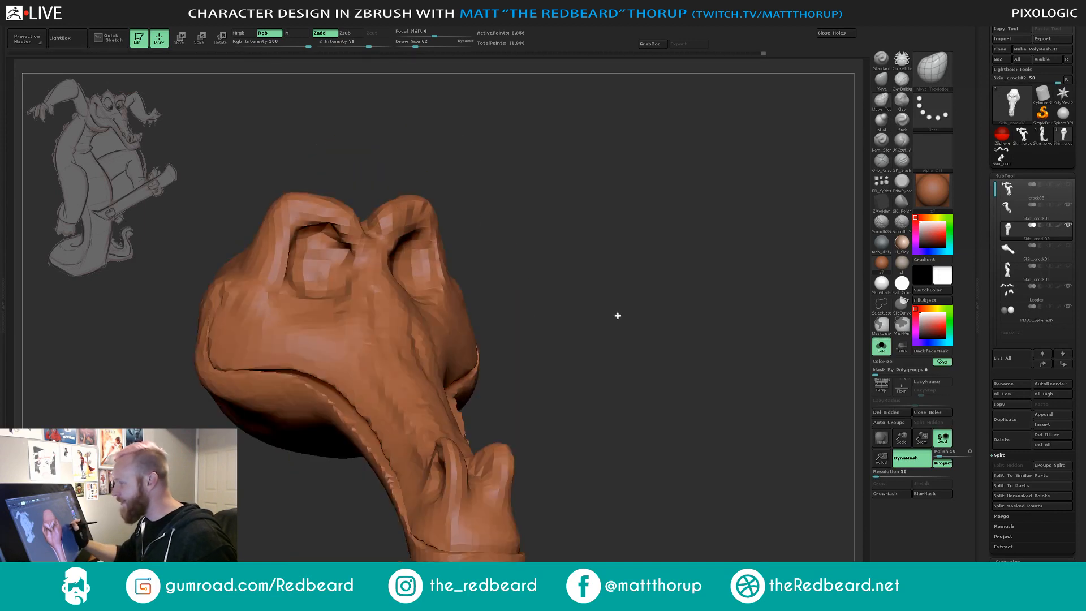
{"action": "key", "text": "ctrl+s"}
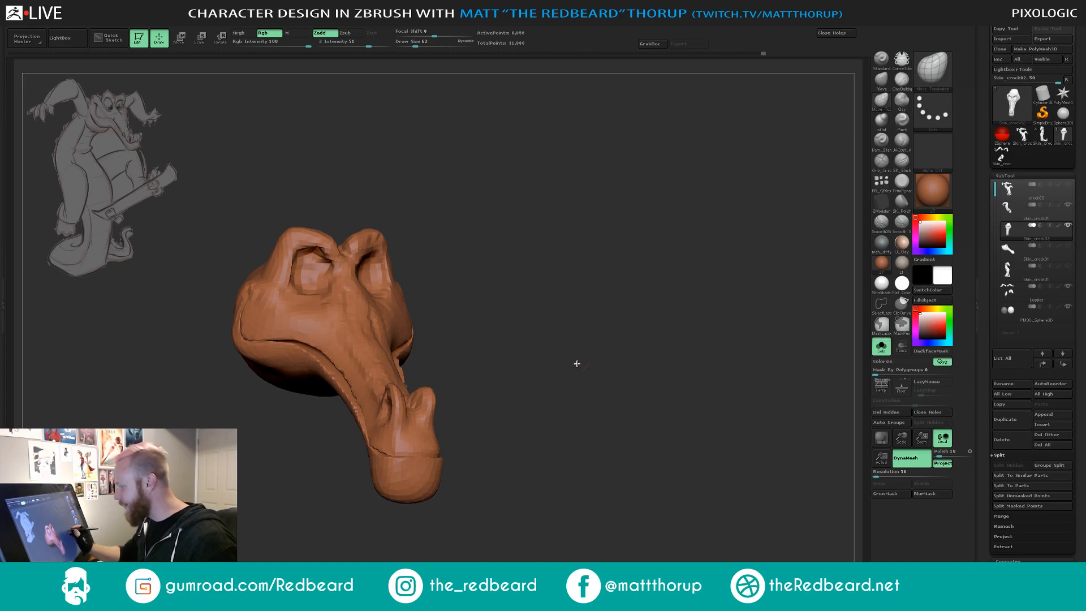
Turn off Solo mode to show the crocodile's head together with its full body and limbs.
{"action": "left_click_drag", "start_coordinate": [575, 363], "coordinate": [613, 281]}
{"action": "left_click", "coordinate": [881, 346]}
{"action": "left_click_drag", "start_coordinate": [635, 214], "coordinate": [529, 273]}
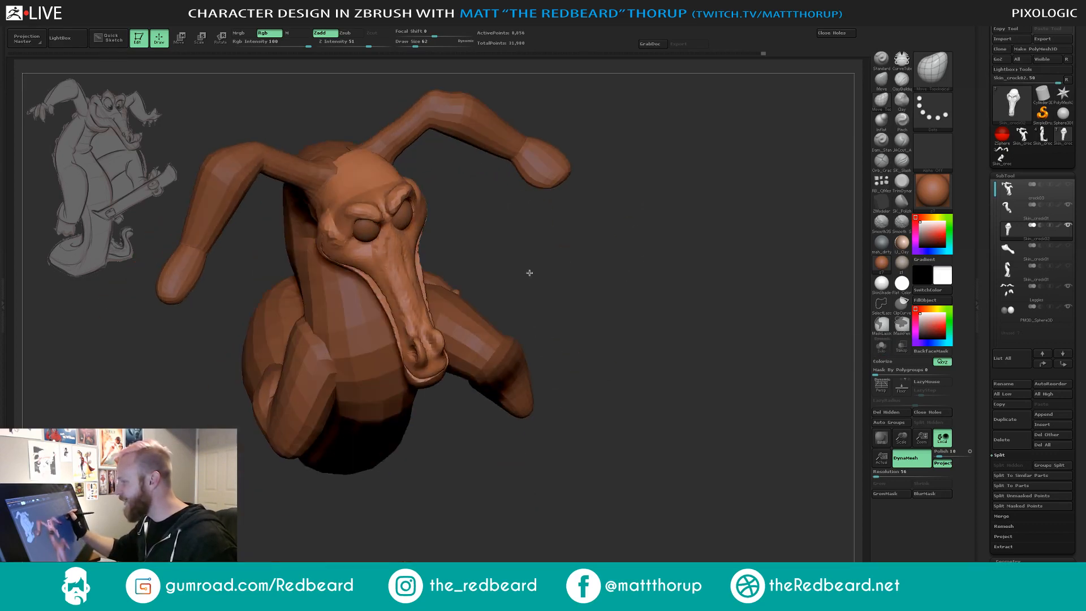
Reshape the brows and eye sockets around the eyeballs with the brush enlarged to a draw size of 100.
{"action": "key", "text": "s"}
{"action": "left_click_drag", "start_coordinate": [377, 224], "coordinate": [376, 225]}
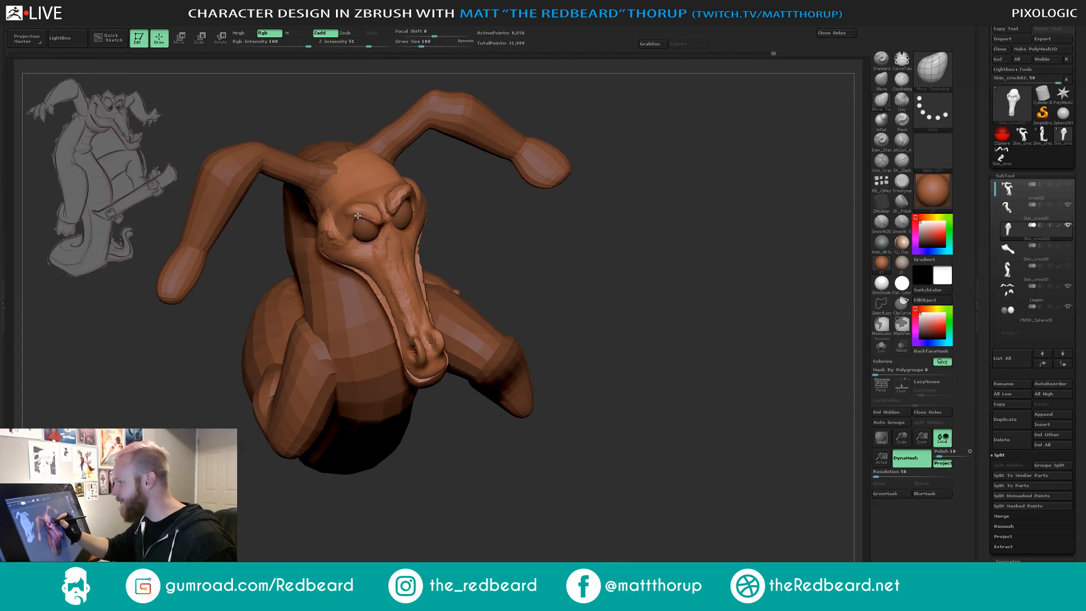
{"action": "left_click_drag", "start_coordinate": [507, 242], "coordinate": [364, 256]}
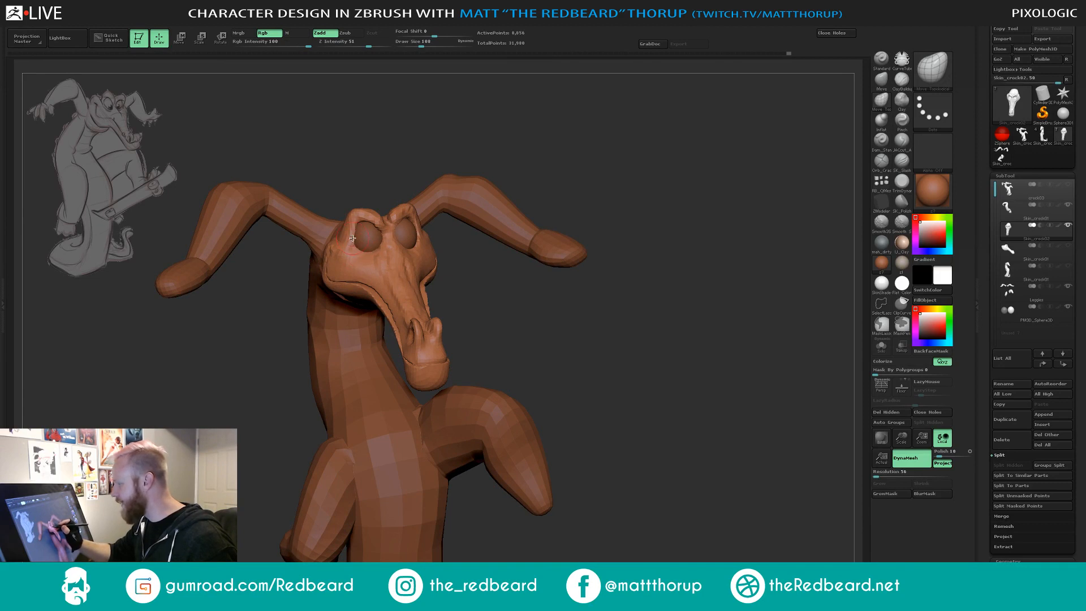
{"action": "left_click_drag", "start_coordinate": [405, 155], "coordinate": [345, 226]}
Adjust and smooth the head around the outer eye sockets and cheeks at a draw size of 128.
{"action": "key", "text": "s"}
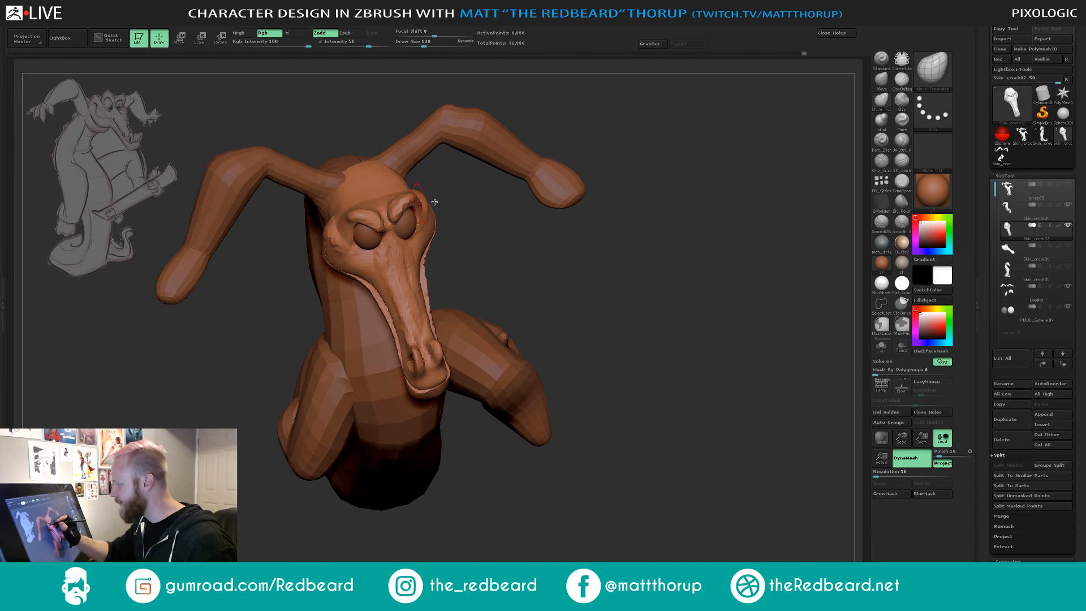
{"action": "mouse_move", "coordinate": [458, 233]}
{"action": "left_mouse_down"}
{"action": "mouse_move", "coordinate": [396, 220]}
{"action": "mouse_move", "coordinate": [408, 208]}
{"action": "left_mouse_up"}
{"action": "left_click_drag", "start_coordinate": [490, 235], "coordinate": [374, 223]}
{"action": "left_click_drag", "start_coordinate": [666, 180], "coordinate": [661, 181]}
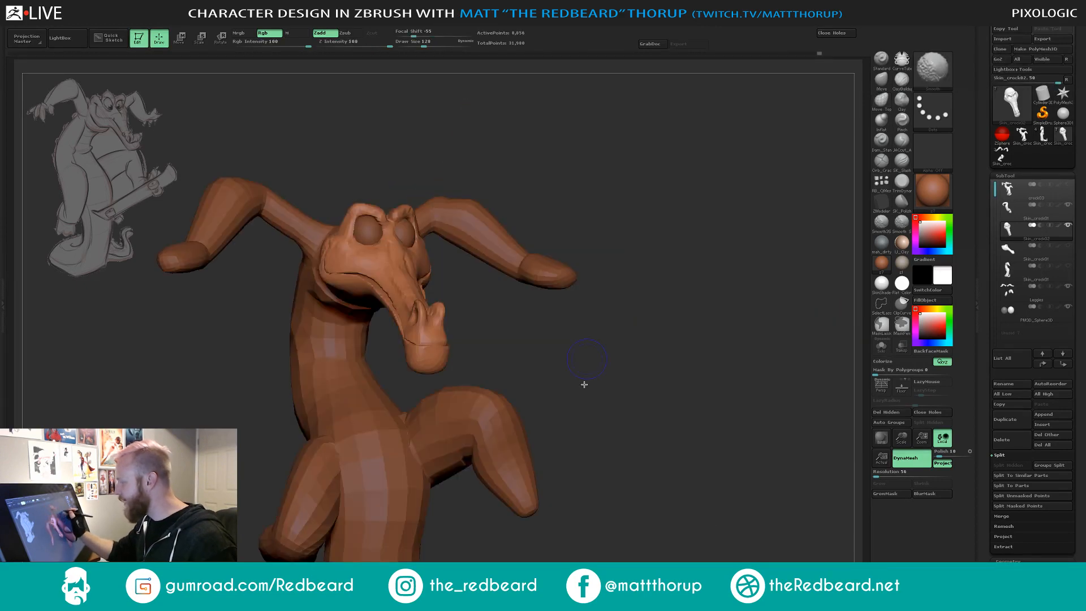
{"action": "left_click_drag", "start_coordinate": [581, 171], "coordinate": [420, 237]}
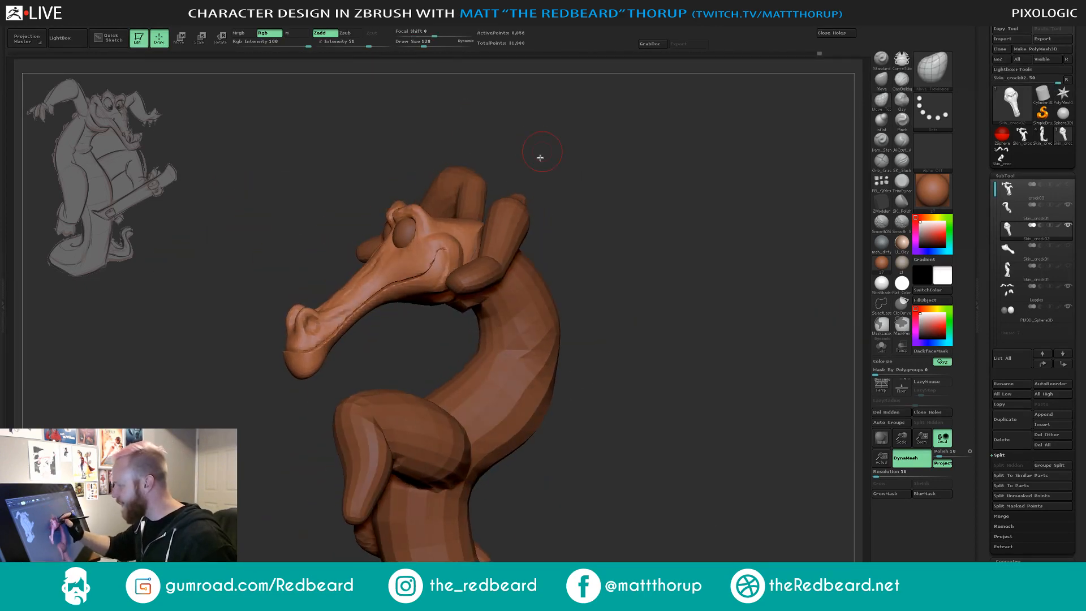
{"action": "left_click_drag", "start_coordinate": [540, 158], "coordinate": [413, 237]}
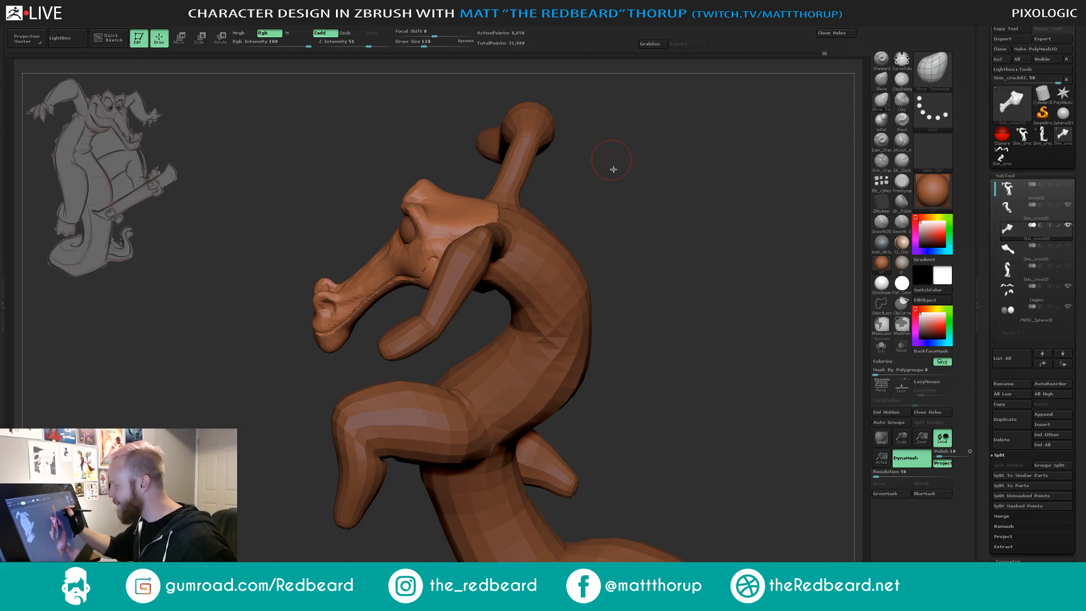
{"action": "left_click_drag", "start_coordinate": [613, 164], "coordinate": [619, 214]}
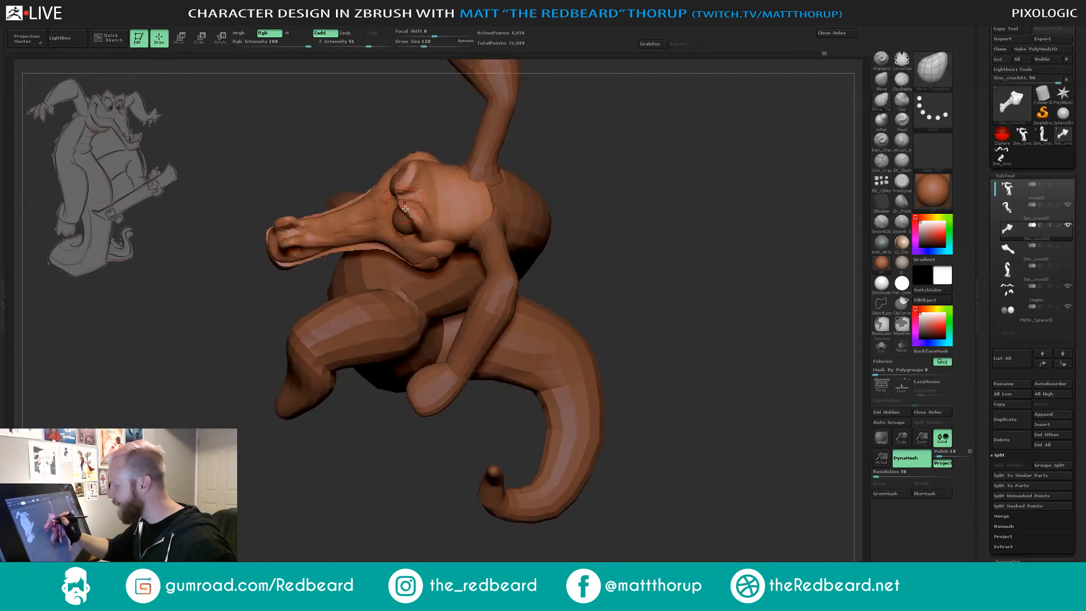
Refine the brow ridges above the eyes from several angles, first at draw size 86 and then at 128.
{"action": "key", "text": "s"}
{"action": "left_click_drag", "start_coordinate": [408, 207], "coordinate": [401, 207]}
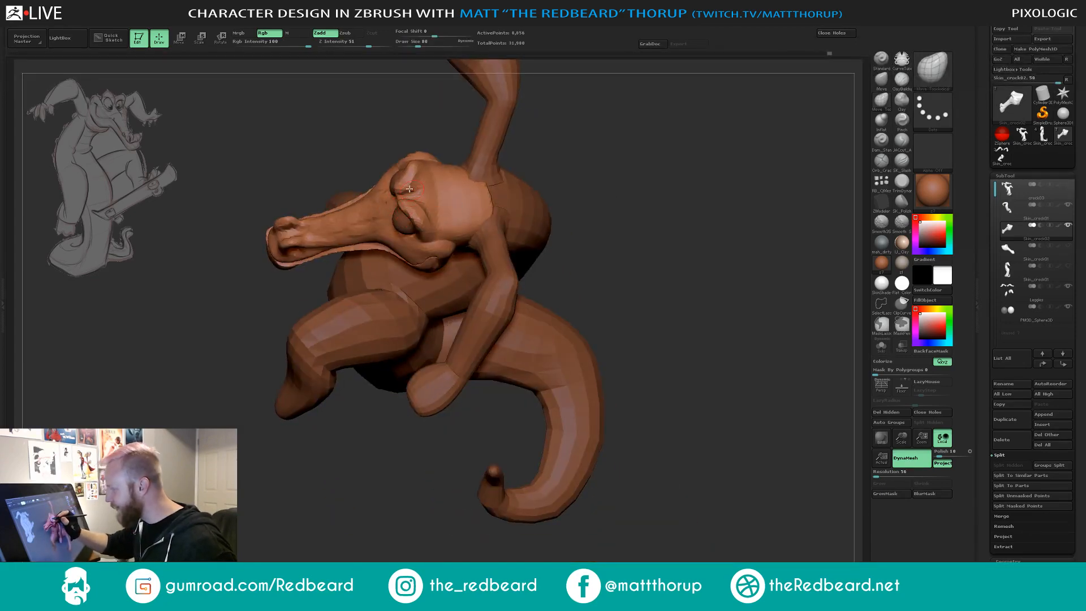
{"action": "mouse_move", "coordinate": [556, 163]}
{"action": "left_mouse_down"}
{"action": "mouse_move", "coordinate": [605, 165]}
{"action": "mouse_move", "coordinate": [589, 182]}
{"action": "mouse_move", "coordinate": [616, 162]}
{"action": "mouse_move", "coordinate": [585, 248]}
{"action": "mouse_move", "coordinate": [657, 381]}
{"action": "mouse_move", "coordinate": [626, 405]}
{"action": "mouse_move", "coordinate": [618, 453]}
{"action": "mouse_move", "coordinate": [660, 424]}
{"action": "mouse_move", "coordinate": [628, 424]}
{"action": "left_mouse_up"}
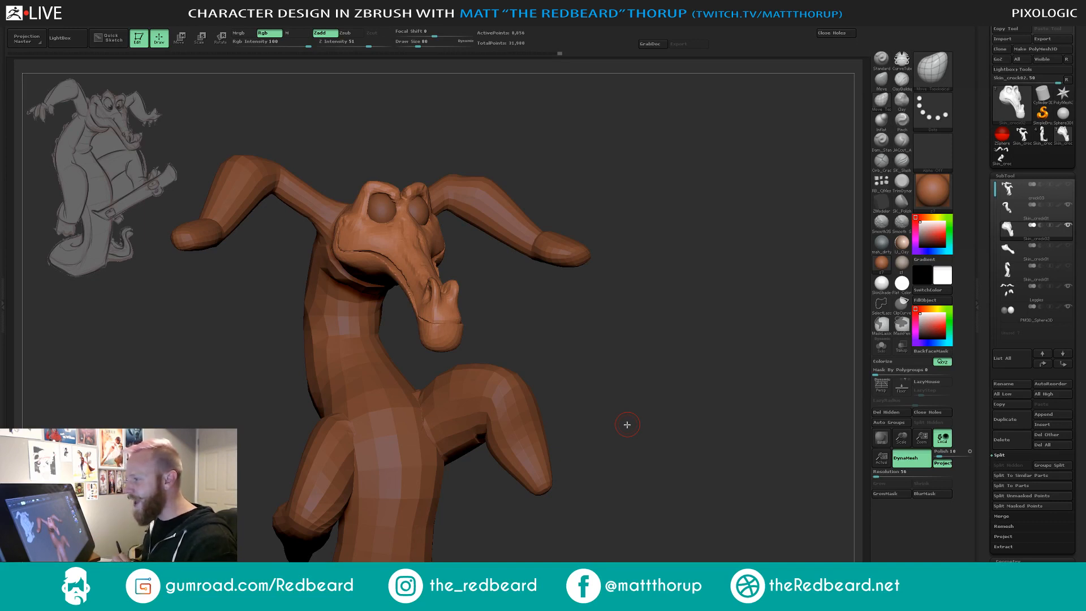
{"action": "left_click_drag", "start_coordinate": [553, 110], "coordinate": [452, 207]}
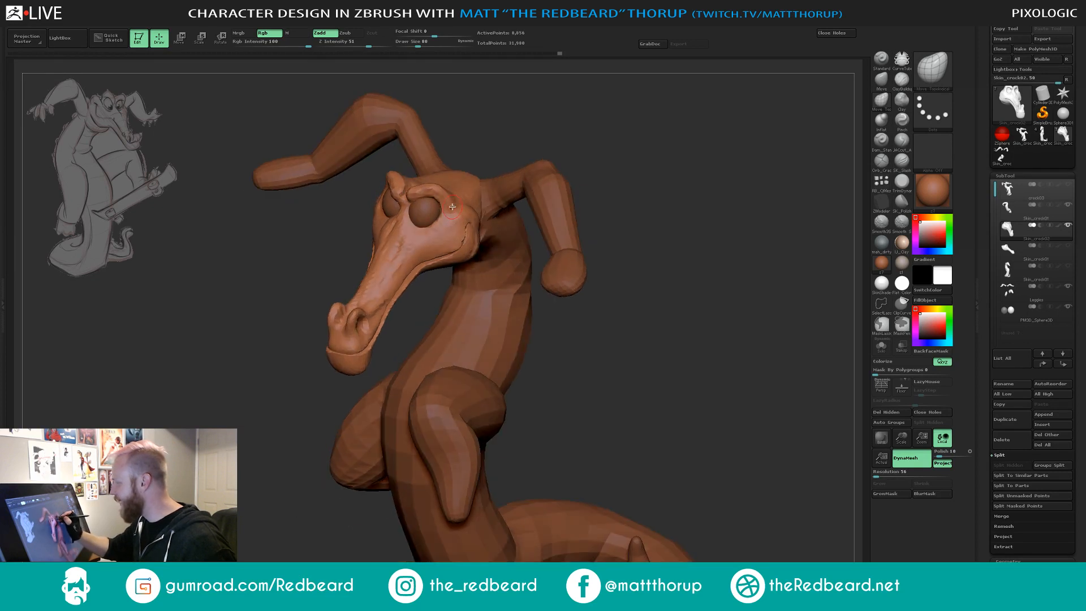
{"action": "key", "text": "]"}
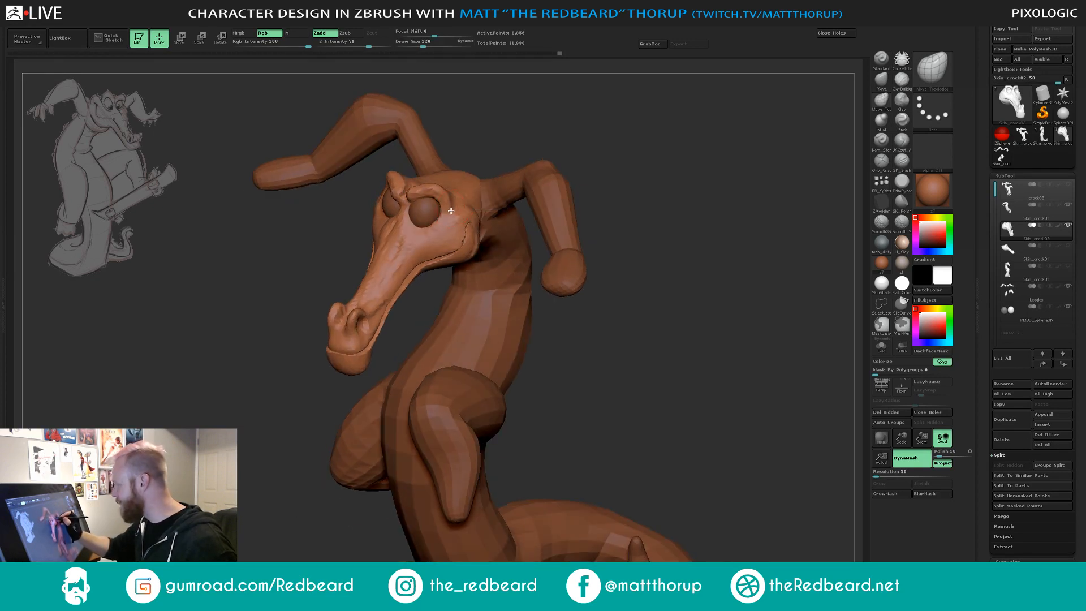
{"action": "left_click_drag", "start_coordinate": [540, 133], "coordinate": [380, 202]}
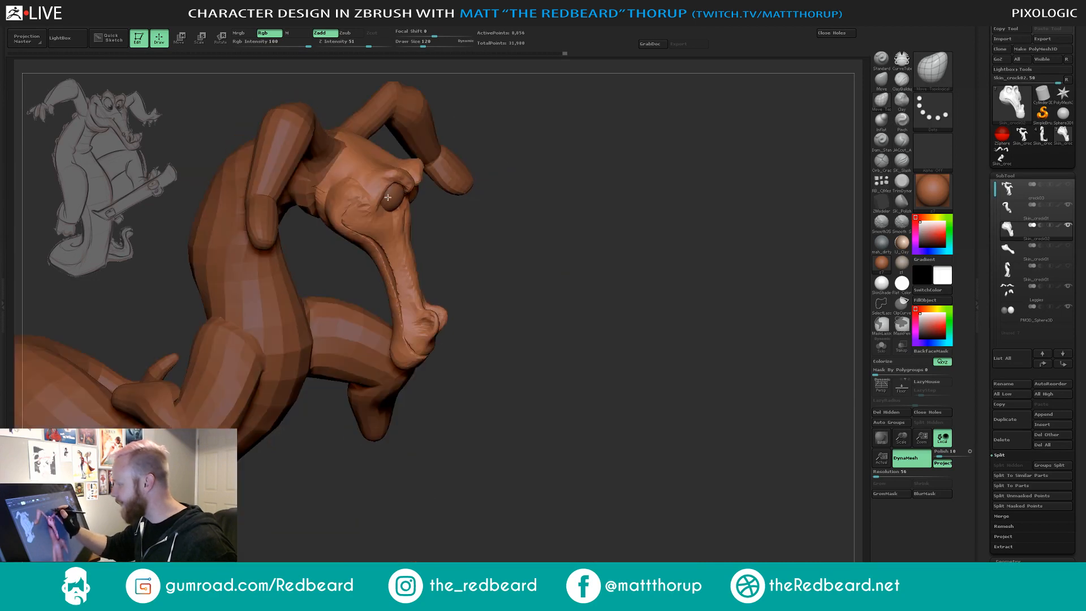
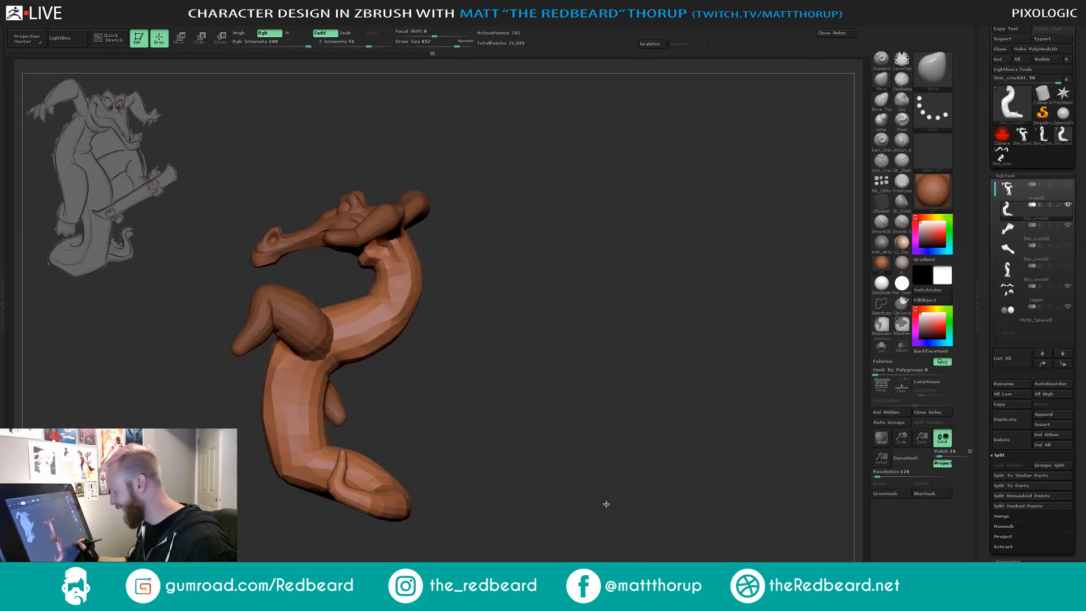
Build up volume on the back of the body near the tail base using a much smaller ClayBuildup brush.
{"action": "key", "text": "b"}
{"action": "key", "text": "c"}
{"action": "key", "text": "b"}
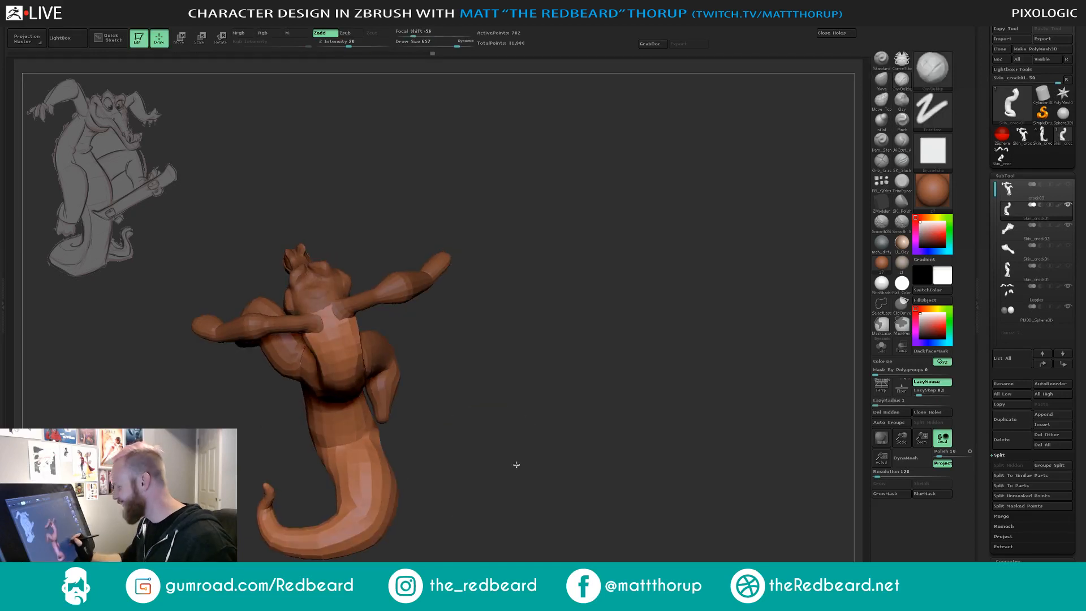
{"action": "key", "text": "s"}
{"action": "left_click", "coordinate": [356, 414]}
{"action": "left_click_drag", "start_coordinate": [355, 414], "coordinate": [300, 415]}
{"action": "left_click_drag", "start_coordinate": [382, 404], "coordinate": [348, 411]}
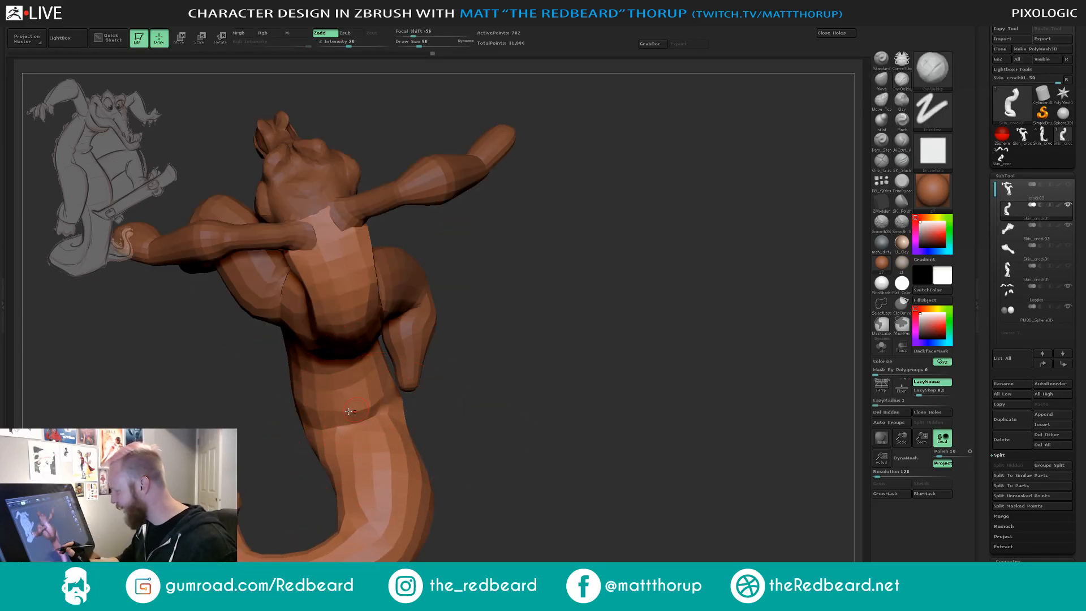
{"action": "left_click_drag", "start_coordinate": [490, 447], "coordinate": [464, 444]}
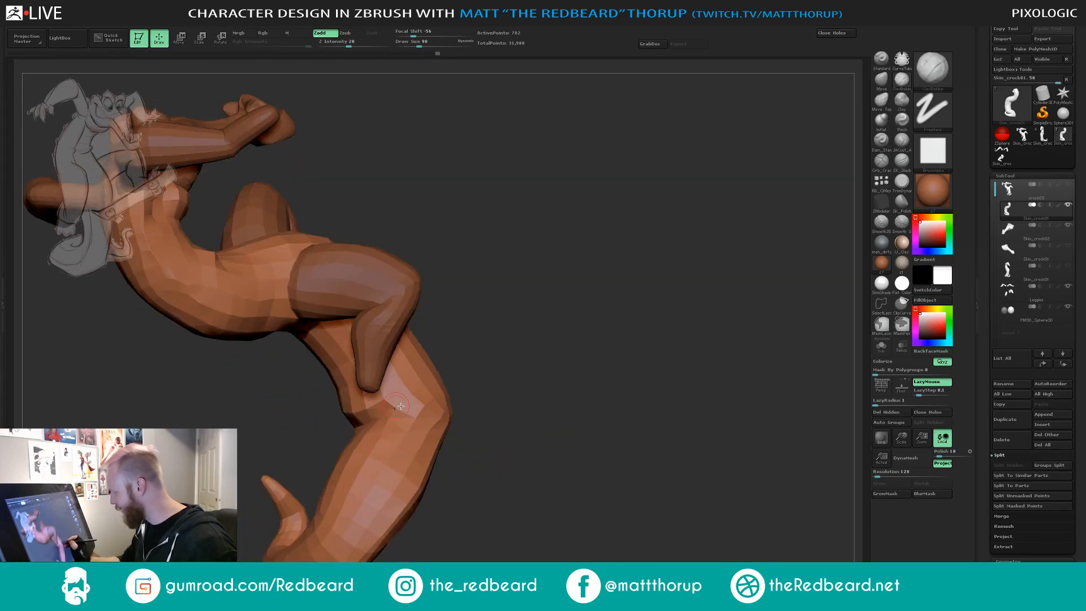
{"action": "mouse_move", "coordinate": [400, 406]}
{"action": "left_mouse_down"}
{"action": "mouse_move", "coordinate": [303, 429]}
{"action": "mouse_move", "coordinate": [504, 451]}
{"action": "mouse_move", "coordinate": [573, 441]}
{"action": "left_mouse_up"}
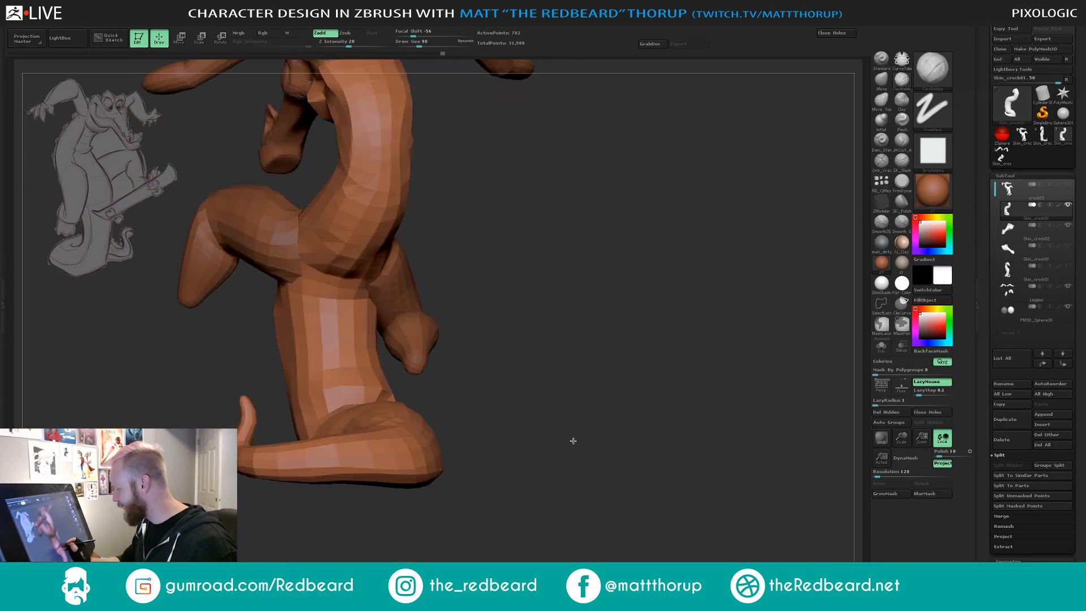
Reshape the bend where the body meets the tail using a slightly enlarged Move brush.
{"action": "key", "text": "b"}
{"action": "key", "text": "m"}
{"action": "key", "text": "v"}
{"action": "mouse_move", "coordinate": [707, 317]}
{"action": "left_mouse_down"}
{"action": "mouse_move", "coordinate": [623, 359]}
{"action": "mouse_move", "coordinate": [589, 353]}
{"action": "left_mouse_up"}
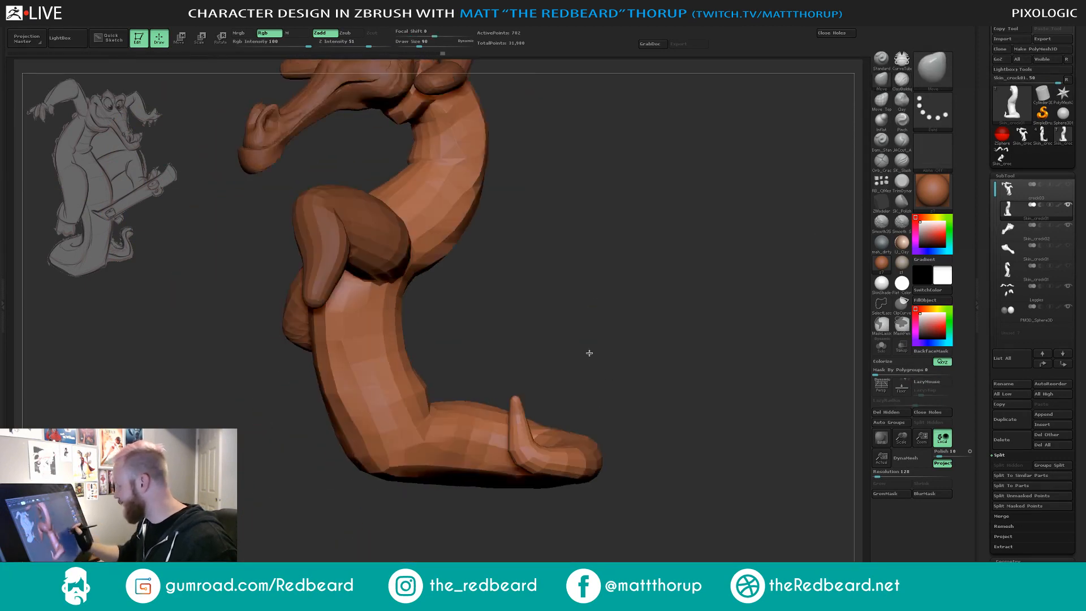
{"action": "key", "text": "bracketright"}
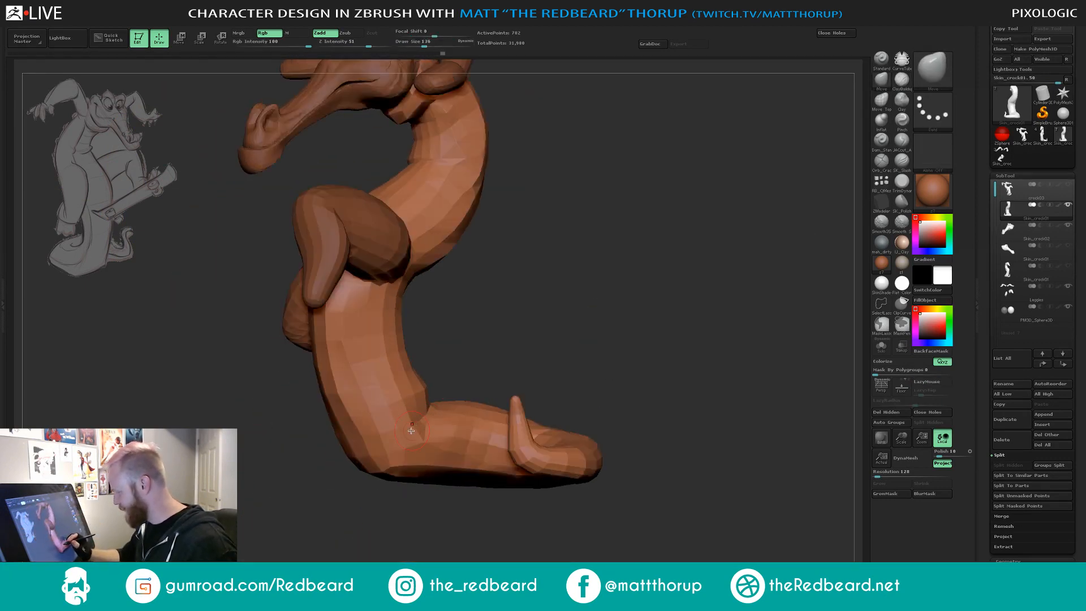
{"action": "mouse_move", "coordinate": [572, 335]}
{"action": "left_mouse_down"}
{"action": "mouse_move", "coordinate": [633, 332]}
{"action": "mouse_move", "coordinate": [611, 451]}
{"action": "left_mouse_up"}
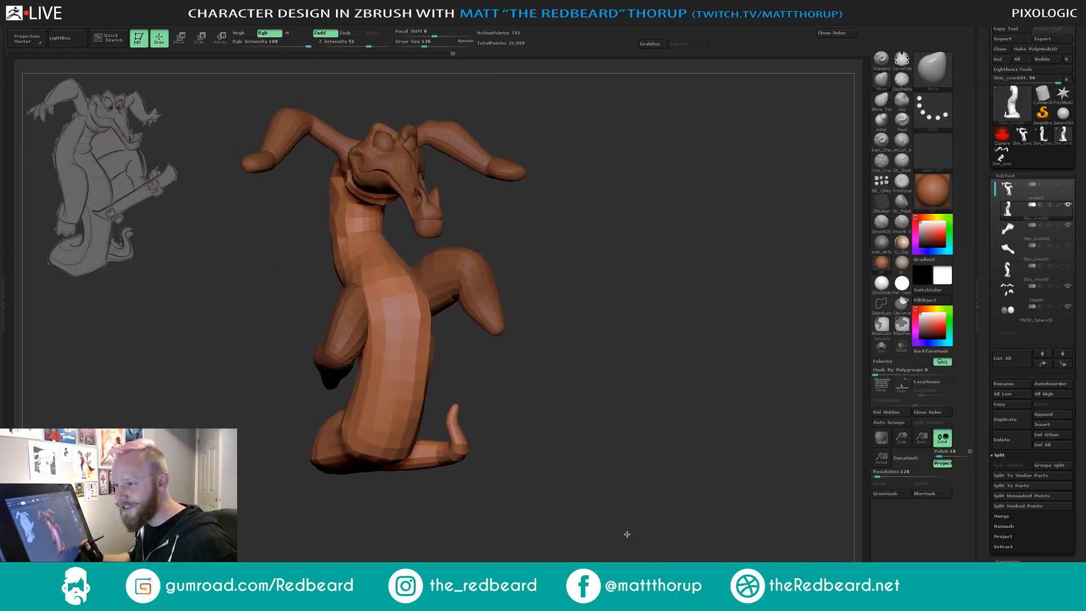
{"action": "mouse_move", "coordinate": [627, 534]}
{"action": "left_mouse_down"}
{"action": "mouse_move", "coordinate": [645, 531]}
{"action": "mouse_move", "coordinate": [462, 462]}
{"action": "left_mouse_up"}
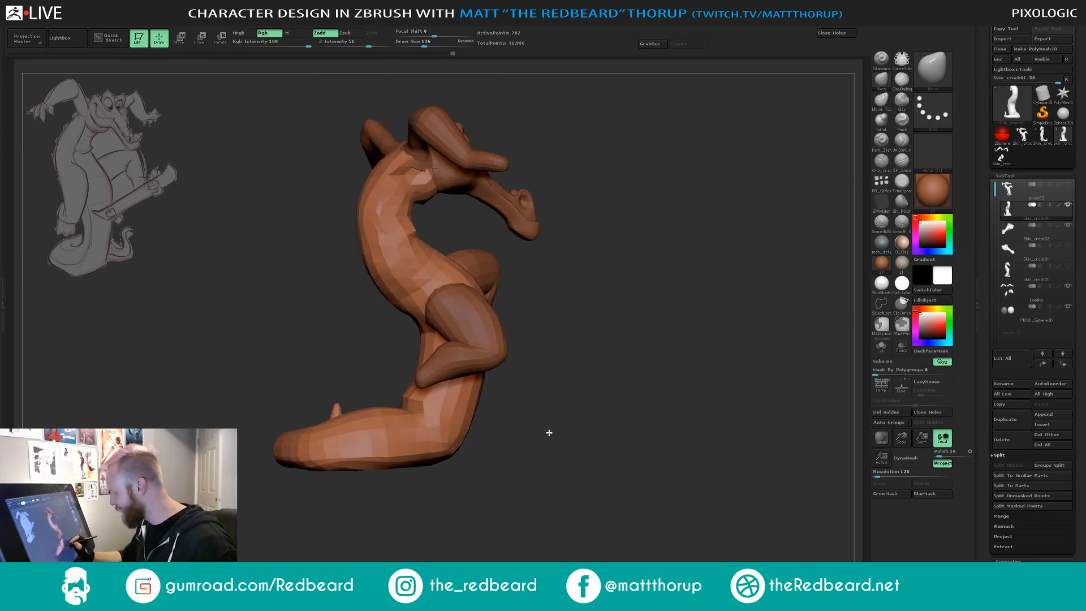
Refine the inner bend between the body and tail from both sides with the Move brush at draw size 157 and slightly smaller.
{"action": "left_click_drag", "start_coordinate": [549, 433], "coordinate": [397, 412]}
{"action": "key", "text": "s"}
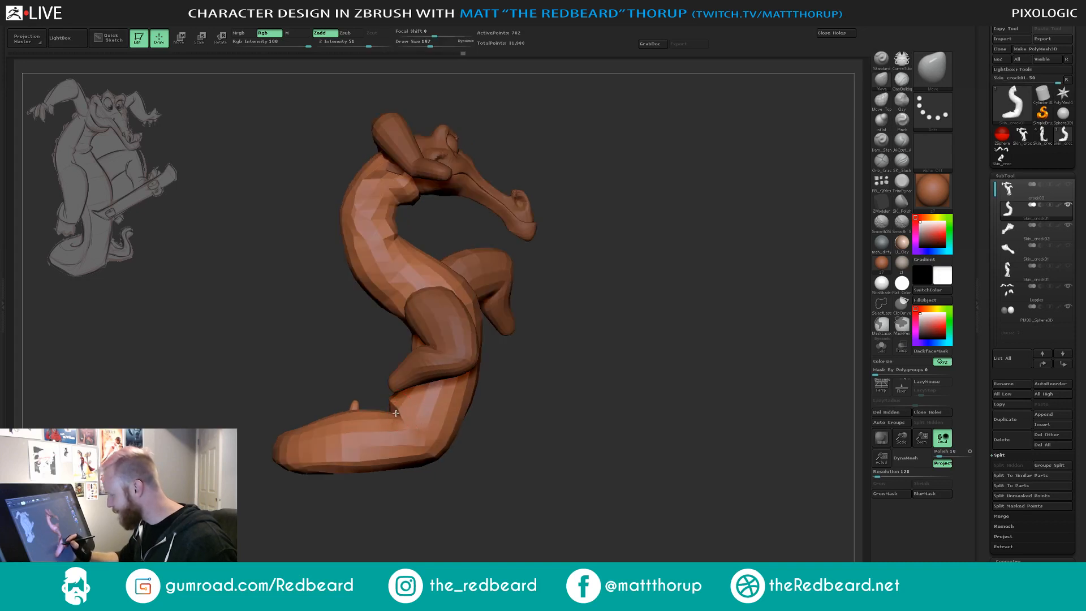
{"action": "mouse_move", "coordinate": [496, 407]}
{"action": "left_mouse_down"}
{"action": "mouse_move", "coordinate": [517, 410]}
{"action": "mouse_move", "coordinate": [510, 436]}
{"action": "mouse_move", "coordinate": [555, 439]}
{"action": "mouse_move", "coordinate": [562, 402]}
{"action": "mouse_move", "coordinate": [603, 380]}
{"action": "left_mouse_up"}
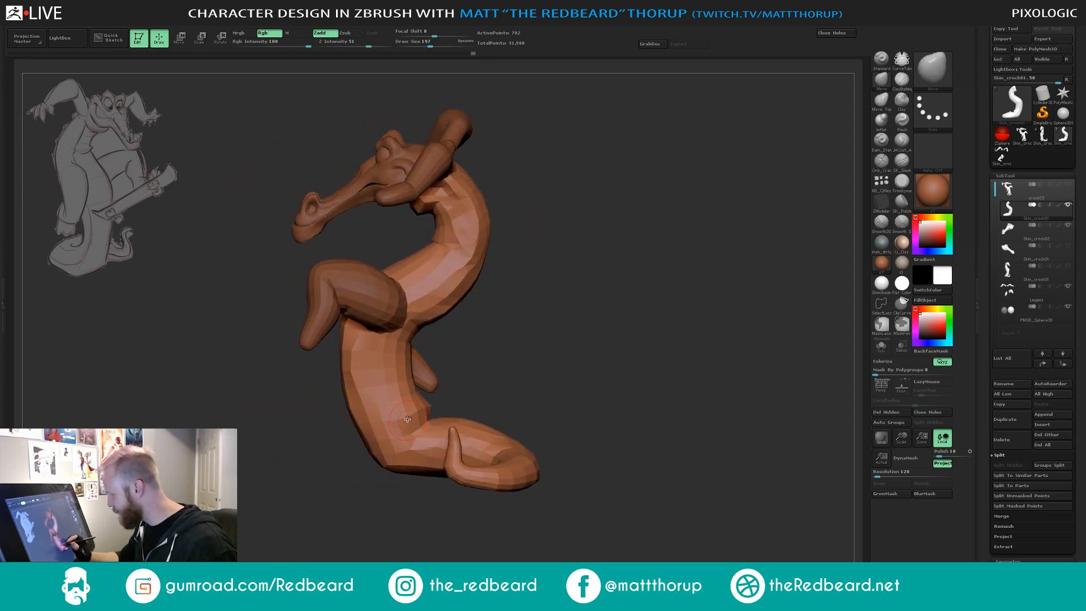
{"action": "key", "text": "bracketleft"}
{"action": "left_click_drag", "start_coordinate": [403, 428], "coordinate": [452, 399]}
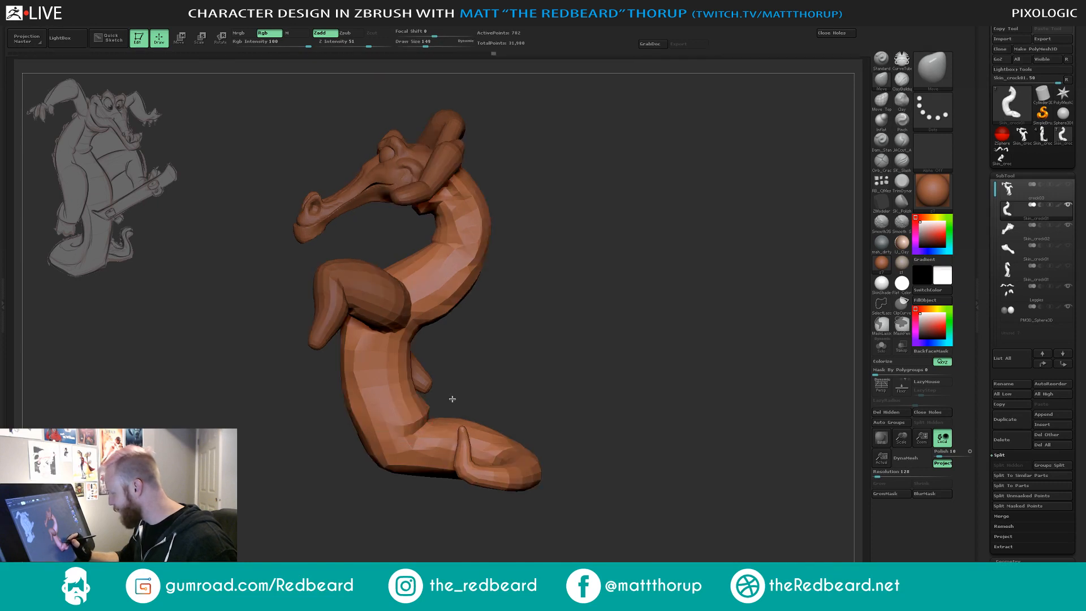
Tighten the crease at the inner bend of the tail using the Pinch brush, enlarged to a draw size of 234.
{"action": "key", "text": "b"}
{"action": "key", "text": "p"}
{"action": "key", "text": "i"}
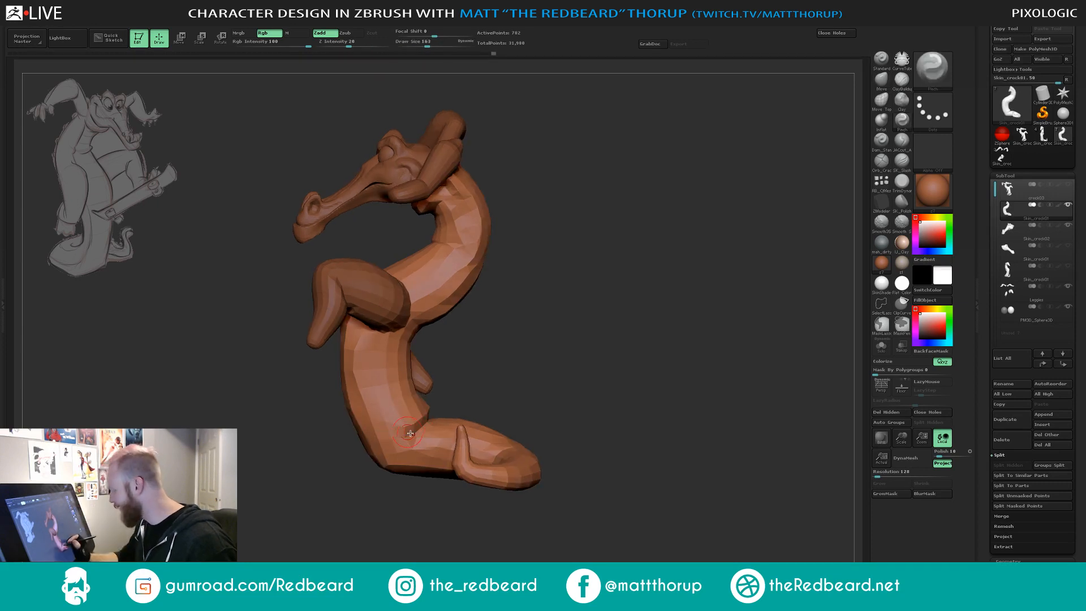
{"action": "mouse_move", "coordinate": [453, 394]}
{"action": "left_mouse_down"}
{"action": "mouse_move", "coordinate": [526, 376]}
{"action": "mouse_move", "coordinate": [481, 366]}
{"action": "mouse_move", "coordinate": [559, 356]}
{"action": "left_mouse_up"}
{"action": "key", "text": "bracketright"}
{"action": "key", "text": "bracketright"}
{"action": "left_click_drag", "start_coordinate": [377, 418], "coordinate": [366, 417]}
{"action": "mouse_move", "coordinate": [485, 447]}
{"action": "left_mouse_down"}
{"action": "mouse_move", "coordinate": [555, 458]}
{"action": "mouse_move", "coordinate": [421, 433]}
{"action": "left_mouse_up"}
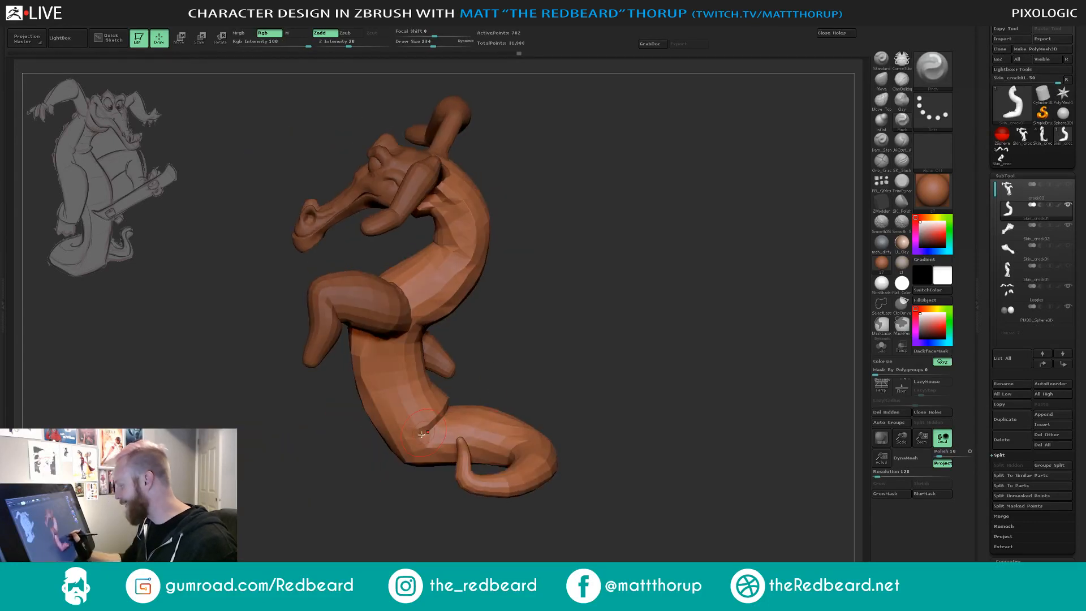
Shape the inner bend of the tail into a cleaner curve using the Move brush at draw sizes 262 and 286.
{"action": "left_click", "coordinate": [881, 79]}
{"action": "key", "text": "bracketright"}
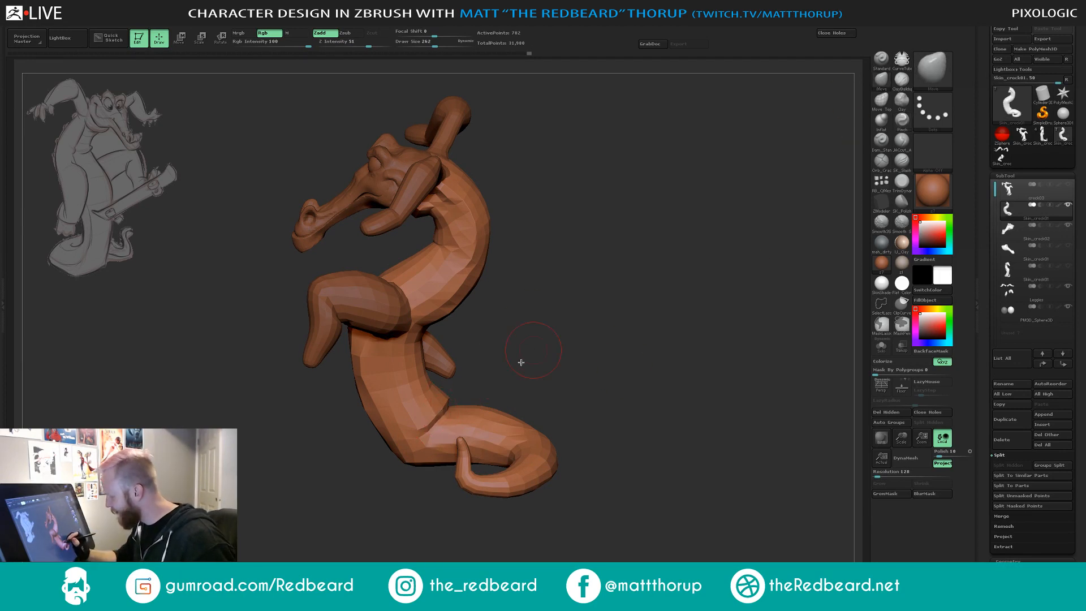
{"action": "left_click_drag", "start_coordinate": [521, 362], "coordinate": [454, 404]}
{"action": "key", "text": "s"}
{"action": "left_click_drag", "start_coordinate": [567, 365], "coordinate": [592, 328]}
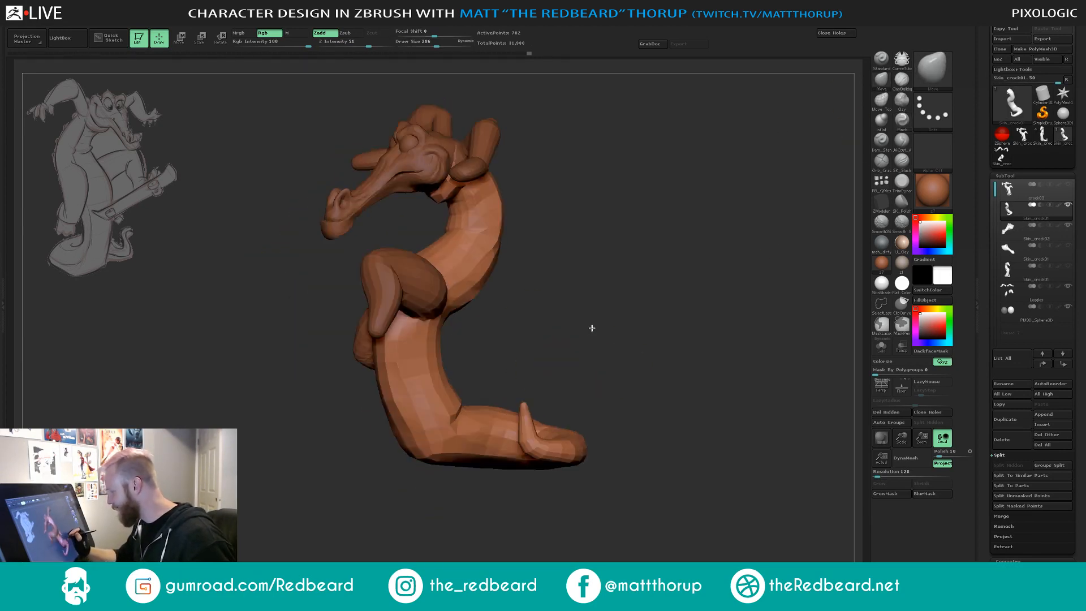
{"action": "mouse_move", "coordinate": [553, 358]}
{"action": "left_mouse_down"}
{"action": "mouse_move", "coordinate": [637, 351]}
{"action": "mouse_move", "coordinate": [669, 381]}
{"action": "mouse_move", "coordinate": [672, 412]}
{"action": "mouse_move", "coordinate": [653, 361]}
{"action": "mouse_move", "coordinate": [633, 374]}
{"action": "left_mouse_up"}
Pinch the form along the tail's curved upper surface with the Pinch brush at draw sizes 238 and 212.
{"action": "left_click", "coordinate": [901, 121]}
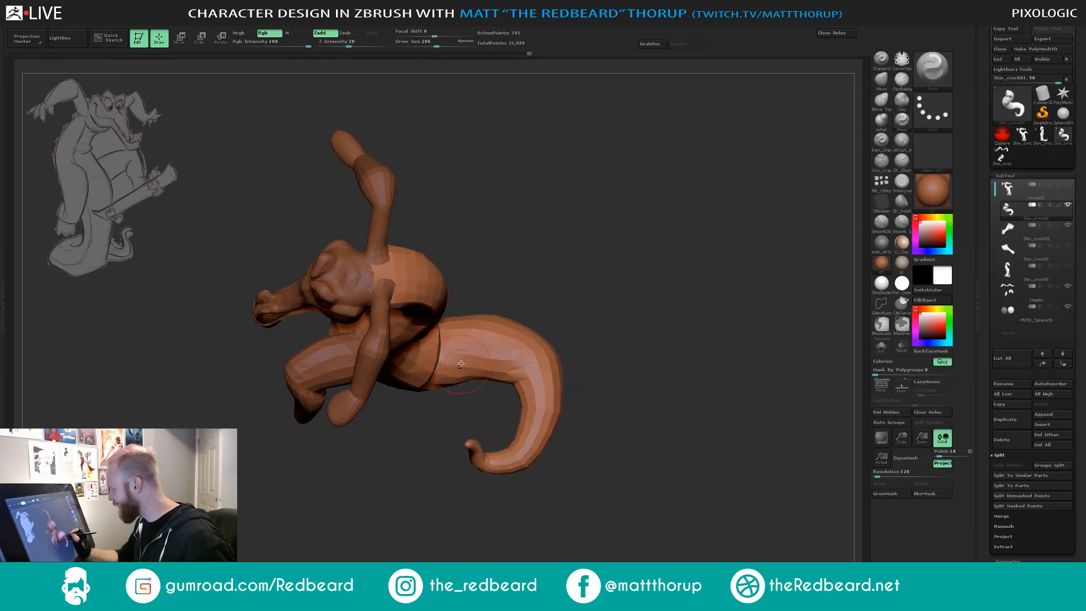
{"action": "key", "text": "s"}
{"action": "left_click_drag", "start_coordinate": [459, 357], "coordinate": [456, 356]}
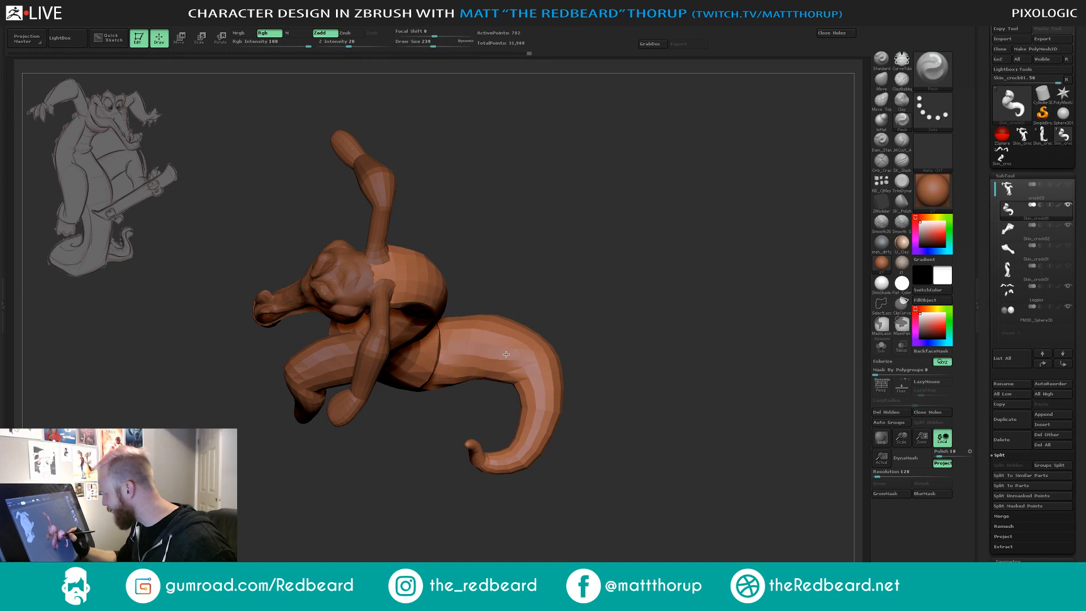
{"action": "left_click_drag", "start_coordinate": [526, 430], "coordinate": [534, 404]}
{"action": "key", "text": "bracketleft"}
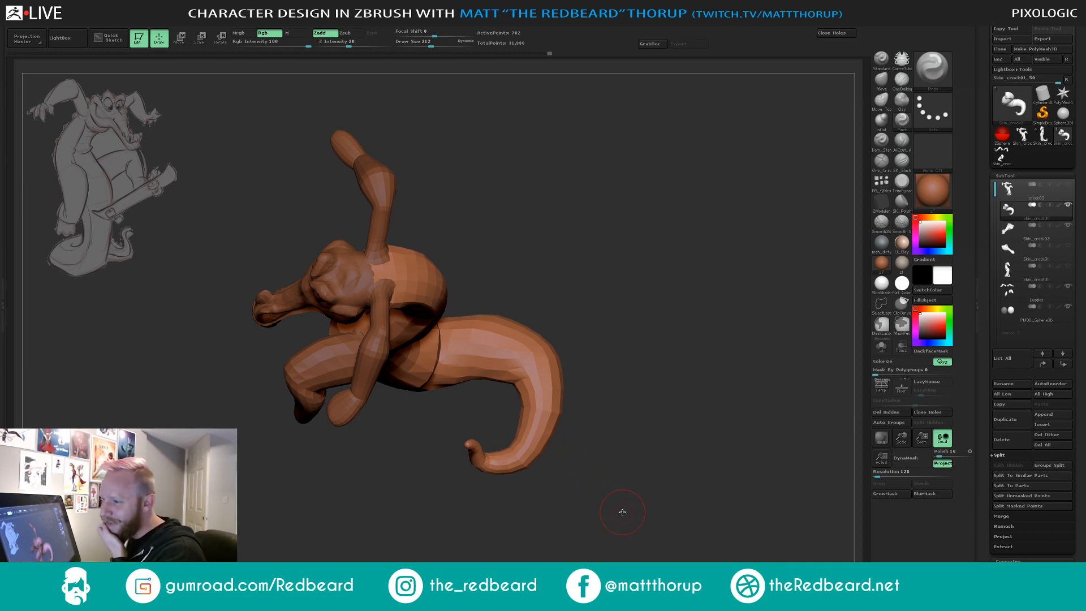
Enlarge the Move brush and reshape the underside of the coiled tail from behind.
{"action": "mouse_move", "coordinate": [563, 257]}
{"action": "left_mouse_down"}
{"action": "mouse_move", "coordinate": [555, 262]}
{"action": "mouse_move", "coordinate": [565, 237]}
{"action": "mouse_move", "coordinate": [631, 339]}
{"action": "mouse_move", "coordinate": [577, 373]}
{"action": "left_mouse_up"}
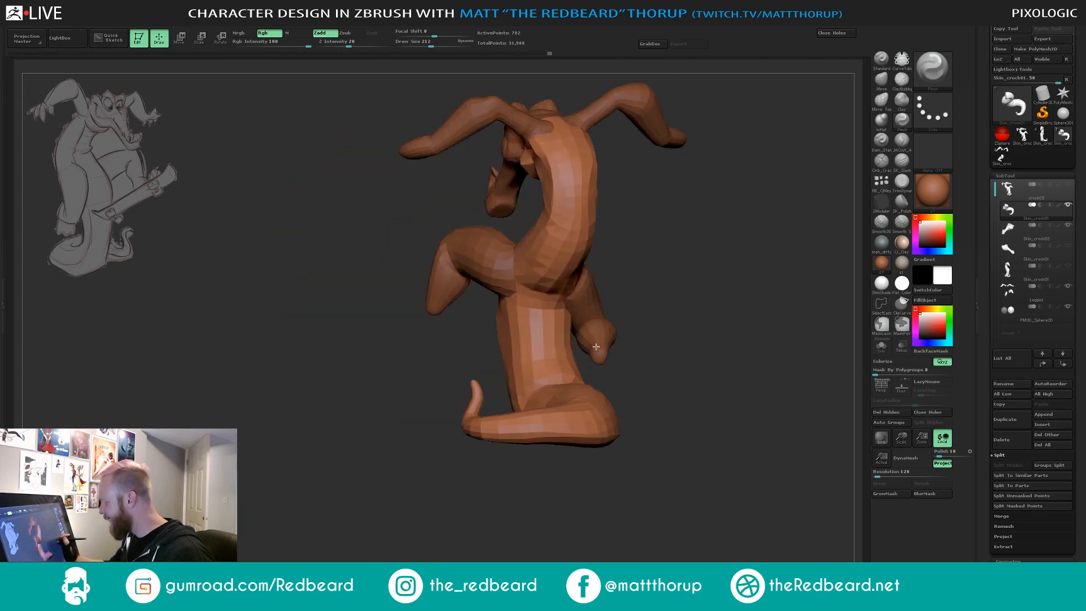
{"action": "key", "text": "s"}
{"action": "left_click_drag", "start_coordinate": [547, 439], "coordinate": [551, 437]}
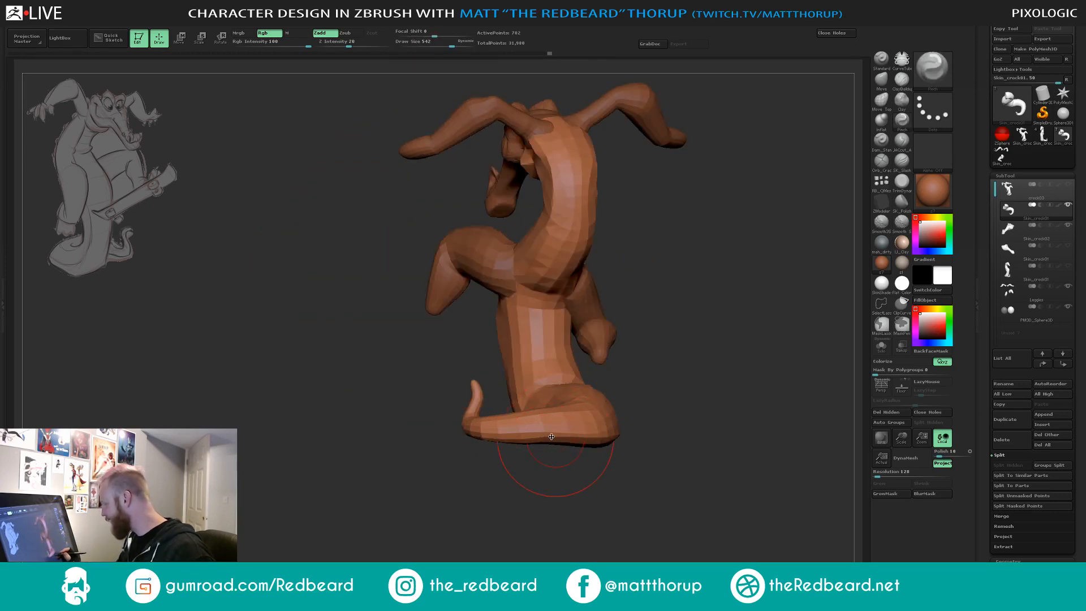
{"action": "left_click", "coordinate": [881, 98]}
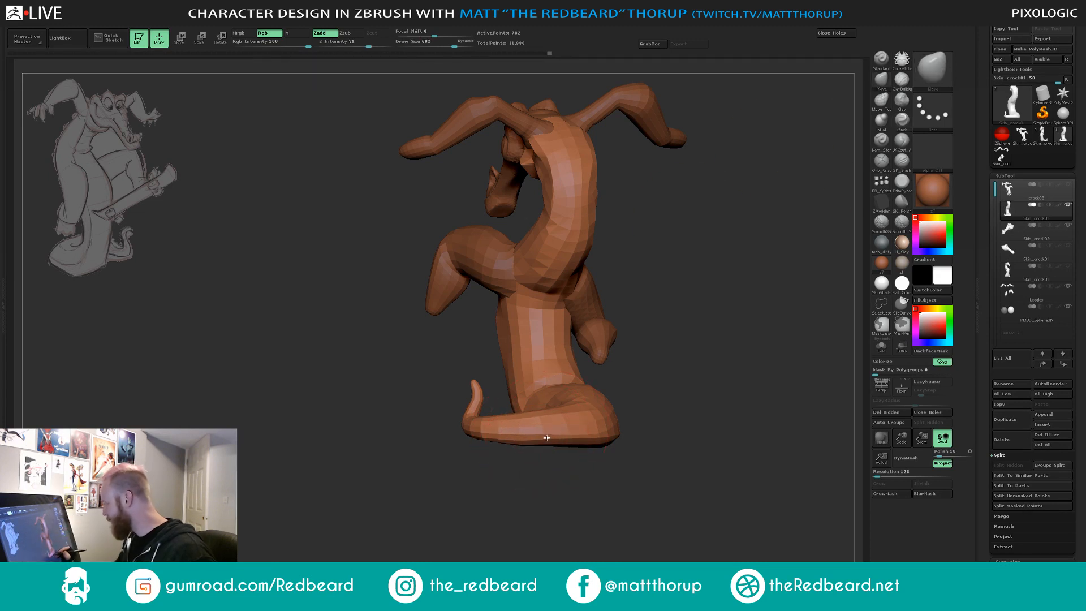
{"action": "key", "text": "s"}
{"action": "mouse_move", "coordinate": [487, 434]}
{"action": "left_mouse_down"}
{"action": "mouse_move", "coordinate": [493, 469]}
{"action": "mouse_move", "coordinate": [453, 440]}
{"action": "left_mouse_up"}
{"action": "key", "text": "s"}
{"action": "left_click_drag", "start_coordinate": [443, 442], "coordinate": [441, 437]}
Flatten the bottom edge of the tail in side view using the Move brush at draw size 460.
{"action": "mouse_move", "coordinate": [424, 480]}
{"action": "left_mouse_down"}
{"action": "mouse_move", "coordinate": [379, 445]}
{"action": "mouse_move", "coordinate": [381, 424]}
{"action": "left_mouse_up"}
{"action": "key", "text": "s"}
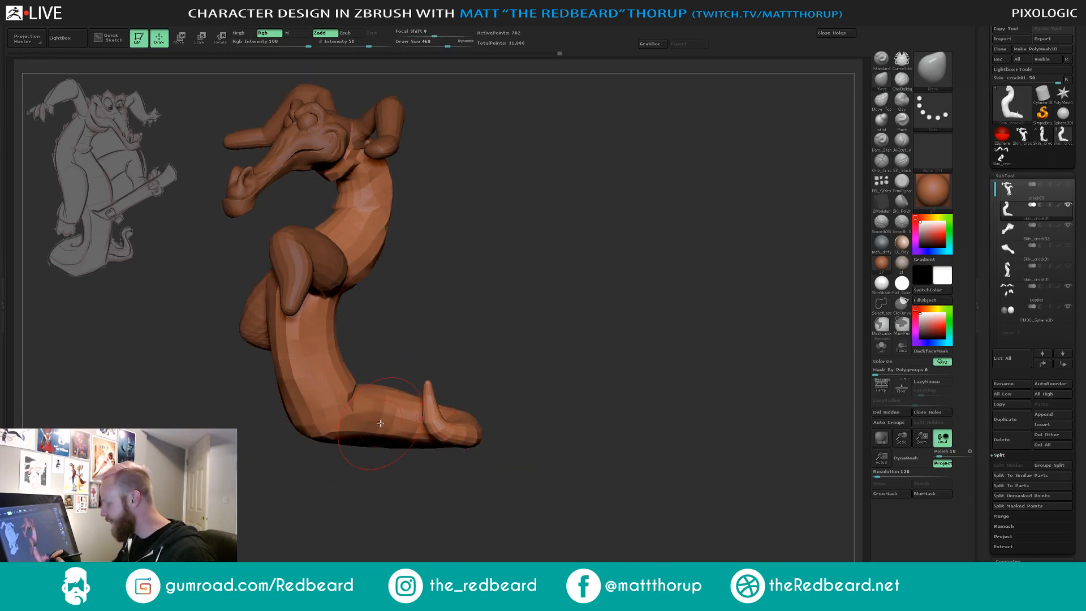
{"action": "mouse_move", "coordinate": [400, 474]}
{"action": "left_mouse_down"}
{"action": "mouse_move", "coordinate": [432, 456]}
{"action": "mouse_move", "coordinate": [407, 479]}
{"action": "left_mouse_up"}
{"action": "left_click_drag", "start_coordinate": [326, 498], "coordinate": [412, 465]}
{"action": "left_click_drag", "start_coordinate": [492, 474], "coordinate": [628, 447], "text": "alt"}
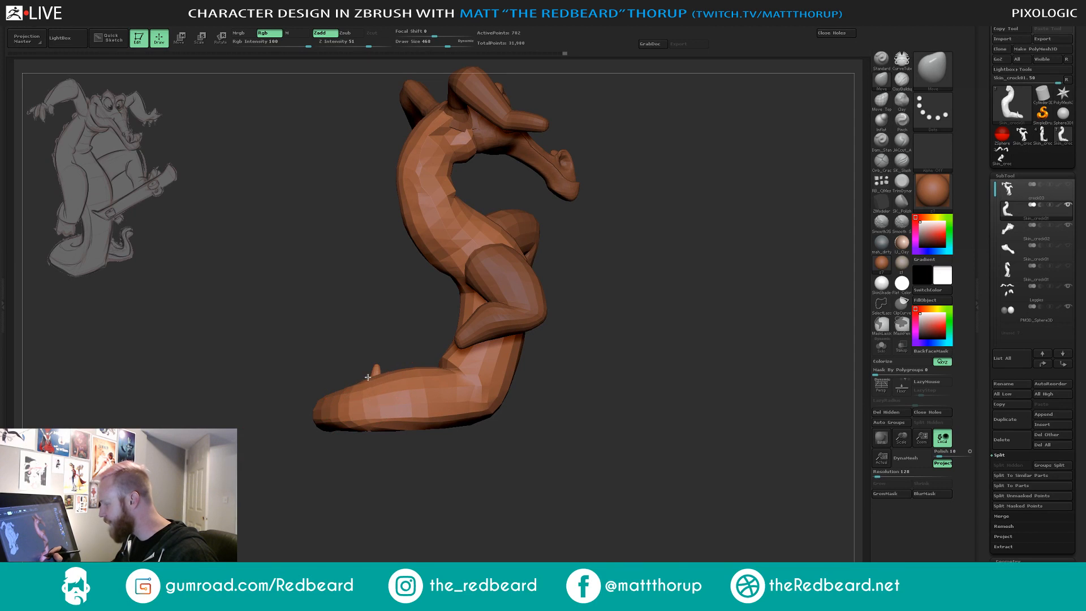
{"action": "mouse_move", "coordinate": [371, 375]}
{"action": "left_mouse_down"}
{"action": "mouse_move", "coordinate": [482, 359]}
{"action": "mouse_move", "coordinate": [486, 428]}
{"action": "mouse_move", "coordinate": [637, 306]}
{"action": "left_mouse_up"}
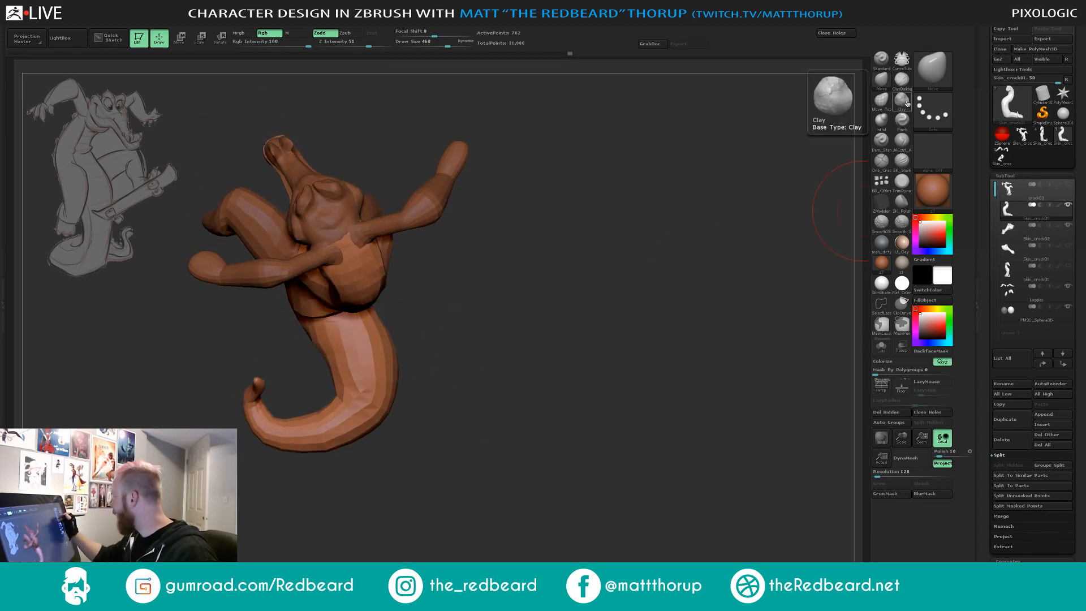
Build up form along the tail's curved upper surface using the ClayBuildup brush at draw size 311 and smaller.
{"action": "left_click", "coordinate": [904, 81]}
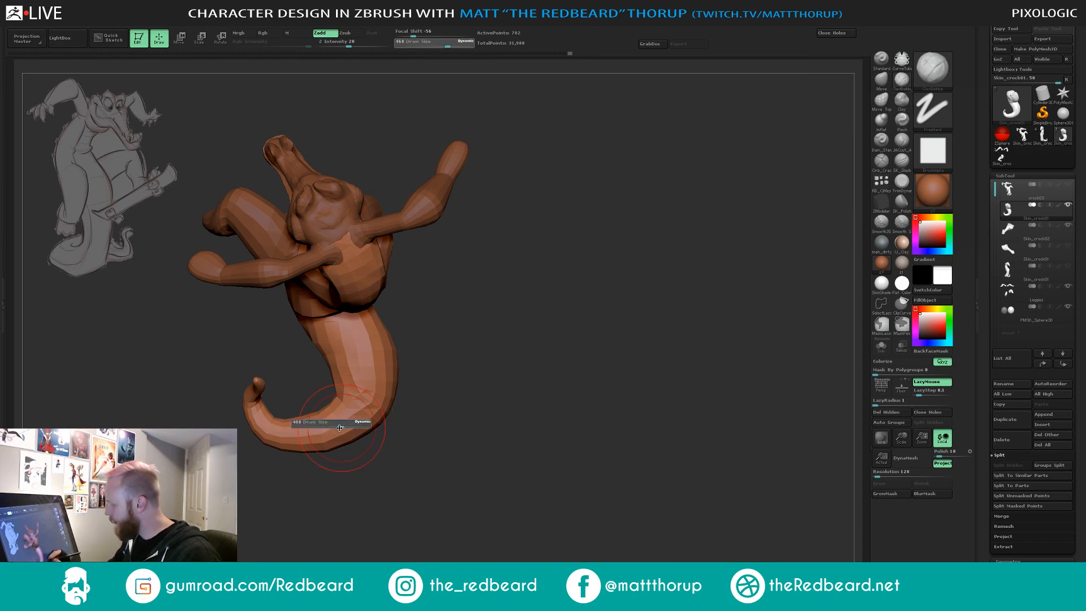
{"action": "left_click_drag", "start_coordinate": [336, 434], "coordinate": [382, 359]}
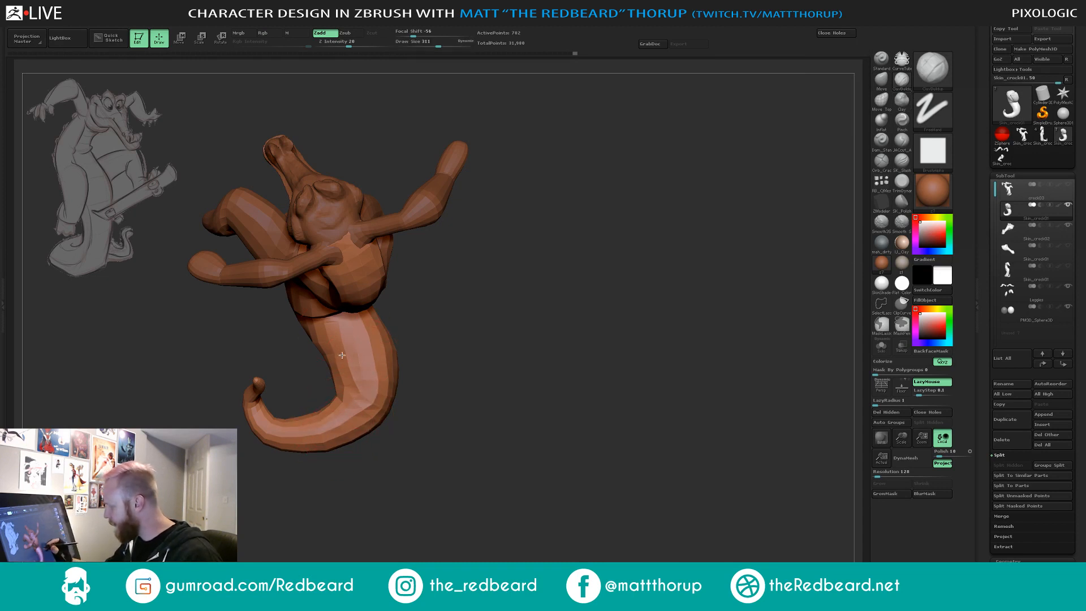
{"action": "mouse_move", "coordinate": [340, 407]}
{"action": "left_mouse_down"}
{"action": "mouse_move", "coordinate": [274, 426]}
{"action": "mouse_move", "coordinate": [287, 348]}
{"action": "left_mouse_up"}
{"action": "key", "text": "s"}
{"action": "mouse_move", "coordinate": [257, 407]}
{"action": "left_mouse_down"}
{"action": "mouse_move", "coordinate": [247, 407]}
{"action": "mouse_move", "coordinate": [380, 357]}
{"action": "mouse_move", "coordinate": [488, 337]}
{"action": "mouse_move", "coordinate": [460, 332]}
{"action": "mouse_move", "coordinate": [610, 323]}
{"action": "mouse_move", "coordinate": [611, 314]}
{"action": "left_mouse_up"}
{"action": "key", "text": "ctrl+s"}
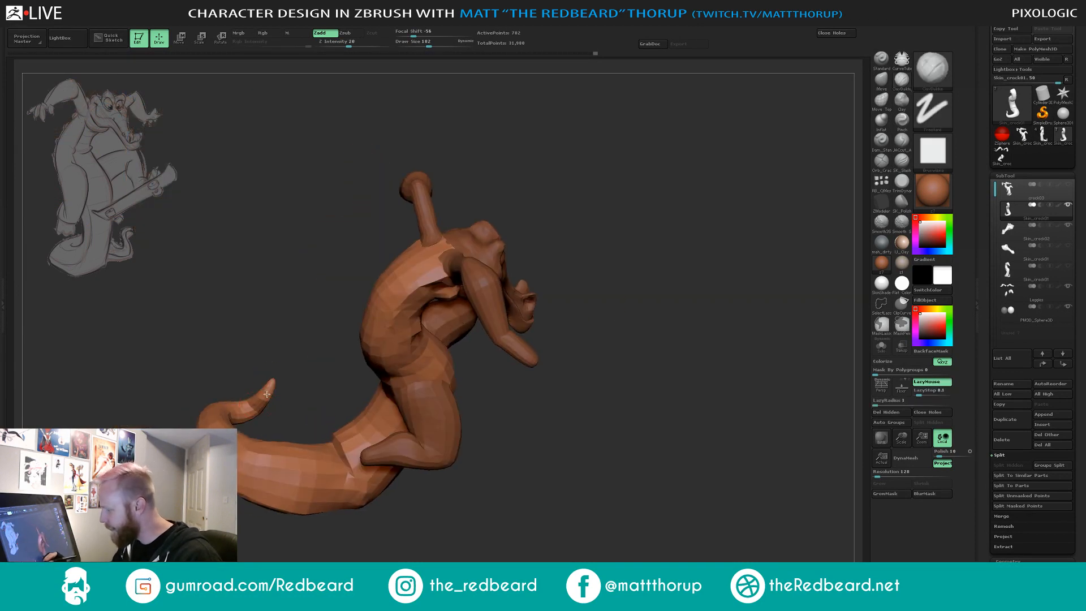
{"action": "mouse_move", "coordinate": [303, 391]}
{"action": "left_mouse_down"}
{"action": "mouse_move", "coordinate": [299, 431]}
{"action": "mouse_move", "coordinate": [277, 416]}
{"action": "mouse_move", "coordinate": [266, 430]}
{"action": "mouse_move", "coordinate": [320, 337]}
{"action": "left_mouse_up"}
{"action": "left_click", "coordinate": [901, 141]}
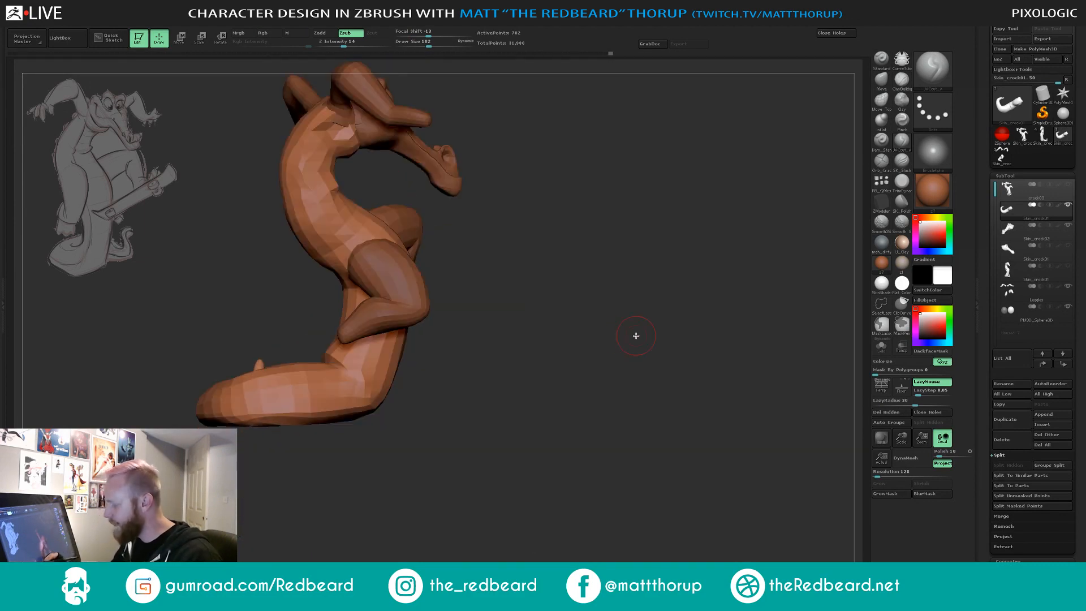
{"action": "left_click_drag", "start_coordinate": [560, 310], "coordinate": [542, 339], "text": "alt"}
{"action": "mouse_move", "coordinate": [566, 326]}
{"action": "left_mouse_down"}
{"action": "mouse_move", "coordinate": [511, 340]}
{"action": "mouse_move", "coordinate": [613, 310]}
{"action": "mouse_move", "coordinate": [682, 341]}
{"action": "left_mouse_up"}
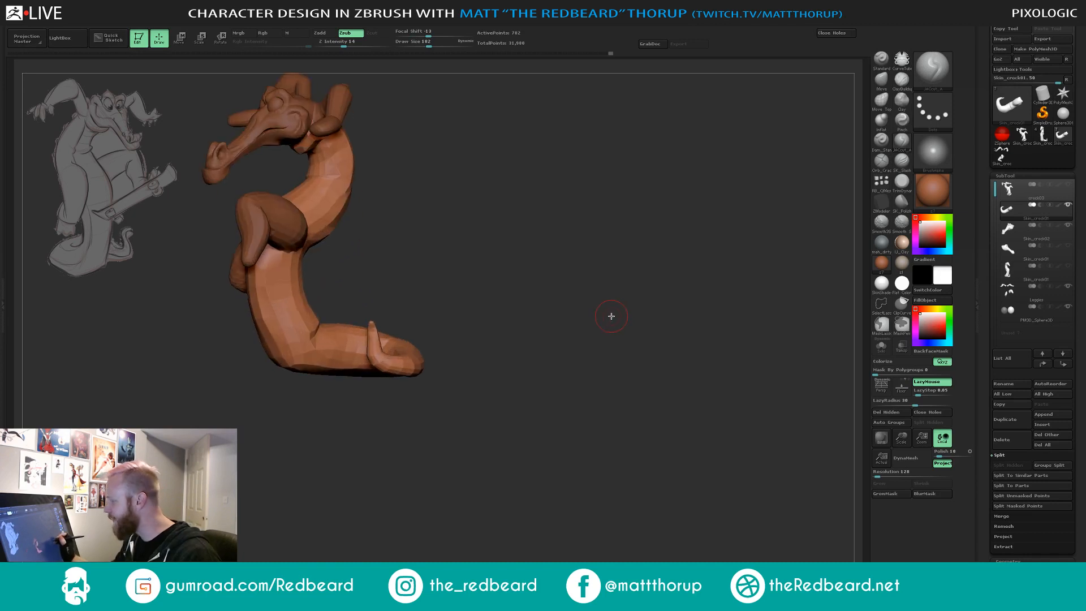
Reshape the outer bend where the body meets the tail from both sides using the Move brush at draw size 484.
{"action": "left_click", "coordinate": [881, 81]}
{"action": "left_click_drag", "start_coordinate": [557, 359], "coordinate": [640, 348]}
{"action": "key", "text": "s"}
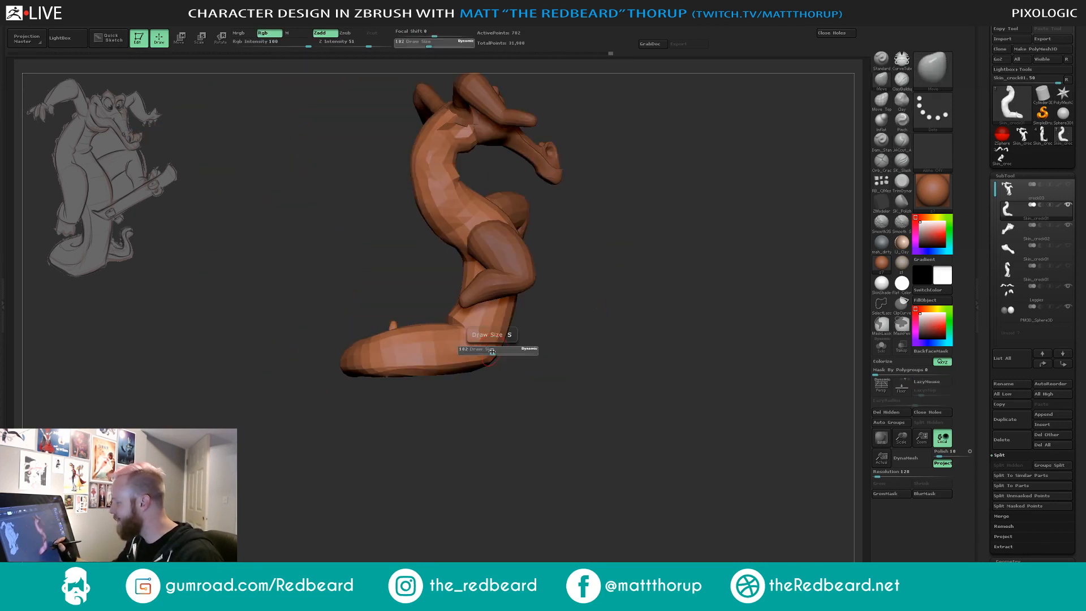
{"action": "mouse_move", "coordinate": [498, 349]}
{"action": "left_mouse_down"}
{"action": "mouse_move", "coordinate": [516, 359]}
{"action": "mouse_move", "coordinate": [478, 359]}
{"action": "mouse_move", "coordinate": [499, 360]}
{"action": "left_mouse_up"}
{"action": "key", "text": "s"}
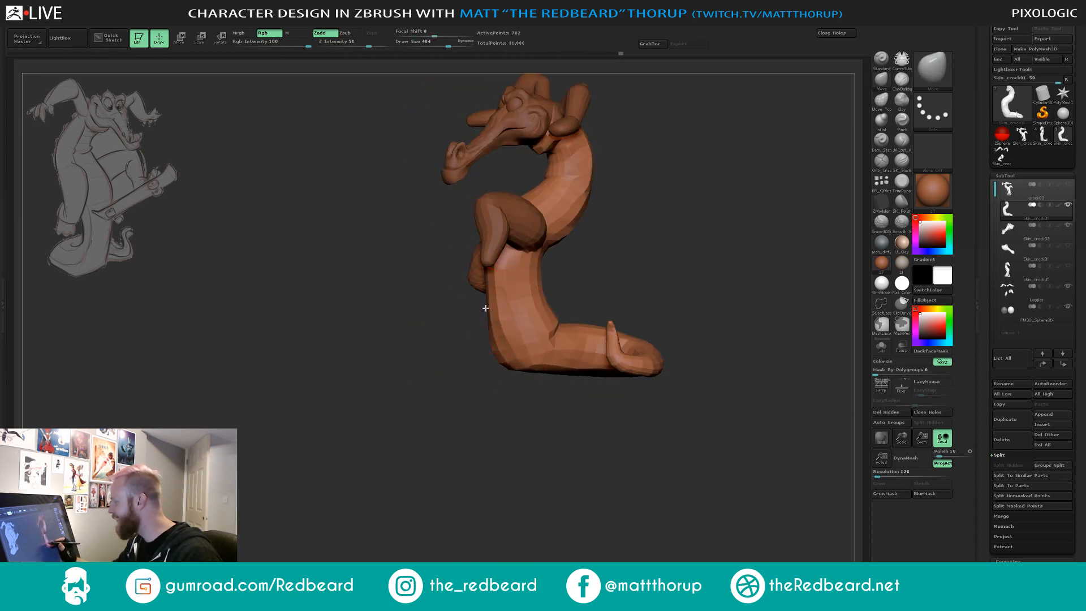
{"action": "mouse_move", "coordinate": [488, 308]}
{"action": "left_mouse_down"}
{"action": "mouse_move", "coordinate": [504, 379]}
{"action": "mouse_move", "coordinate": [548, 335]}
{"action": "mouse_move", "coordinate": [555, 362]}
{"action": "mouse_move", "coordinate": [469, 353]}
{"action": "mouse_move", "coordinate": [510, 390]}
{"action": "mouse_move", "coordinate": [475, 334]}
{"action": "mouse_move", "coordinate": [496, 317]}
{"action": "mouse_move", "coordinate": [504, 262]}
{"action": "mouse_move", "coordinate": [611, 368]}
{"action": "mouse_move", "coordinate": [597, 230]}
{"action": "left_mouse_up"}
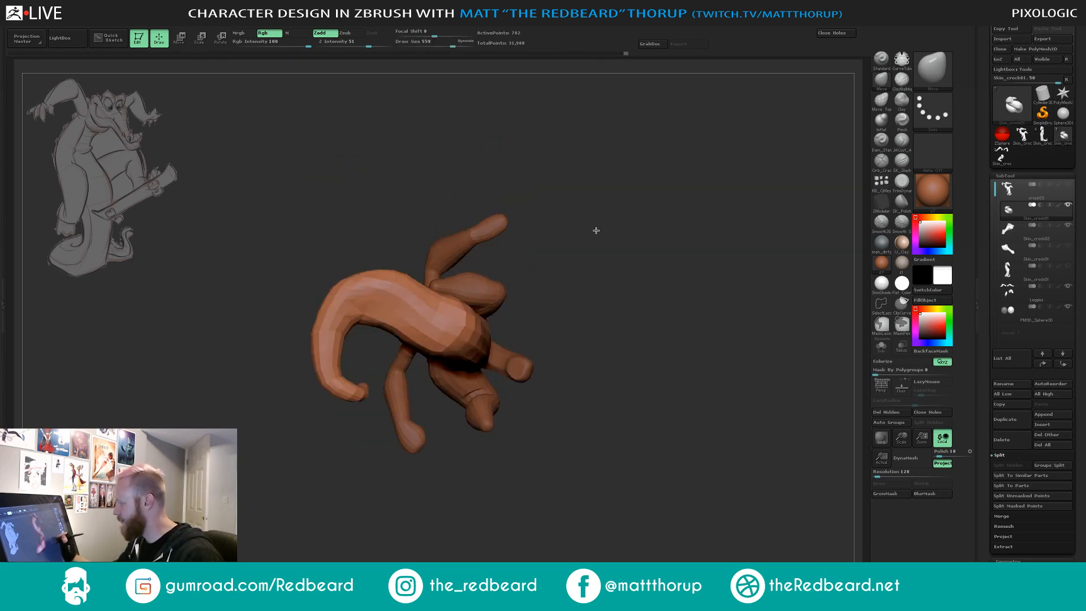
Smooth the outer and inner curves of the tail from below using the Move brush at draw size 550.
{"action": "left_click_drag", "start_coordinate": [409, 279], "coordinate": [369, 270]}
{"action": "left_click_drag", "start_coordinate": [369, 321], "coordinate": [369, 316]}
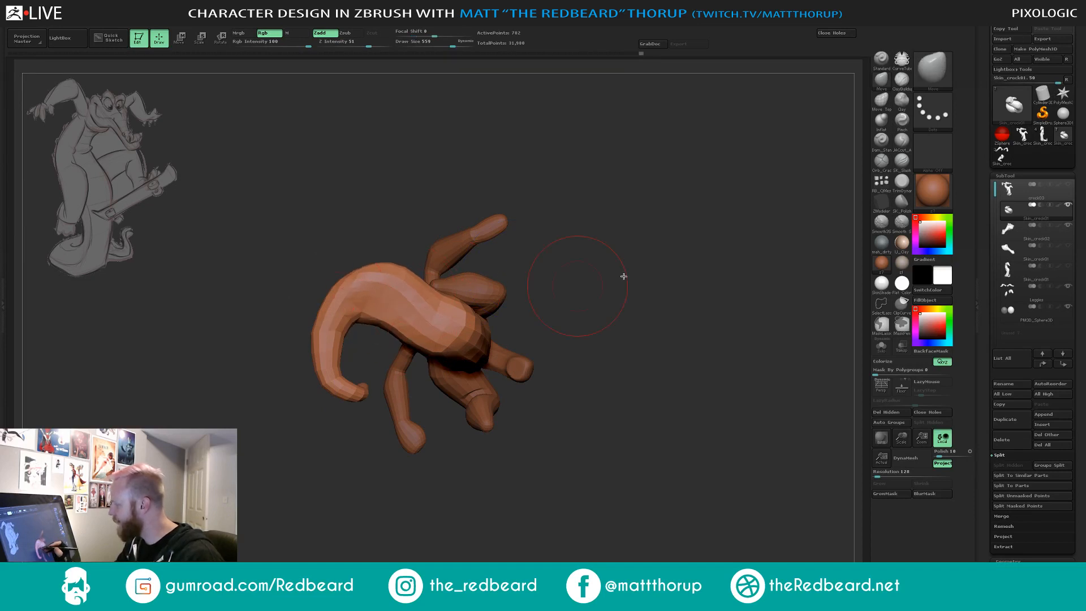
{"action": "left_click_drag", "start_coordinate": [622, 274], "coordinate": [464, 317]}
{"action": "mouse_move", "coordinate": [374, 244]}
{"action": "left_mouse_down"}
{"action": "mouse_move", "coordinate": [402, 269]}
{"action": "mouse_move", "coordinate": [483, 264]}
{"action": "left_mouse_up"}
{"action": "mouse_move", "coordinate": [552, 434]}
{"action": "left_mouse_down"}
{"action": "mouse_move", "coordinate": [604, 453]}
{"action": "mouse_move", "coordinate": [543, 357]}
{"action": "mouse_move", "coordinate": [554, 439]}
{"action": "left_mouse_up"}
{"action": "left_click_drag", "start_coordinate": [437, 377], "coordinate": [482, 373]}
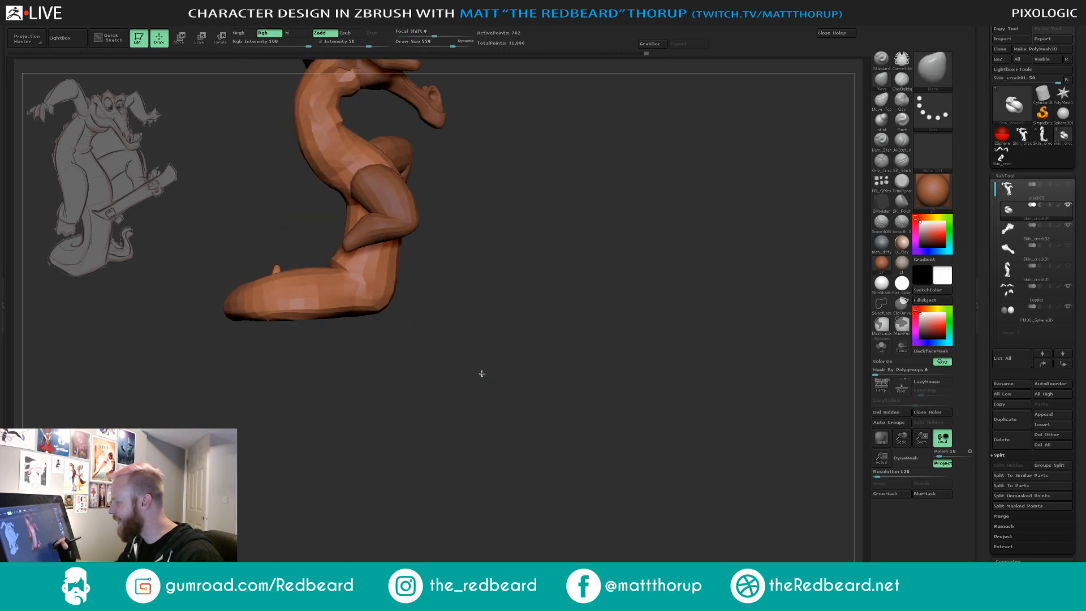
Level the base of the tail in side view with the Move brush reduced to draw size 460.
{"action": "key", "text": "s"}
{"action": "left_click_drag", "start_coordinate": [351, 307], "coordinate": [308, 308]}
{"action": "key", "text": "s"}
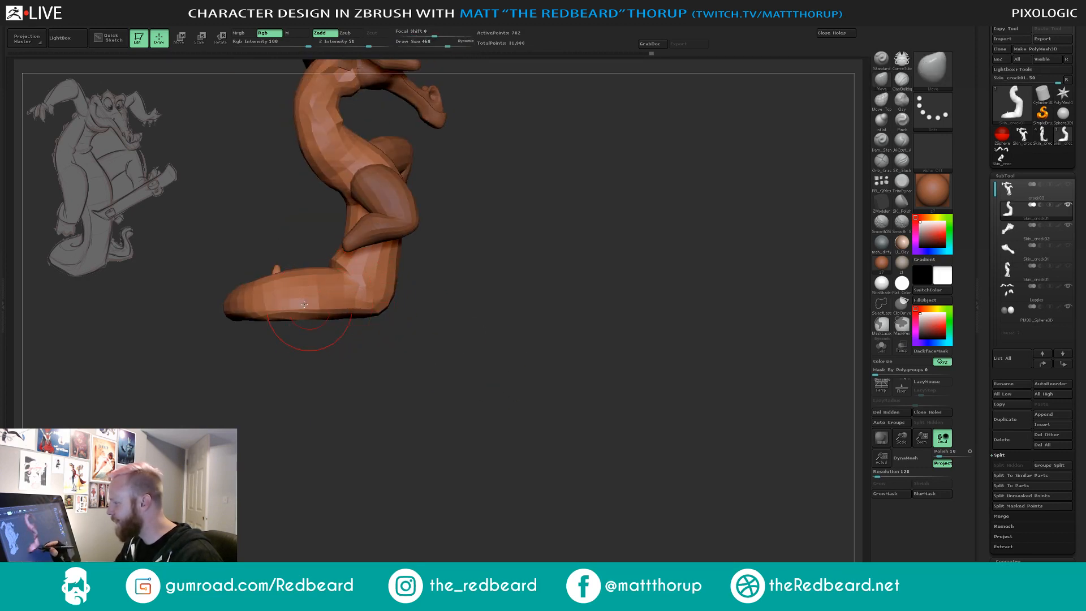
{"action": "mouse_move", "coordinate": [483, 299]}
{"action": "left_mouse_down"}
{"action": "mouse_move", "coordinate": [613, 288]}
{"action": "mouse_move", "coordinate": [601, 276]}
{"action": "mouse_move", "coordinate": [631, 275]}
{"action": "left_mouse_up"}
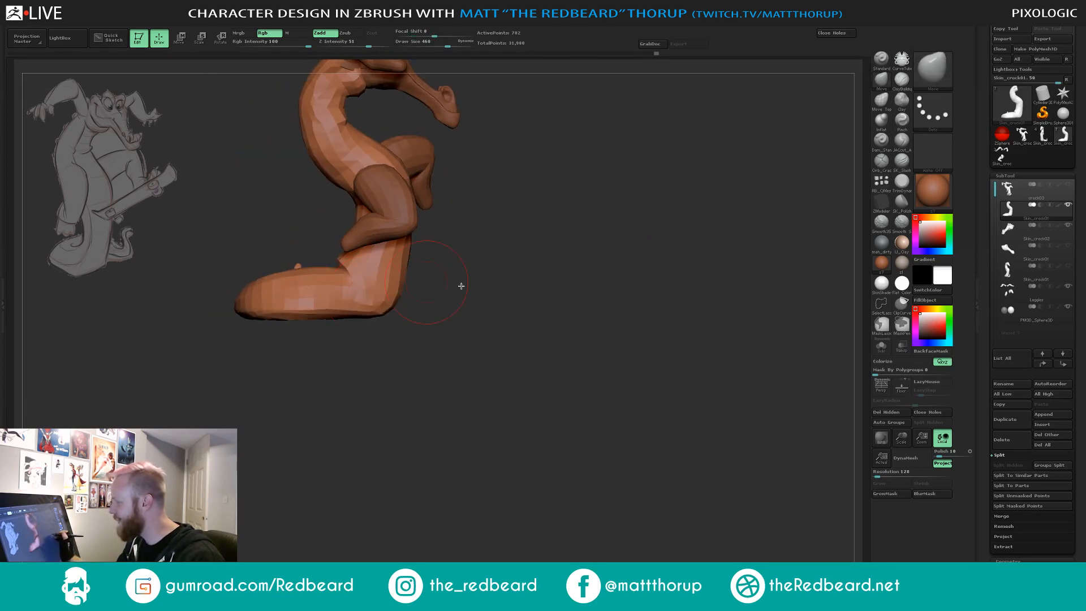
{"action": "left_click_drag", "start_coordinate": [461, 286], "coordinate": [500, 304]}
{"action": "left_click_drag", "start_coordinate": [565, 291], "coordinate": [554, 306]}
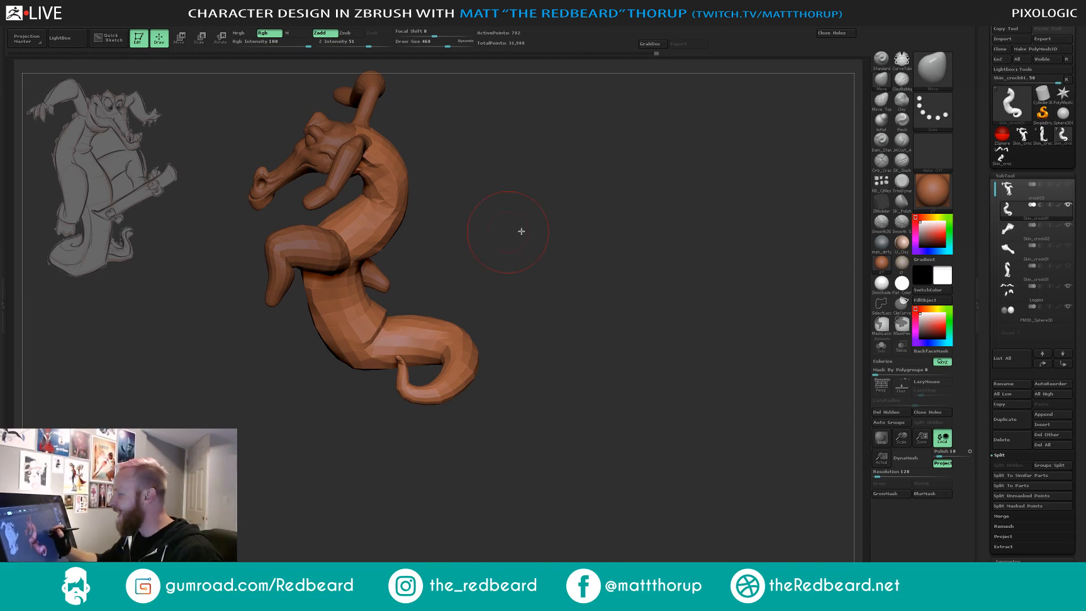
Adjust the top of the tail near its bend and the outer end of the coil with the Move brush.
{"action": "mouse_move", "coordinate": [519, 232]}
{"action": "left_mouse_down"}
{"action": "mouse_move", "coordinate": [552, 218]}
{"action": "mouse_move", "coordinate": [535, 234]}
{"action": "mouse_move", "coordinate": [532, 273]}
{"action": "left_mouse_up"}
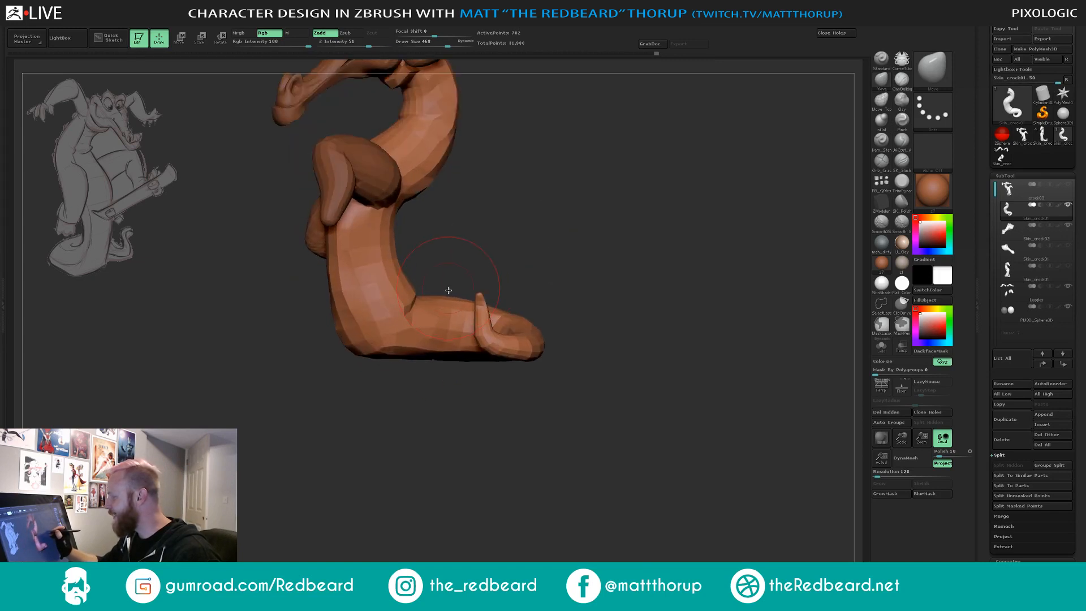
{"action": "left_click_drag", "start_coordinate": [449, 301], "coordinate": [452, 290]}
{"action": "left_click_drag", "start_coordinate": [557, 242], "coordinate": [452, 317]}
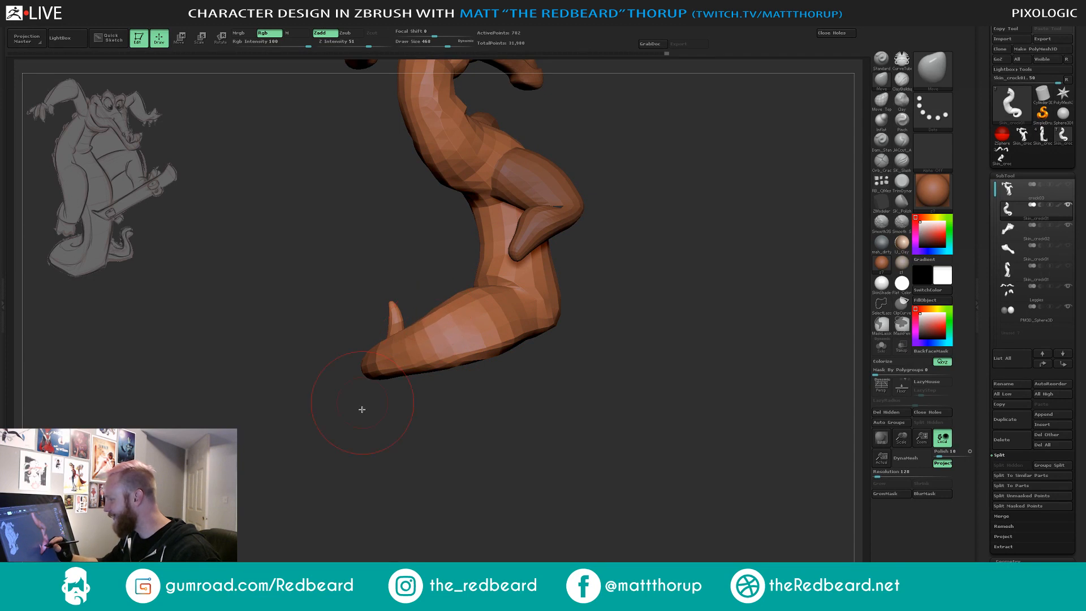
{"action": "mouse_move", "coordinate": [361, 407]}
{"action": "left_mouse_down"}
{"action": "mouse_move", "coordinate": [605, 354]}
{"action": "mouse_move", "coordinate": [465, 359]}
{"action": "left_mouse_up"}
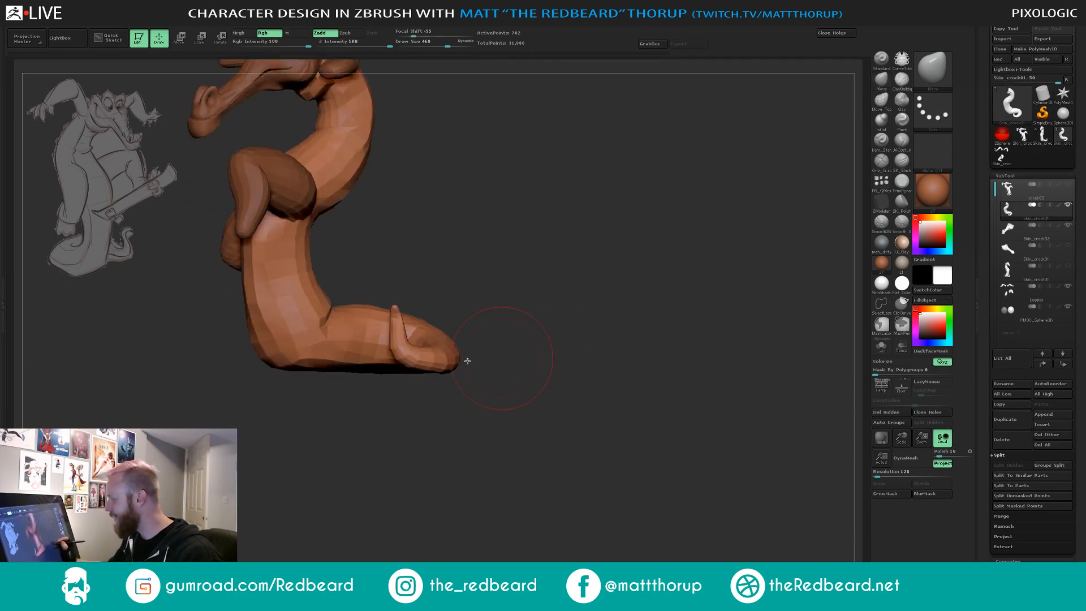
{"action": "mouse_move", "coordinate": [506, 409]}
{"action": "left_mouse_down"}
{"action": "mouse_move", "coordinate": [588, 422]}
{"action": "mouse_move", "coordinate": [565, 422]}
{"action": "mouse_move", "coordinate": [582, 452]}
{"action": "mouse_move", "coordinate": [657, 490]}
{"action": "left_mouse_up"}
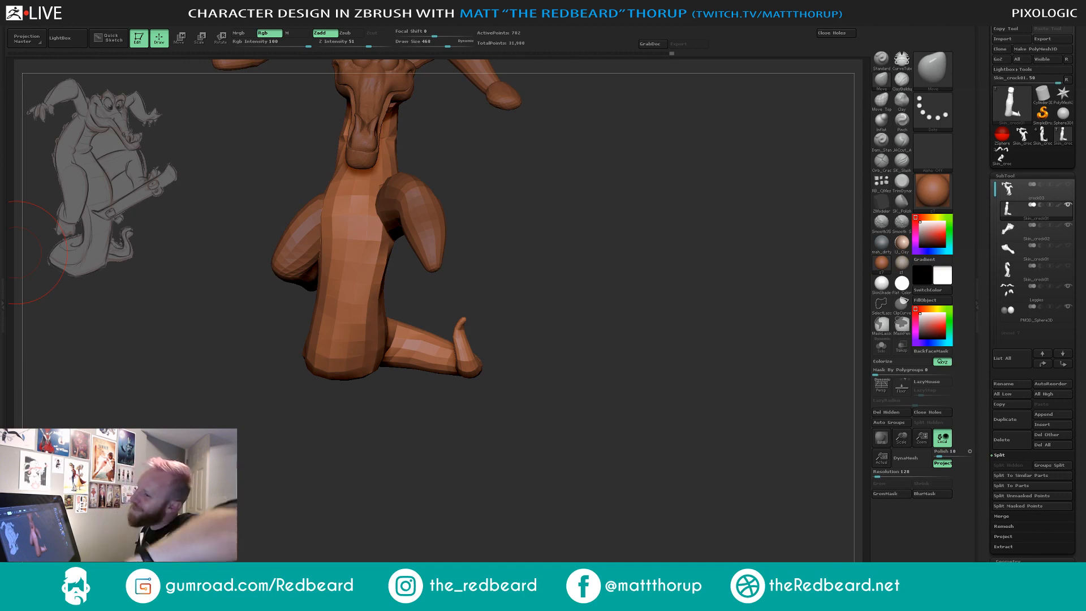
{"action": "mouse_move", "coordinate": [532, 271]}
{"action": "left_mouse_down"}
{"action": "mouse_move", "coordinate": [548, 272]}
{"action": "mouse_move", "coordinate": [514, 277]}
{"action": "mouse_move", "coordinate": [553, 274]}
{"action": "left_mouse_up"}
{"action": "left_click_drag", "start_coordinate": [490, 257], "coordinate": [633, 292]}
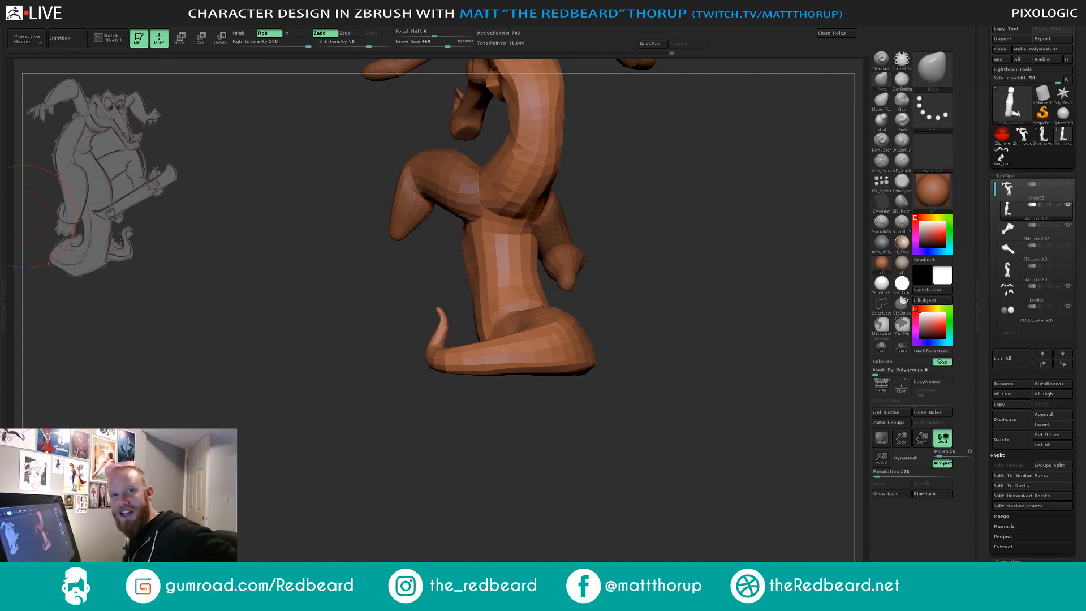
{"action": "mouse_move", "coordinate": [664, 277]}
{"action": "left_mouse_down"}
{"action": "mouse_move", "coordinate": [708, 274]}
{"action": "mouse_move", "coordinate": [532, 266]}
{"action": "mouse_move", "coordinate": [642, 286]}
{"action": "mouse_move", "coordinate": [684, 276]}
{"action": "mouse_move", "coordinate": [683, 209]}
{"action": "mouse_move", "coordinate": [596, 289]}
{"action": "mouse_move", "coordinate": [662, 339]}
{"action": "mouse_move", "coordinate": [626, 342]}
{"action": "mouse_move", "coordinate": [672, 362]}
{"action": "mouse_move", "coordinate": [773, 359]}
{"action": "left_mouse_up"}
{"action": "left_click_drag", "start_coordinate": [643, 424], "coordinate": [551, 434]}
Select the subtool with the arms and legs and build up the shoulder where it joins the body using a smaller ClayBuildup brush.
{"action": "left_click", "coordinate": [899, 82]}
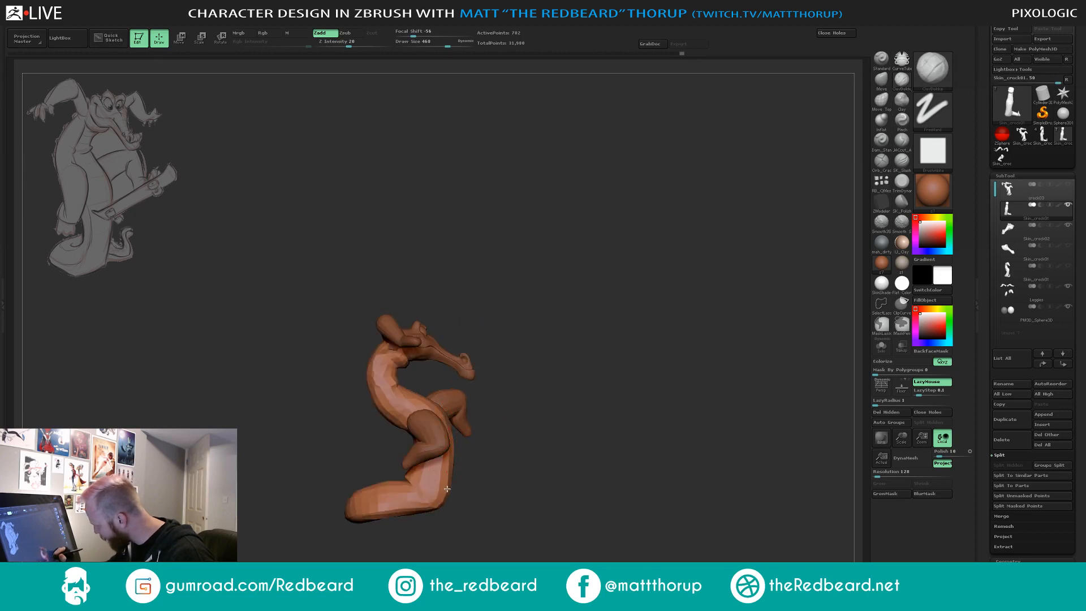
{"action": "mouse_move", "coordinate": [488, 491]}
{"action": "left_mouse_down"}
{"action": "mouse_move", "coordinate": [547, 496]}
{"action": "mouse_move", "coordinate": [553, 515]}
{"action": "mouse_move", "coordinate": [660, 504]}
{"action": "mouse_move", "coordinate": [728, 454]}
{"action": "mouse_move", "coordinate": [760, 450]}
{"action": "mouse_move", "coordinate": [645, 460]}
{"action": "mouse_move", "coordinate": [727, 450]}
{"action": "mouse_move", "coordinate": [727, 462]}
{"action": "mouse_move", "coordinate": [681, 453]}
{"action": "mouse_move", "coordinate": [579, 347]}
{"action": "left_mouse_up"}
{"action": "left_click", "coordinate": [428, 250], "text": "alt"}
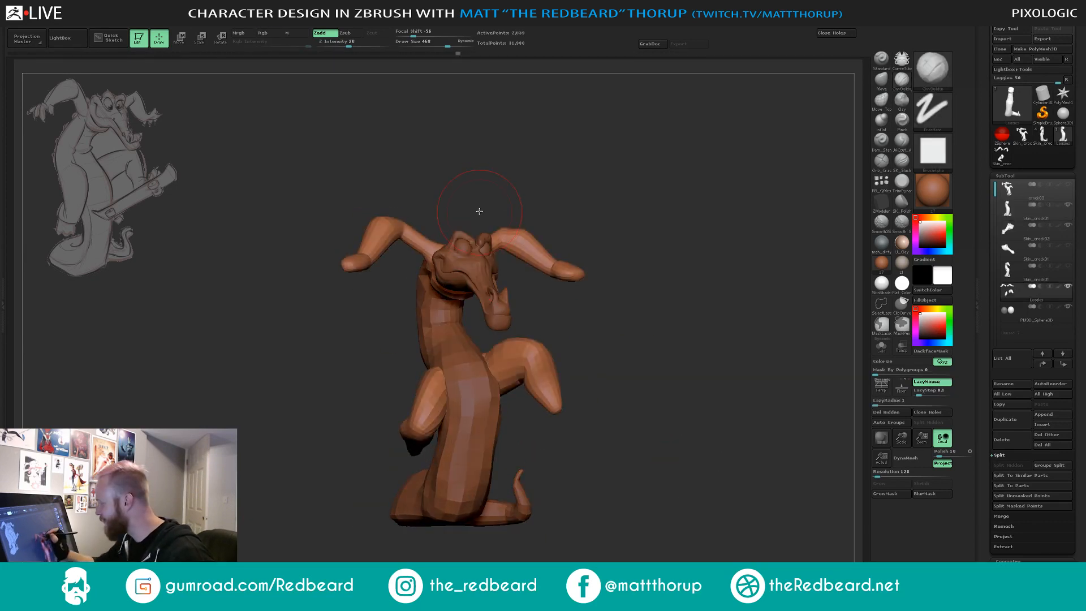
{"action": "left_click_drag", "start_coordinate": [481, 209], "coordinate": [497, 197]}
{"action": "key", "text": "s"}
{"action": "left_click_drag", "start_coordinate": [428, 265], "coordinate": [426, 268]}
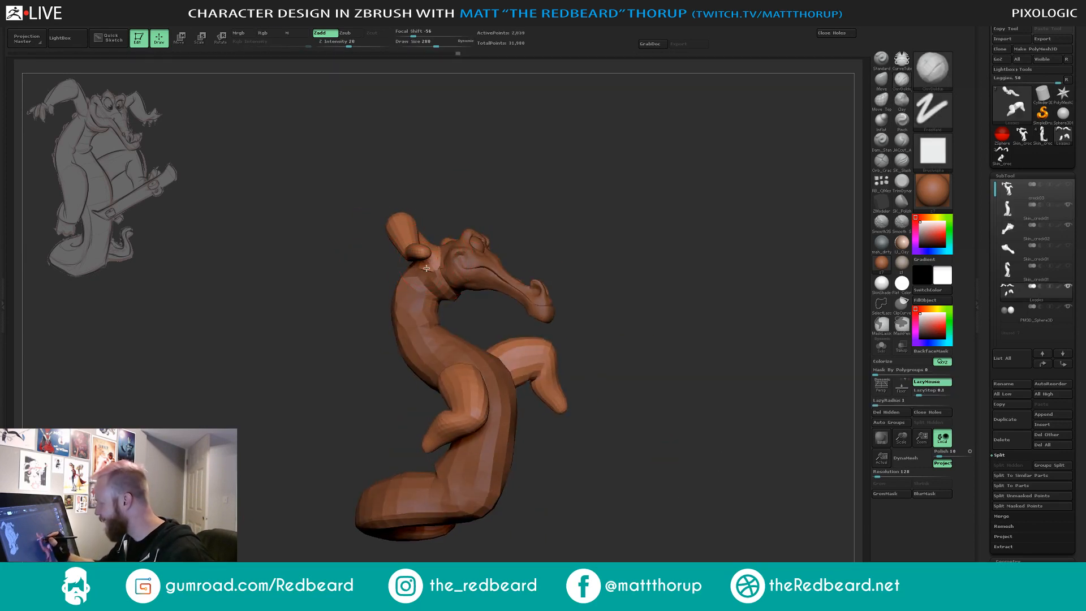
{"action": "mouse_move", "coordinate": [594, 226]}
{"action": "left_mouse_down"}
{"action": "mouse_move", "coordinate": [647, 230]}
{"action": "mouse_move", "coordinate": [637, 281]}
{"action": "mouse_move", "coordinate": [576, 320]}
{"action": "mouse_move", "coordinate": [623, 352]}
{"action": "mouse_move", "coordinate": [524, 238]}
{"action": "mouse_move", "coordinate": [426, 233]}
{"action": "left_mouse_up"}
{"action": "left_click_drag", "start_coordinate": [531, 225], "coordinate": [536, 233]}
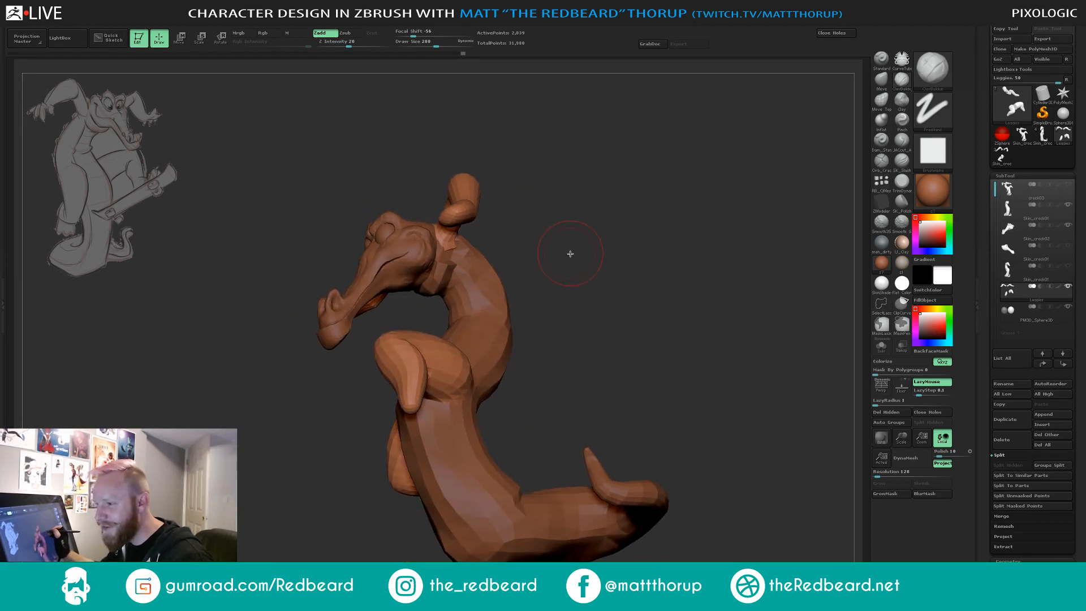
{"action": "mouse_move", "coordinate": [584, 260]}
{"action": "left_mouse_down"}
{"action": "mouse_move", "coordinate": [601, 269]}
{"action": "mouse_move", "coordinate": [591, 294]}
{"action": "left_mouse_up"}
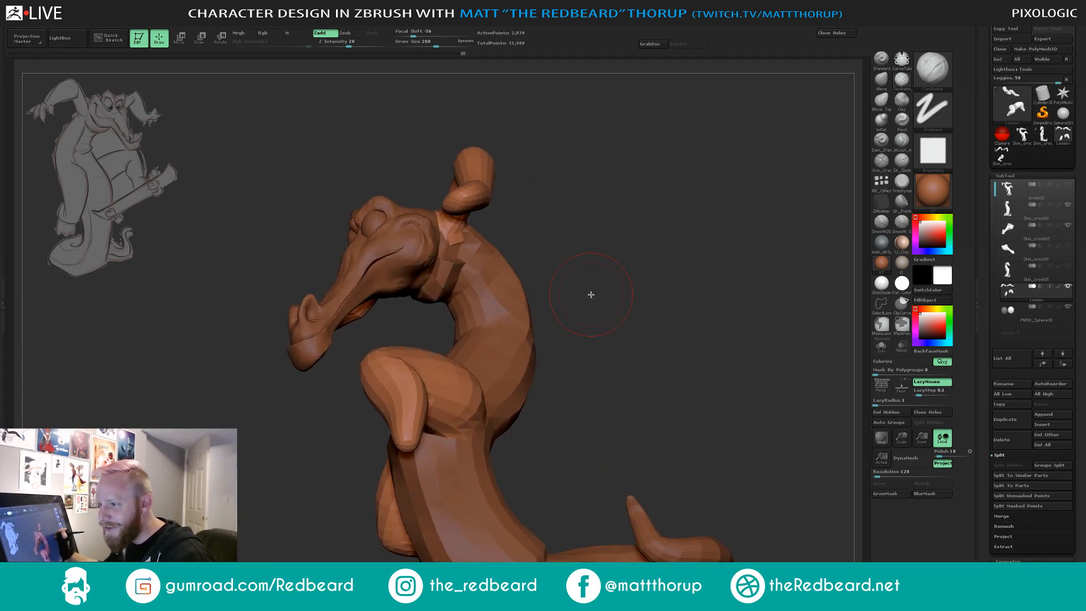
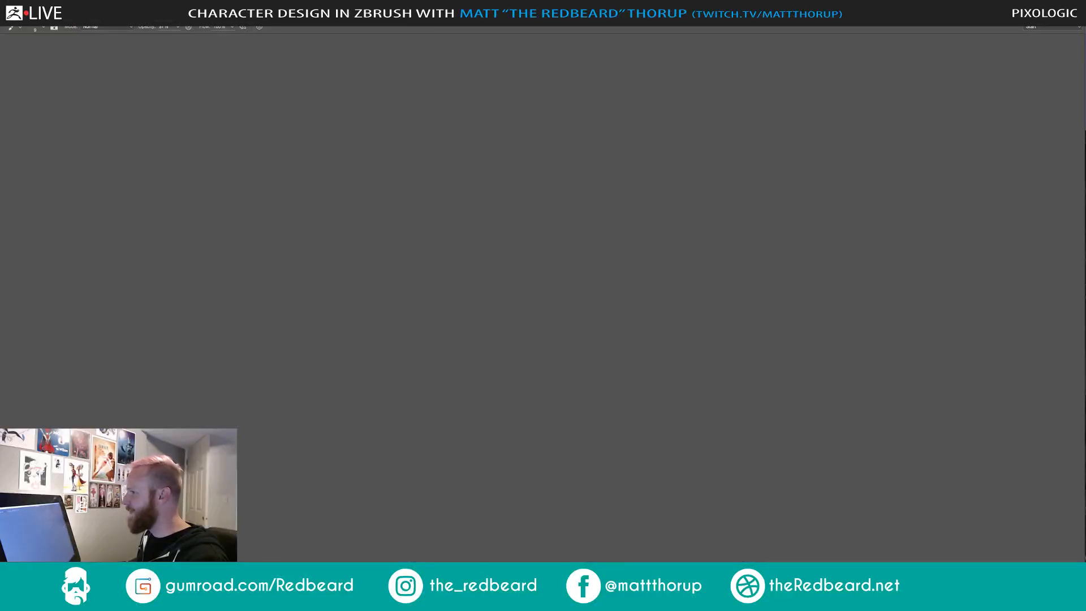
Create a new document in Photoshop for a short test brush stroke and discard it without saving.
{"action": "key", "text": "super+n"}
{"action": "key", "text": "Return"}
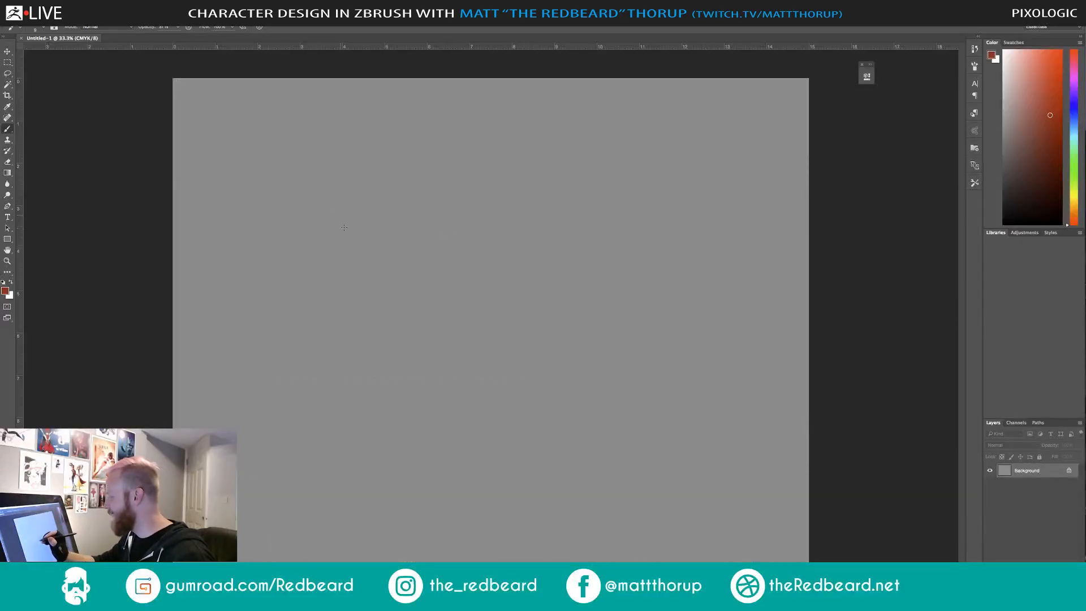
{"action": "left_click_drag", "start_coordinate": [338, 209], "coordinate": [351, 274]}
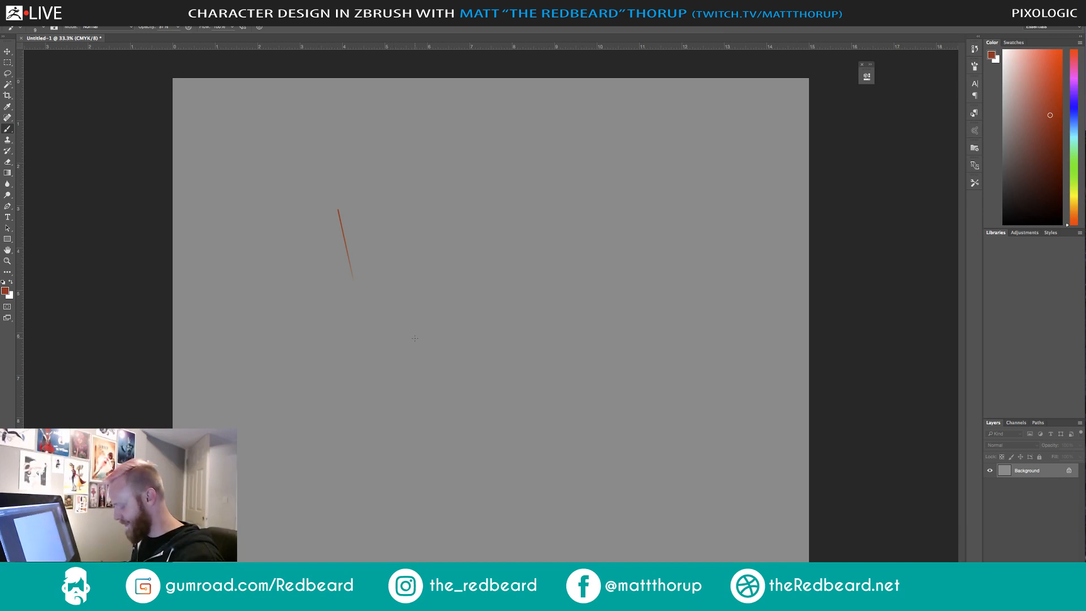
{"action": "key", "text": "super+w"}
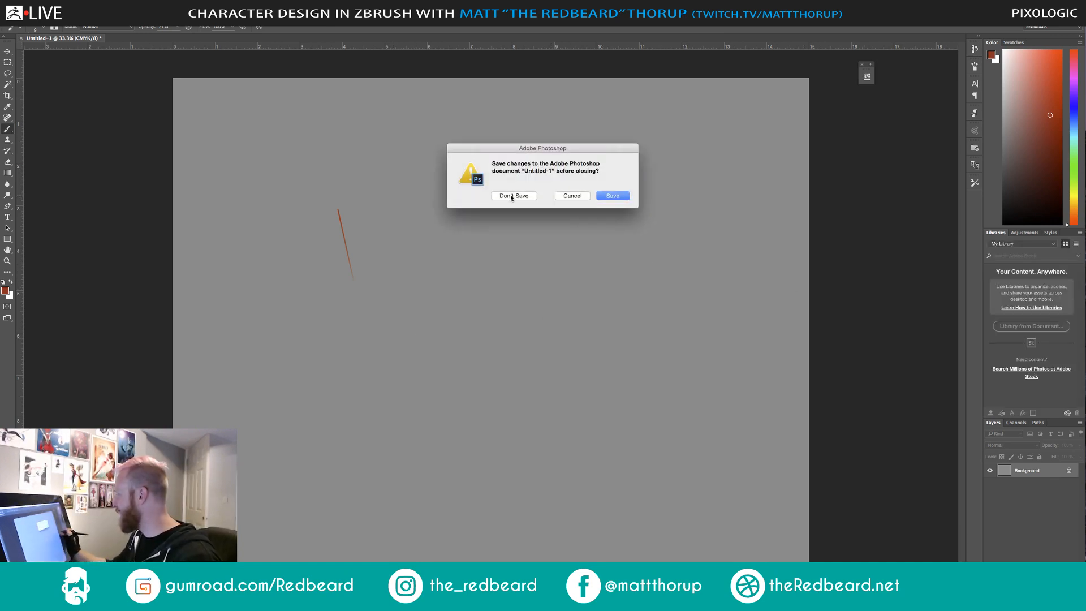
{"action": "left_click", "coordinate": [510, 195]}
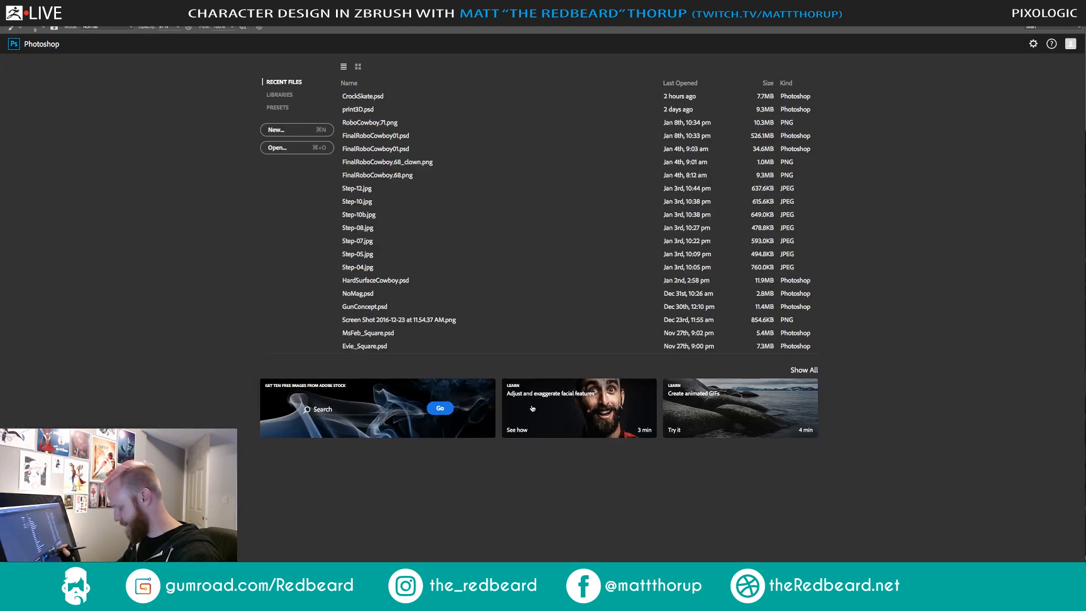
Create a new Photoshop document 1200 pixels wide and 1000 pixels high.
{"action": "key", "text": "super+n"}
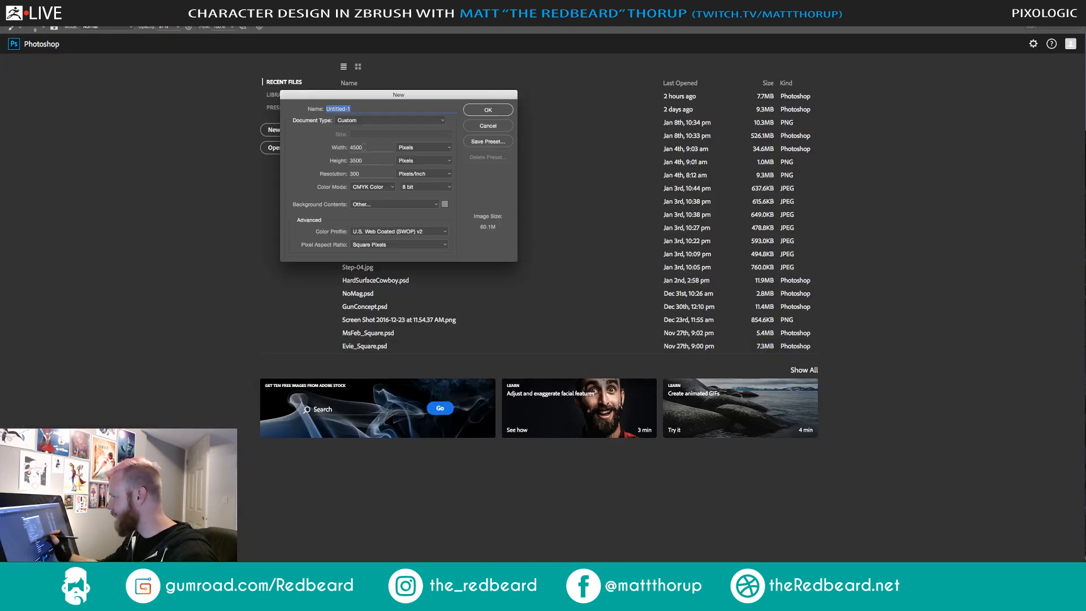
{"action": "key", "text": "Tab"}
{"action": "type", "text": "1200"}
{"action": "key", "text": "Tab"}
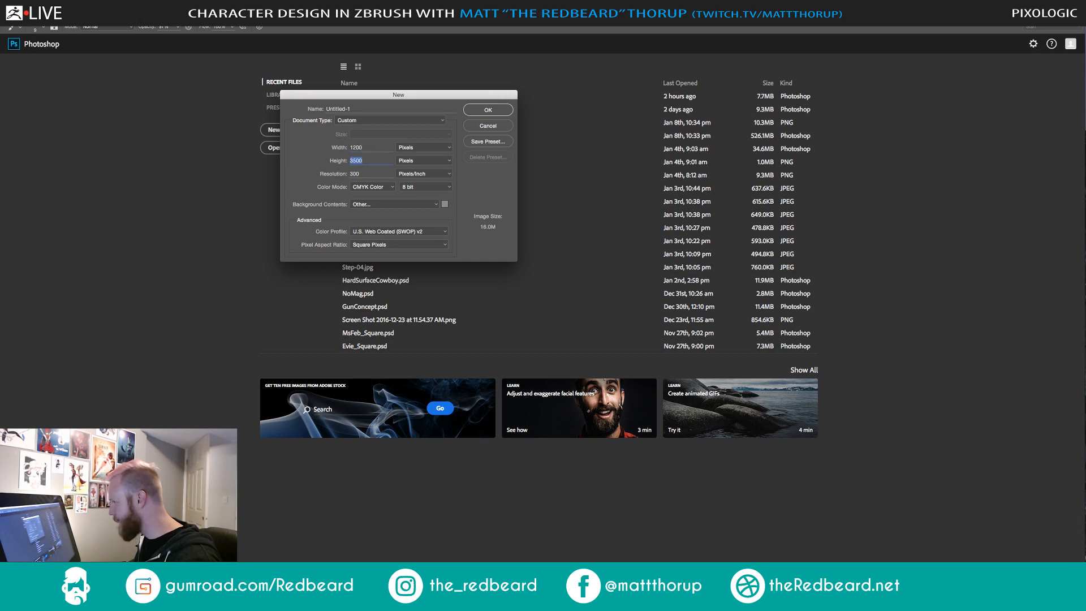
{"action": "type", "text": "100"}
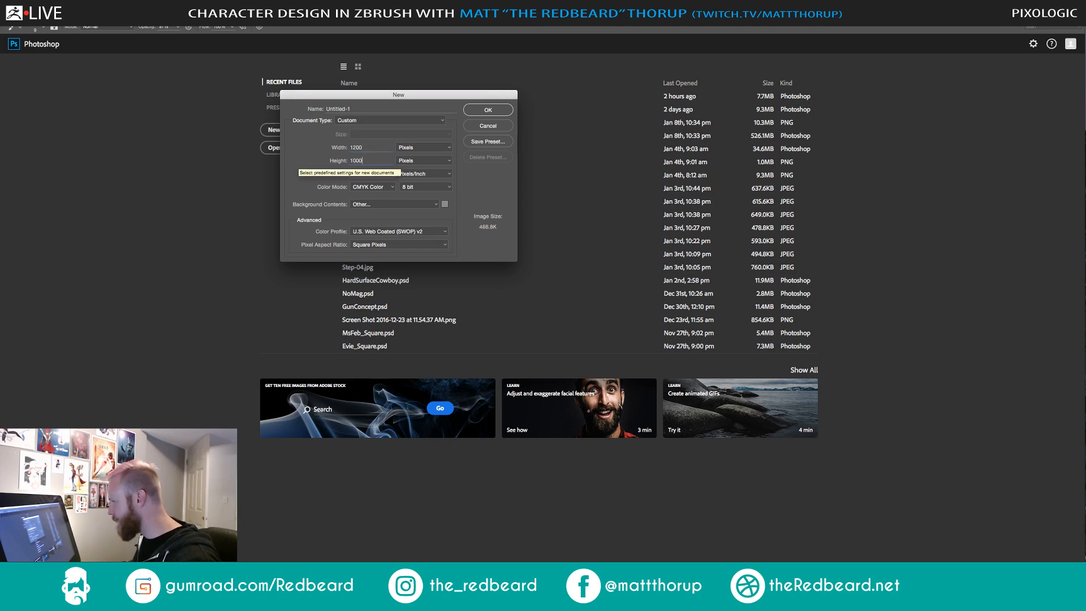
{"action": "type", "text": "0"}
{"action": "key", "text": "Return"}
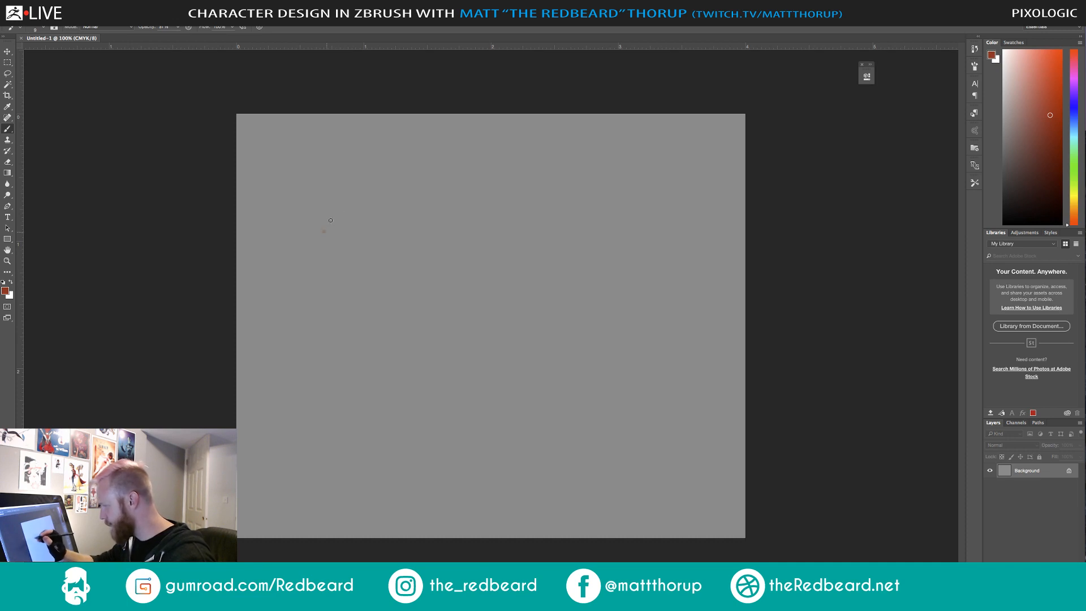
Handwrite "Be Right" across the upper part of the canvas with the red brush.
{"action": "left_click_drag", "start_coordinate": [324, 230], "coordinate": [343, 311]}
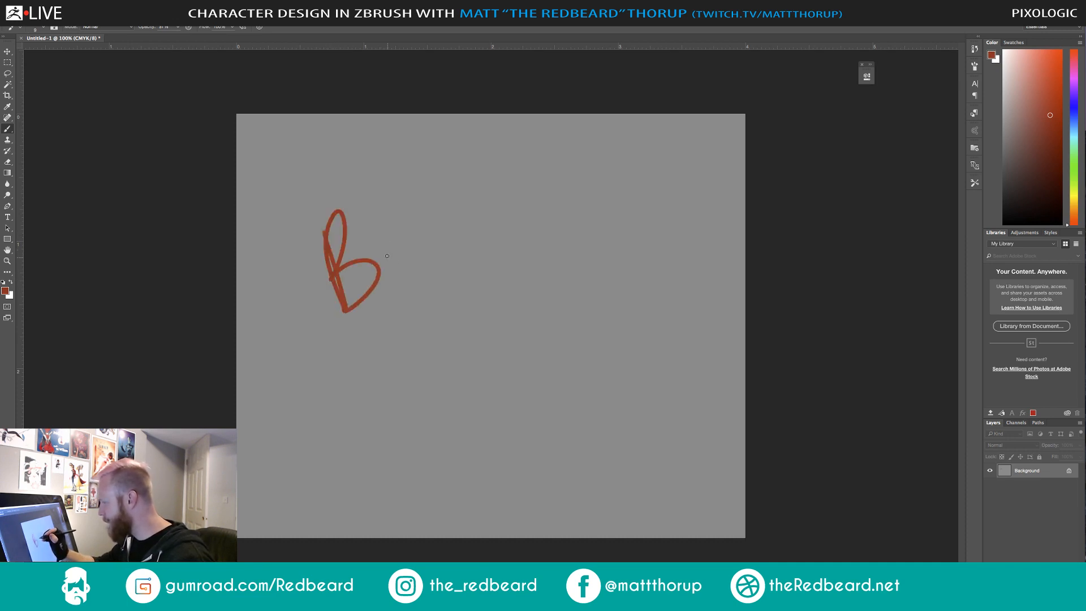
{"action": "mouse_move", "coordinate": [378, 243]}
{"action": "left_mouse_down"}
{"action": "mouse_move", "coordinate": [420, 263]}
{"action": "mouse_move", "coordinate": [399, 254]}
{"action": "mouse_move", "coordinate": [406, 236]}
{"action": "mouse_move", "coordinate": [465, 262]}
{"action": "mouse_move", "coordinate": [515, 249]}
{"action": "mouse_move", "coordinate": [517, 290]}
{"action": "left_mouse_up"}
{"action": "left_click", "coordinate": [503, 220]}
{"action": "left_click_drag", "start_coordinate": [545, 198], "coordinate": [552, 247]}
{"action": "left_click_drag", "start_coordinate": [555, 240], "coordinate": [571, 248]}
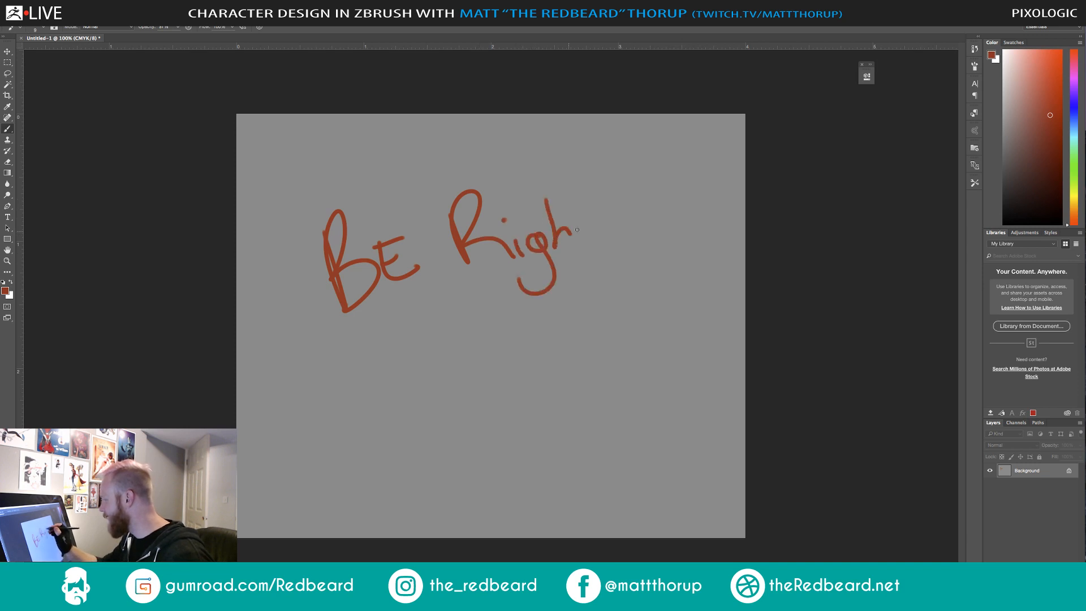
{"action": "left_click_drag", "start_coordinate": [576, 199], "coordinate": [590, 250]}
{"action": "left_click_drag", "start_coordinate": [606, 226], "coordinate": [572, 232]}
Handwrite "Back!" below the first line and "5 min" underneath it with the red brush.
{"action": "left_click_drag", "start_coordinate": [391, 320], "coordinate": [399, 392]}
{"action": "left_click_drag", "start_coordinate": [391, 318], "coordinate": [408, 399]}
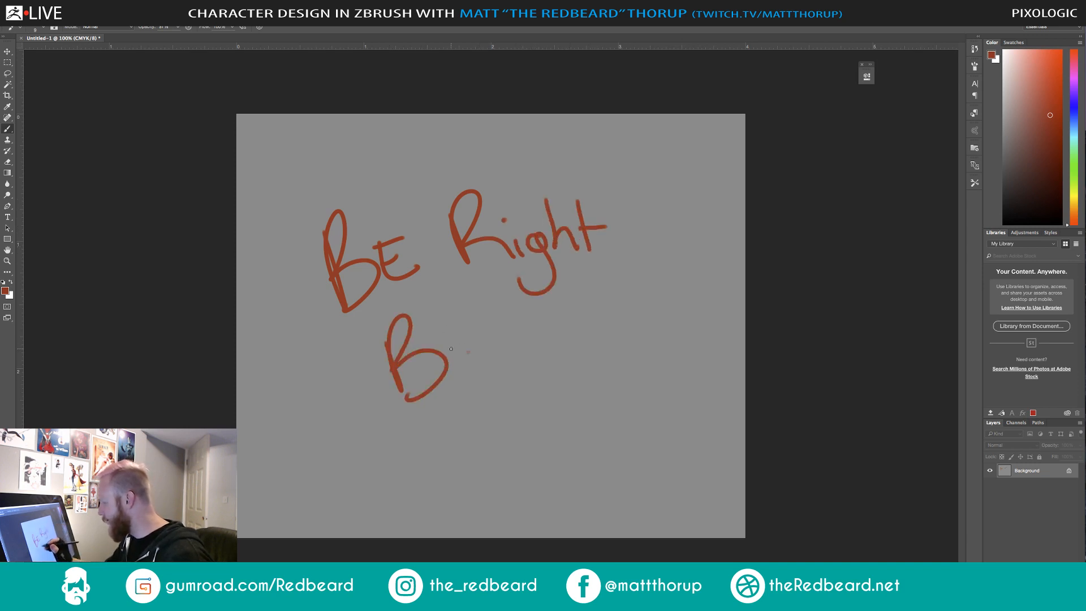
{"action": "mouse_move", "coordinate": [468, 352]}
{"action": "left_mouse_down"}
{"action": "mouse_move", "coordinate": [493, 374]}
{"action": "mouse_move", "coordinate": [517, 373]}
{"action": "left_mouse_up"}
{"action": "left_click_drag", "start_coordinate": [508, 310], "coordinate": [522, 368]}
{"action": "left_click_drag", "start_coordinate": [537, 331], "coordinate": [564, 351]}
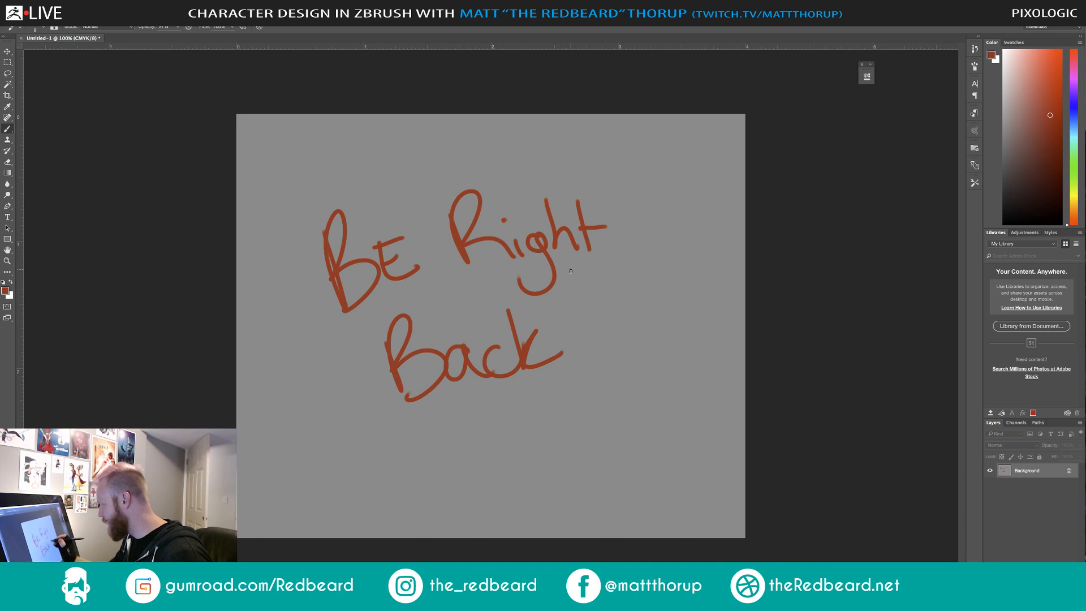
{"action": "left_click_drag", "start_coordinate": [571, 269], "coordinate": [573, 338]}
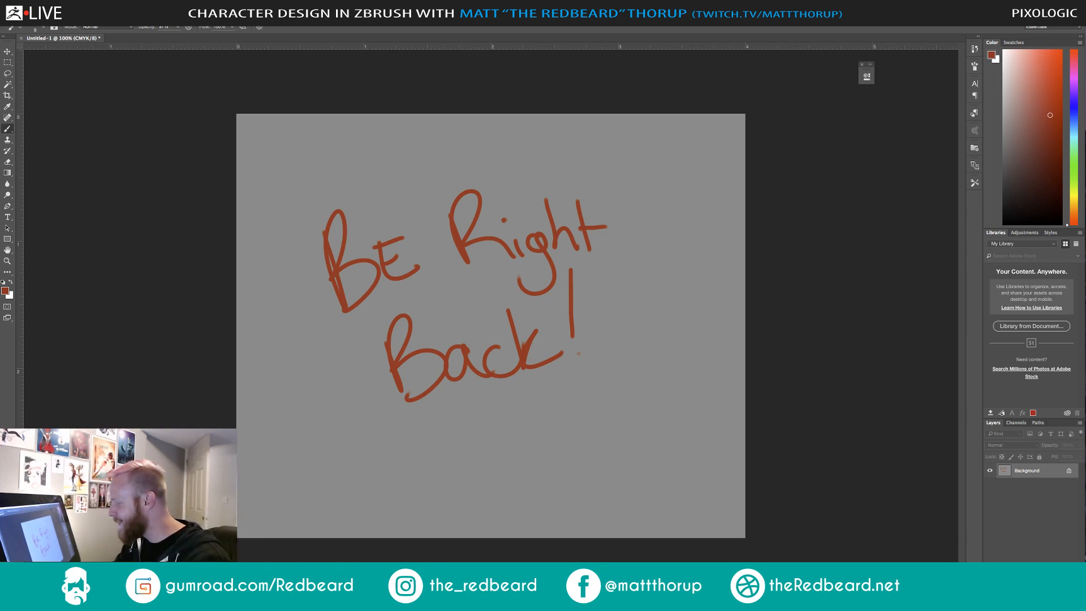
{"action": "mouse_move", "coordinate": [460, 414]}
{"action": "left_mouse_down"}
{"action": "mouse_move", "coordinate": [500, 411]}
{"action": "mouse_move", "coordinate": [466, 460]}
{"action": "mouse_move", "coordinate": [590, 448]}
{"action": "left_mouse_up"}
{"action": "left_click", "coordinate": [559, 421]}
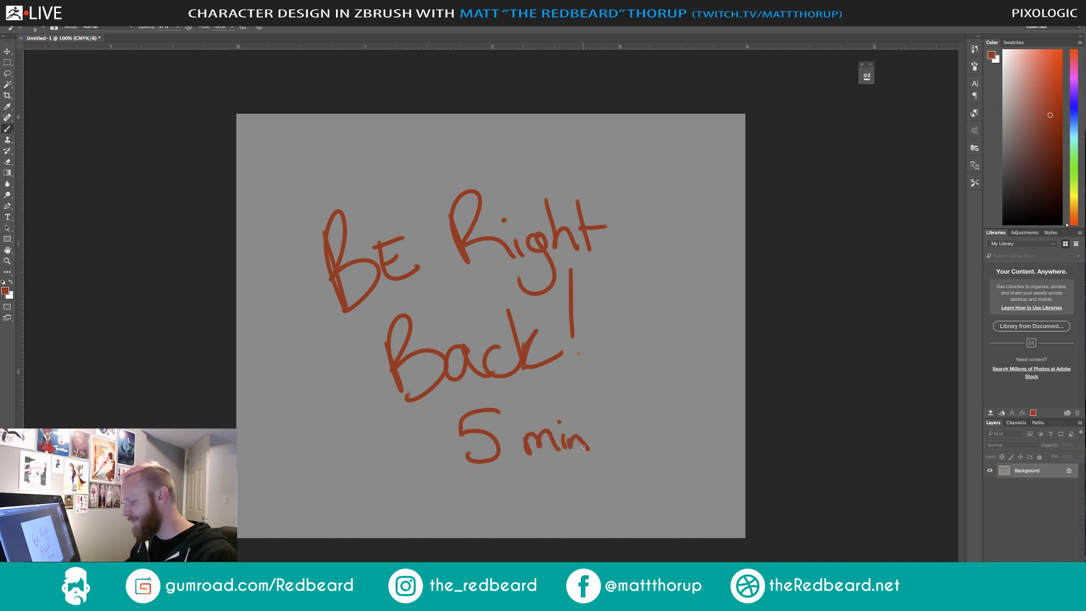
{"action": "key", "text": "super+Tab"}
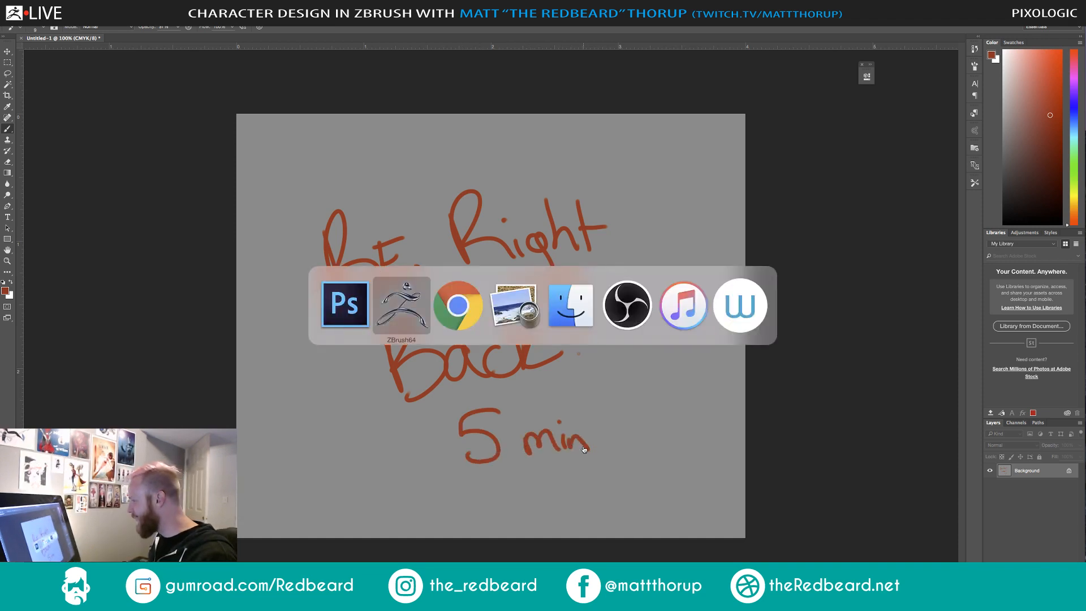
{"action": "key", "text": "super+Tab"}
{"action": "key", "text": "super+Tab"}
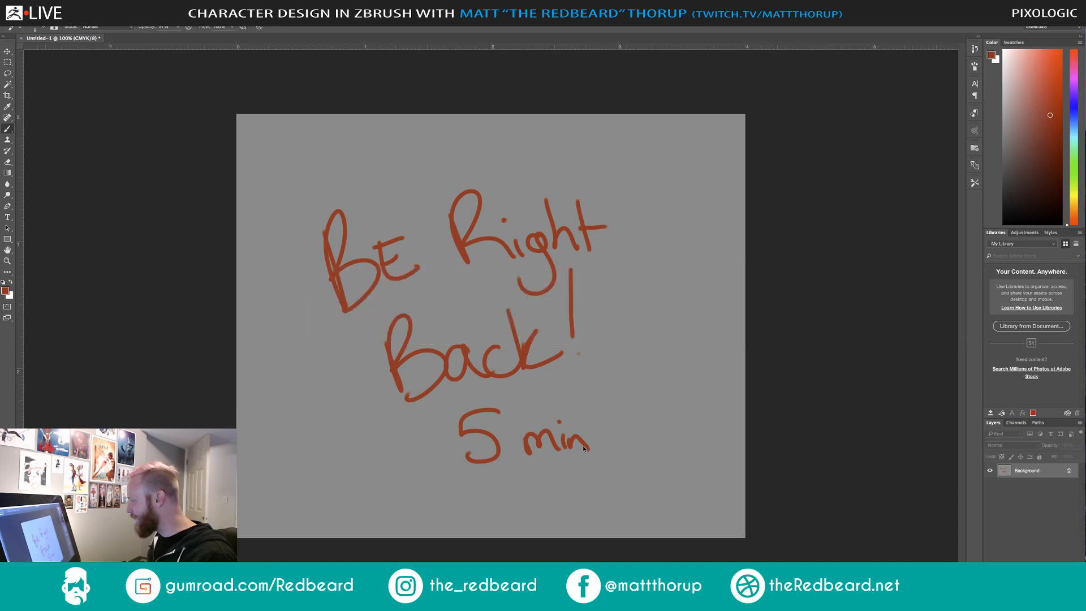
{"action": "key", "text": "super+Tab"}
{"action": "key", "text": "super+Tab"}
{"action": "key", "text": "super+Tab"}
{"action": "key", "text": "super+Tab"}
{"action": "key", "text": "super+Tab"}
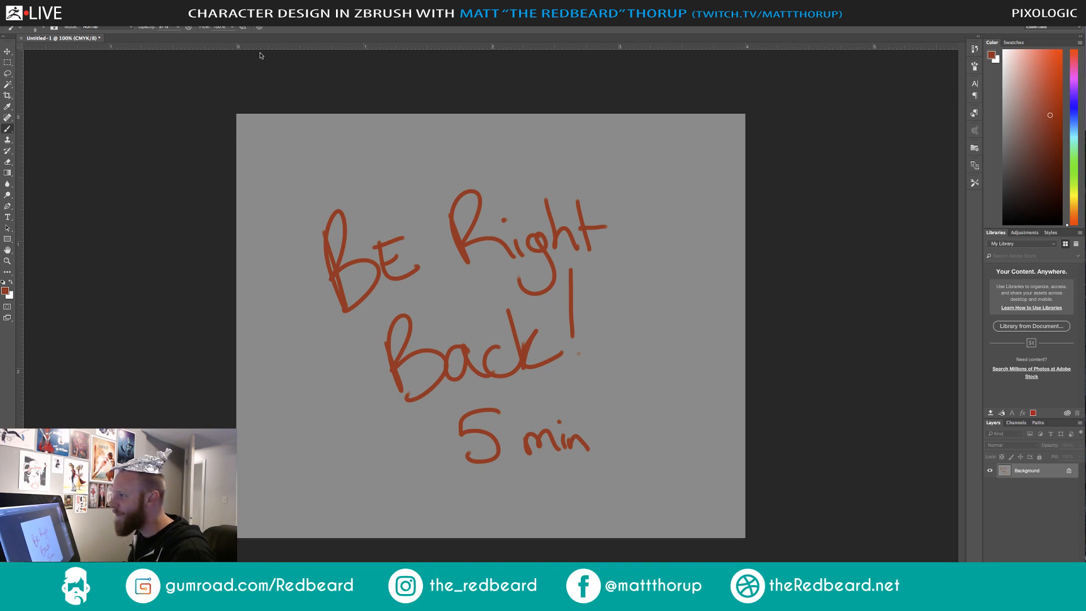
{"action": "key", "text": "super+Tab"}
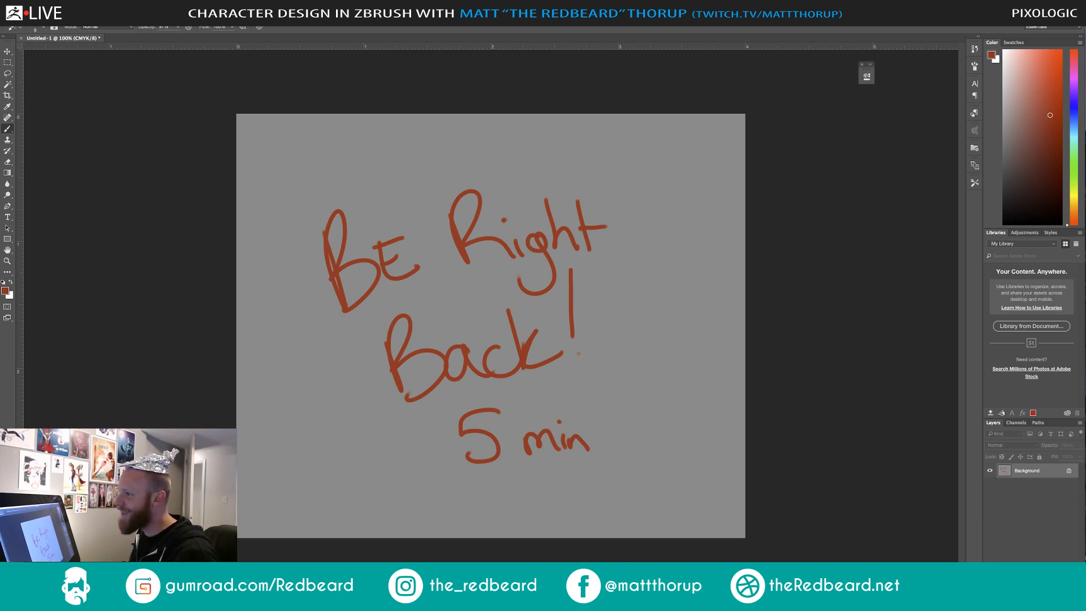
Close the handwritten note without saving it and switch to ZBrush.
{"action": "key", "text": "super+w"}
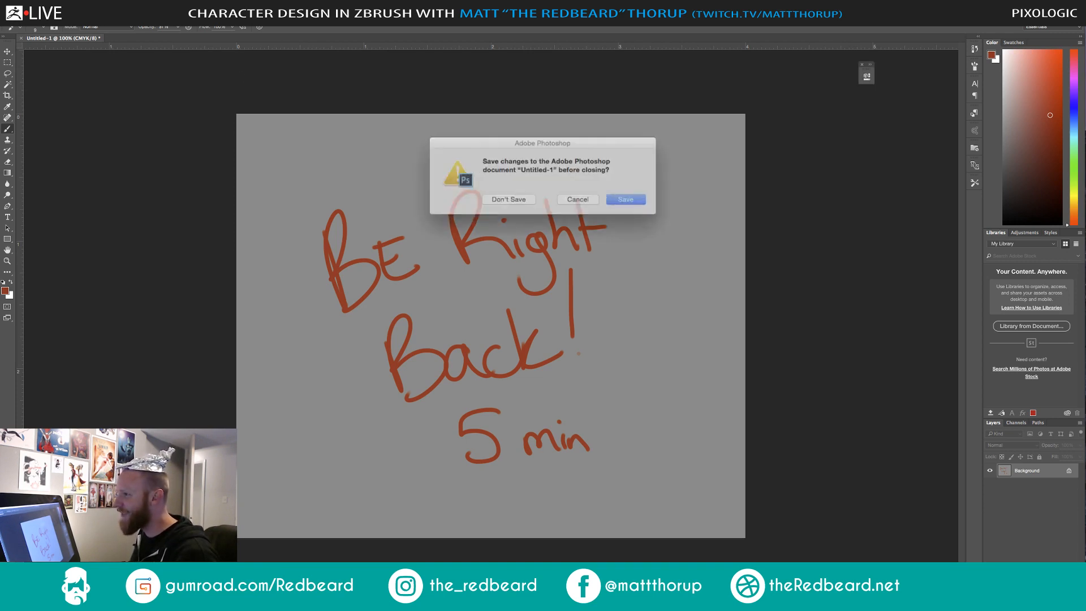
{"action": "left_click", "coordinate": [505, 196]}
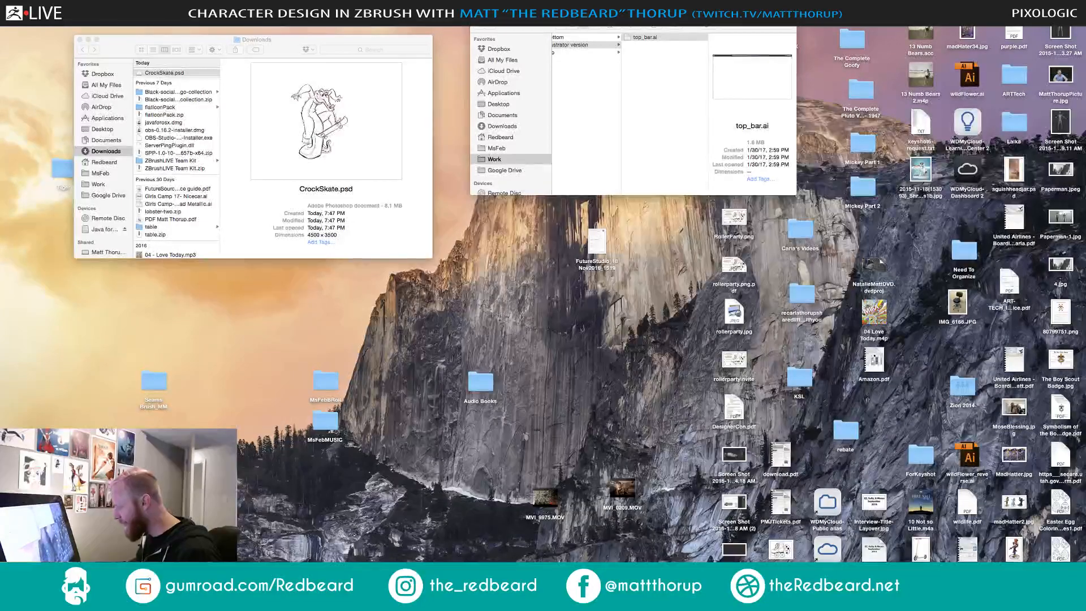
{"action": "key", "text": "super+Tab"}
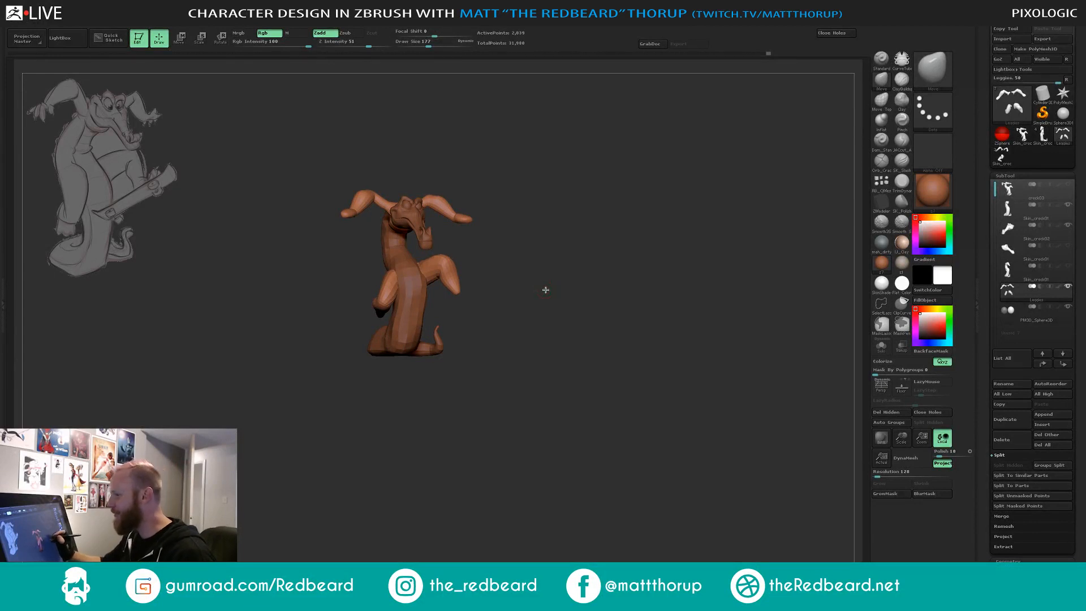
Select the body subtool and push the side of the torso outward with the Move brush enlarged to draw size 704.
{"action": "mouse_move", "coordinate": [544, 288]}
{"action": "left_mouse_down"}
{"action": "mouse_move", "coordinate": [571, 302]}
{"action": "mouse_move", "coordinate": [552, 308]}
{"action": "left_mouse_up"}
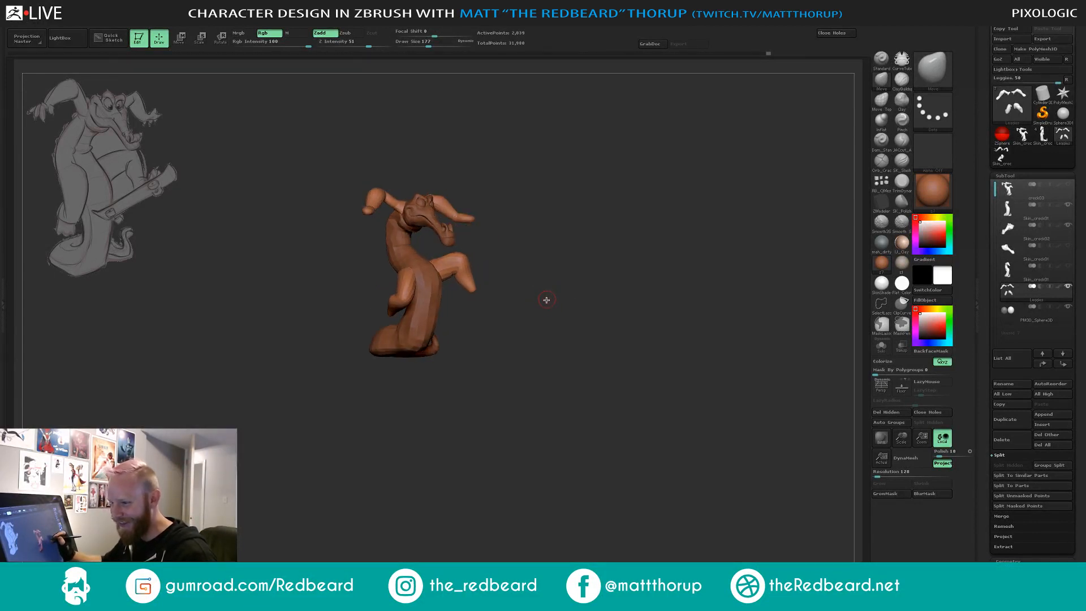
{"action": "key", "text": "ctrl+shift"}
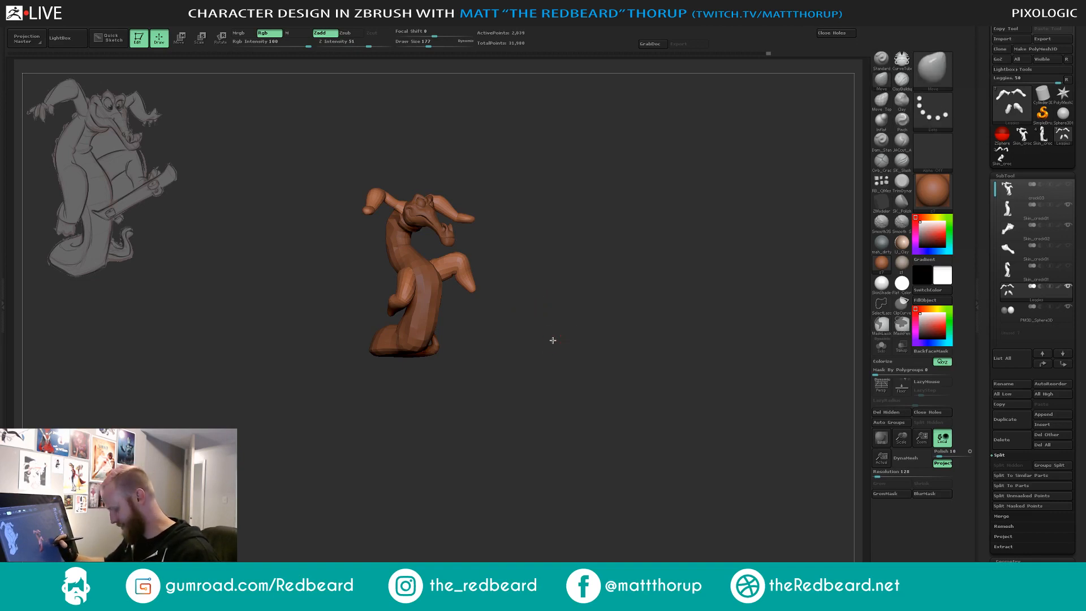
{"action": "left_click_drag", "start_coordinate": [553, 340], "coordinate": [617, 333], "text": "alt"}
{"action": "left_click_drag", "start_coordinate": [616, 333], "coordinate": [588, 343]}
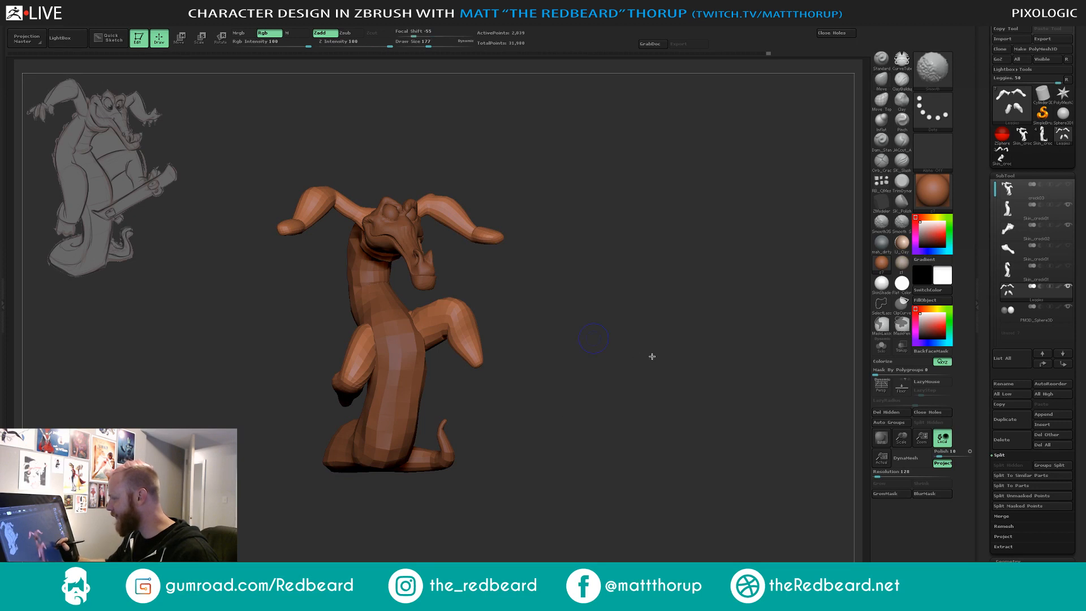
{"action": "left_click_drag", "start_coordinate": [652, 356], "coordinate": [596, 351], "text": "alt"}
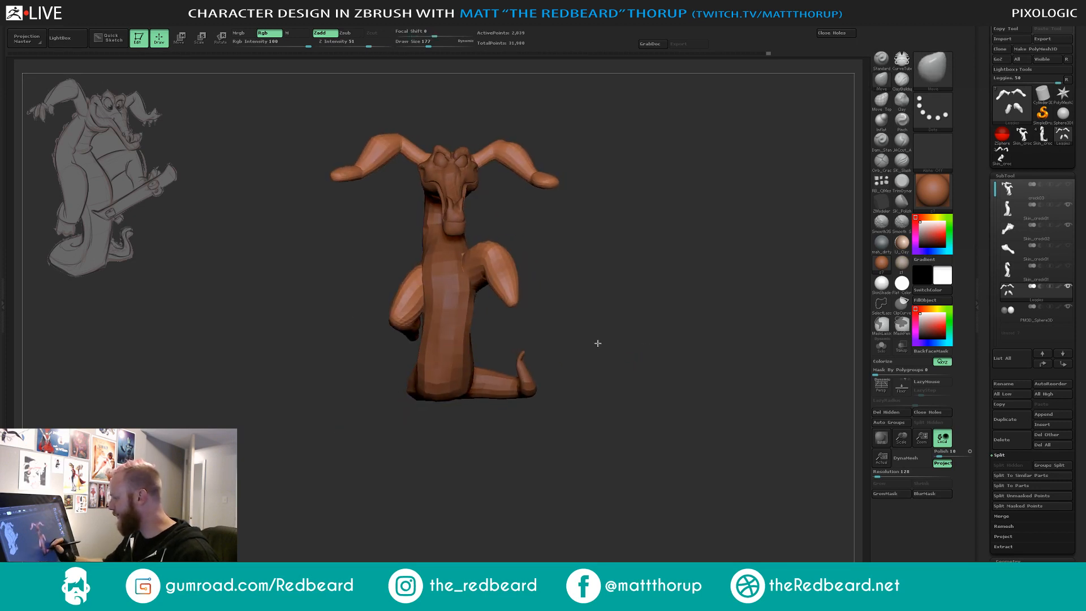
{"action": "left_click", "coordinate": [463, 351], "text": "alt"}
{"action": "key", "text": "s"}
{"action": "mouse_move", "coordinate": [456, 344]}
{"action": "left_mouse_down"}
{"action": "mouse_move", "coordinate": [483, 348]}
{"action": "mouse_move", "coordinate": [469, 371]}
{"action": "left_mouse_up"}
{"action": "key", "text": "s"}
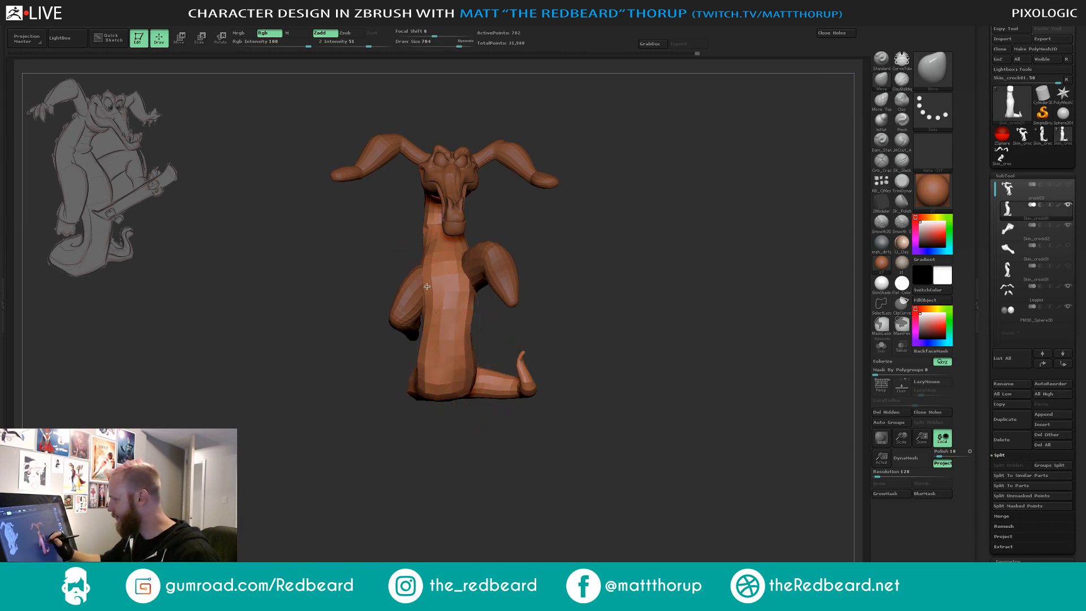
{"action": "left_click_drag", "start_coordinate": [427, 288], "coordinate": [422, 290]}
Adjust the torso beside the raised leg, reducing the Move brush to draw size 445.
{"action": "left_click_drag", "start_coordinate": [594, 252], "coordinate": [514, 274]}
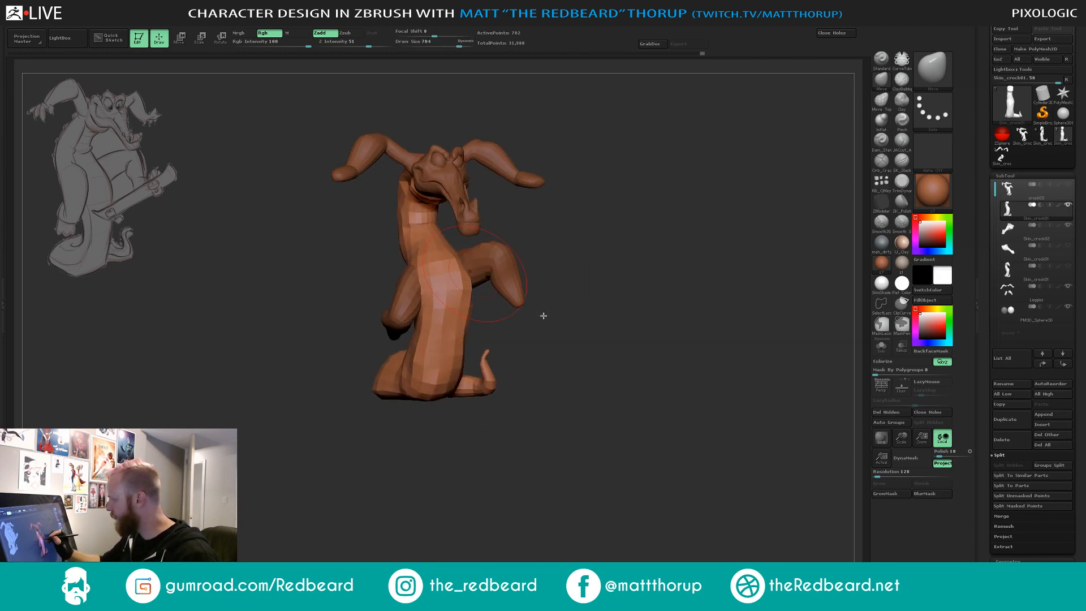
{"action": "mouse_move", "coordinate": [540, 315]}
{"action": "left_mouse_down"}
{"action": "mouse_move", "coordinate": [582, 308]}
{"action": "mouse_move", "coordinate": [508, 275]}
{"action": "mouse_move", "coordinate": [484, 277]}
{"action": "left_mouse_up"}
{"action": "key", "text": "s"}
{"action": "left_click_drag", "start_coordinate": [532, 243], "coordinate": [589, 223]}
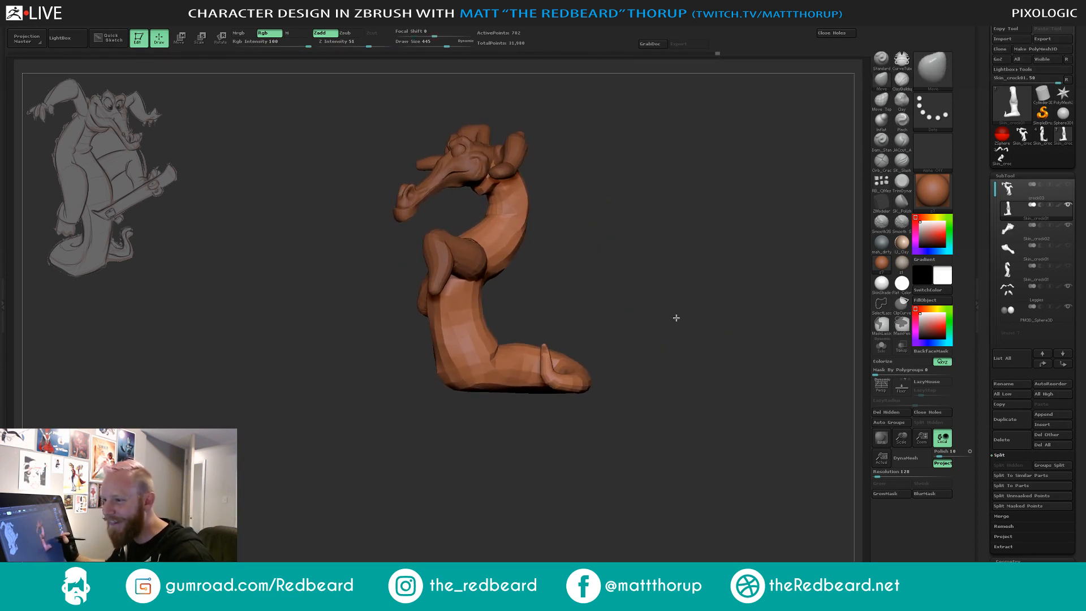
Reshape the curve of the back and the back of the neck in side view, resizing the Move brush to draw size 438.
{"action": "mouse_move", "coordinate": [684, 315]}
{"action": "left_mouse_down", "text": "alt"}
{"action": "mouse_move", "coordinate": [674, 317]}
{"action": "mouse_move", "coordinate": [656, 280]}
{"action": "mouse_move", "coordinate": [615, 274]}
{"action": "mouse_move", "coordinate": [622, 225]}
{"action": "mouse_move", "coordinate": [661, 220]}
{"action": "mouse_move", "coordinate": [649, 221]}
{"action": "left_mouse_up", "text": "alt"}
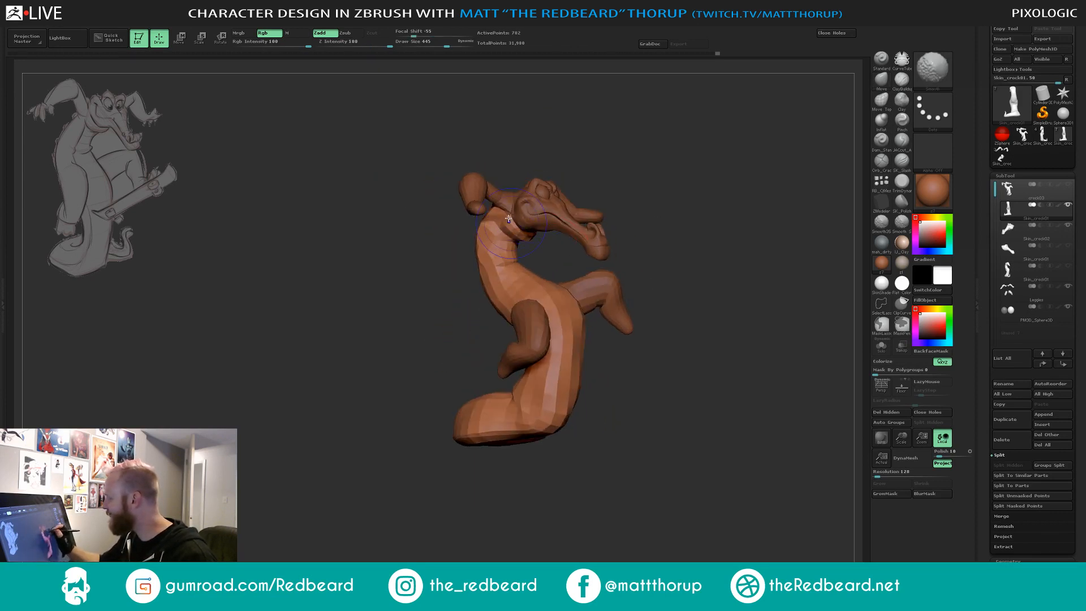
{"action": "mouse_move", "coordinate": [511, 242]}
{"action": "left_mouse_down", "text": "shift"}
{"action": "mouse_move", "coordinate": [574, 247]}
{"action": "mouse_move", "coordinate": [532, 255]}
{"action": "mouse_move", "coordinate": [565, 260]}
{"action": "mouse_move", "coordinate": [566, 283]}
{"action": "left_mouse_up", "text": "shift"}
{"action": "key", "text": "s"}
{"action": "left_click_drag", "start_coordinate": [439, 245], "coordinate": [457, 250]}
{"action": "key", "text": "s"}
{"action": "left_click_drag", "start_coordinate": [467, 329], "coordinate": [459, 316]}
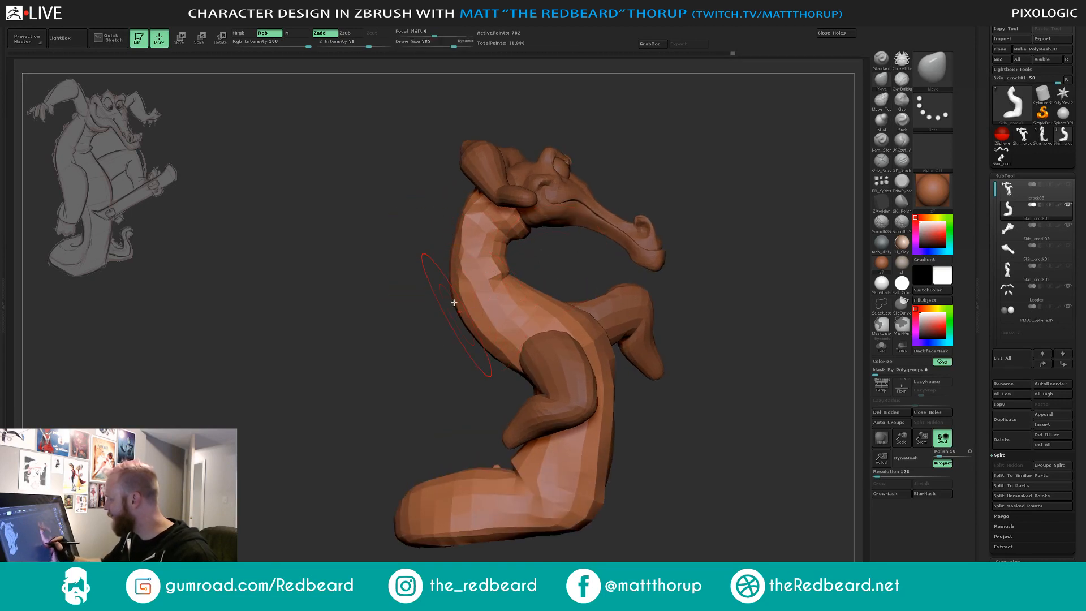
{"action": "key", "text": "s"}
{"action": "left_click_drag", "start_coordinate": [457, 252], "coordinate": [460, 223]}
Adjust the back of the neck near the arms and the front of the torso above the raised leg with the Move brush.
{"action": "mouse_move", "coordinate": [689, 119]}
{"action": "left_mouse_down"}
{"action": "mouse_move", "coordinate": [741, 122]}
{"action": "mouse_move", "coordinate": [509, 175]}
{"action": "left_mouse_up"}
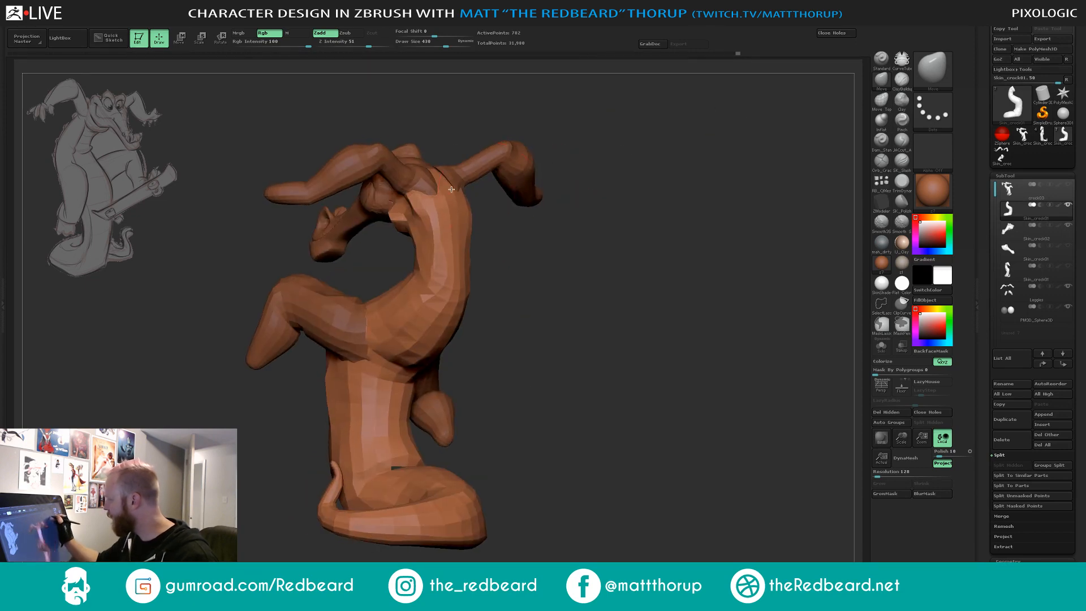
{"action": "left_click_drag", "start_coordinate": [549, 219], "coordinate": [499, 218]}
{"action": "left_click_drag", "start_coordinate": [450, 192], "coordinate": [454, 186]}
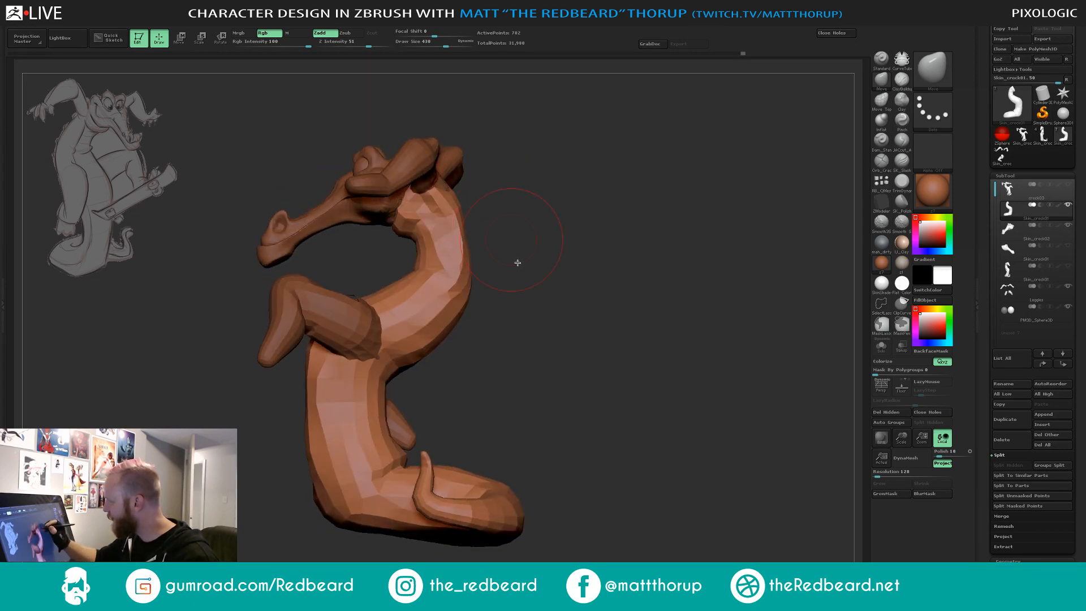
{"action": "left_click_drag", "start_coordinate": [511, 240], "coordinate": [509, 276]}
{"action": "left_click_drag", "start_coordinate": [377, 293], "coordinate": [369, 282]}
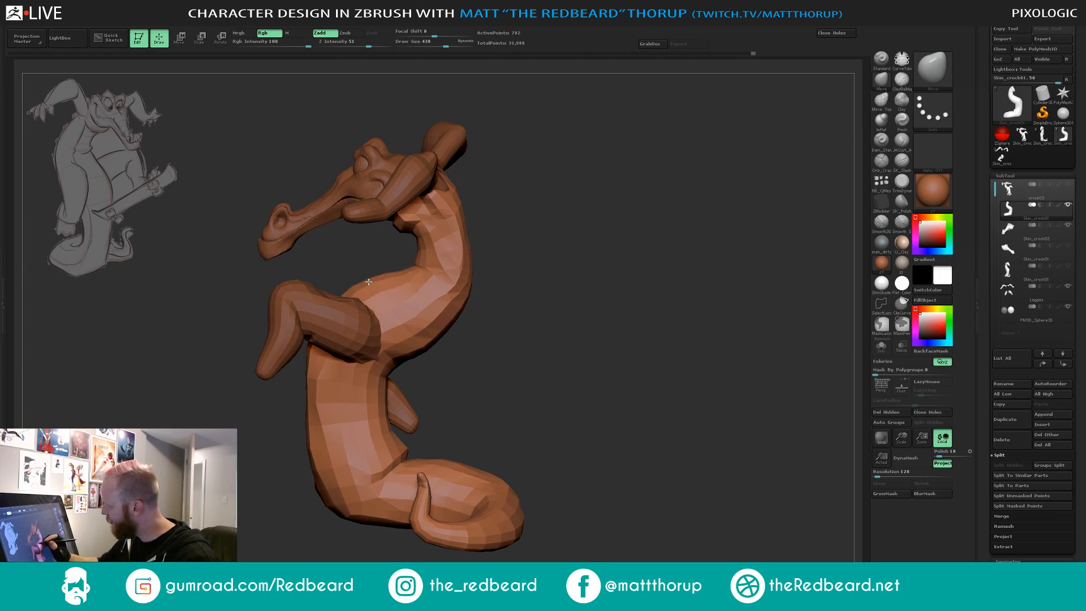
Push the side of the body just below the neck outward with the Move brush from the front three-quarter view.
{"action": "mouse_move", "coordinate": [640, 280]}
{"action": "left_mouse_down"}
{"action": "mouse_move", "coordinate": [656, 276]}
{"action": "mouse_move", "coordinate": [613, 300]}
{"action": "left_mouse_up"}
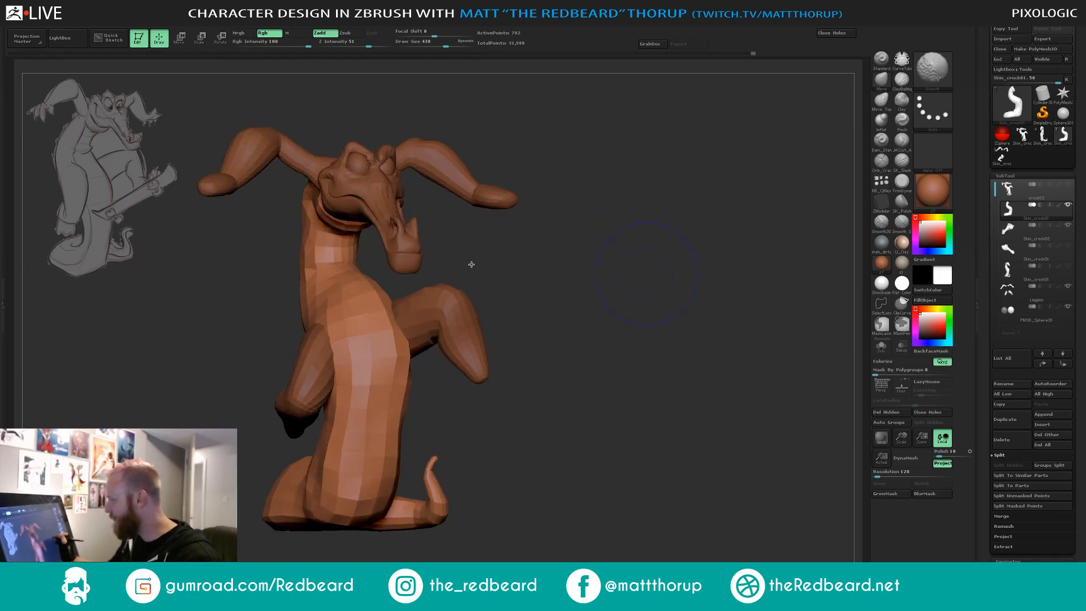
{"action": "mouse_move", "coordinate": [472, 262]}
{"action": "left_mouse_down"}
{"action": "mouse_move", "coordinate": [481, 247]}
{"action": "mouse_move", "coordinate": [480, 271]}
{"action": "left_mouse_up"}
{"action": "left_click_drag", "start_coordinate": [335, 297], "coordinate": [324, 285]}
{"action": "left_click_drag", "start_coordinate": [595, 292], "coordinate": [601, 293]}
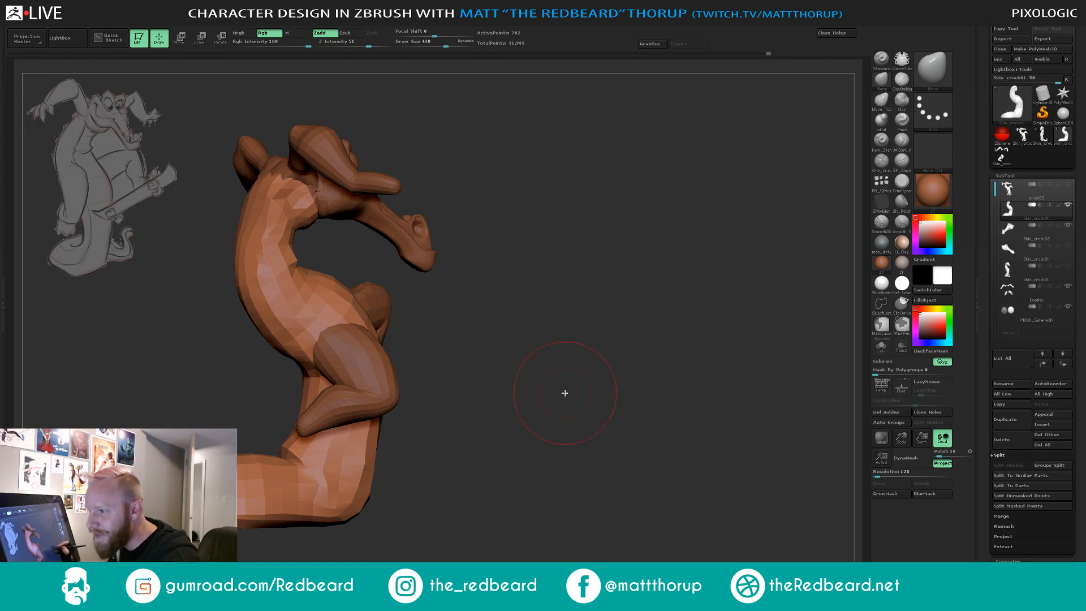
Build up the side of the belly with the ClayBuildup brush at draw size 438 and switch back to the Move brush.
{"action": "left_click_drag", "start_coordinate": [571, 334], "coordinate": [594, 342]}
{"action": "left_click", "coordinate": [901, 79]}
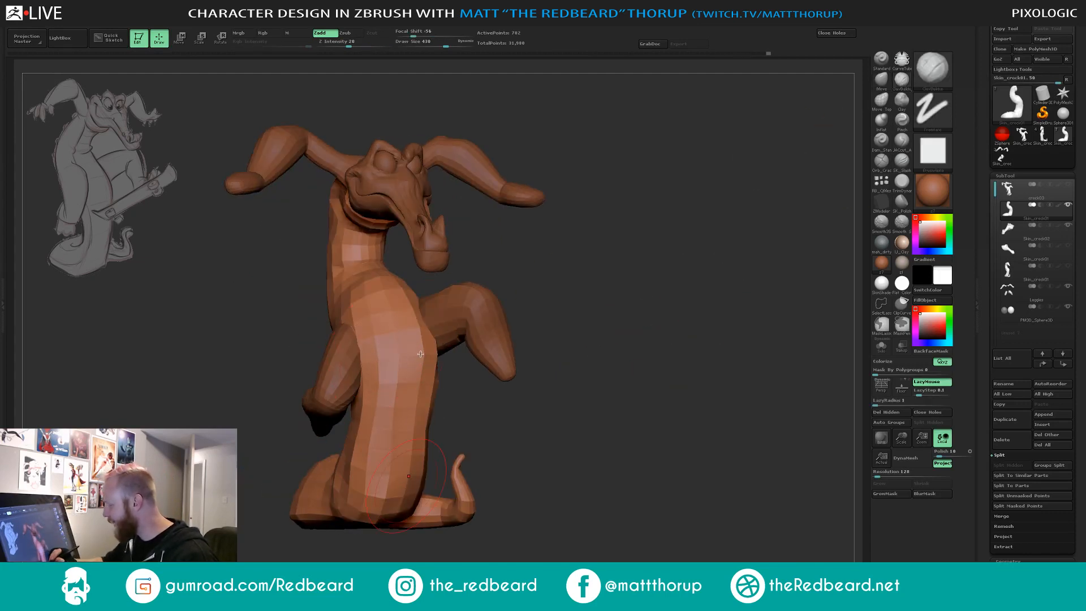
{"action": "left_click_drag", "start_coordinate": [421, 354], "coordinate": [401, 512]}
{"action": "mouse_move", "coordinate": [557, 444]}
{"action": "left_mouse_down"}
{"action": "mouse_move", "coordinate": [619, 452]}
{"action": "mouse_move", "coordinate": [419, 487]}
{"action": "mouse_move", "coordinate": [432, 504]}
{"action": "mouse_move", "coordinate": [429, 444]}
{"action": "mouse_move", "coordinate": [413, 459]}
{"action": "mouse_move", "coordinate": [424, 418]}
{"action": "left_mouse_up"}
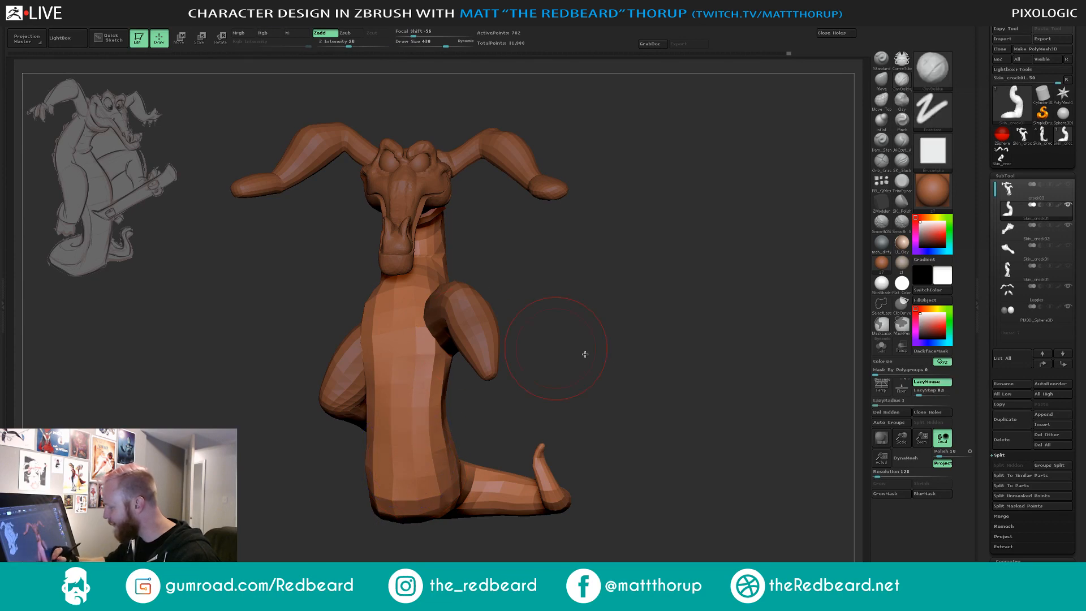
{"action": "left_click_drag", "start_coordinate": [585, 354], "coordinate": [495, 258]}
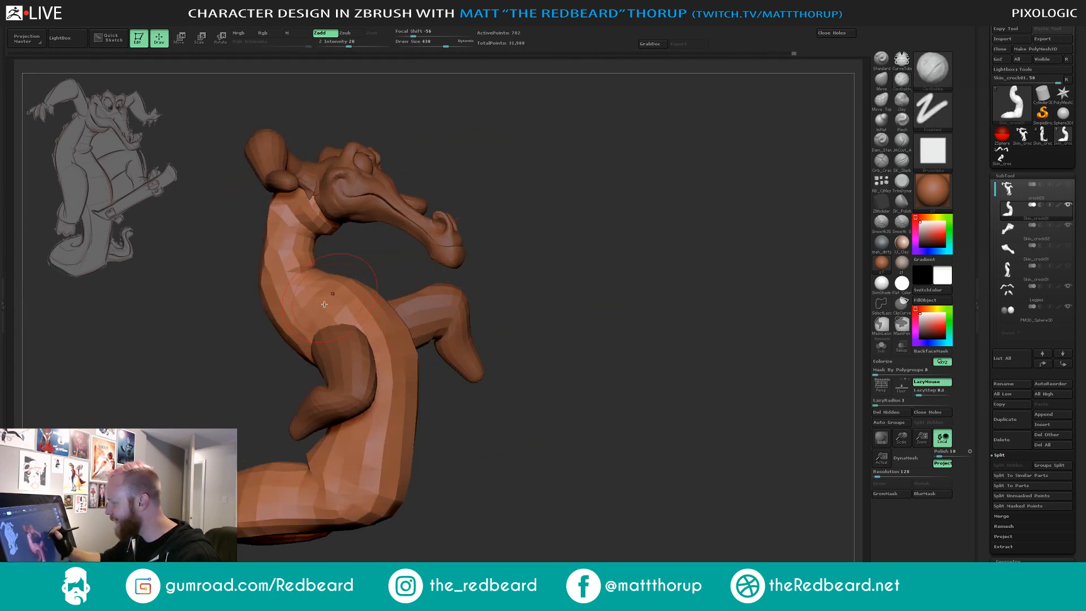
{"action": "mouse_move", "coordinate": [396, 265]}
{"action": "left_mouse_down"}
{"action": "mouse_move", "coordinate": [533, 213]}
{"action": "mouse_move", "coordinate": [521, 233]}
{"action": "mouse_move", "coordinate": [432, 230]}
{"action": "mouse_move", "coordinate": [453, 203]}
{"action": "mouse_move", "coordinate": [548, 210]}
{"action": "mouse_move", "coordinate": [627, 172]}
{"action": "mouse_move", "coordinate": [511, 148]}
{"action": "mouse_move", "coordinate": [388, 235]}
{"action": "mouse_move", "coordinate": [277, 260]}
{"action": "left_mouse_up"}
{"action": "left_click", "coordinate": [881, 82]}
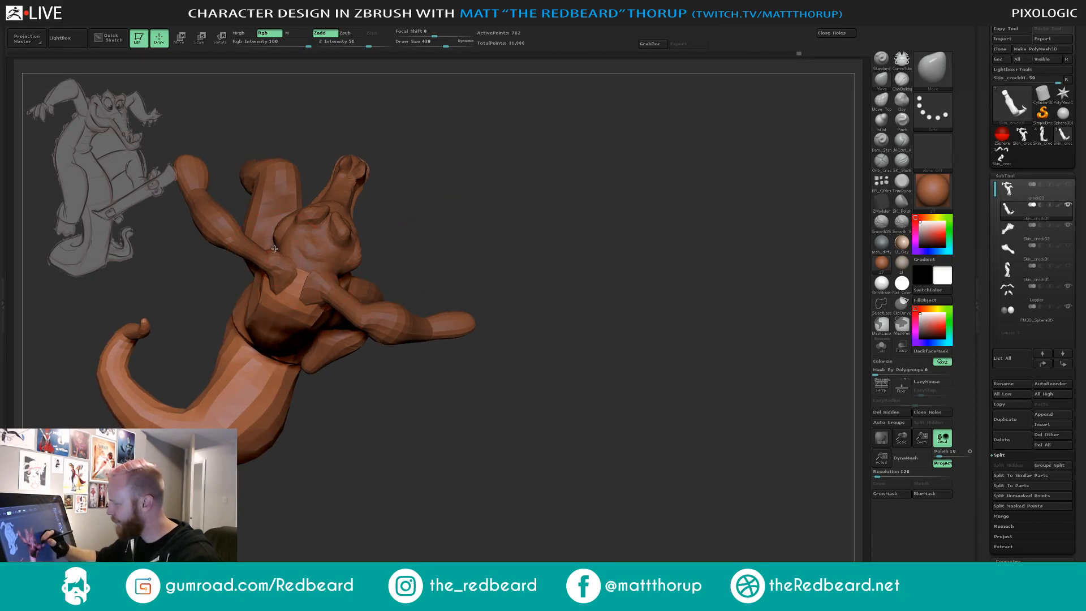
Nudge the lower side of the torso with the Move brush from the front three-quarter view.
{"action": "left_click_drag", "start_coordinate": [508, 248], "coordinate": [647, 429]}
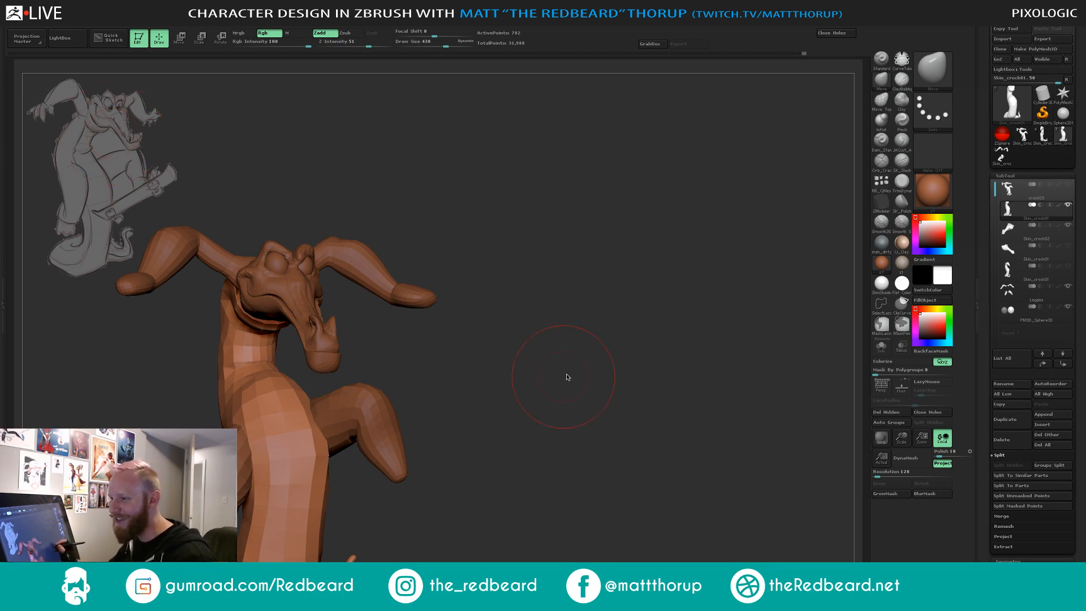
{"action": "mouse_move", "coordinate": [580, 369]}
{"action": "left_mouse_down"}
{"action": "mouse_move", "coordinate": [587, 361]}
{"action": "mouse_move", "coordinate": [570, 368]}
{"action": "mouse_move", "coordinate": [579, 369]}
{"action": "left_mouse_up"}
{"action": "mouse_move", "coordinate": [497, 372]}
{"action": "left_mouse_down"}
{"action": "mouse_move", "coordinate": [577, 359]}
{"action": "mouse_move", "coordinate": [495, 354]}
{"action": "left_mouse_up"}
{"action": "left_click_drag", "start_coordinate": [270, 440], "coordinate": [281, 439]}
{"action": "mouse_move", "coordinate": [256, 484]}
{"action": "left_mouse_down"}
{"action": "mouse_move", "coordinate": [300, 467]}
{"action": "mouse_move", "coordinate": [226, 483]}
{"action": "mouse_move", "coordinate": [256, 484]}
{"action": "left_mouse_up"}
{"action": "left_click_drag", "start_coordinate": [594, 304], "coordinate": [588, 339]}
Adjust the back and upper belly contours in three-quarter view, resizing the Move brush to draw size 576 and then 392.
{"action": "key", "text": "s"}
{"action": "left_click_drag", "start_coordinate": [394, 364], "coordinate": [403, 362]}
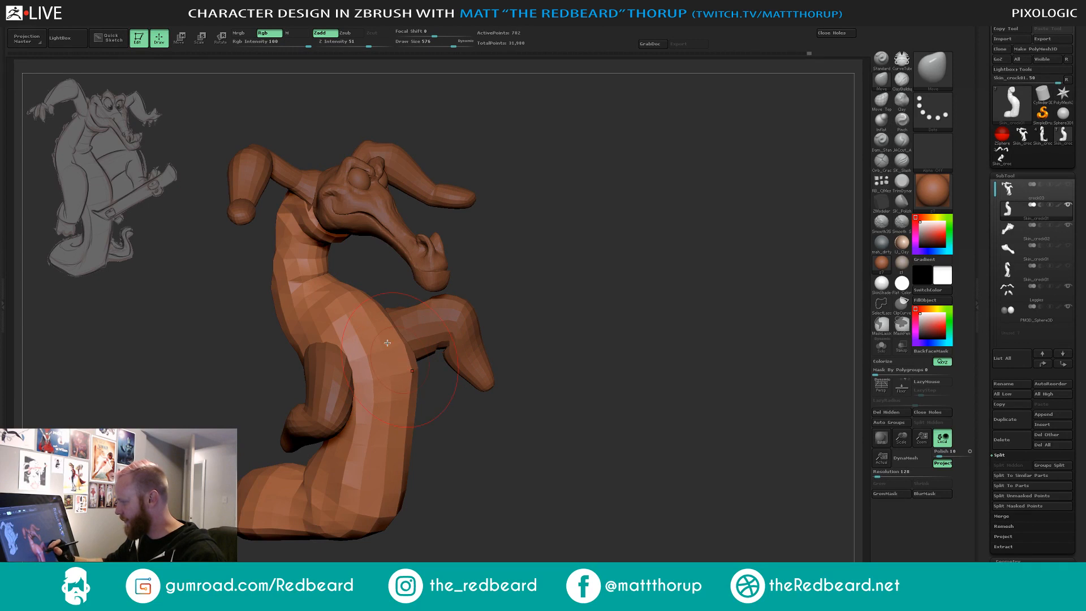
{"action": "left_click_drag", "start_coordinate": [359, 297], "coordinate": [355, 304]}
{"action": "left_click_drag", "start_coordinate": [388, 341], "coordinate": [392, 340]}
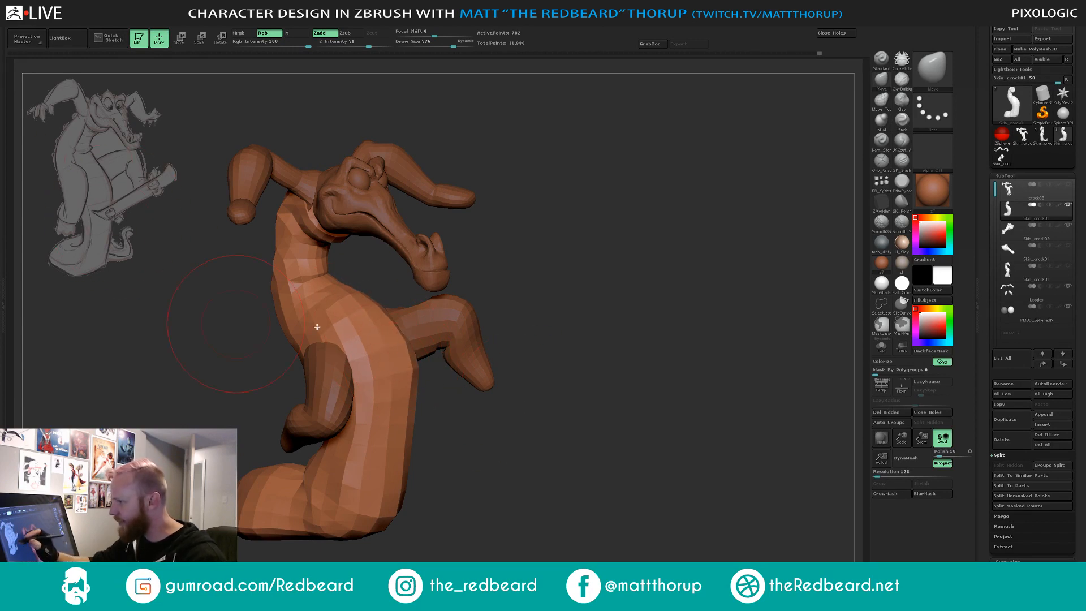
{"action": "key", "text": "s"}
{"action": "mouse_move", "coordinate": [398, 354]}
{"action": "left_mouse_down"}
{"action": "mouse_move", "coordinate": [388, 354]}
{"action": "mouse_move", "coordinate": [404, 333]}
{"action": "left_mouse_up"}
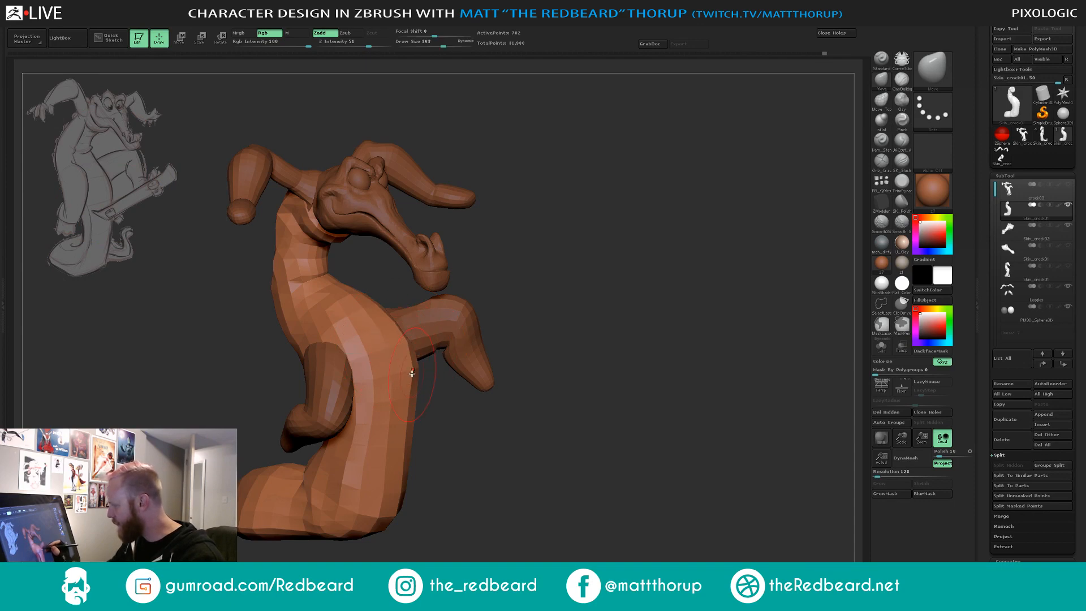
Set the Move brush to draw size 445 and examine the torso from above, the side, the front and behind.
{"action": "mouse_move", "coordinate": [537, 309]}
{"action": "left_mouse_down"}
{"action": "mouse_move", "coordinate": [553, 374]}
{"action": "mouse_move", "coordinate": [547, 447]}
{"action": "left_mouse_up"}
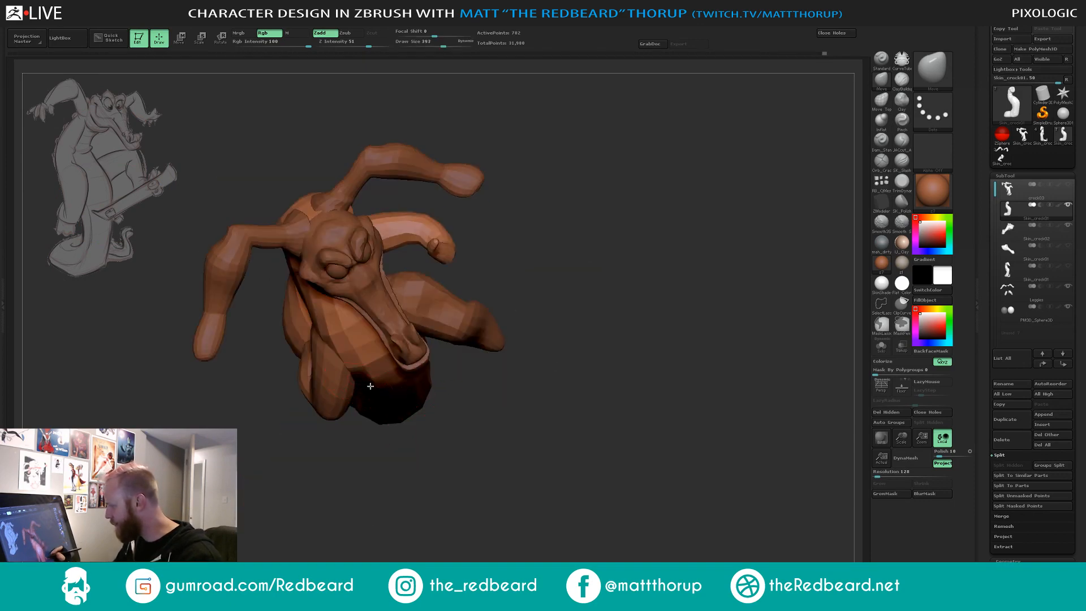
{"action": "left_click_drag", "start_coordinate": [424, 473], "coordinate": [380, 292]}
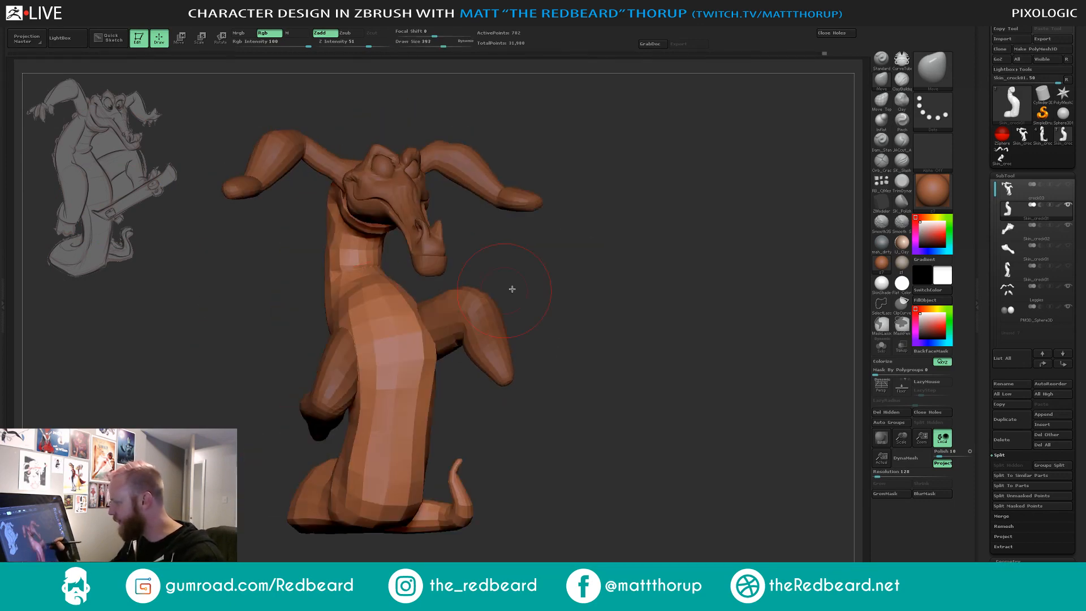
{"action": "left_click_drag", "start_coordinate": [511, 288], "coordinate": [642, 288]}
{"action": "key", "text": "s"}
{"action": "left_click_drag", "start_coordinate": [371, 324], "coordinate": [375, 324]}
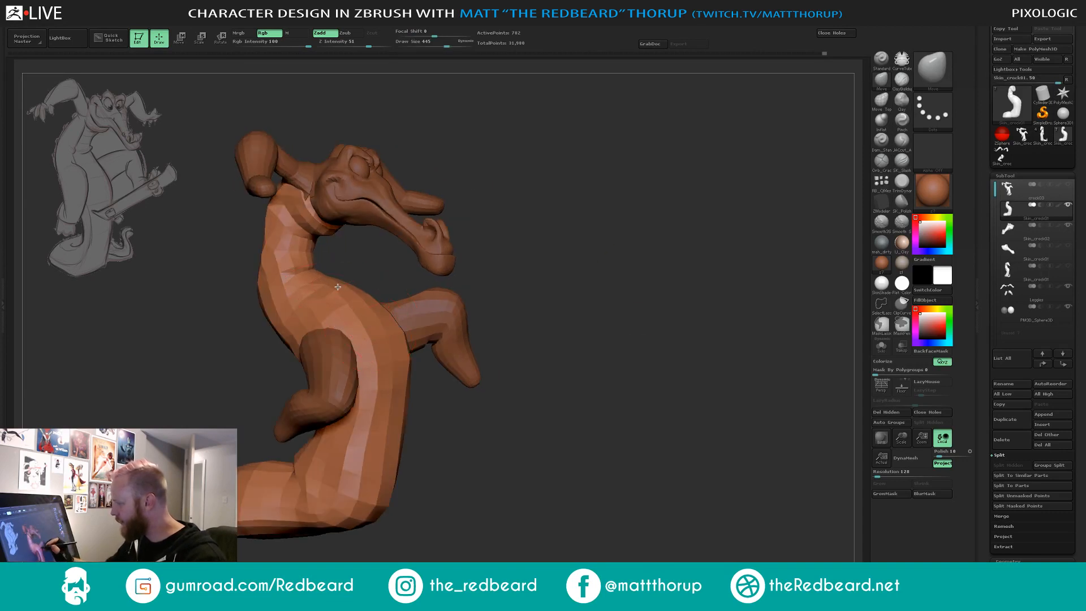
{"action": "left_click_drag", "start_coordinate": [616, 328], "coordinate": [589, 328], "text": "shift"}
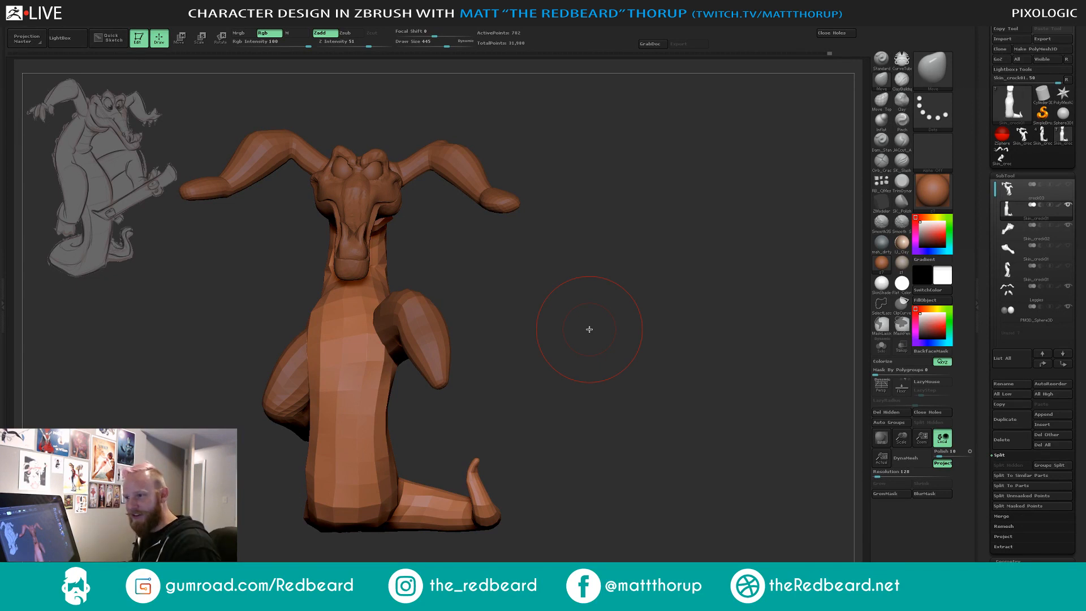
{"action": "mouse_move", "coordinate": [533, 296]}
{"action": "left_mouse_down"}
{"action": "mouse_move", "coordinate": [622, 292]}
{"action": "mouse_move", "coordinate": [509, 322]}
{"action": "left_mouse_up"}
{"action": "left_click", "coordinate": [902, 80]}
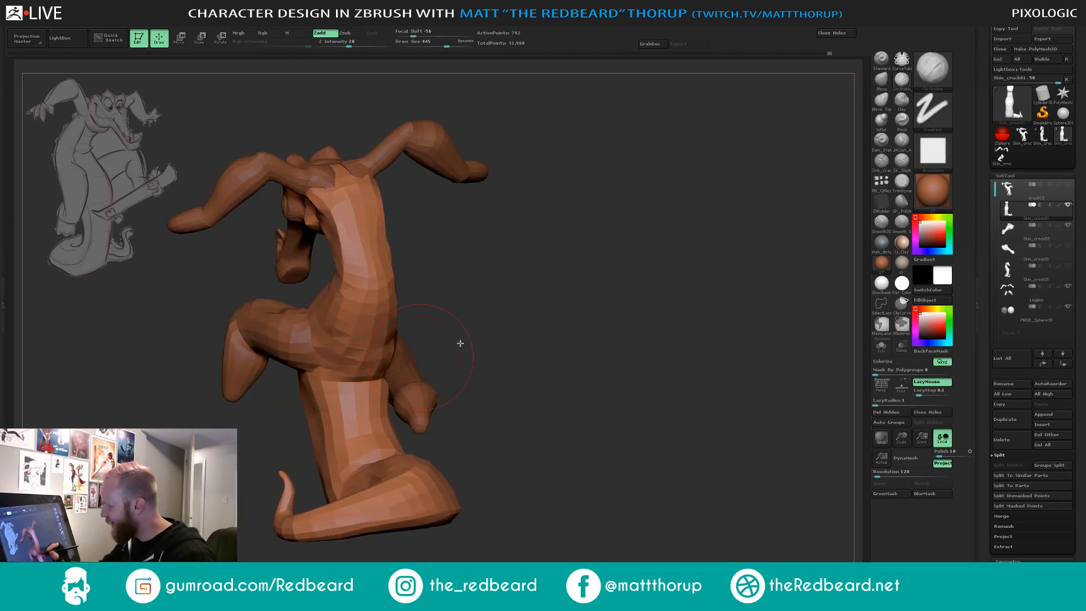
{"action": "left_click_drag", "start_coordinate": [460, 339], "coordinate": [717, 434]}
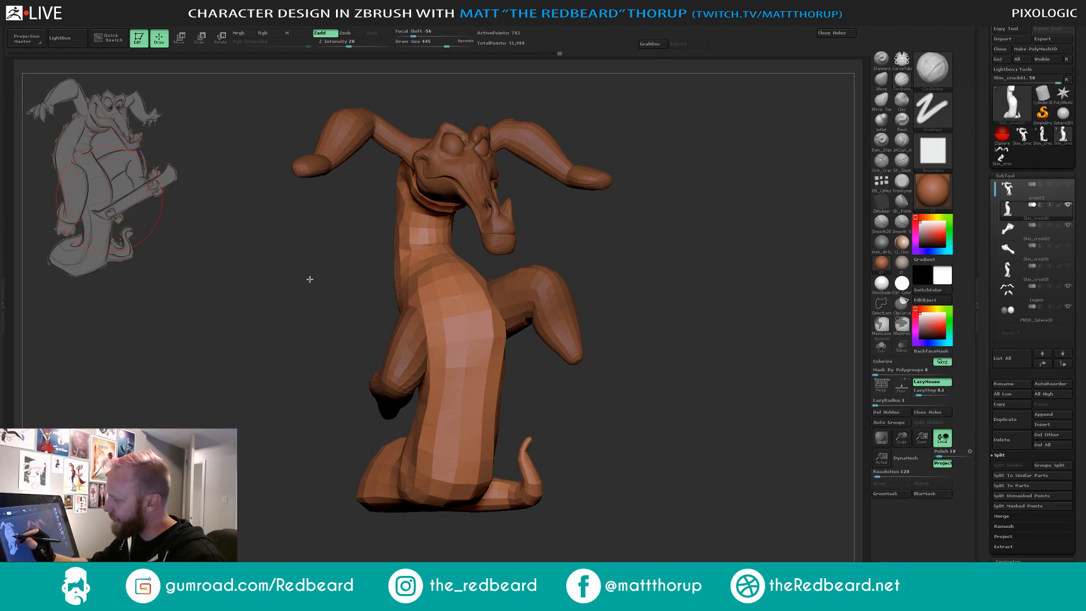
{"action": "mouse_move", "coordinate": [309, 279]}
{"action": "left_mouse_down"}
{"action": "mouse_move", "coordinate": [723, 298]}
{"action": "mouse_move", "coordinate": [509, 277]}
{"action": "left_mouse_up"}
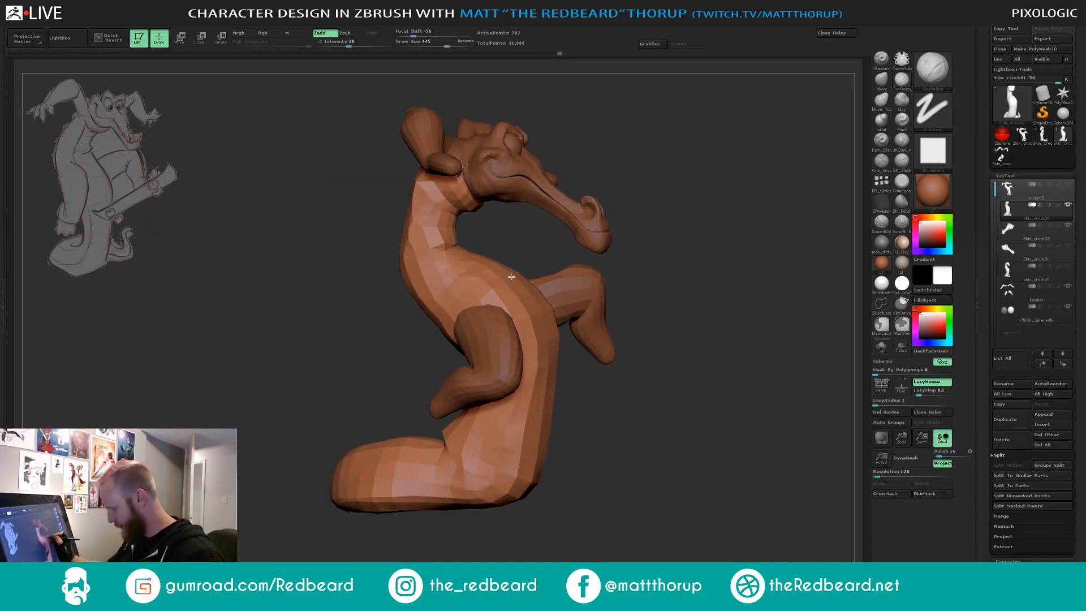
{"action": "key", "text": "b"}
{"action": "key", "text": "m"}
{"action": "key", "text": "v"}
Adjust the base of the tail with the Move brush at draw size 525 and check the silhouette from several sides.
{"action": "key", "text": "s"}
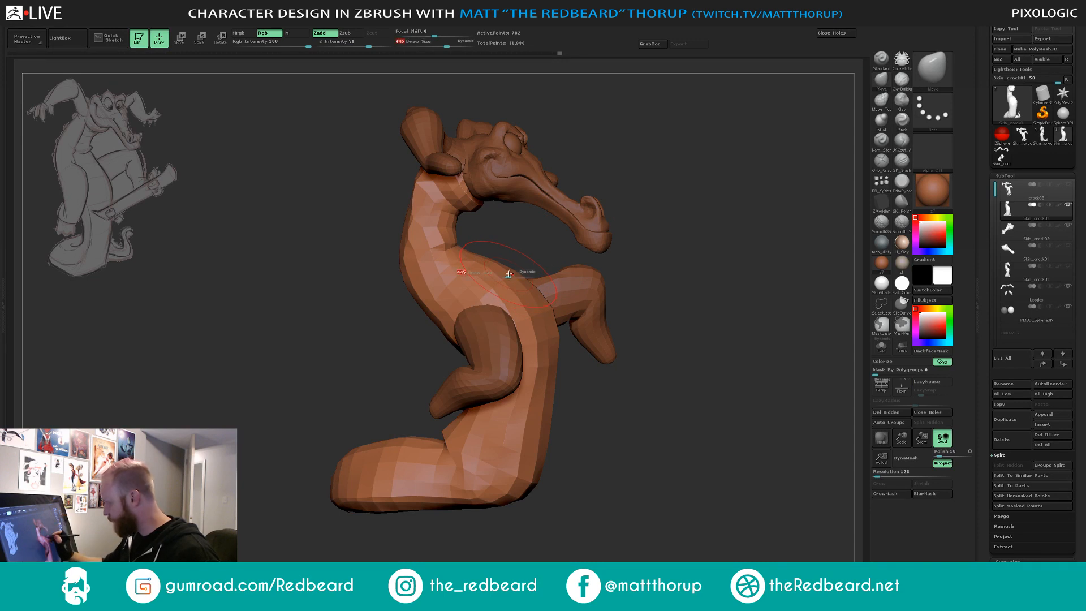
{"action": "left_click_drag", "start_coordinate": [509, 275], "coordinate": [516, 275]}
{"action": "mouse_move", "coordinate": [668, 376]}
{"action": "left_mouse_down"}
{"action": "mouse_move", "coordinate": [588, 373]}
{"action": "mouse_move", "coordinate": [558, 333]}
{"action": "left_mouse_up"}
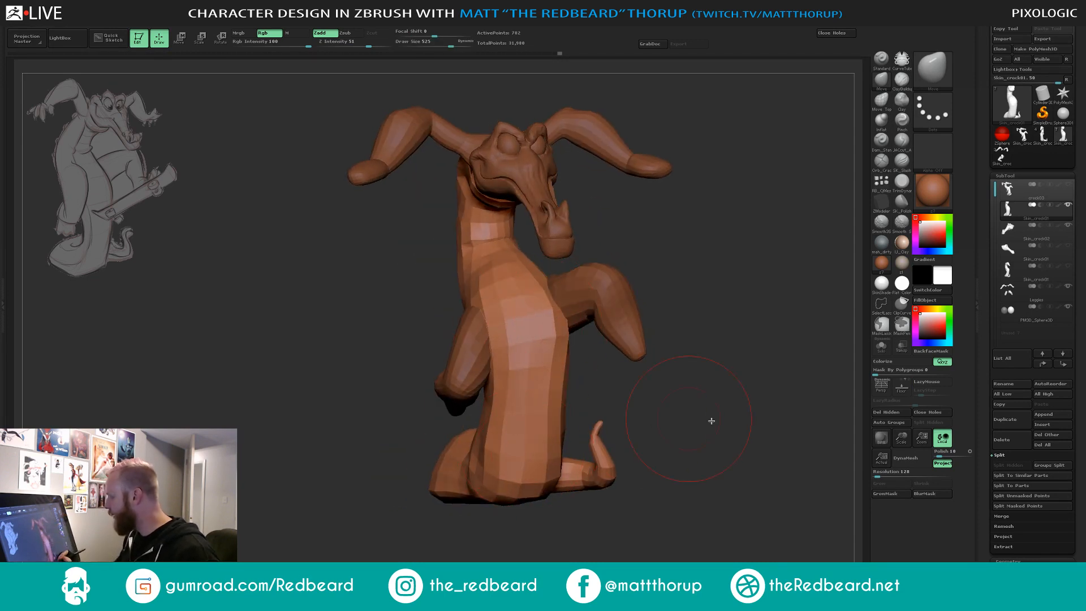
{"action": "left_click_drag", "start_coordinate": [712, 420], "coordinate": [744, 420]}
{"action": "left_click_drag", "start_coordinate": [401, 455], "coordinate": [431, 432]}
{"action": "left_click_drag", "start_coordinate": [577, 472], "coordinate": [438, 429]}
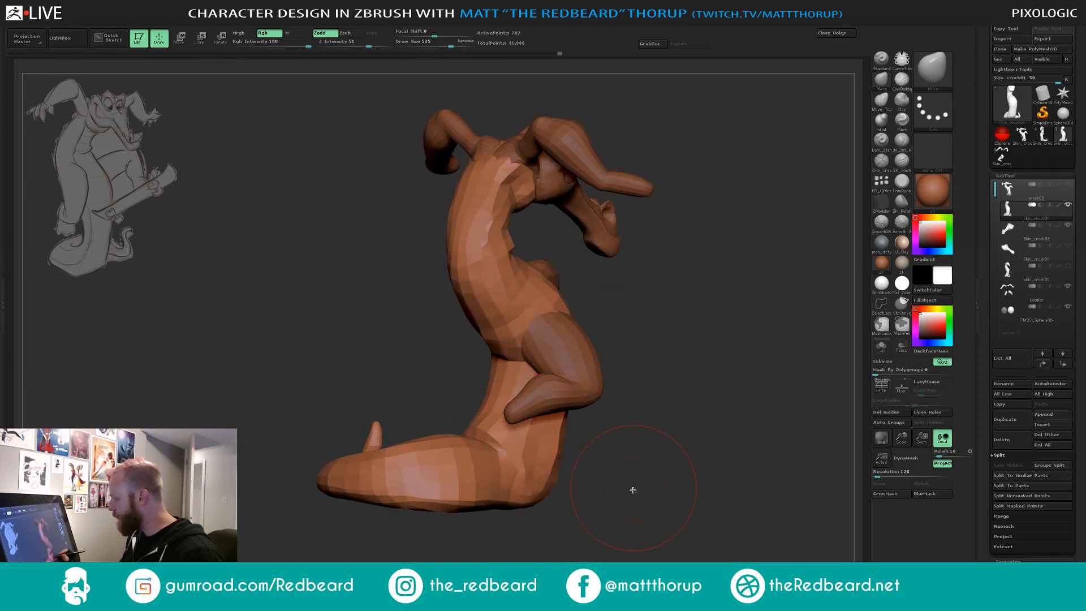
{"action": "left_click_drag", "start_coordinate": [633, 490], "coordinate": [557, 447]}
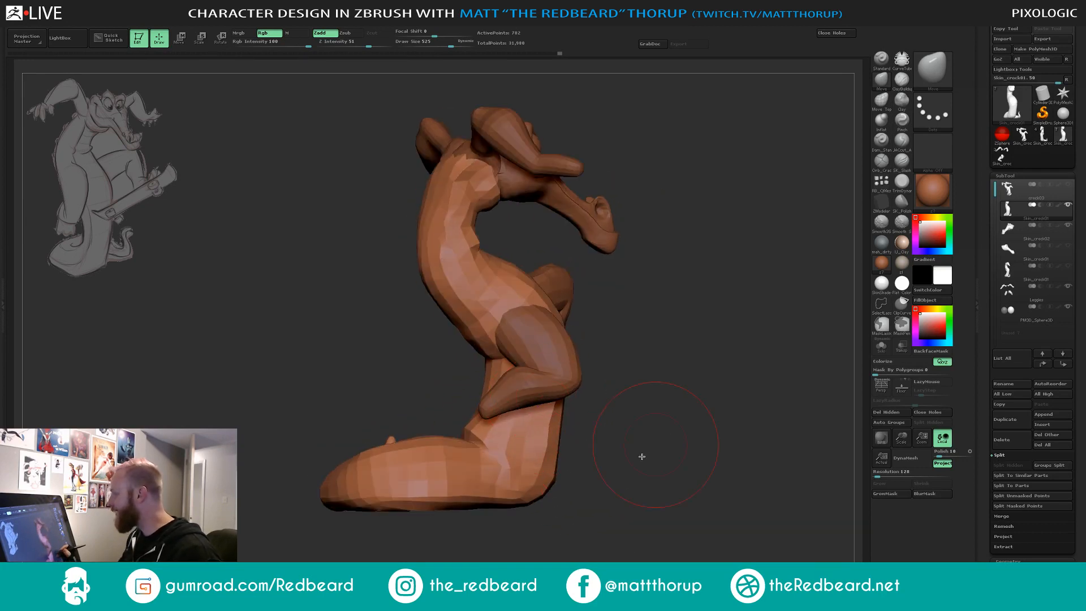
{"action": "left_click_drag", "start_coordinate": [640, 456], "coordinate": [603, 450]}
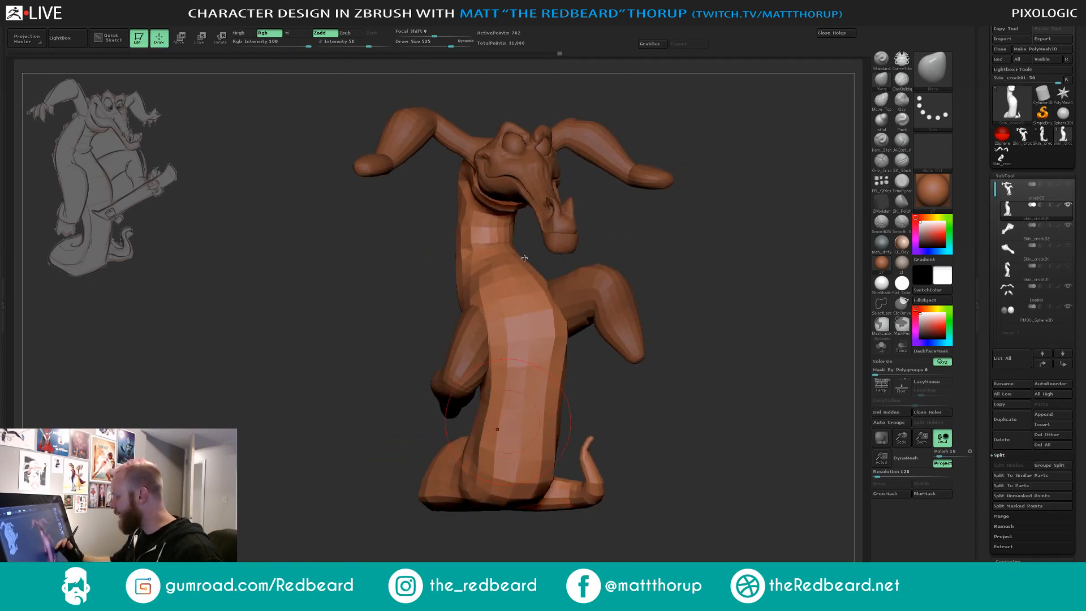
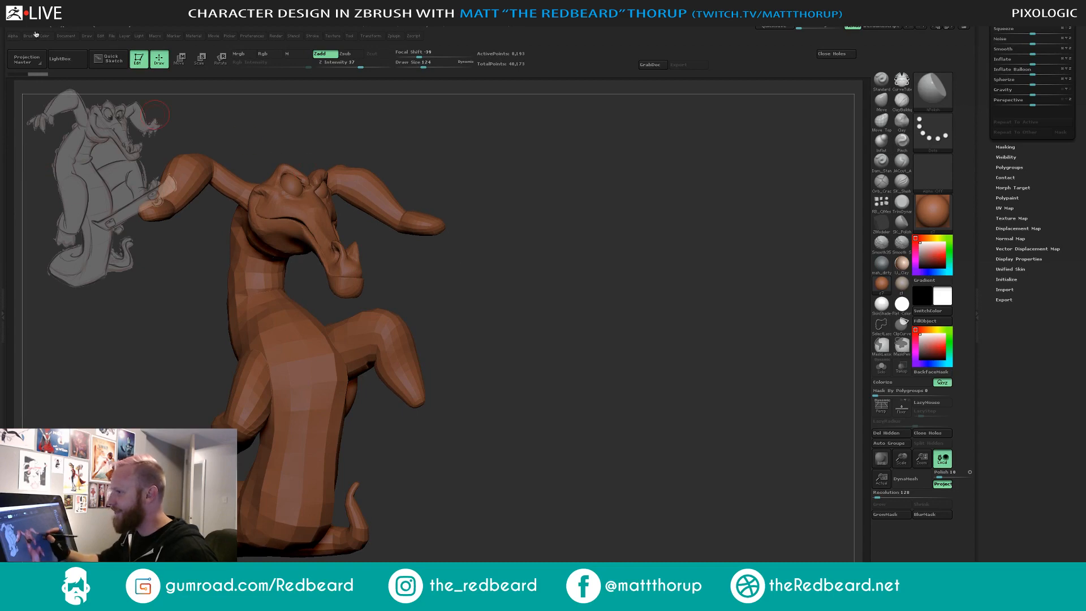
Replace the large sphere subtool inside the body with a low-resolution QCube from the Initialize options.
{"action": "key", "text": "alt+Tab"}
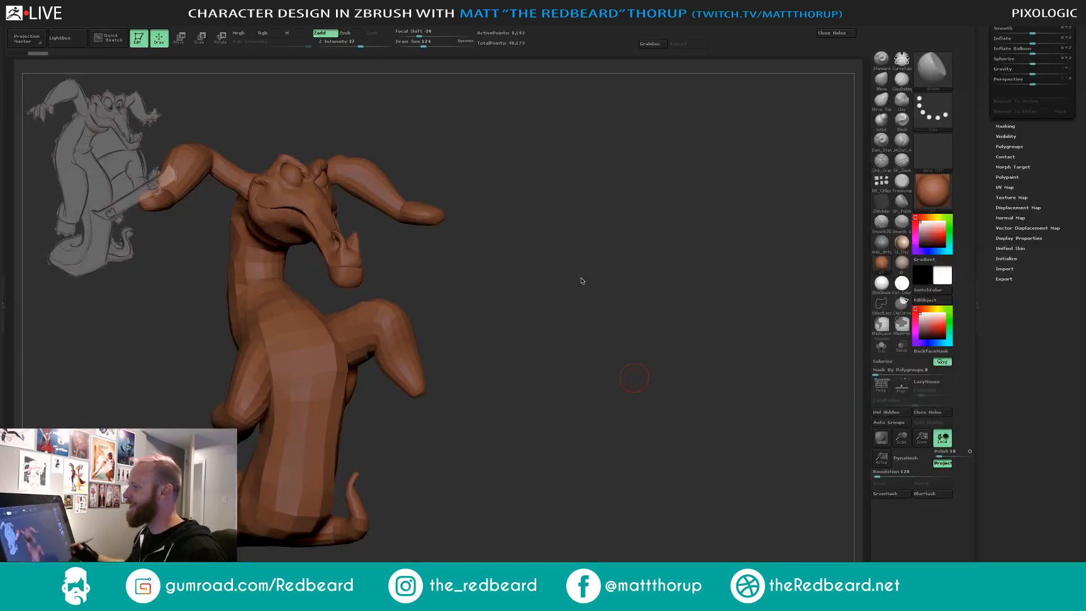
{"action": "mouse_move", "coordinate": [581, 281]}
{"action": "left_mouse_down"}
{"action": "mouse_move", "coordinate": [620, 293]}
{"action": "mouse_move", "coordinate": [507, 272]}
{"action": "left_mouse_up"}
{"action": "mouse_move", "coordinate": [645, 274]}
{"action": "left_mouse_down"}
{"action": "mouse_move", "coordinate": [613, 291]}
{"action": "mouse_move", "coordinate": [657, 365]}
{"action": "mouse_move", "coordinate": [674, 367]}
{"action": "left_mouse_up"}
{"action": "left_click", "coordinate": [1011, 280]}
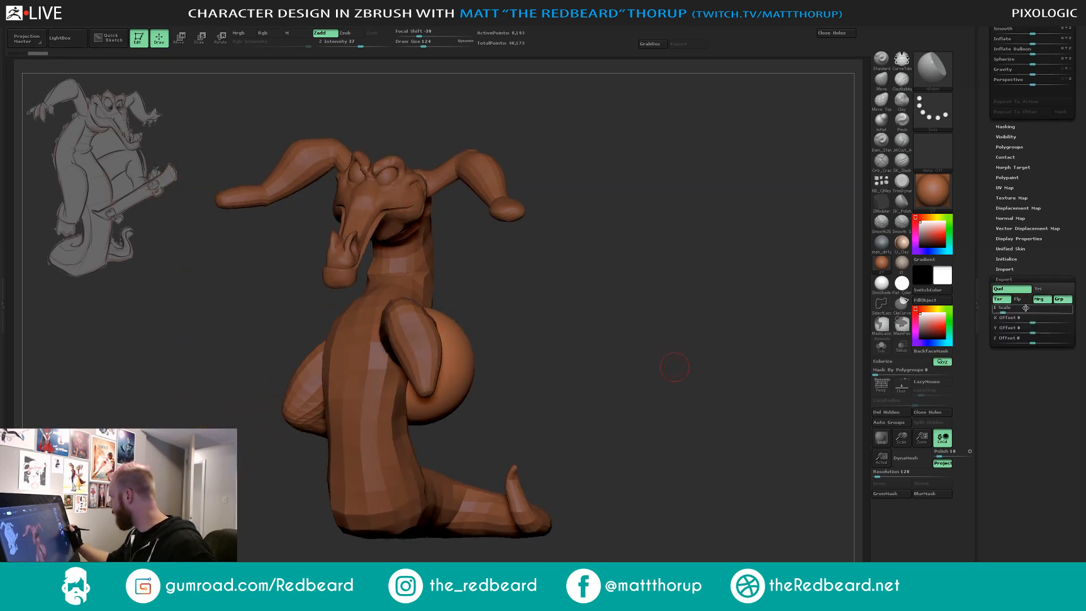
{"action": "left_click", "coordinate": [1008, 259]}
{"action": "left_click", "coordinate": [1009, 249]}
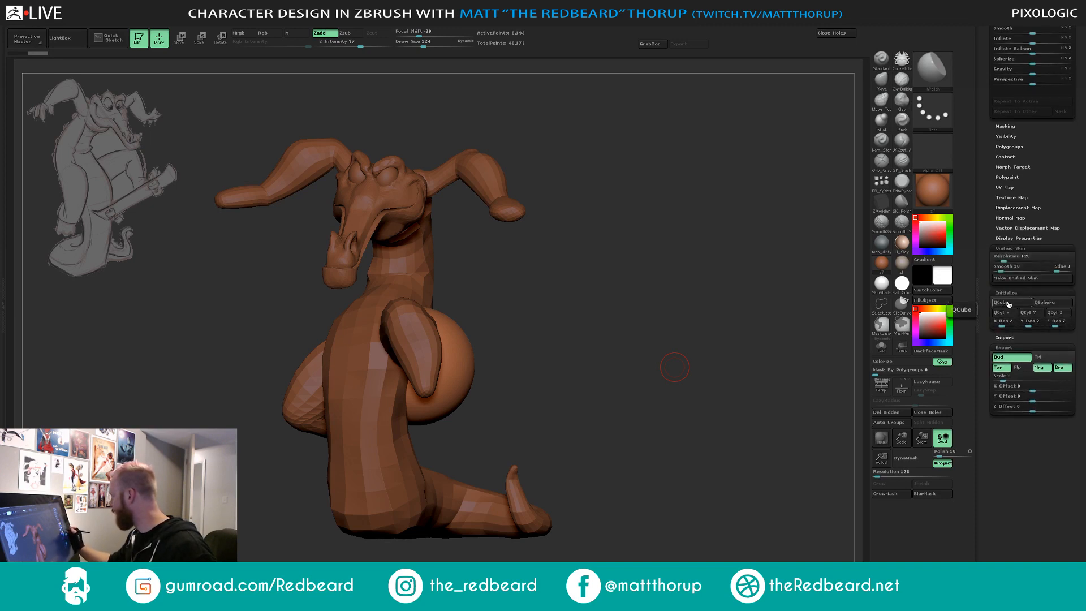
{"action": "left_click", "coordinate": [997, 305]}
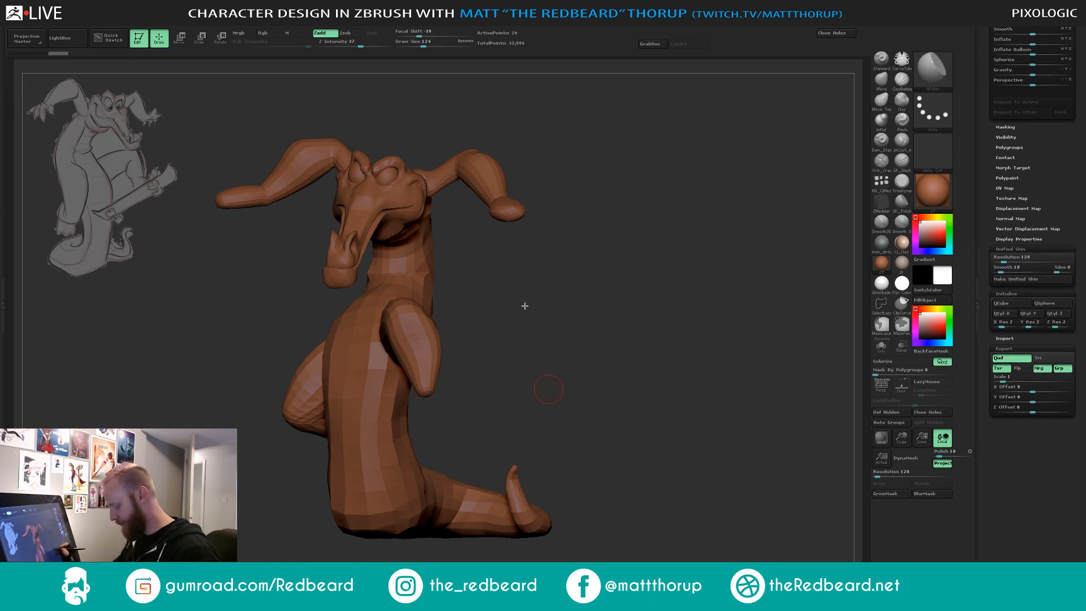
Move the cube out of the torso into the empty space beside the body with a transpose line.
{"action": "left_click_drag", "start_coordinate": [524, 306], "coordinate": [538, 305]}
{"action": "key", "text": "w"}
{"action": "left_click_drag", "start_coordinate": [338, 347], "coordinate": [555, 286]}
{"action": "left_click_drag", "start_coordinate": [443, 315], "coordinate": [618, 233]}
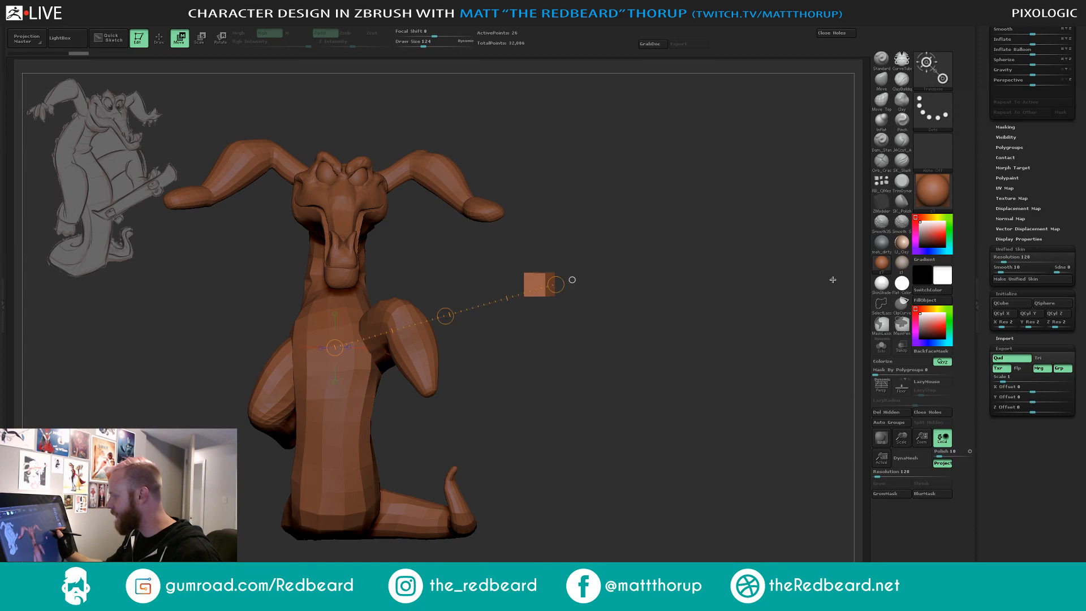
Reinitialize the subtool as a QSphere and, with the other parts hidden, move it out of the body beside the snout.
{"action": "left_click", "coordinate": [1030, 303]}
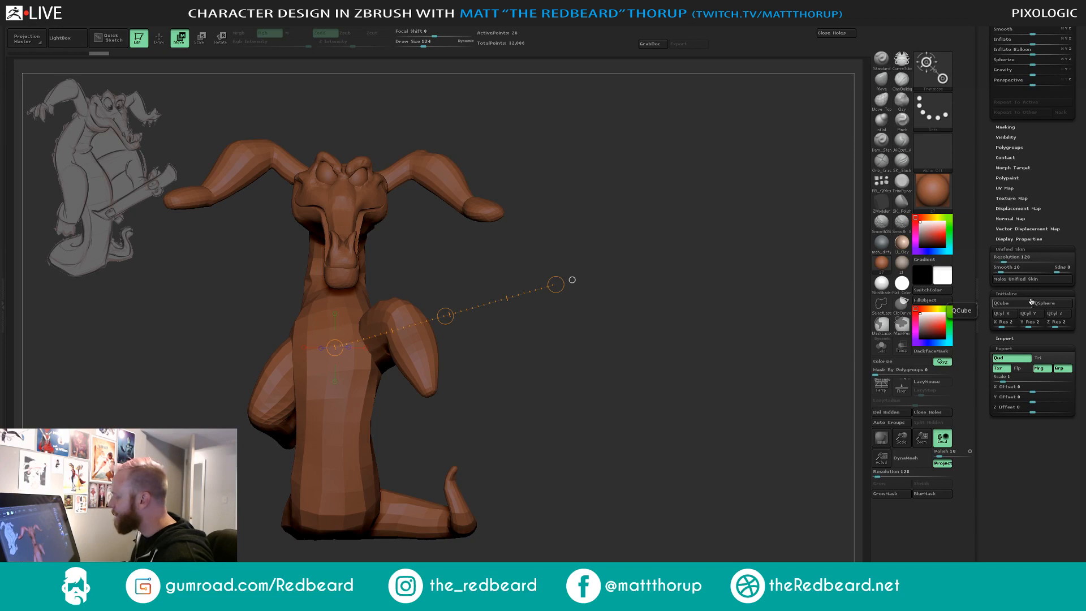
{"action": "left_click_drag", "start_coordinate": [663, 365], "coordinate": [669, 365]}
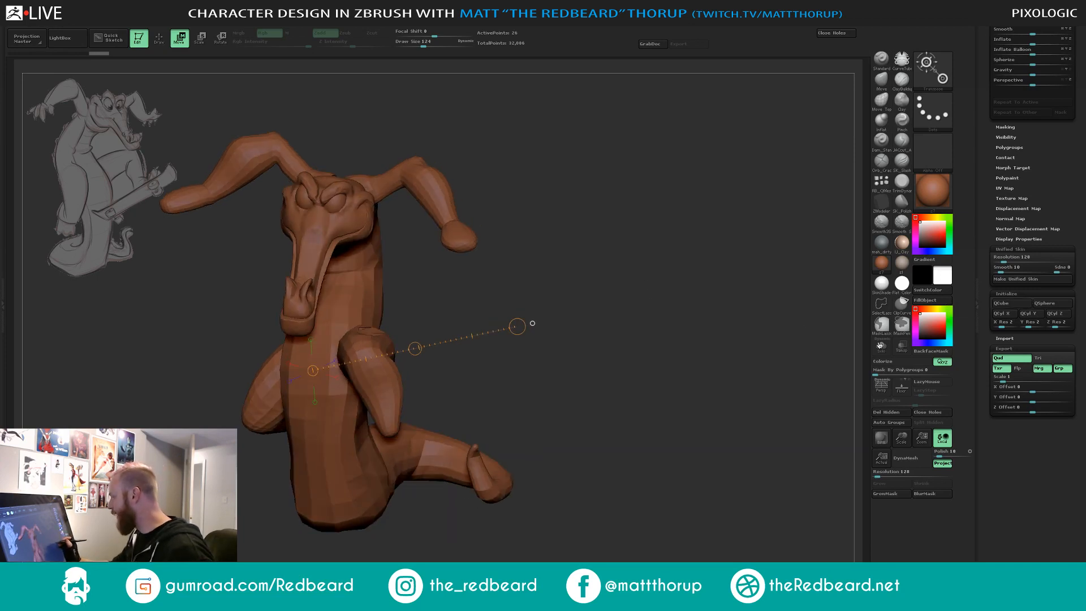
{"action": "left_click", "coordinate": [880, 346]}
{"action": "left_click_drag", "start_coordinate": [542, 438], "coordinate": [449, 362]}
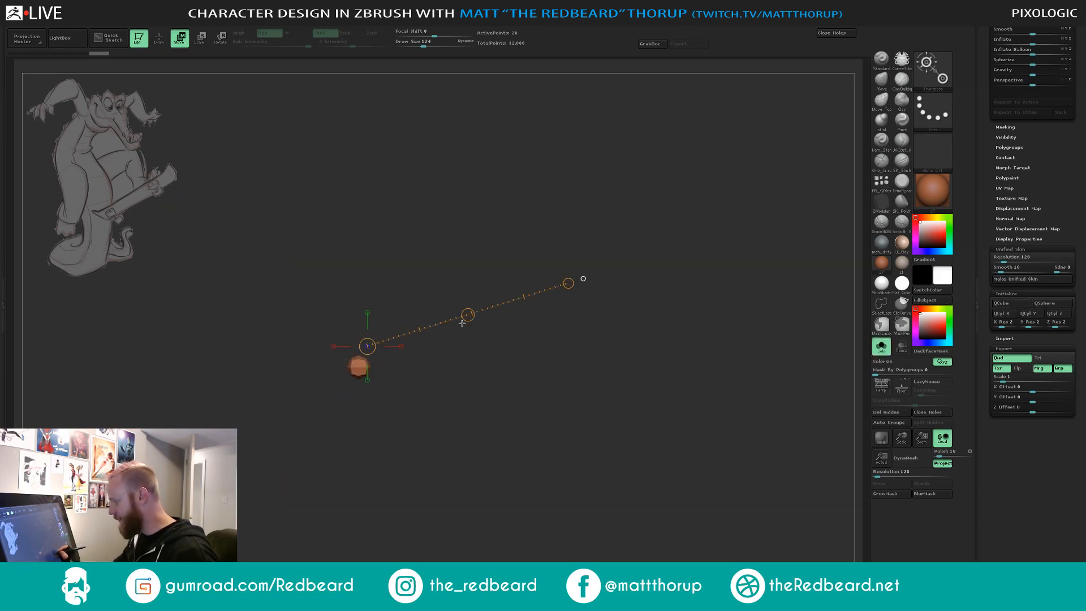
{"action": "left_click_drag", "start_coordinate": [467, 317], "coordinate": [548, 210]}
{"action": "left_click", "coordinate": [881, 346]}
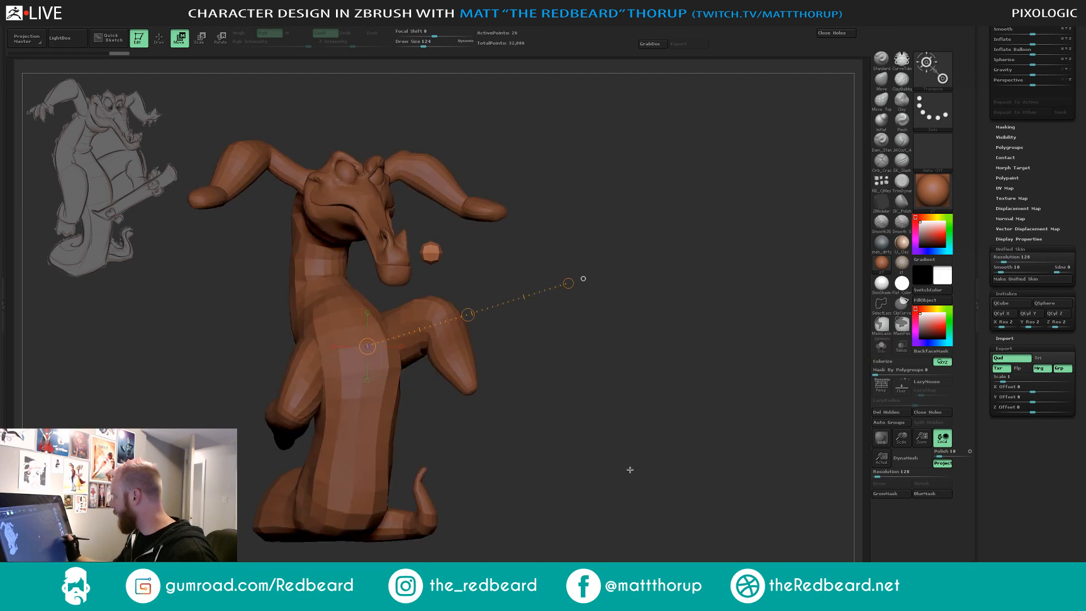
Squash the small sphere into a narrow, upright finger shape with transpose lines.
{"action": "left_click_drag", "start_coordinate": [432, 253], "coordinate": [556, 252]}
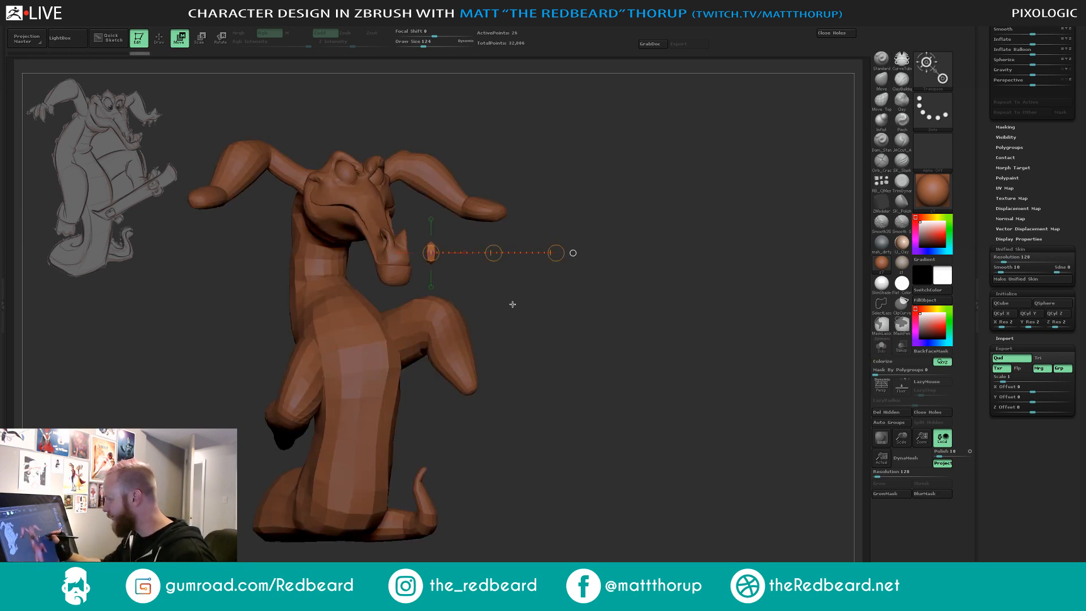
{"action": "left_click_drag", "start_coordinate": [606, 197], "coordinate": [526, 221]}
{"action": "mouse_move", "coordinate": [444, 253]}
{"action": "left_mouse_down"}
{"action": "mouse_move", "coordinate": [602, 253]}
{"action": "mouse_move", "coordinate": [531, 256]}
{"action": "mouse_move", "coordinate": [613, 342]}
{"action": "mouse_move", "coordinate": [584, 317]}
{"action": "left_mouse_up"}
{"action": "left_click_drag", "start_coordinate": [436, 247], "coordinate": [582, 190]}
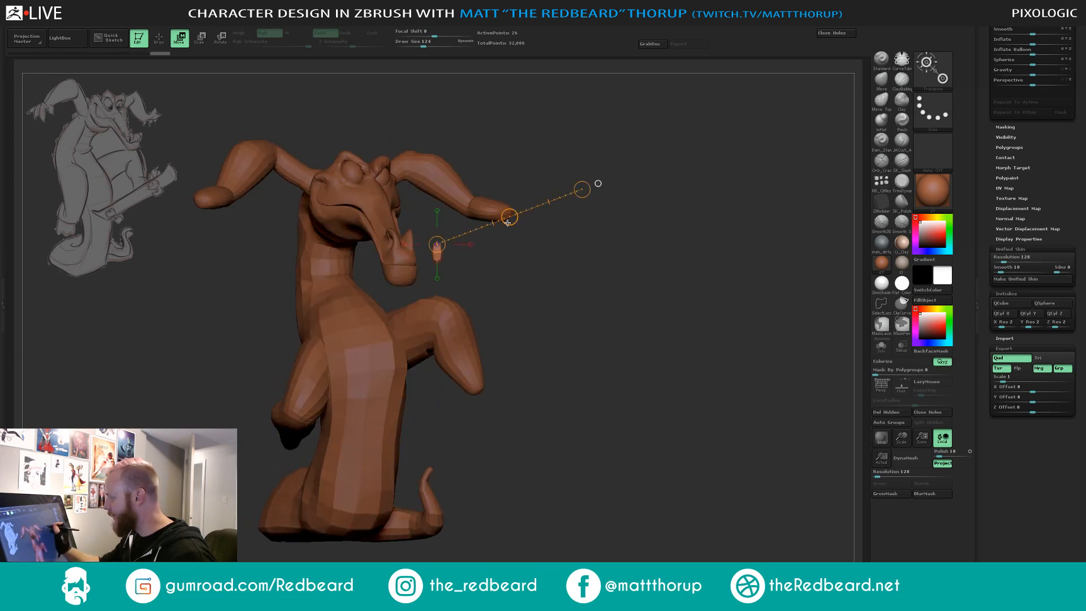
Move the finger piece from beside the snout to the tip of the nearby outstretched arm.
{"action": "left_click_drag", "start_coordinate": [512, 217], "coordinate": [555, 202]}
{"action": "mouse_move", "coordinate": [533, 270]}
{"action": "left_mouse_down"}
{"action": "mouse_move", "coordinate": [533, 175]}
{"action": "mouse_move", "coordinate": [530, 218]}
{"action": "mouse_move", "coordinate": [548, 173]}
{"action": "mouse_move", "coordinate": [625, 230]}
{"action": "mouse_move", "coordinate": [624, 317]}
{"action": "left_mouse_up"}
{"action": "left_click_drag", "start_coordinate": [541, 249], "coordinate": [596, 244]}
{"action": "left_click_drag", "start_coordinate": [587, 222], "coordinate": [575, 314]}
{"action": "mouse_move", "coordinate": [508, 238]}
{"action": "left_mouse_down"}
{"action": "mouse_move", "coordinate": [566, 309]}
{"action": "mouse_move", "coordinate": [584, 300]}
{"action": "left_mouse_up"}
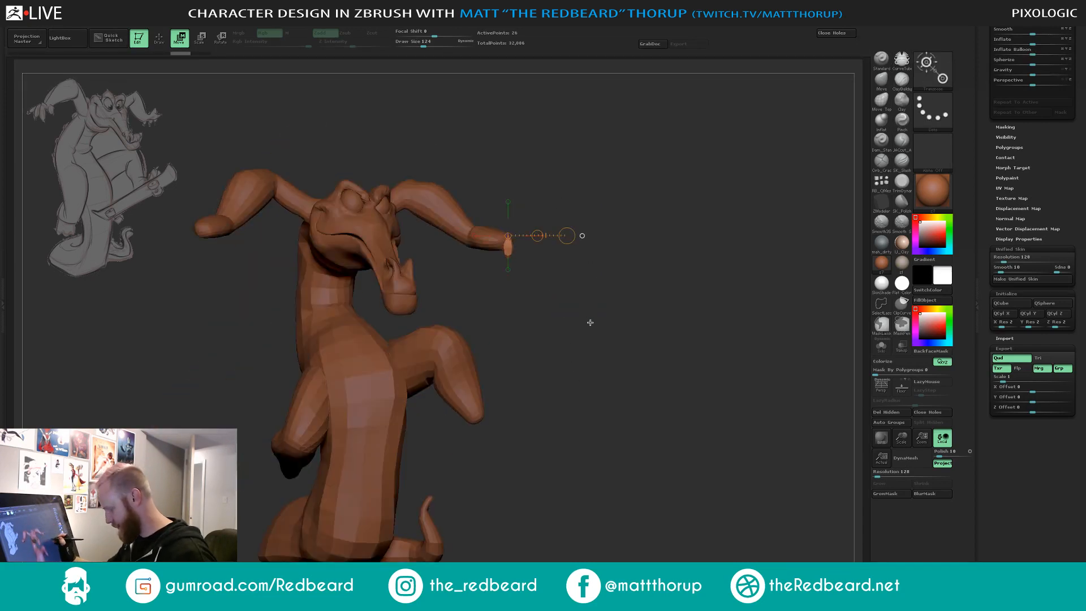
Rotate the finger piece at the end of the arm so that it angles outward from the hand.
{"action": "left_click_drag", "start_coordinate": [589, 320], "coordinate": [597, 236]}
{"action": "key", "text": "r"}
{"action": "left_click_drag", "start_coordinate": [532, 172], "coordinate": [476, 180]}
{"action": "left_click_drag", "start_coordinate": [565, 175], "coordinate": [536, 156]}
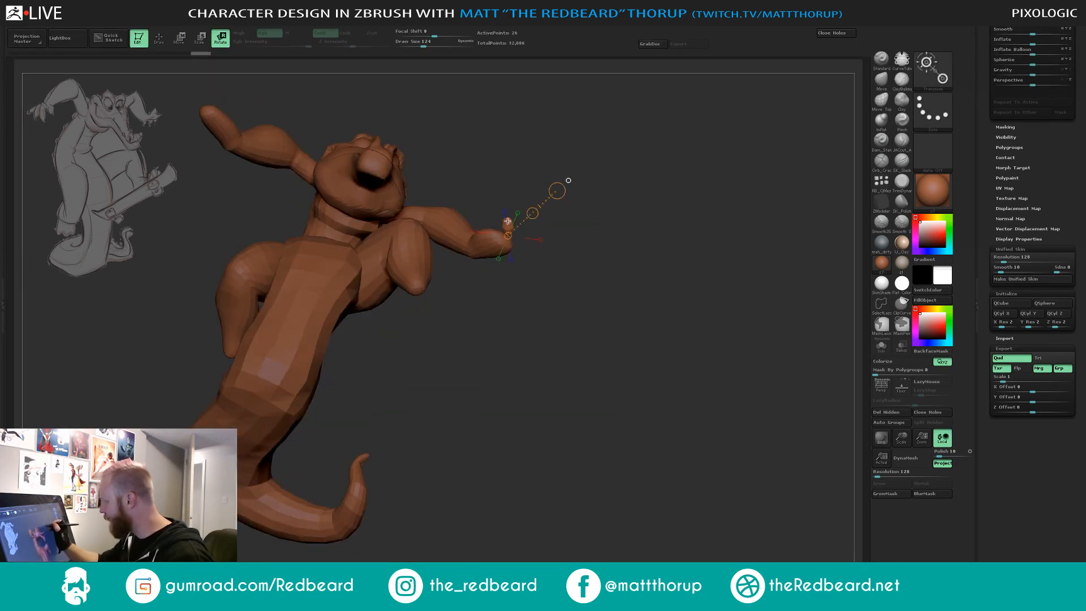
{"action": "left_click_drag", "start_coordinate": [507, 231], "coordinate": [596, 310]}
{"action": "mouse_move", "coordinate": [567, 274]}
{"action": "left_mouse_down"}
{"action": "mouse_move", "coordinate": [585, 269]}
{"action": "mouse_move", "coordinate": [553, 261]}
{"action": "left_mouse_up"}
{"action": "left_click_drag", "start_coordinate": [497, 223], "coordinate": [546, 183]}
Nudge the finger piece so that it sits against the tip of the outstretched arm, checking it from several angles.
{"action": "key", "text": "w"}
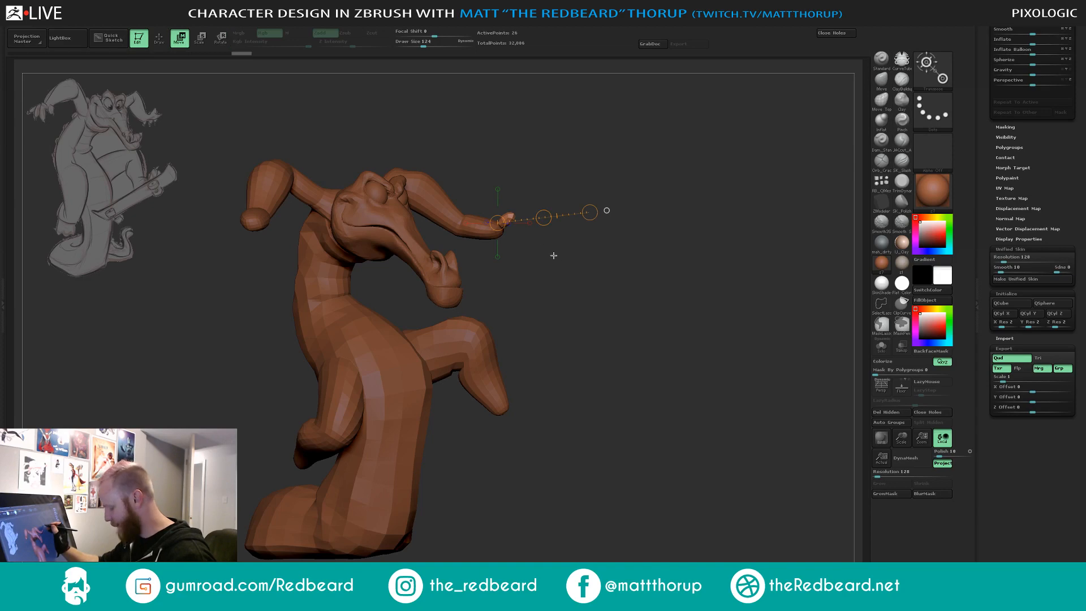
{"action": "left_click_drag", "start_coordinate": [552, 252], "coordinate": [555, 334]}
{"action": "left_click_drag", "start_coordinate": [541, 242], "coordinate": [540, 239]}
{"action": "left_click_drag", "start_coordinate": [550, 328], "coordinate": [545, 248]}
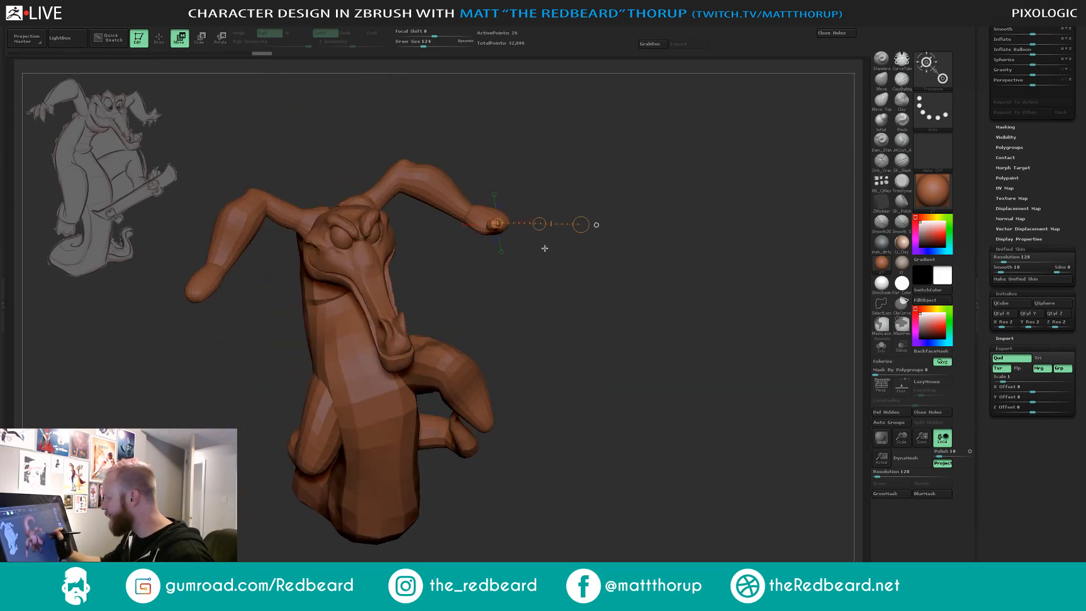
{"action": "left_click_drag", "start_coordinate": [565, 346], "coordinate": [557, 291]}
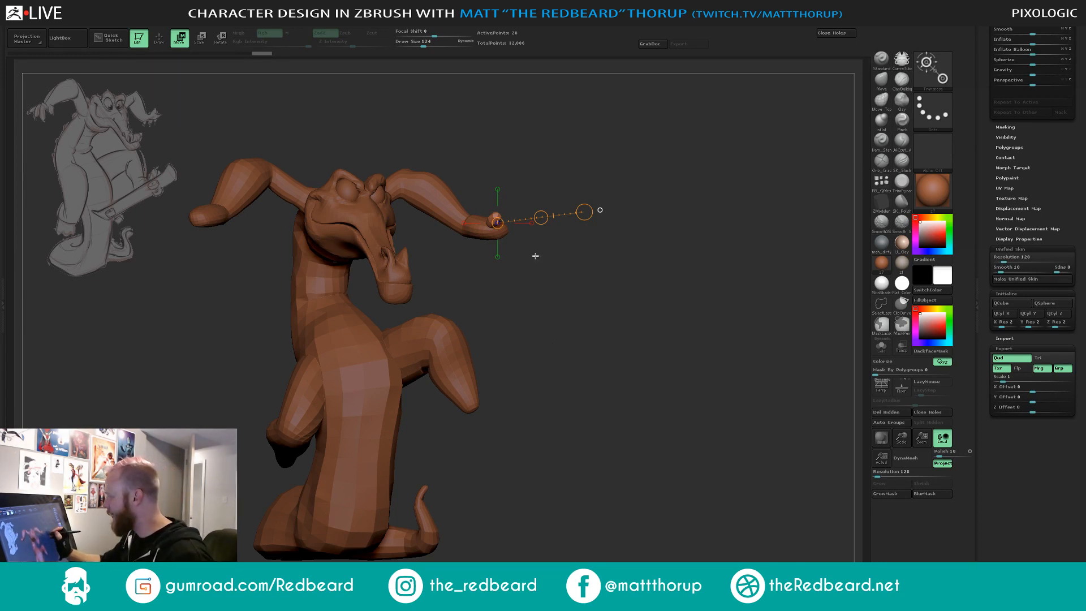
{"action": "left_click_drag", "start_coordinate": [535, 255], "coordinate": [446, 256]}
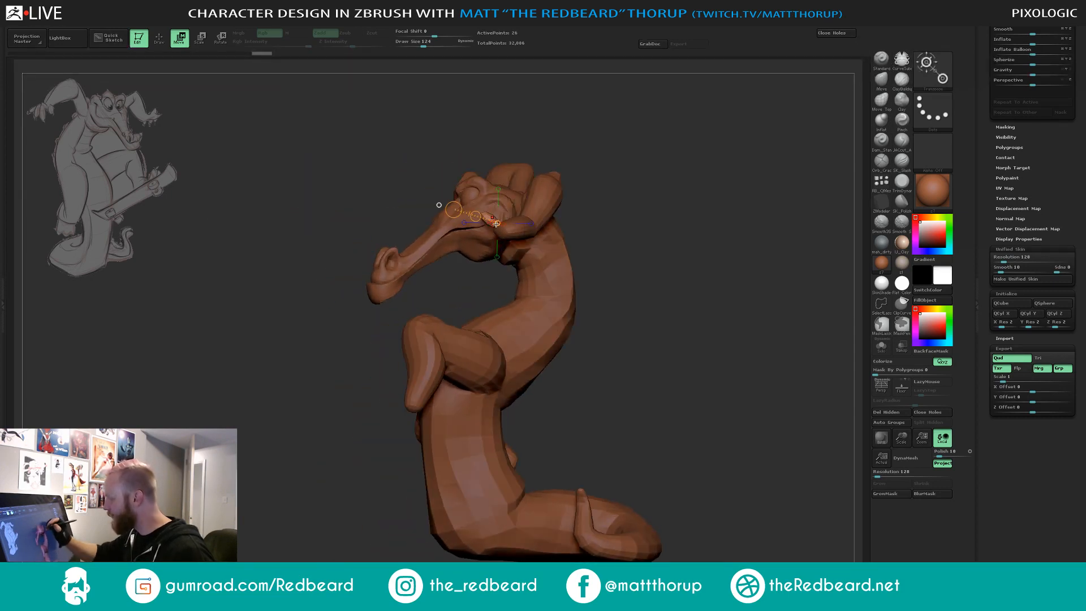
{"action": "left_click_drag", "start_coordinate": [502, 228], "coordinate": [429, 147]}
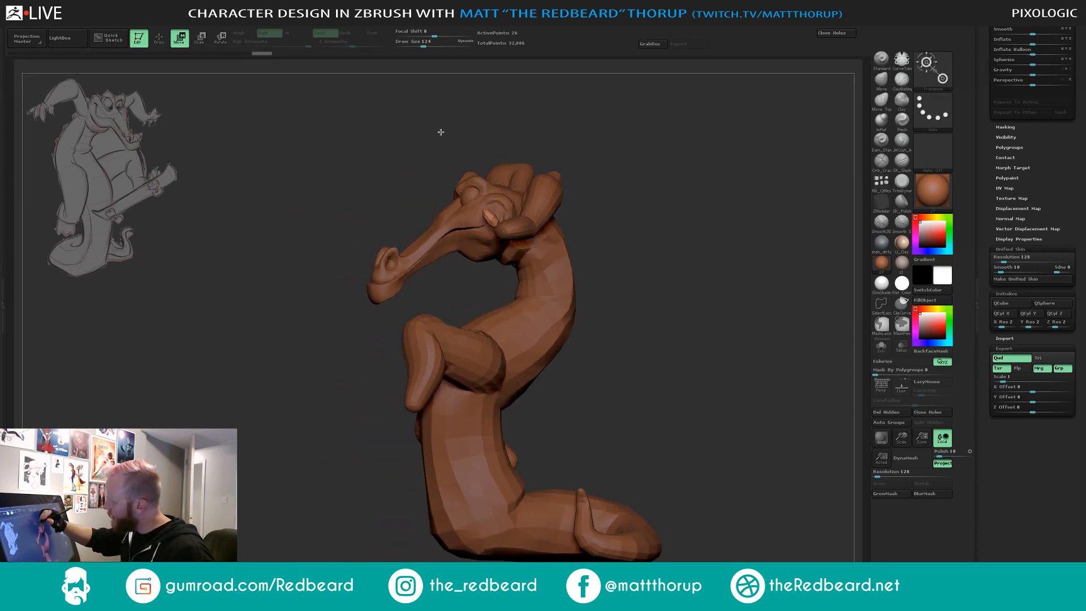
Duplicate the finger piece within the same subtool and rotate the copy downward so it bends away from the original.
{"action": "left_click_drag", "start_coordinate": [706, 272], "coordinate": [625, 250], "text": "shift"}
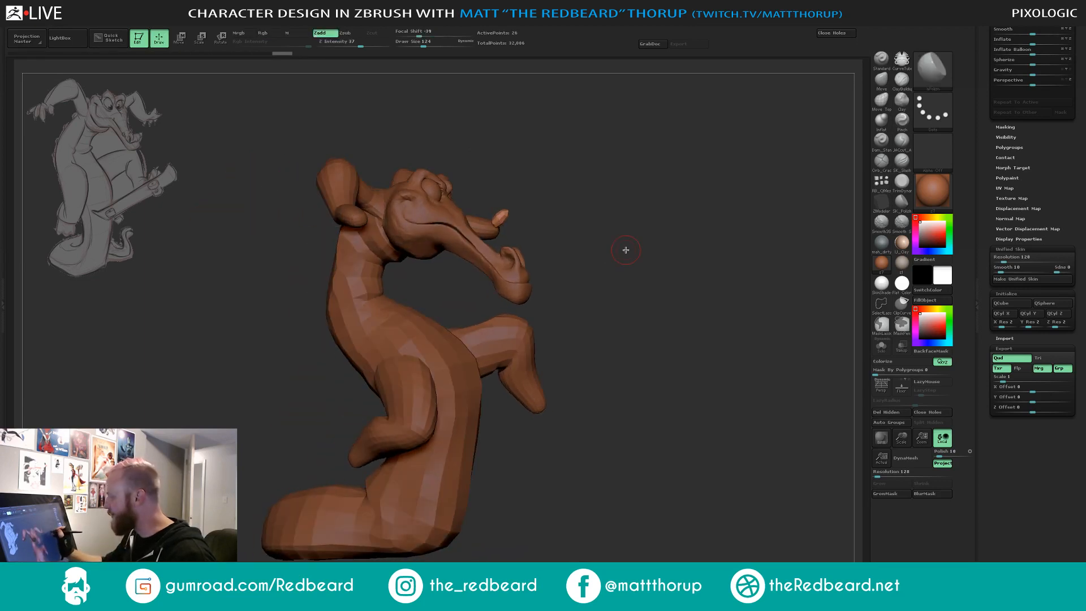
{"action": "left_click_drag", "start_coordinate": [498, 217], "coordinate": [531, 186]}
{"action": "mouse_move", "coordinate": [557, 225]}
{"action": "left_mouse_down"}
{"action": "mouse_move", "coordinate": [592, 242]}
{"action": "mouse_move", "coordinate": [558, 233]}
{"action": "left_mouse_up"}
{"action": "key", "text": "r"}
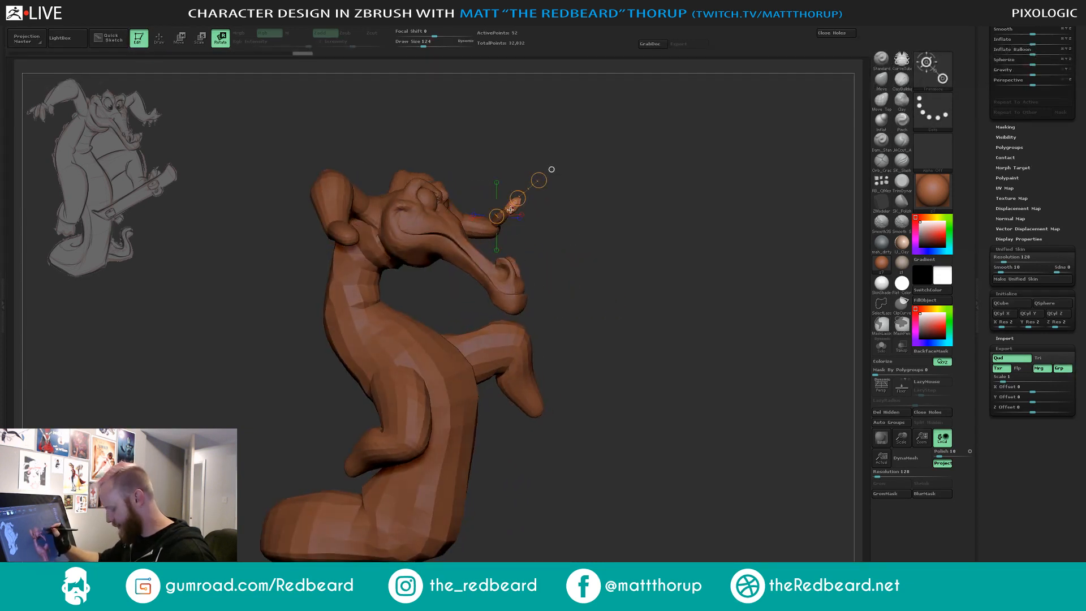
{"action": "left_click_drag", "start_coordinate": [518, 198], "coordinate": [574, 134]}
{"action": "left_click_drag", "start_coordinate": [504, 215], "coordinate": [547, 257]}
Move the copied piece so that its base meets the end of the first finger segment.
{"action": "key", "text": "w"}
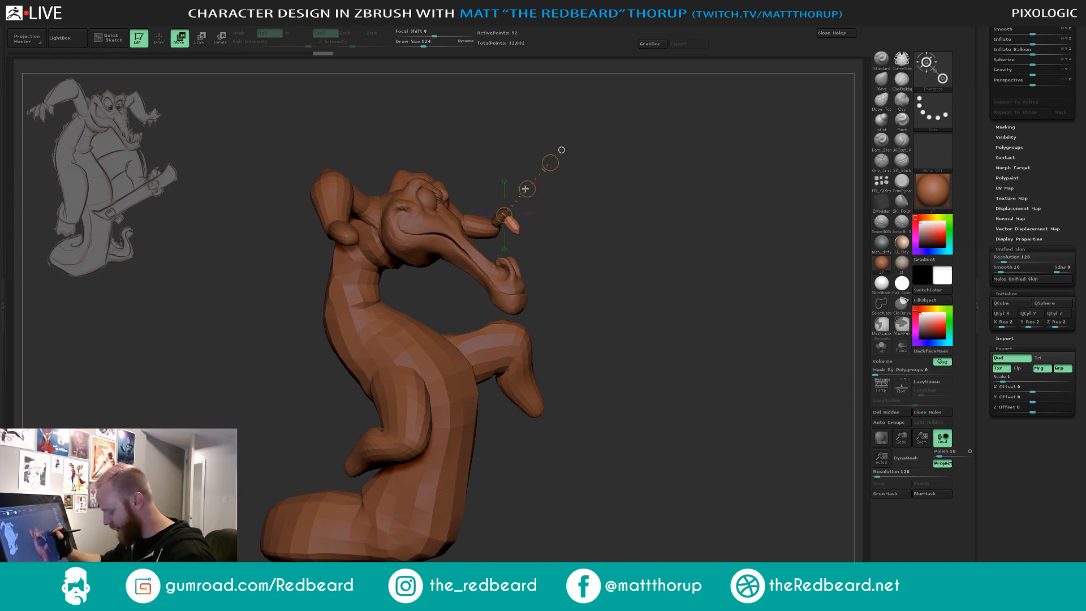
{"action": "left_click_drag", "start_coordinate": [524, 187], "coordinate": [528, 183]}
{"action": "left_click_drag", "start_coordinate": [587, 243], "coordinate": [553, 223]}
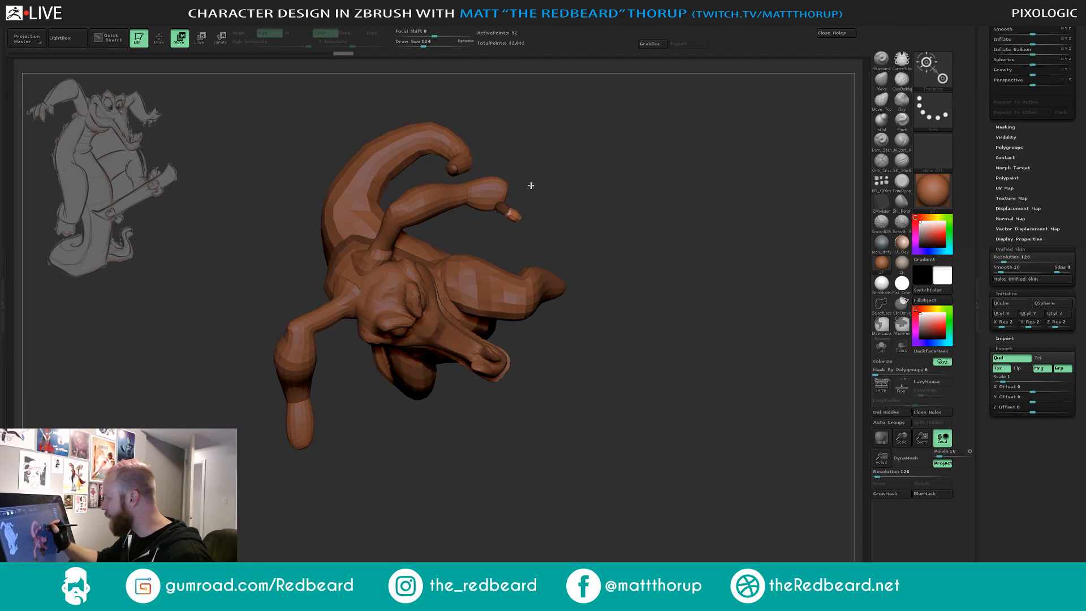
{"action": "left_click_drag", "start_coordinate": [544, 155], "coordinate": [602, 366]}
{"action": "mouse_move", "coordinate": [683, 214]}
{"action": "left_mouse_down"}
{"action": "mouse_move", "coordinate": [718, 211]}
{"action": "mouse_move", "coordinate": [668, 257]}
{"action": "mouse_move", "coordinate": [616, 253]}
{"action": "mouse_move", "coordinate": [563, 140]}
{"action": "mouse_move", "coordinate": [652, 124]}
{"action": "mouse_move", "coordinate": [650, 192]}
{"action": "left_mouse_up"}
{"action": "key", "text": "q"}
{"action": "key", "text": "w"}
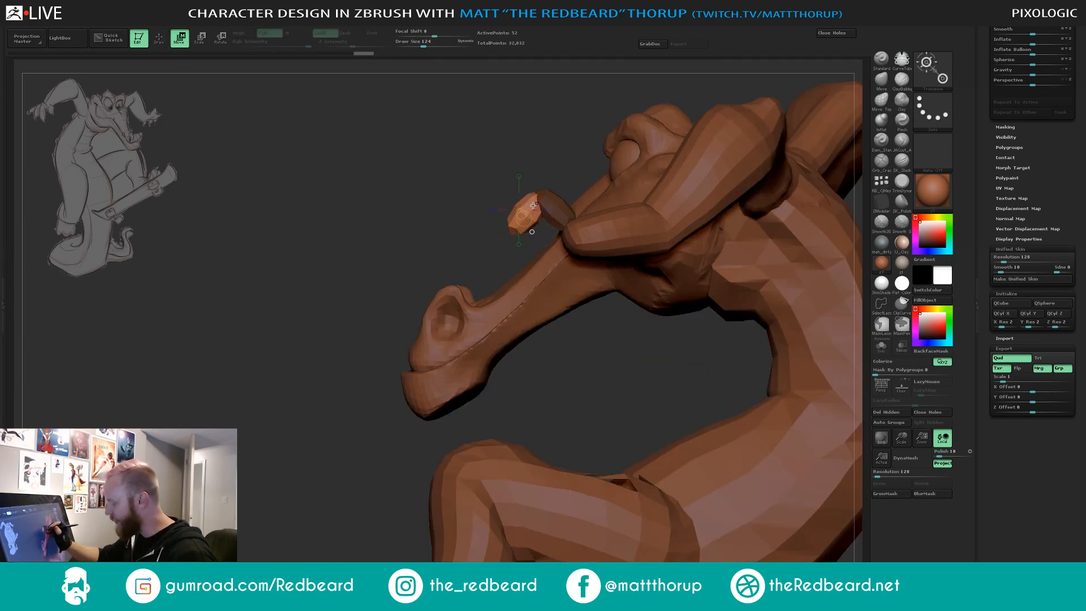
{"action": "left_click_drag", "start_coordinate": [535, 206], "coordinate": [533, 97]}
{"action": "left_click_drag", "start_coordinate": [533, 150], "coordinate": [536, 156]}
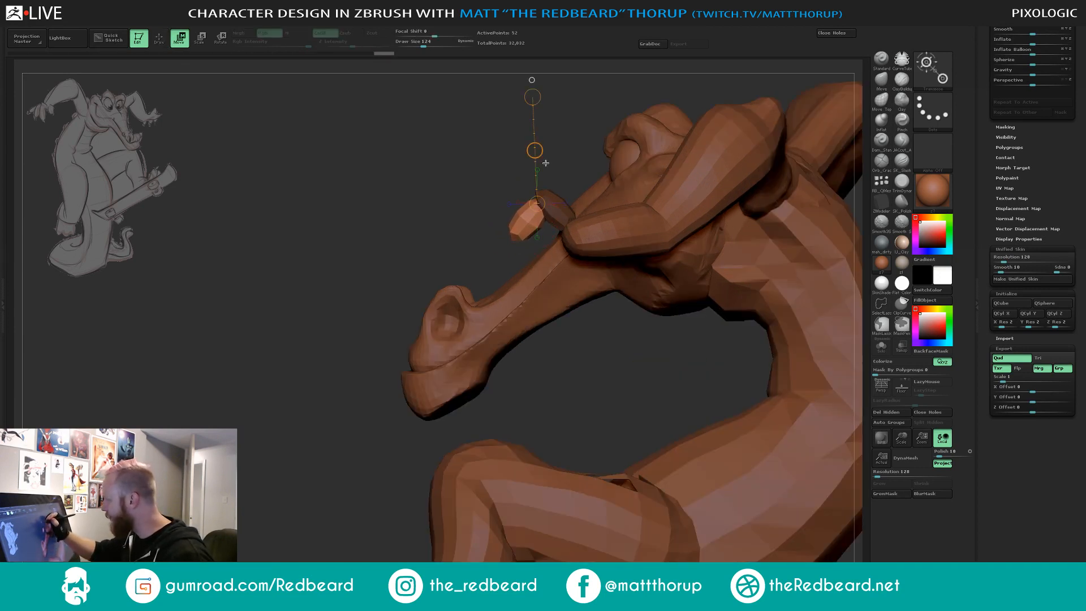
Switch to the Move brush with a smaller draw size, and undo and redo the latest finger edits.
{"action": "key", "text": "q"}
{"action": "key", "text": "b"}
{"action": "key", "text": "m"}
{"action": "key", "text": "v"}
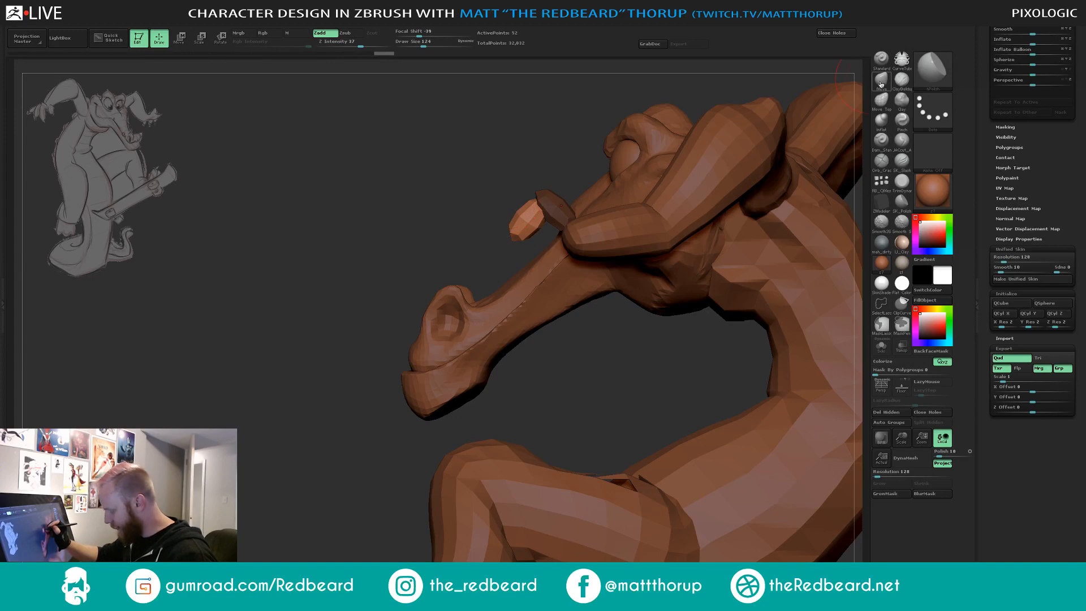
{"action": "key", "text": "s"}
{"action": "mouse_move", "coordinate": [517, 211]}
{"action": "left_mouse_down"}
{"action": "mouse_move", "coordinate": [540, 194]}
{"action": "mouse_move", "coordinate": [693, 215]}
{"action": "mouse_move", "coordinate": [775, 209]}
{"action": "mouse_move", "coordinate": [696, 233]}
{"action": "mouse_move", "coordinate": [703, 222]}
{"action": "mouse_move", "coordinate": [650, 215]}
{"action": "mouse_move", "coordinate": [608, 225]}
{"action": "mouse_move", "coordinate": [516, 296]}
{"action": "left_mouse_up"}
{"action": "key", "text": "ctrl+z"}
{"action": "key", "text": "ctrl+z"}
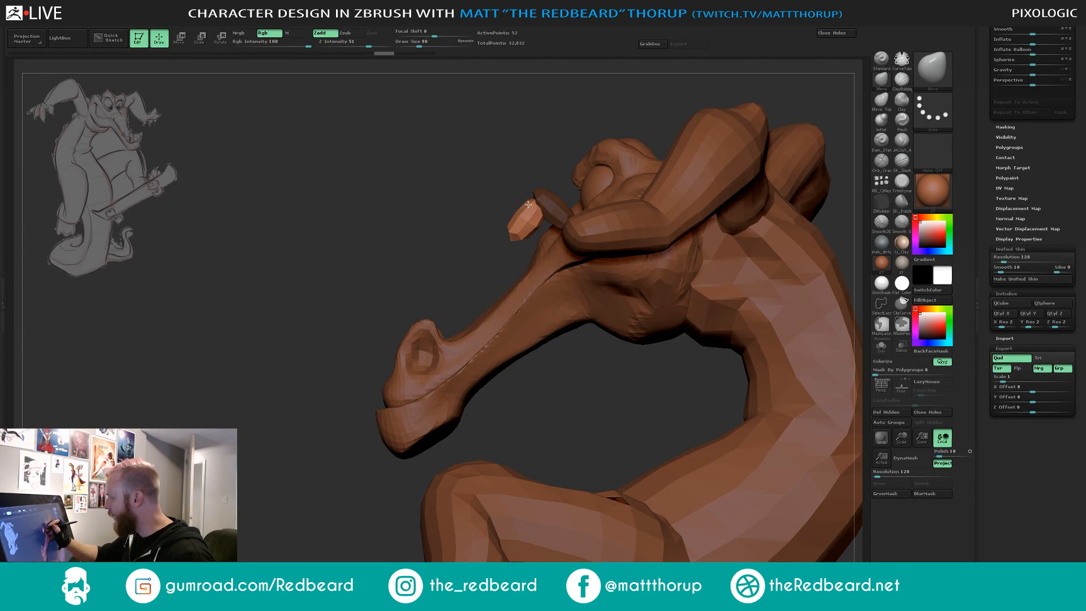
{"action": "key", "text": "ctrl+shift+z"}
{"action": "key", "text": "ctrl+shift+z"}
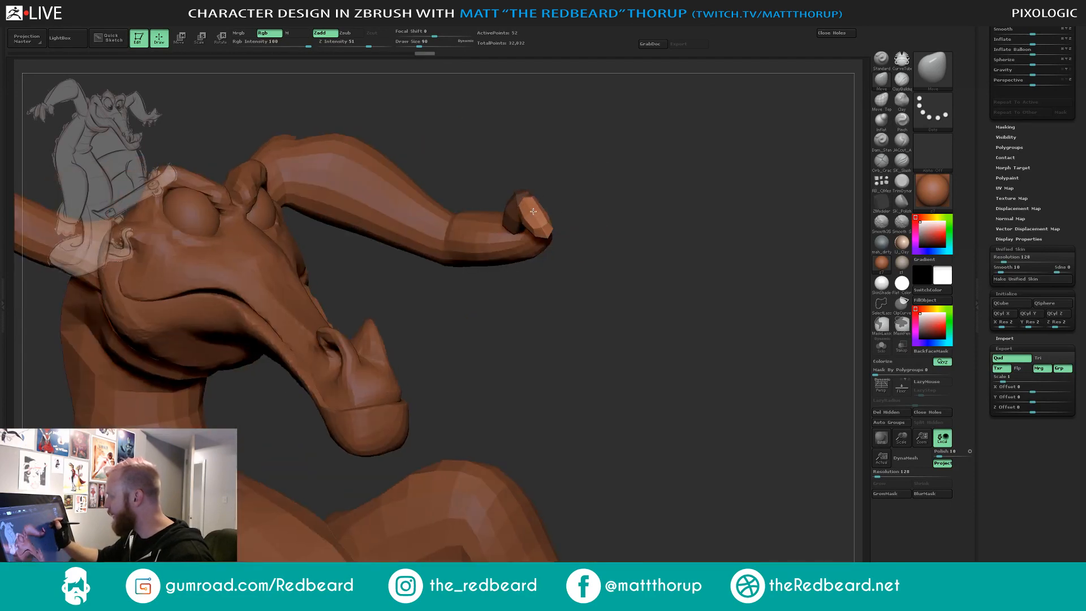
Isolate the finger pieces in Solo mode and frame them in the view.
{"action": "mouse_move", "coordinate": [613, 211]}
{"action": "left_mouse_down"}
{"action": "mouse_move", "coordinate": [637, 195]}
{"action": "mouse_move", "coordinate": [637, 179]}
{"action": "mouse_move", "coordinate": [586, 219]}
{"action": "mouse_move", "coordinate": [613, 269]}
{"action": "left_mouse_up"}
{"action": "left_click", "coordinate": [881, 346]}
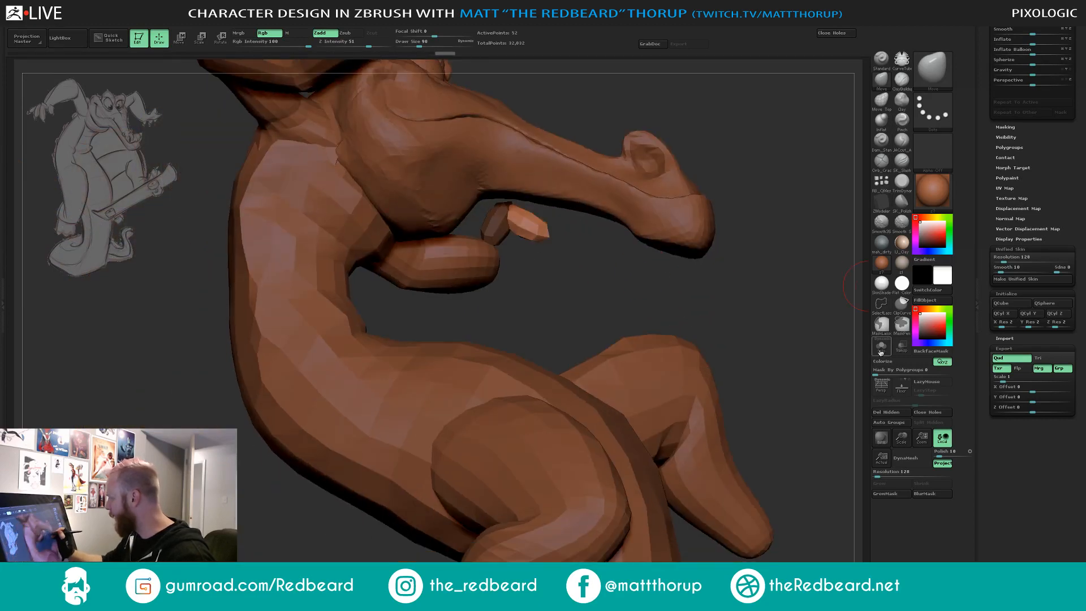
{"action": "key", "text": "f"}
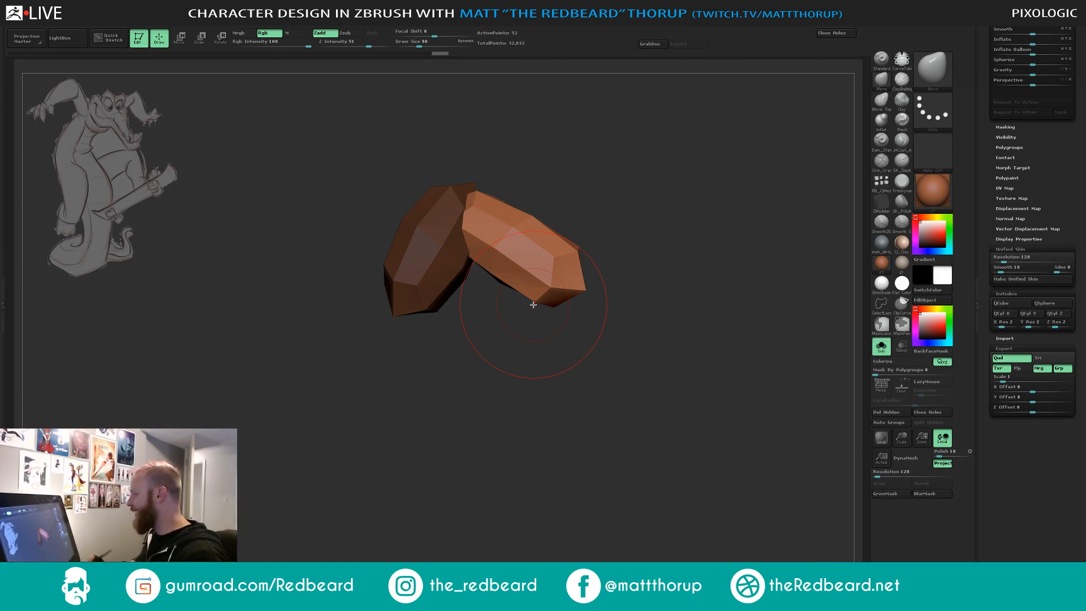
Reshape the unmasked finger segment with the Move brush, widening it toward its free end.
{"action": "mouse_move", "coordinate": [638, 230]}
{"action": "left_mouse_down"}
{"action": "mouse_move", "coordinate": [647, 252]}
{"action": "mouse_move", "coordinate": [554, 294]}
{"action": "left_mouse_up"}
{"action": "left_click_drag", "start_coordinate": [670, 254], "coordinate": [589, 271]}
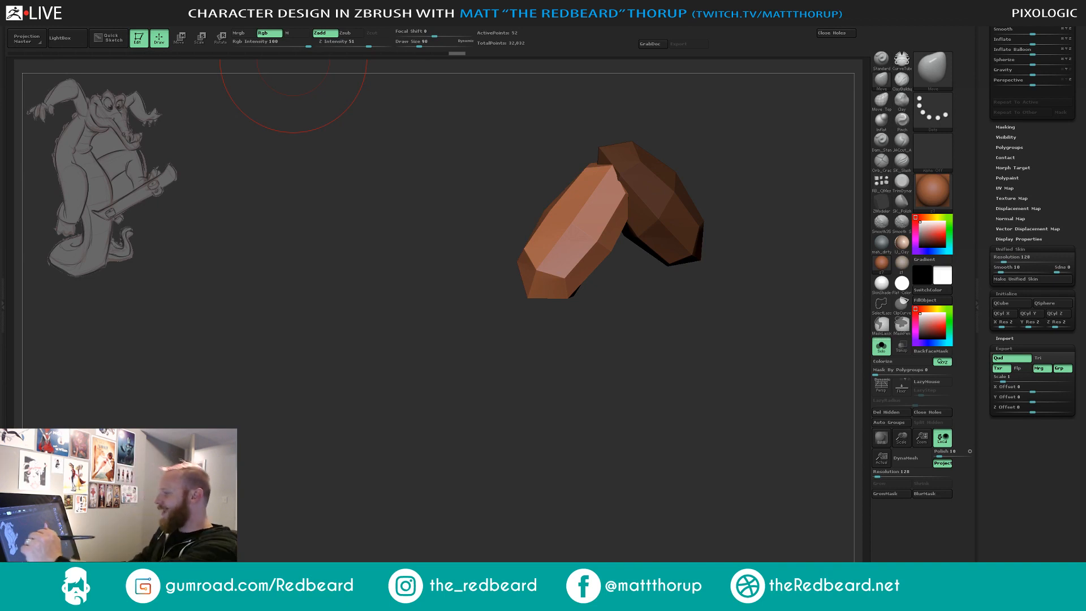
{"action": "mouse_move", "coordinate": [704, 392]}
{"action": "left_mouse_down"}
{"action": "mouse_move", "coordinate": [681, 383]}
{"action": "mouse_move", "coordinate": [725, 383]}
{"action": "mouse_move", "coordinate": [627, 331]}
{"action": "left_mouse_up"}
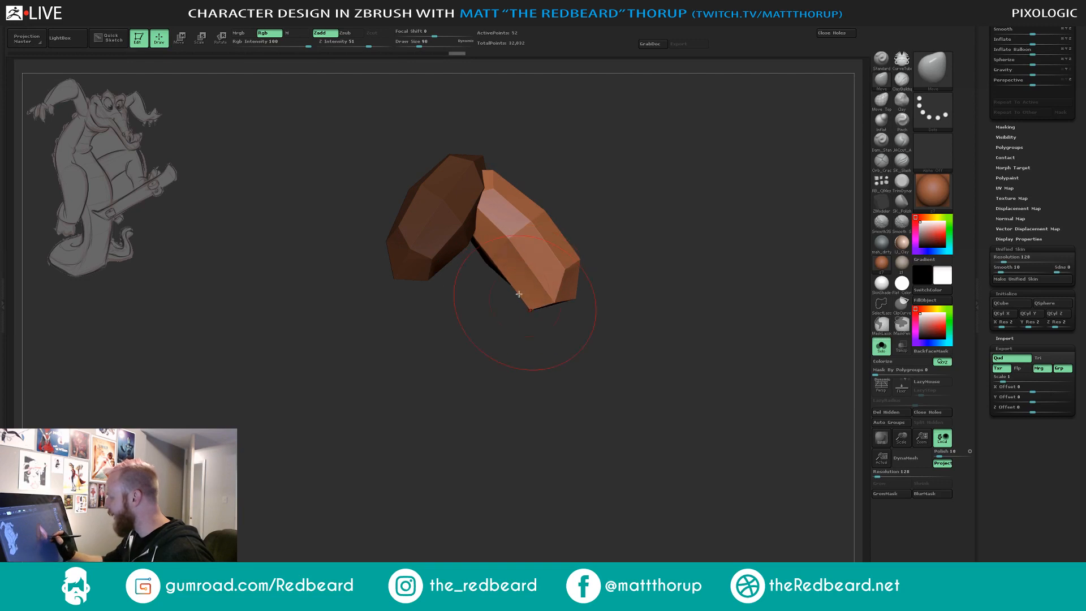
{"action": "mouse_move", "coordinate": [534, 308]}
{"action": "left_mouse_down"}
{"action": "mouse_move", "coordinate": [555, 356]}
{"action": "mouse_move", "coordinate": [604, 341]}
{"action": "mouse_move", "coordinate": [562, 265]}
{"action": "mouse_move", "coordinate": [554, 301]}
{"action": "left_mouse_up"}
{"action": "left_click_drag", "start_coordinate": [496, 217], "coordinate": [503, 228]}
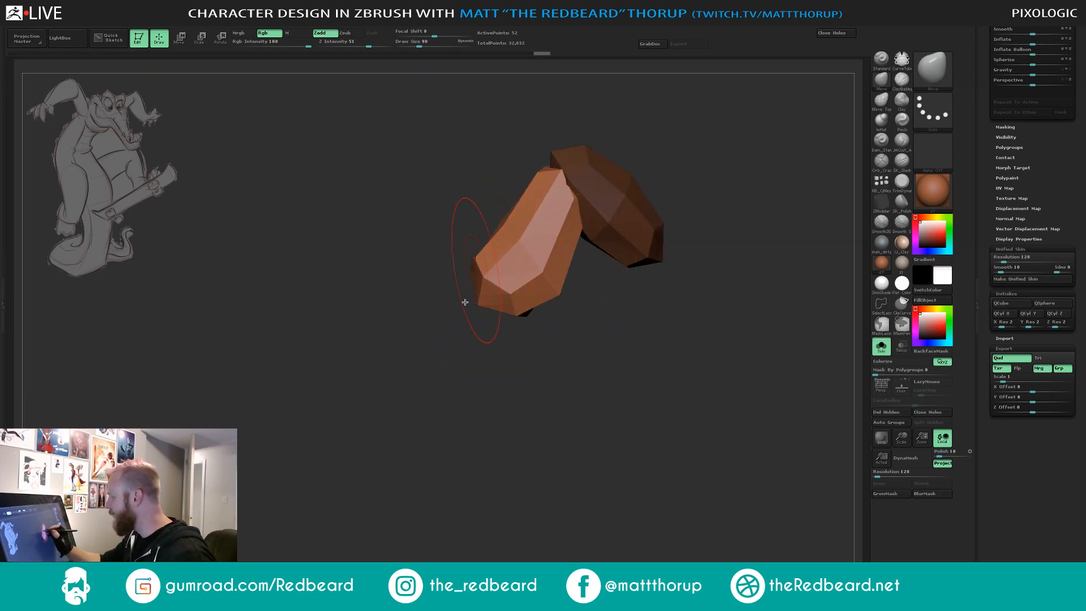
{"action": "left_click_drag", "start_coordinate": [466, 304], "coordinate": [569, 371]}
{"action": "mouse_move", "coordinate": [545, 318]}
{"action": "left_mouse_down"}
{"action": "mouse_move", "coordinate": [556, 316]}
{"action": "mouse_move", "coordinate": [497, 314]}
{"action": "mouse_move", "coordinate": [538, 300]}
{"action": "mouse_move", "coordinate": [515, 296]}
{"action": "left_mouse_up"}
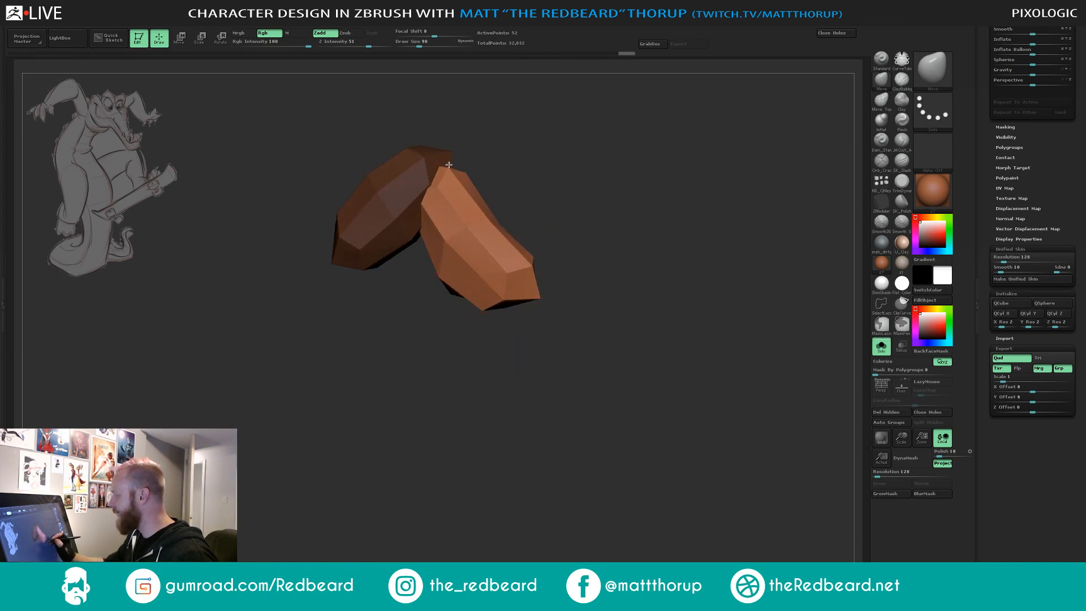
Adjust the joint end of the unmasked finger segment and pull its free end and sides into shape.
{"action": "left_click_drag", "start_coordinate": [448, 165], "coordinate": [445, 162]}
{"action": "left_click_drag", "start_coordinate": [534, 162], "coordinate": [424, 169]}
{"action": "left_click_drag", "start_coordinate": [482, 167], "coordinate": [489, 163]}
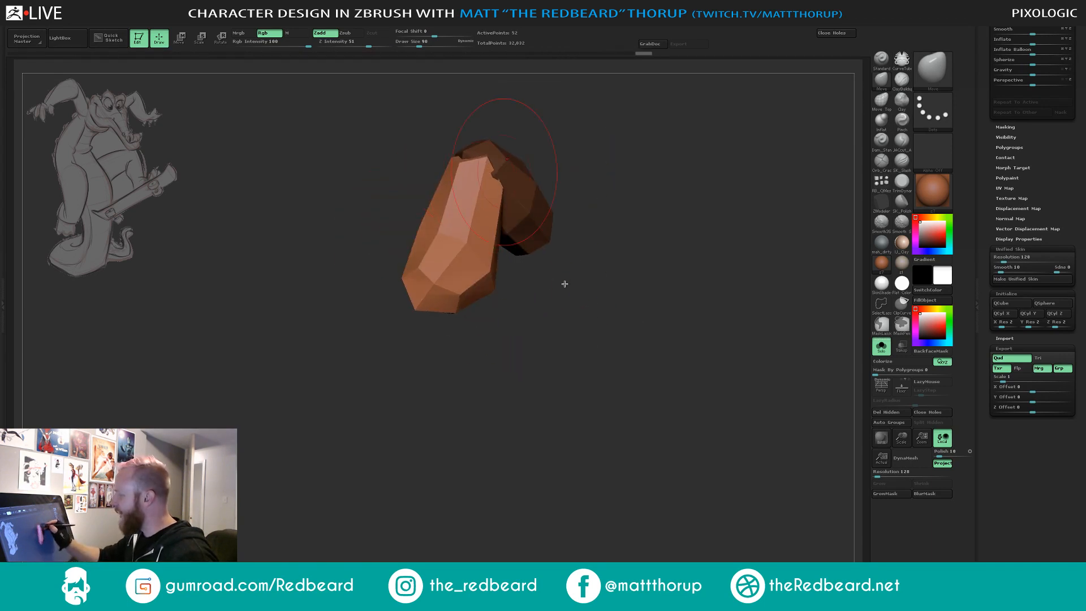
{"action": "mouse_move", "coordinate": [565, 284]}
{"action": "left_mouse_down"}
{"action": "mouse_move", "coordinate": [576, 368]}
{"action": "mouse_move", "coordinate": [538, 342]}
{"action": "mouse_move", "coordinate": [574, 344]}
{"action": "mouse_move", "coordinate": [589, 299]}
{"action": "mouse_move", "coordinate": [586, 312]}
{"action": "left_mouse_up"}
{"action": "mouse_move", "coordinate": [456, 290]}
{"action": "left_mouse_down"}
{"action": "mouse_move", "coordinate": [529, 285]}
{"action": "mouse_move", "coordinate": [444, 305]}
{"action": "left_mouse_up"}
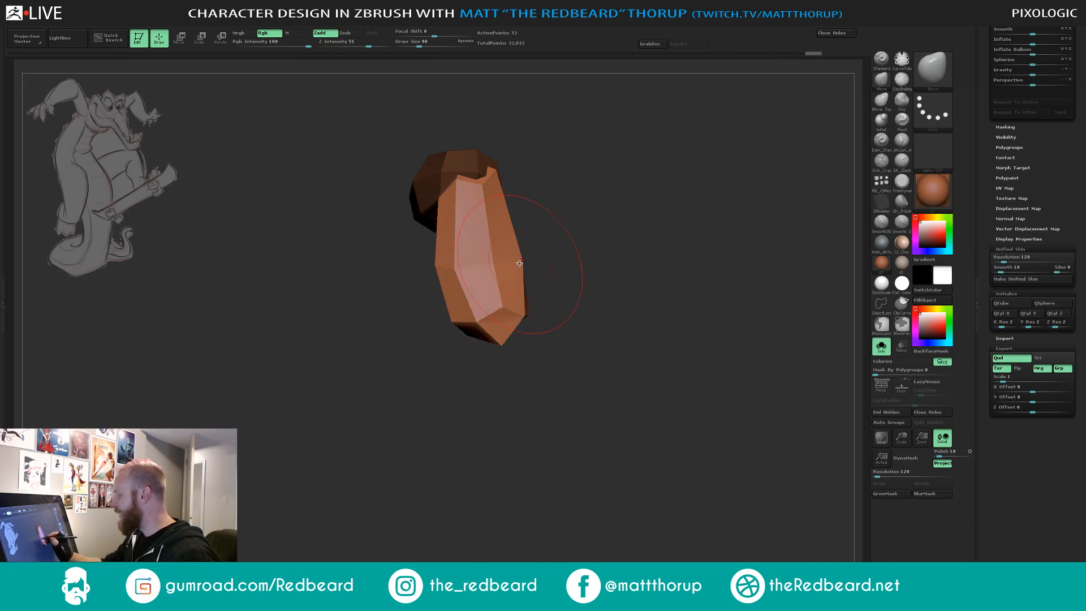
{"action": "left_click_drag", "start_coordinate": [559, 293], "coordinate": [591, 245]}
{"action": "left_click_drag", "start_coordinate": [717, 354], "coordinate": [516, 315]}
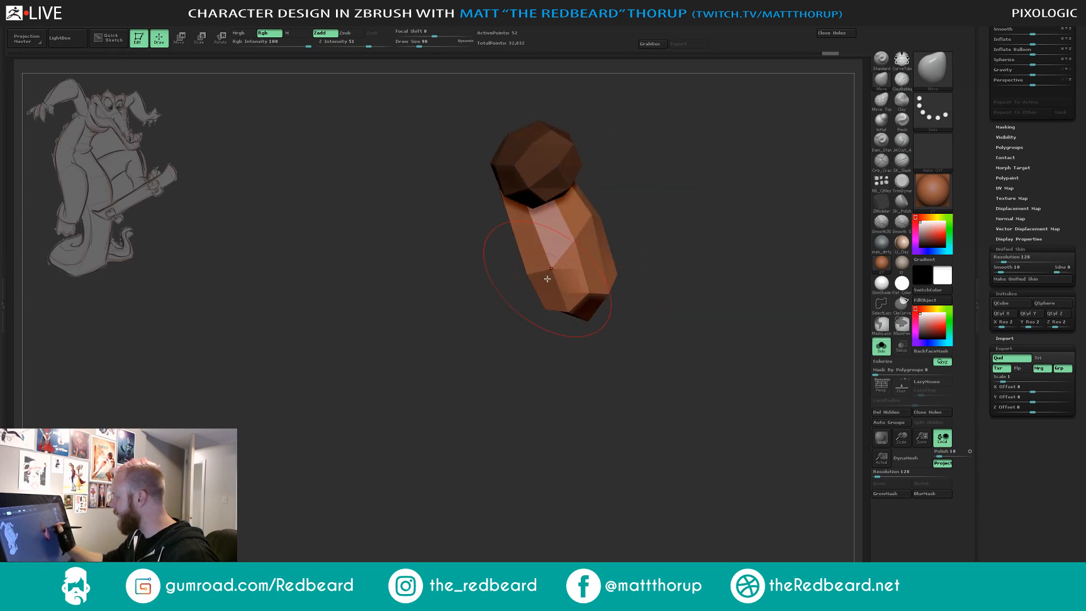
Refine the sides and tip of the unmasked finger segment with progressively smaller Move brush sizes.
{"action": "mouse_move", "coordinate": [585, 247]}
{"action": "left_mouse_down"}
{"action": "mouse_move", "coordinate": [600, 243]}
{"action": "mouse_move", "coordinate": [540, 263]}
{"action": "left_mouse_up"}
{"action": "key", "text": "s"}
{"action": "key", "text": "s"}
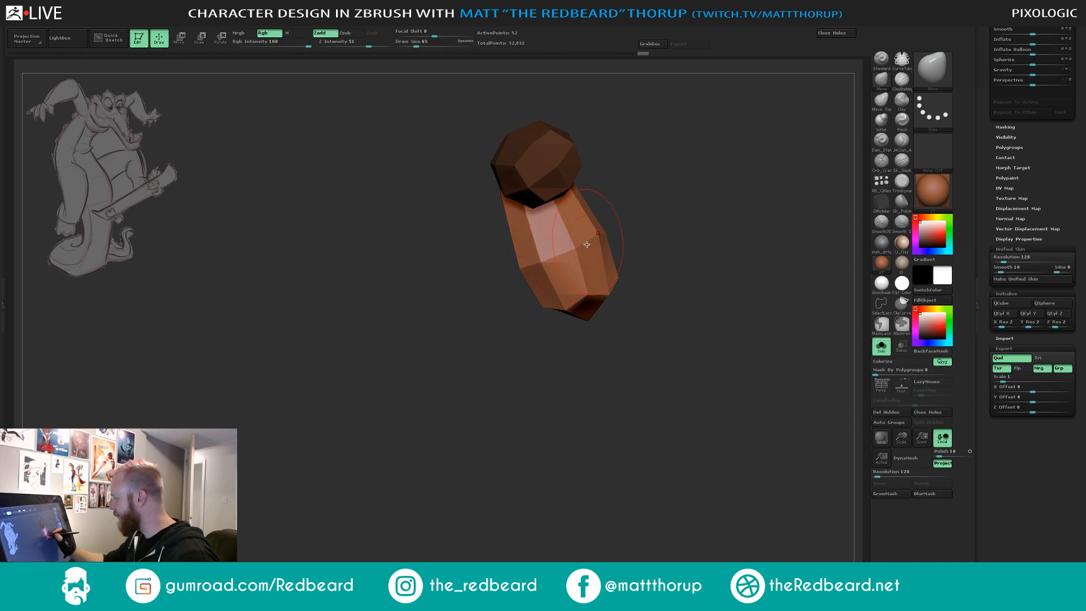
{"action": "mouse_move", "coordinate": [667, 312]}
{"action": "left_mouse_down"}
{"action": "mouse_move", "coordinate": [642, 376]}
{"action": "mouse_move", "coordinate": [652, 371]}
{"action": "mouse_move", "coordinate": [592, 388]}
{"action": "mouse_move", "coordinate": [628, 395]}
{"action": "mouse_move", "coordinate": [644, 380]}
{"action": "mouse_move", "coordinate": [621, 365]}
{"action": "left_mouse_up"}
{"action": "key", "text": "s"}
{"action": "left_click_drag", "start_coordinate": [603, 299], "coordinate": [636, 285]}
{"action": "mouse_move", "coordinate": [546, 273]}
{"action": "left_mouse_down"}
{"action": "mouse_move", "coordinate": [537, 268]}
{"action": "mouse_move", "coordinate": [583, 279]}
{"action": "left_mouse_up"}
{"action": "key", "text": "s"}
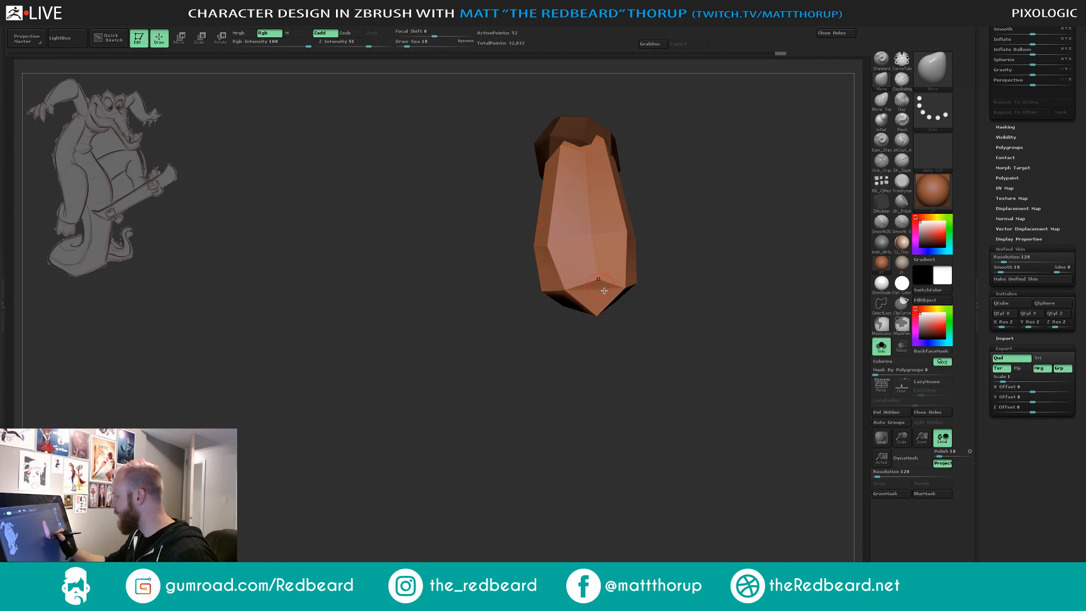
{"action": "left_click_drag", "start_coordinate": [628, 349], "coordinate": [662, 310]}
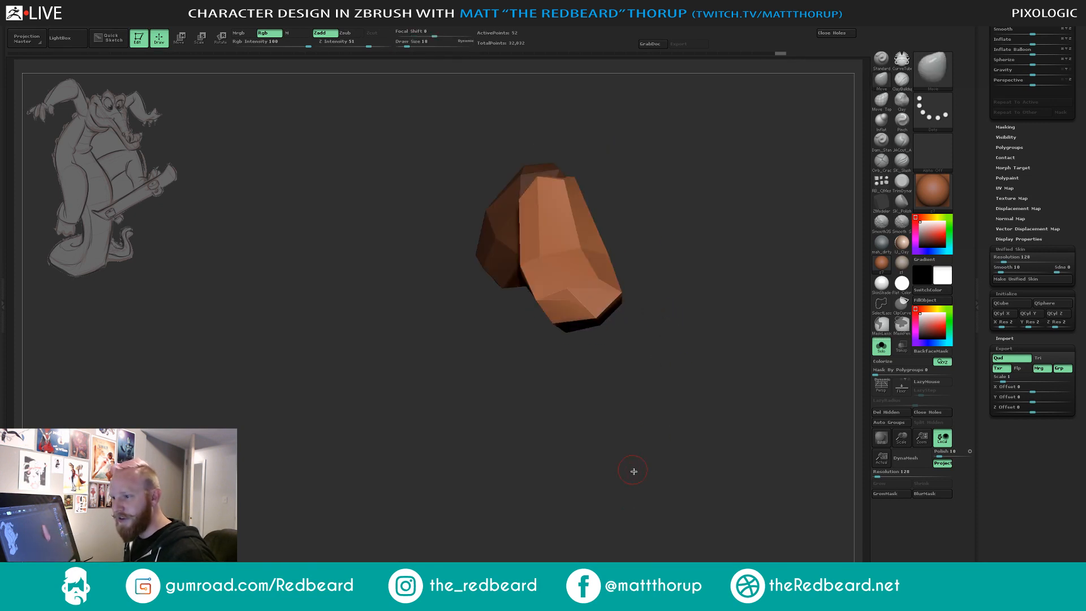
{"action": "left_click_drag", "start_coordinate": [633, 471], "coordinate": [635, 475]}
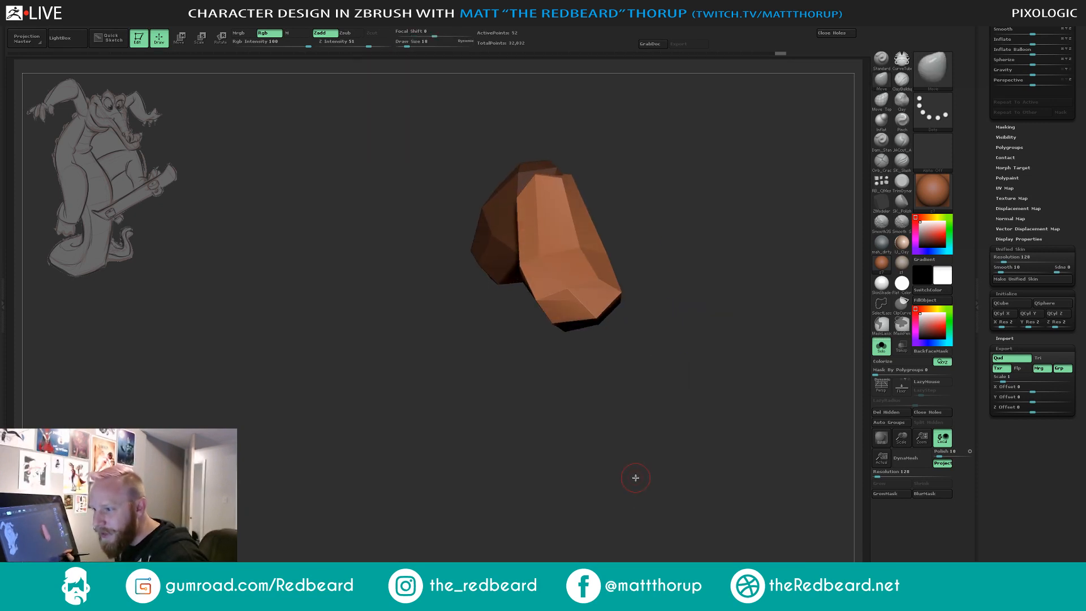
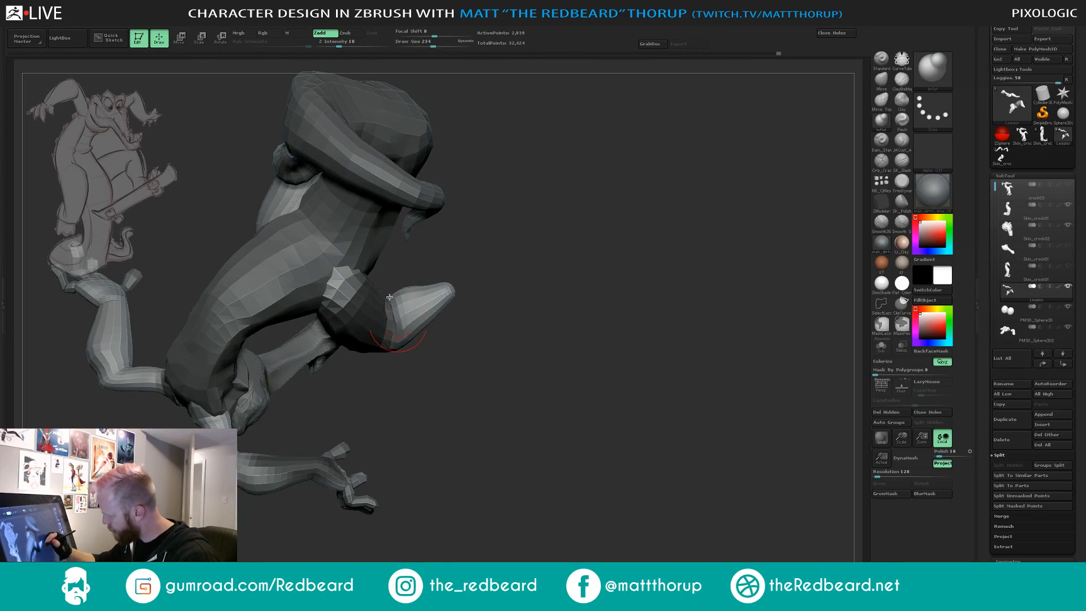
Rework the surface of the raised leg near the knee with a broad brush stroke.
{"action": "left_click_drag", "start_coordinate": [398, 328], "coordinate": [390, 301]}
{"action": "left_click_drag", "start_coordinate": [486, 310], "coordinate": [625, 308]}
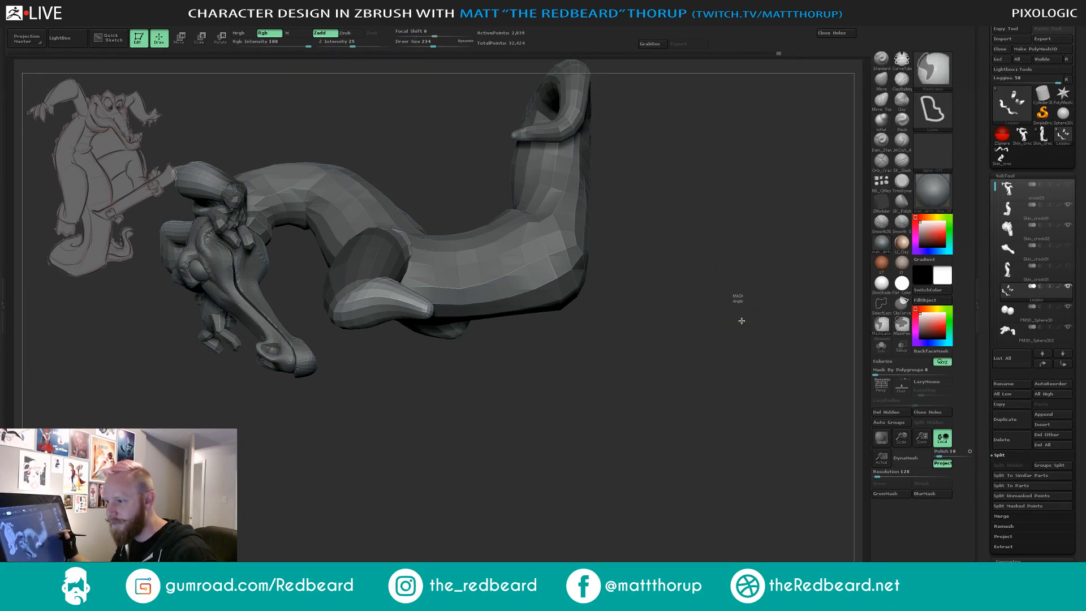
{"action": "mouse_move", "coordinate": [724, 341]}
{"action": "left_mouse_down", "text": "alt"}
{"action": "mouse_move", "coordinate": [693, 335]}
{"action": "mouse_move", "coordinate": [669, 308]}
{"action": "mouse_move", "coordinate": [662, 354]}
{"action": "mouse_move", "coordinate": [630, 405]}
{"action": "mouse_move", "coordinate": [635, 380]}
{"action": "mouse_move", "coordinate": [635, 419]}
{"action": "mouse_move", "coordinate": [632, 391]}
{"action": "mouse_move", "coordinate": [668, 382]}
{"action": "mouse_move", "coordinate": [614, 375]}
{"action": "left_mouse_up", "text": "alt"}
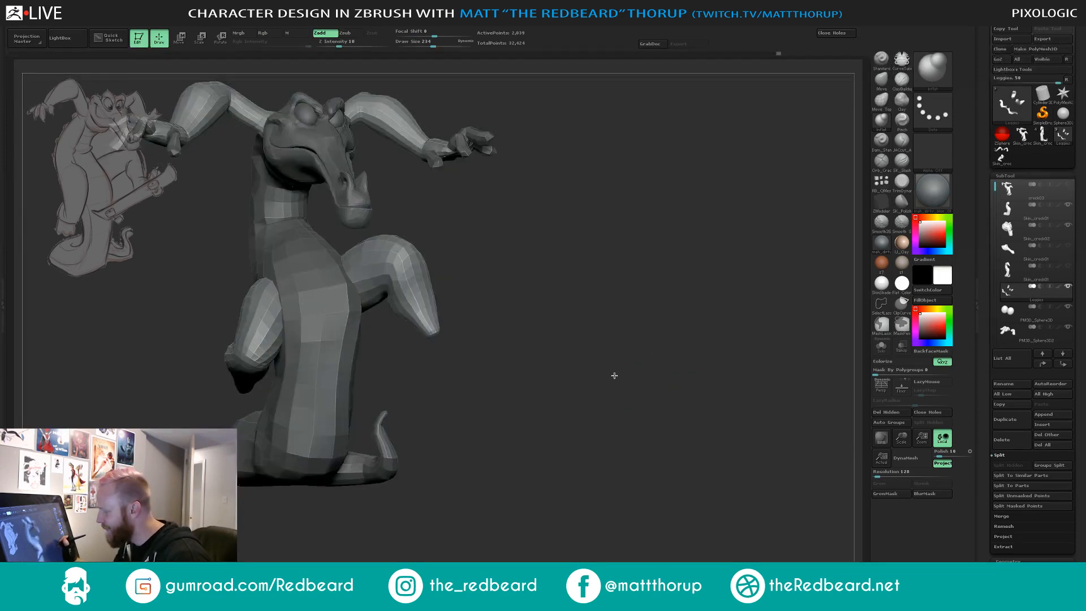
Append a Sphere3D as a new subtool and make it the active subtool.
{"action": "left_click", "coordinate": [1049, 416]}
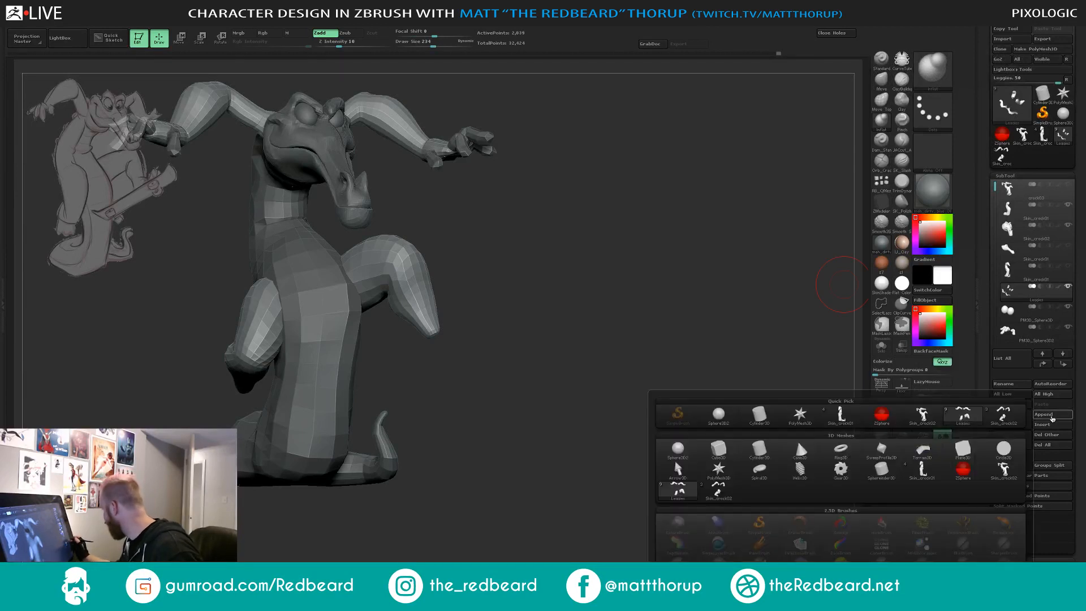
{"action": "left_click", "coordinate": [675, 451]}
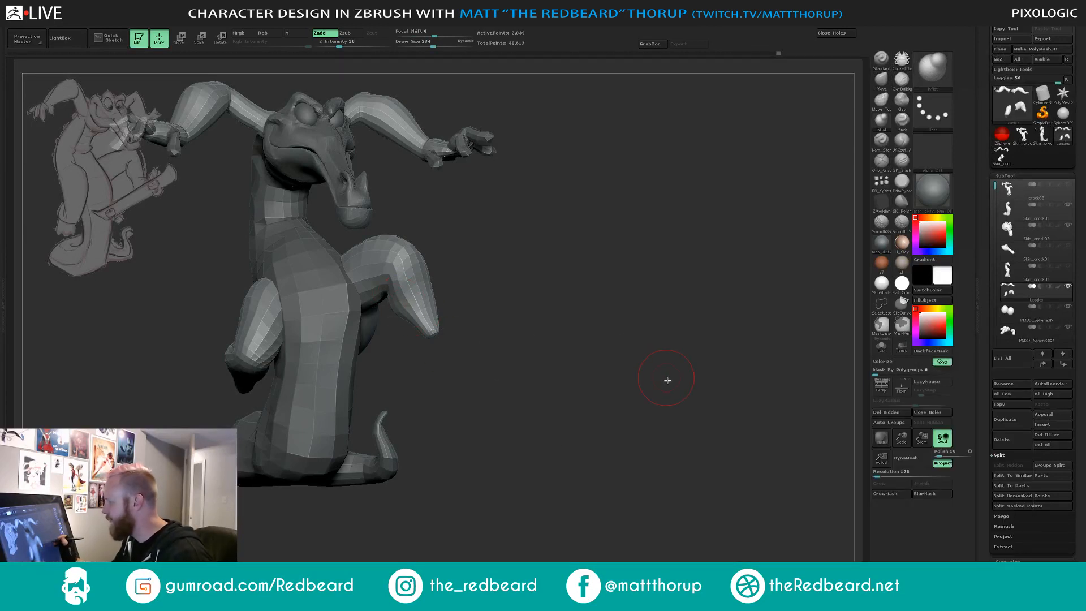
{"action": "left_click_drag", "start_coordinate": [667, 380], "coordinate": [629, 367], "text": "alt"}
{"action": "left_click_drag", "start_coordinate": [996, 185], "coordinate": [1013, 275]}
{"action": "left_click", "coordinate": [1020, 253]}
Reinitialize the appended sphere as a QCube and activate Move for repositioning it.
{"action": "left_click_drag", "start_coordinate": [1074, 521], "coordinate": [1068, 148]}
{"action": "left_click_drag", "start_coordinate": [1038, 504], "coordinate": [1039, 164]}
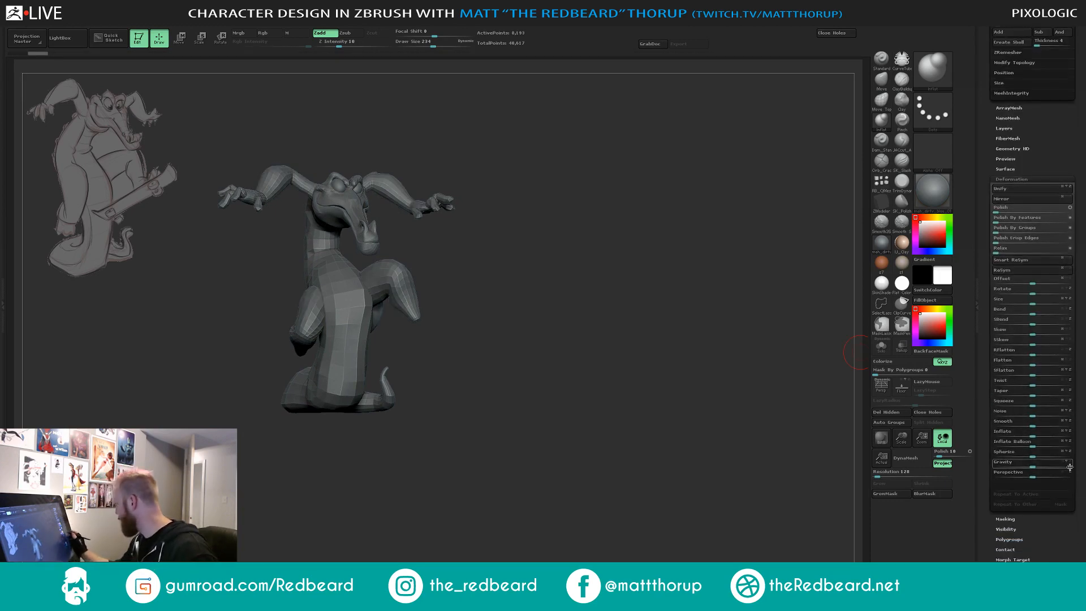
{"action": "left_click_drag", "start_coordinate": [1076, 514], "coordinate": [1076, 189]}
{"action": "left_click_drag", "start_coordinate": [1077, 459], "coordinate": [1077, 454]}
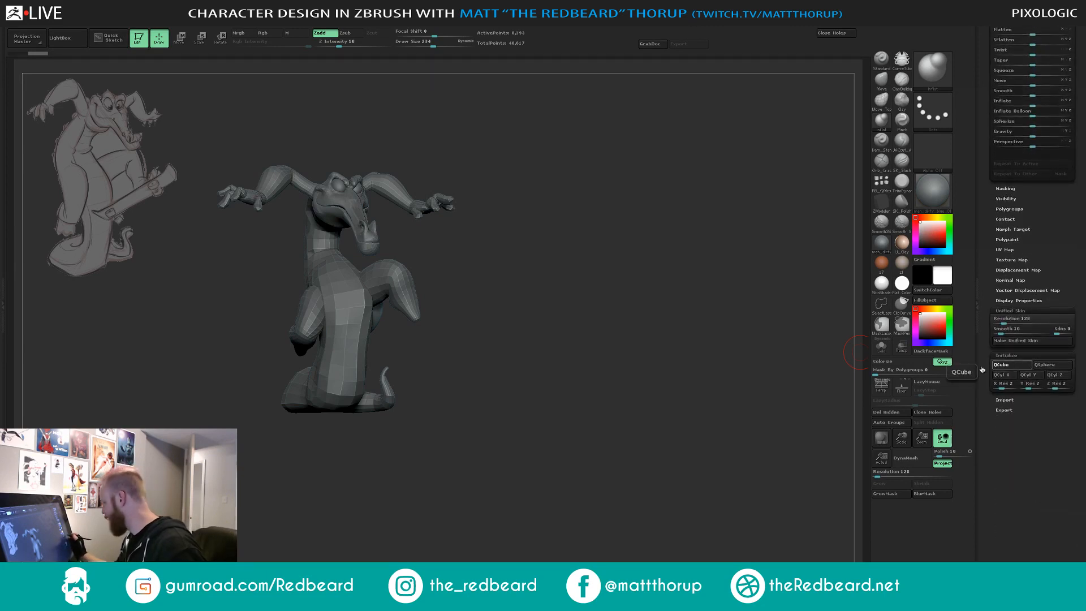
{"action": "left_click", "coordinate": [999, 365]}
{"action": "left_click_drag", "start_coordinate": [572, 467], "coordinate": [589, 466]}
{"action": "key", "text": "w"}
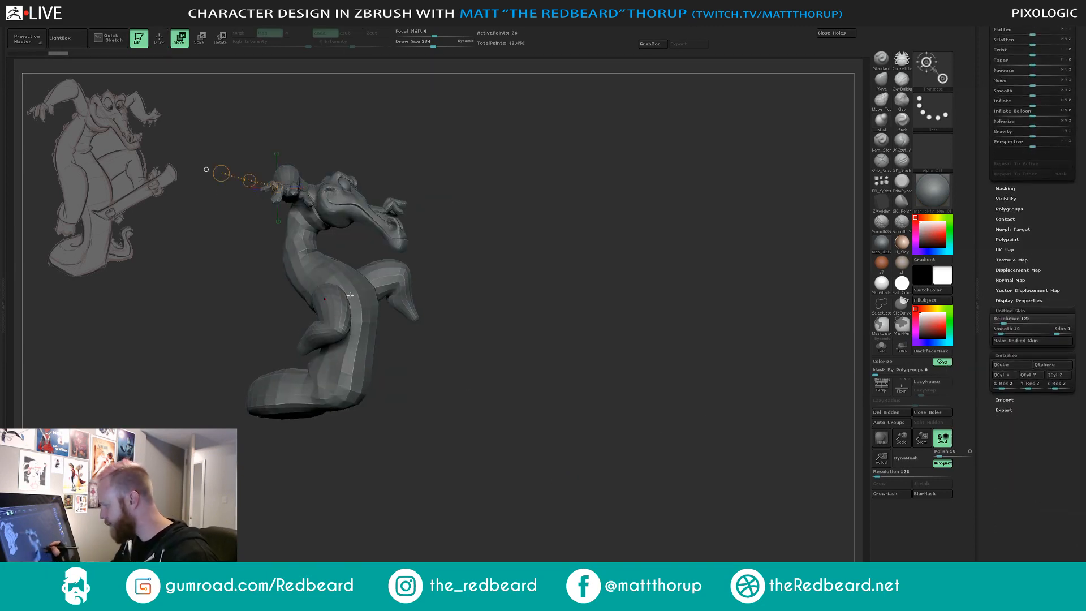
Position the cube at the end of the raised leg, aligning it from the front and from below.
{"action": "left_click_drag", "start_coordinate": [347, 295], "coordinate": [544, 279]}
{"action": "left_click_drag", "start_coordinate": [445, 287], "coordinate": [548, 302]}
{"action": "left_click_drag", "start_coordinate": [503, 373], "coordinate": [483, 389]}
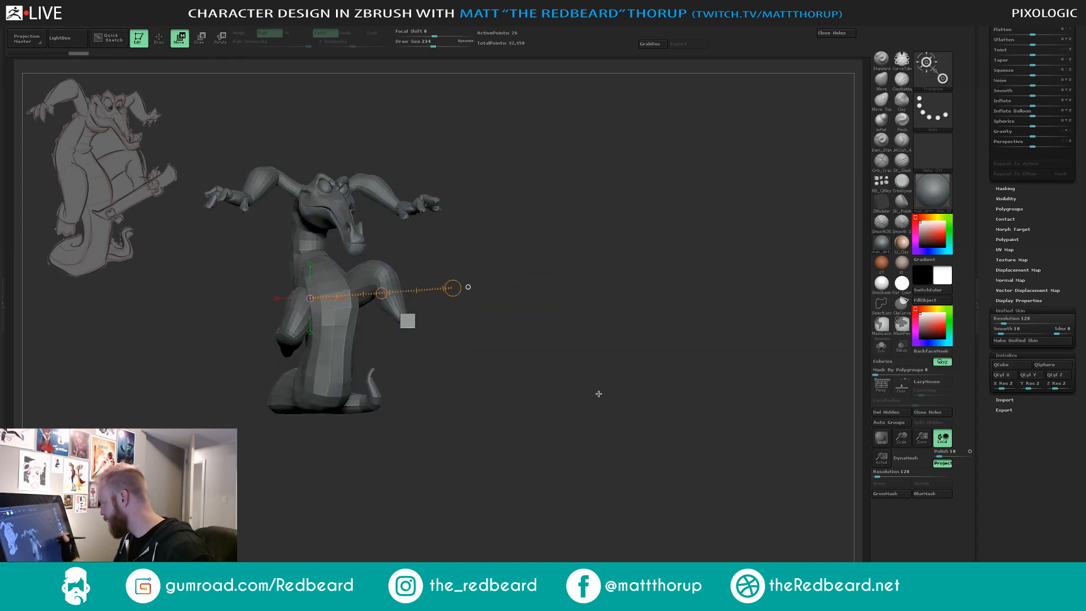
{"action": "left_click_drag", "start_coordinate": [598, 394], "coordinate": [590, 288]}
{"action": "left_click_drag", "start_coordinate": [407, 242], "coordinate": [409, 106], "text": "shift"}
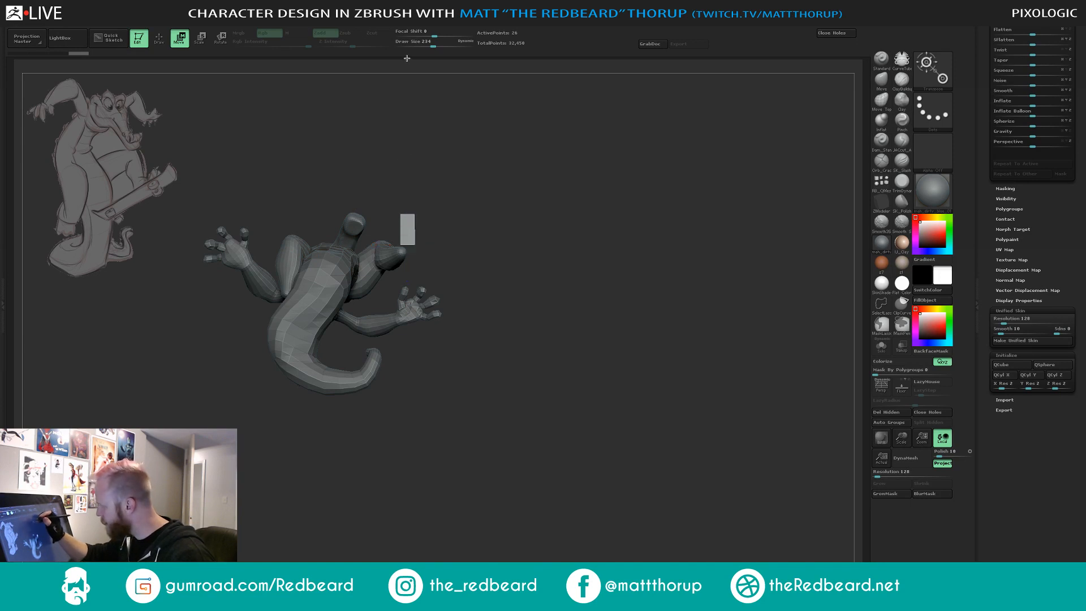
{"action": "left_click_drag", "start_coordinate": [407, 148], "coordinate": [408, 135]}
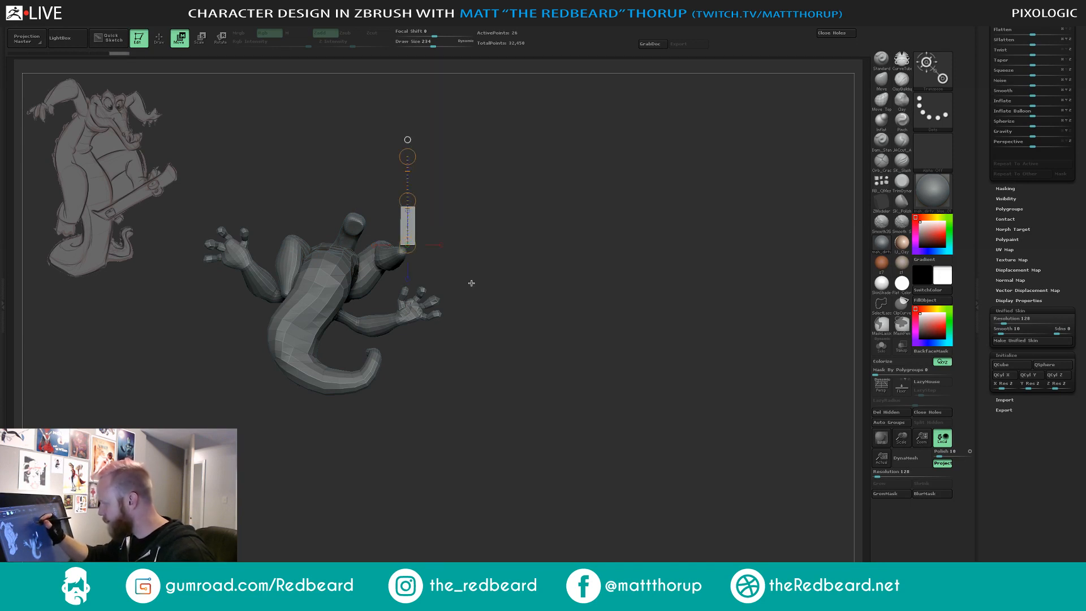
Turn on PolyFrame and fine-tune the cube's placement against the raised leg's ankle.
{"action": "key", "text": "shift+f"}
{"action": "left_click_drag", "start_coordinate": [516, 354], "coordinate": [547, 211], "text": "alt"}
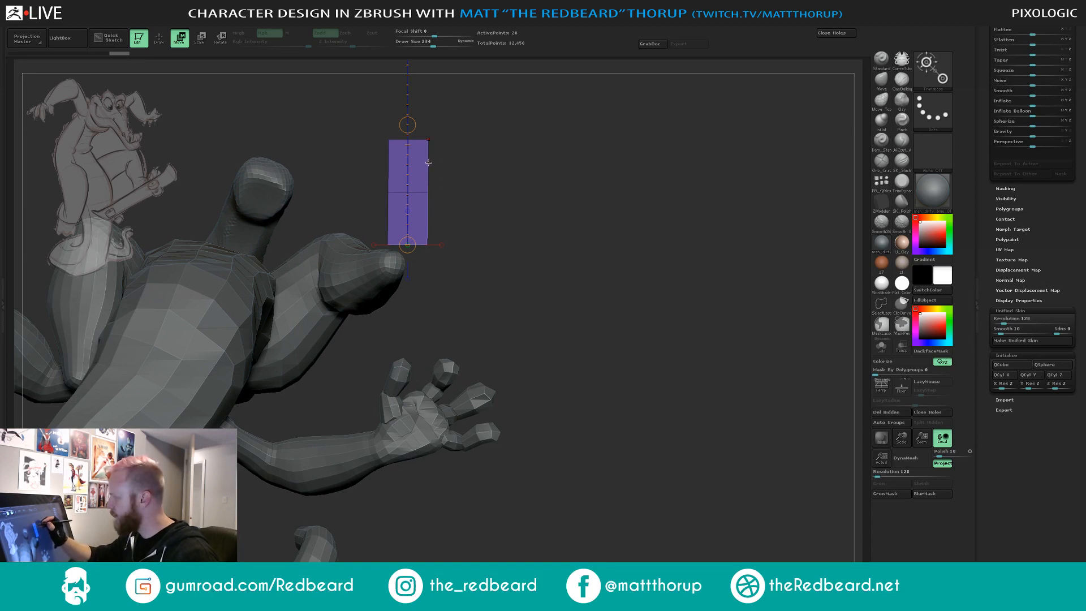
{"action": "key", "text": "q"}
{"action": "key", "text": "w"}
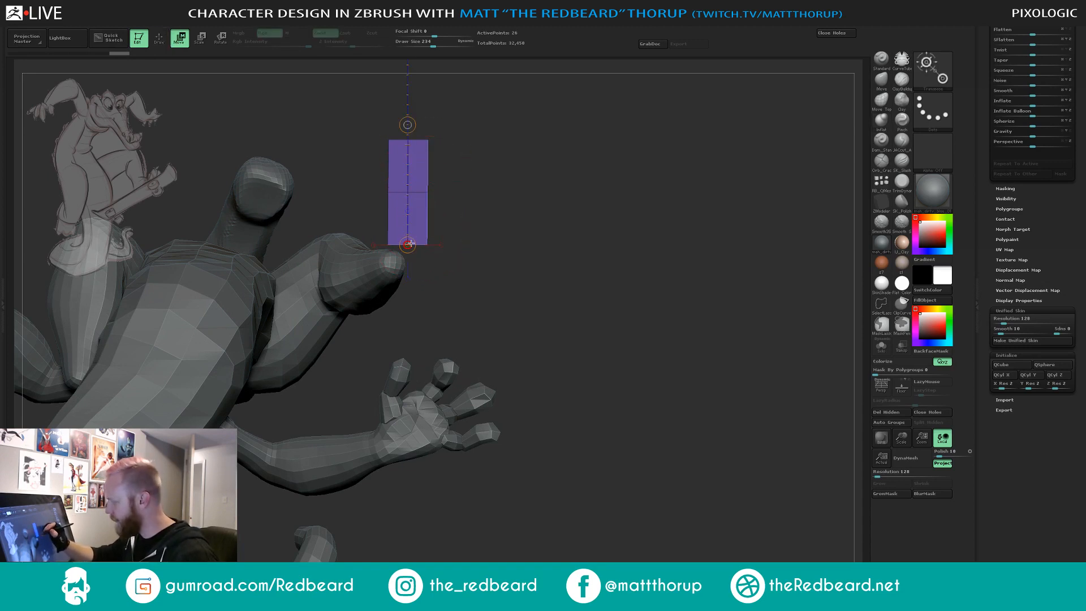
{"action": "left_click_drag", "start_coordinate": [506, 170], "coordinate": [538, 301], "text": "alt"}
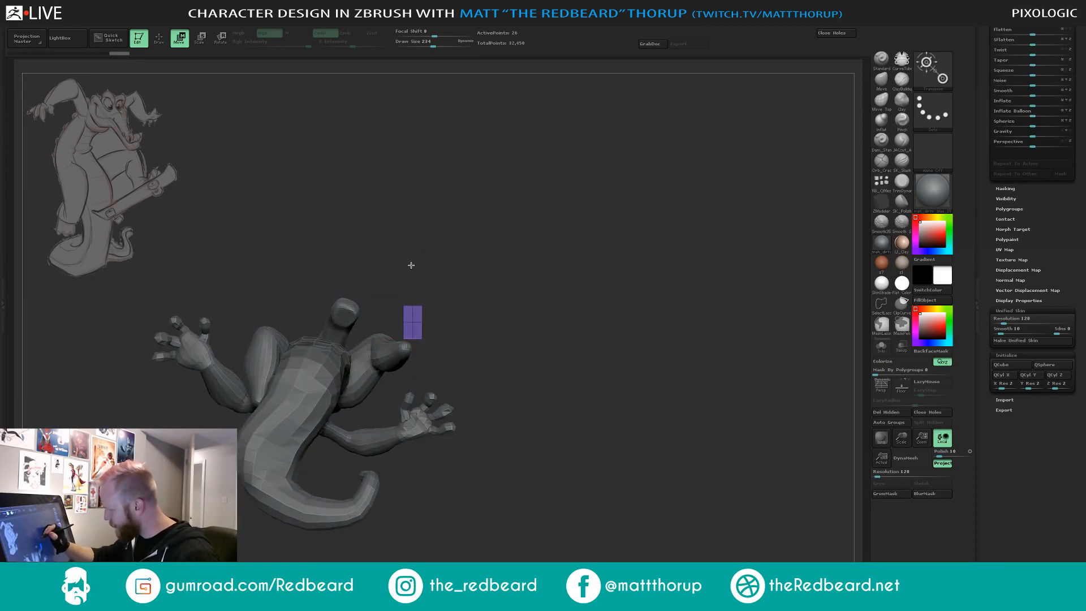
{"action": "left_click_drag", "start_coordinate": [411, 265], "coordinate": [412, 267]}
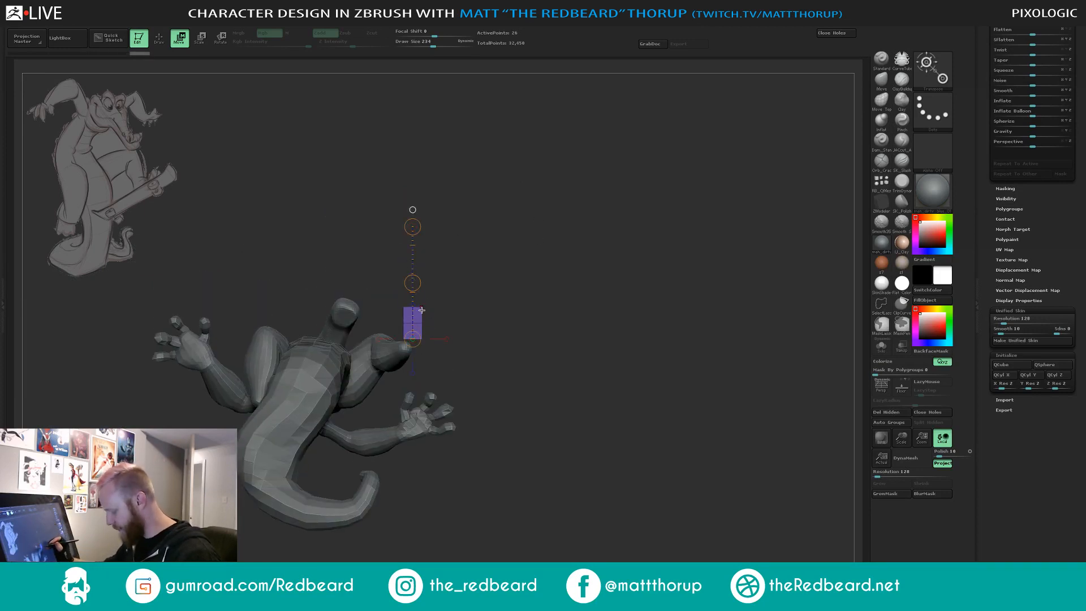
Use the Move brush to widen the block's toe end and taper its upper side into a rough foot shape.
{"action": "key", "text": "q"}
{"action": "left_click_drag", "start_coordinate": [418, 315], "coordinate": [420, 313]}
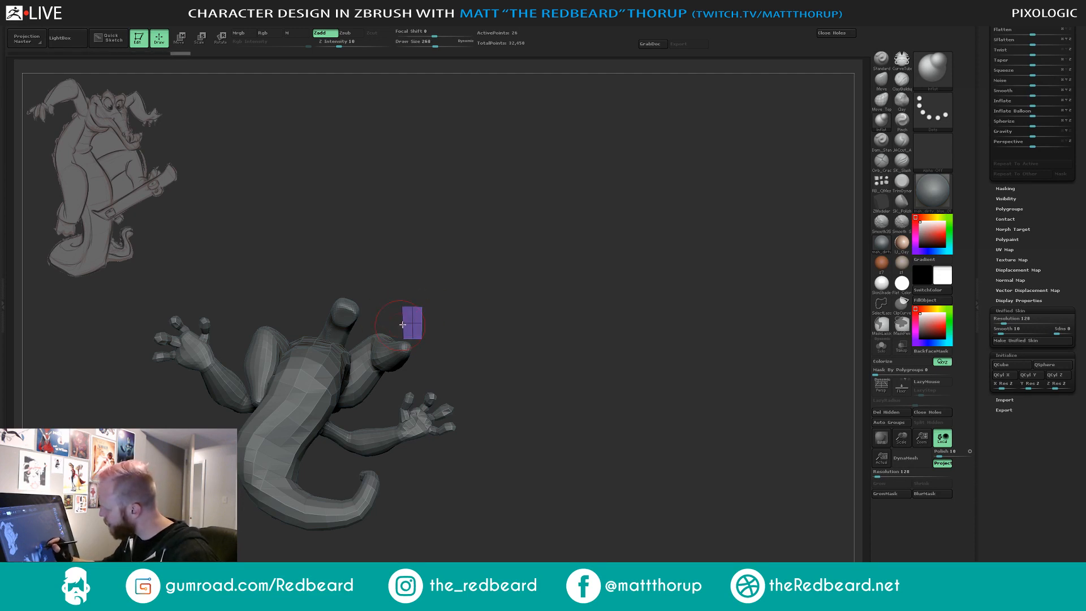
{"action": "mouse_move", "coordinate": [565, 380]}
{"action": "left_mouse_down"}
{"action": "mouse_move", "coordinate": [589, 388]}
{"action": "mouse_move", "coordinate": [574, 392]}
{"action": "left_mouse_up"}
{"action": "key", "text": "ctrl"}
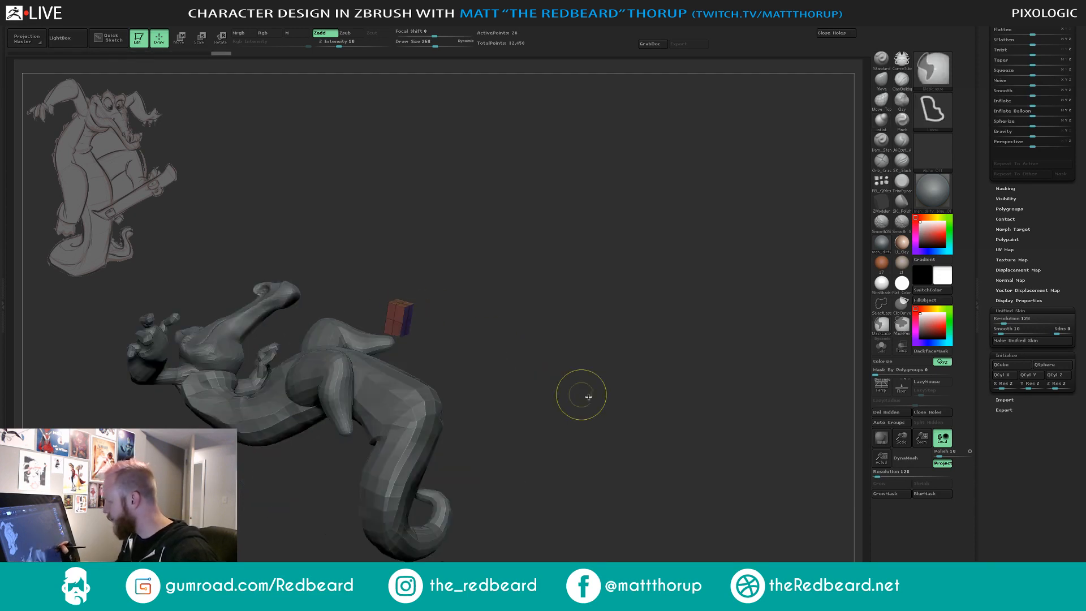
{"action": "mouse_move", "coordinate": [655, 290]}
{"action": "left_mouse_down"}
{"action": "mouse_move", "coordinate": [514, 272]}
{"action": "mouse_move", "coordinate": [506, 244]}
{"action": "mouse_move", "coordinate": [524, 247]}
{"action": "left_mouse_up"}
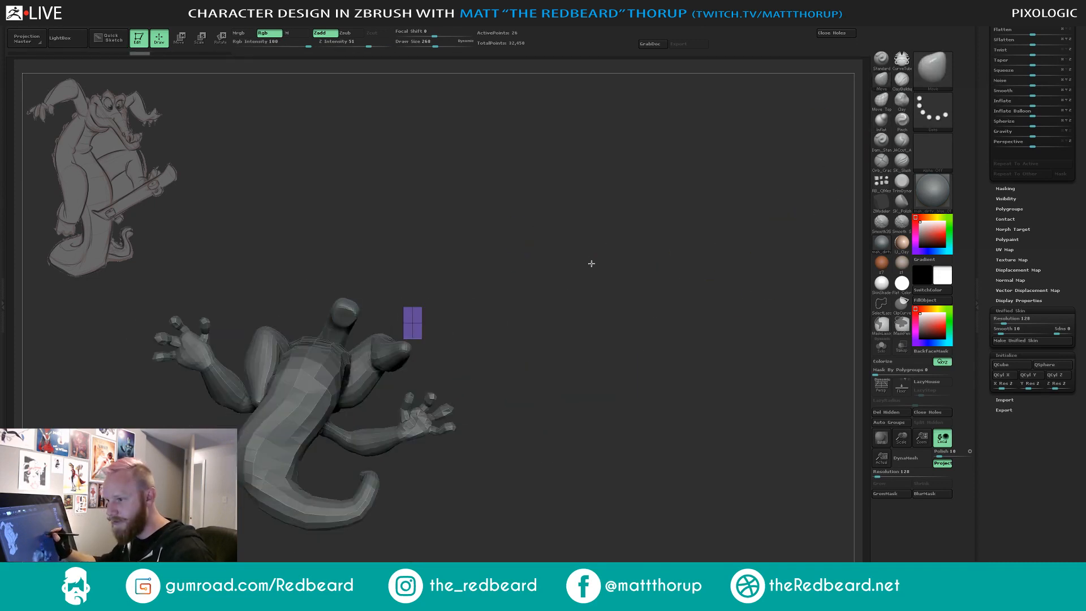
{"action": "left_click_drag", "start_coordinate": [591, 262], "coordinate": [623, 278]}
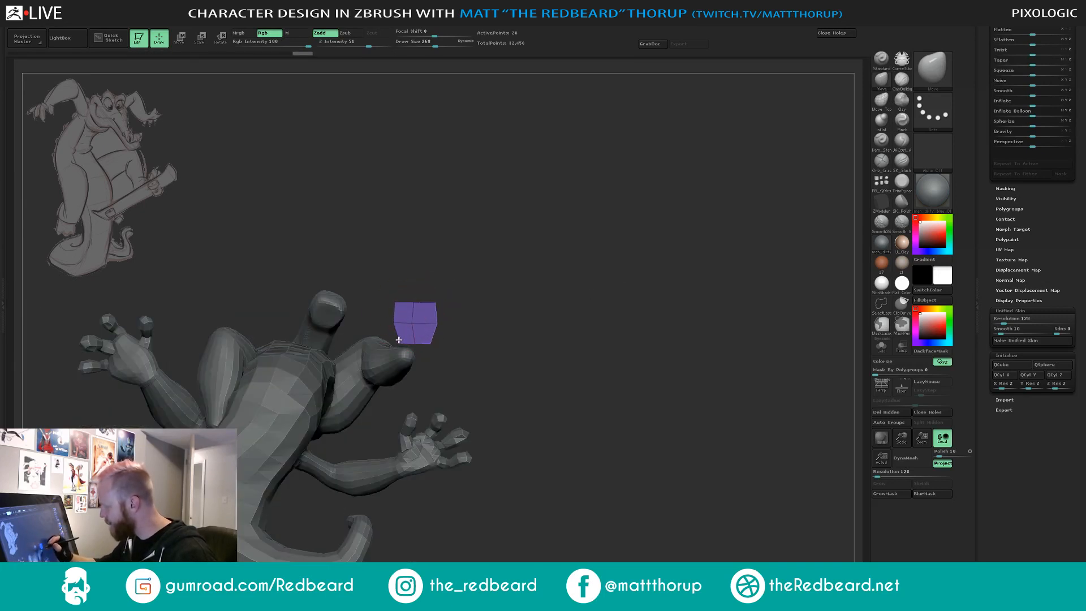
{"action": "left_click_drag", "start_coordinate": [509, 321], "coordinate": [516, 365]}
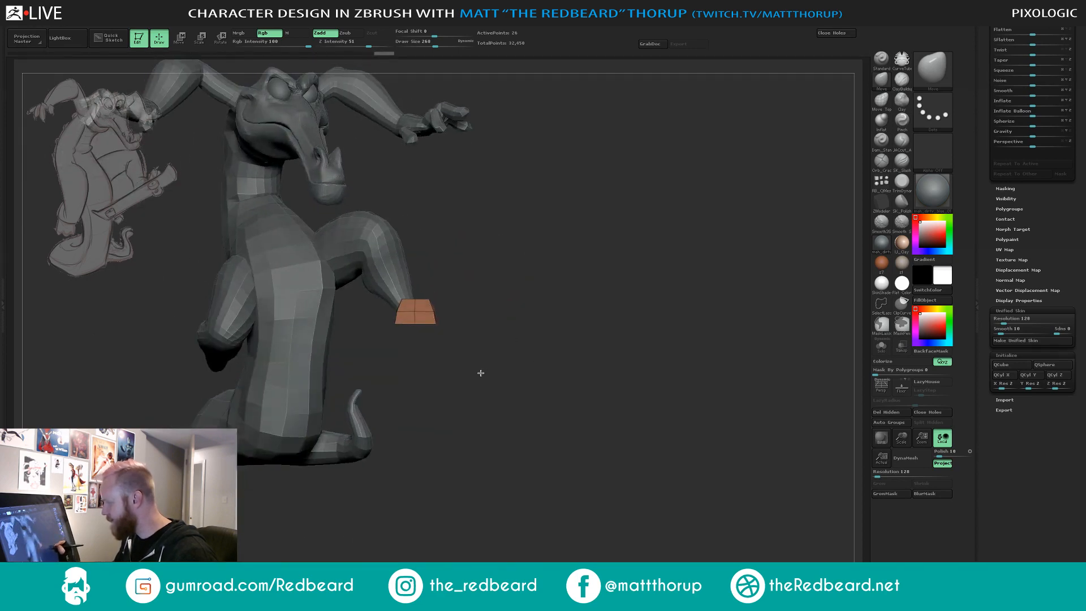
{"action": "left_click_drag", "start_coordinate": [598, 326], "coordinate": [608, 359]}
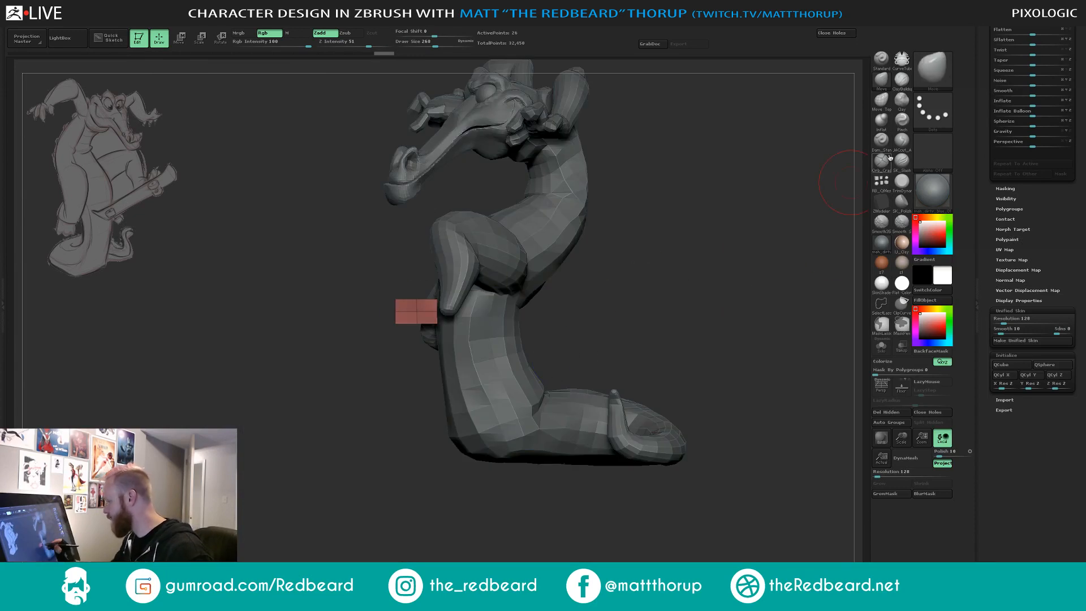
Insert an edge loop across the foot block with ZModeler, then mask the heel half and angle the toe half outward.
{"action": "left_click", "coordinate": [881, 208]}
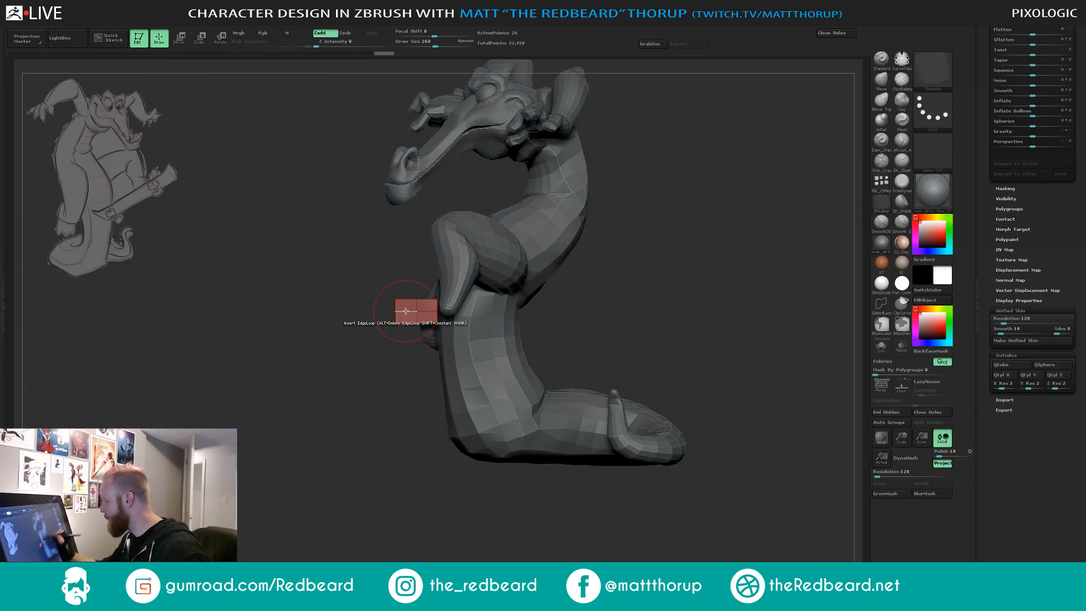
{"action": "mouse_move", "coordinate": [400, 359]}
{"action": "left_mouse_down"}
{"action": "mouse_move", "coordinate": [402, 347]}
{"action": "mouse_move", "coordinate": [593, 219]}
{"action": "mouse_move", "coordinate": [616, 286]}
{"action": "left_mouse_up"}
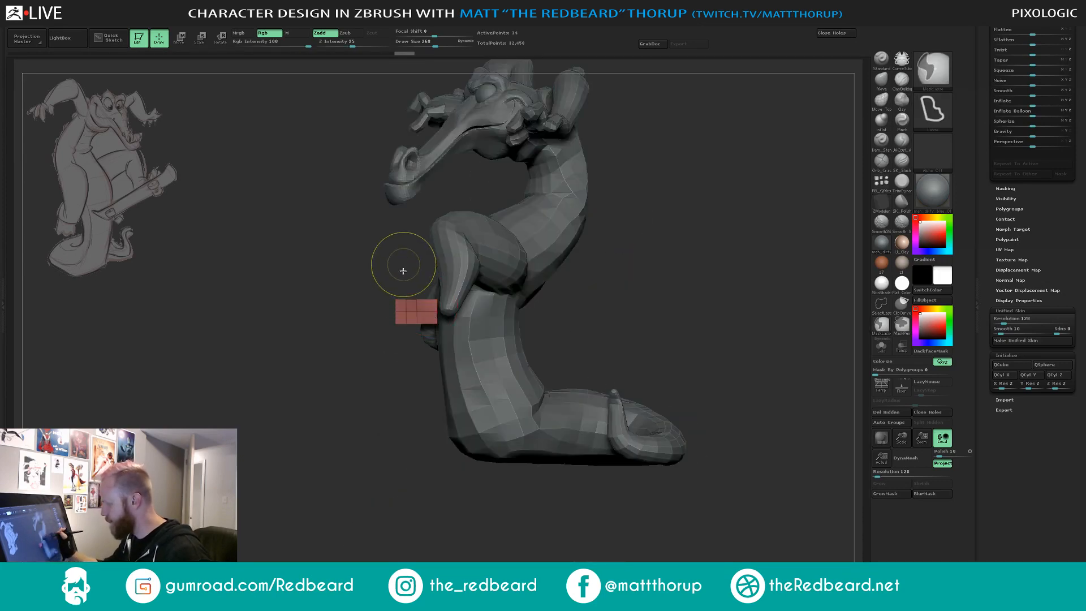
{"action": "mouse_move", "coordinate": [402, 270]}
{"action": "left_mouse_down", "text": "ctrl"}
{"action": "mouse_move", "coordinate": [458, 394]}
{"action": "mouse_move", "coordinate": [527, 273]}
{"action": "left_mouse_up", "text": "ctrl"}
{"action": "key", "text": "r"}
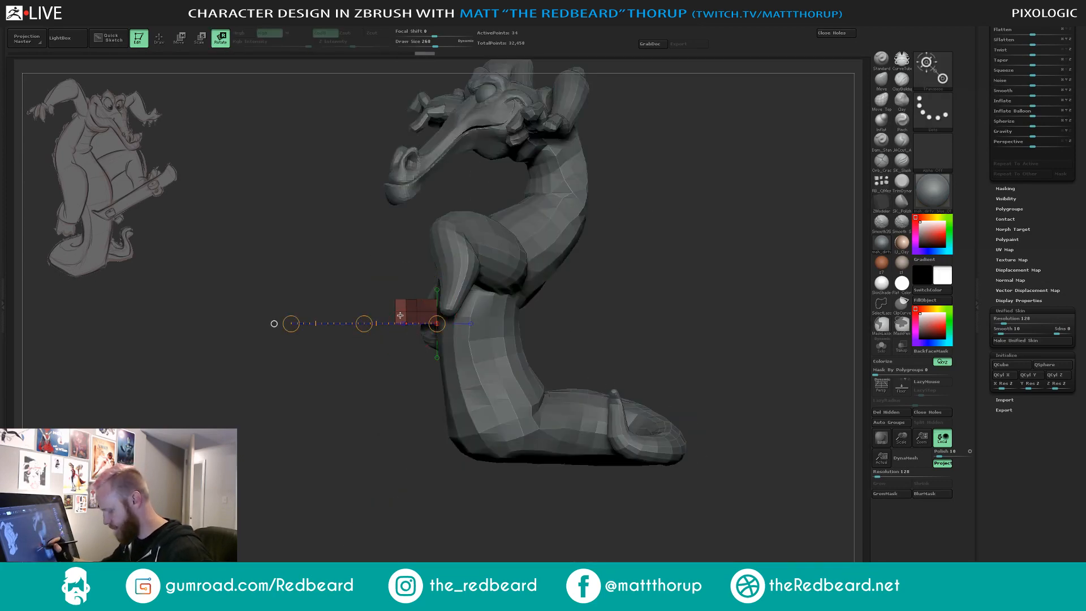
{"action": "mouse_move", "coordinate": [406, 311]}
{"action": "left_mouse_down"}
{"action": "mouse_move", "coordinate": [343, 298]}
{"action": "mouse_move", "coordinate": [371, 306]}
{"action": "left_mouse_up"}
{"action": "key", "text": "w"}
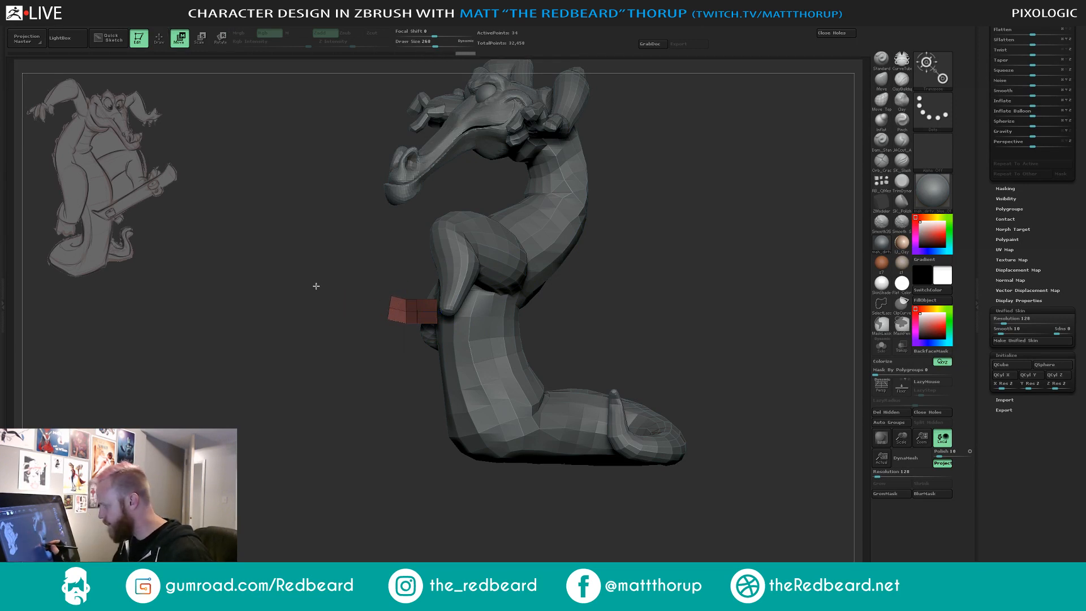
{"action": "left_click_drag", "start_coordinate": [316, 286], "coordinate": [317, 286]}
Try to insert a lengthwise edge loop through the foot block.
{"action": "key", "text": "q"}
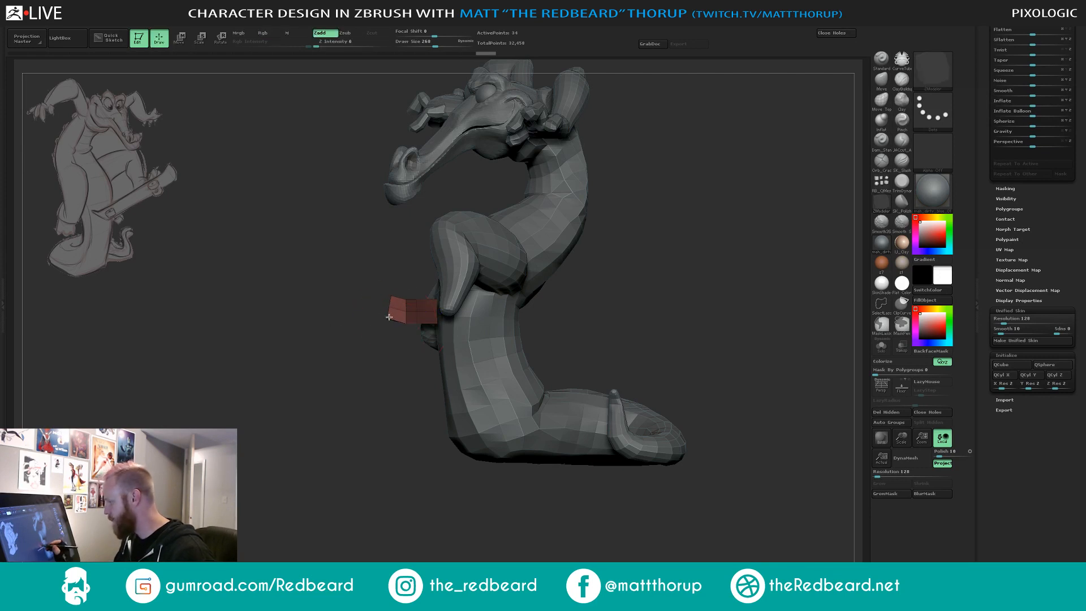
{"action": "left_click", "coordinate": [393, 300], "text": "alt"}
{"action": "left_click_drag", "start_coordinate": [389, 371], "coordinate": [406, 371], "text": "ctrl"}
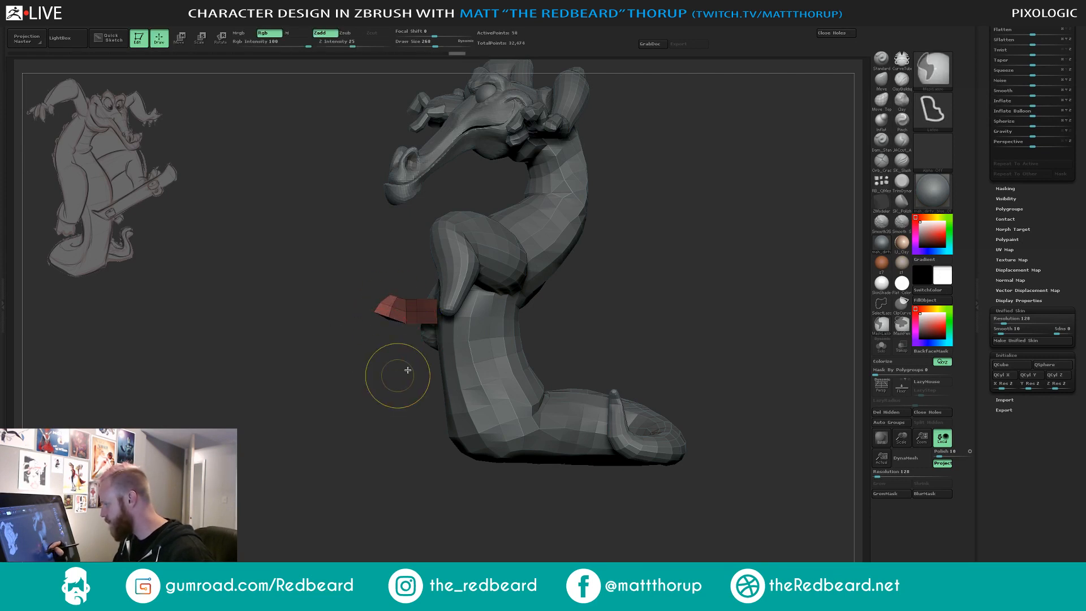
Shape the foot block's toe end into a sloping wedge using the Move brush at draw size 157.
{"action": "left_click", "coordinate": [882, 83]}
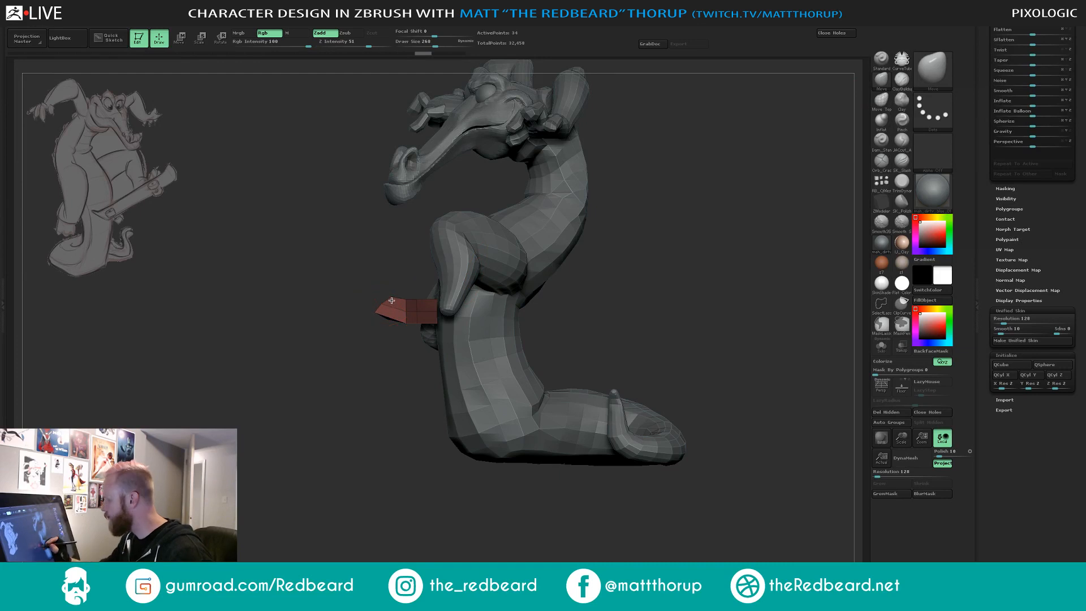
{"action": "mouse_move", "coordinate": [367, 366]}
{"action": "left_mouse_down"}
{"action": "mouse_move", "coordinate": [447, 370]}
{"action": "mouse_move", "coordinate": [439, 334]}
{"action": "mouse_move", "coordinate": [392, 297]}
{"action": "mouse_move", "coordinate": [426, 294]}
{"action": "mouse_move", "coordinate": [428, 337]}
{"action": "mouse_move", "coordinate": [426, 294]}
{"action": "mouse_move", "coordinate": [440, 304]}
{"action": "mouse_move", "coordinate": [390, 290]}
{"action": "mouse_move", "coordinate": [428, 307]}
{"action": "mouse_move", "coordinate": [427, 356]}
{"action": "mouse_move", "coordinate": [386, 272]}
{"action": "mouse_move", "coordinate": [439, 254]}
{"action": "mouse_move", "coordinate": [417, 263]}
{"action": "left_mouse_up"}
{"action": "key", "text": "s"}
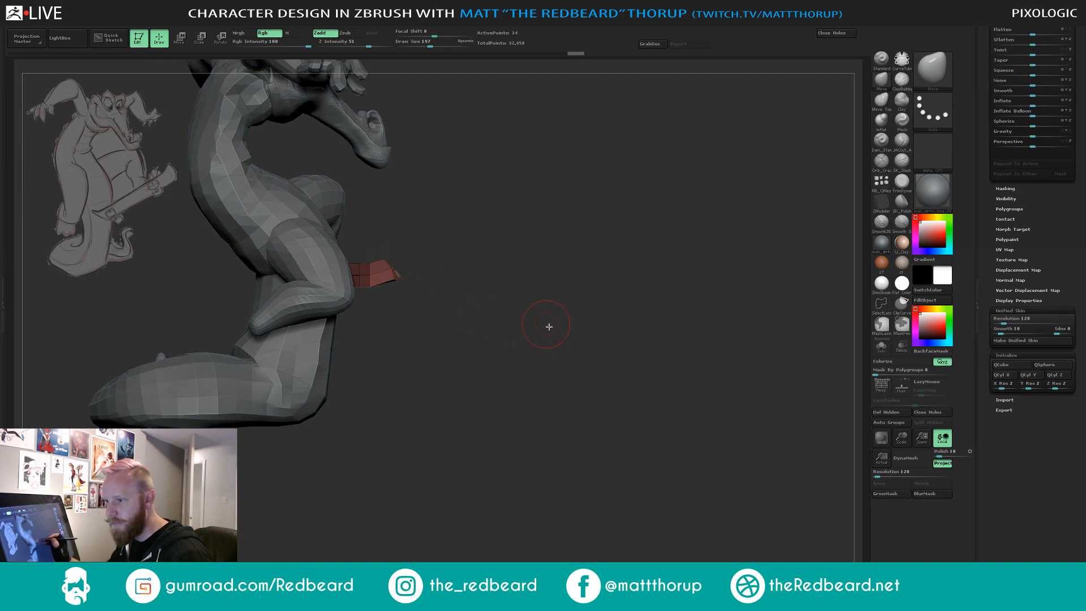
{"action": "left_click_drag", "start_coordinate": [553, 332], "coordinate": [548, 334]}
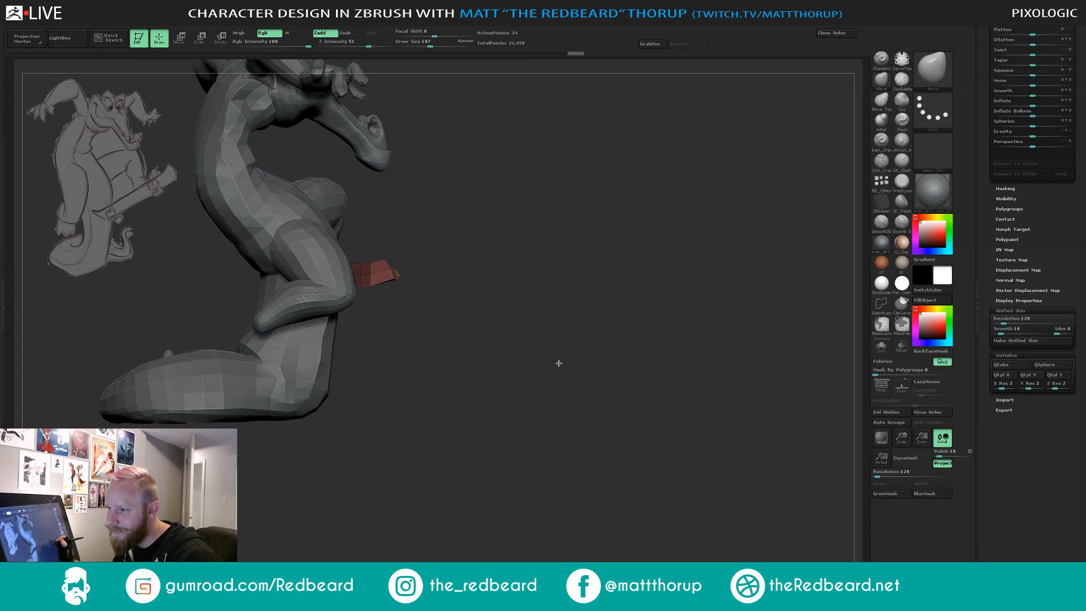
{"action": "mouse_move", "coordinate": [559, 364]}
{"action": "left_mouse_down"}
{"action": "mouse_move", "coordinate": [561, 328]}
{"action": "mouse_move", "coordinate": [407, 280]}
{"action": "mouse_move", "coordinate": [538, 327]}
{"action": "mouse_move", "coordinate": [538, 339]}
{"action": "mouse_move", "coordinate": [567, 332]}
{"action": "mouse_move", "coordinate": [550, 337]}
{"action": "mouse_move", "coordinate": [540, 395]}
{"action": "mouse_move", "coordinate": [557, 332]}
{"action": "mouse_move", "coordinate": [447, 337]}
{"action": "mouse_move", "coordinate": [450, 382]}
{"action": "mouse_move", "coordinate": [494, 347]}
{"action": "mouse_move", "coordinate": [444, 354]}
{"action": "mouse_move", "coordinate": [467, 371]}
{"action": "mouse_move", "coordinate": [468, 298]}
{"action": "mouse_move", "coordinate": [456, 313]}
{"action": "left_mouse_up"}
Rotate and shift the foot block so that it tilts in line with the raised lower leg.
{"action": "key", "text": "r"}
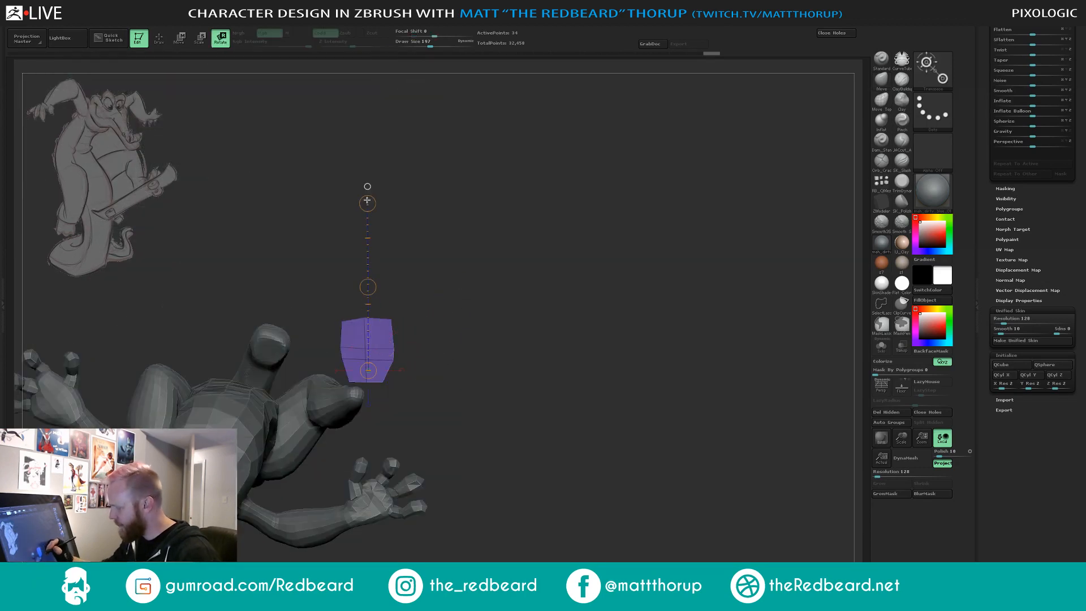
{"action": "left_click_drag", "start_coordinate": [374, 198], "coordinate": [387, 231]}
{"action": "left_click_drag", "start_coordinate": [366, 279], "coordinate": [361, 313]}
{"action": "key", "text": "ctrl+z"}
{"action": "key", "text": "w"}
{"action": "left_click_drag", "start_coordinate": [448, 302], "coordinate": [416, 389]}
{"action": "left_click_drag", "start_coordinate": [474, 335], "coordinate": [513, 335]}
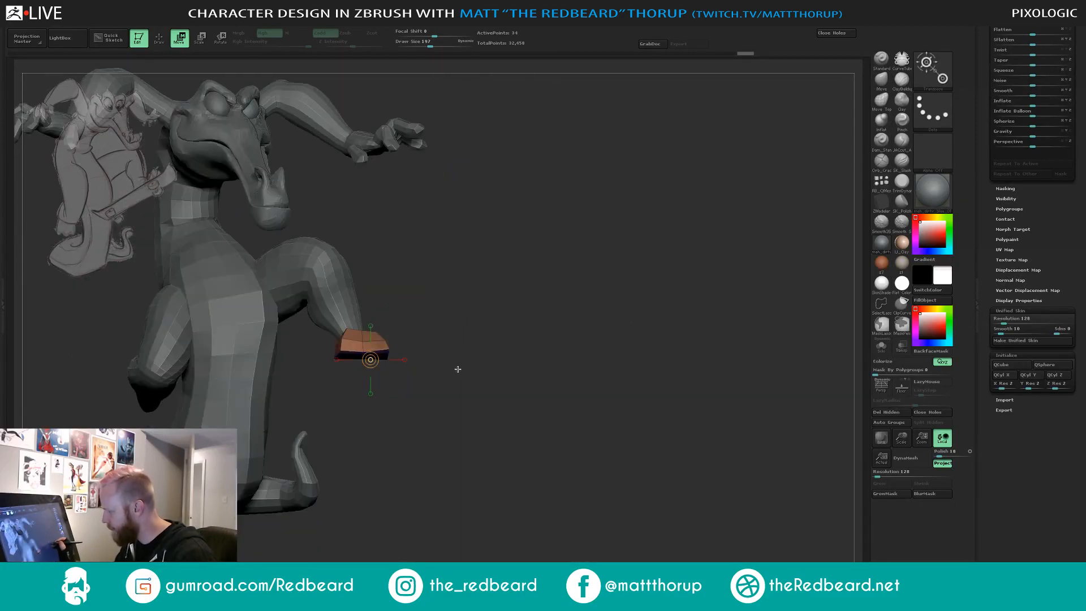
{"action": "key", "text": "r"}
{"action": "mouse_move", "coordinate": [362, 341]}
{"action": "left_mouse_down"}
{"action": "mouse_move", "coordinate": [352, 225]}
{"action": "mouse_move", "coordinate": [381, 219]}
{"action": "left_mouse_up"}
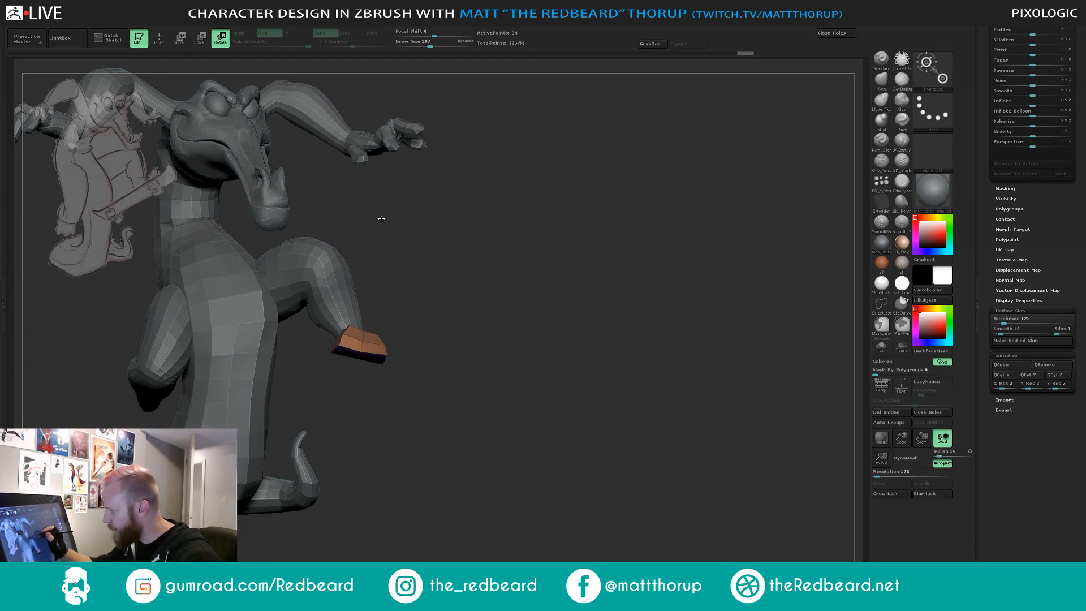
Turn the foot block outward and reposition it so its heel sits under the ankle.
{"action": "left_click_drag", "start_coordinate": [474, 295], "coordinate": [345, 289]}
{"action": "left_click_drag", "start_coordinate": [332, 419], "coordinate": [399, 270]}
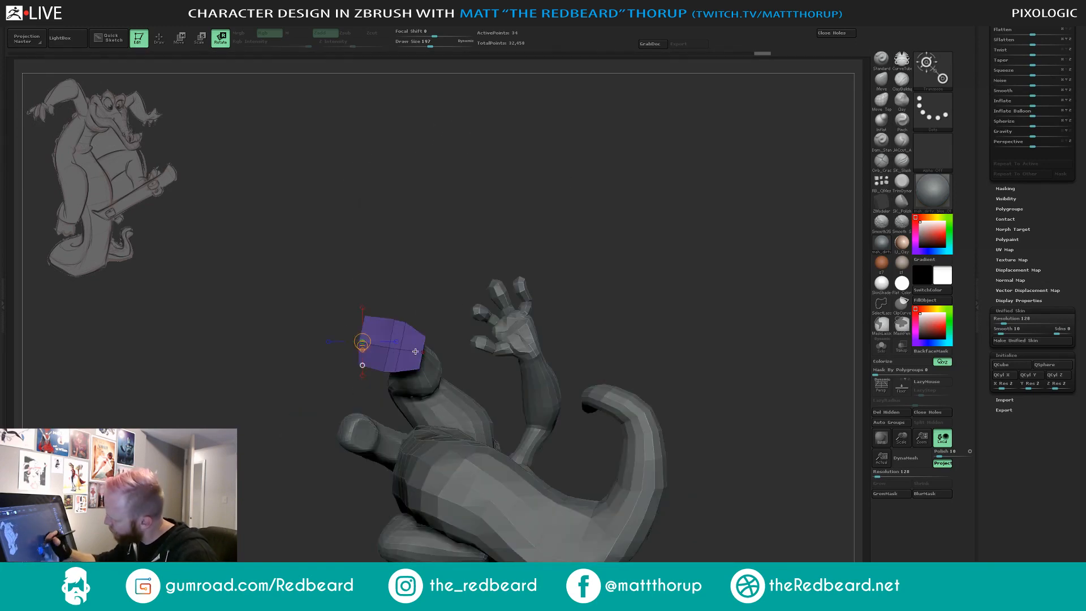
{"action": "left_click_drag", "start_coordinate": [286, 322], "coordinate": [600, 350]}
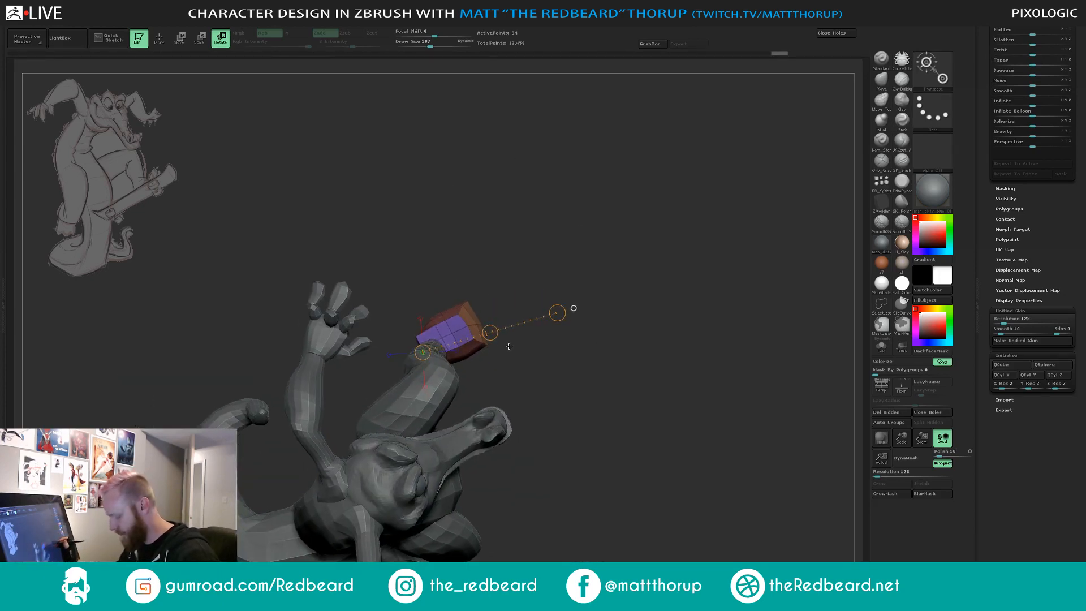
{"action": "key", "text": "w"}
{"action": "left_click_drag", "start_coordinate": [491, 334], "coordinate": [608, 369]}
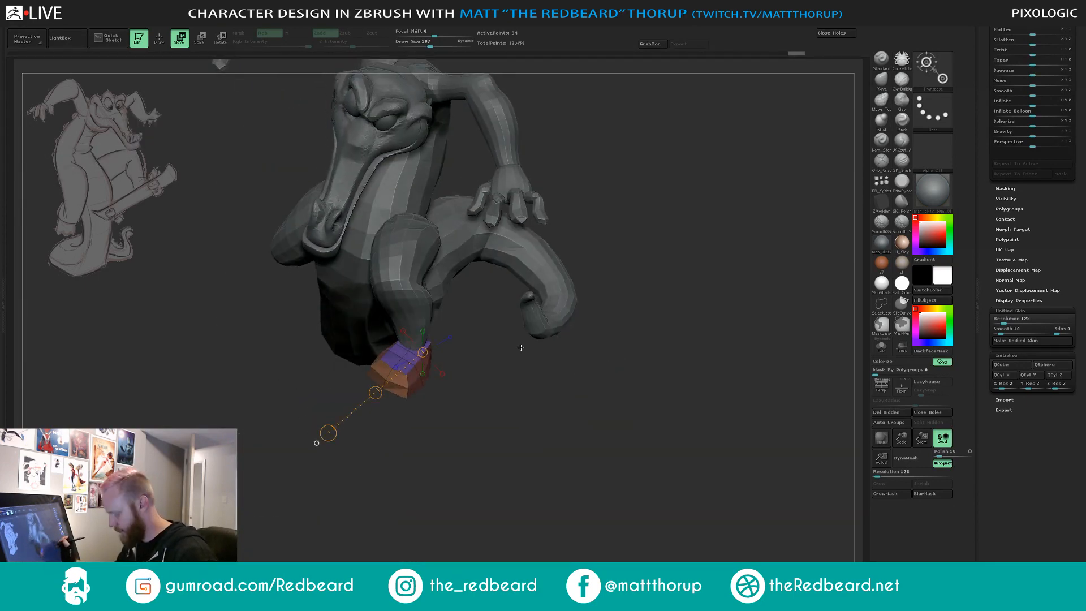
Refine the heel edge of the foot block near the ankle with a smaller Move brush.
{"action": "key", "text": "q"}
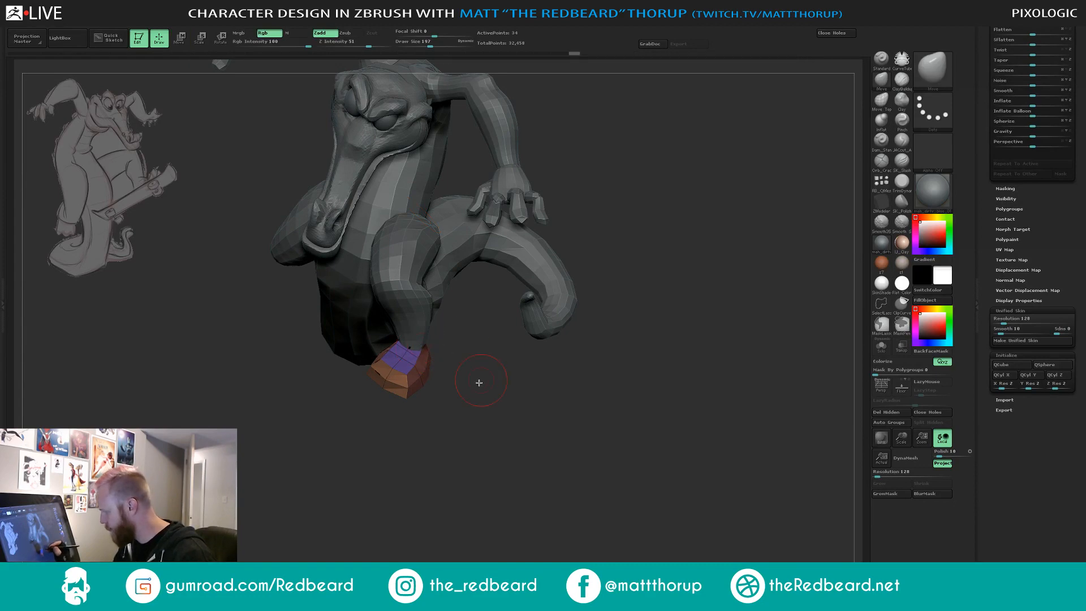
{"action": "left_click_drag", "start_coordinate": [479, 383], "coordinate": [442, 348]}
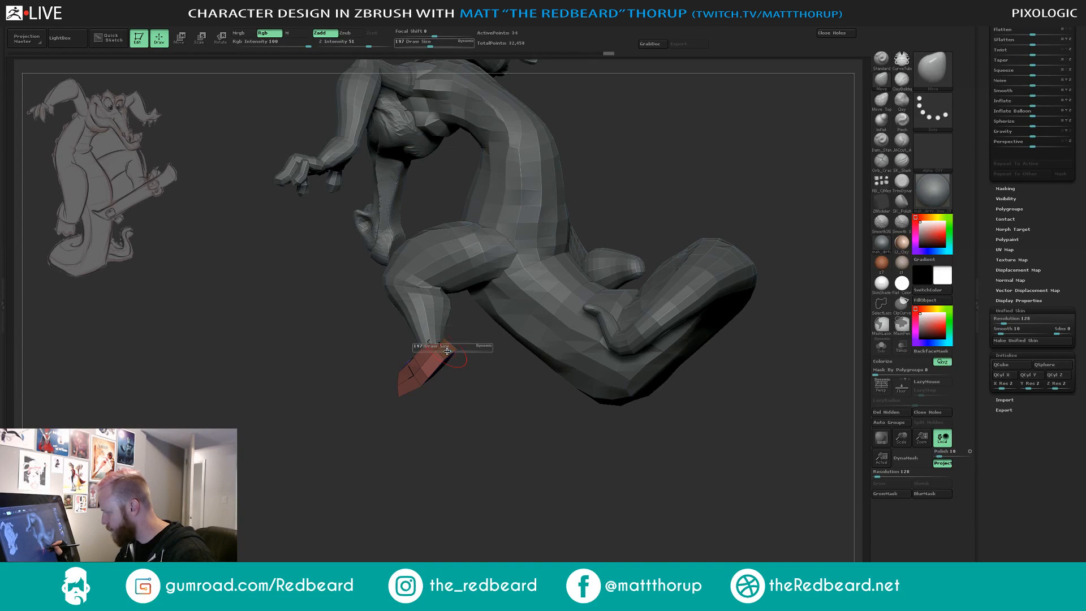
{"action": "left_click_drag", "start_coordinate": [447, 350], "coordinate": [438, 349]}
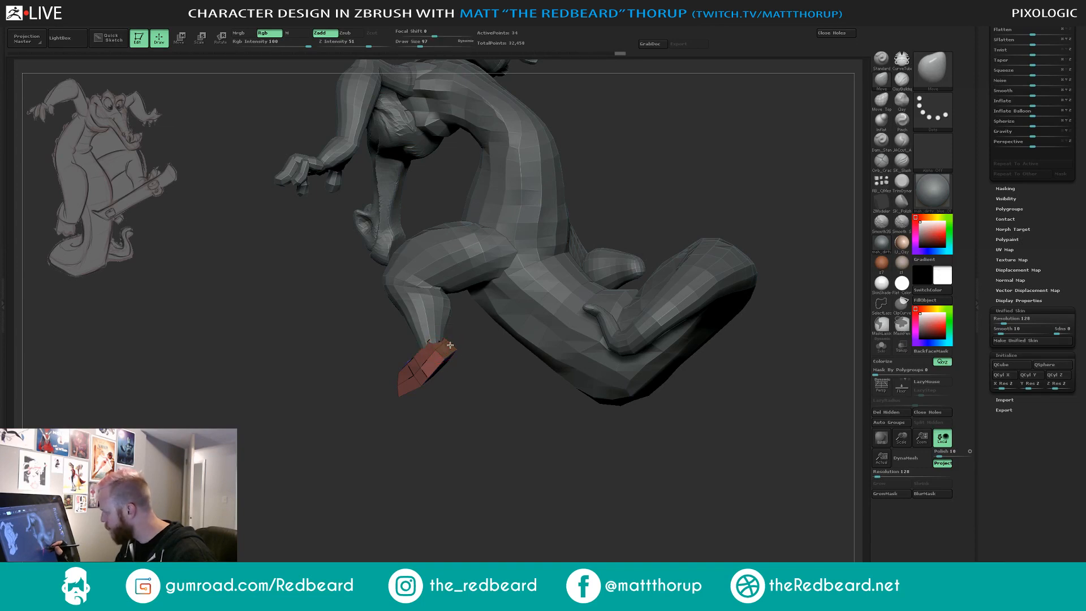
{"action": "left_click_drag", "start_coordinate": [472, 397], "coordinate": [460, 291]}
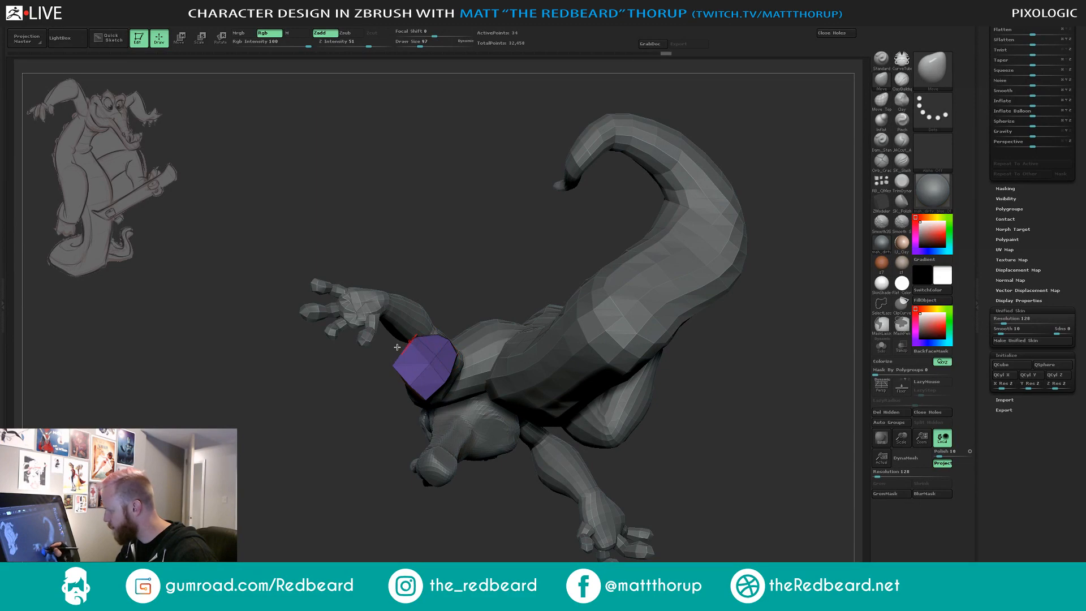
Reshape the sole outline of the foot from below with the Move brush at draw size 158.
{"action": "mouse_move", "coordinate": [347, 435]}
{"action": "left_mouse_down"}
{"action": "mouse_move", "coordinate": [381, 444]}
{"action": "mouse_move", "coordinate": [396, 432]}
{"action": "left_mouse_up"}
{"action": "mouse_move", "coordinate": [698, 330]}
{"action": "left_mouse_down", "text": "shift"}
{"action": "mouse_move", "coordinate": [712, 394]}
{"action": "mouse_move", "coordinate": [725, 315]}
{"action": "mouse_move", "coordinate": [708, 328]}
{"action": "mouse_move", "coordinate": [725, 307]}
{"action": "mouse_move", "coordinate": [436, 341]}
{"action": "mouse_move", "coordinate": [492, 327]}
{"action": "mouse_move", "coordinate": [485, 337]}
{"action": "mouse_move", "coordinate": [577, 356]}
{"action": "mouse_move", "coordinate": [529, 337]}
{"action": "mouse_move", "coordinate": [548, 330]}
{"action": "mouse_move", "coordinate": [491, 383]}
{"action": "mouse_move", "coordinate": [535, 305]}
{"action": "mouse_move", "coordinate": [474, 375]}
{"action": "left_mouse_up", "text": "shift"}
{"action": "mouse_move", "coordinate": [473, 379]}
{"action": "left_mouse_down"}
{"action": "mouse_move", "coordinate": [509, 349]}
{"action": "mouse_move", "coordinate": [461, 370]}
{"action": "mouse_move", "coordinate": [484, 252]}
{"action": "mouse_move", "coordinate": [664, 310]}
{"action": "mouse_move", "coordinate": [677, 344]}
{"action": "mouse_move", "coordinate": [682, 263]}
{"action": "mouse_move", "coordinate": [656, 288]}
{"action": "mouse_move", "coordinate": [681, 315]}
{"action": "mouse_move", "coordinate": [579, 353]}
{"action": "mouse_move", "coordinate": [608, 362]}
{"action": "mouse_move", "coordinate": [582, 330]}
{"action": "mouse_move", "coordinate": [581, 298]}
{"action": "mouse_move", "coordinate": [577, 360]}
{"action": "left_mouse_up"}
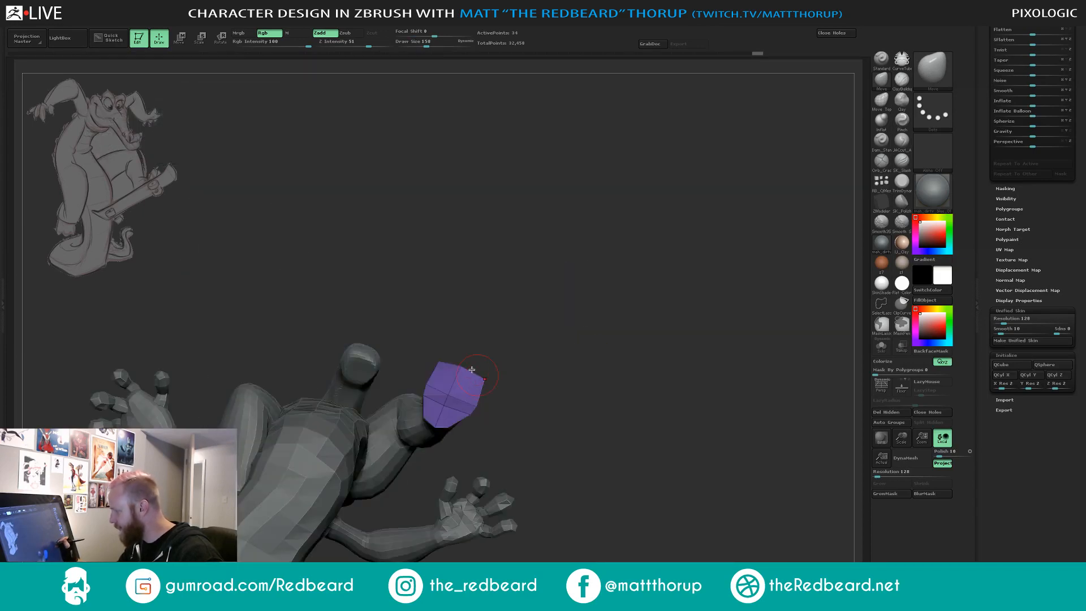
Rotate the foot block on the raised leg to a new tilt and shift it to meet the ankle.
{"action": "key", "text": "r"}
{"action": "mouse_move", "coordinate": [472, 291]}
{"action": "left_mouse_down", "text": "shift"}
{"action": "mouse_move", "coordinate": [474, 332]}
{"action": "mouse_move", "coordinate": [486, 320]}
{"action": "mouse_move", "coordinate": [577, 368]}
{"action": "mouse_move", "coordinate": [582, 392]}
{"action": "mouse_move", "coordinate": [525, 383]}
{"action": "mouse_move", "coordinate": [442, 407]}
{"action": "left_mouse_up", "text": "shift"}
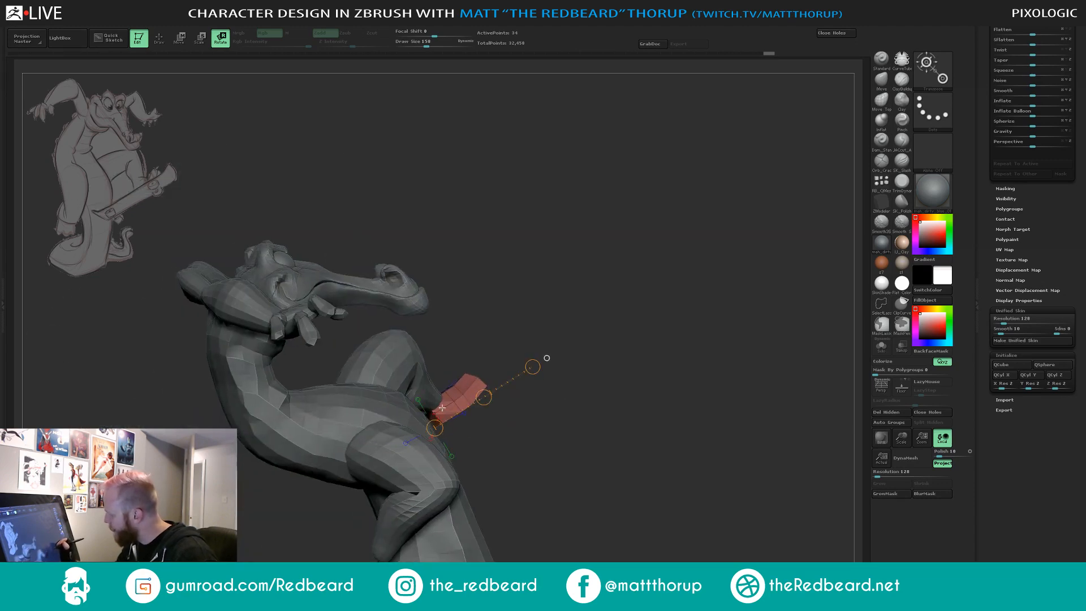
{"action": "left_click_drag", "start_coordinate": [531, 331], "coordinate": [518, 336]}
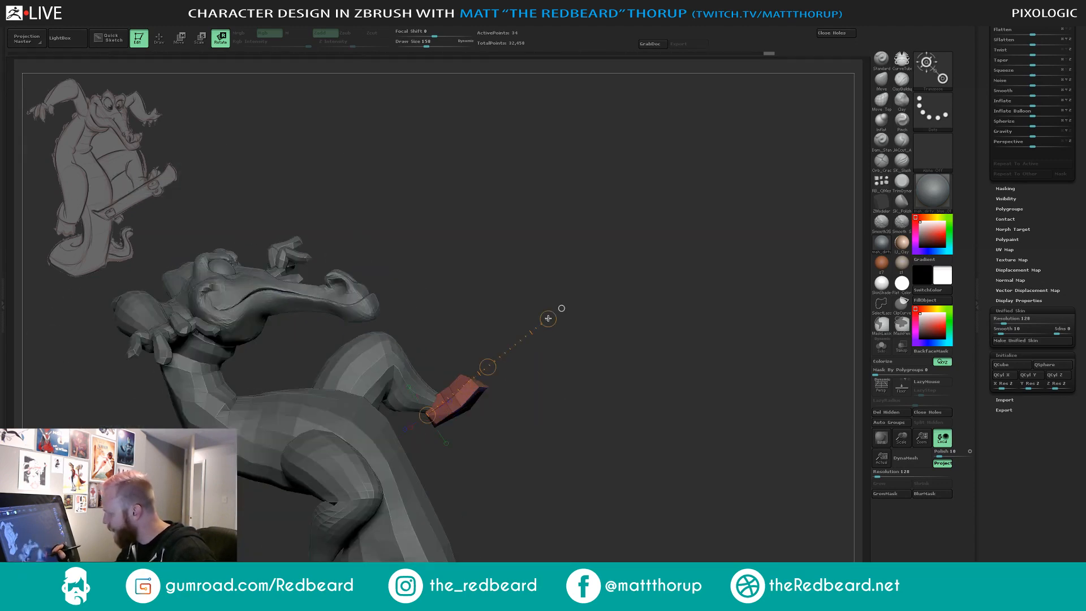
{"action": "key", "text": "w"}
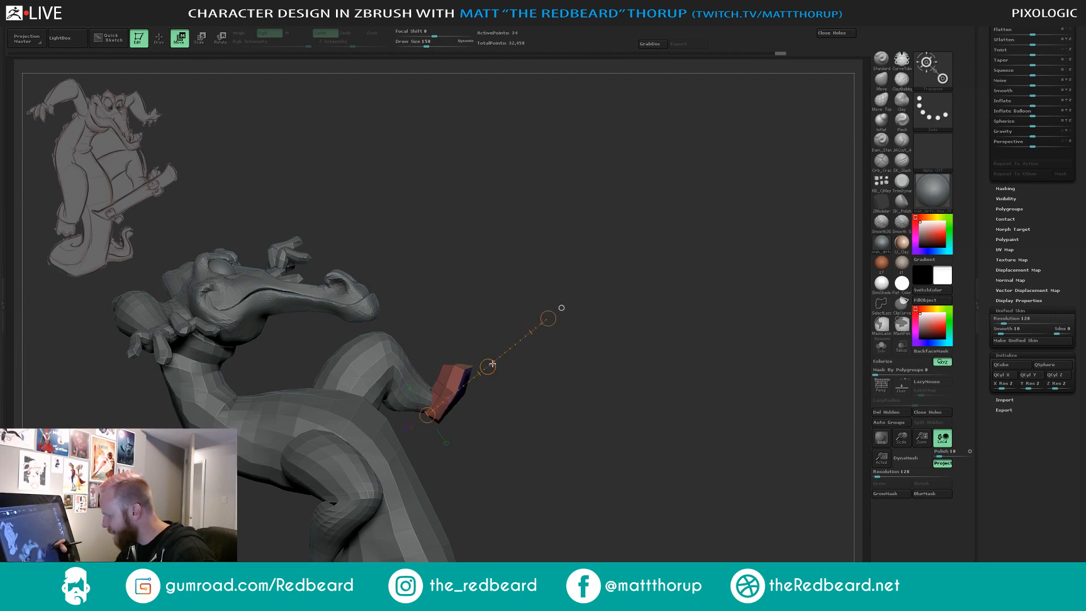
{"action": "mouse_move", "coordinate": [530, 395]}
{"action": "left_mouse_down"}
{"action": "mouse_move", "coordinate": [547, 495]}
{"action": "mouse_move", "coordinate": [479, 383]}
{"action": "left_mouse_up"}
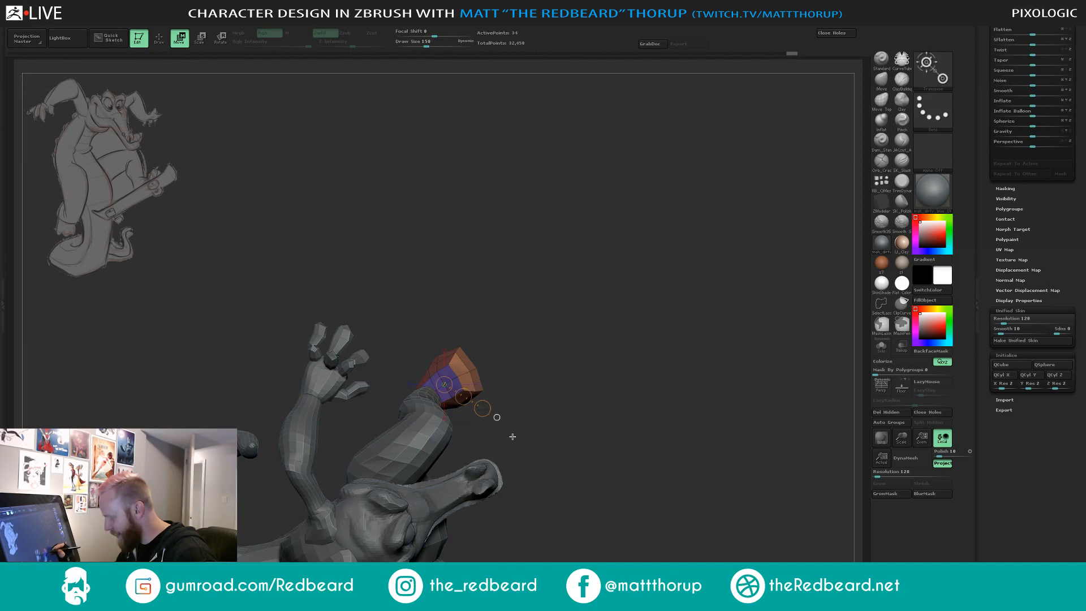
{"action": "left_click_drag", "start_coordinate": [513, 436], "coordinate": [524, 447]}
{"action": "left_click_drag", "start_coordinate": [484, 417], "coordinate": [487, 417]}
{"action": "left_click_drag", "start_coordinate": [566, 449], "coordinate": [583, 457]}
{"action": "mouse_move", "coordinate": [591, 412]}
{"action": "left_mouse_down"}
{"action": "mouse_move", "coordinate": [602, 309]}
{"action": "mouse_move", "coordinate": [614, 331]}
{"action": "left_mouse_up"}
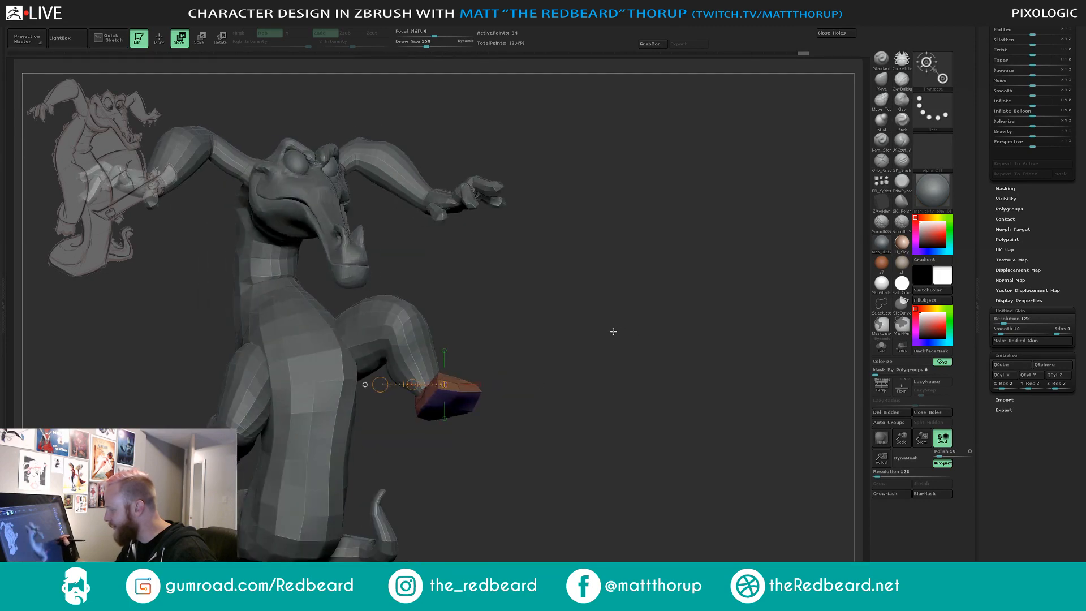
Adjust the heel side of the raised foot from below with the Move brush at draw size 158.
{"action": "key", "text": "q"}
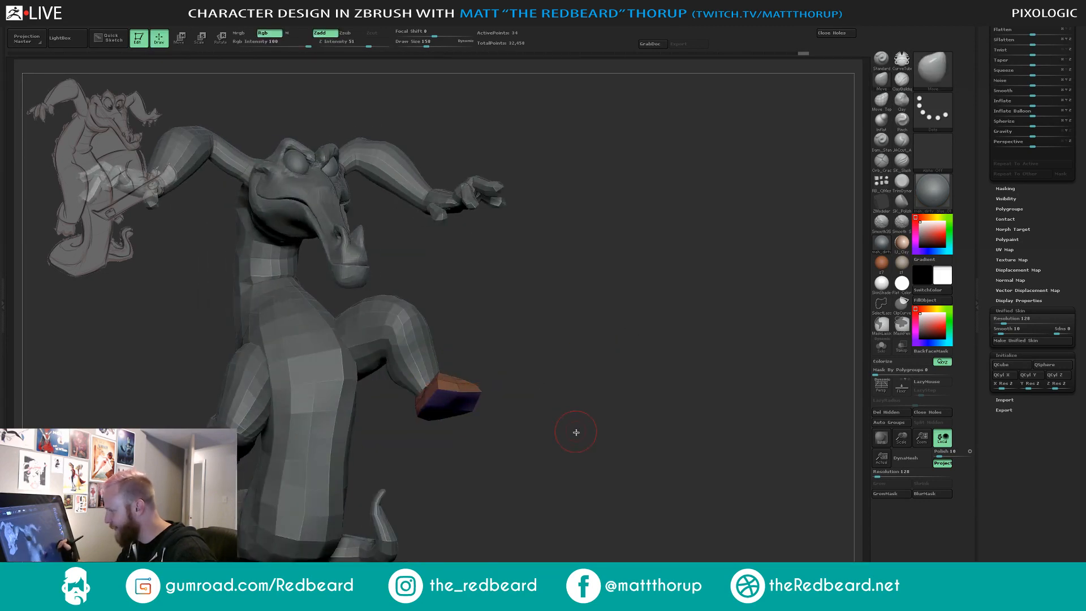
{"action": "mouse_move", "coordinate": [576, 432]}
{"action": "left_mouse_down"}
{"action": "mouse_move", "coordinate": [594, 430]}
{"action": "mouse_move", "coordinate": [562, 405]}
{"action": "mouse_move", "coordinate": [526, 408]}
{"action": "mouse_move", "coordinate": [527, 358]}
{"action": "mouse_move", "coordinate": [491, 366]}
{"action": "left_mouse_up"}
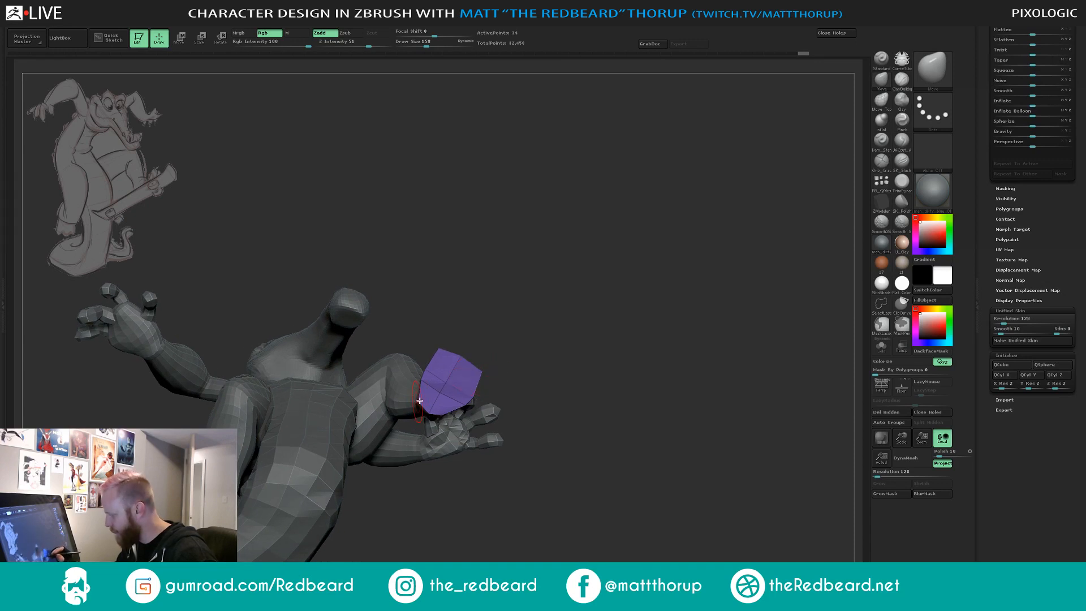
{"action": "mouse_move", "coordinate": [592, 395]}
{"action": "left_mouse_down"}
{"action": "mouse_move", "coordinate": [620, 415]}
{"action": "mouse_move", "coordinate": [569, 387]}
{"action": "mouse_move", "coordinate": [594, 388]}
{"action": "mouse_move", "coordinate": [577, 389]}
{"action": "left_mouse_up"}
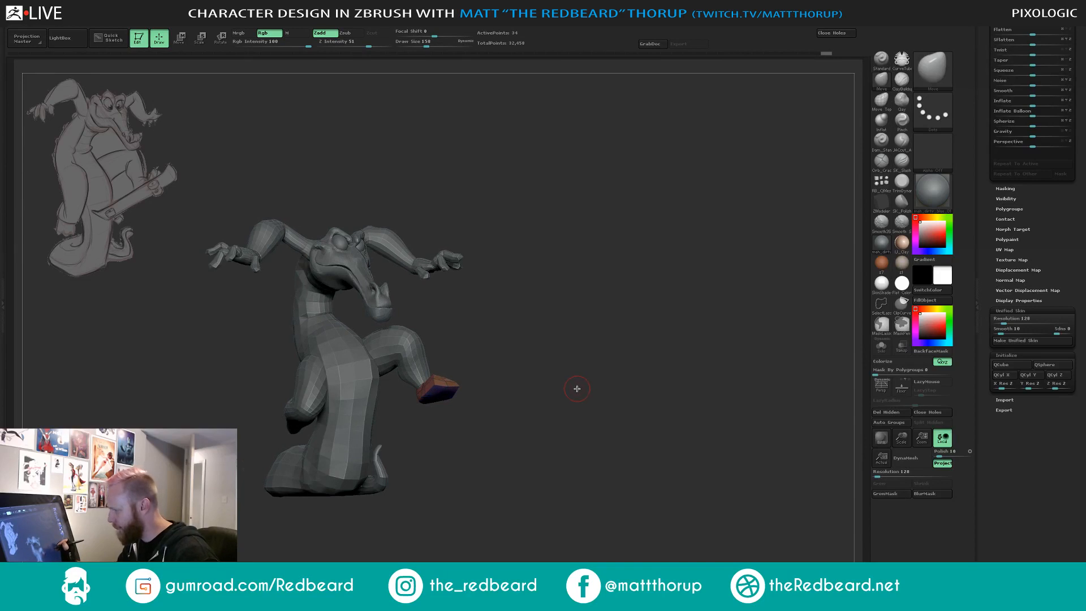
Duplicate the foot block within the same subtool and pull the copy across toward the other leg.
{"action": "key", "text": "w"}
{"action": "left_click_drag", "start_coordinate": [514, 427], "coordinate": [510, 359]}
{"action": "left_click_drag", "start_coordinate": [444, 377], "coordinate": [589, 311]}
{"action": "left_click_drag", "start_coordinate": [509, 348], "coordinate": [331, 407], "text": "ctrl"}
{"action": "left_click_drag", "start_coordinate": [493, 295], "coordinate": [522, 423]}
{"action": "left_click_drag", "start_coordinate": [523, 487], "coordinate": [596, 414]}
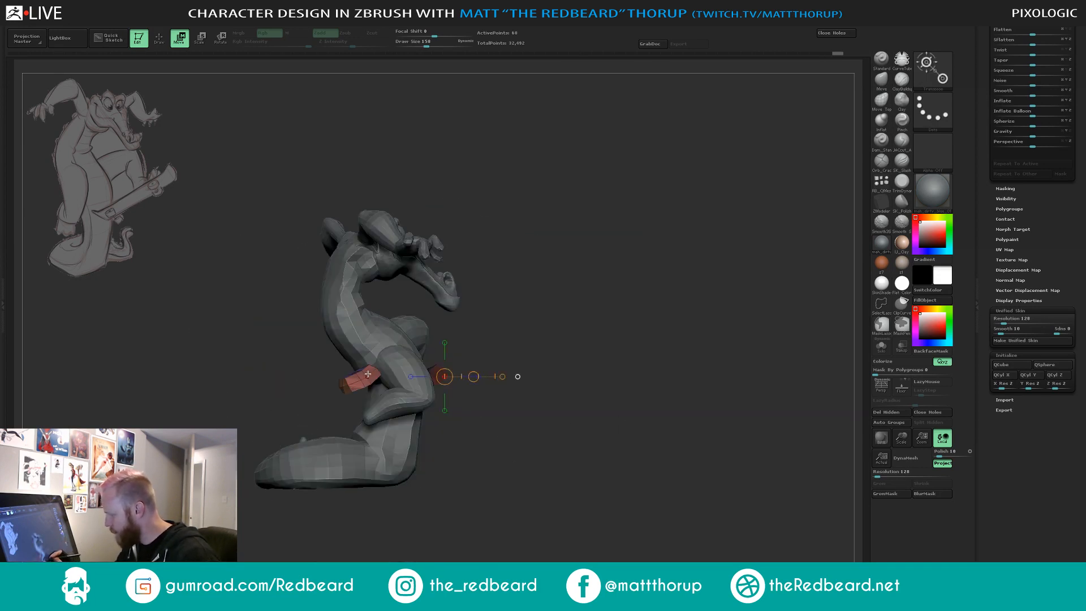
Rotate the copied foot to point downward and lower it to the height of the other ankle.
{"action": "mouse_move", "coordinate": [350, 384]}
{"action": "left_mouse_down"}
{"action": "mouse_move", "coordinate": [538, 296]}
{"action": "mouse_move", "coordinate": [534, 355]}
{"action": "mouse_move", "coordinate": [439, 482]}
{"action": "mouse_move", "coordinate": [388, 497]}
{"action": "mouse_move", "coordinate": [394, 488]}
{"action": "left_mouse_up"}
{"action": "key", "text": "r"}
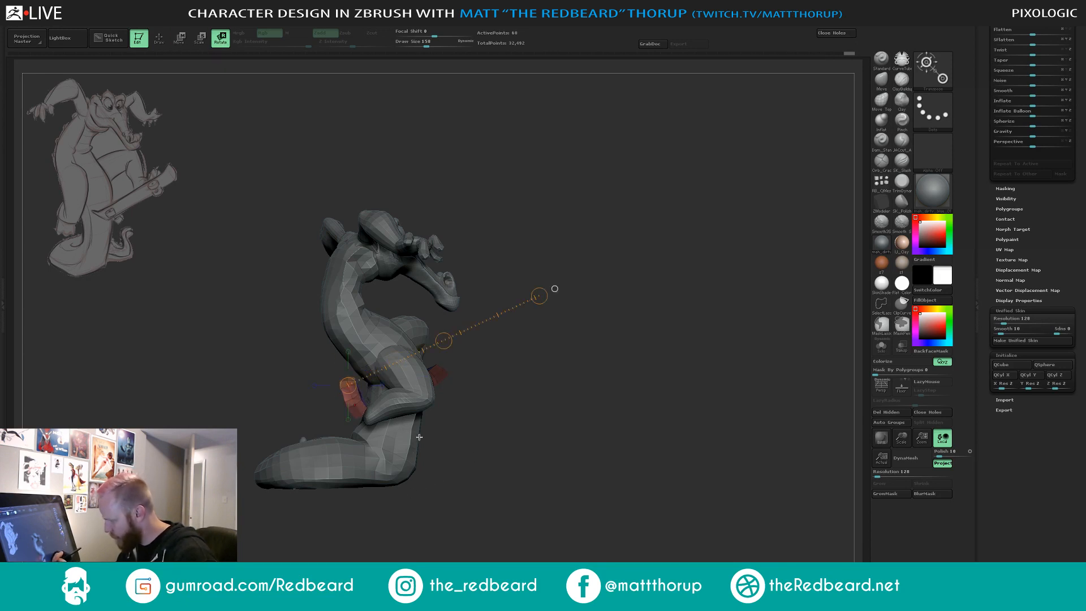
{"action": "key", "text": "w"}
{"action": "left_click_drag", "start_coordinate": [443, 339], "coordinate": [451, 376]}
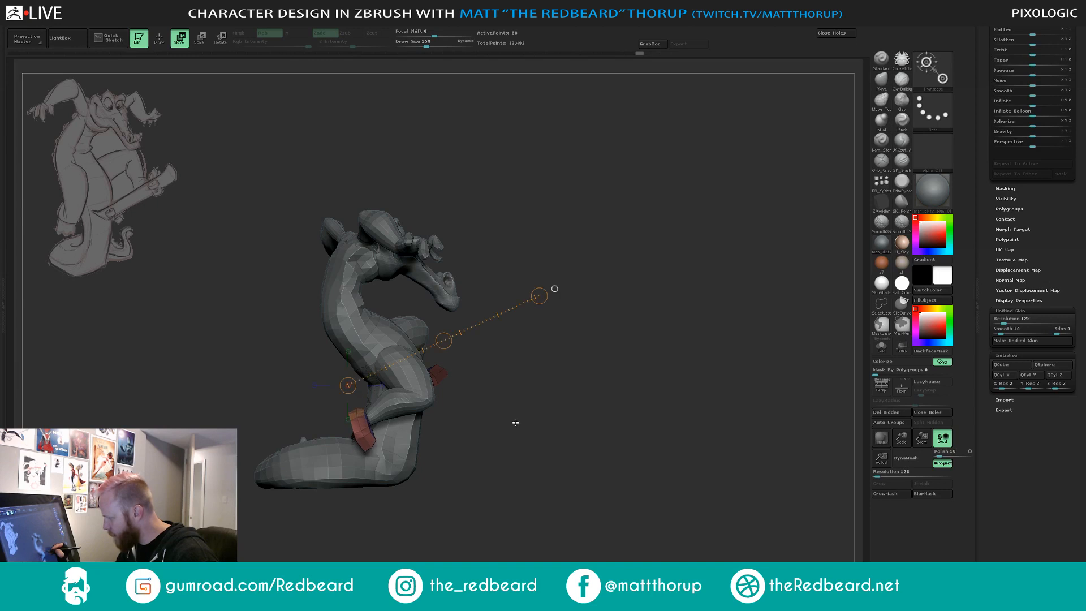
{"action": "mouse_move", "coordinate": [515, 422]}
{"action": "left_mouse_down"}
{"action": "mouse_move", "coordinate": [550, 413]}
{"action": "mouse_move", "coordinate": [435, 423]}
{"action": "mouse_move", "coordinate": [485, 417]}
{"action": "left_mouse_up"}
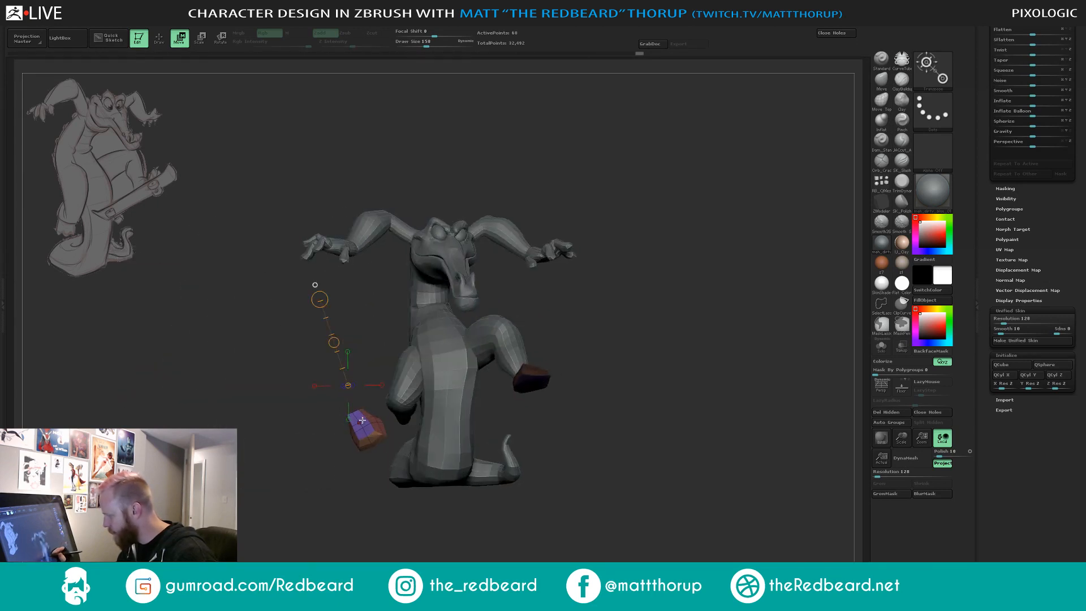
Move the copied foot sideways under the bent leg's ankle and turn it to line up with the leg.
{"action": "left_click_drag", "start_coordinate": [359, 422], "coordinate": [570, 384], "text": "shift"}
{"action": "left_click_drag", "start_coordinate": [467, 422], "coordinate": [494, 427]}
{"action": "mouse_move", "coordinate": [418, 423]}
{"action": "left_mouse_down"}
{"action": "mouse_move", "coordinate": [591, 357]}
{"action": "mouse_move", "coordinate": [604, 301]}
{"action": "mouse_move", "coordinate": [596, 409]}
{"action": "left_mouse_up"}
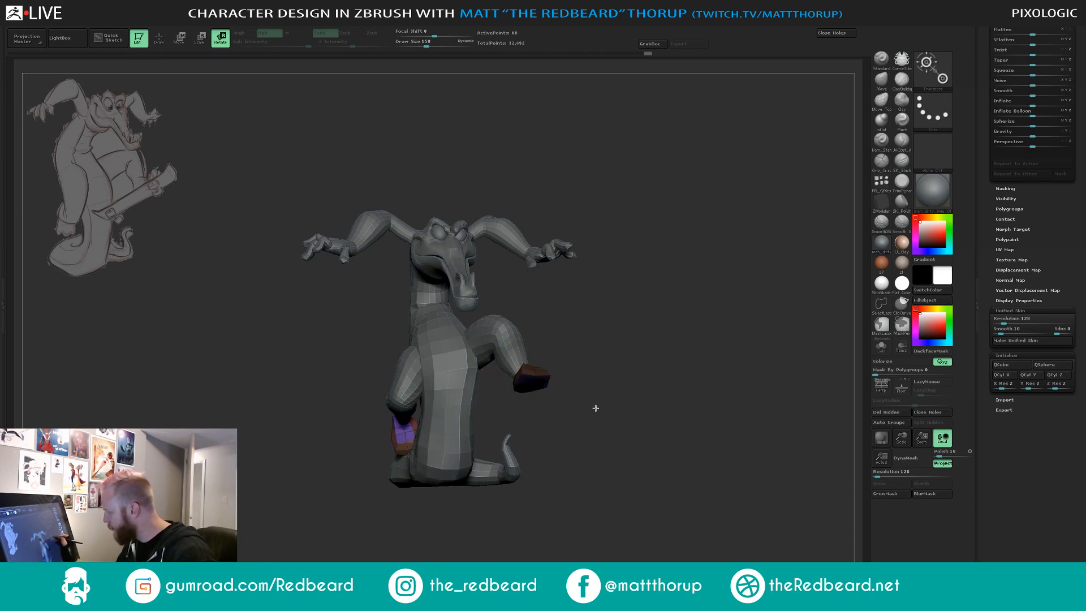
{"action": "left_click_drag", "start_coordinate": [689, 397], "coordinate": [694, 389]}
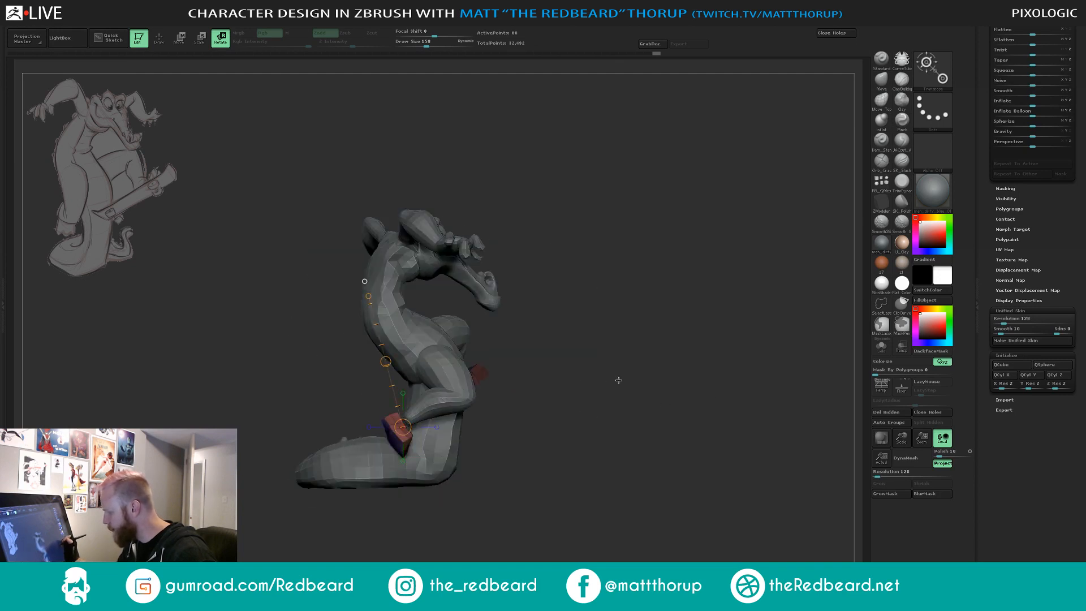
{"action": "left_click_drag", "start_coordinate": [619, 378], "coordinate": [643, 379]}
{"action": "left_click_drag", "start_coordinate": [575, 334], "coordinate": [477, 378]}
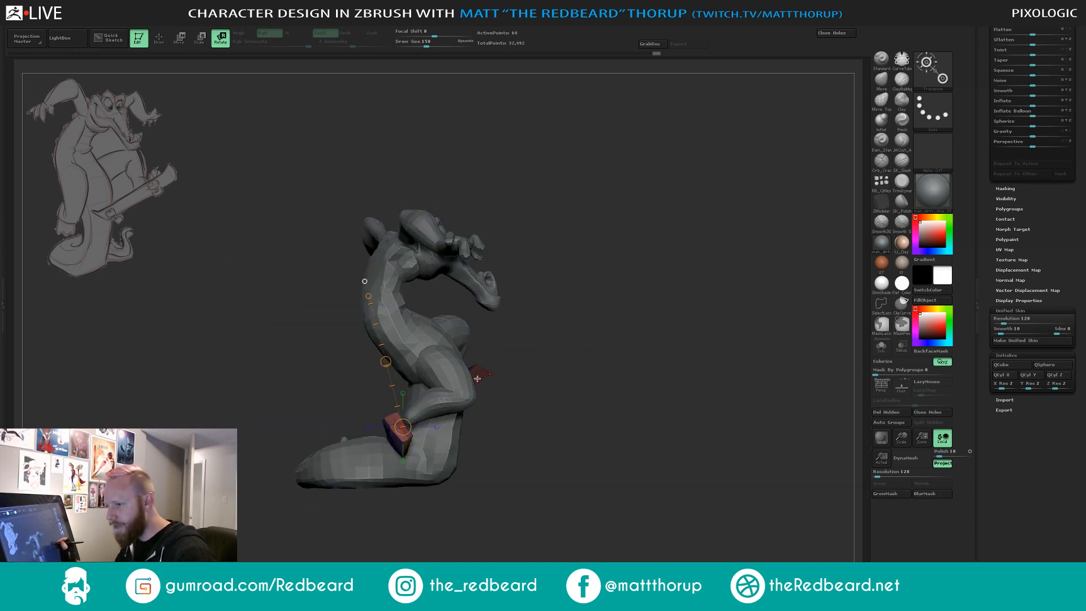
{"action": "key", "text": "w"}
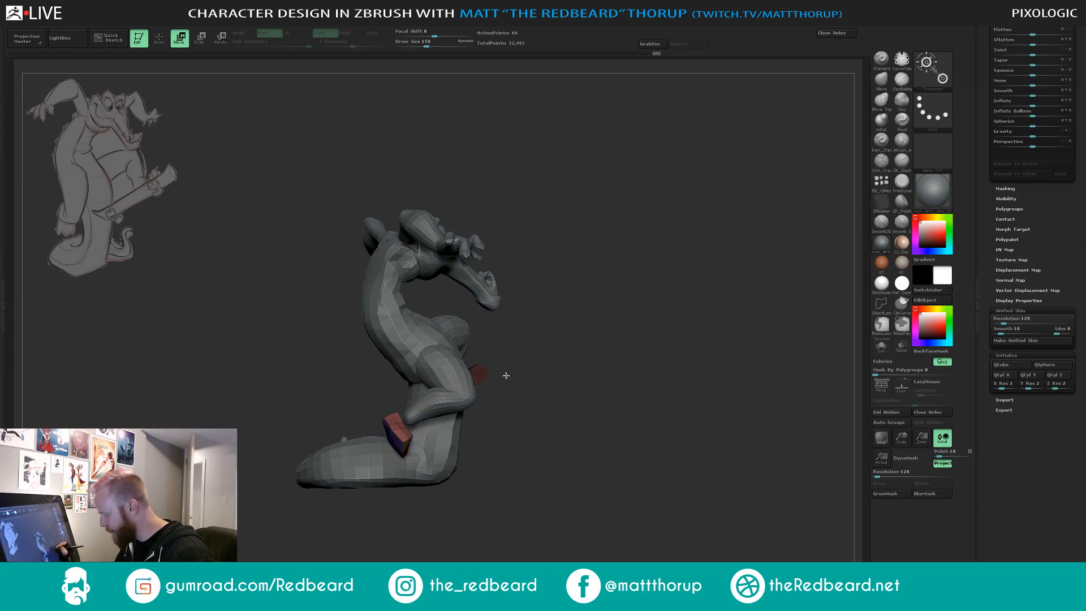
{"action": "mouse_move", "coordinate": [589, 398]}
{"action": "left_mouse_down"}
{"action": "mouse_move", "coordinate": [601, 395]}
{"action": "mouse_move", "coordinate": [567, 395]}
{"action": "mouse_move", "coordinate": [560, 438]}
{"action": "mouse_move", "coordinate": [647, 410]}
{"action": "mouse_move", "coordinate": [623, 363]}
{"action": "mouse_move", "coordinate": [691, 341]}
{"action": "mouse_move", "coordinate": [679, 335]}
{"action": "mouse_move", "coordinate": [635, 357]}
{"action": "mouse_move", "coordinate": [618, 401]}
{"action": "mouse_move", "coordinate": [575, 395]}
{"action": "mouse_move", "coordinate": [598, 392]}
{"action": "mouse_move", "coordinate": [588, 409]}
{"action": "mouse_move", "coordinate": [620, 398]}
{"action": "mouse_move", "coordinate": [582, 416]}
{"action": "mouse_move", "coordinate": [582, 494]}
{"action": "mouse_move", "coordinate": [533, 494]}
{"action": "left_mouse_up"}
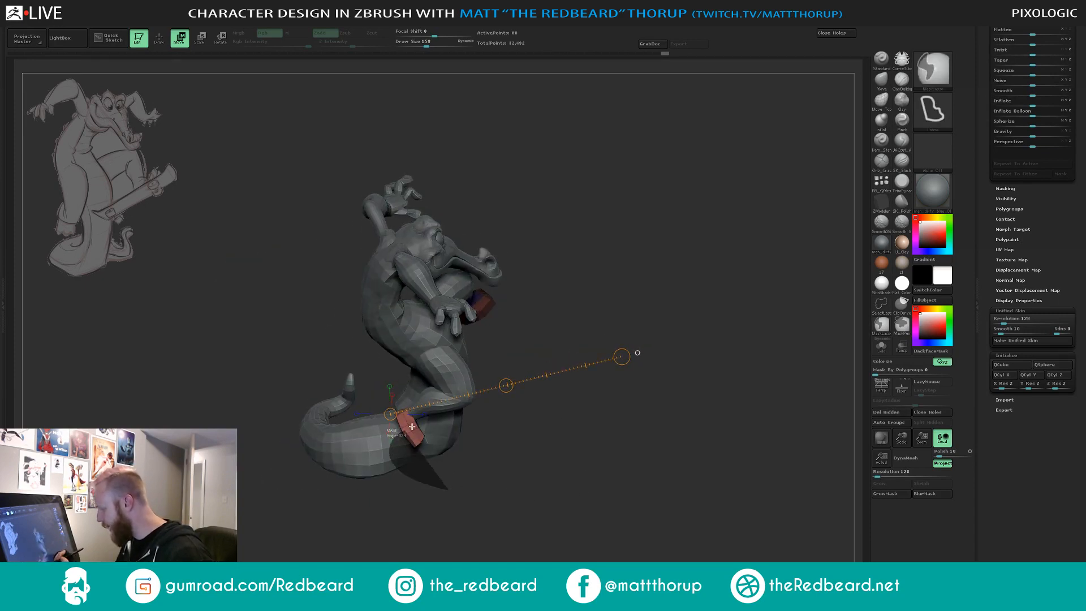
Mask the original foot, rotate the copied foot around its ankle against the tail, and clear the mask.
{"action": "left_click_drag", "start_coordinate": [411, 427], "coordinate": [478, 452], "text": "ctrl"}
{"action": "key", "text": "r"}
{"action": "left_click_drag", "start_coordinate": [410, 433], "coordinate": [418, 446]}
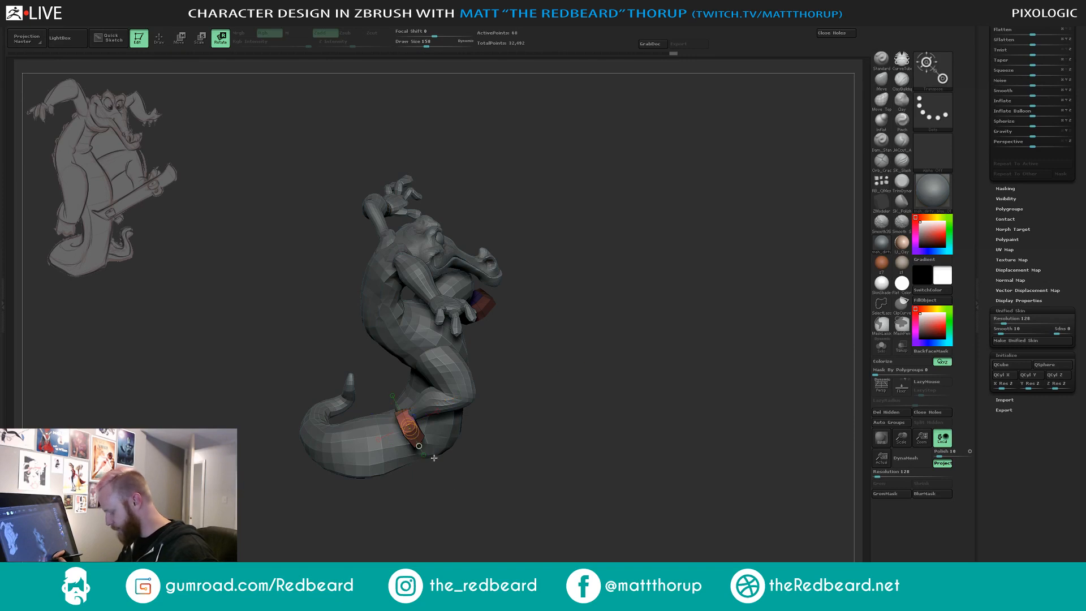
{"action": "left_click", "coordinate": [507, 471], "text": "ctrl"}
{"action": "left_click_drag", "start_coordinate": [465, 496], "coordinate": [414, 519]}
{"action": "key", "text": "ctrl+z"}
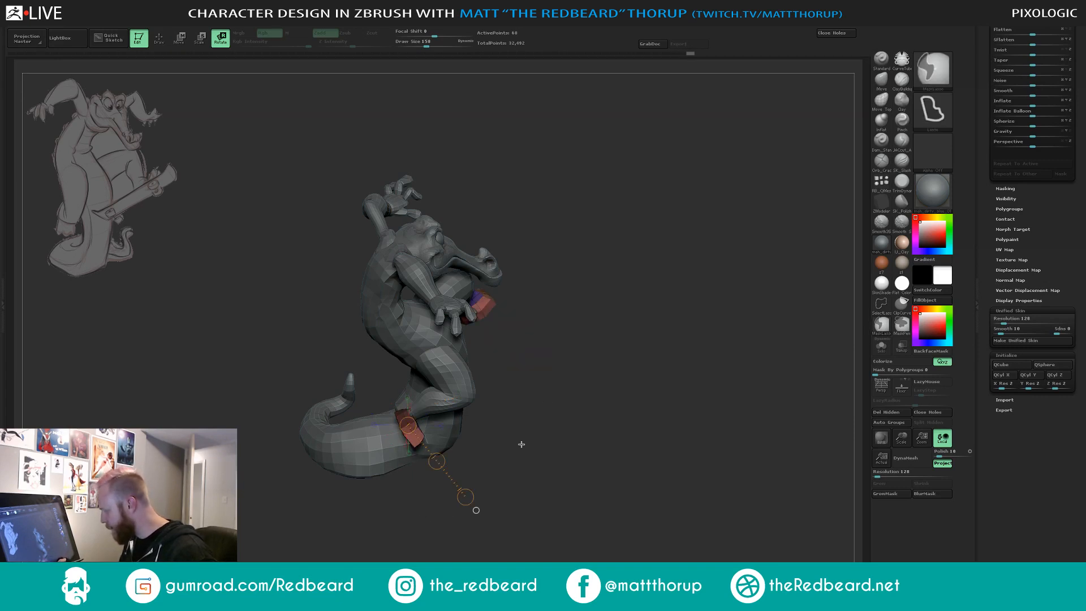
{"action": "mouse_move", "coordinate": [577, 221]}
{"action": "left_mouse_down", "text": "ctrl"}
{"action": "mouse_move", "coordinate": [482, 381]}
{"action": "mouse_move", "coordinate": [529, 419]}
{"action": "left_mouse_up", "text": "ctrl"}
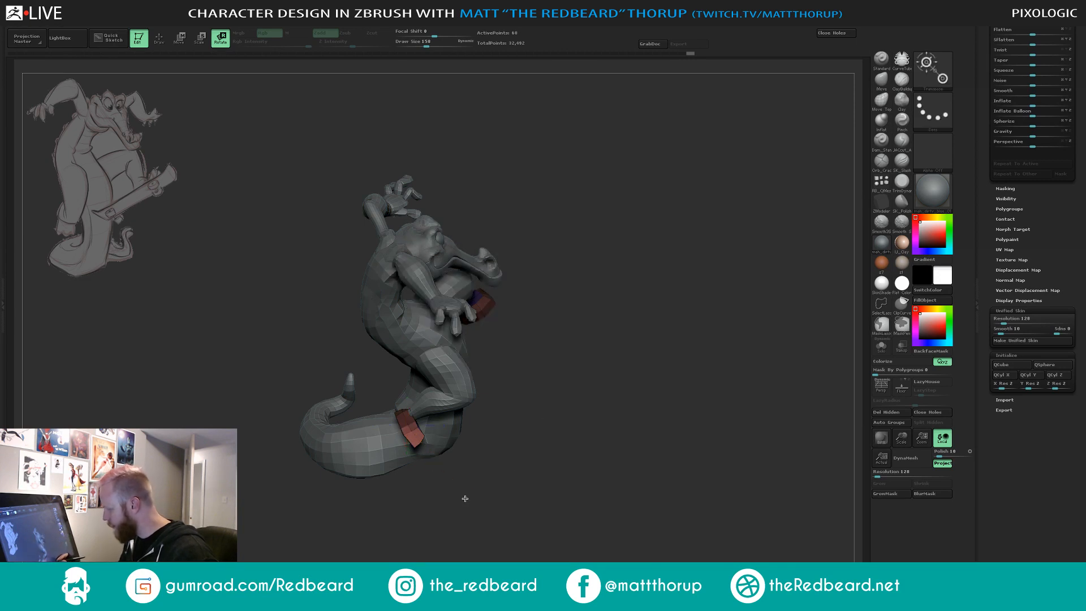
{"action": "key", "text": "q"}
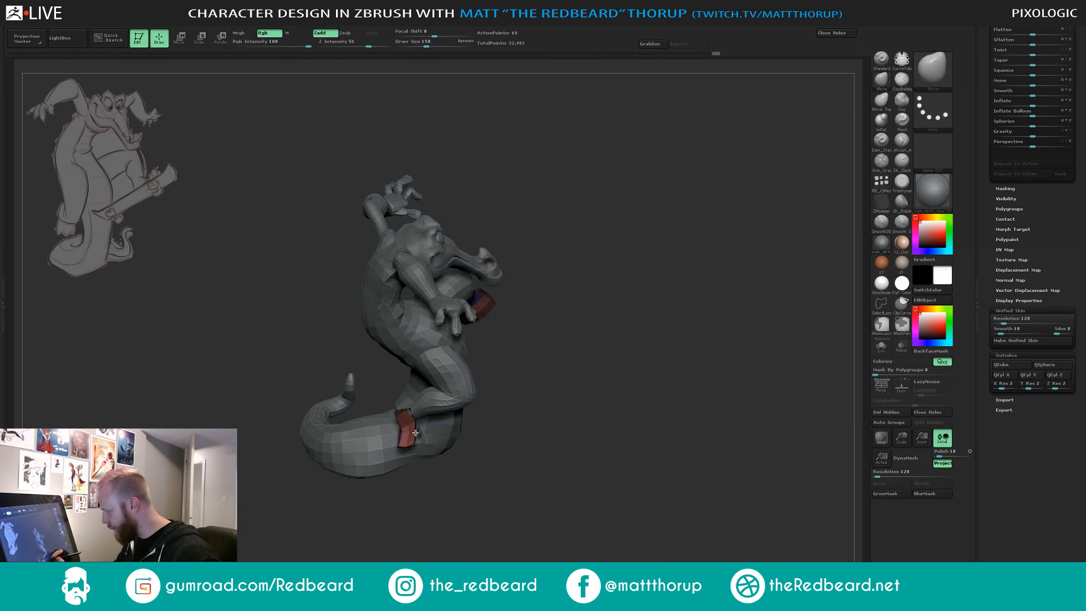
{"action": "left_click_drag", "start_coordinate": [492, 419], "coordinate": [502, 437], "text": "ctrl"}
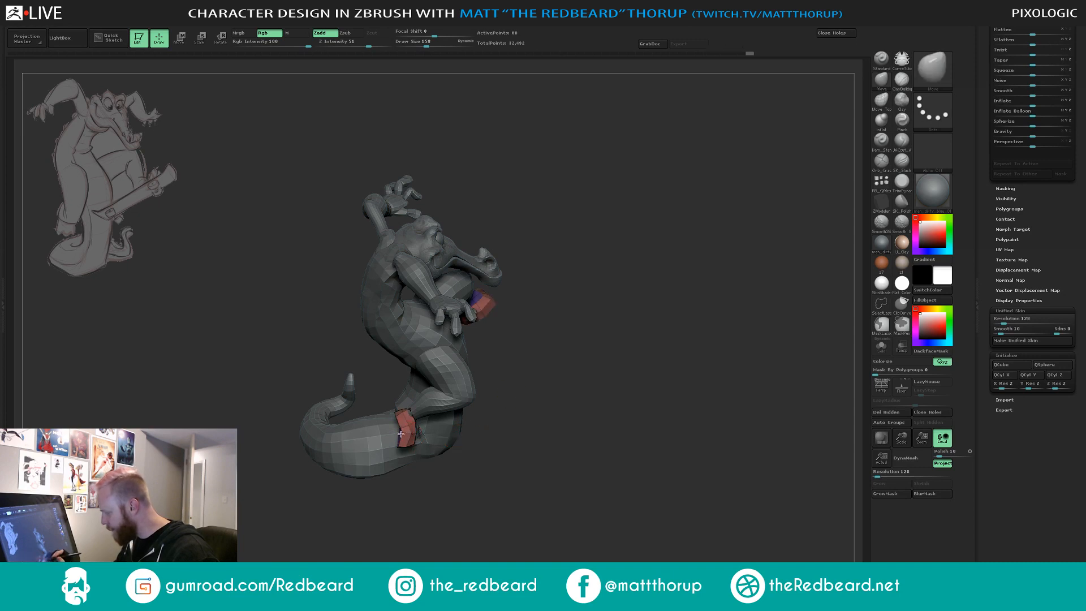
Reshape the copied foot around the heel and sole with a larger Move brush.
{"action": "mouse_move", "coordinate": [441, 495]}
{"action": "left_mouse_down"}
{"action": "mouse_move", "coordinate": [470, 473]}
{"action": "mouse_move", "coordinate": [390, 436]}
{"action": "left_mouse_up"}
{"action": "key", "text": "s"}
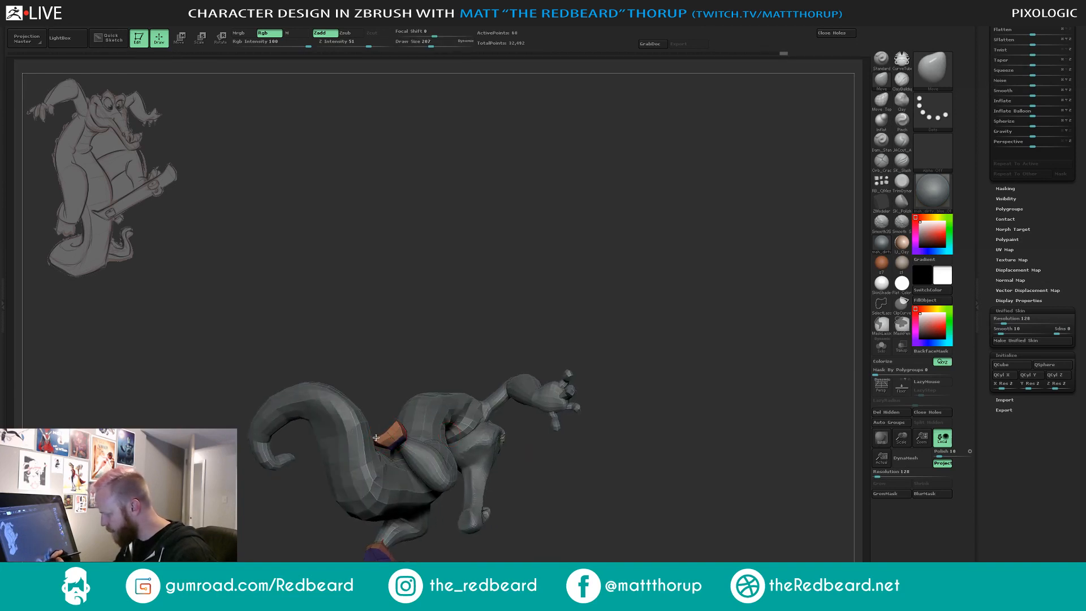
{"action": "left_click_drag", "start_coordinate": [412, 355], "coordinate": [405, 478]}
{"action": "mouse_move", "coordinate": [390, 435]}
{"action": "left_mouse_down"}
{"action": "mouse_move", "coordinate": [399, 447]}
{"action": "mouse_move", "coordinate": [379, 438]}
{"action": "left_mouse_up"}
{"action": "left_click_drag", "start_coordinate": [477, 355], "coordinate": [493, 425]}
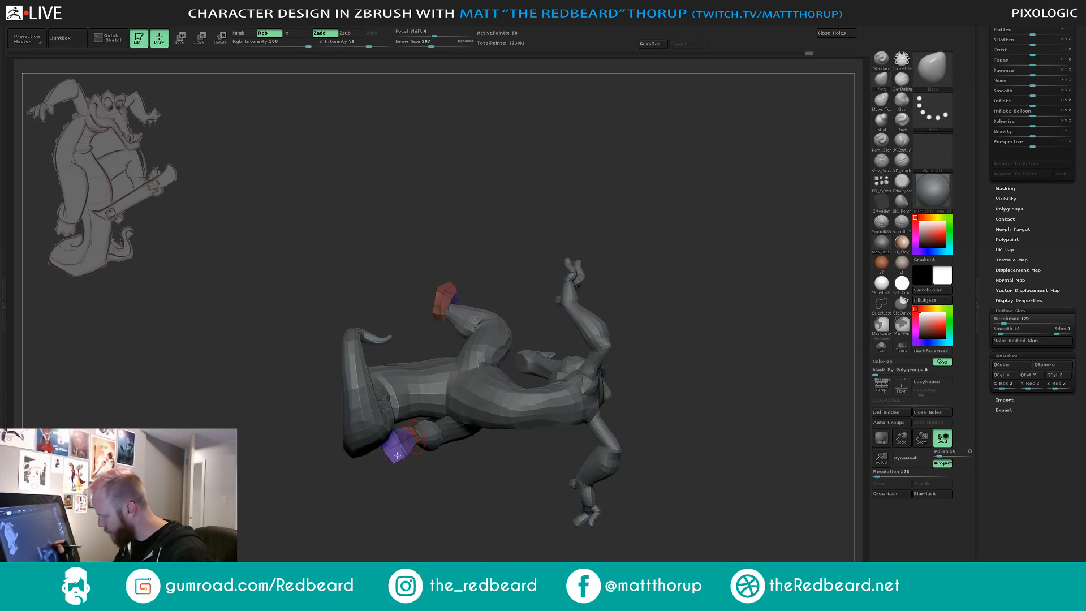
{"action": "left_click_drag", "start_coordinate": [446, 499], "coordinate": [452, 322]}
{"action": "left_click_drag", "start_coordinate": [517, 287], "coordinate": [572, 262]}
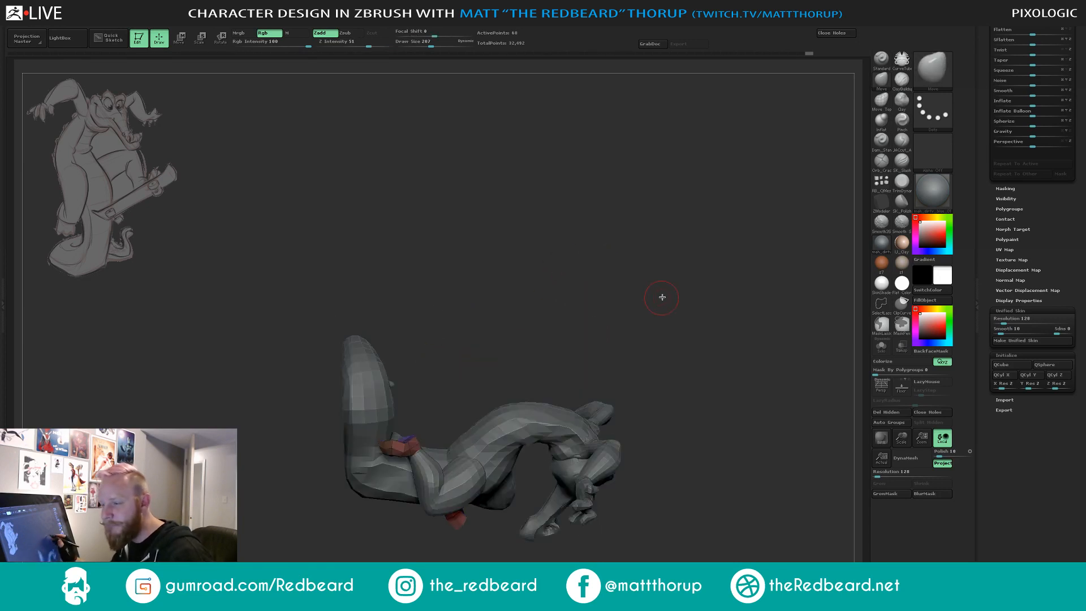
Mask off the original foot and rotate the copied foot at the ankle to change its tilt beside the tail.
{"action": "mouse_move", "coordinate": [662, 296]}
{"action": "left_mouse_down"}
{"action": "mouse_move", "coordinate": [635, 296]}
{"action": "mouse_move", "coordinate": [613, 359]}
{"action": "mouse_move", "coordinate": [560, 325]}
{"action": "mouse_move", "coordinate": [625, 316]}
{"action": "left_mouse_up"}
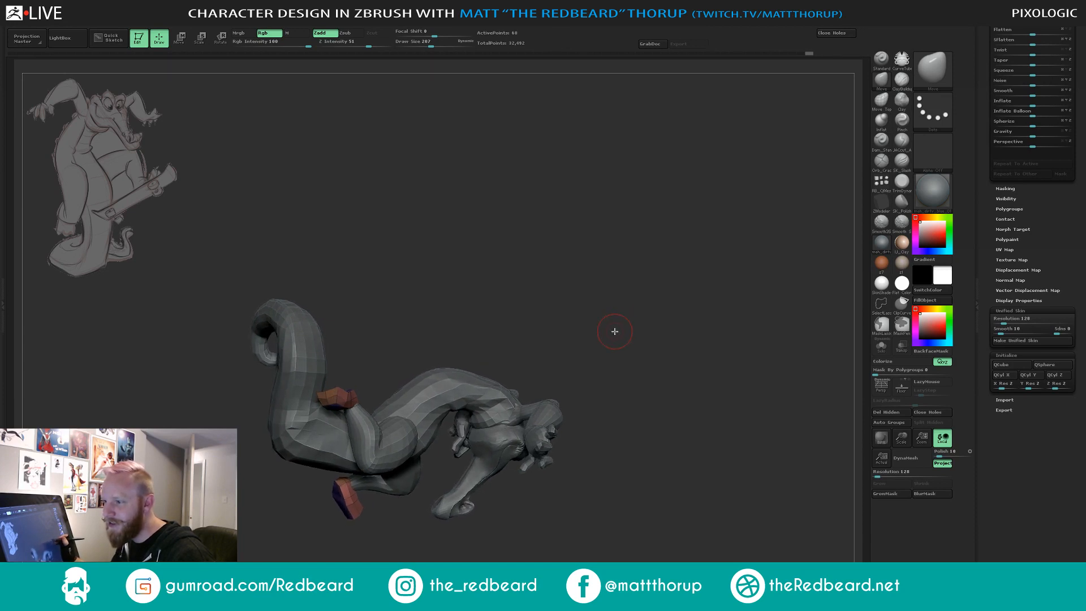
{"action": "left_click_drag", "start_coordinate": [615, 331], "coordinate": [522, 394]}
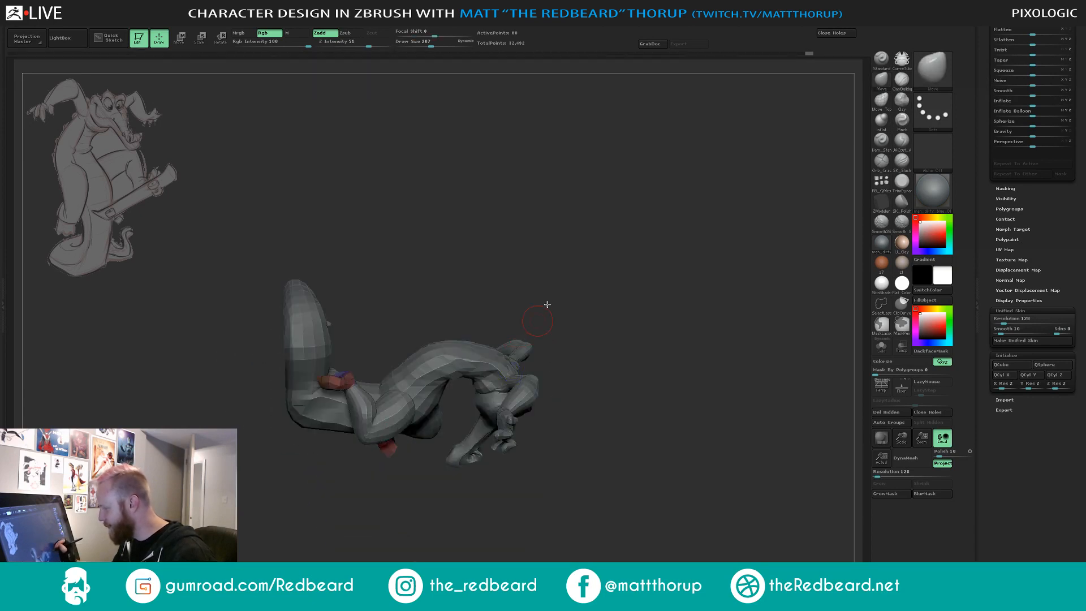
{"action": "left_click_drag", "start_coordinate": [547, 305], "coordinate": [369, 455]}
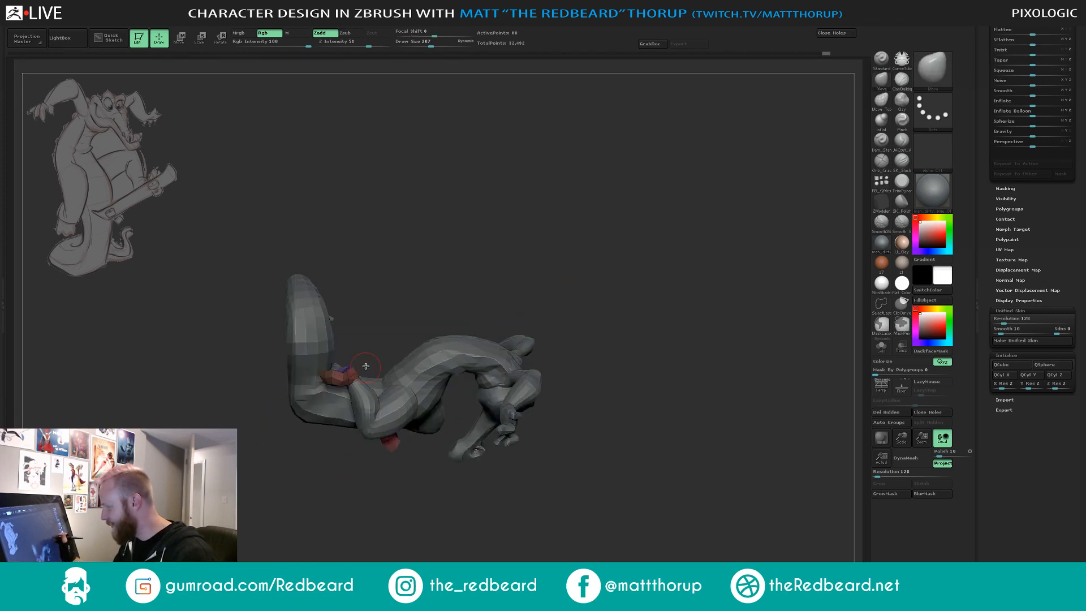
{"action": "key", "text": "r"}
{"action": "mouse_move", "coordinate": [391, 312]}
{"action": "left_mouse_down"}
{"action": "mouse_move", "coordinate": [378, 303]}
{"action": "mouse_move", "coordinate": [356, 370]}
{"action": "left_mouse_up"}
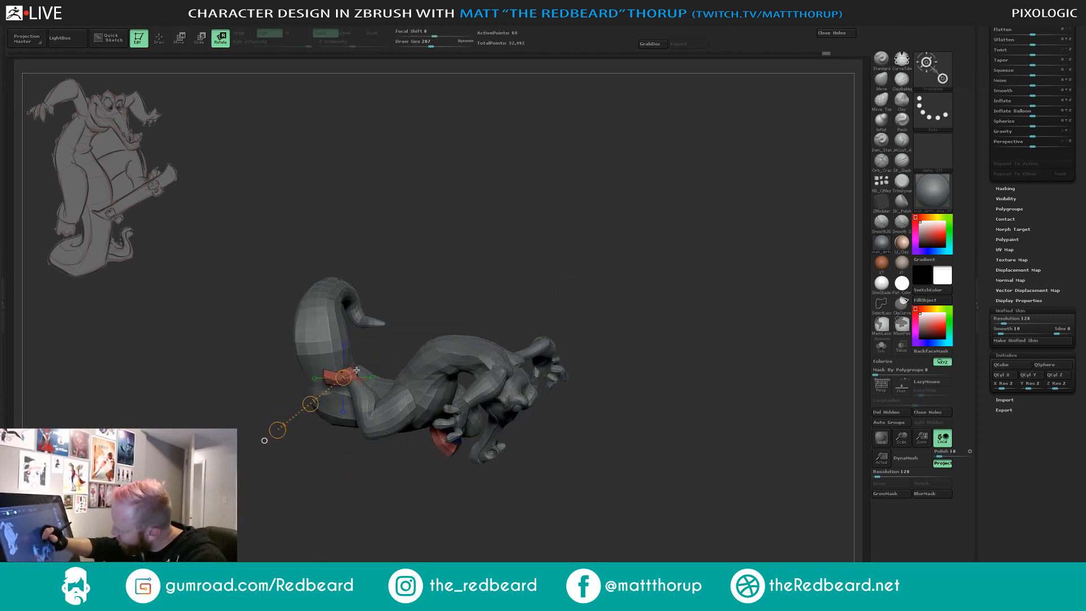
{"action": "left_click_drag", "start_coordinate": [278, 239], "coordinate": [313, 217]}
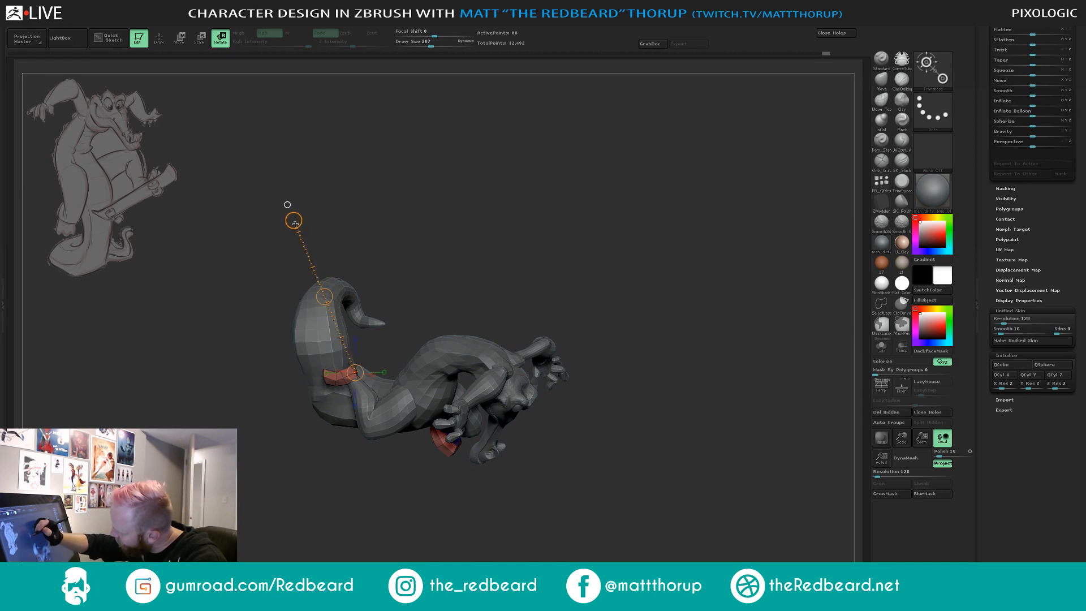
{"action": "key", "text": "ctrl"}
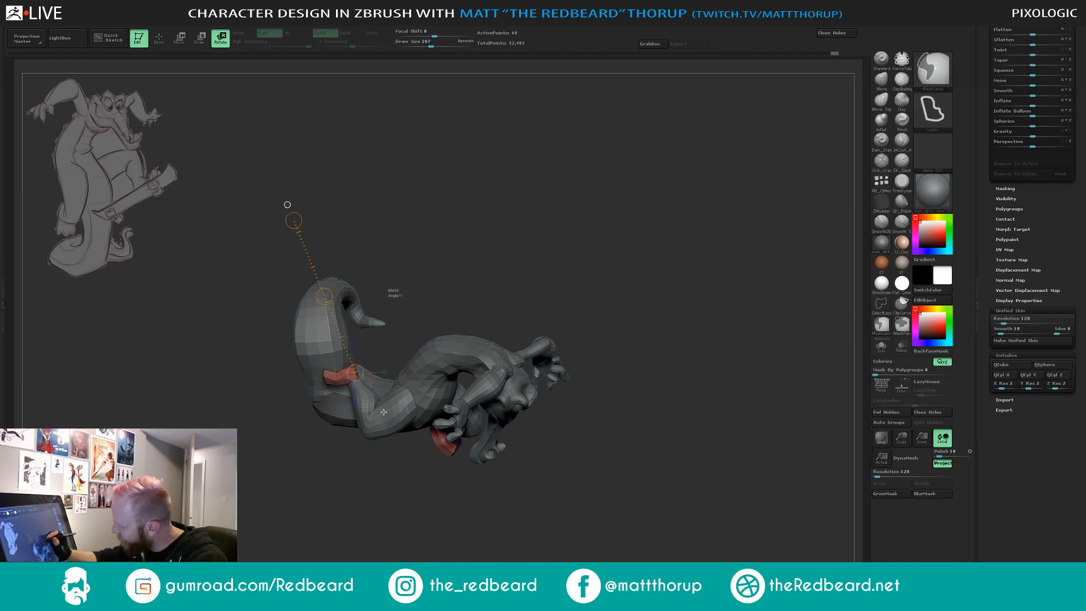
{"action": "left_click_drag", "start_coordinate": [383, 412], "coordinate": [237, 294], "text": "ctrl"}
{"action": "left_click", "coordinate": [393, 230], "text": "ctrl"}
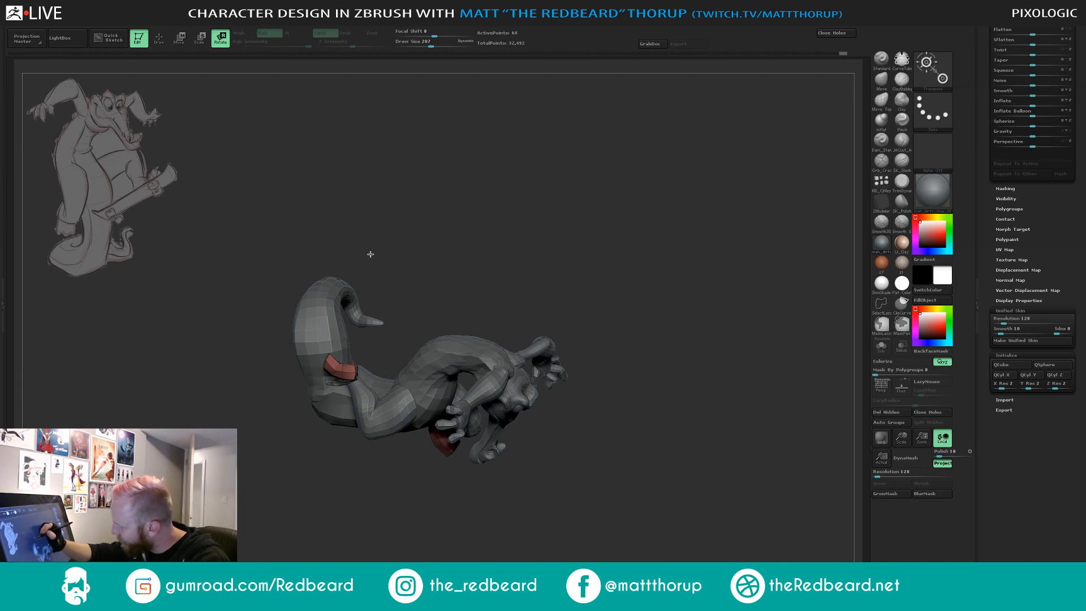
Shift the copied foot slightly so that it sits against the bent leg's ankle.
{"action": "key", "text": "w"}
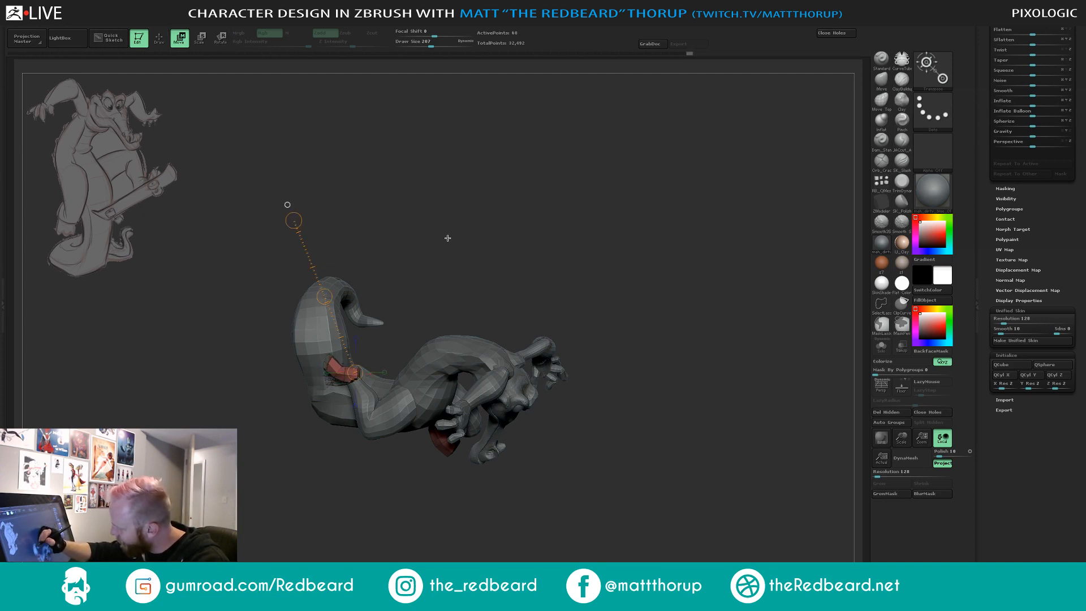
{"action": "left_click_drag", "start_coordinate": [447, 238], "coordinate": [490, 191]}
{"action": "mouse_move", "coordinate": [636, 444]}
{"action": "left_mouse_down"}
{"action": "mouse_move", "coordinate": [672, 447]}
{"action": "mouse_move", "coordinate": [671, 508]}
{"action": "mouse_move", "coordinate": [619, 511]}
{"action": "mouse_move", "coordinate": [623, 492]}
{"action": "mouse_move", "coordinate": [649, 494]}
{"action": "mouse_move", "coordinate": [620, 494]}
{"action": "mouse_move", "coordinate": [643, 484]}
{"action": "mouse_move", "coordinate": [635, 514]}
{"action": "mouse_move", "coordinate": [635, 478]}
{"action": "mouse_move", "coordinate": [738, 457]}
{"action": "mouse_move", "coordinate": [623, 478]}
{"action": "left_mouse_up"}
Return to Draw mode and save the crocodile tool as crock03.ztl in the Croc folder, replacing the existing file.
{"action": "key", "text": "q"}
{"action": "key", "text": "ctrl"}
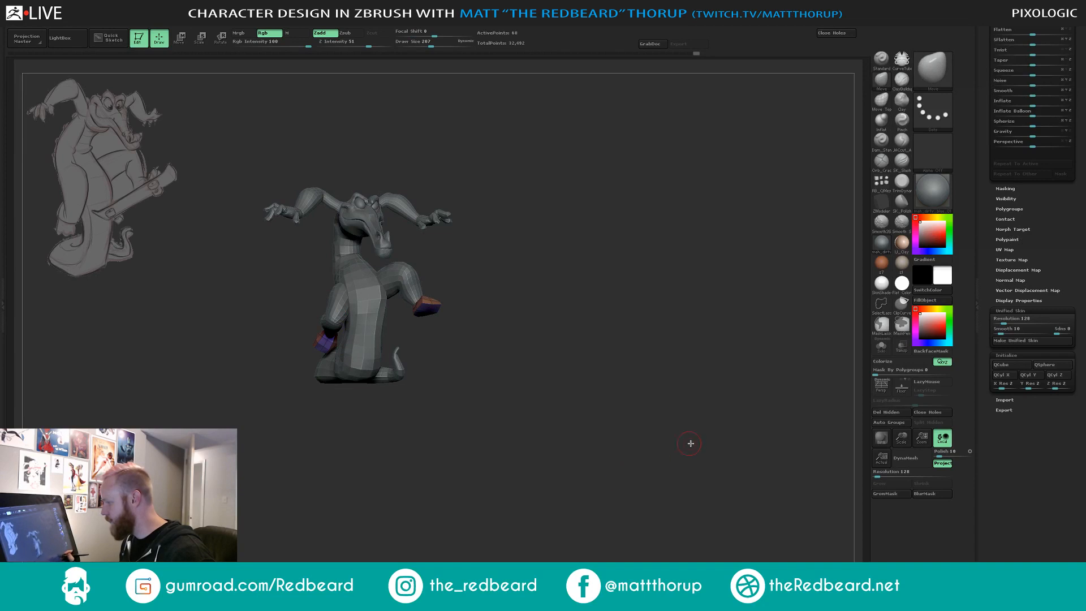
{"action": "left_click_drag", "start_coordinate": [1059, 225], "coordinate": [1064, 526]}
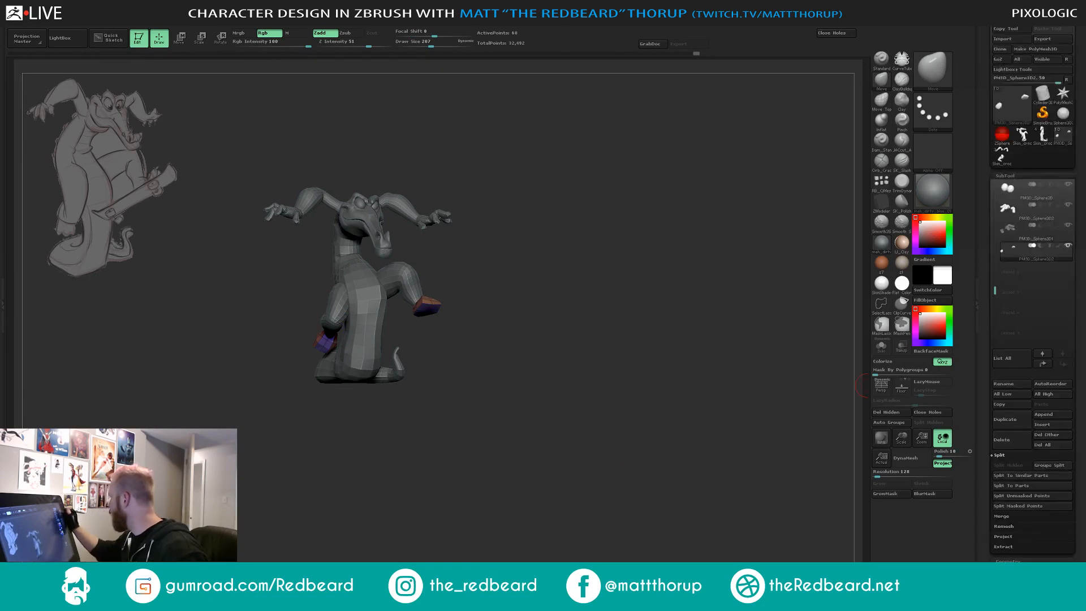
{"action": "key", "text": "ctrl+s"}
{"action": "left_click", "coordinate": [674, 346]}
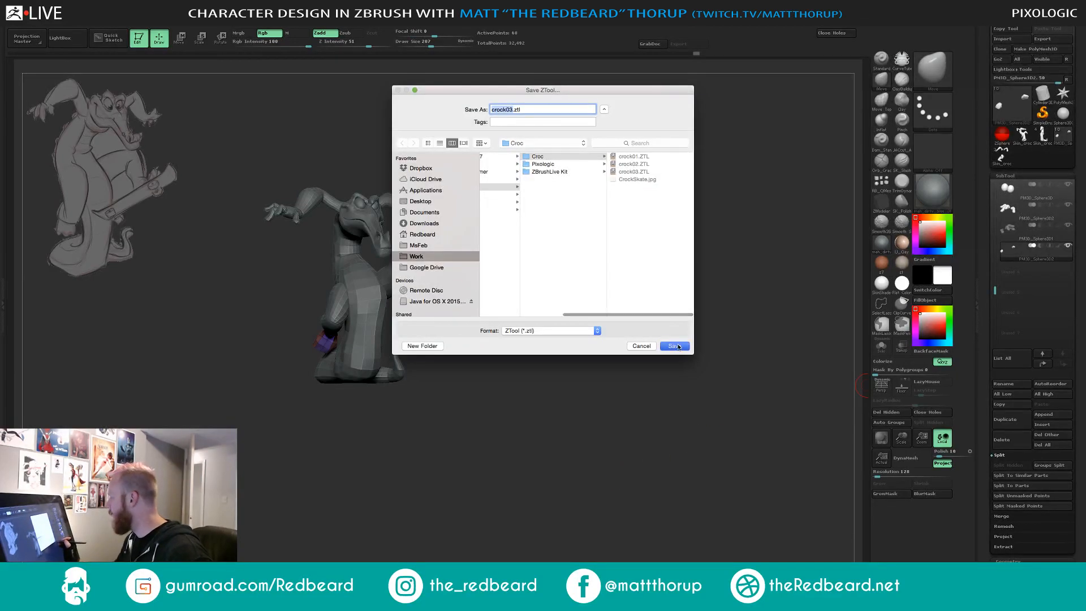
{"action": "left_click", "coordinate": [602, 149]}
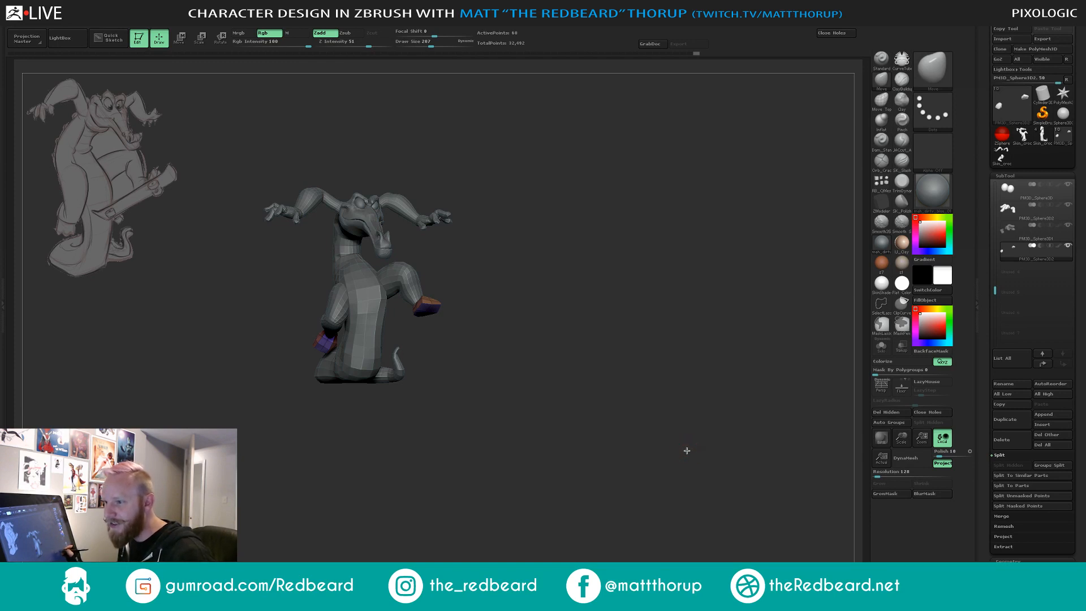
Select the arms-and-legs subtool and smooth the palms of both hands with a smaller Smooth brush.
{"action": "left_click_drag", "start_coordinate": [691, 453], "coordinate": [618, 433]}
{"action": "left_click_drag", "start_coordinate": [623, 462], "coordinate": [356, 236]}
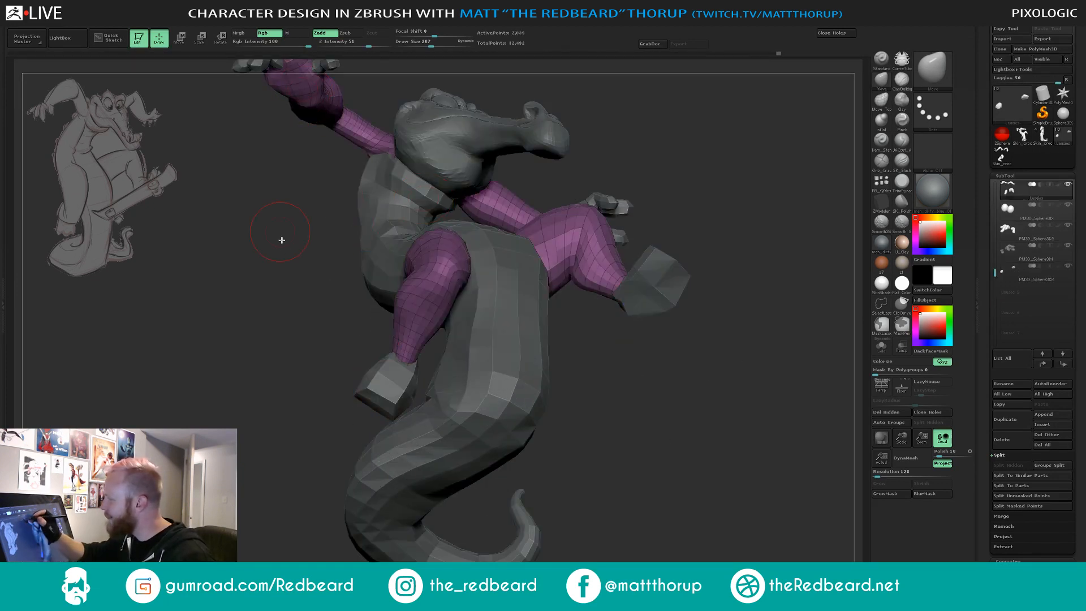
{"action": "mouse_move", "coordinate": [283, 238]}
{"action": "left_mouse_down"}
{"action": "mouse_move", "coordinate": [303, 358]}
{"action": "mouse_move", "coordinate": [429, 316]}
{"action": "left_mouse_up"}
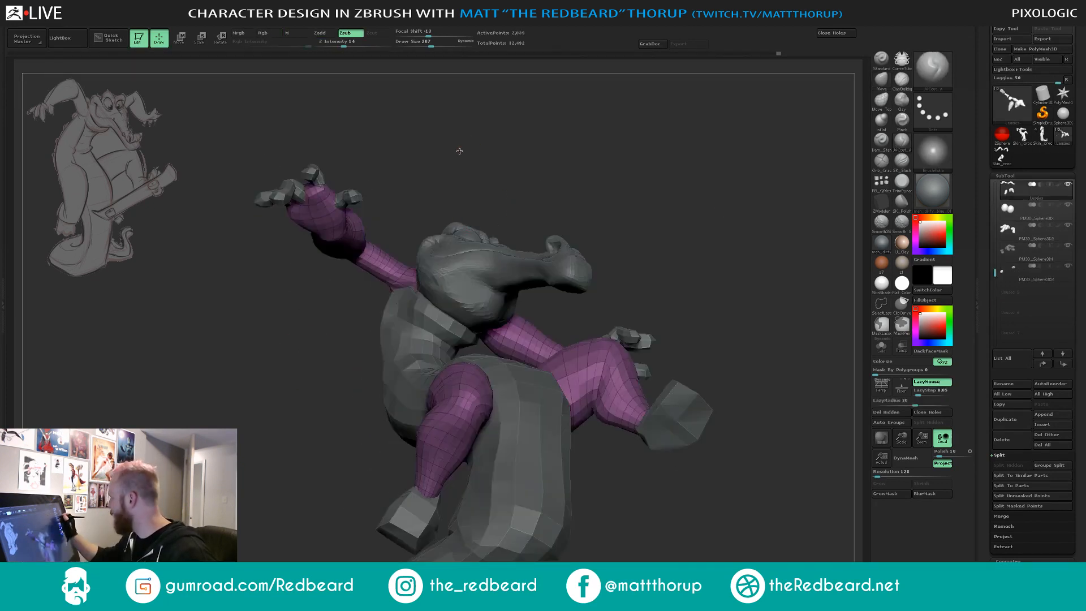
{"action": "left_click_drag", "start_coordinate": [459, 151], "coordinate": [457, 134]}
{"action": "key", "text": "s"}
{"action": "left_click_drag", "start_coordinate": [299, 260], "coordinate": [295, 256]}
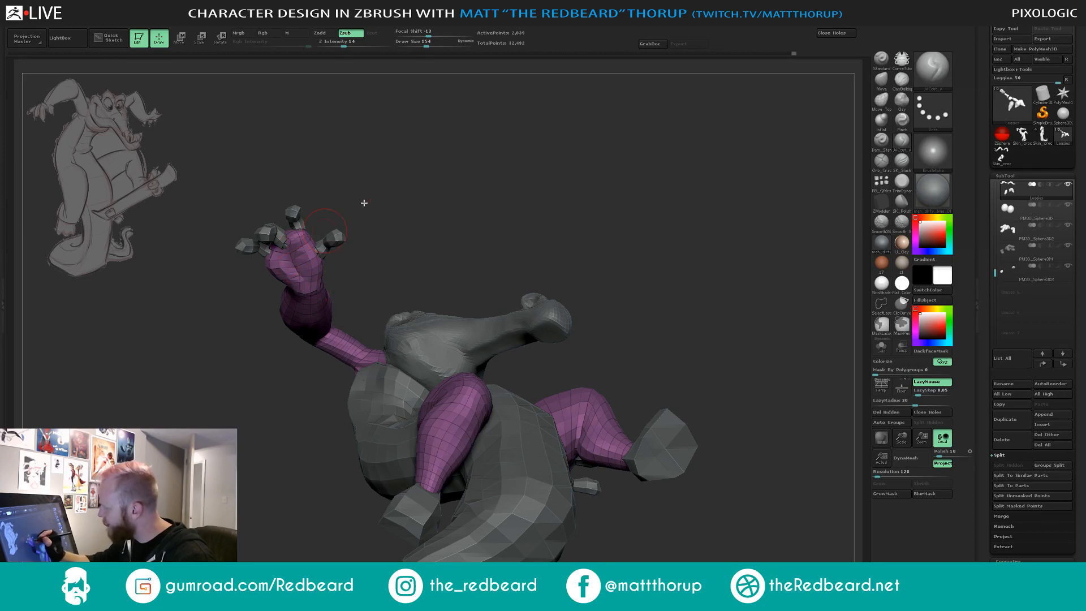
{"action": "left_click_drag", "start_coordinate": [422, 189], "coordinate": [453, 184]}
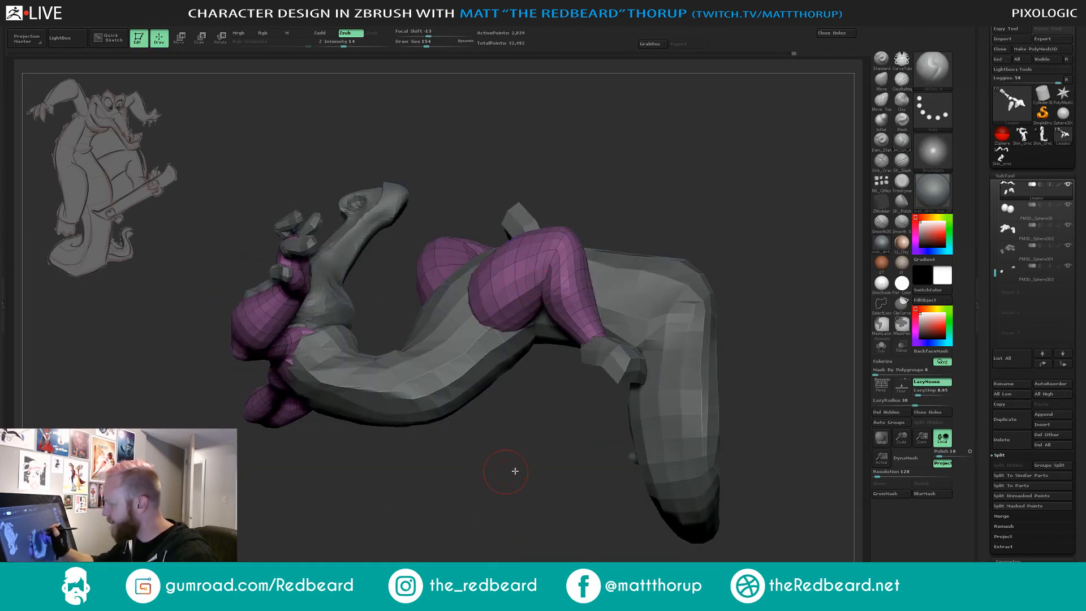
{"action": "left_click_drag", "start_coordinate": [515, 470], "coordinate": [652, 321]}
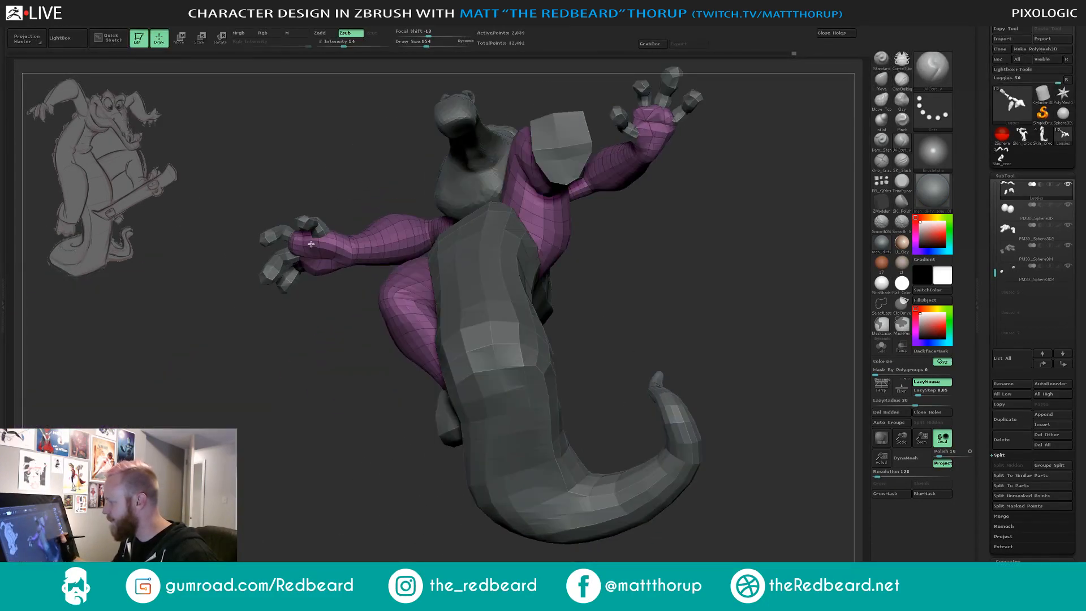
{"action": "left_click_drag", "start_coordinate": [311, 244], "coordinate": [306, 241]}
{"action": "left_click_drag", "start_coordinate": [355, 215], "coordinate": [482, 535]}
{"action": "mouse_move", "coordinate": [713, 506]}
{"action": "left_mouse_down"}
{"action": "mouse_move", "coordinate": [613, 475]}
{"action": "mouse_move", "coordinate": [608, 538]}
{"action": "mouse_move", "coordinate": [637, 528]}
{"action": "mouse_move", "coordinate": [623, 504]}
{"action": "mouse_move", "coordinate": [591, 499]}
{"action": "mouse_move", "coordinate": [581, 519]}
{"action": "mouse_move", "coordinate": [542, 523]}
{"action": "mouse_move", "coordinate": [536, 516]}
{"action": "mouse_move", "coordinate": [623, 511]}
{"action": "mouse_move", "coordinate": [637, 480]}
{"action": "mouse_move", "coordinate": [605, 485]}
{"action": "mouse_move", "coordinate": [588, 436]}
{"action": "mouse_move", "coordinate": [581, 362]}
{"action": "mouse_move", "coordinate": [592, 356]}
{"action": "mouse_move", "coordinate": [605, 403]}
{"action": "mouse_move", "coordinate": [652, 434]}
{"action": "mouse_move", "coordinate": [552, 444]}
{"action": "mouse_move", "coordinate": [555, 385]}
{"action": "mouse_move", "coordinate": [582, 399]}
{"action": "mouse_move", "coordinate": [583, 442]}
{"action": "left_mouse_up"}
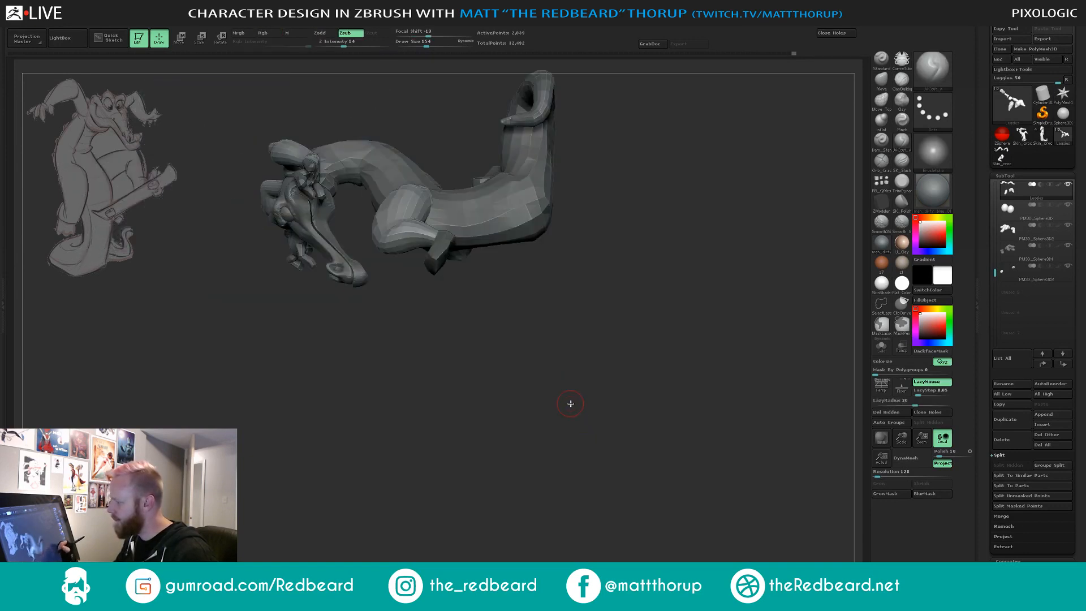
Reshape the thigh and lower leg of the limbs subtool with a resized Move brush.
{"action": "left_click_drag", "start_coordinate": [570, 403], "coordinate": [570, 403]}
{"action": "left_click", "coordinate": [882, 80]}
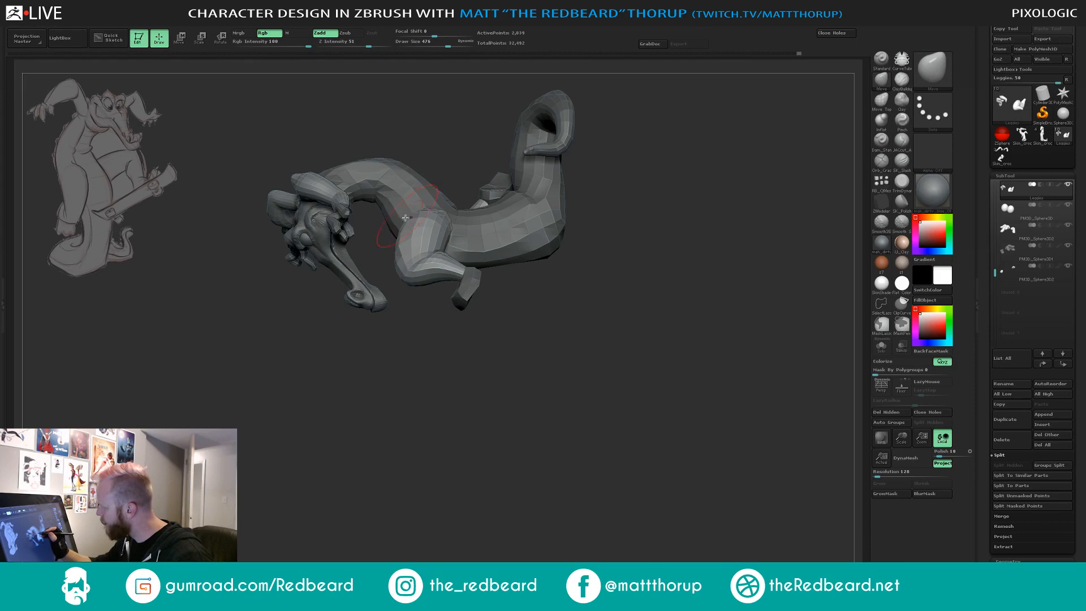
{"action": "mouse_move", "coordinate": [478, 385]}
{"action": "left_mouse_down"}
{"action": "mouse_move", "coordinate": [487, 400]}
{"action": "mouse_move", "coordinate": [514, 368]}
{"action": "mouse_move", "coordinate": [633, 407]}
{"action": "mouse_move", "coordinate": [633, 301]}
{"action": "mouse_move", "coordinate": [707, 320]}
{"action": "mouse_move", "coordinate": [693, 307]}
{"action": "mouse_move", "coordinate": [640, 310]}
{"action": "left_mouse_up"}
{"action": "key", "text": "s"}
{"action": "mouse_move", "coordinate": [497, 261]}
{"action": "left_mouse_down"}
{"action": "mouse_move", "coordinate": [534, 336]}
{"action": "mouse_move", "coordinate": [599, 325]}
{"action": "mouse_move", "coordinate": [657, 335]}
{"action": "mouse_move", "coordinate": [652, 298]}
{"action": "mouse_move", "coordinate": [509, 316]}
{"action": "left_mouse_up"}
{"action": "left_click_drag", "start_coordinate": [429, 436], "coordinate": [446, 476]}
{"action": "left_click_drag", "start_coordinate": [720, 405], "coordinate": [693, 346], "text": "alt"}
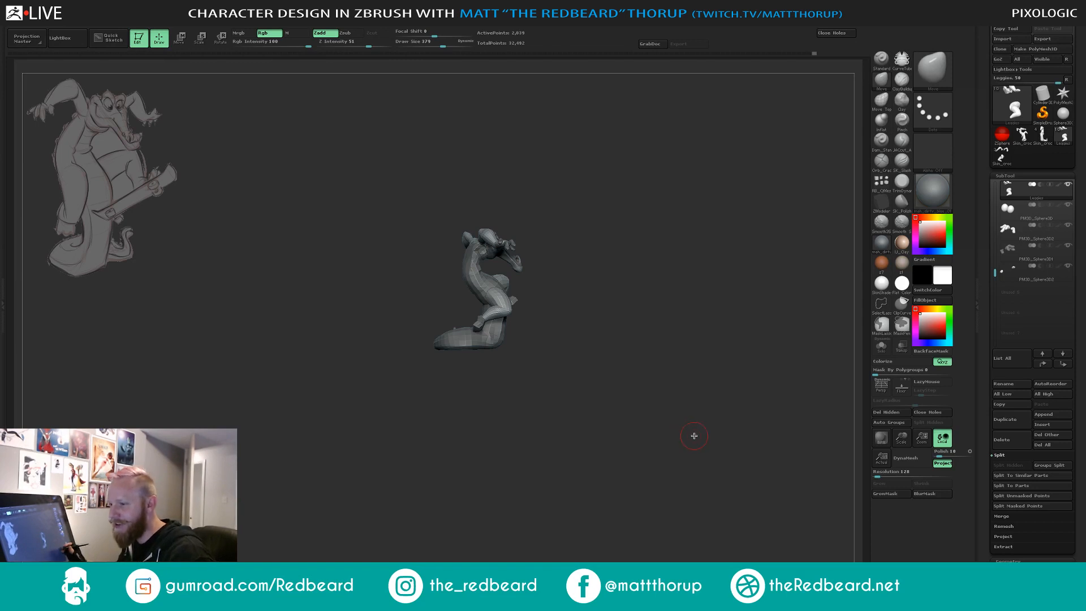
Select the feet subtool and nudge the foot beside the tail against its leg with a smaller Move brush.
{"action": "left_click_drag", "start_coordinate": [693, 436], "coordinate": [539, 435]}
{"action": "left_click_drag", "start_coordinate": [576, 350], "coordinate": [676, 331]}
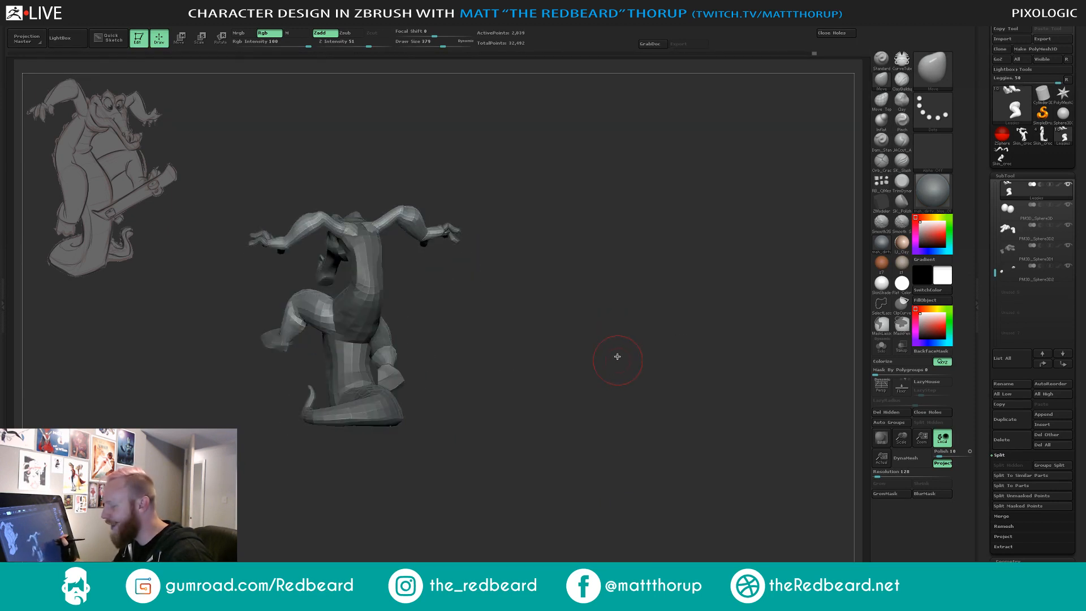
{"action": "left_click_drag", "start_coordinate": [617, 356], "coordinate": [366, 377]}
{"action": "left_click", "coordinate": [375, 373], "text": "alt"}
{"action": "key", "text": "s"}
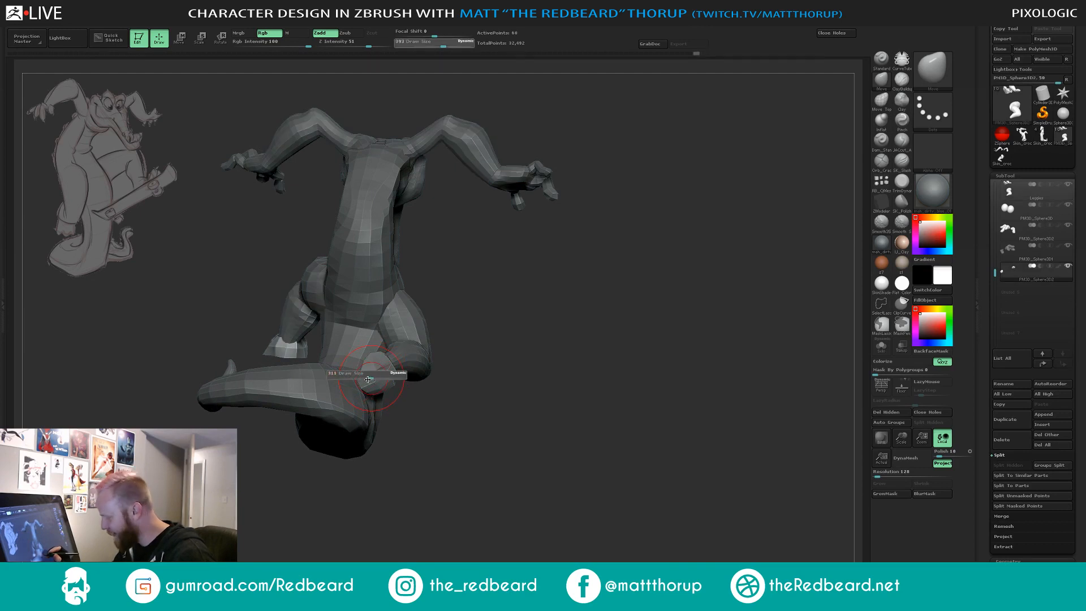
{"action": "left_click_drag", "start_coordinate": [435, 428], "coordinate": [438, 383]}
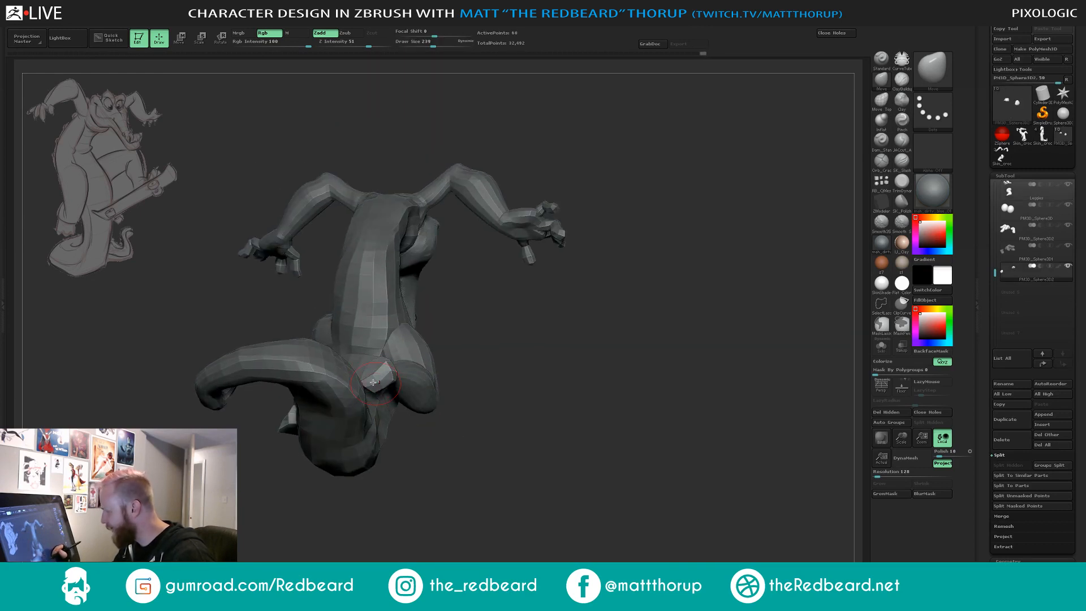
{"action": "mouse_move", "coordinate": [532, 356]}
{"action": "left_mouse_down"}
{"action": "mouse_move", "coordinate": [541, 392]}
{"action": "mouse_move", "coordinate": [519, 356]}
{"action": "mouse_move", "coordinate": [666, 340]}
{"action": "mouse_move", "coordinate": [605, 340]}
{"action": "left_mouse_up"}
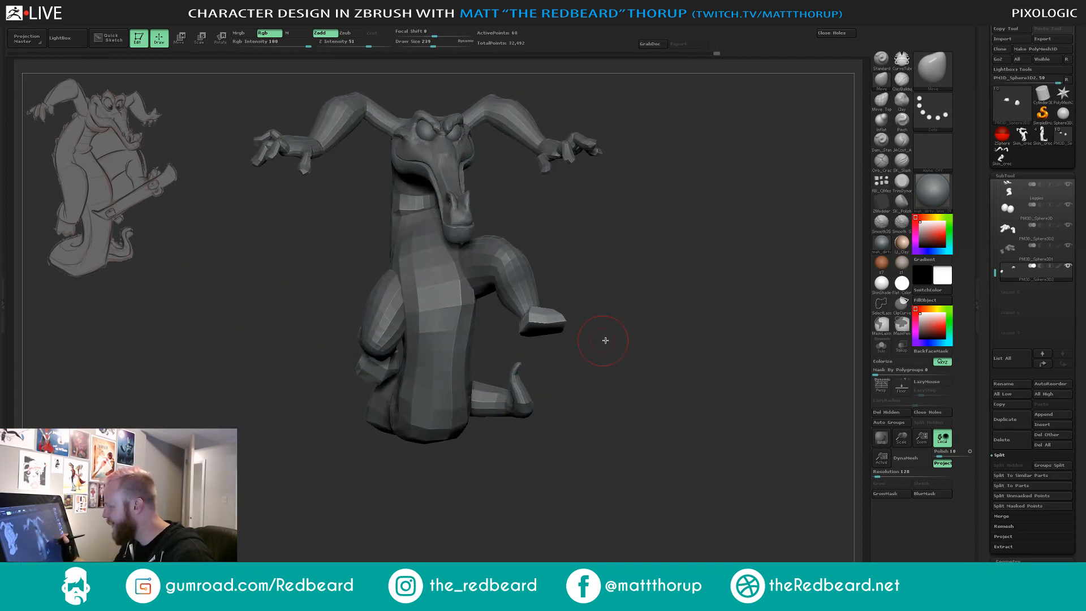
Select the body subtool and adjust the belly contour above the thighs in side view with a smaller Move brush.
{"action": "left_click", "coordinate": [446, 333], "text": "alt"}
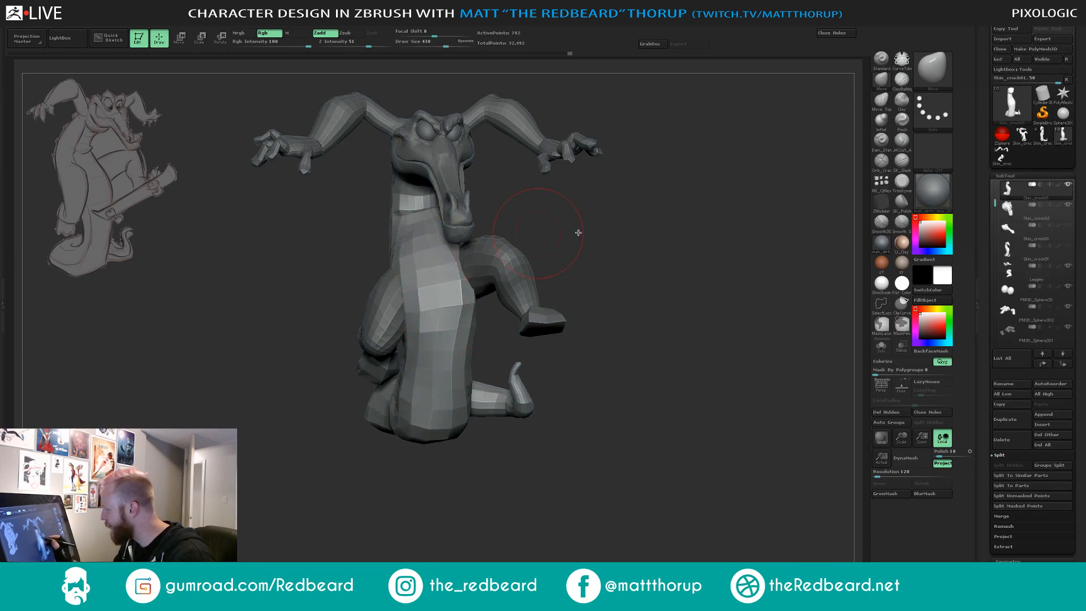
{"action": "mouse_move", "coordinate": [578, 233]}
{"action": "left_mouse_down"}
{"action": "mouse_move", "coordinate": [609, 271]}
{"action": "mouse_move", "coordinate": [417, 237]}
{"action": "left_mouse_up"}
{"action": "key", "text": "s"}
{"action": "left_click_drag", "start_coordinate": [564, 291], "coordinate": [553, 243]}
{"action": "left_click_drag", "start_coordinate": [528, 330], "coordinate": [589, 318]}
{"action": "key", "text": "s"}
{"action": "key", "text": "s"}
{"action": "left_click_drag", "start_coordinate": [472, 276], "coordinate": [467, 276]}
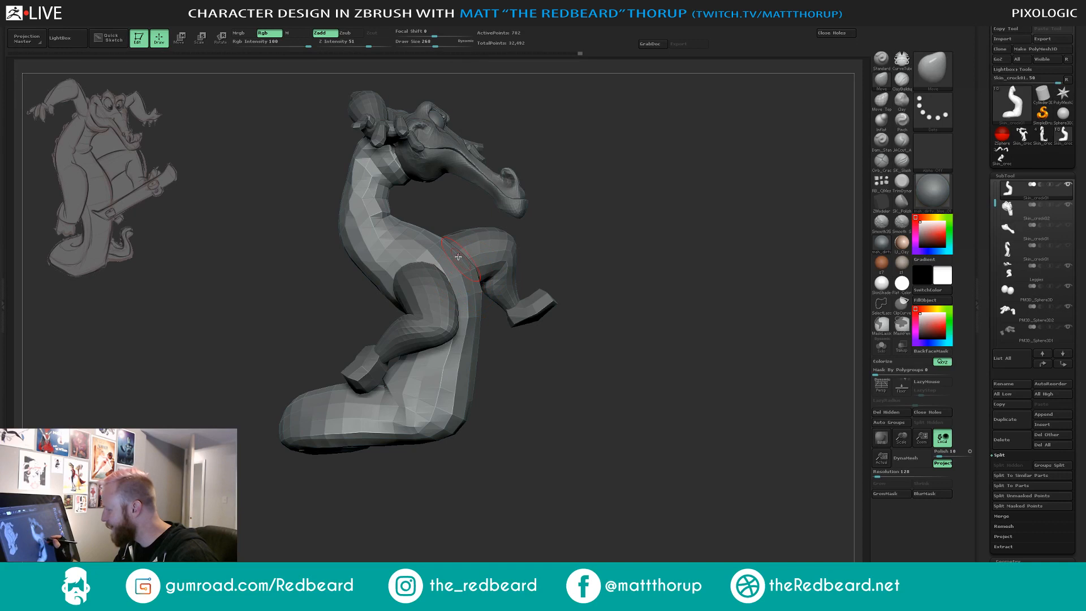
Reshape the front edge of the lower body below the thighs with a larger Move brush.
{"action": "key", "text": "s"}
{"action": "left_click_drag", "start_coordinate": [470, 333], "coordinate": [484, 345]}
{"action": "key", "text": "s"}
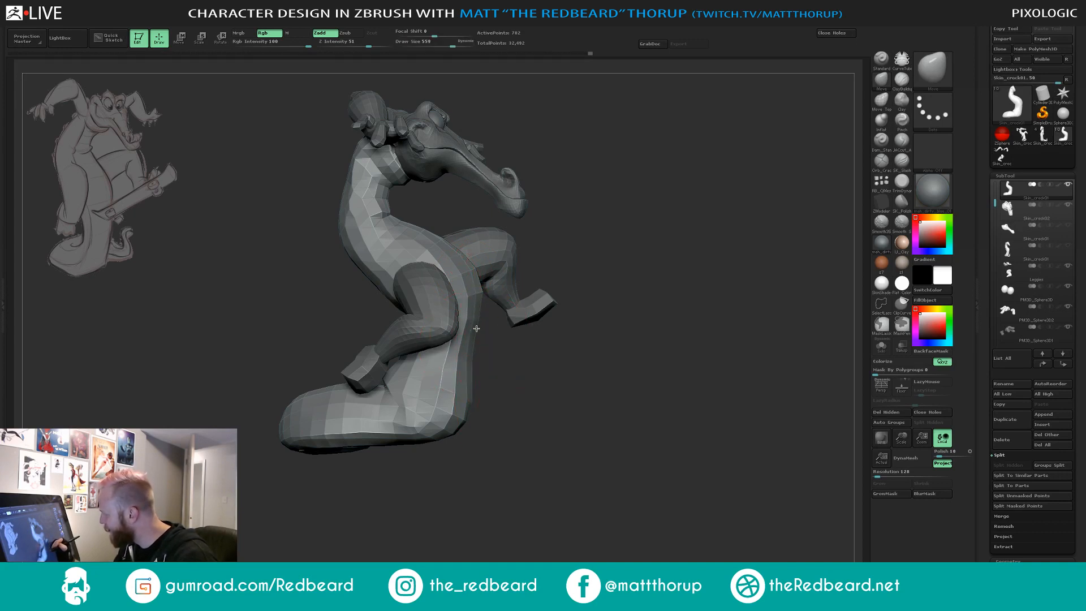
{"action": "left_click_drag", "start_coordinate": [532, 402], "coordinate": [547, 402]}
{"action": "left_click_drag", "start_coordinate": [632, 395], "coordinate": [611, 328], "text": "alt"}
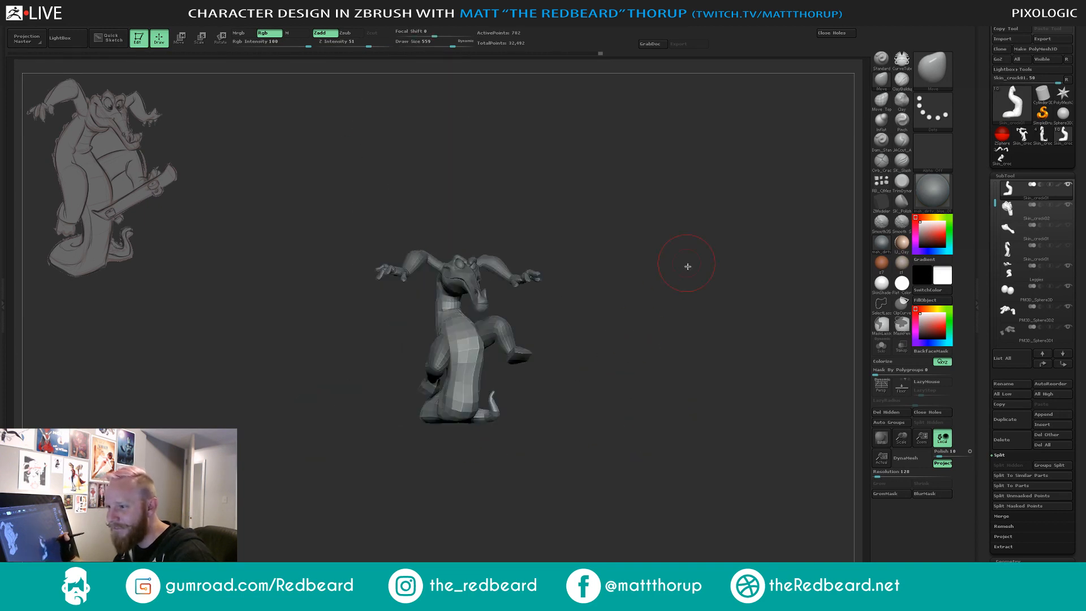
Refine the lower body's front curve under the raised leg from the opposite side with the Move brush.
{"action": "left_click_drag", "start_coordinate": [688, 267], "coordinate": [675, 353], "text": "alt"}
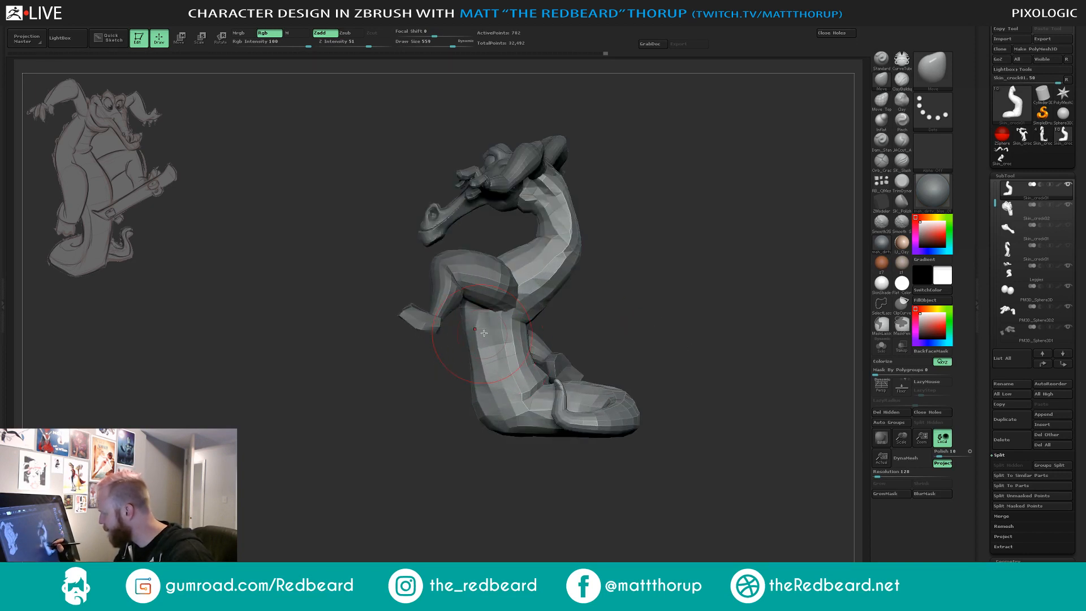
{"action": "mouse_move", "coordinate": [483, 333]}
{"action": "left_mouse_down"}
{"action": "mouse_move", "coordinate": [489, 362]}
{"action": "mouse_move", "coordinate": [488, 343]}
{"action": "left_mouse_up"}
{"action": "left_click_drag", "start_coordinate": [415, 405], "coordinate": [480, 408], "text": "shift"}
{"action": "mouse_move", "coordinate": [642, 345]}
{"action": "left_mouse_down", "text": "alt"}
{"action": "mouse_move", "coordinate": [616, 334]}
{"action": "mouse_move", "coordinate": [706, 317]}
{"action": "mouse_move", "coordinate": [597, 307]}
{"action": "mouse_move", "coordinate": [646, 316]}
{"action": "mouse_move", "coordinate": [527, 330]}
{"action": "mouse_move", "coordinate": [620, 321]}
{"action": "left_mouse_up", "text": "alt"}
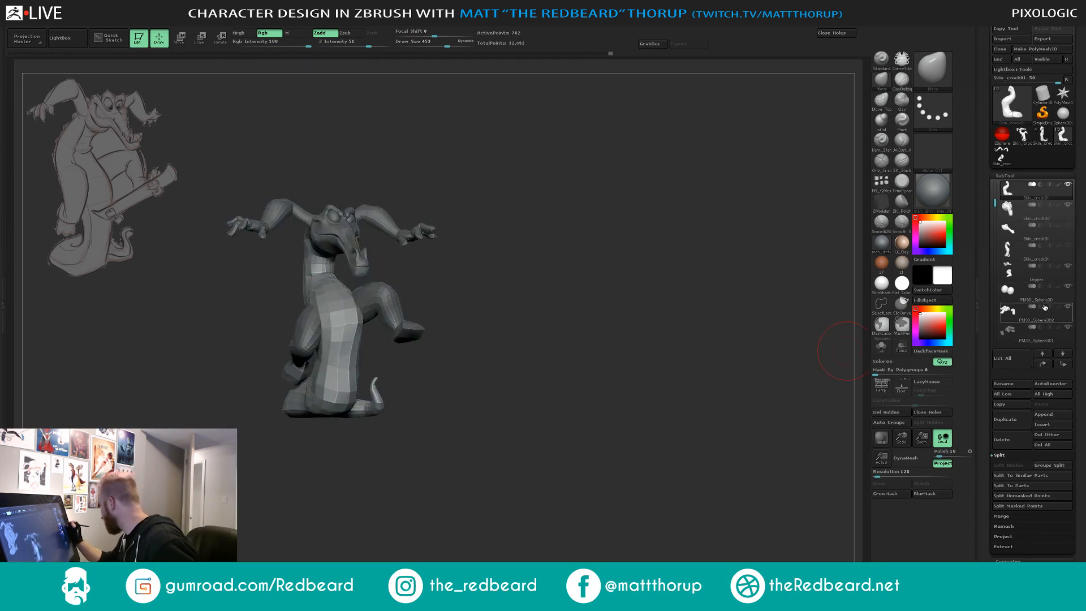
Rename the feet subtool as Feet and the finger subtool directly above it as Finger1.
{"action": "left_click_drag", "start_coordinate": [996, 202], "coordinate": [996, 226]}
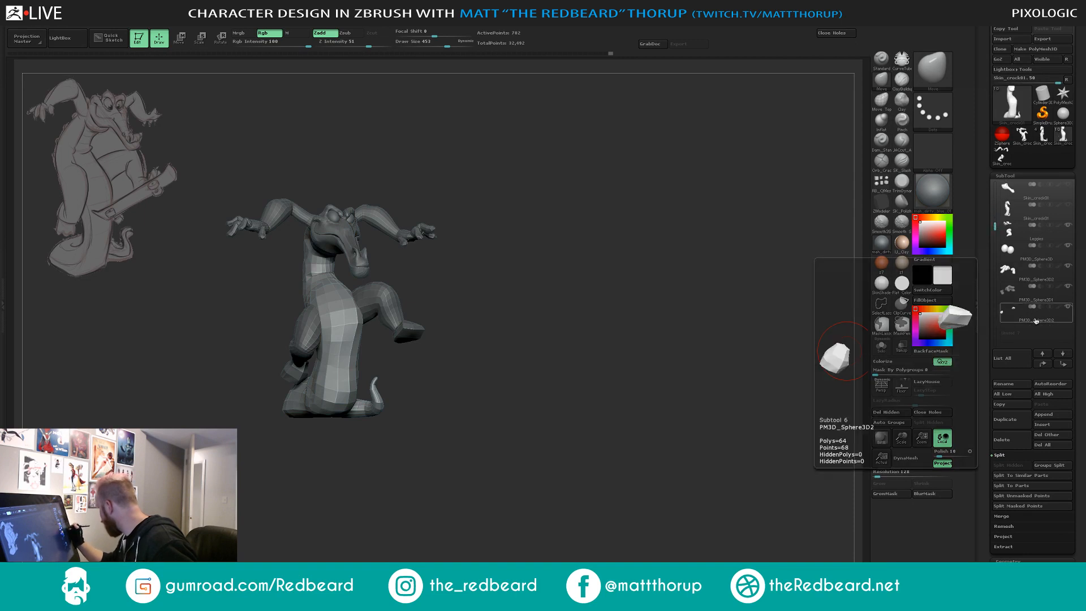
{"action": "left_click", "coordinate": [1036, 312]}
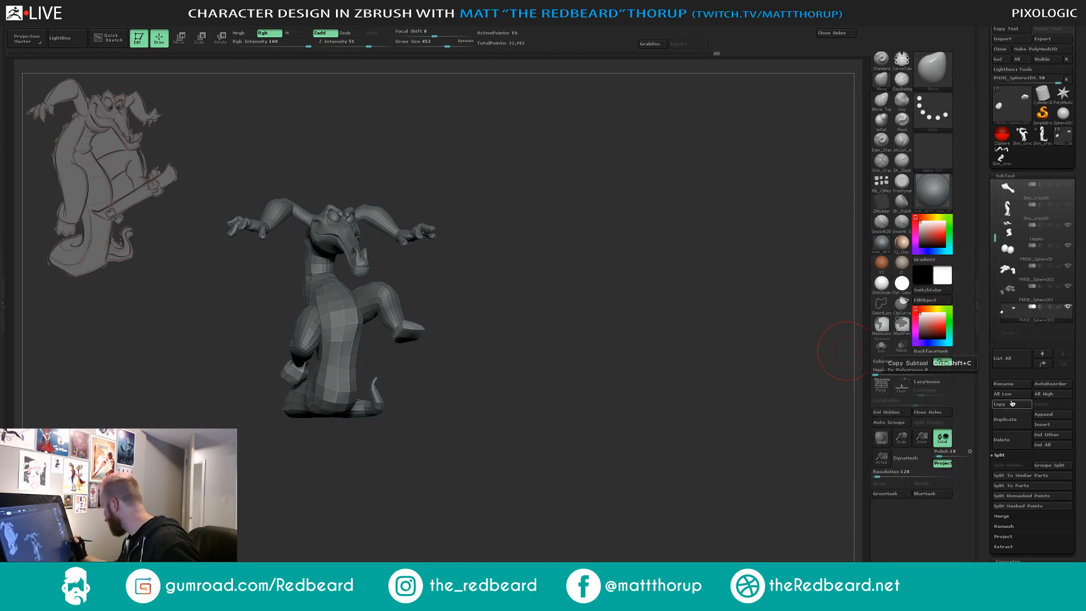
{"action": "left_click", "coordinate": [1003, 384]}
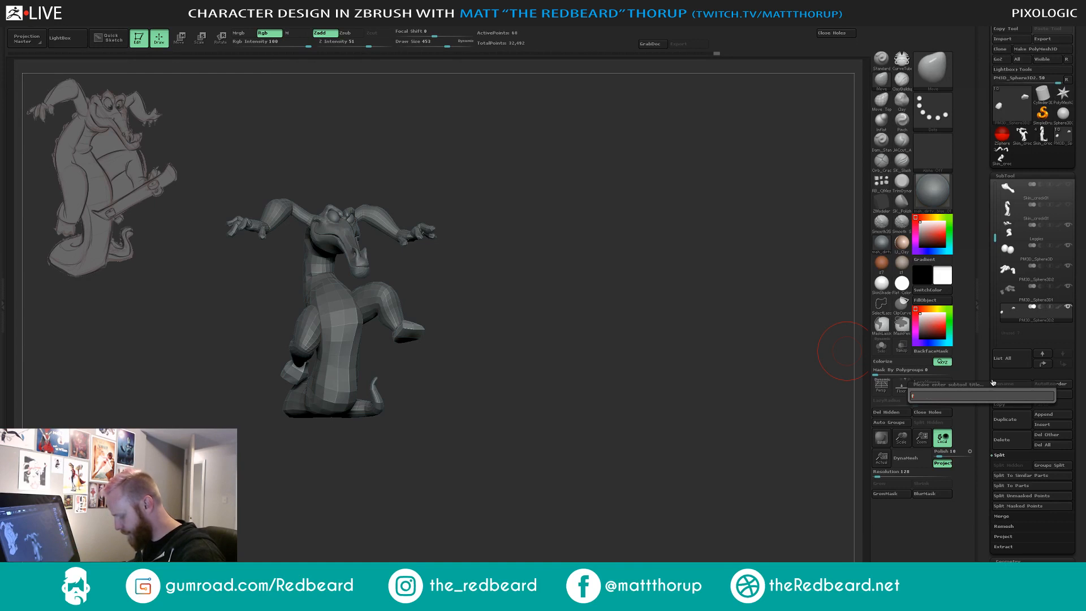
{"action": "key", "text": "Return"}
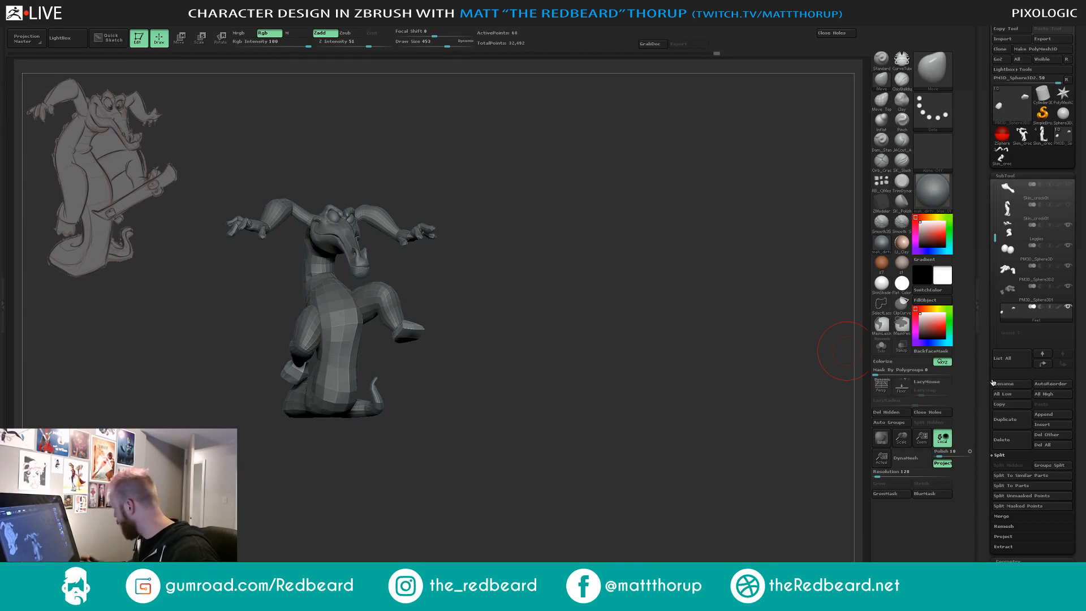
{"action": "left_click", "coordinate": [1030, 292]}
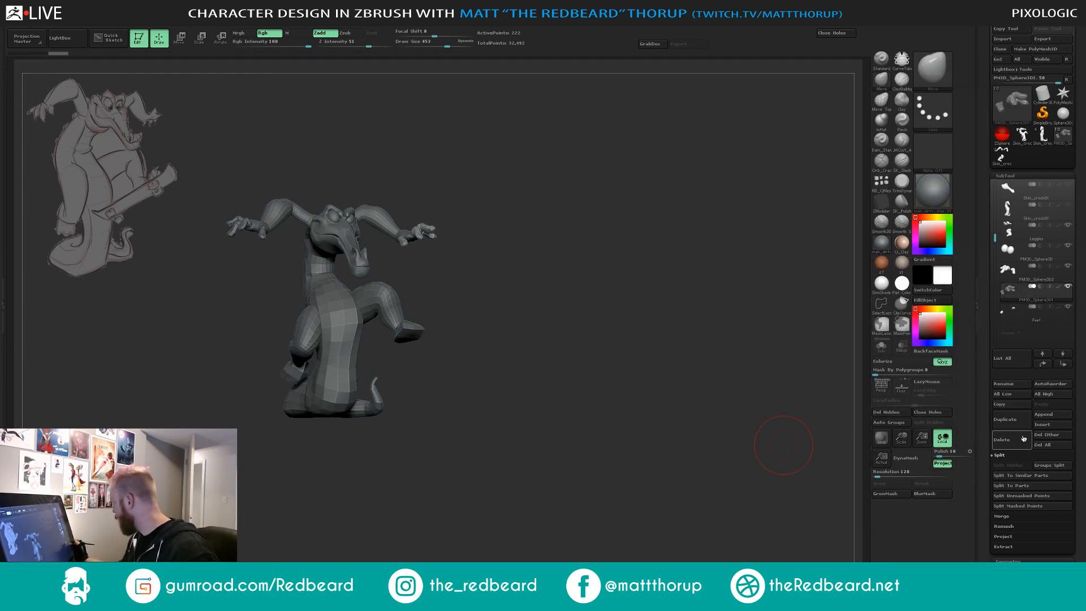
{"action": "left_click", "coordinate": [1007, 384]}
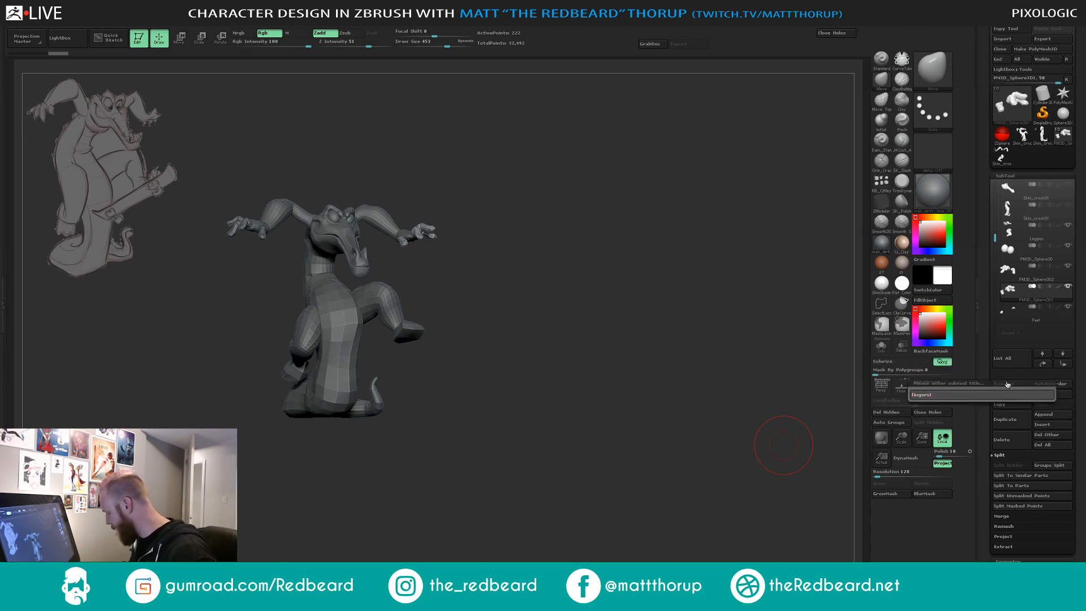
{"action": "key", "text": "Return"}
Rename the other finger subtool as Finger2.
{"action": "left_click", "coordinate": [1035, 271]}
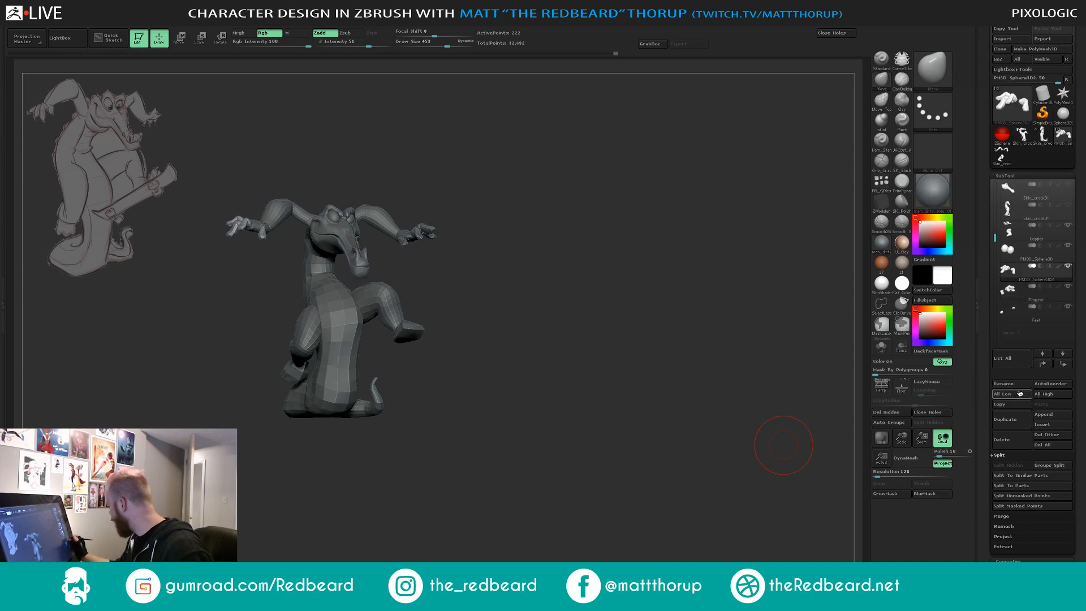
{"action": "left_click", "coordinate": [1007, 384]}
{"action": "type", "text": "finger"}
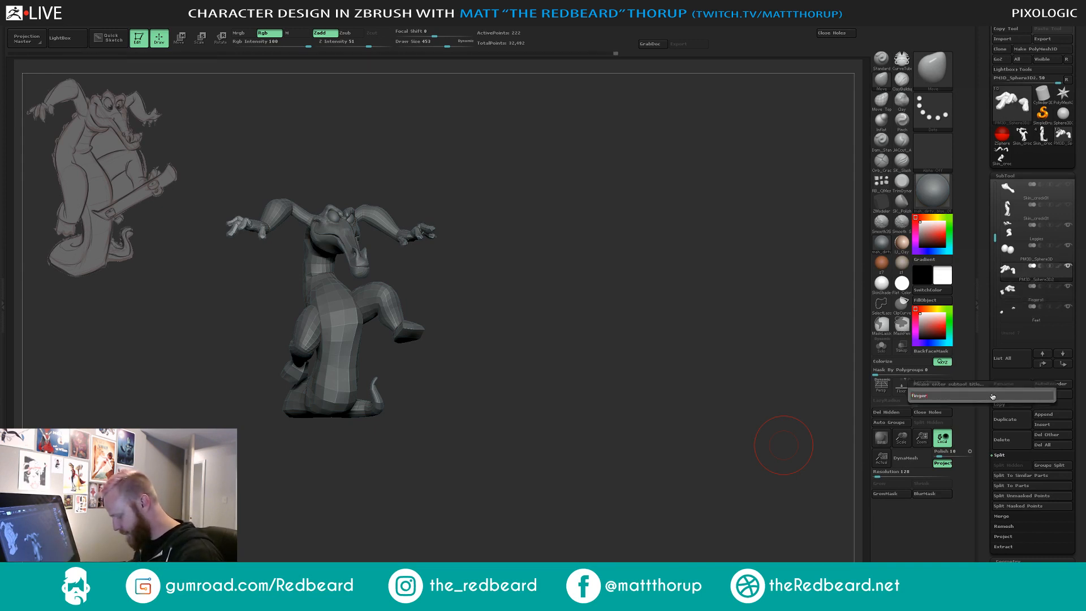
{"action": "type", "text": "2"}
{"action": "key", "text": "Return"}
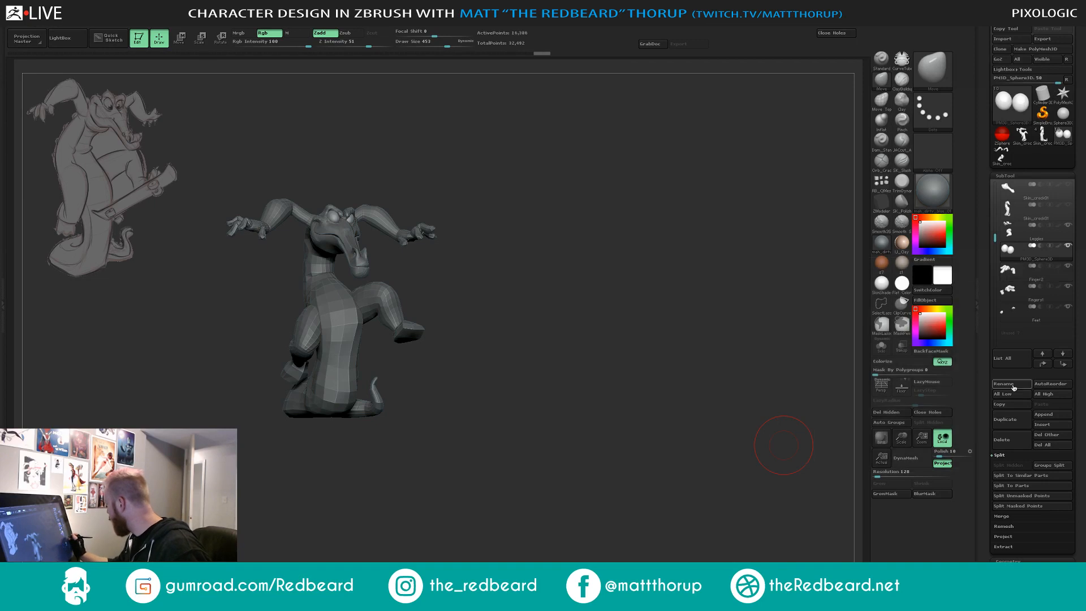
Rename the eyeball subtool as Eyes and enter Leggies as the name of the arms-and-legs subtool.
{"action": "left_click", "coordinate": [1012, 385]}
{"action": "type", "text": "eyes"}
{"action": "key", "text": "Return"}
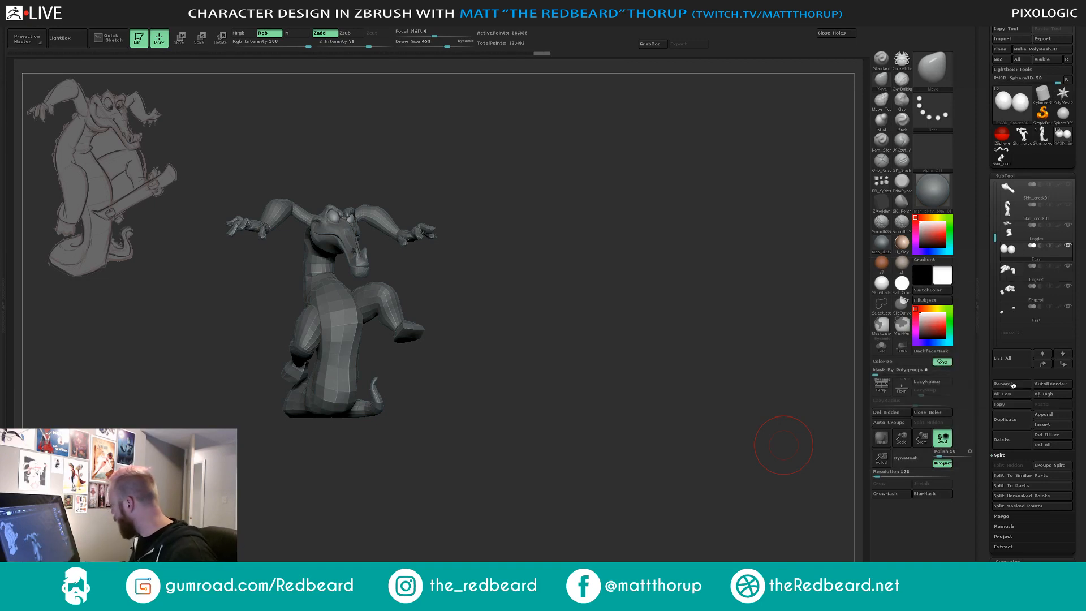
{"action": "left_click", "coordinate": [1013, 229]}
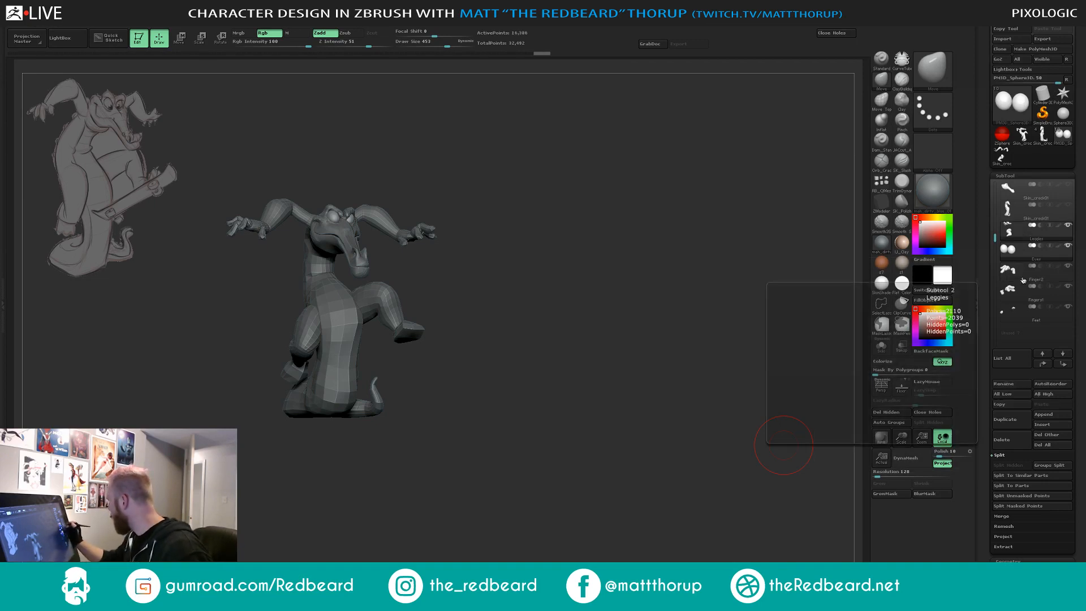
{"action": "left_click", "coordinate": [995, 385]}
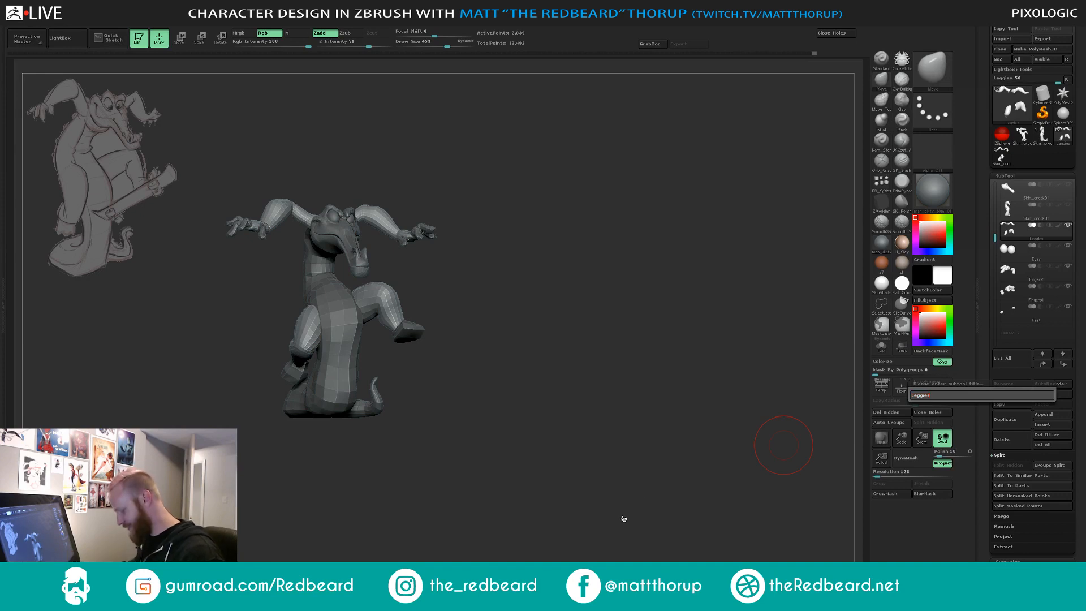
{"action": "key", "text": "Return"}
{"action": "left_click_drag", "start_coordinate": [622, 516], "coordinate": [695, 453]}
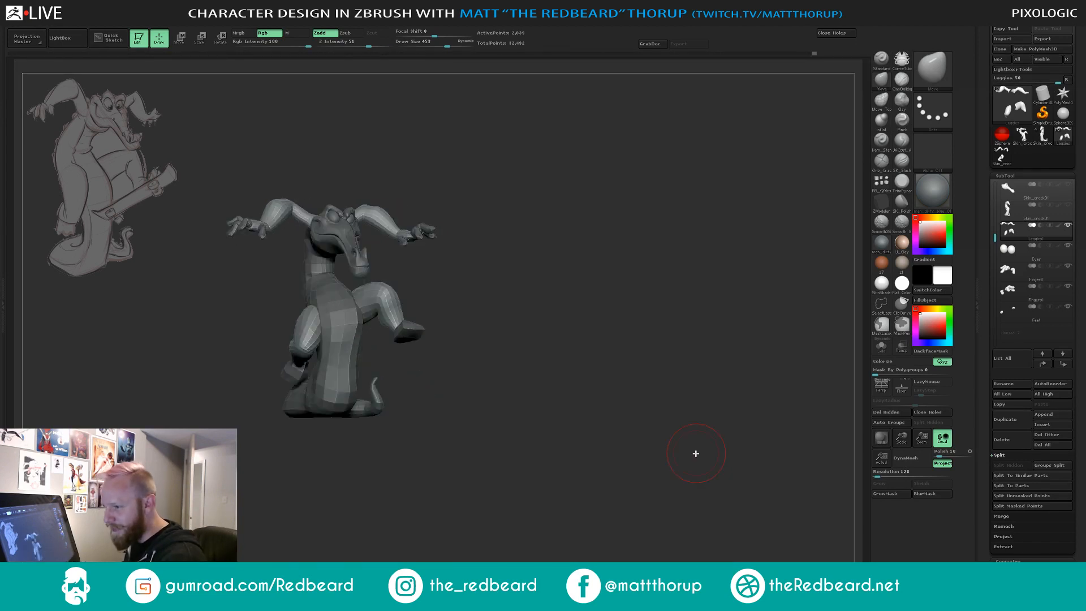
{"action": "left_click_drag", "start_coordinate": [696, 453], "coordinate": [672, 455]}
{"action": "left_click_drag", "start_coordinate": [603, 485], "coordinate": [664, 486], "text": "alt"}
{"action": "left_click_drag", "start_coordinate": [619, 485], "coordinate": [700, 485]}
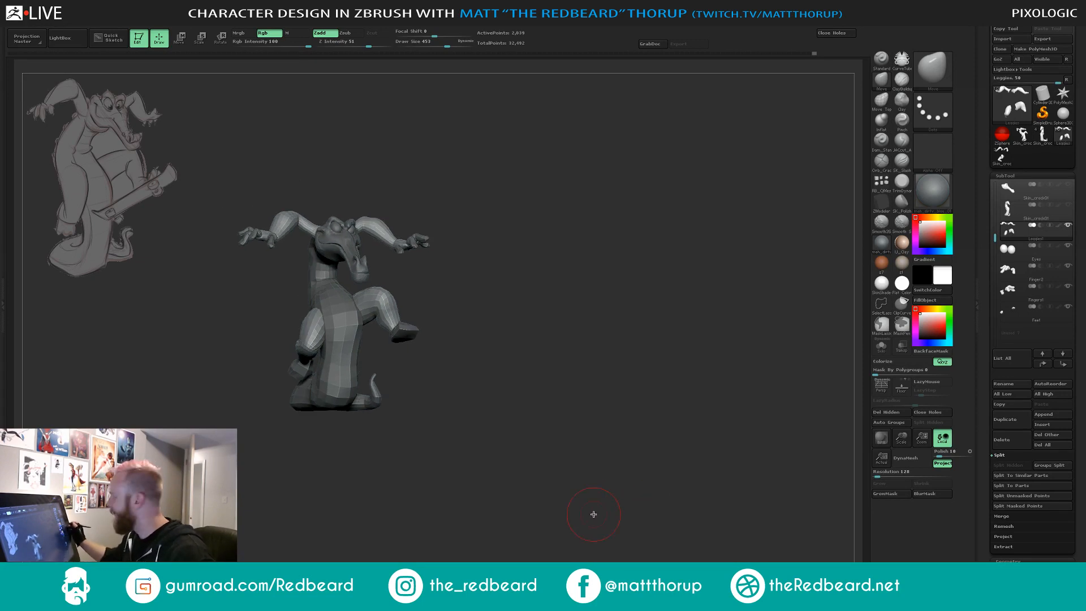
Save the tool with its renamed subtools over the existing crock03.ztl.
{"action": "left_click", "coordinate": [1050, 20]}
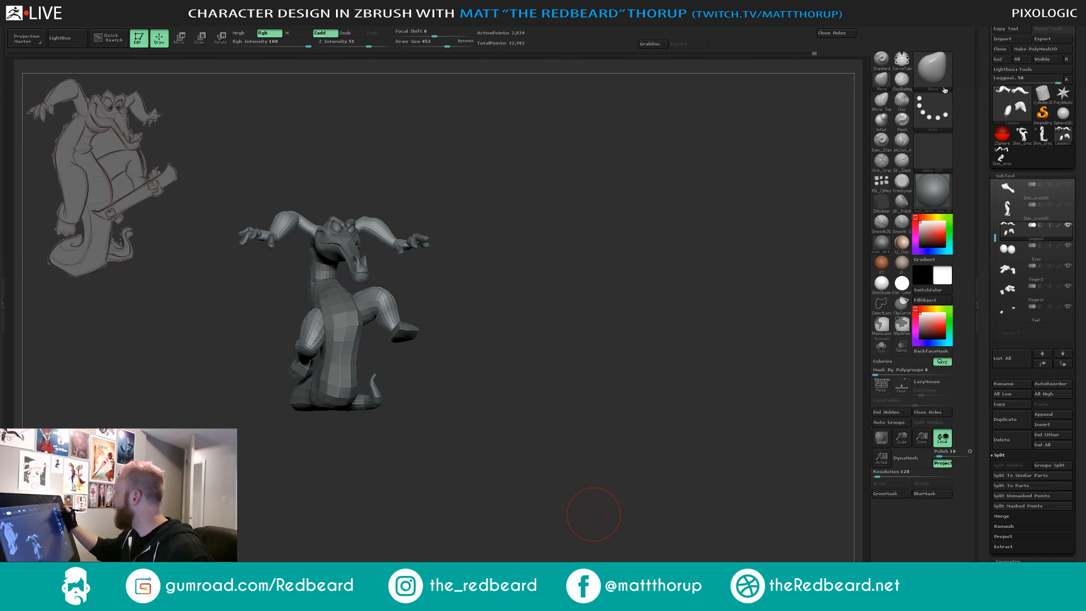
{"action": "left_click", "coordinate": [675, 345]}
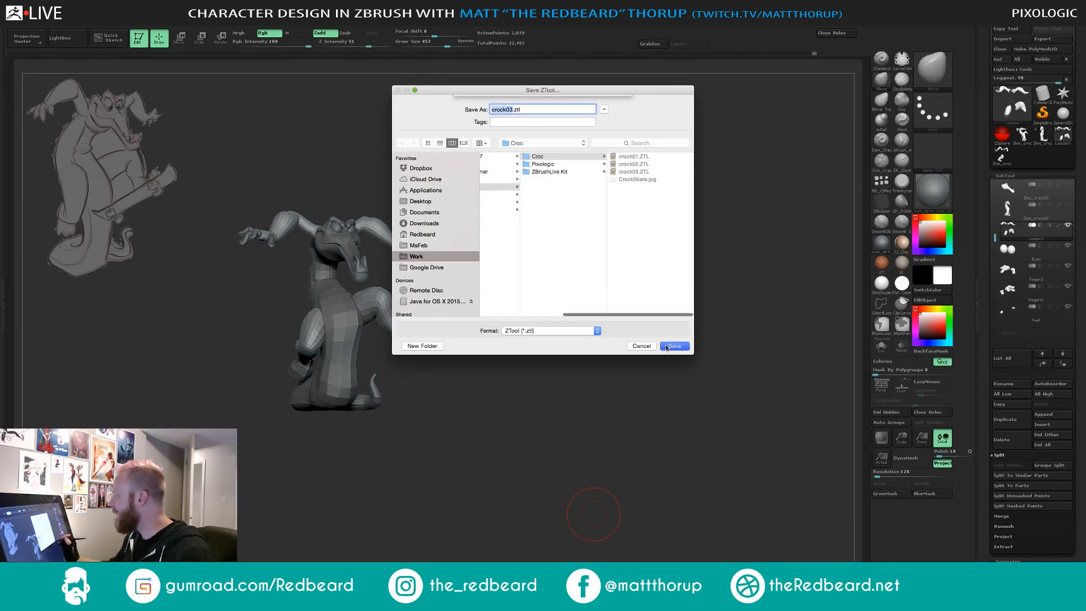
{"action": "key", "text": "Return"}
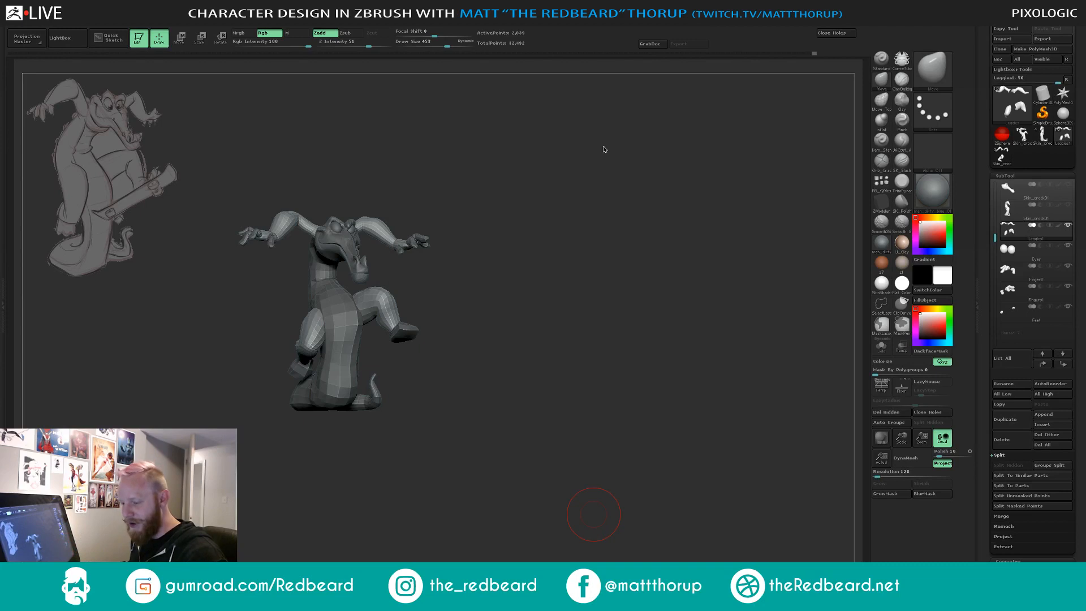